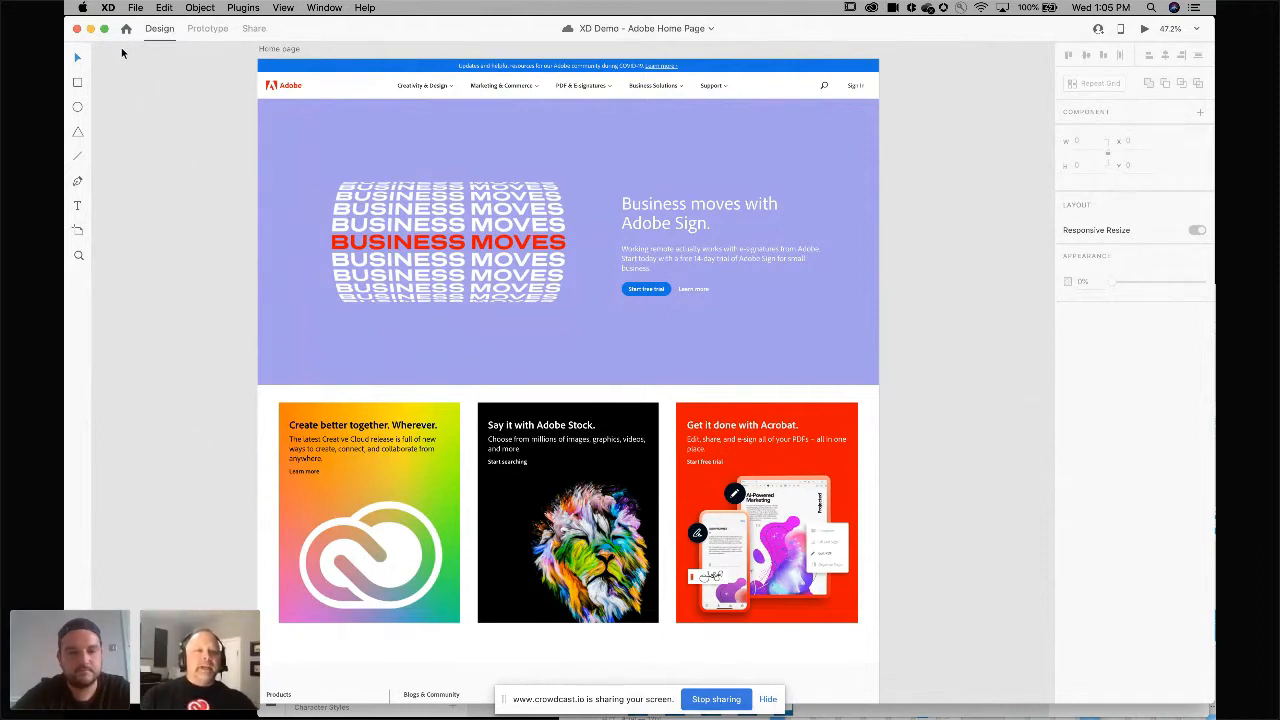
# Zoom out on the canvas to view all the artboards in the document.
pyautogui.moveTo(122, 53); pyautogui.dragTo(100, 156)
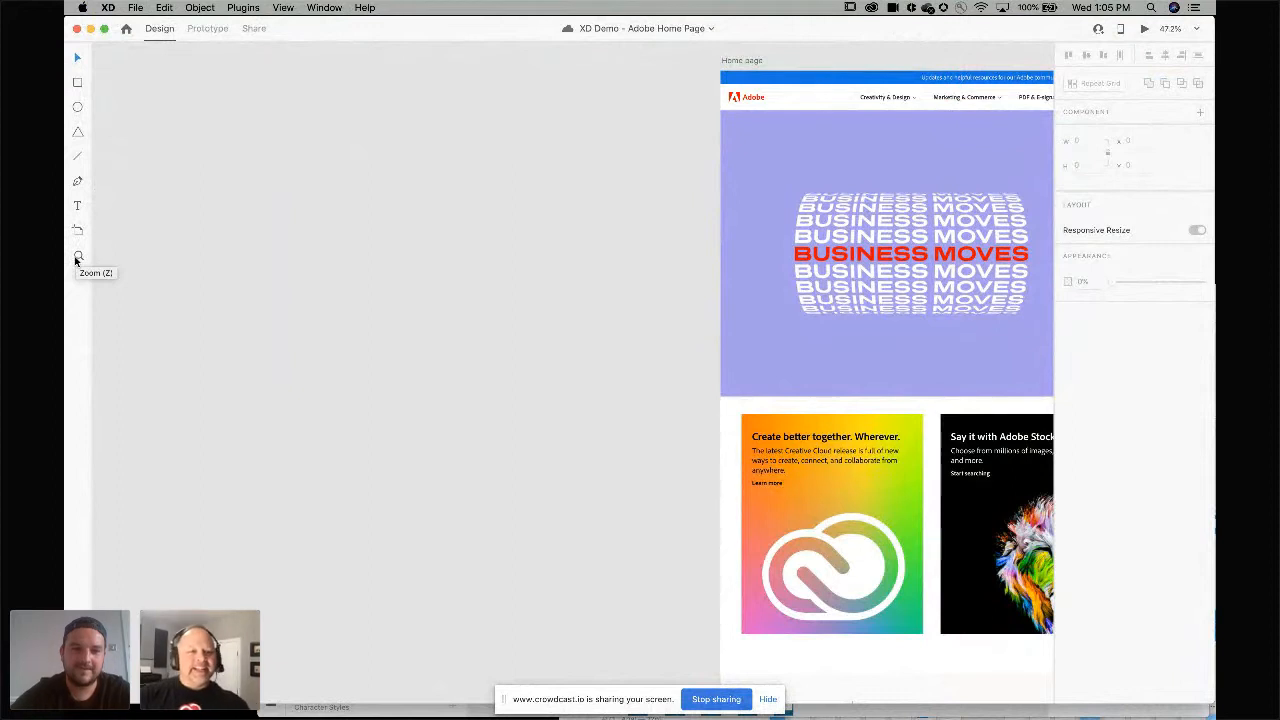
pyautogui.hscroll(5, 260, 170)
pyautogui.scroll(2, 260, 170)
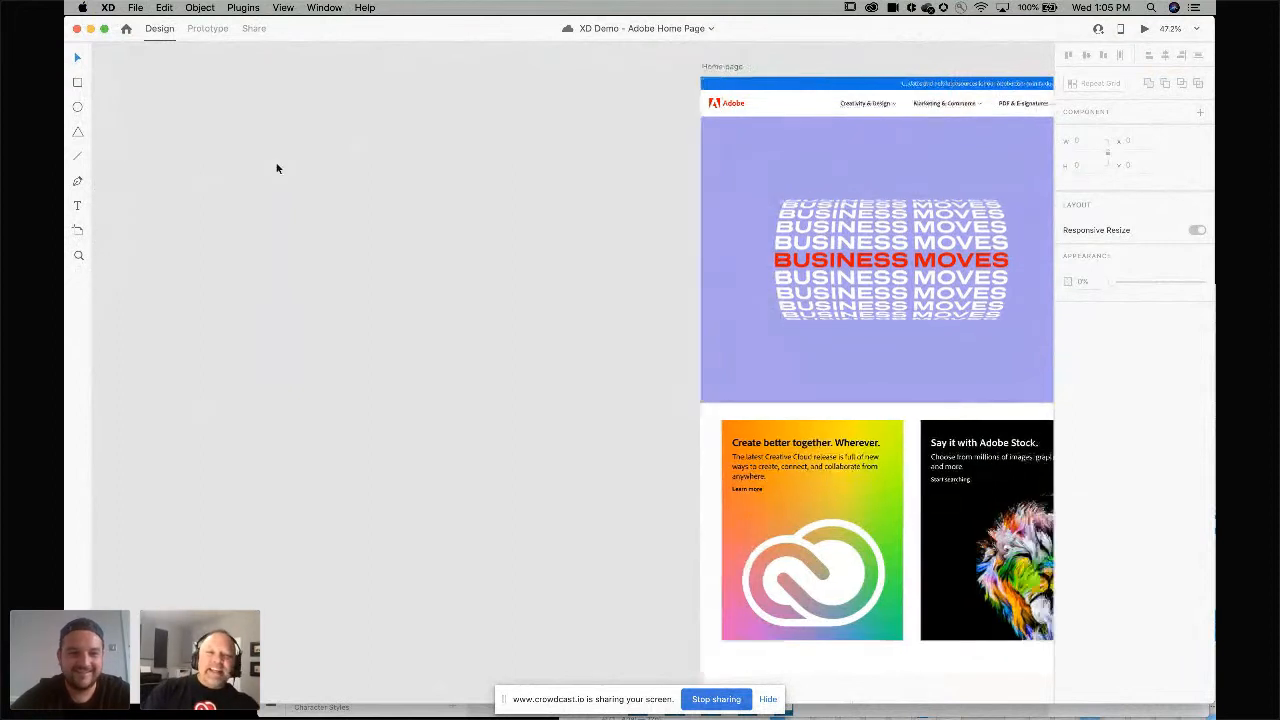
pyautogui.scroll(-10, 277, 168)
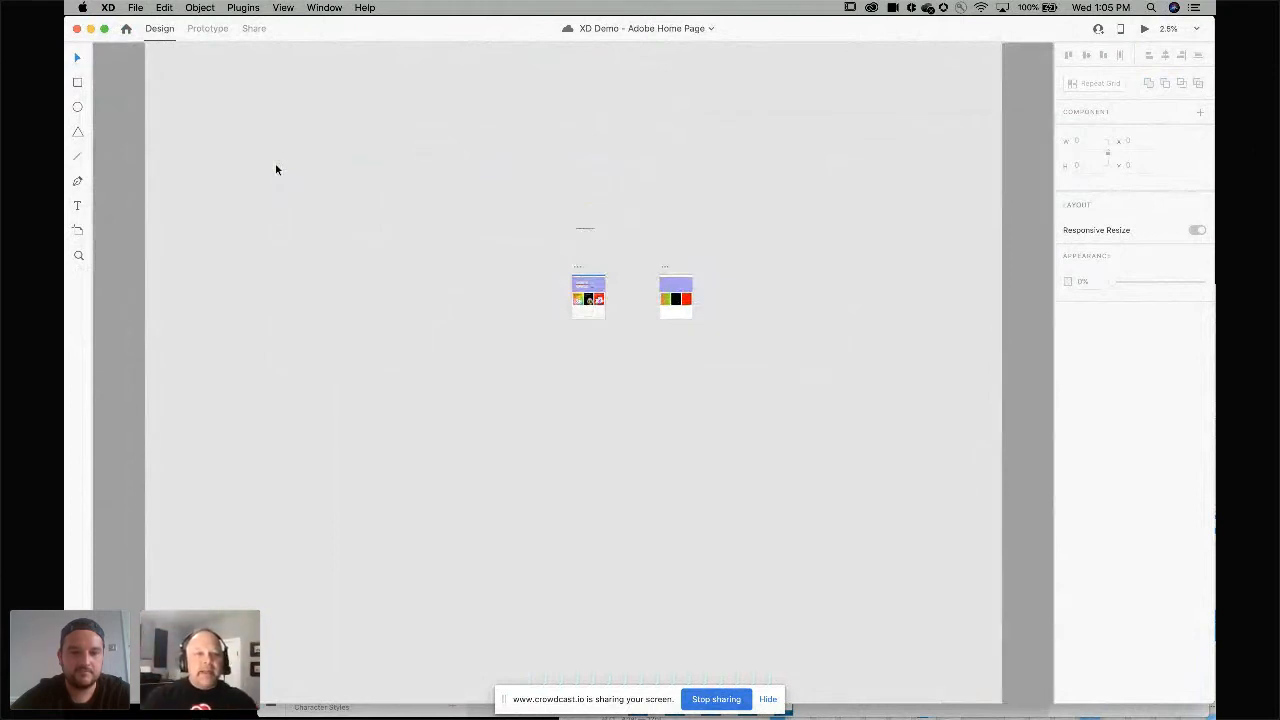
pyautogui.scroll(4, 277, 168)
pyautogui.hscroll(8, 277, 168)
pyautogui.scroll(-4, 277, 168)
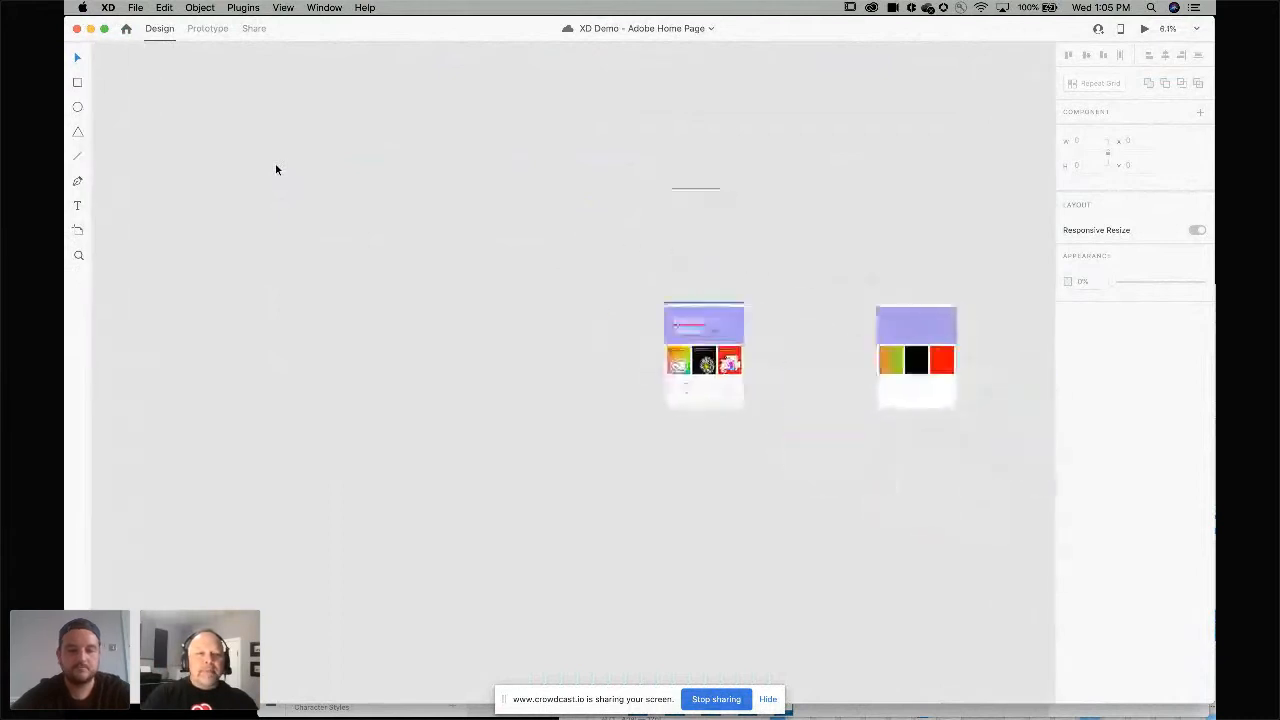
# Browse the Artboard tool's preset sizes for mobile, tablet, web and social media, returning to the Select tool.
pyautogui.click(78, 230)
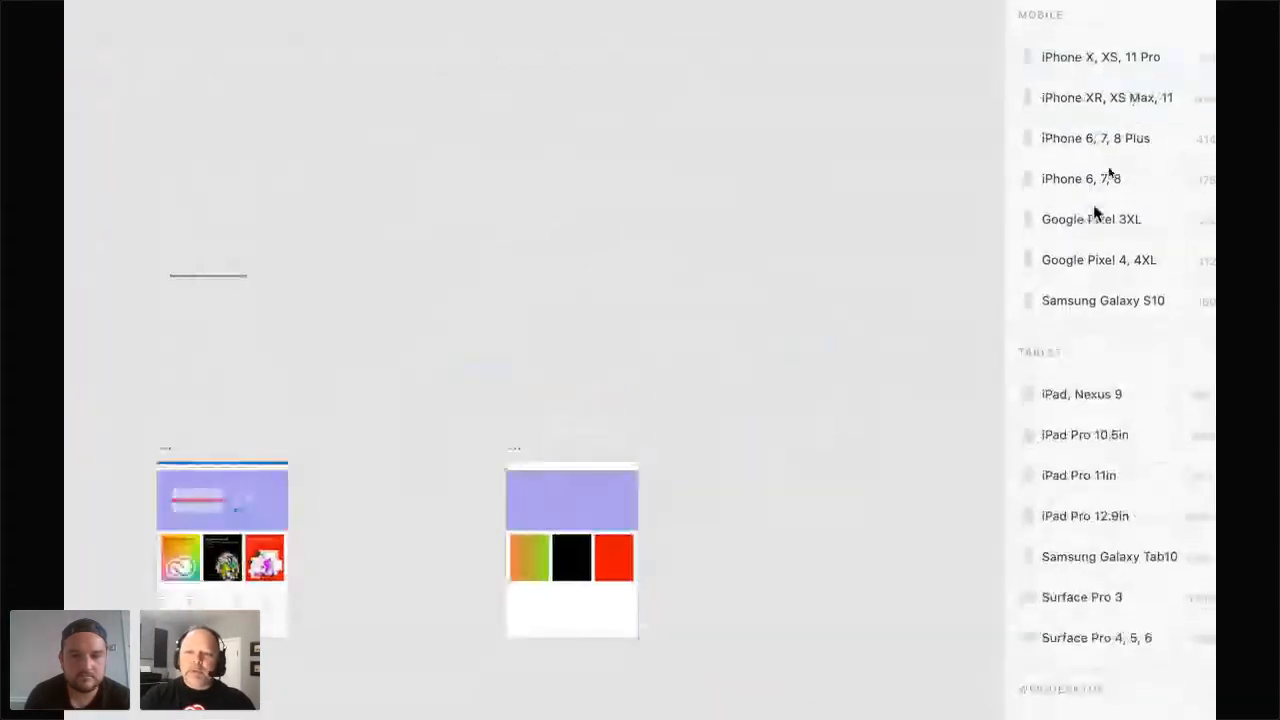
pyautogui.scroll(-4, 1095, 210)
pyautogui.scroll(-3, 1095, 213)
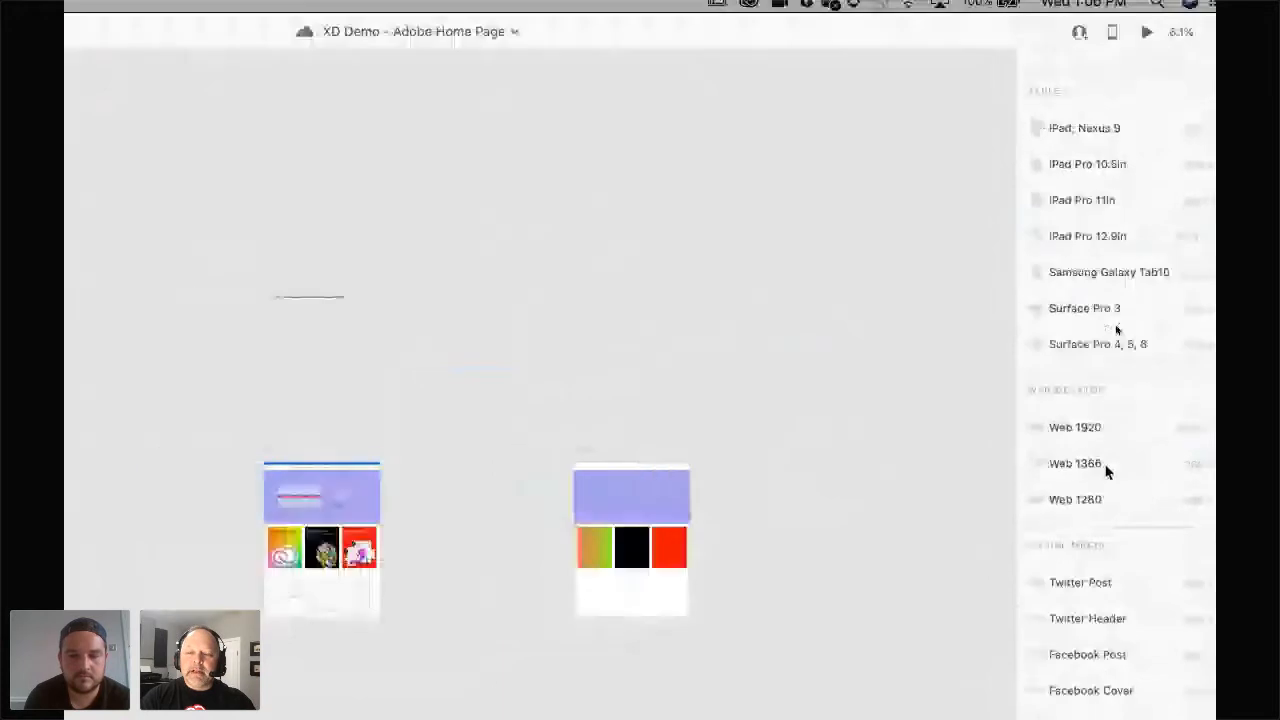
pyautogui.scroll(1, 1110, 325)
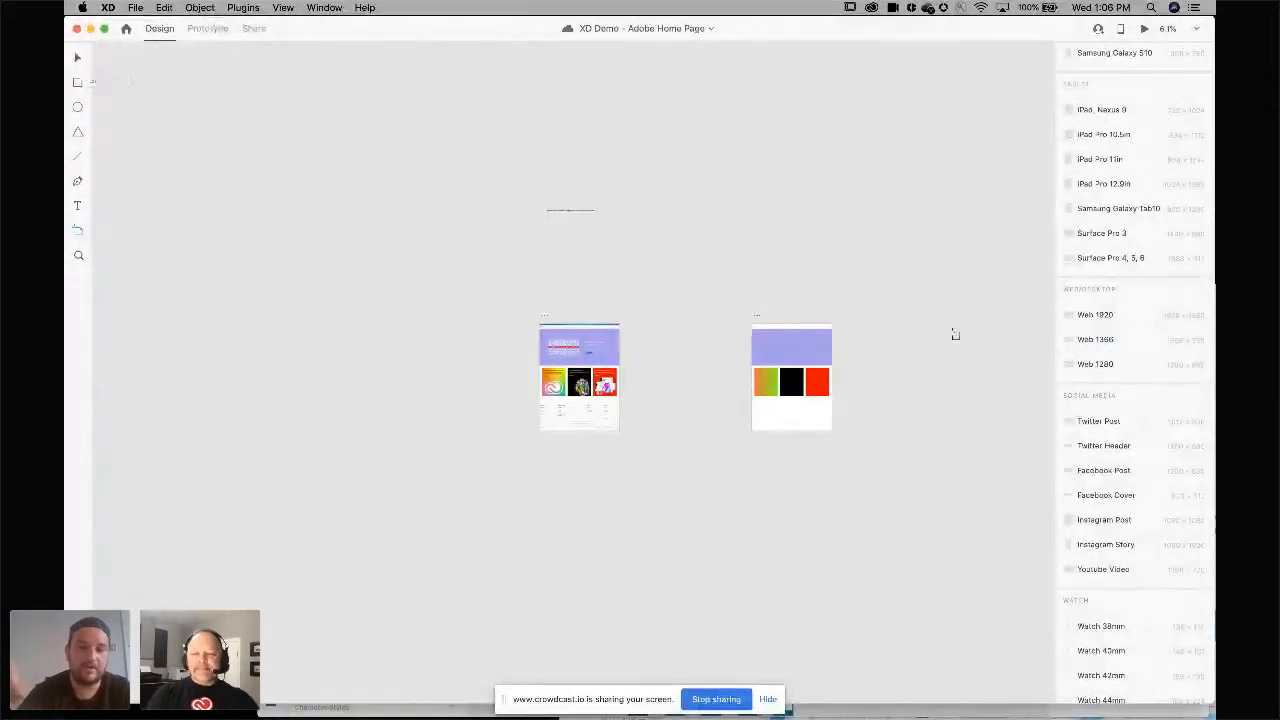
pyautogui.click(77, 58)
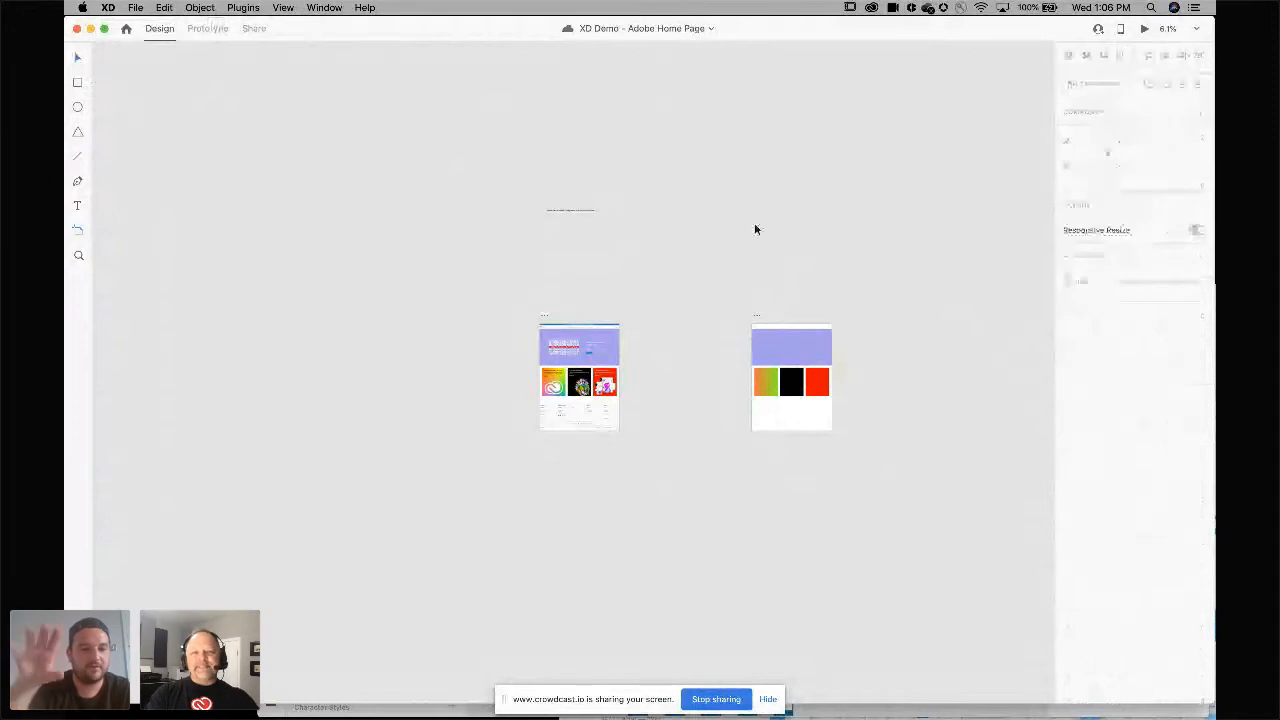
pyautogui.click(77, 229)
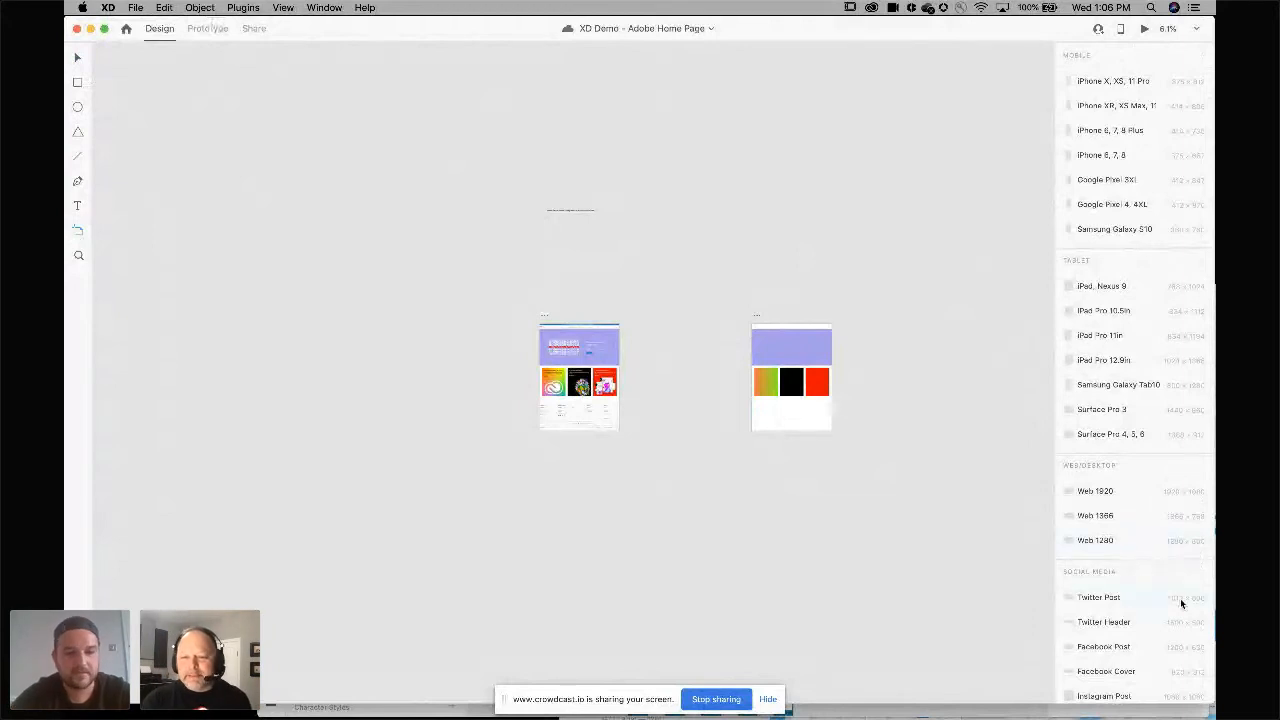
pyautogui.scroll(-3, 1181, 602)
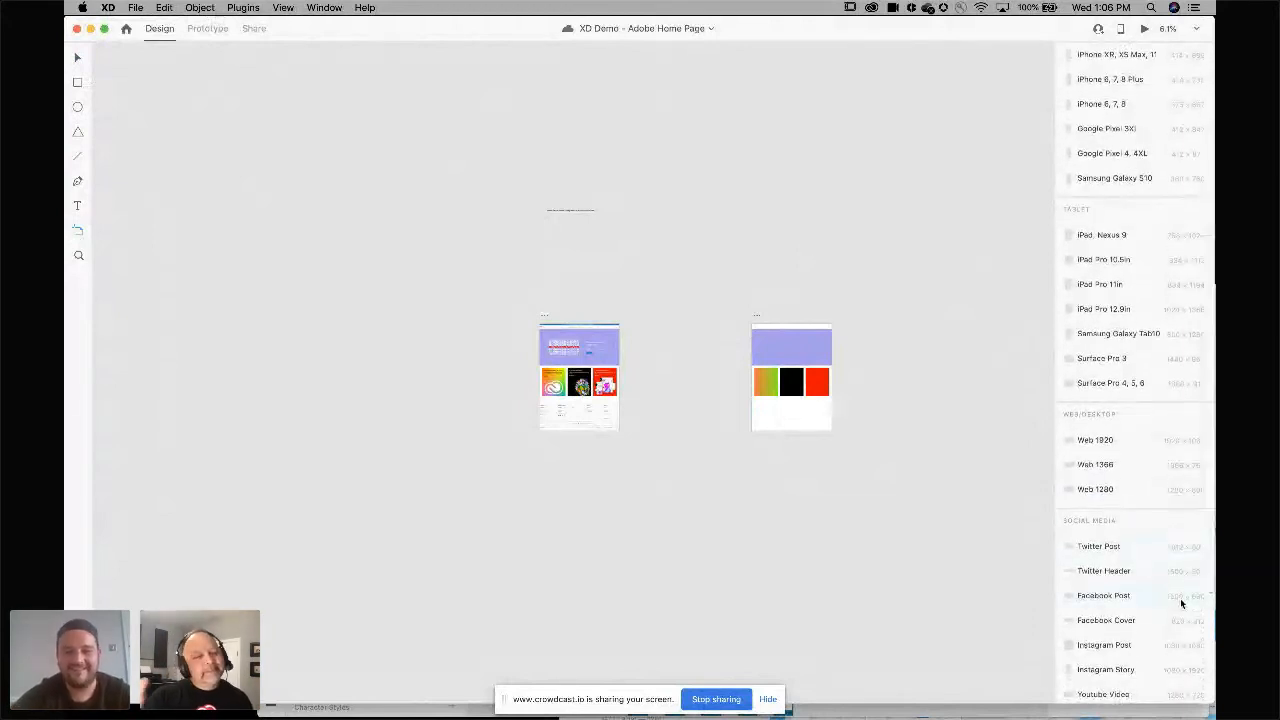
pyautogui.click(79, 58)
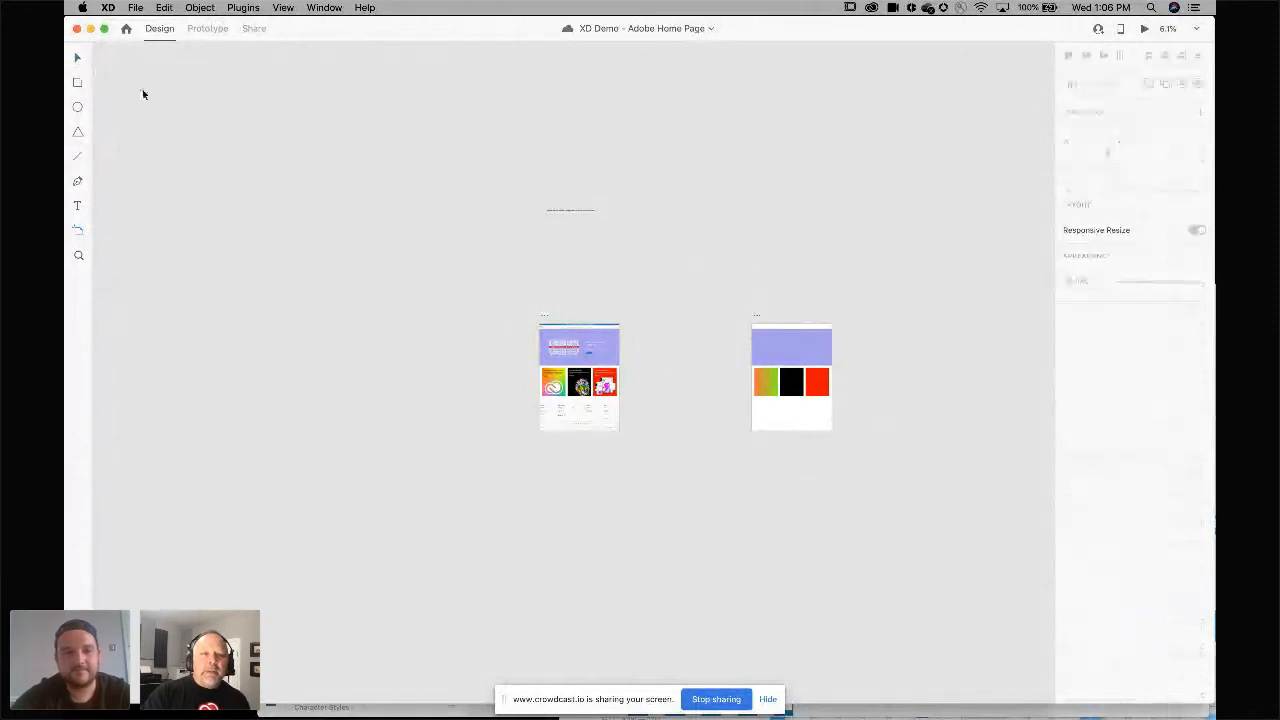
# Zoom in on the Home page artboard and select it.
pyautogui.scroll(3, 568, 250)
pyautogui.scroll(3, 568, 250)
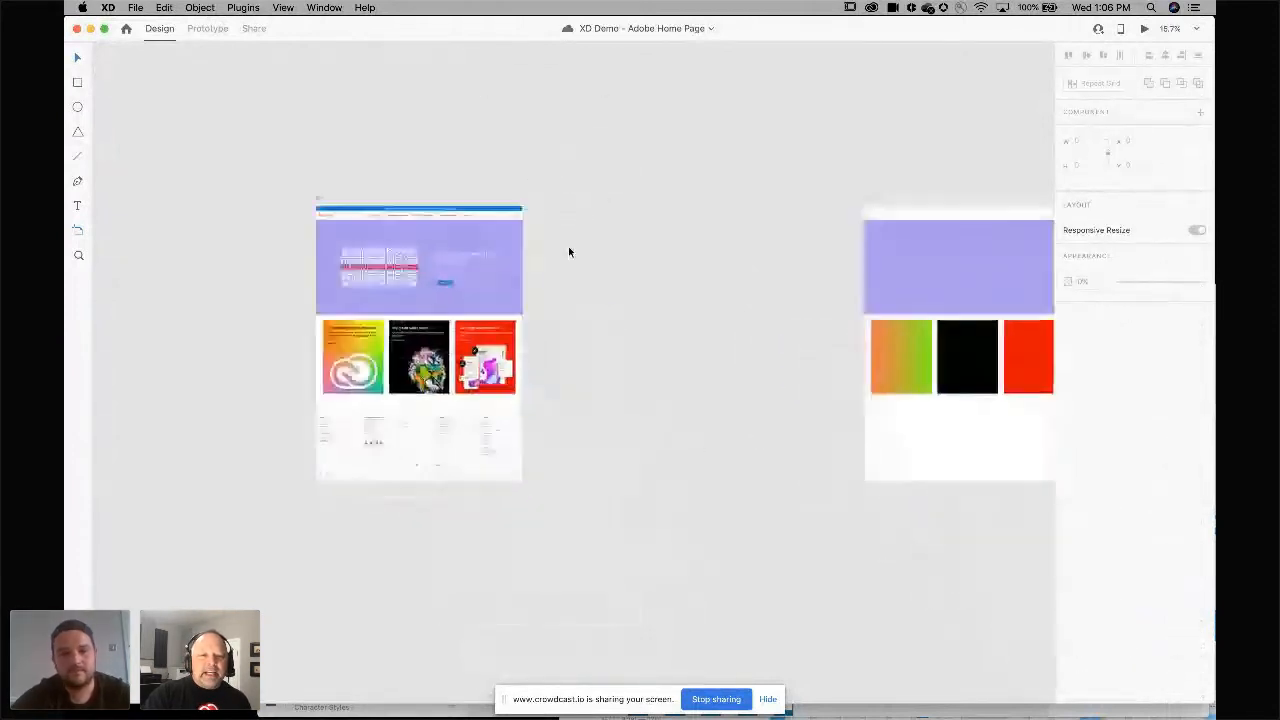
pyautogui.scroll(-2, 569, 248)
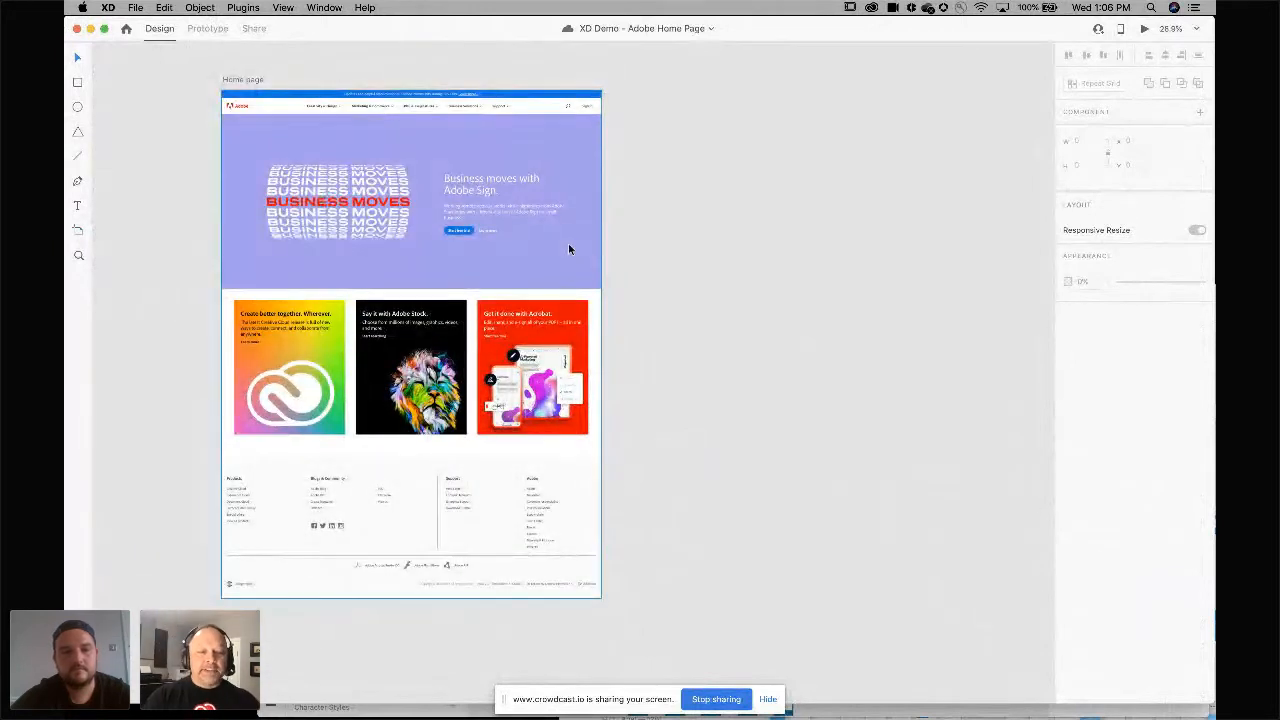
pyautogui.moveTo(568, 249); pyautogui.dragTo(489, 230)
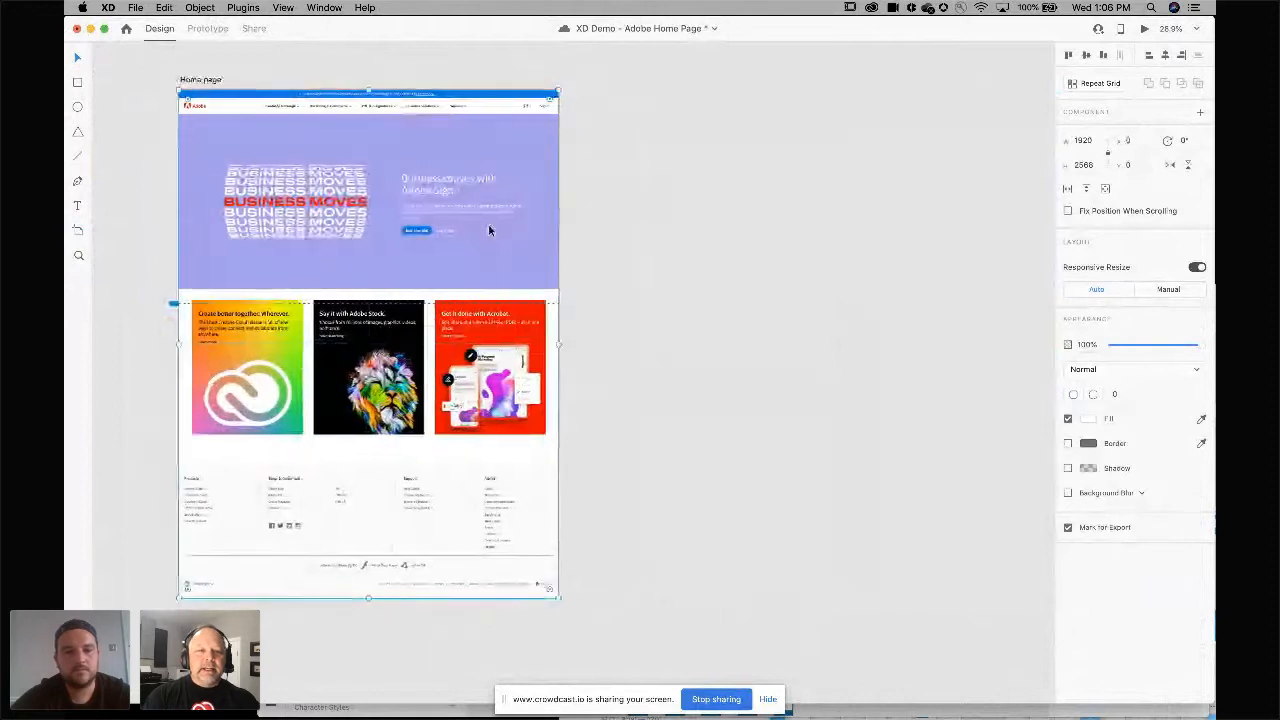
pyautogui.hscroll(-3, 489, 230)
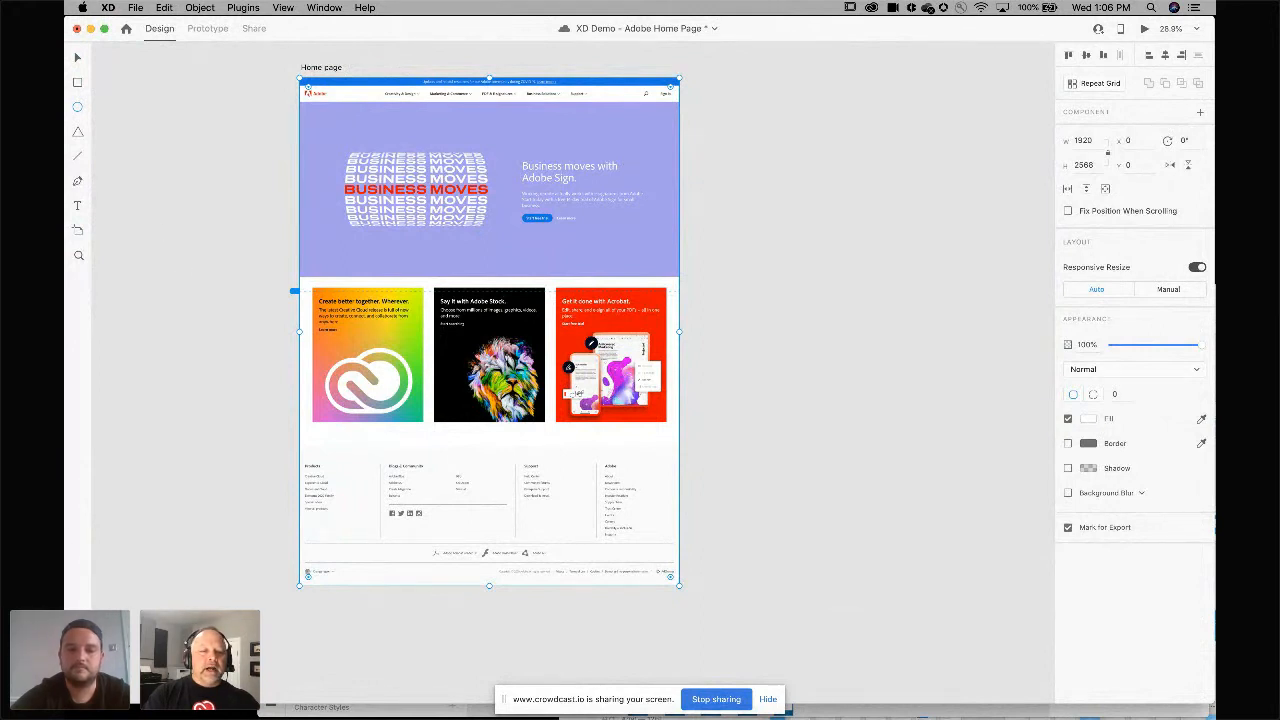
# Open the Assets, Layers and Plugins panels in turn, finishing on the Assets panel.
pyautogui.press('shift+super+y')
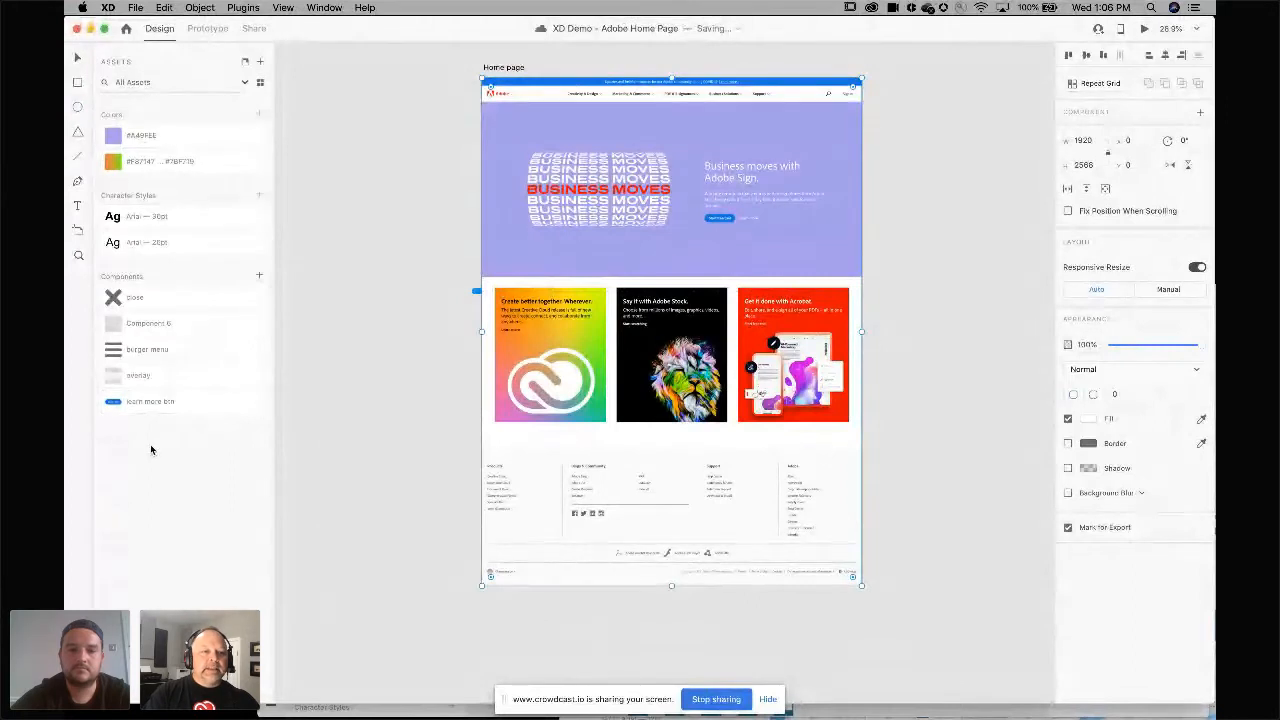
pyautogui.press('super+y')
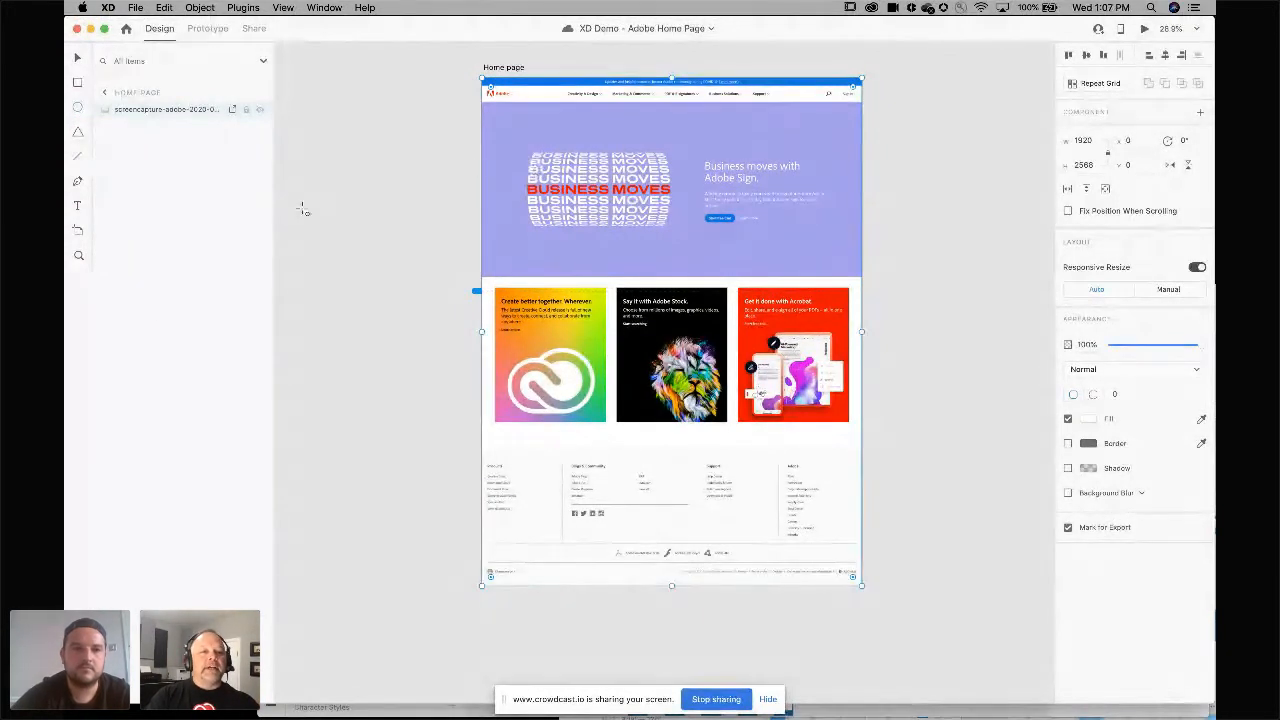
pyautogui.press('super+shift+p')
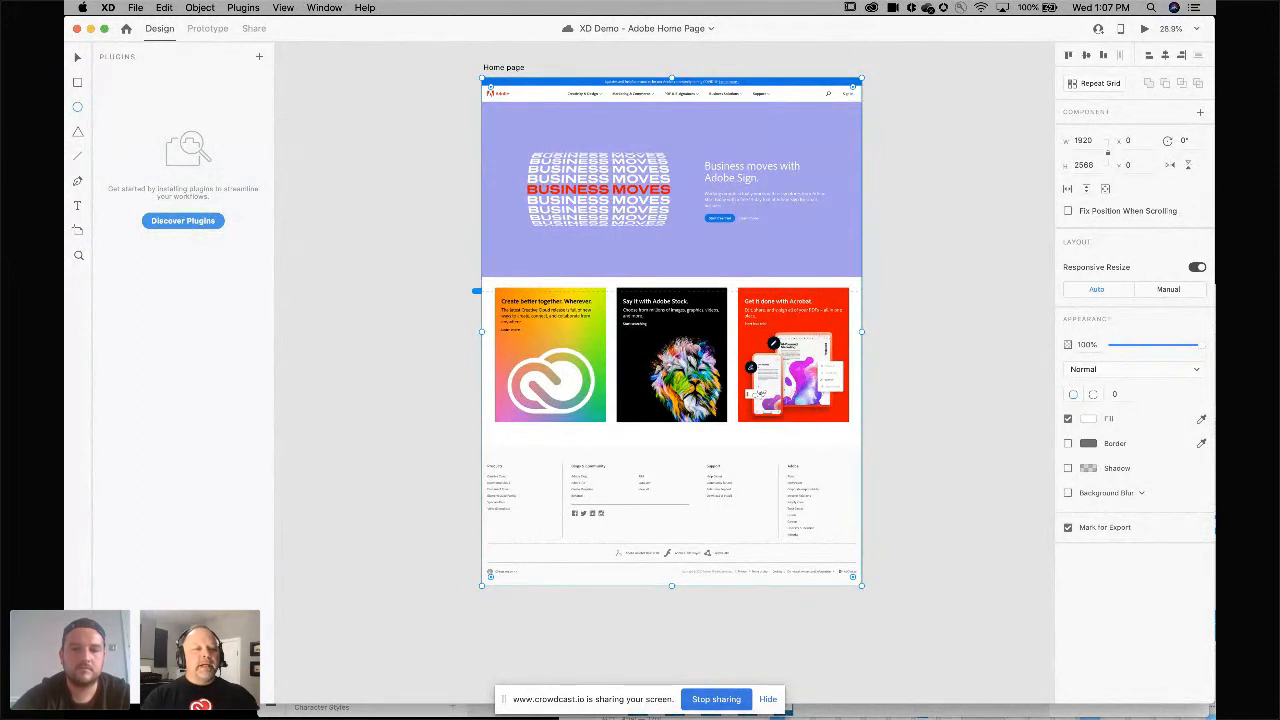
pyautogui.click(78, 641)
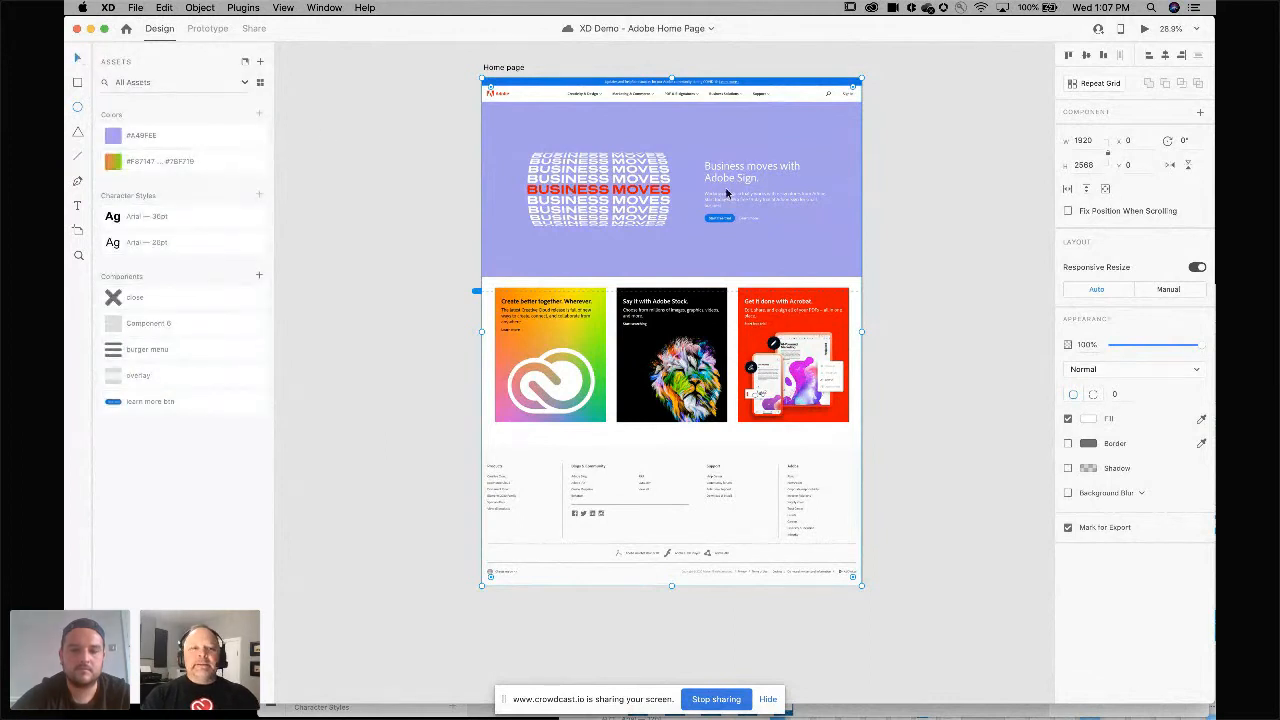
# Duplicate the Home page artboard, placing the copy to the right of the original.
pyautogui.moveTo(727, 193)
pyautogui.mouseDown()
pyautogui.moveTo(551, 185)
pyautogui.moveTo(705, 200)
pyautogui.mouseUp()
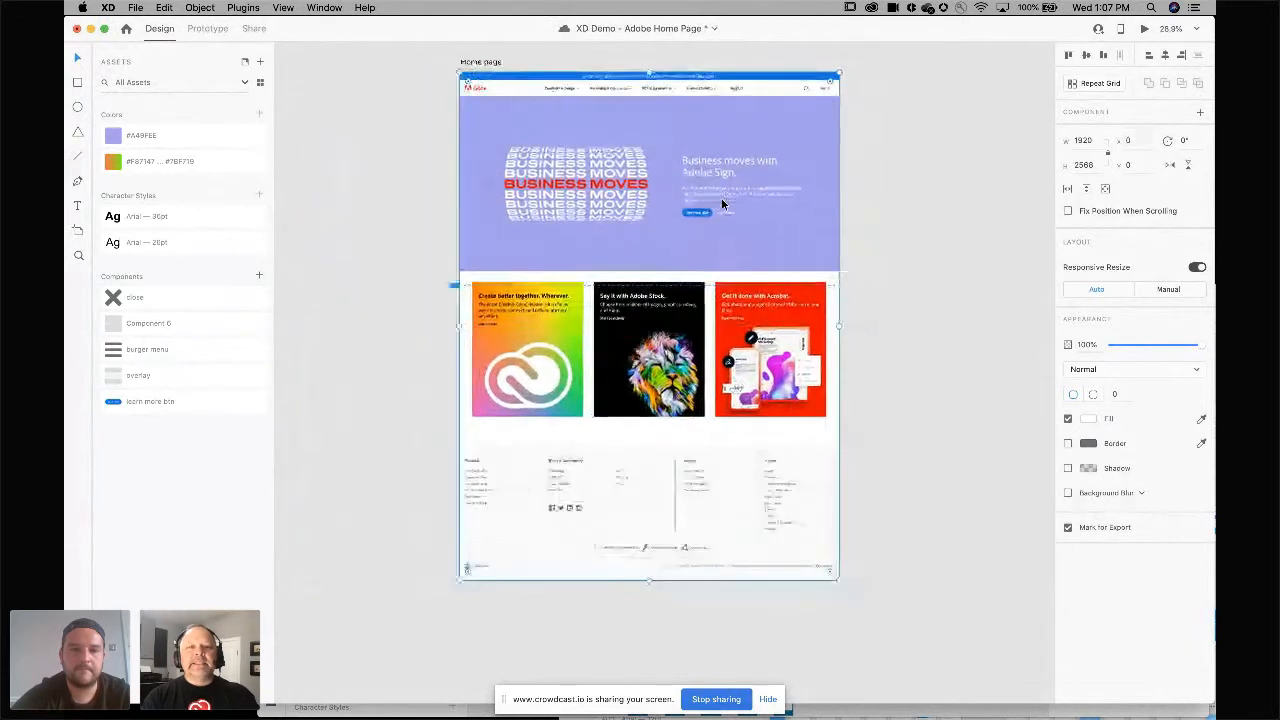
pyautogui.hscroll(3, 723, 203)
pyautogui.scroll(-2, 717, 211)
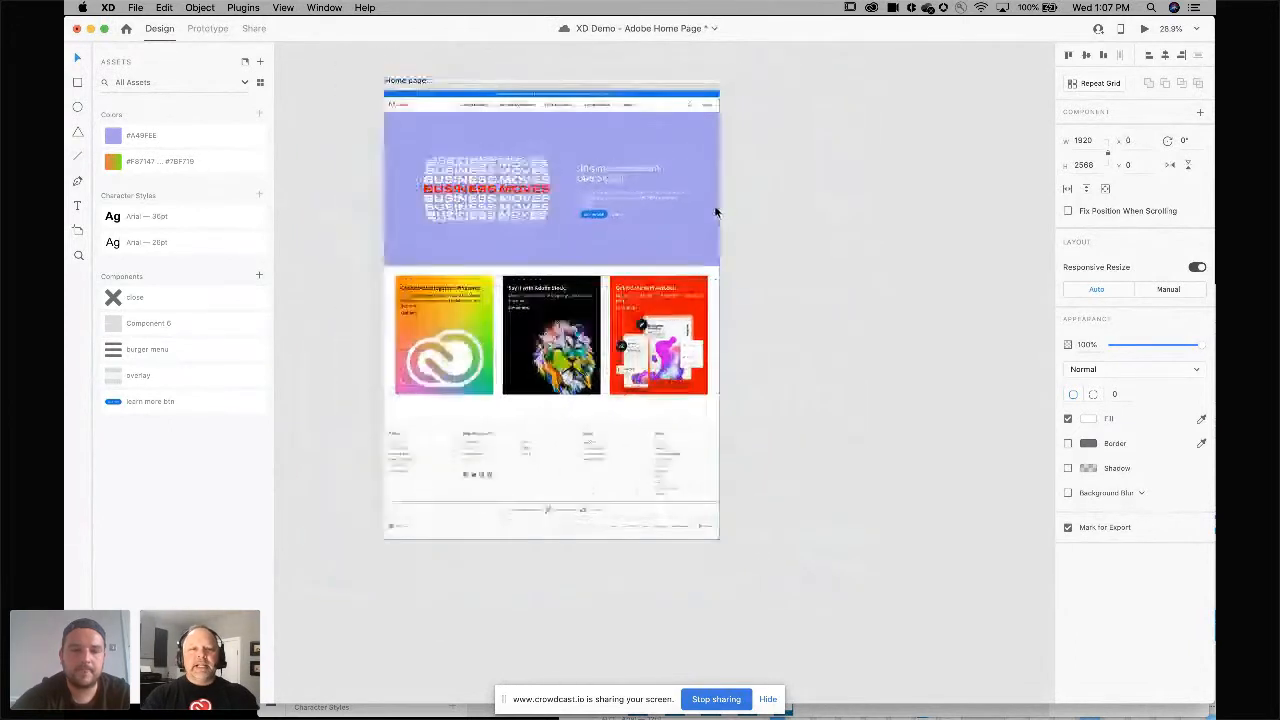
pyautogui.scroll(-1, 716, 212)
pyautogui.hscroll(1, 716, 212)
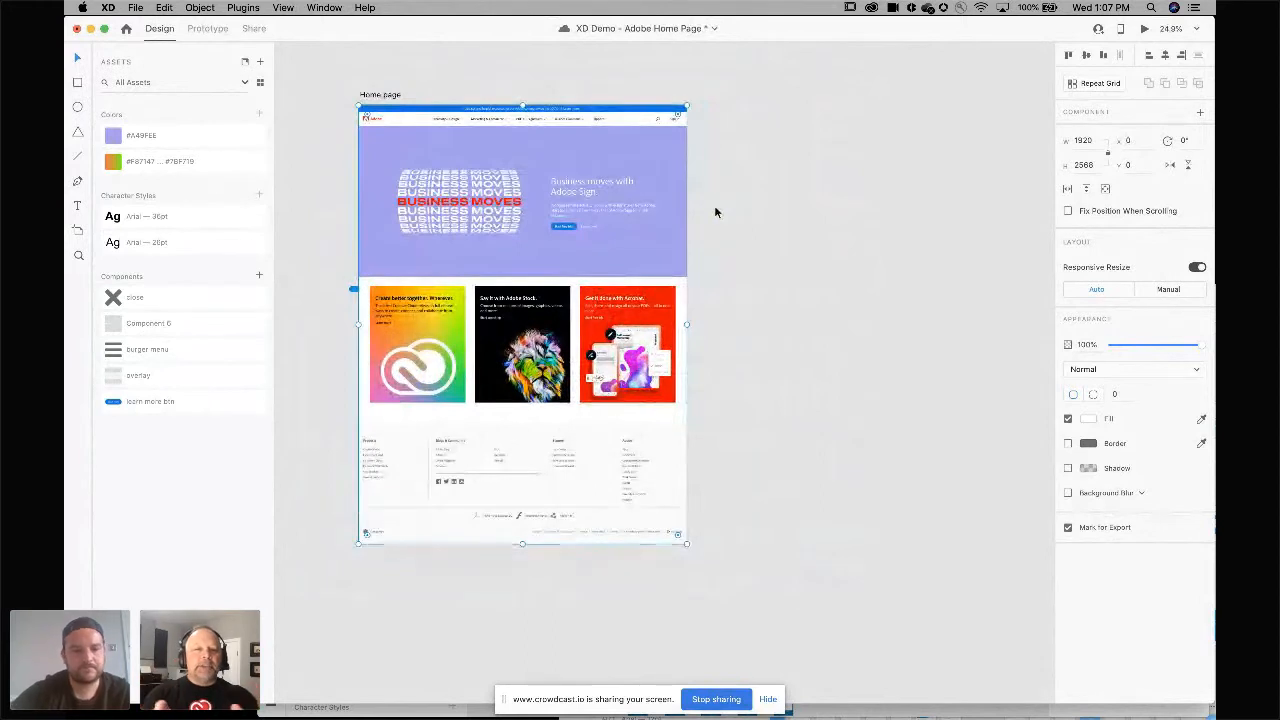
pyautogui.hscroll(2, 595, 190)
pyautogui.scroll(-1, 595, 190)
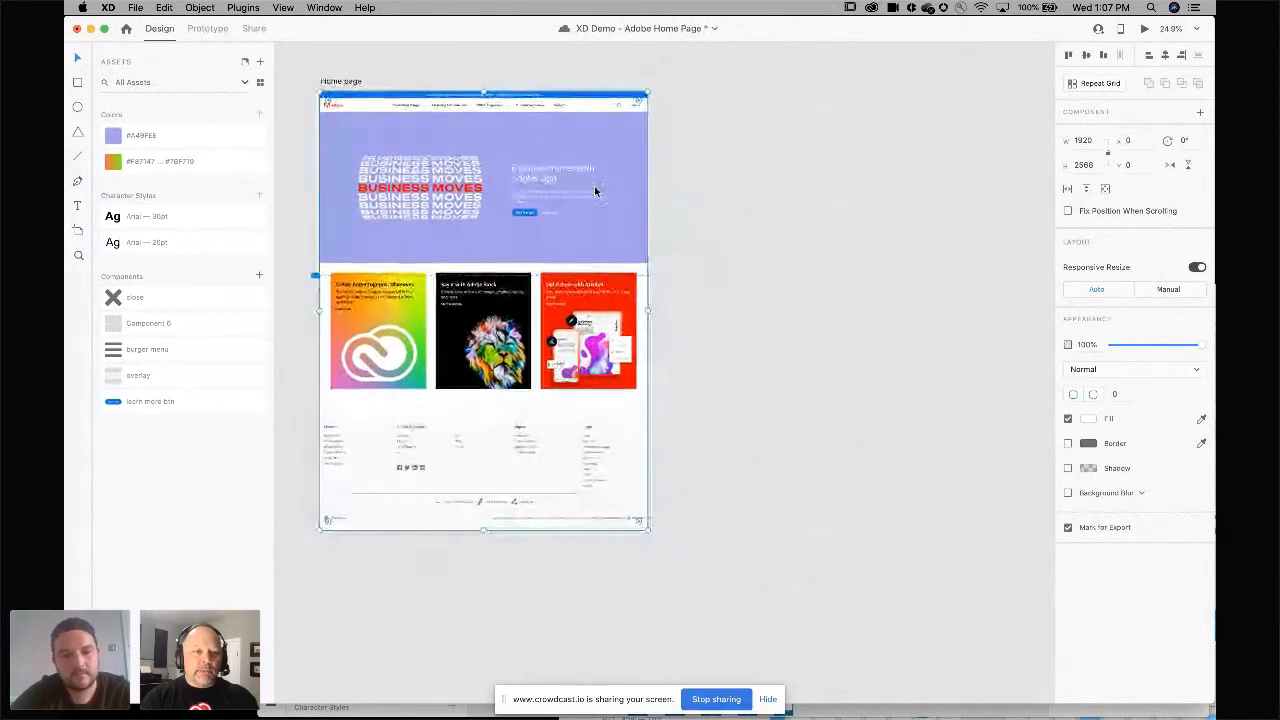
pyautogui.moveTo(589, 188); pyautogui.dragTo(974, 199)
pyautogui.hscroll(3, 974, 199)
pyautogui.scroll(-1, 974, 199)
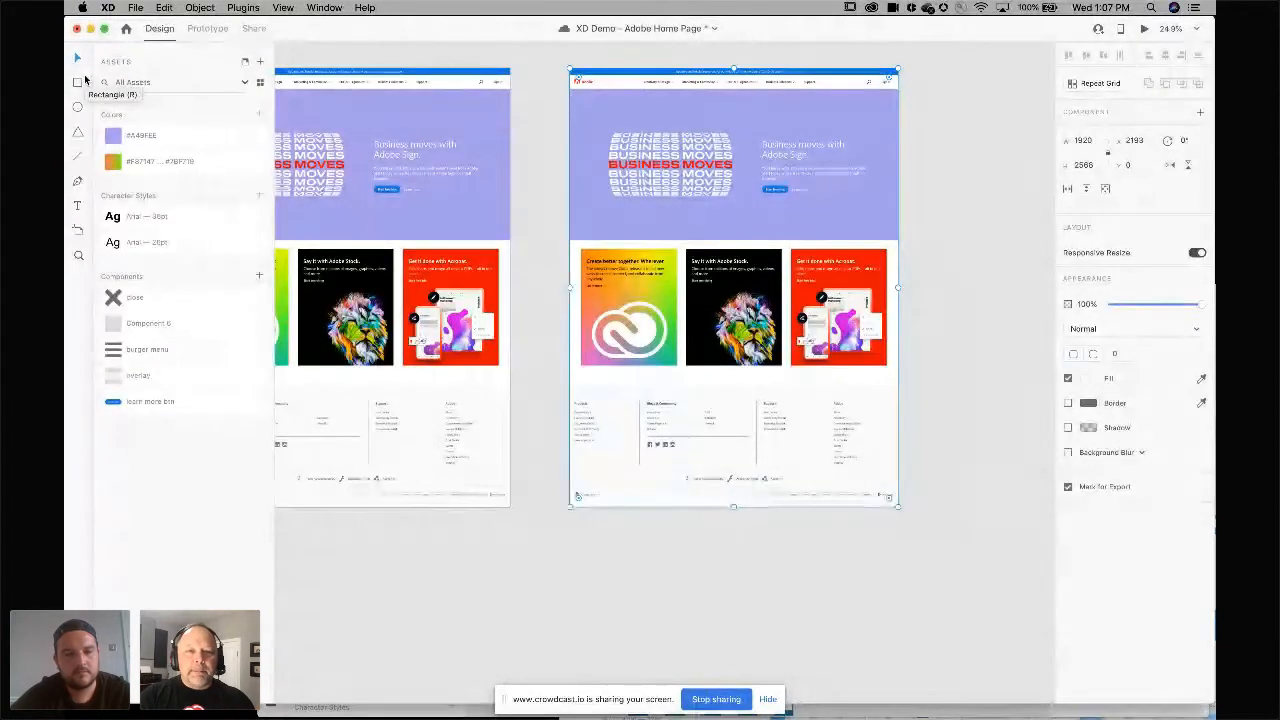
# Duplicate the copied artboard again, placing the new copy below it, and deselect.
pyautogui.click(538, 318)
pyautogui.hscroll(2, 538, 319)
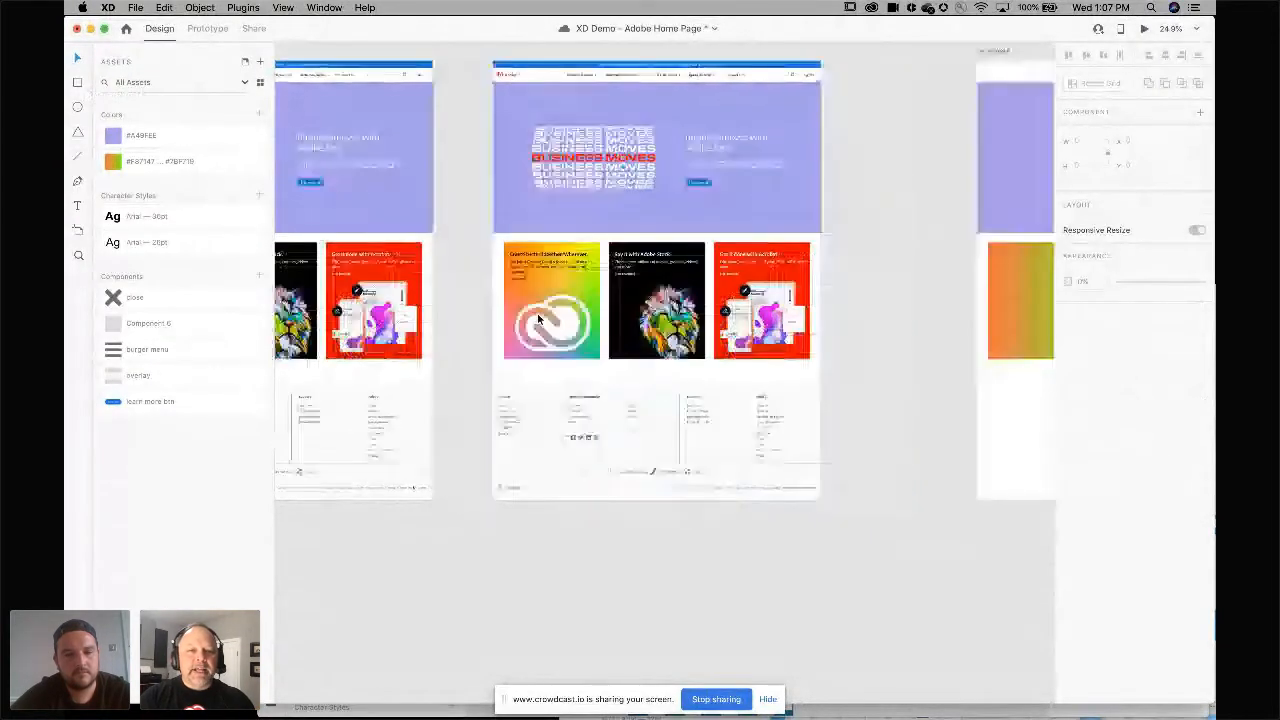
pyautogui.hscroll(2, 538, 319)
pyautogui.scroll(-5, 537, 314)
pyautogui.click(587, 224)
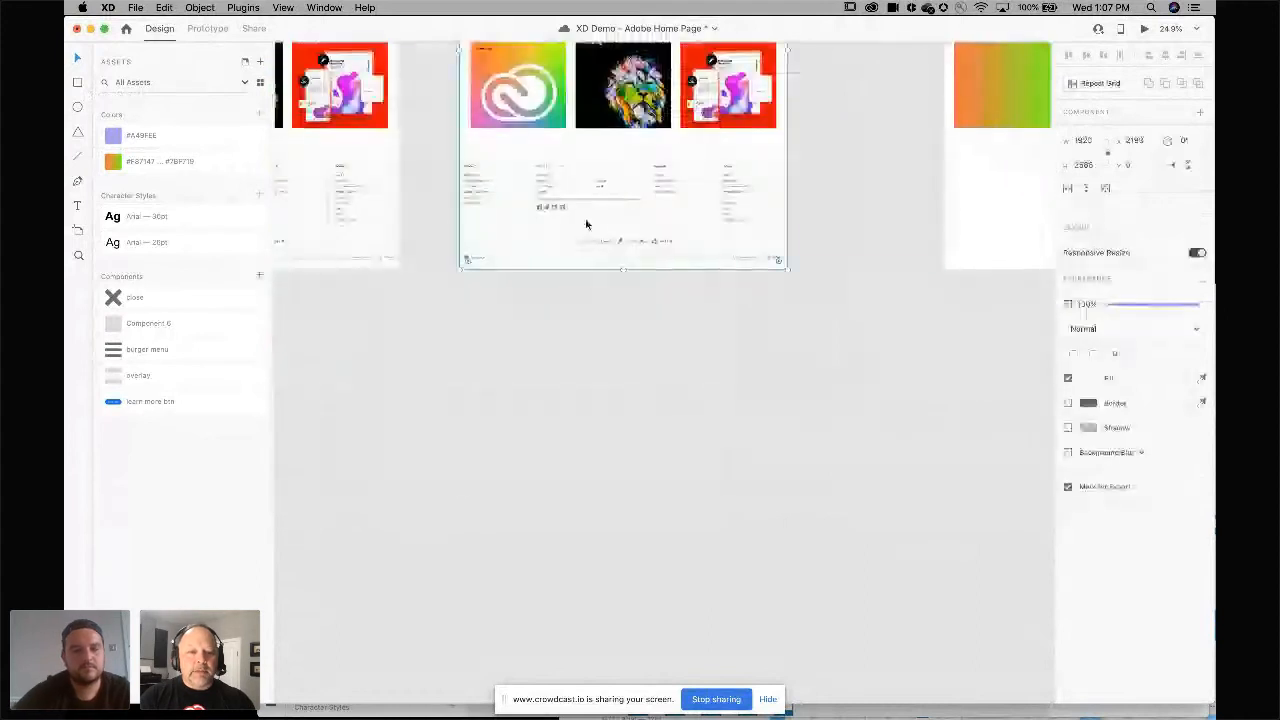
pyautogui.moveTo(587, 224); pyautogui.dragTo(530, 706)
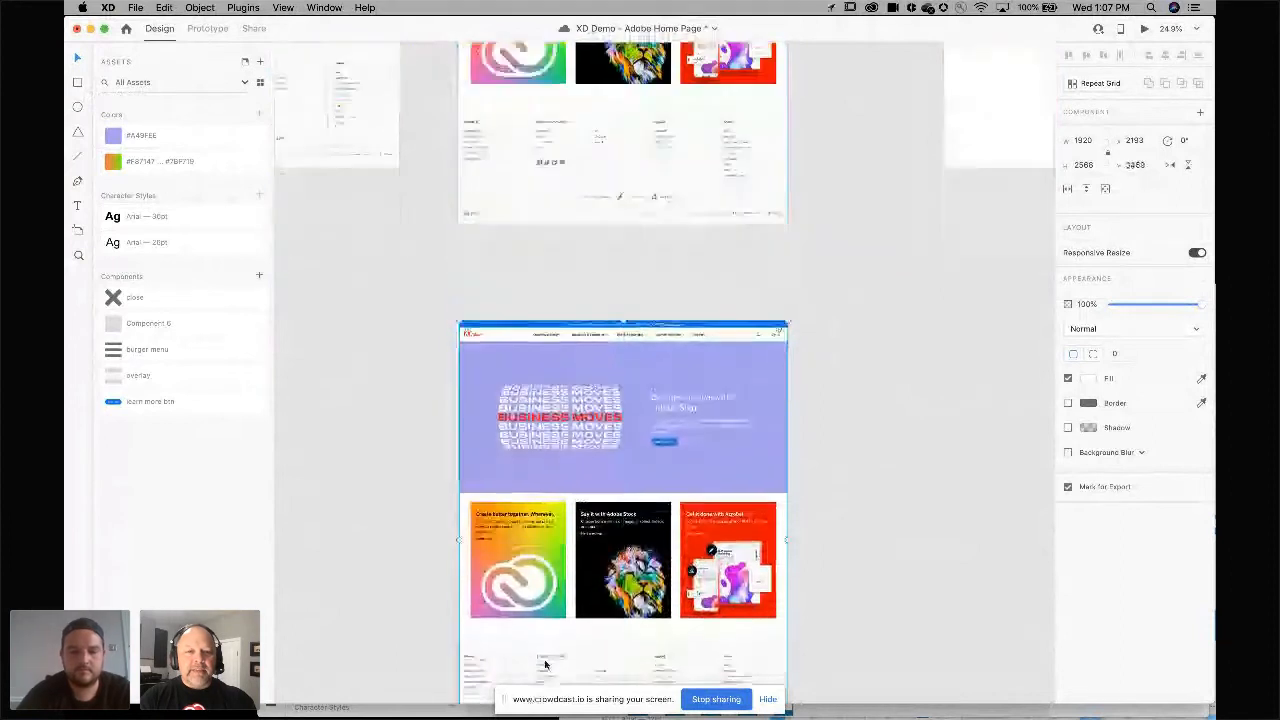
pyautogui.click(424, 445)
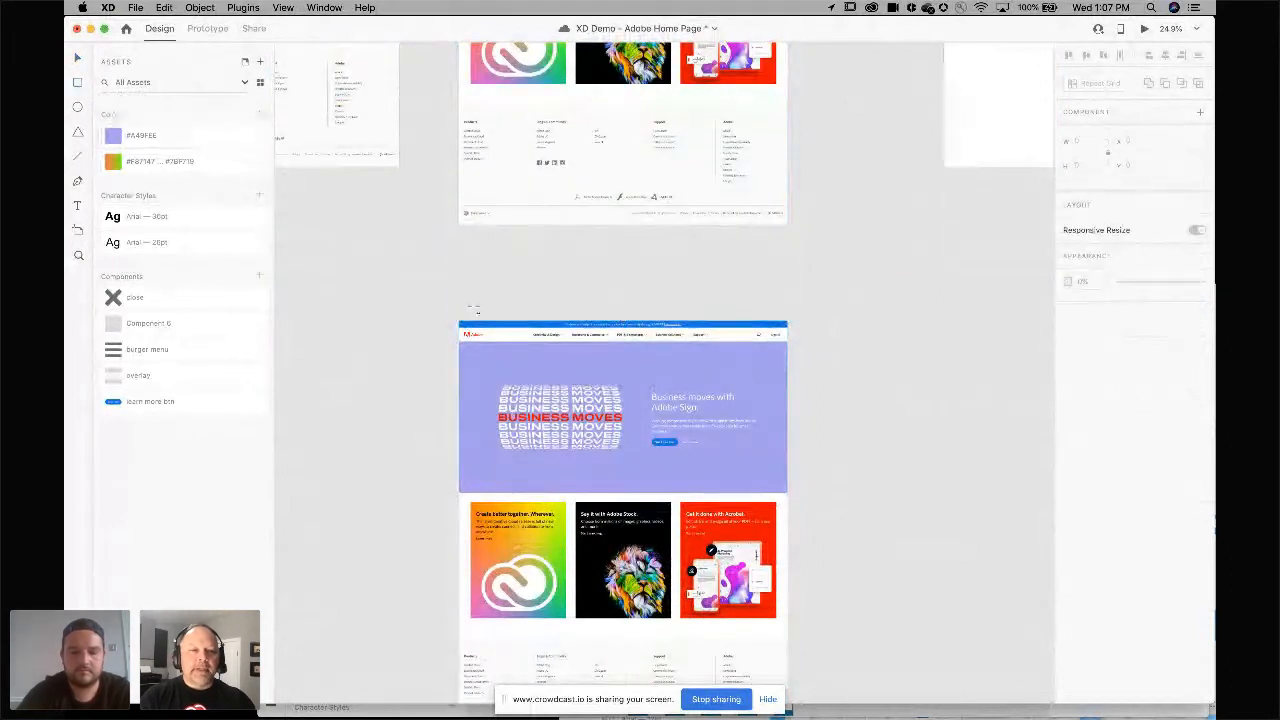
# Draw a rectangle about 1940 by 122 across the header area at the top of the lower artboard.
pyautogui.scroll(8, 474, 310)
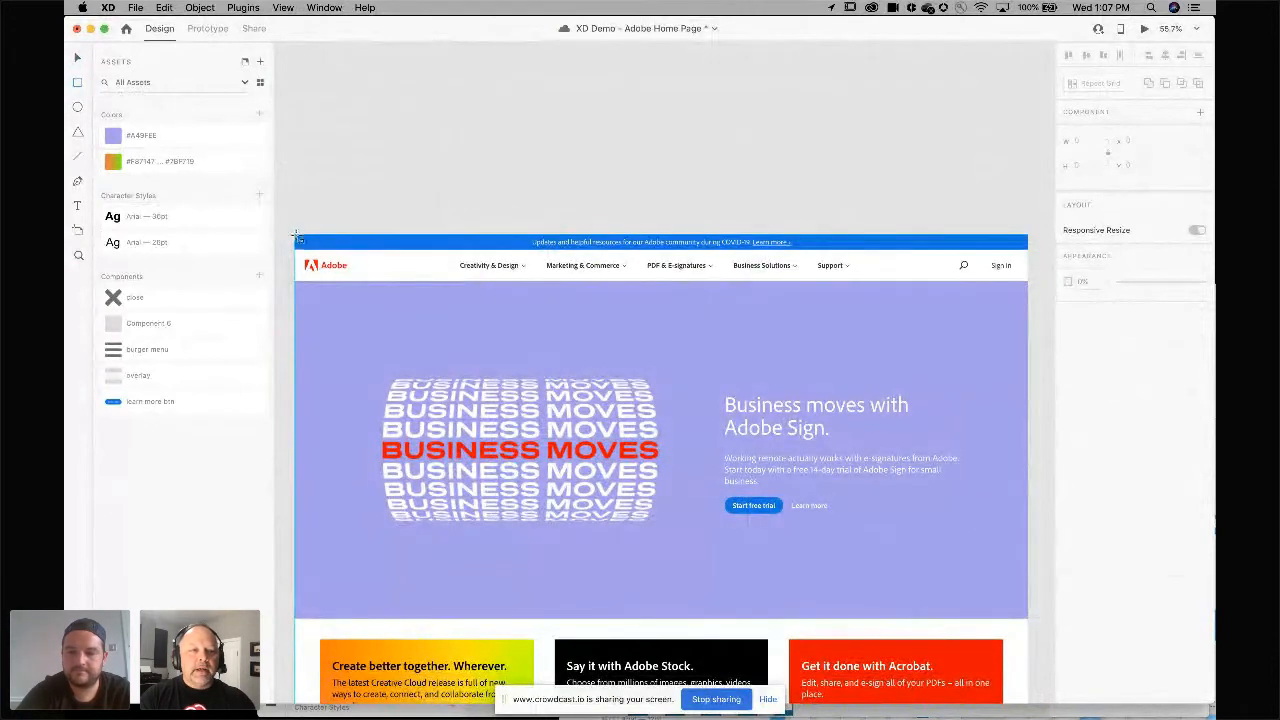
pyautogui.moveTo(296, 236)
pyautogui.mouseDown()
pyautogui.moveTo(789, 262)
pyautogui.moveTo(937, 289)
pyautogui.moveTo(1035, 281)
pyautogui.mouseUp()
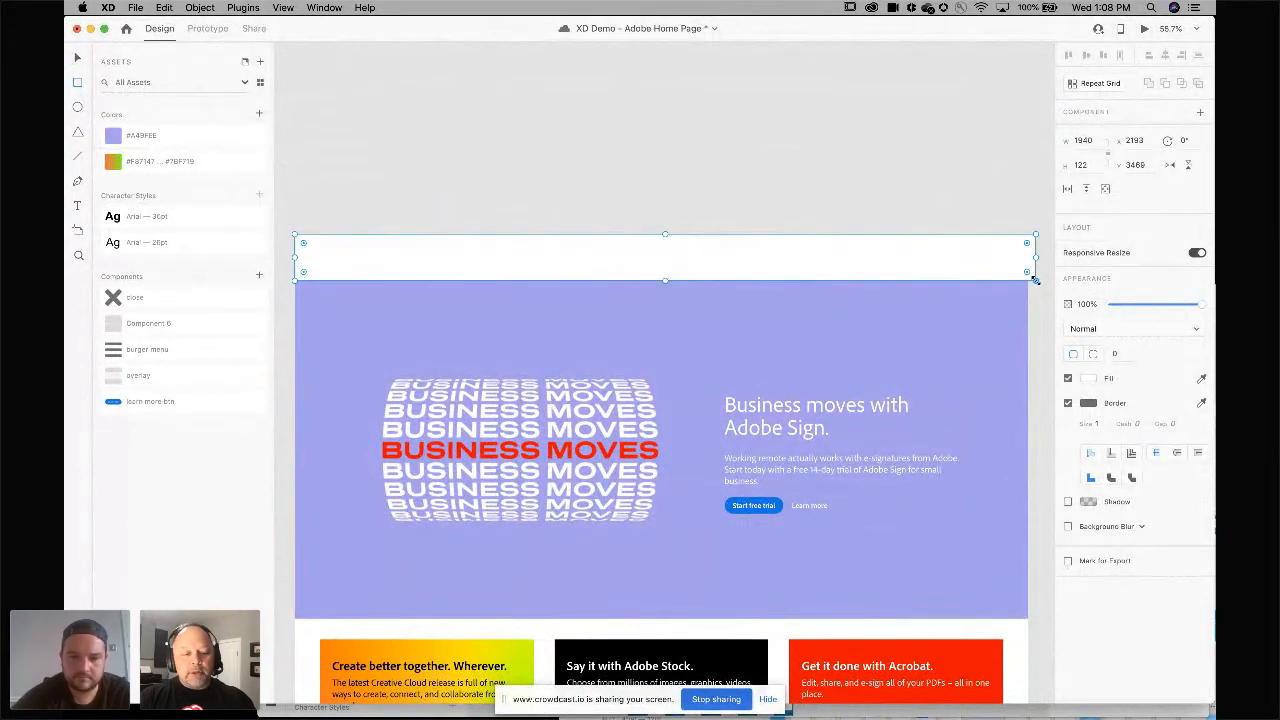
pyautogui.click(202, 9)
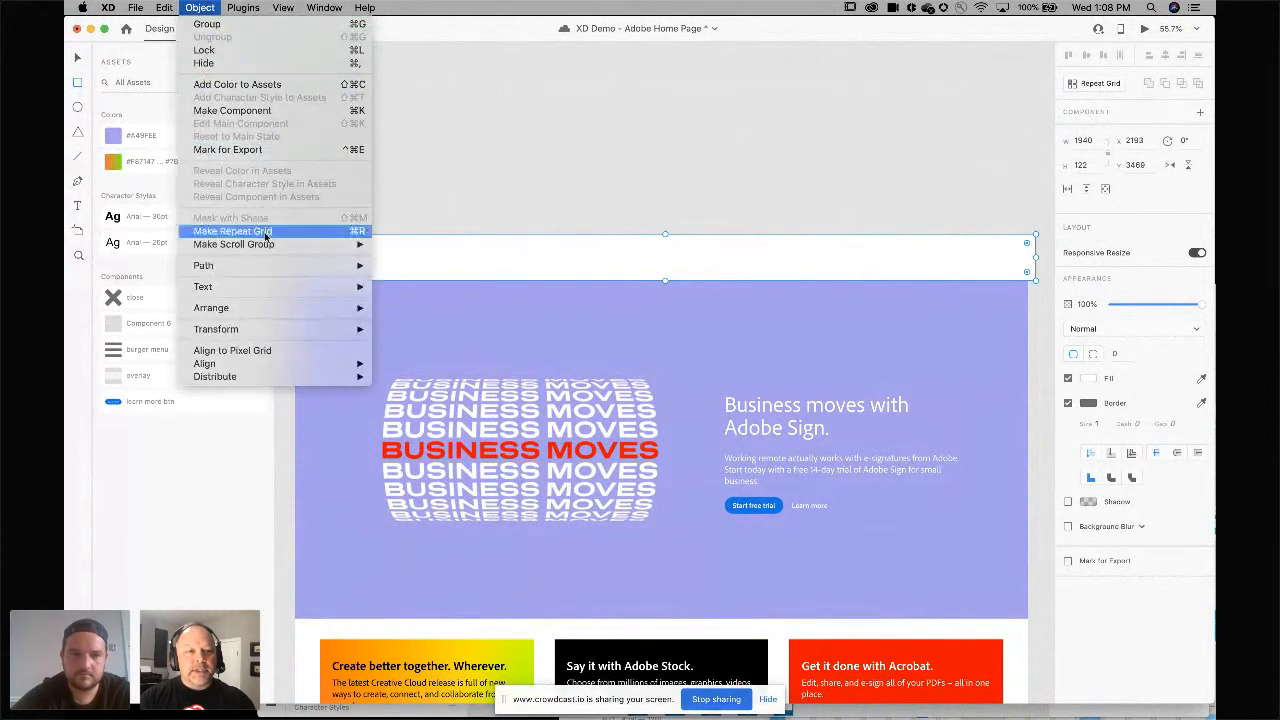
pyautogui.moveTo(265, 250)
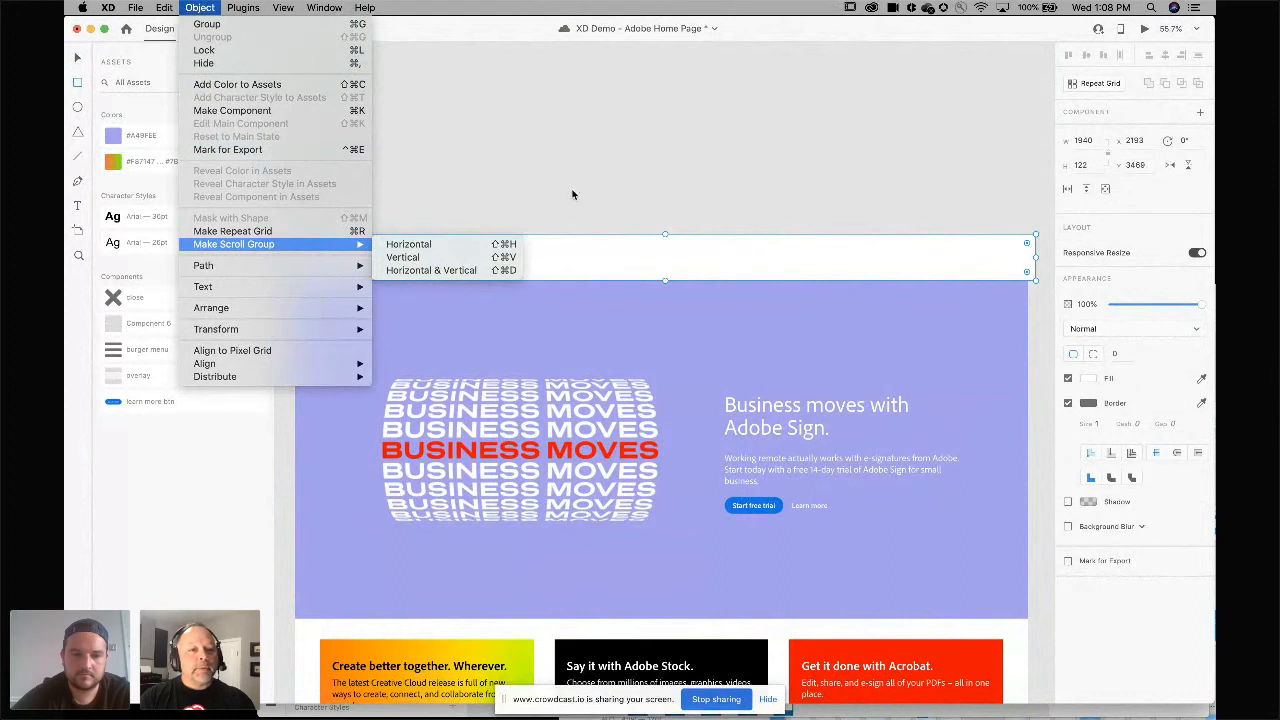
pyautogui.click(541, 172)
pyautogui.moveTo(541, 172); pyautogui.dragTo(499, 365)
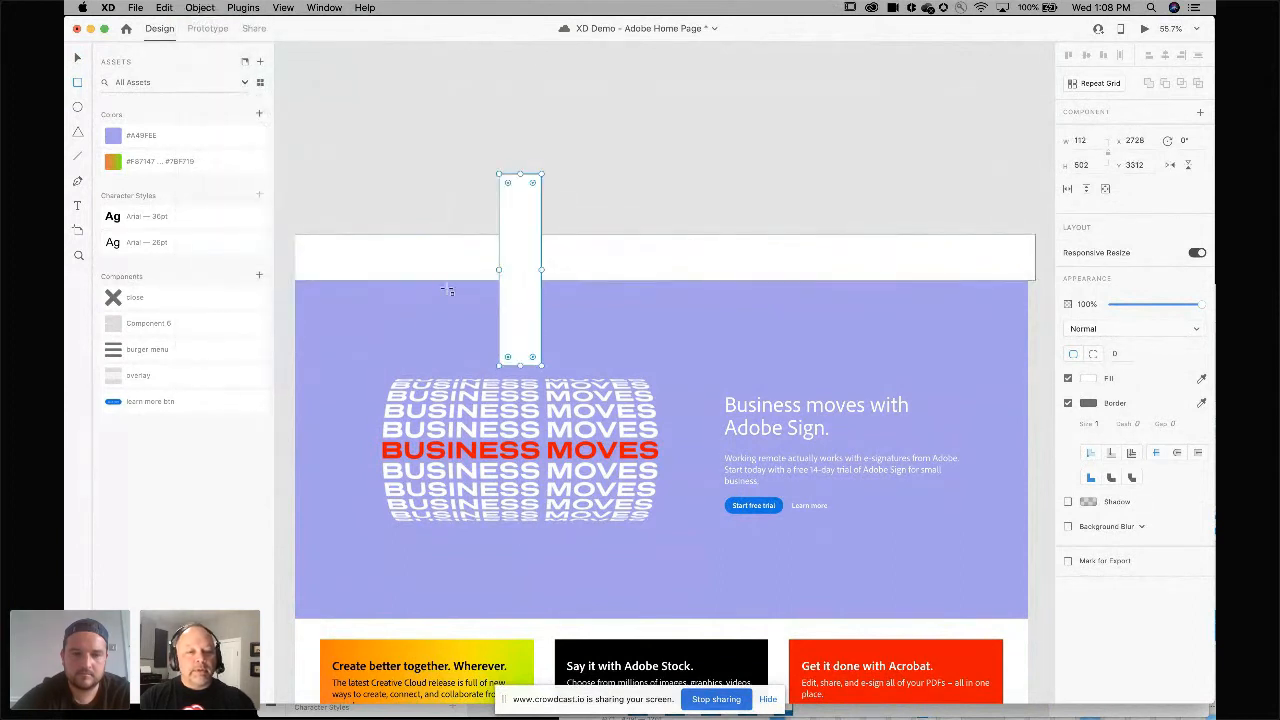
pyautogui.press('super+z')
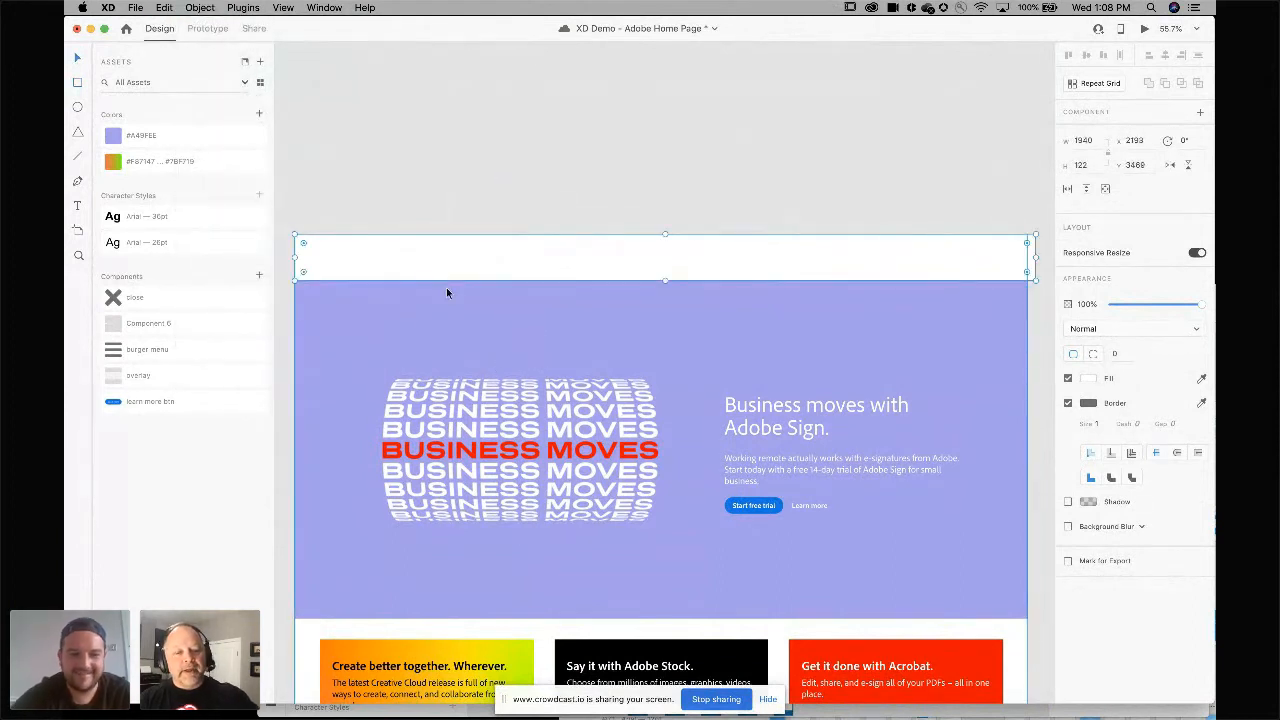
# Select everything in the lower artboard's header area and mask it with the rectangle, then deselect.
pyautogui.click(473, 326)
pyautogui.press('super+a')
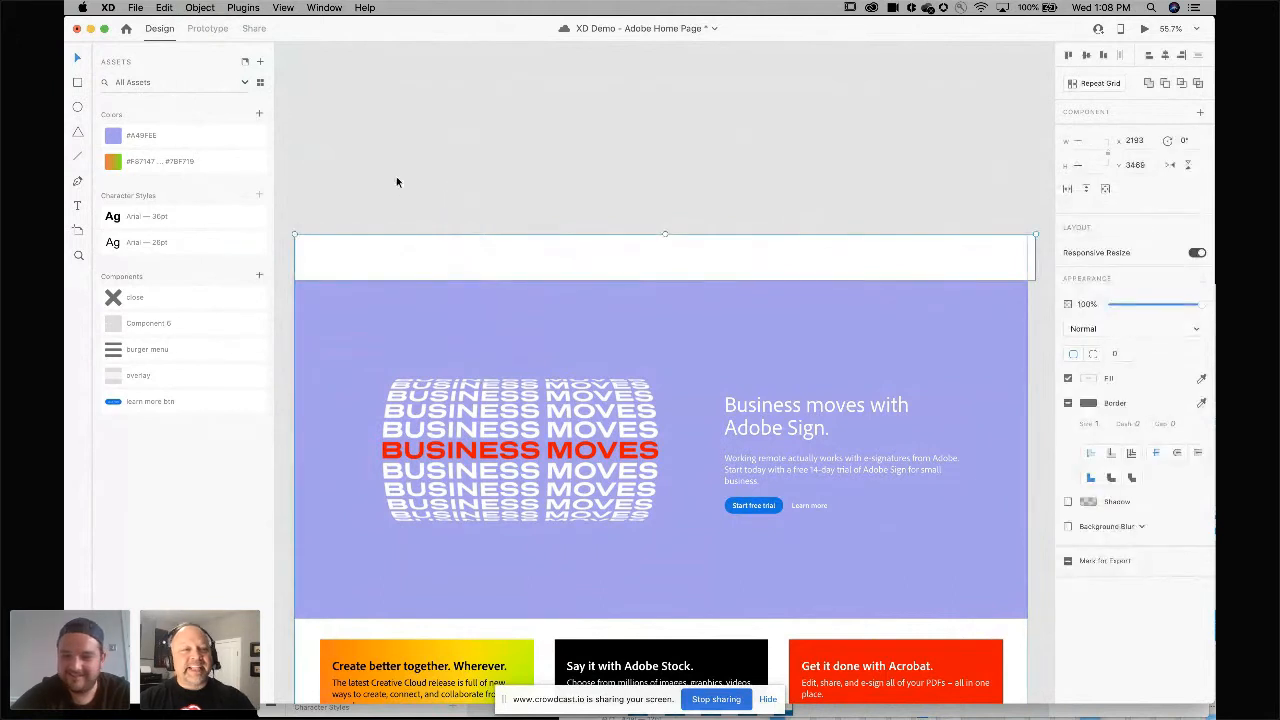
pyautogui.click(200, 8)
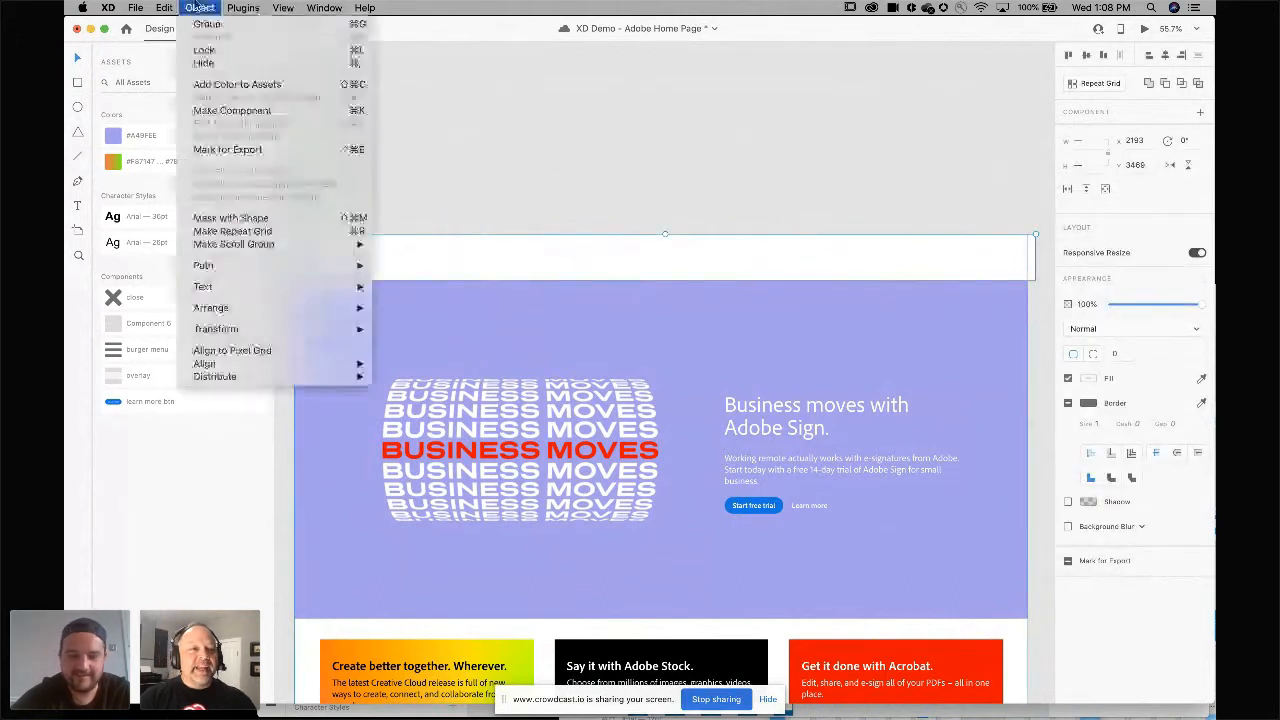
pyautogui.click(244, 218)
pyautogui.click(451, 185)
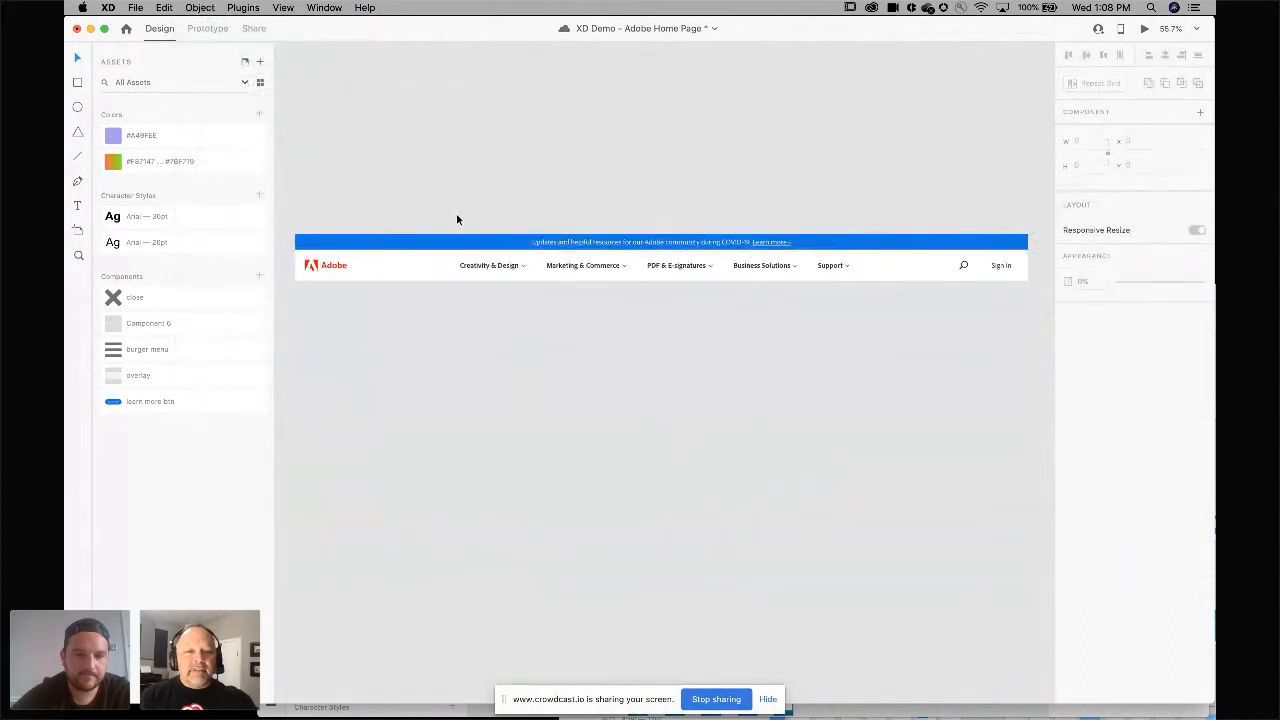
# Make the masked header a component and name it header.
pyautogui.click(440, 264)
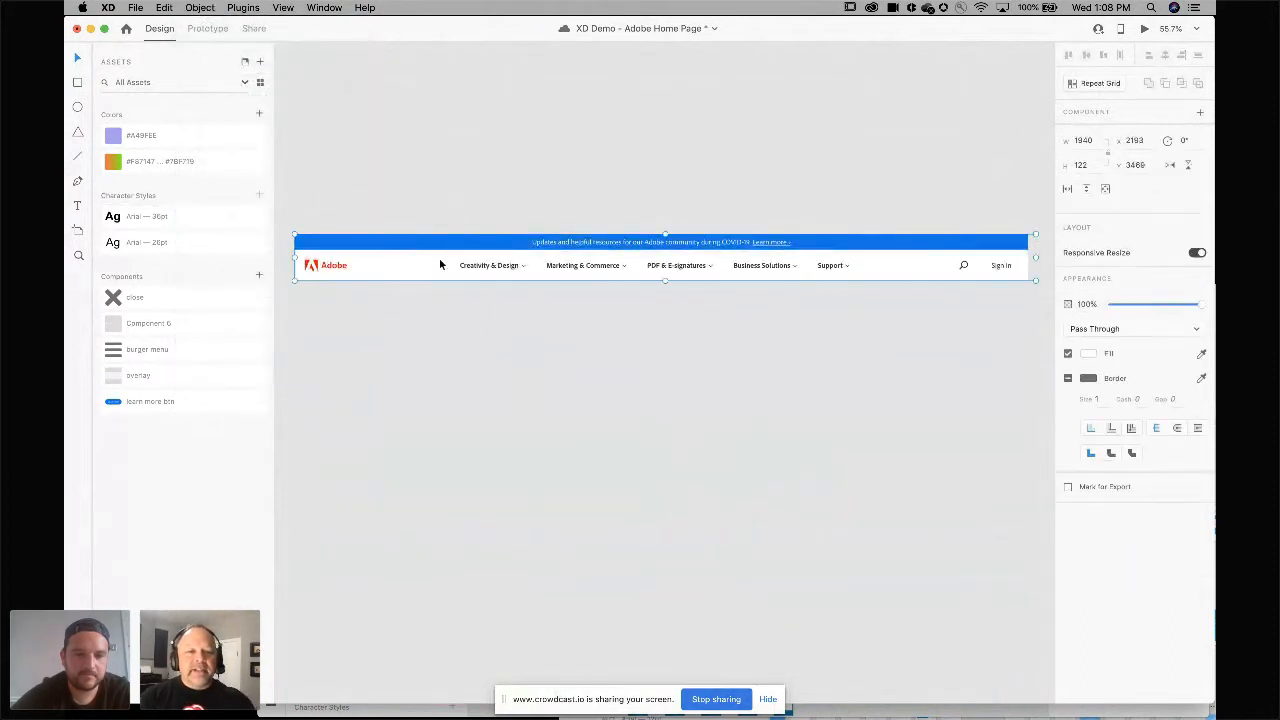
pyautogui.click(259, 276)
pyautogui.doubleClick(159, 299)
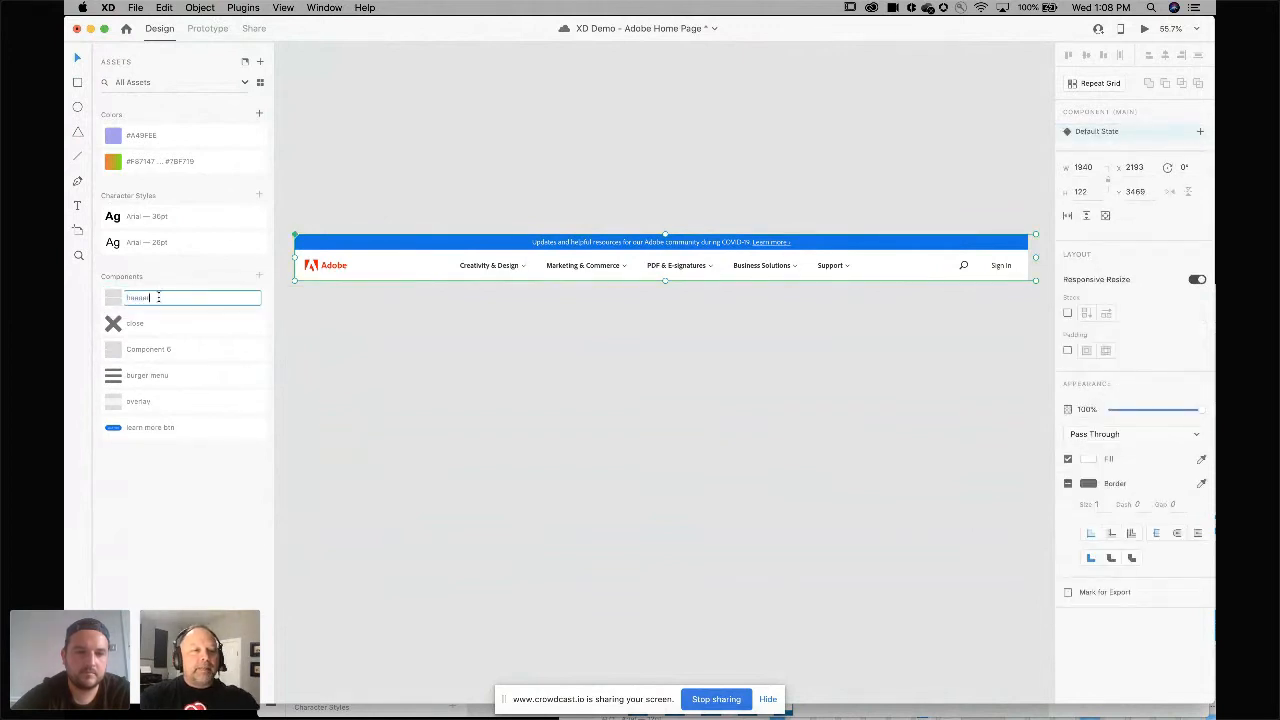
pyautogui.press('Return')
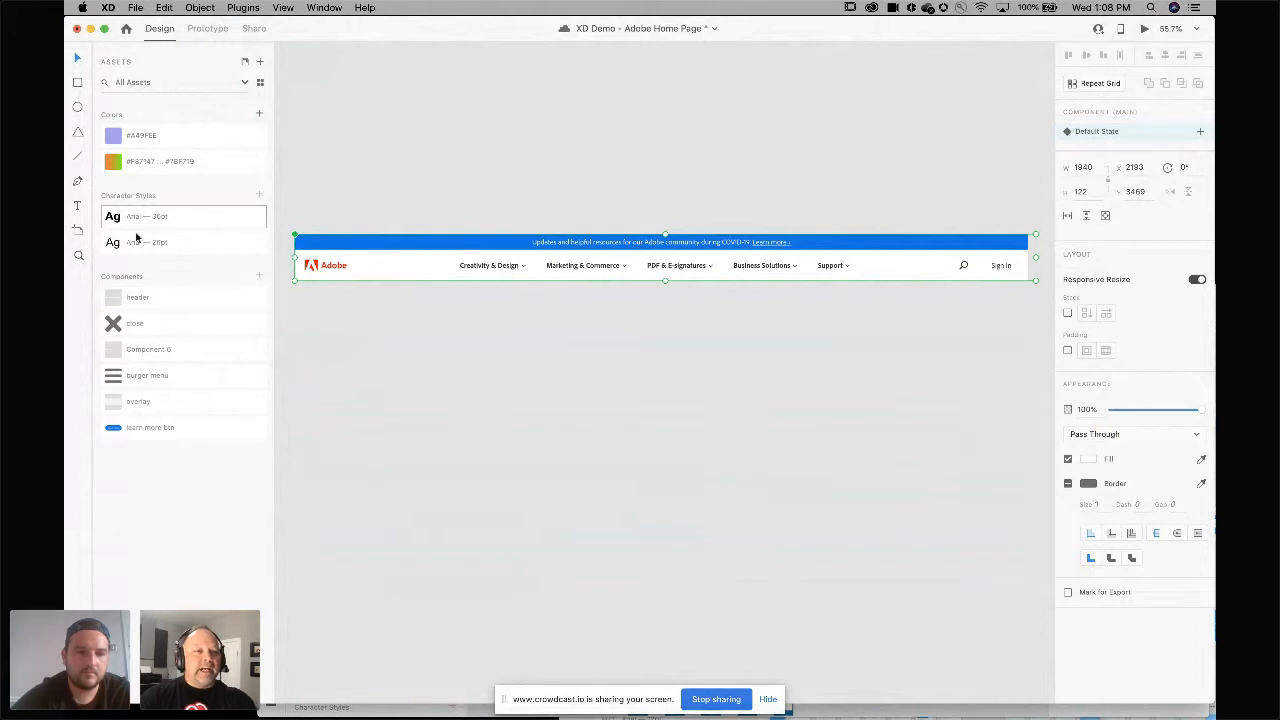
# Search the assets for "me" and clear the search.
pyautogui.click(128, 84)
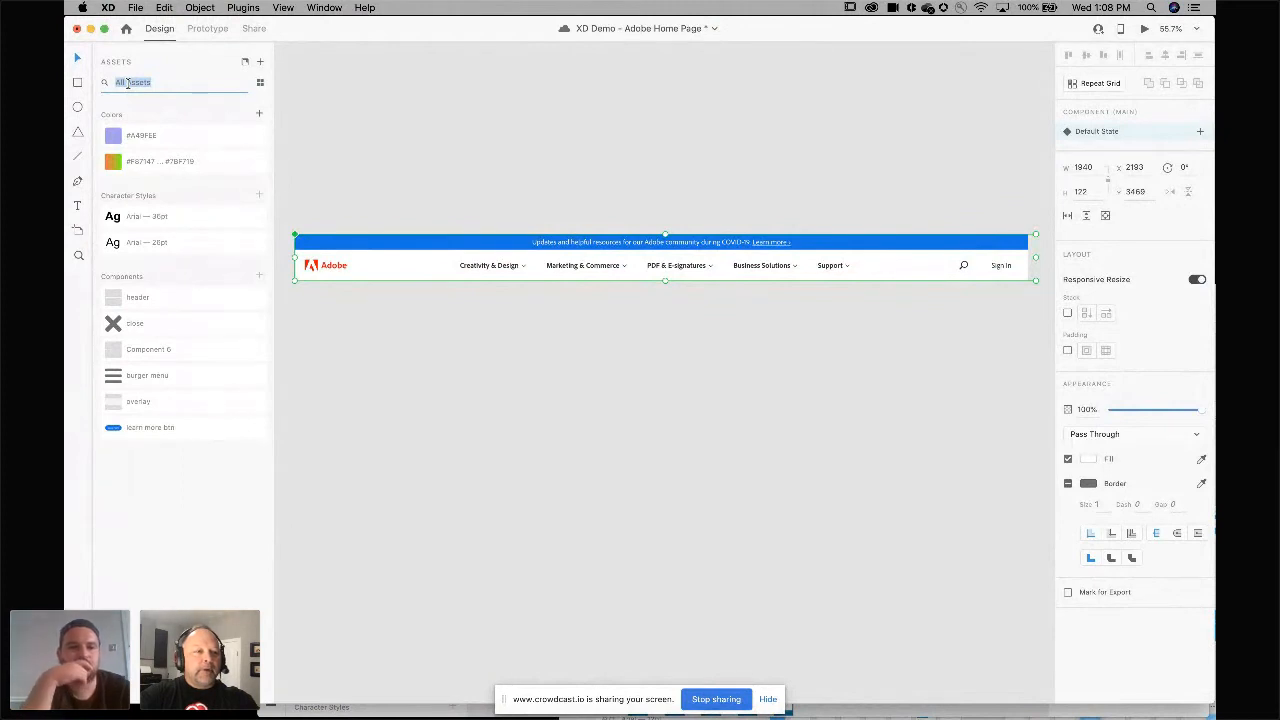
pyautogui.write('me')
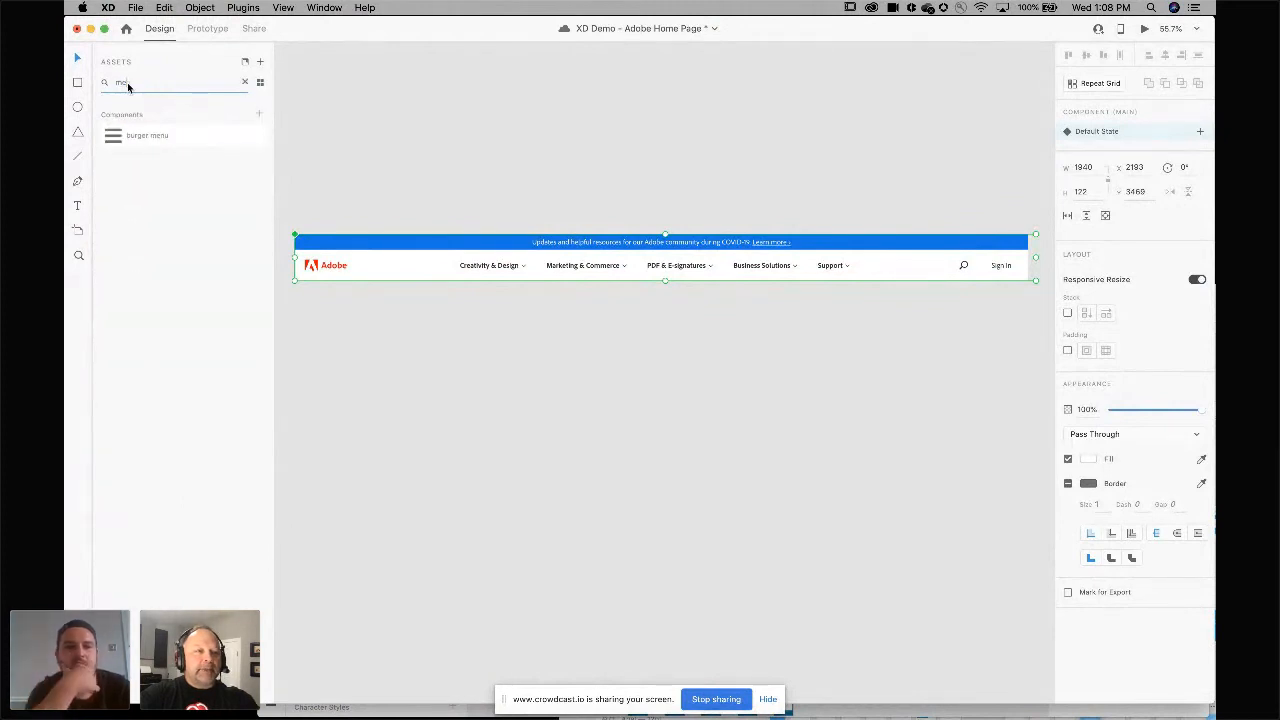
pyautogui.press('BackSpace')
pyautogui.press('BackSpace')
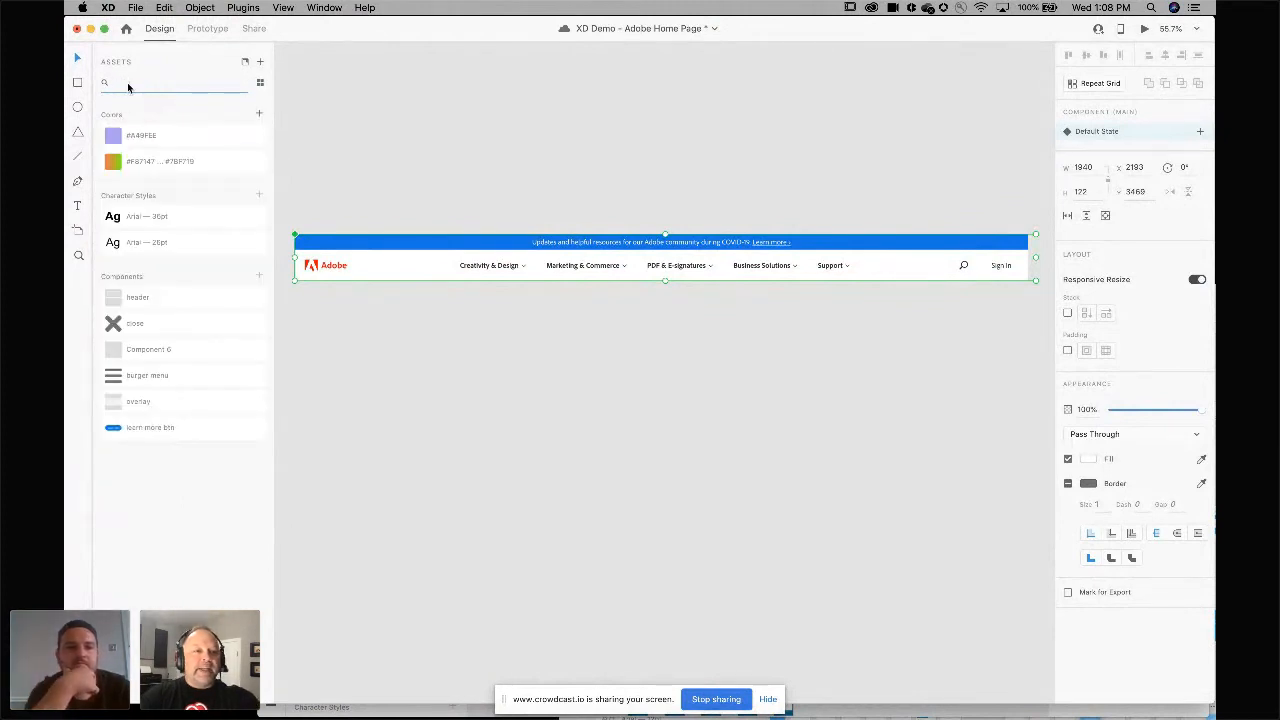
# Delete the header component instance from the artboard.
pyautogui.click(340, 83)
pyautogui.click(357, 259)
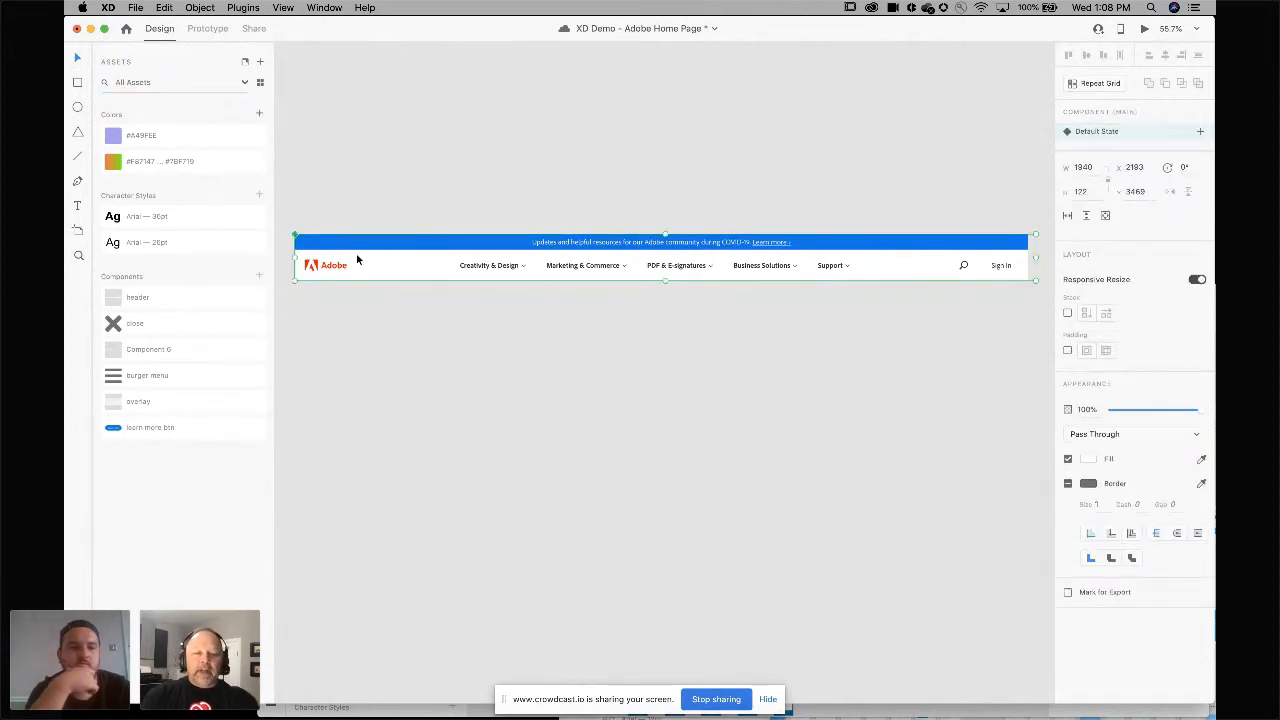
pyautogui.press('Delete')
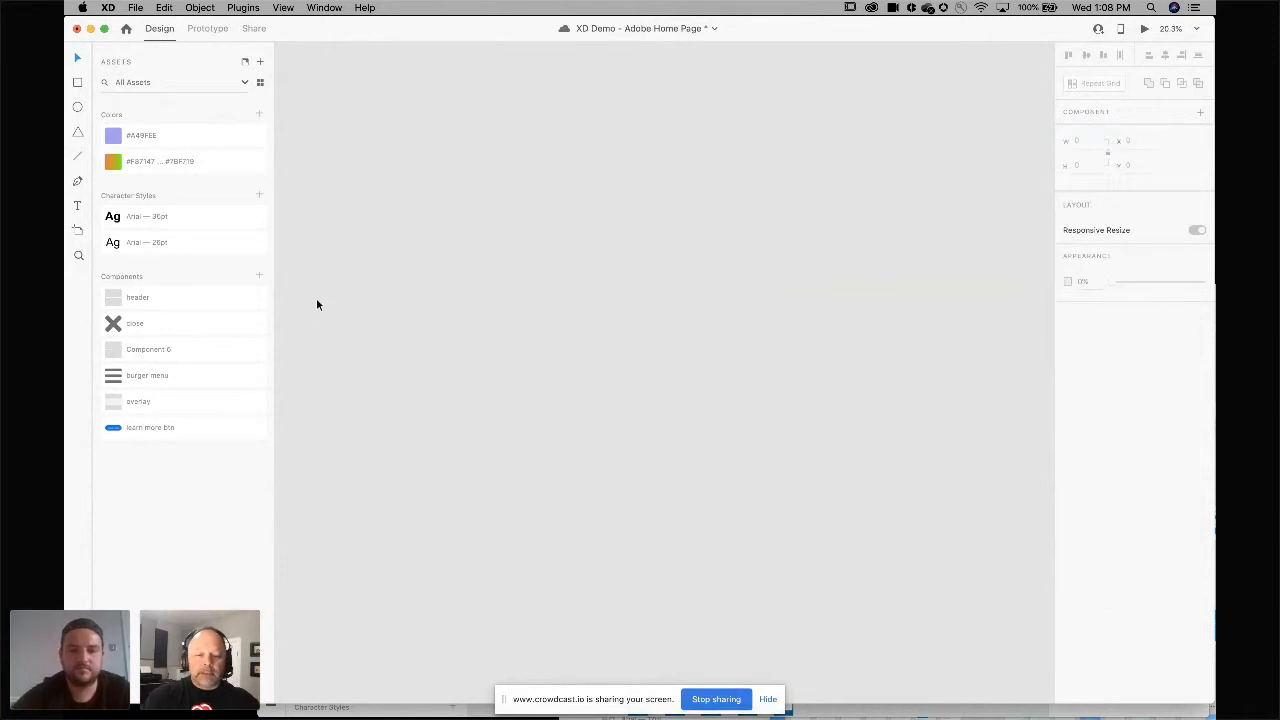
# Draw a rectangle about 1920 by 714 over the footer area and mask the footer content with it.
pyautogui.press('super+minus')
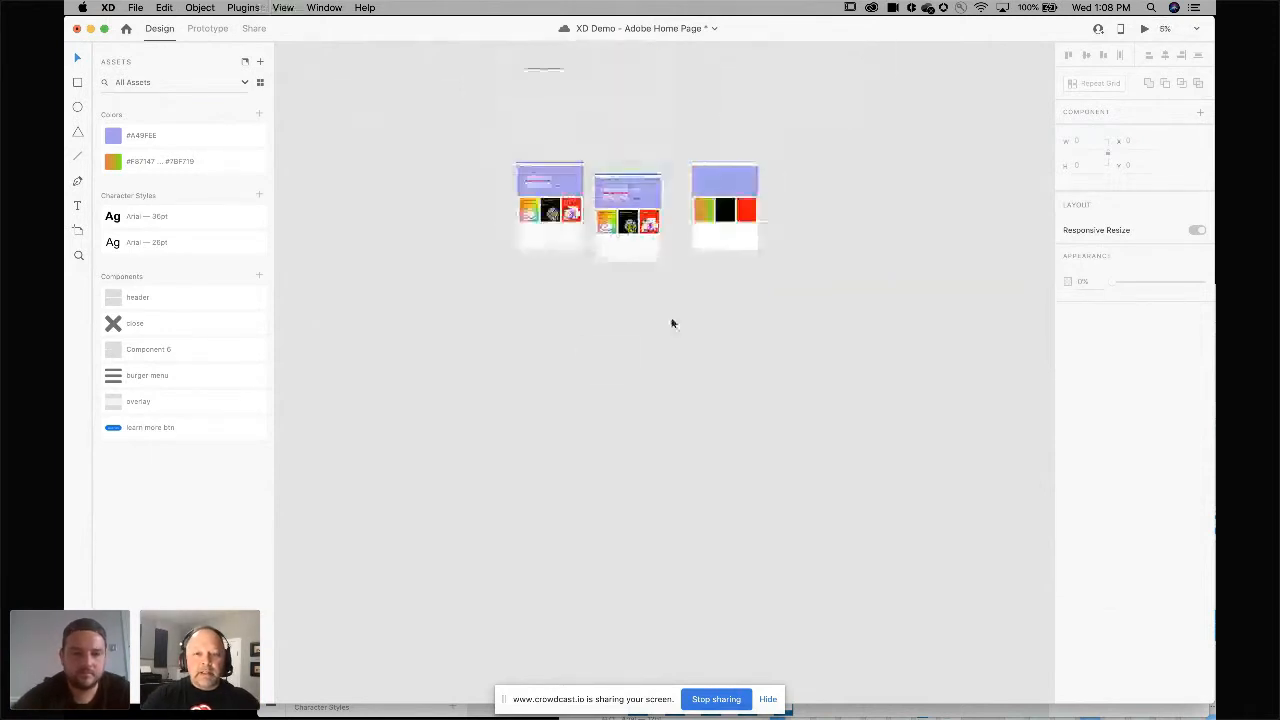
pyautogui.scroll(8, 672, 321)
pyautogui.scroll(4, 672, 320)
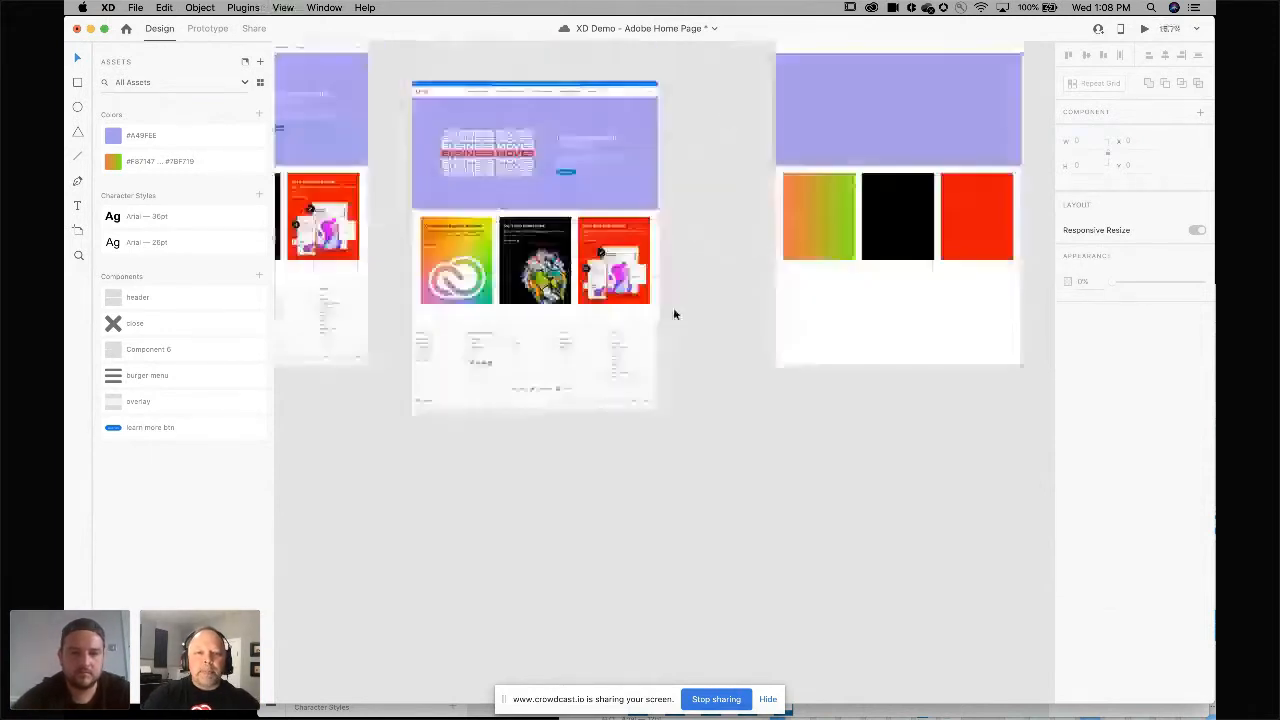
pyautogui.scroll(4, 673, 314)
pyautogui.moveTo(526, 328); pyautogui.dragTo(621, 296)
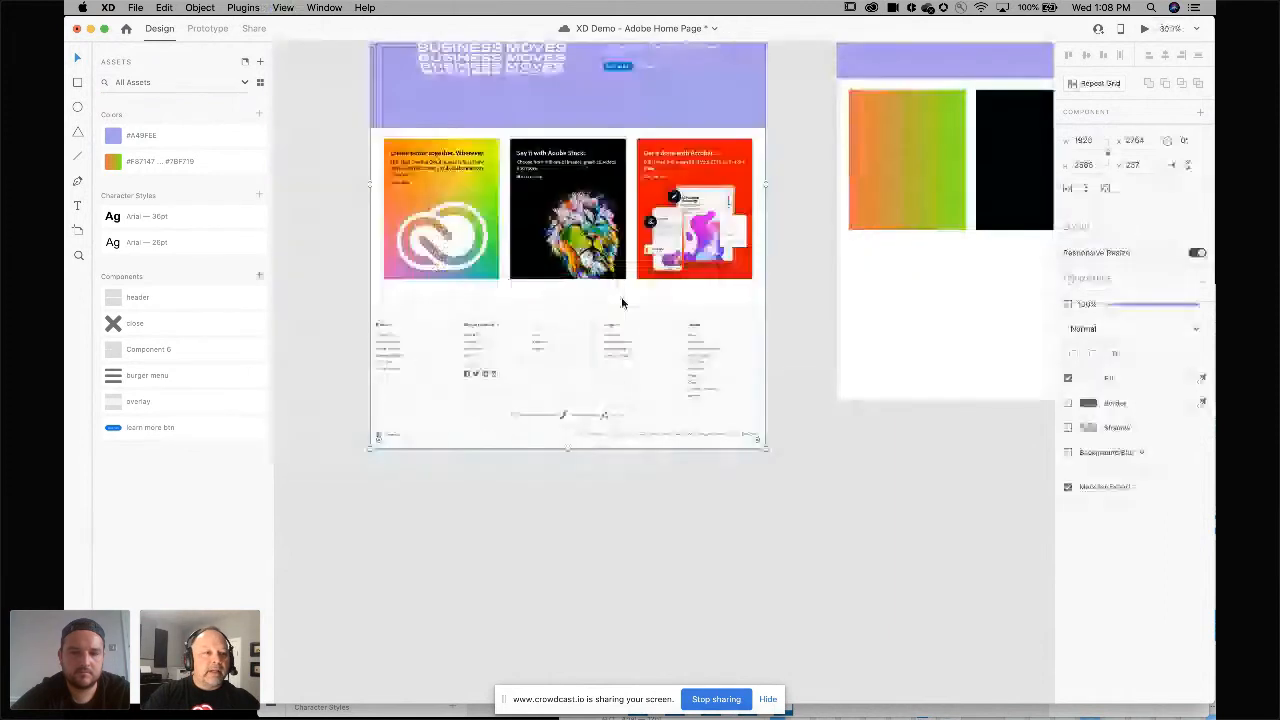
pyautogui.click(77, 83)
pyautogui.moveTo(366, 462); pyautogui.dragTo(765, 302)
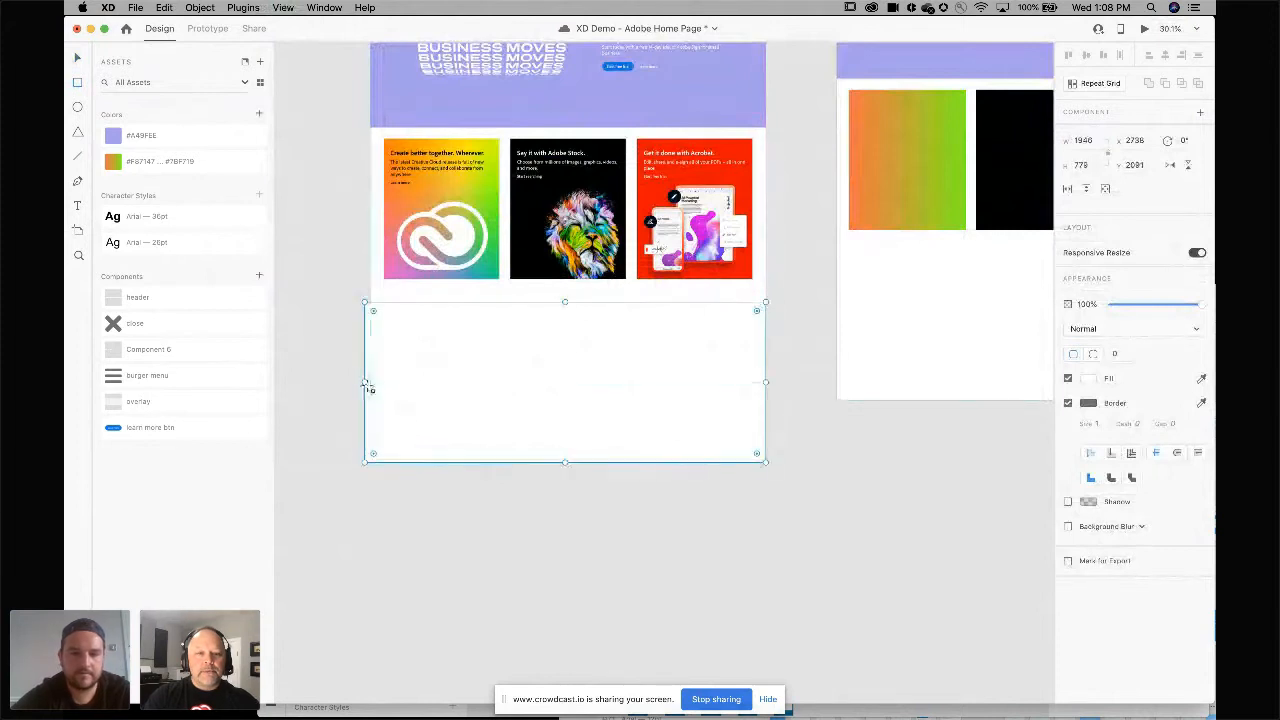
pyautogui.moveTo(366, 381); pyautogui.dragTo(370, 381)
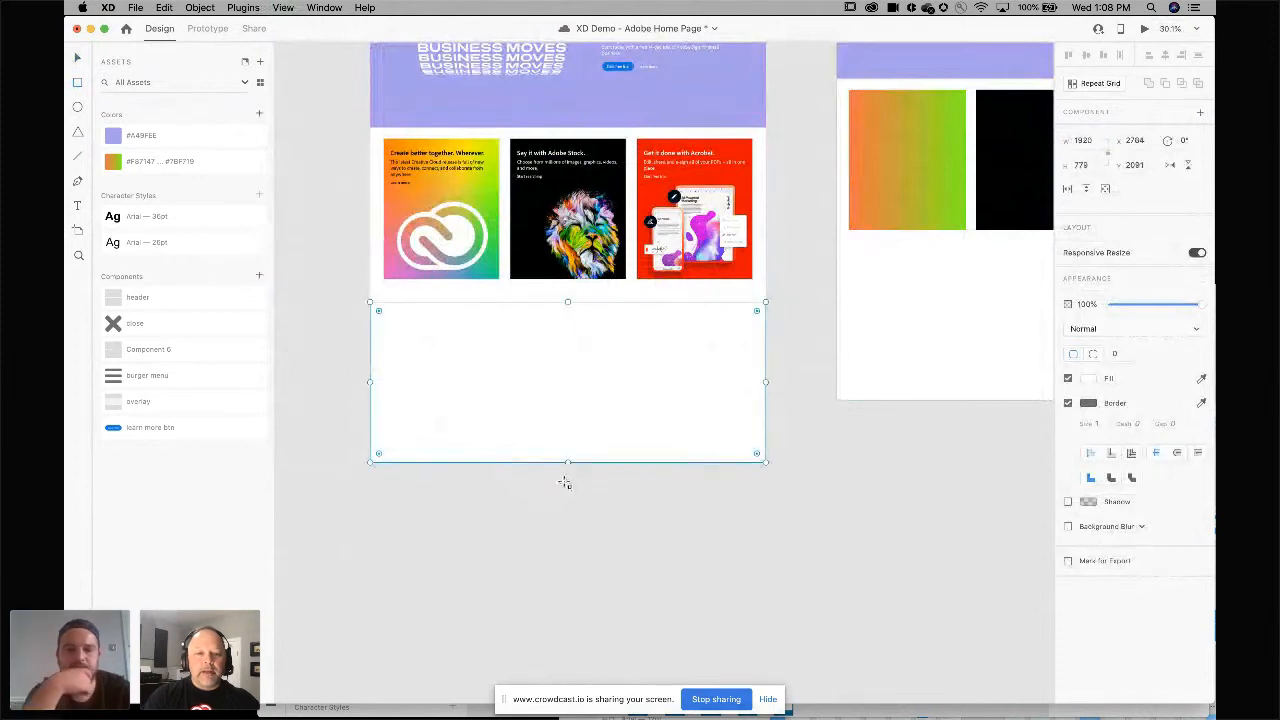
pyautogui.moveTo(568, 456)
pyautogui.mouseDown()
pyautogui.moveTo(569, 428)
pyautogui.moveTo(565, 468)
pyautogui.moveTo(568, 447)
pyautogui.mouseUp()
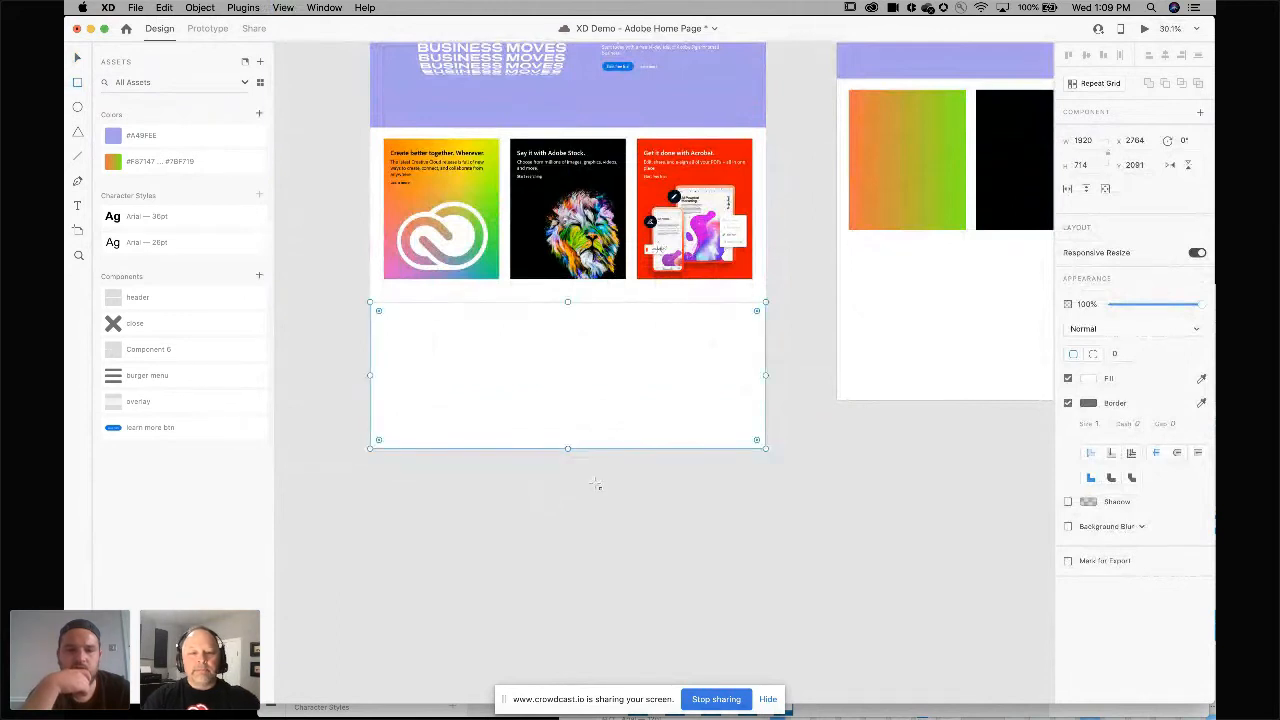
pyautogui.press('Escape')
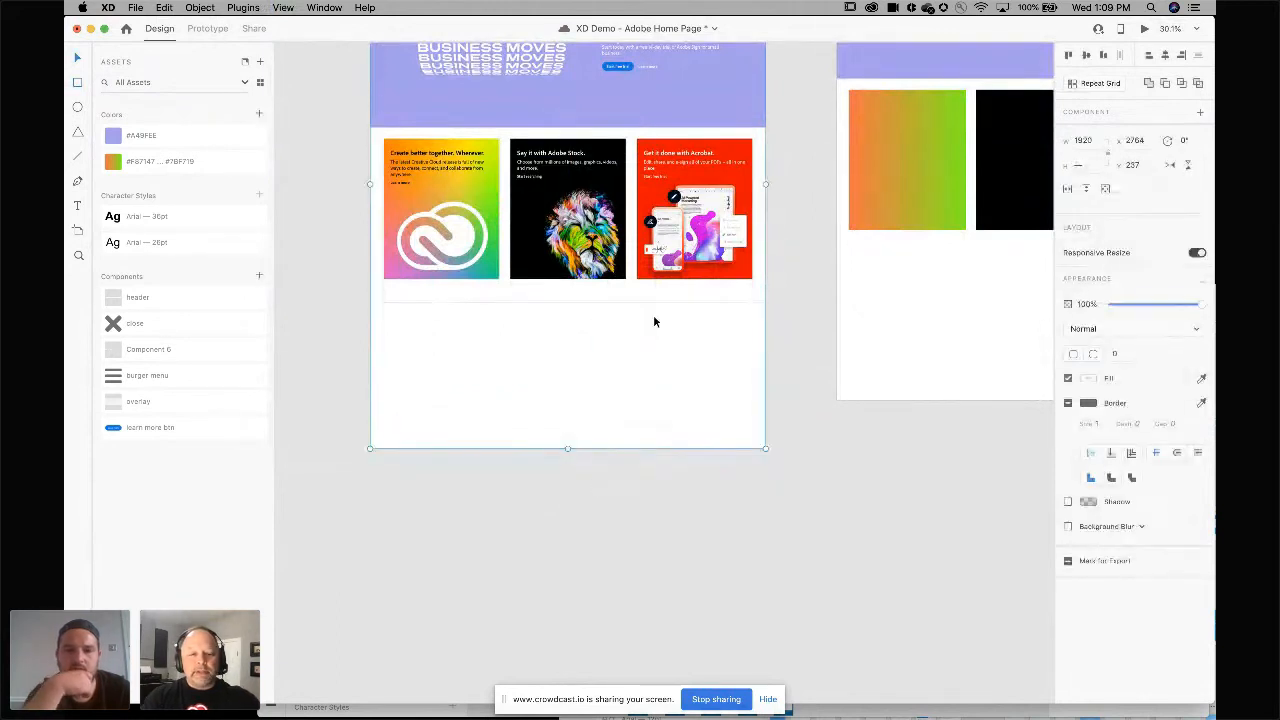
pyautogui.click(210, 7)
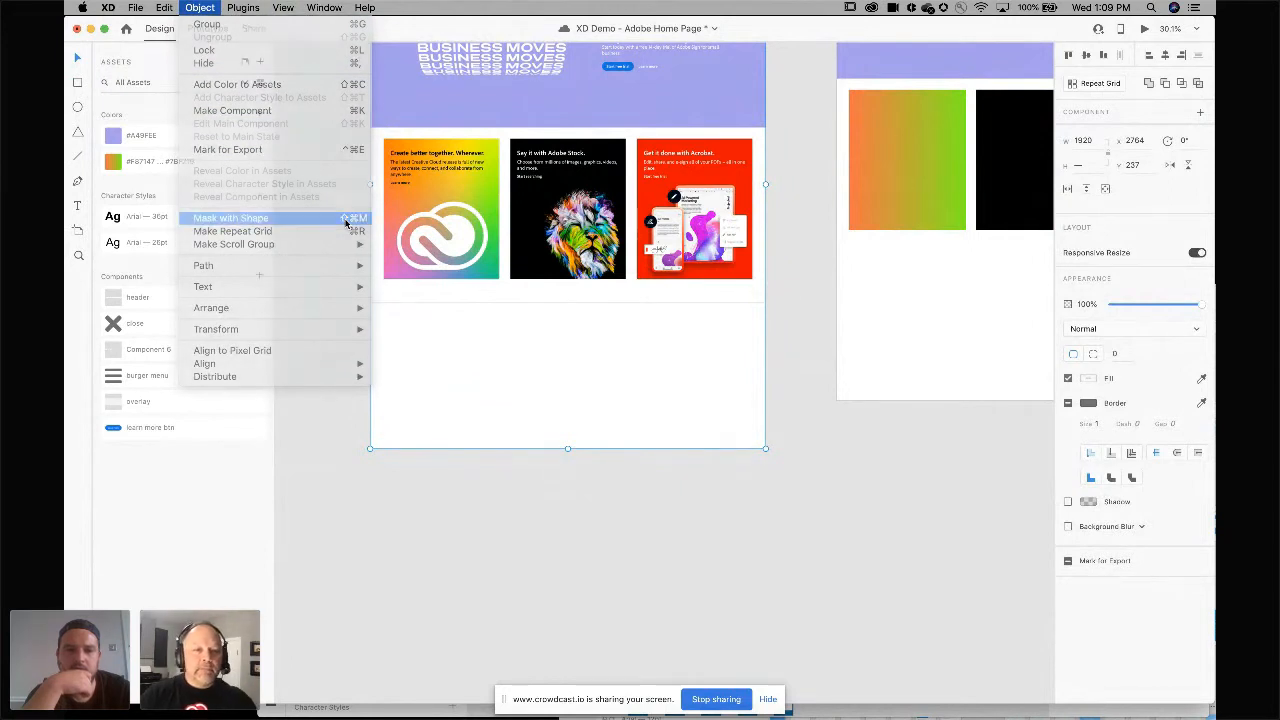
pyautogui.click(347, 219)
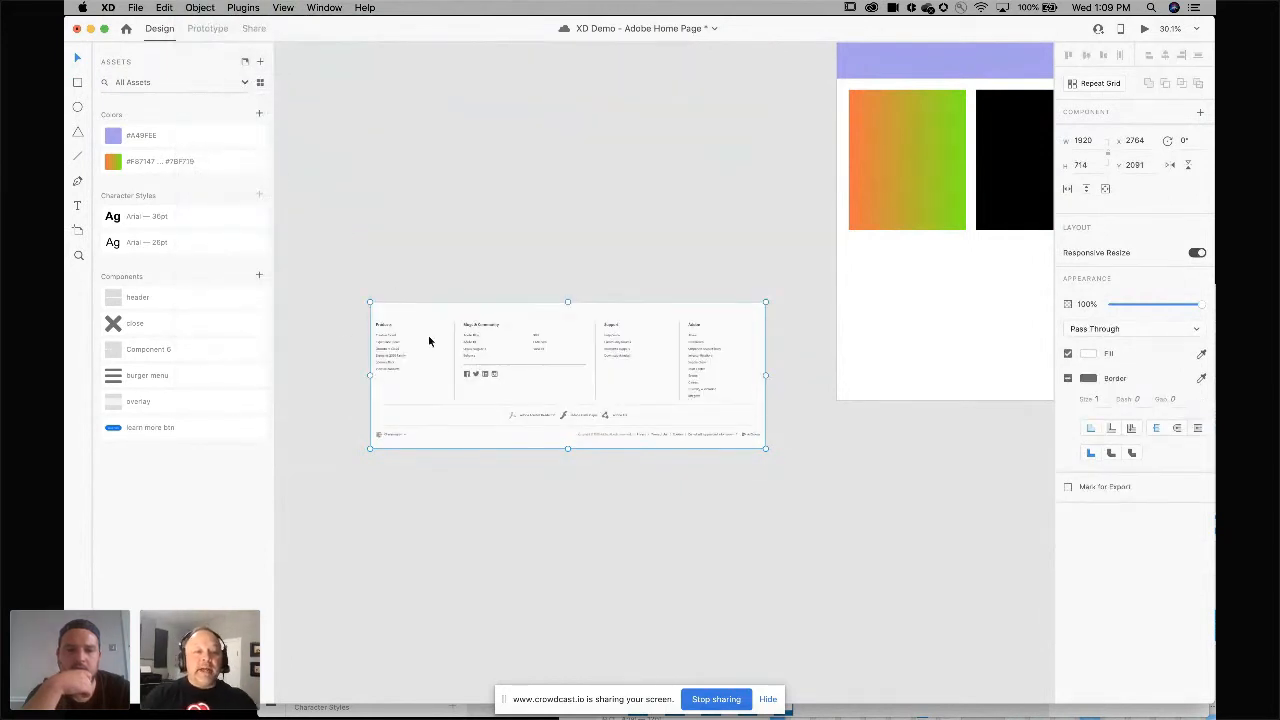
# Make the masked footer a component named footer and delete the instance from the canvas.
pyautogui.click(258, 277)
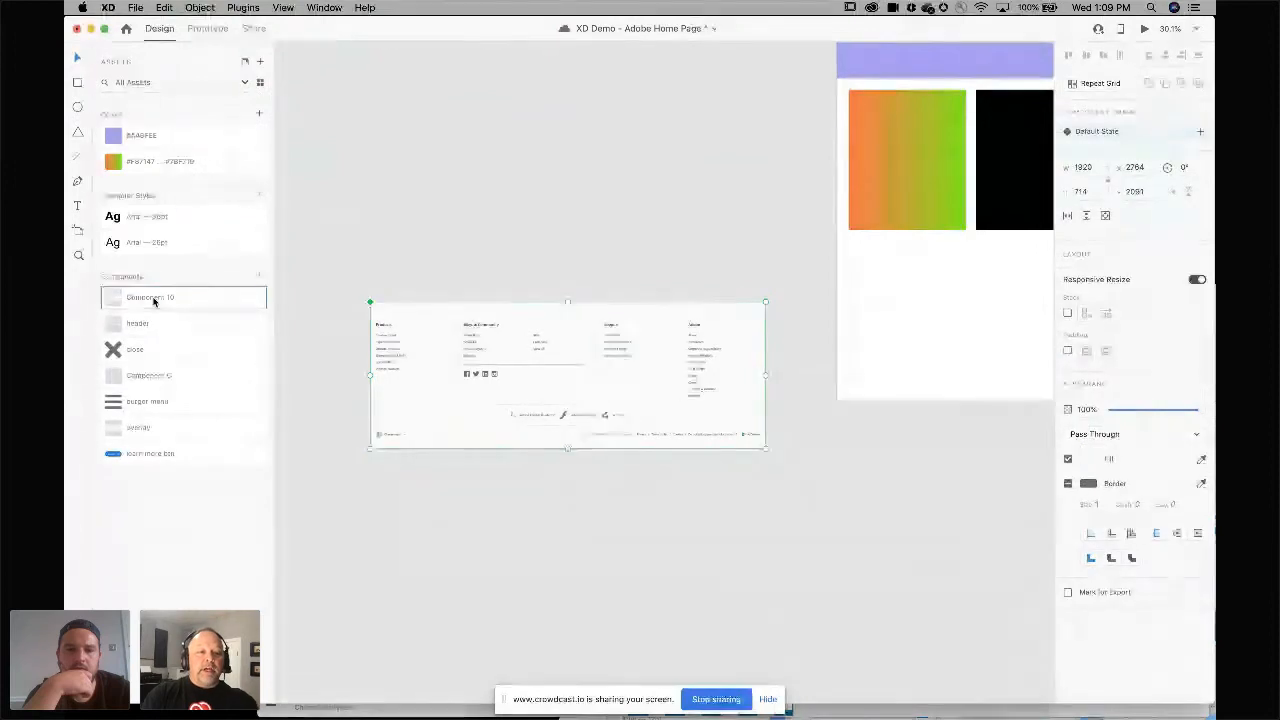
pyautogui.doubleClick(153, 297)
pyautogui.press('BackSpace')
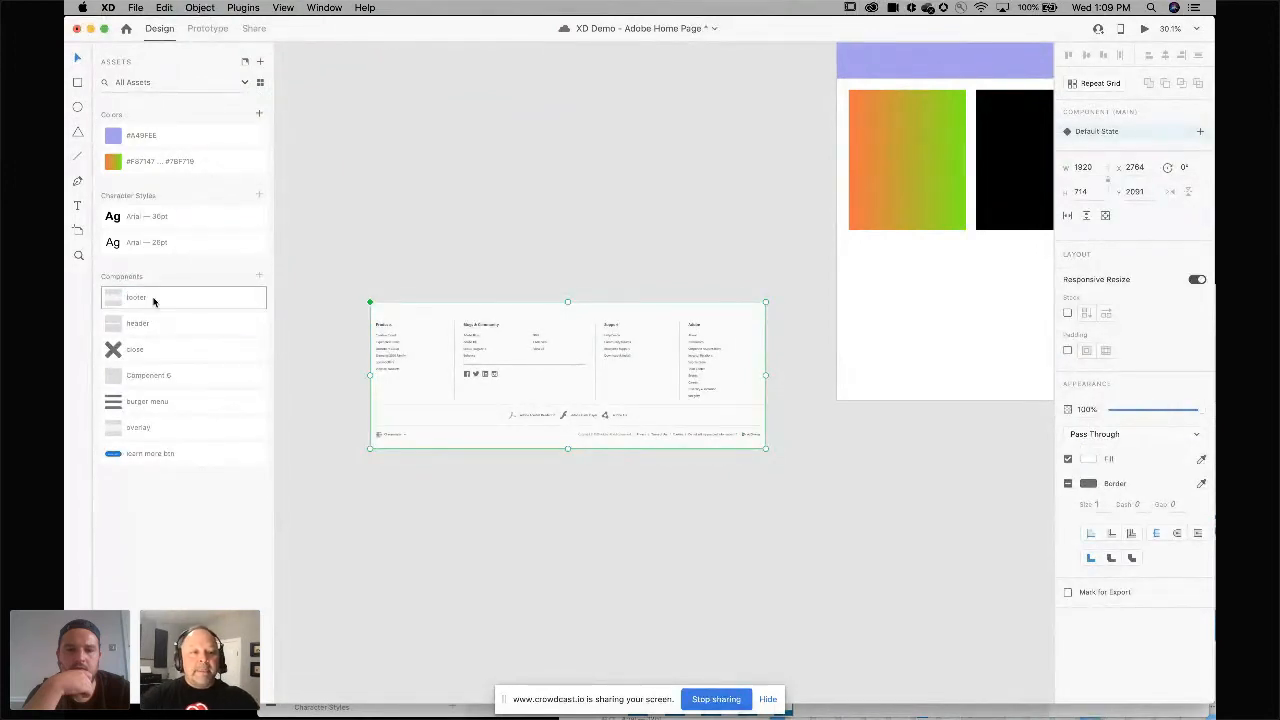
pyautogui.press('Return')
pyautogui.press('BackSpace')
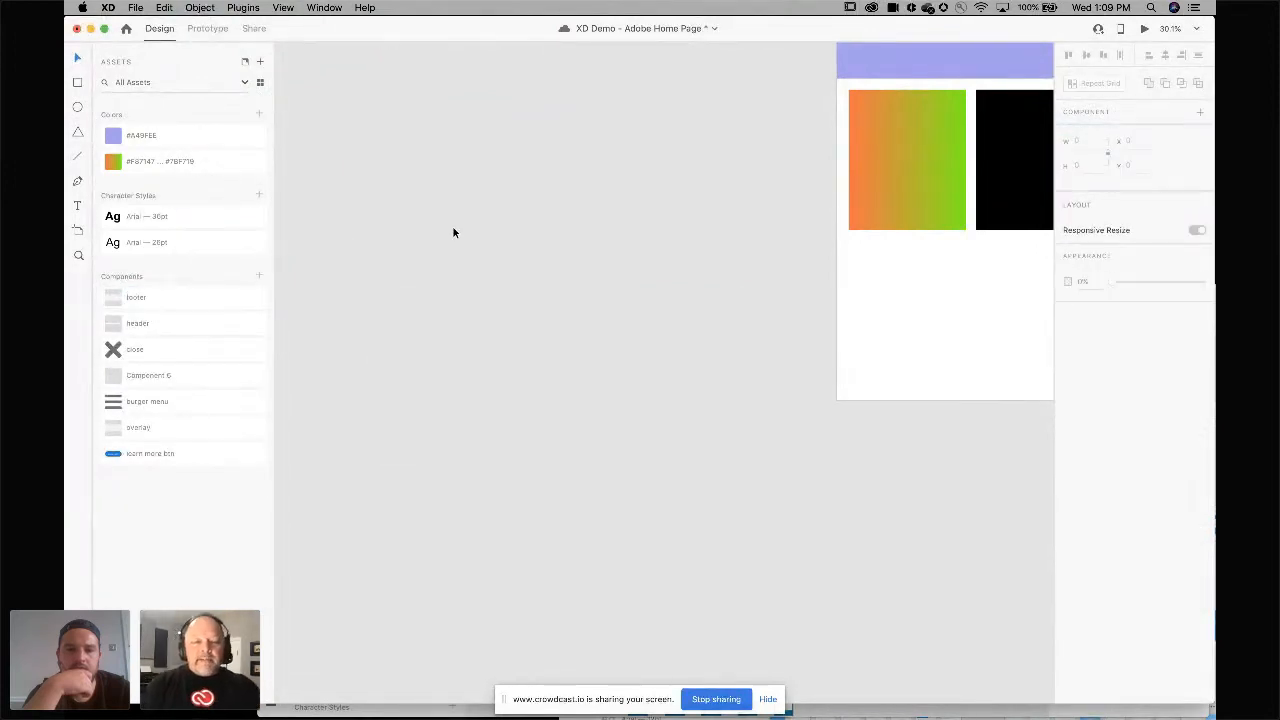
# Move the hero and card shapes off the right artboard and delete the empty artboard.
pyautogui.press('super+0')
pyautogui.scroll(5, 453, 232)
pyautogui.hscroll(3, 453, 232)
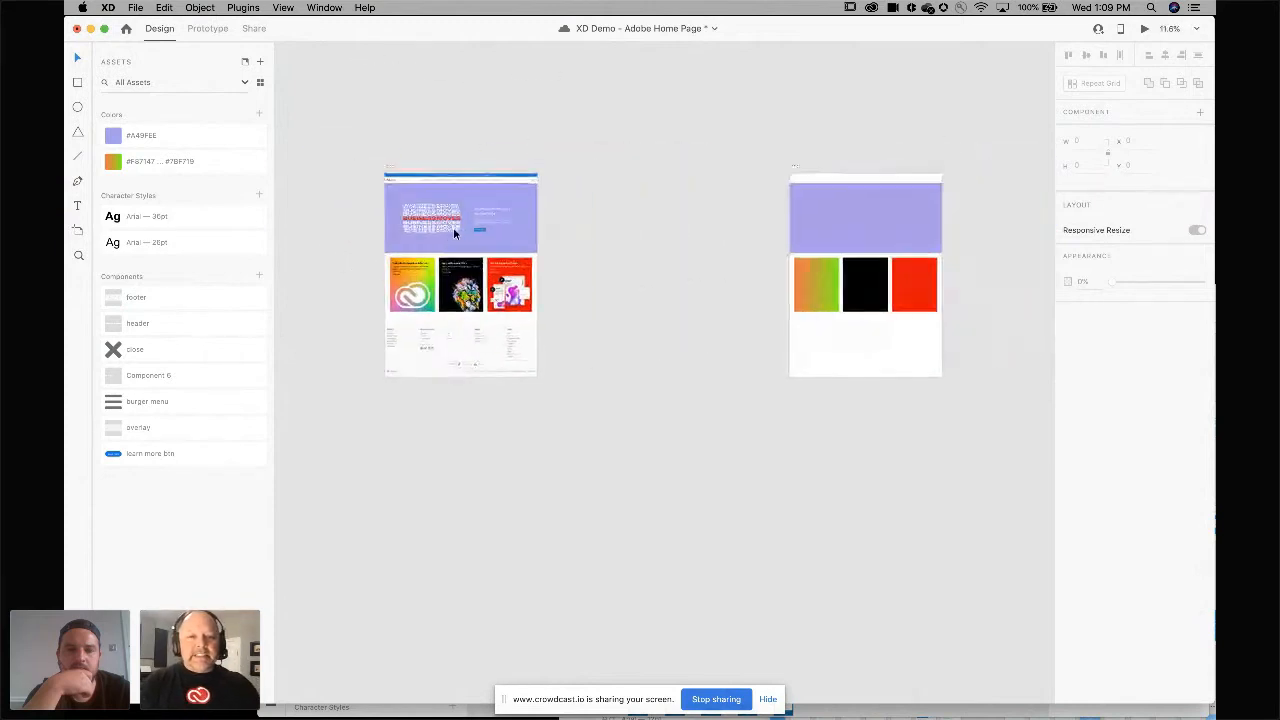
pyautogui.moveTo(724, 184); pyautogui.dragTo(934, 294)
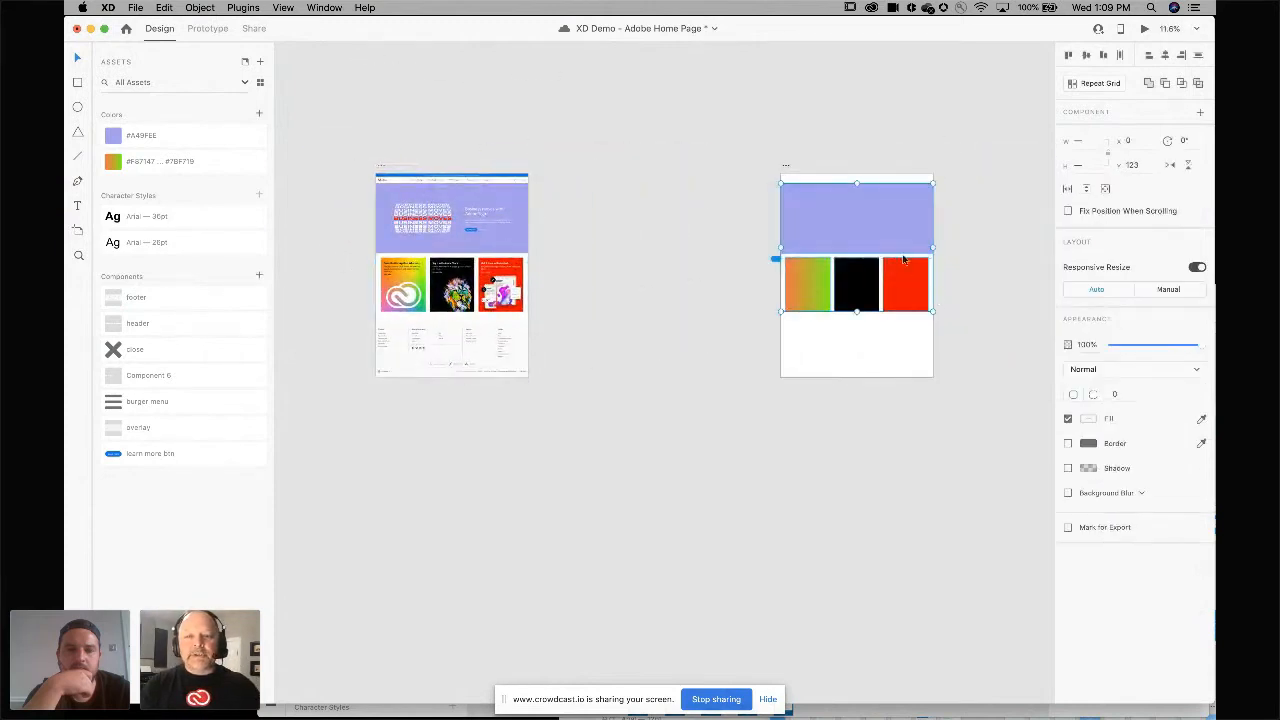
pyautogui.moveTo(870, 222); pyautogui.dragTo(698, 228)
pyautogui.hscroll(3, 698, 228)
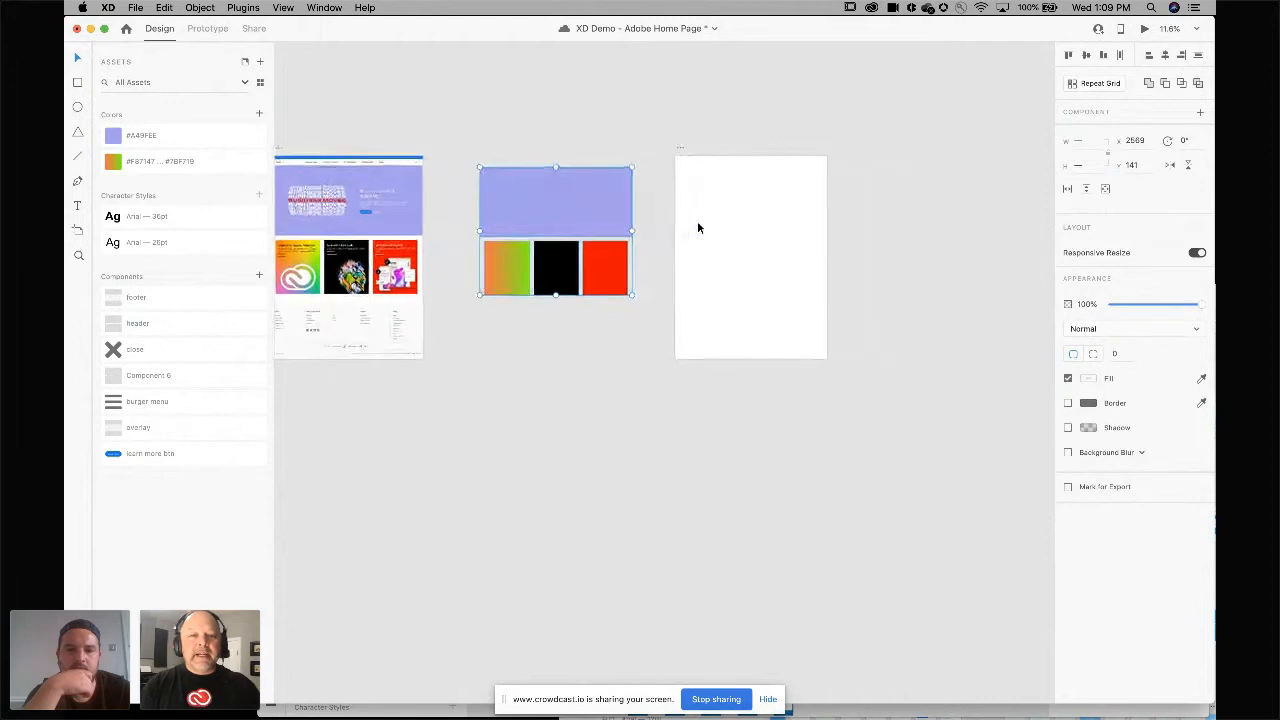
pyautogui.click(684, 149)
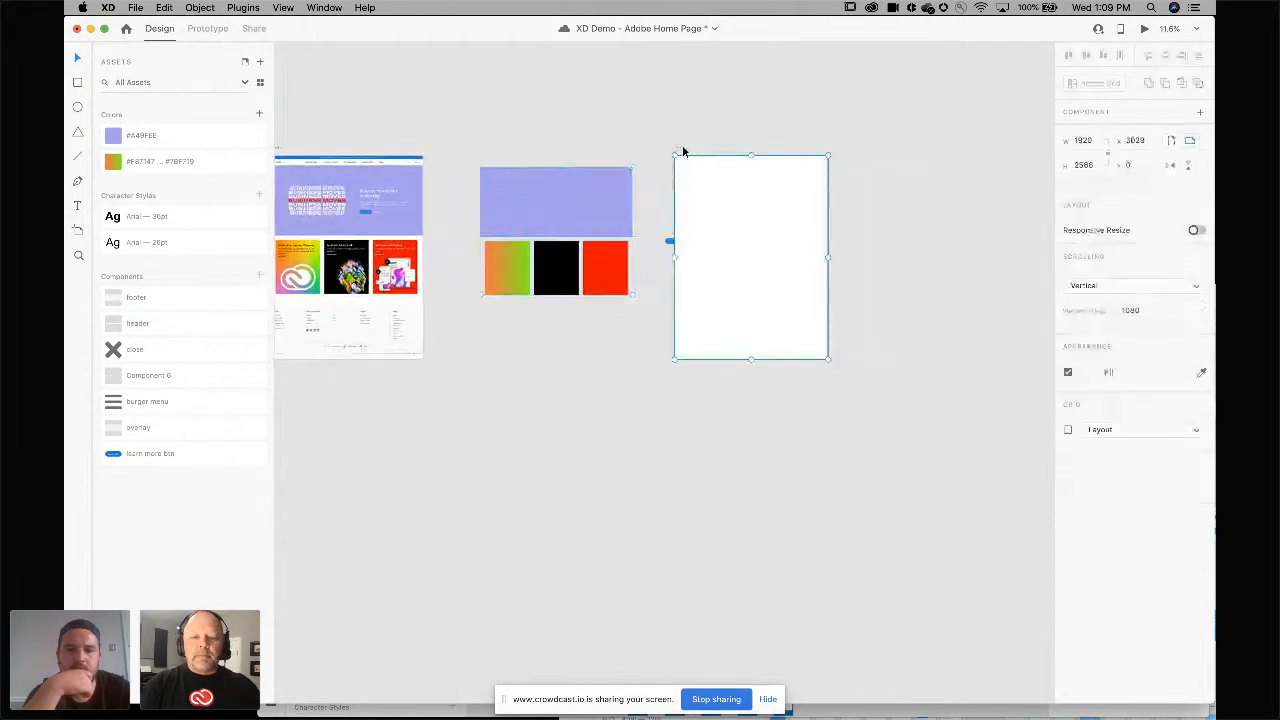
pyautogui.press('Delete')
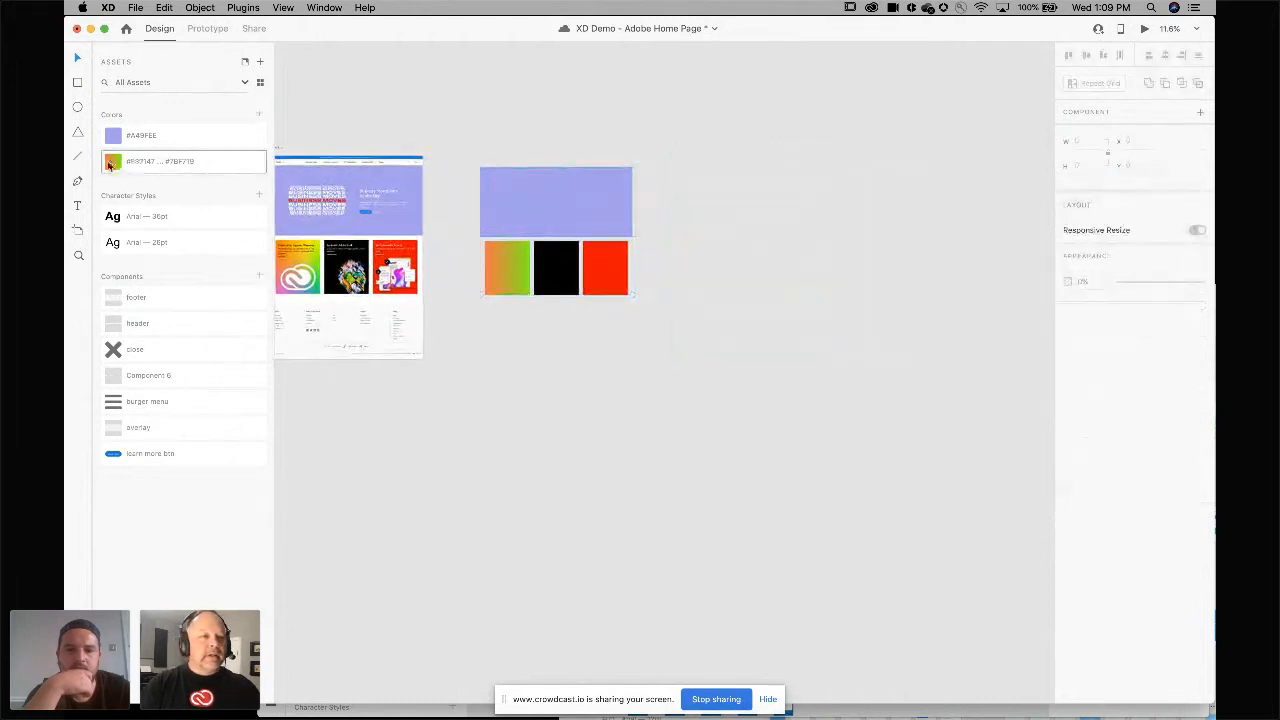
# Draw a new artboard around the loose hero and card shapes and delete it with its contents.
pyautogui.click(78, 230)
pyautogui.moveTo(470, 147); pyautogui.dragTo(717, 355)
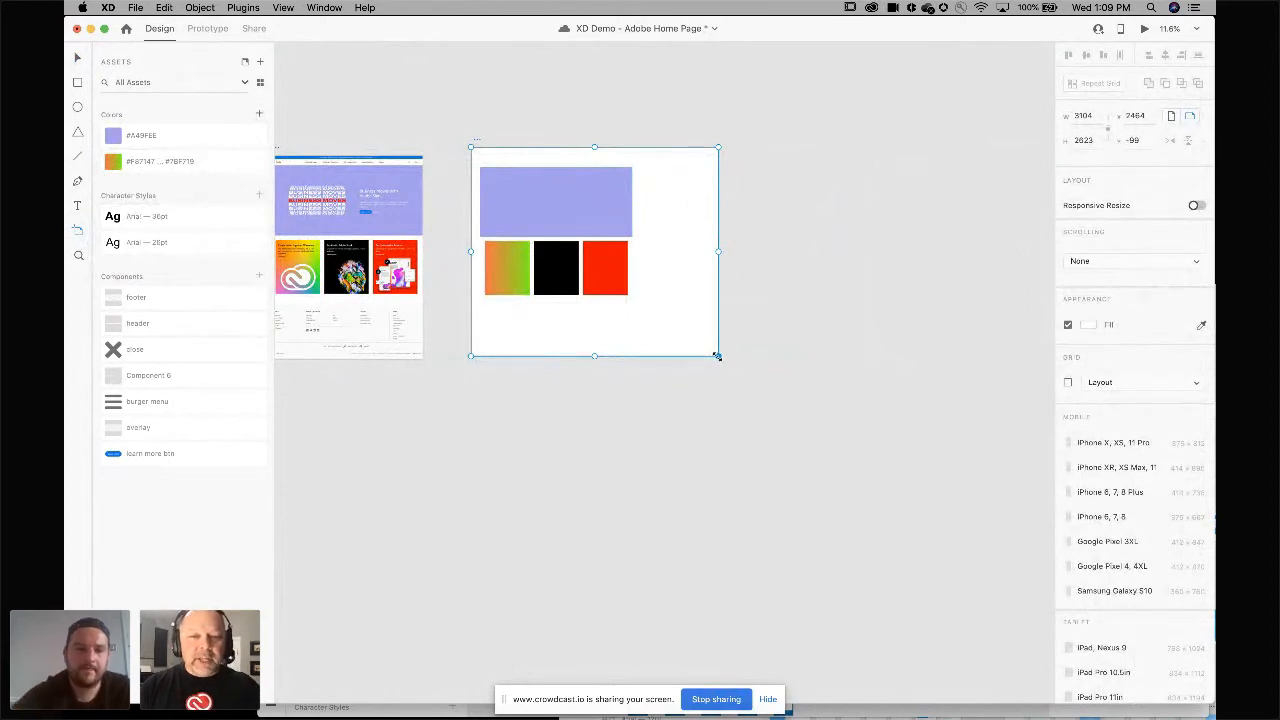
pyautogui.moveTo(717, 355); pyautogui.dragTo(640, 360)
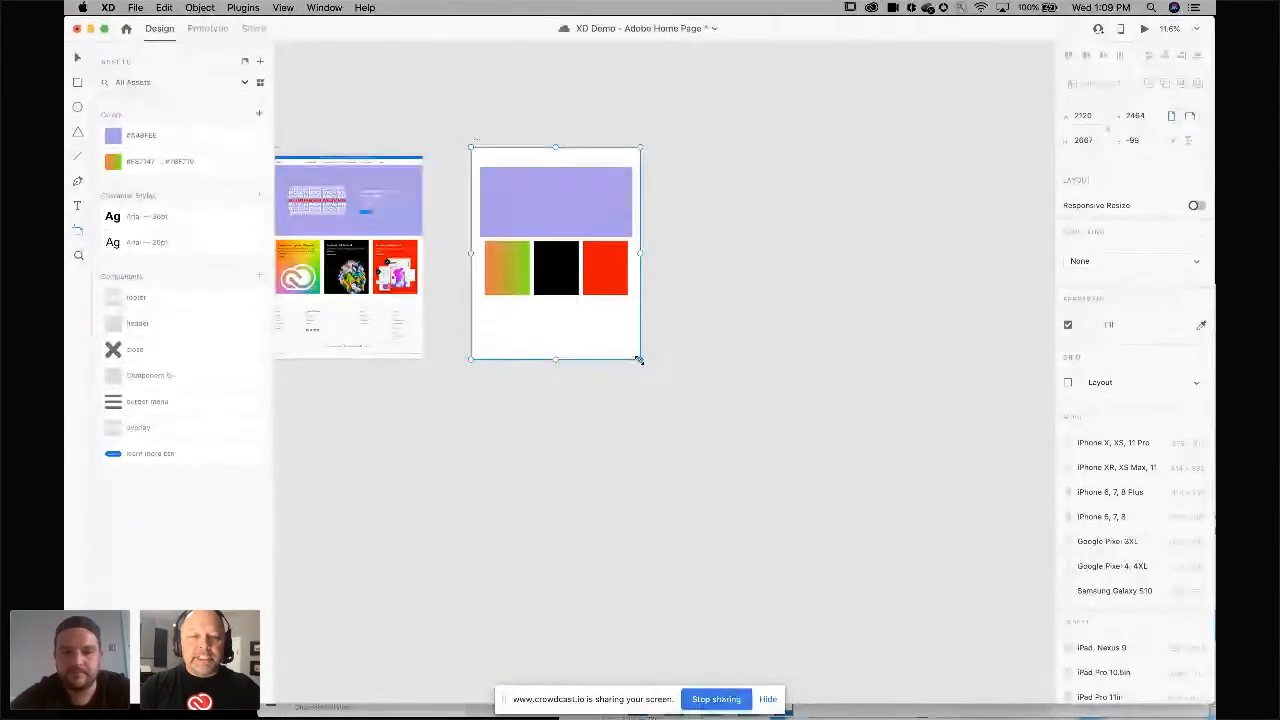
pyautogui.press('Delete')
pyautogui.press('v')
pyautogui.hscroll(-2, 479, 214)
pyautogui.scroll(2, 479, 214)
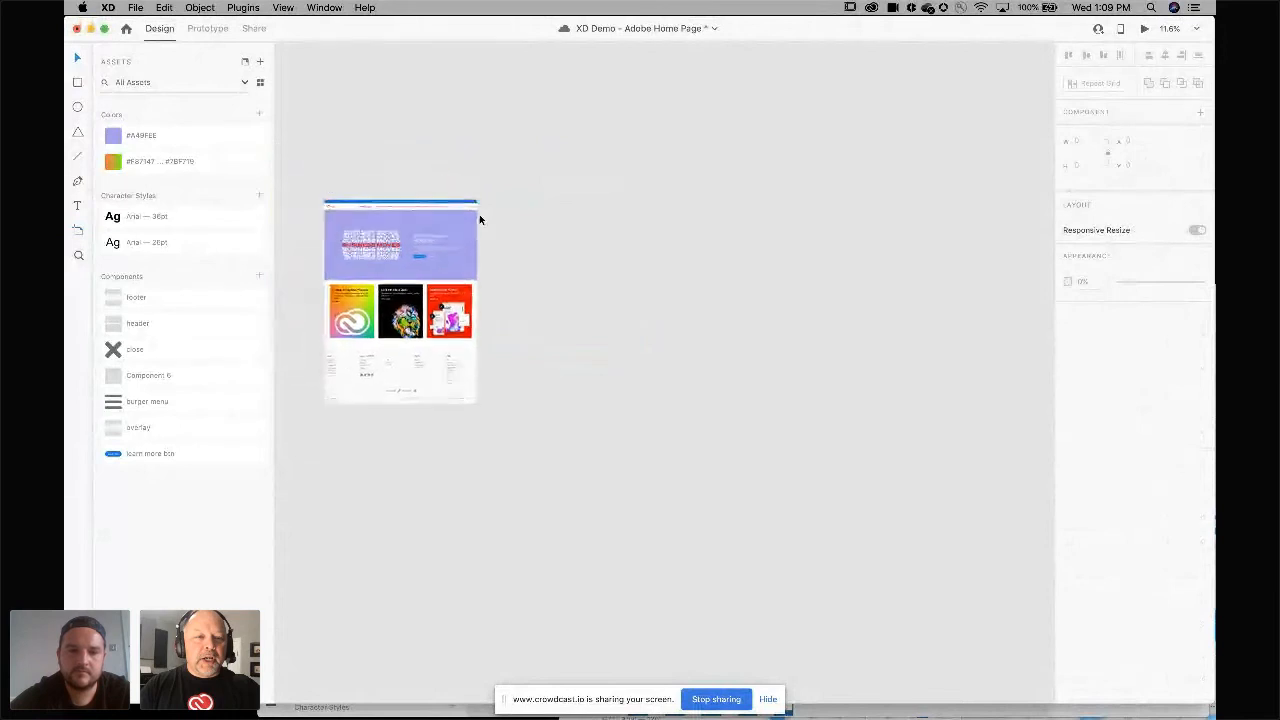
# Duplicate the Home page artboard to the right and delete all of the copy's contents.
pyautogui.moveTo(327, 196); pyautogui.dragTo(557, 216)
pyautogui.moveTo(547, 169); pyautogui.dragTo(773, 491)
pyautogui.press('Delete')
# Place the header and footer components onto the blank artboard, at its top and bottom.
pyautogui.moveTo(137, 323); pyautogui.dragTo(572, 205)
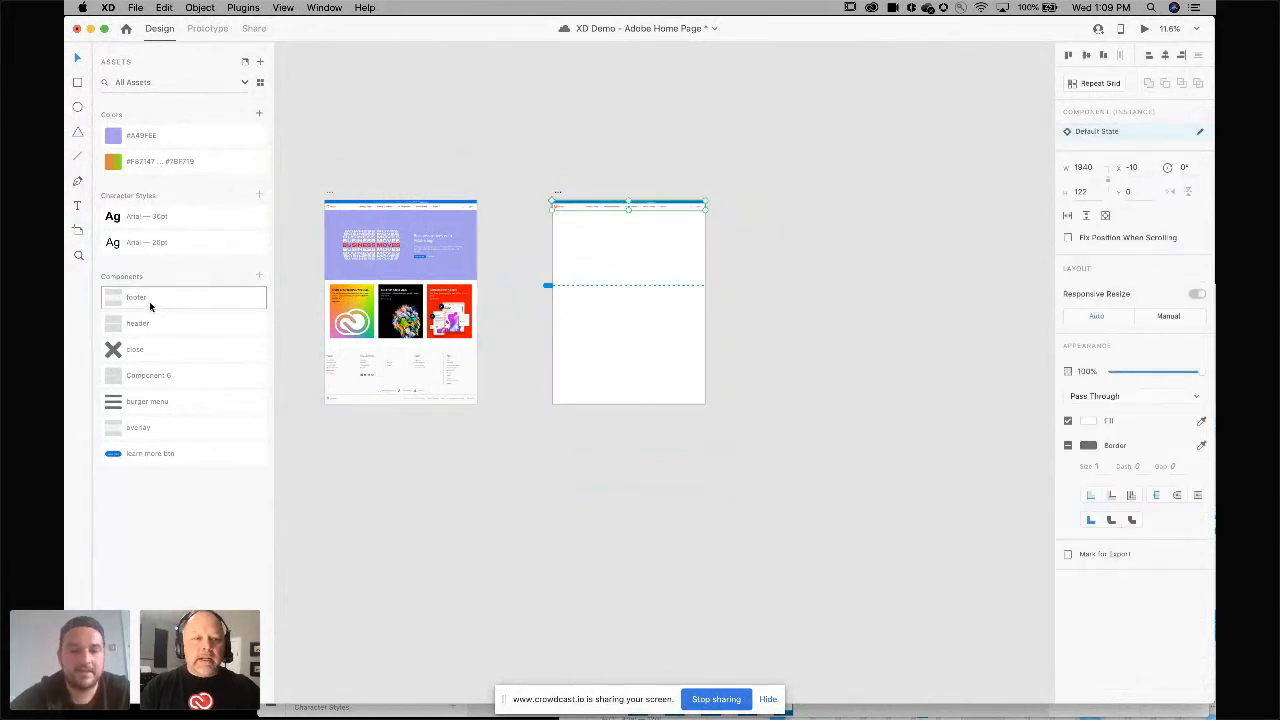
pyautogui.moveTo(149, 301); pyautogui.dragTo(629, 371)
pyautogui.click(827, 306)
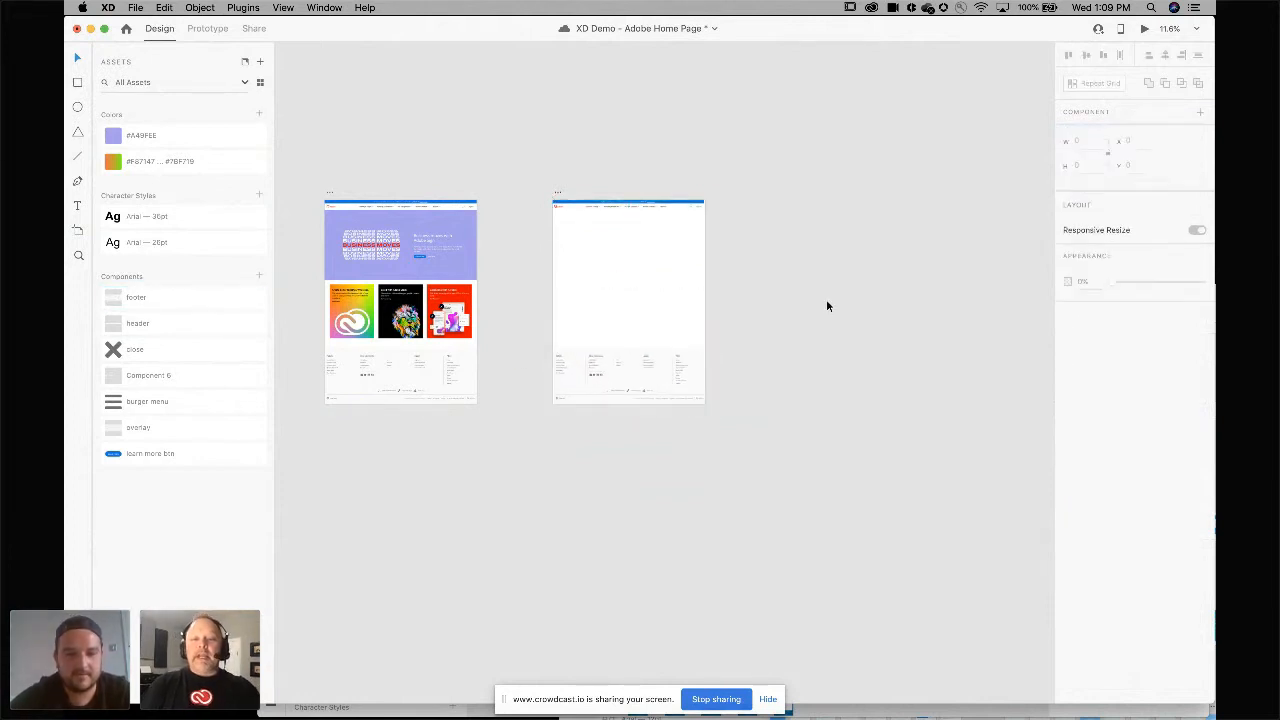
pyautogui.scroll(-5, 827, 306)
pyautogui.hscroll(1, 827, 306)
pyautogui.scroll(6, 827, 306)
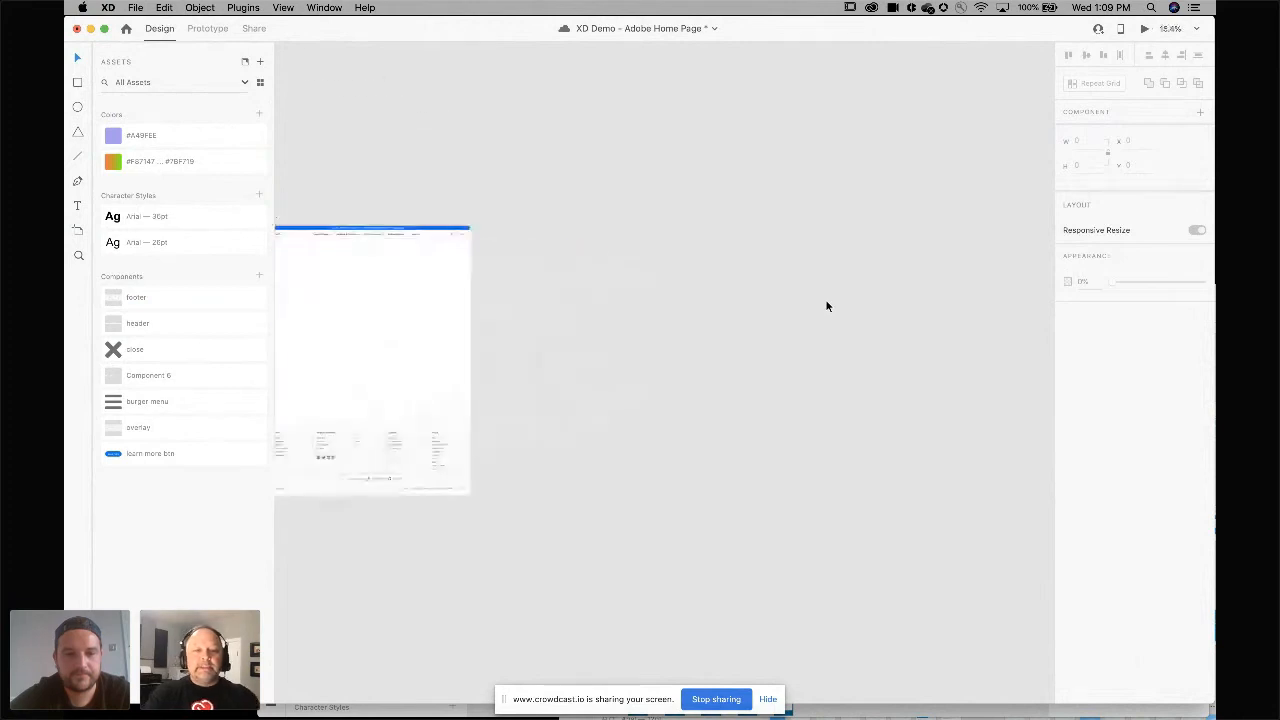
pyautogui.hscroll(-3, 827, 306)
pyautogui.scroll(4, 827, 306)
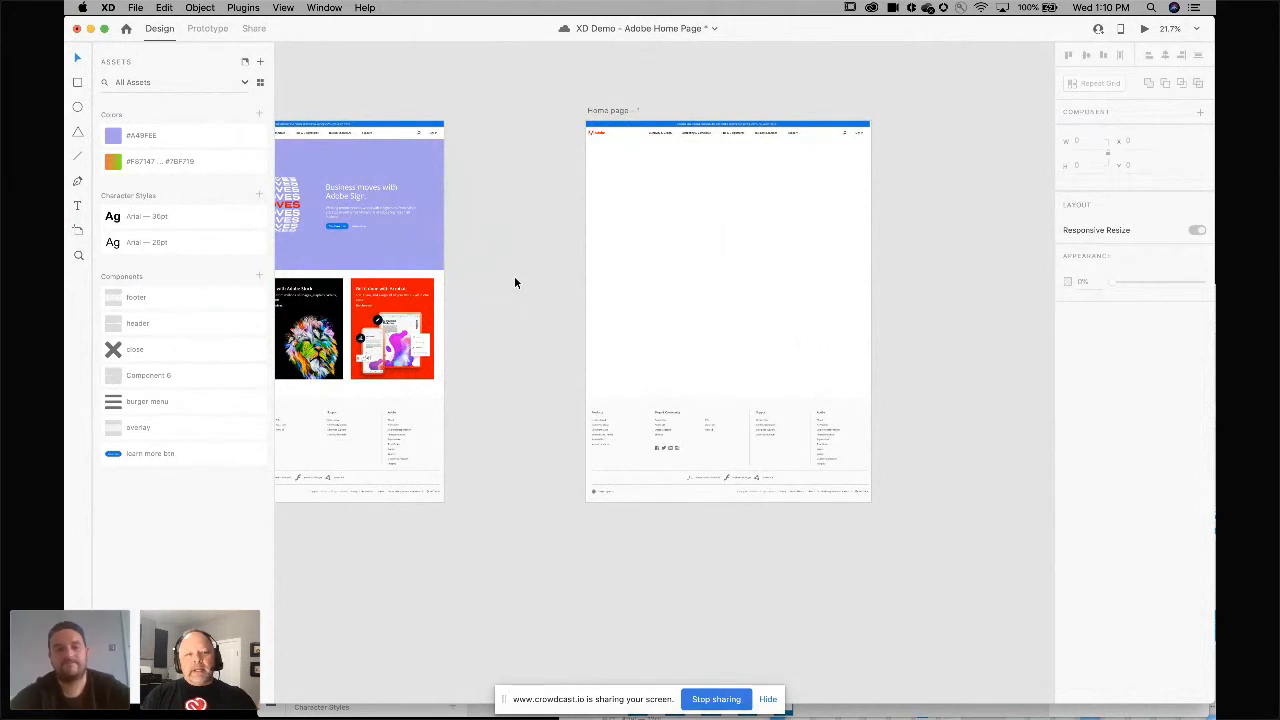
# Draw a rectangle filling the space below the header on the new artboard and fill it with the #A49FE6 color swatch.
pyautogui.hscroll(-1, 556, 268)
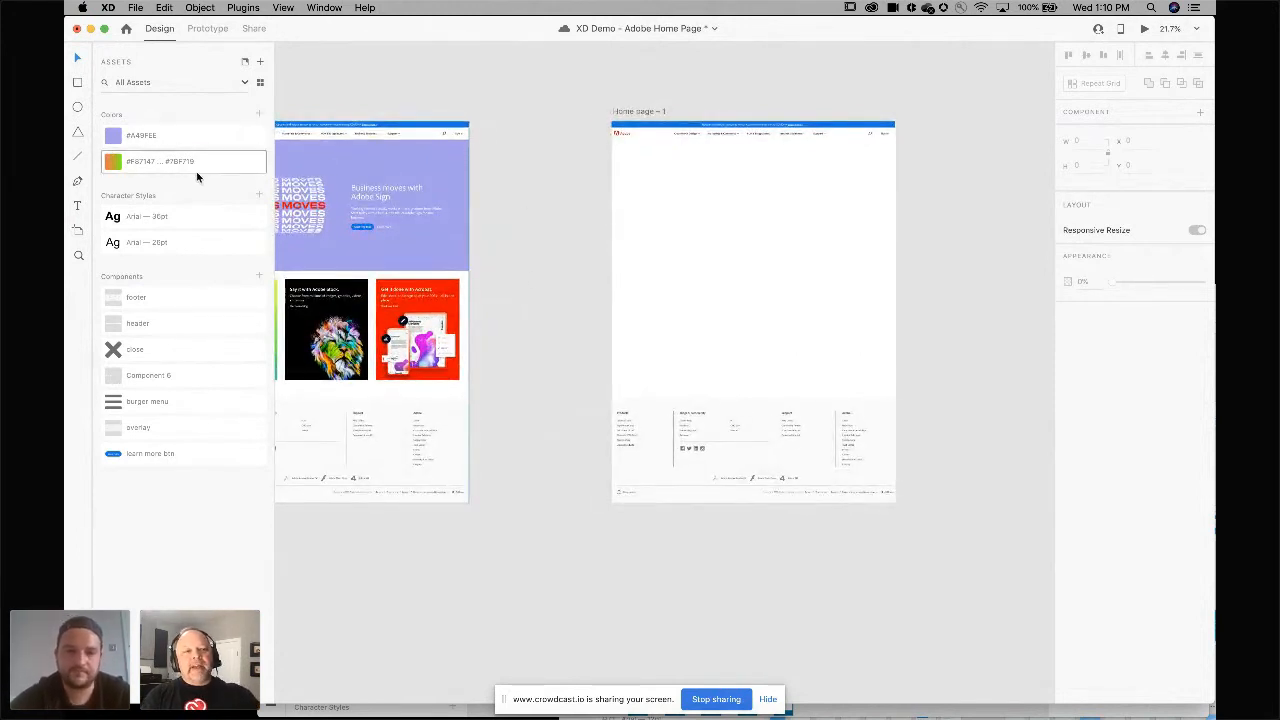
pyautogui.click(77, 82)
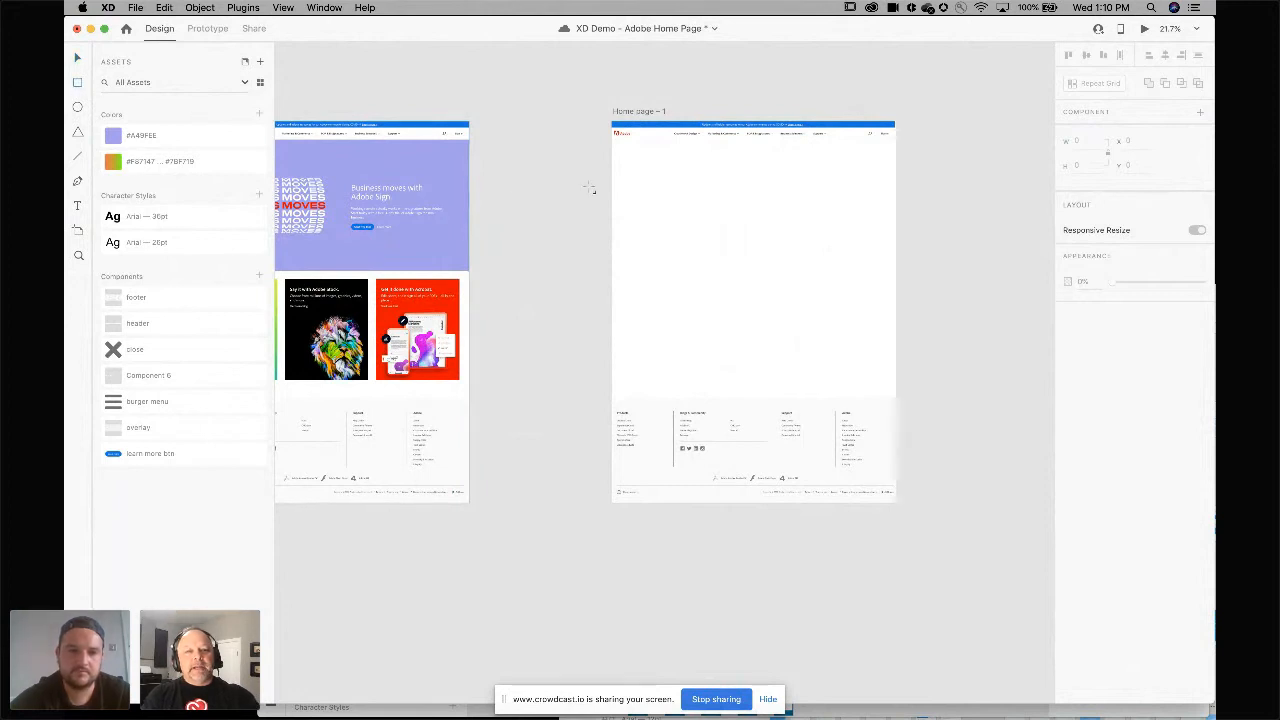
pyautogui.moveTo(614, 148); pyautogui.dragTo(896, 261)
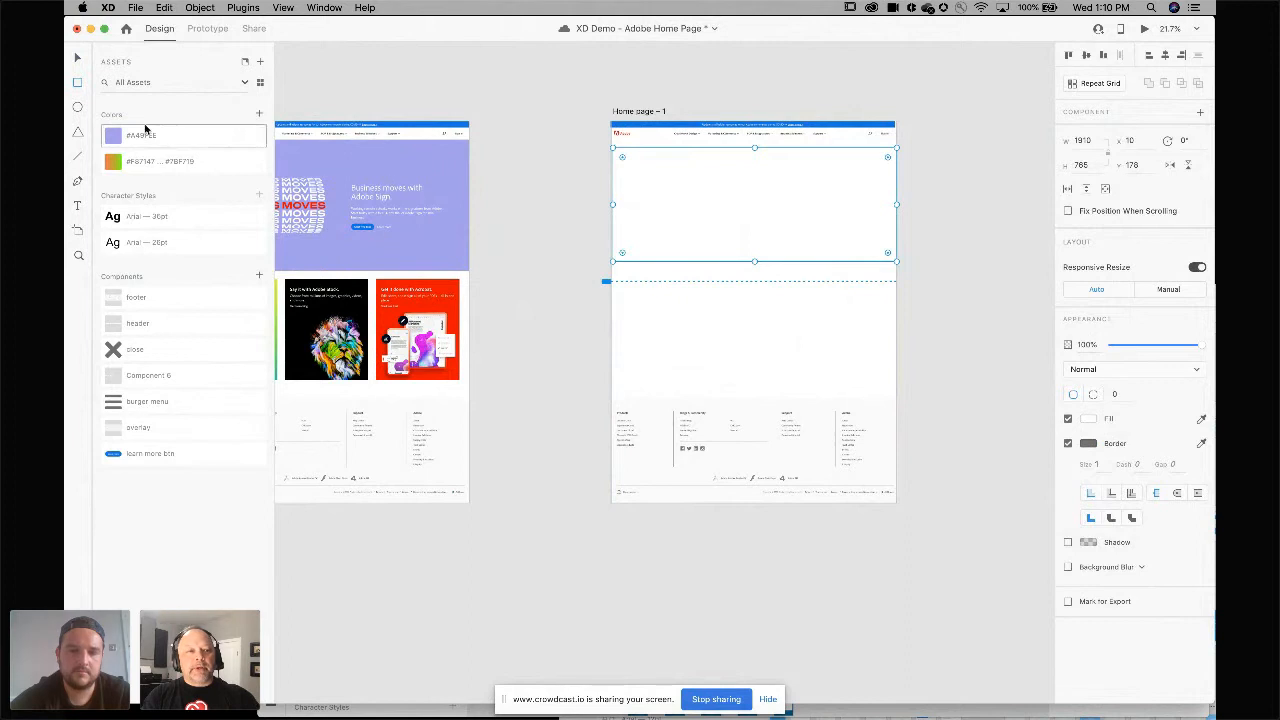
pyautogui.click(118, 137)
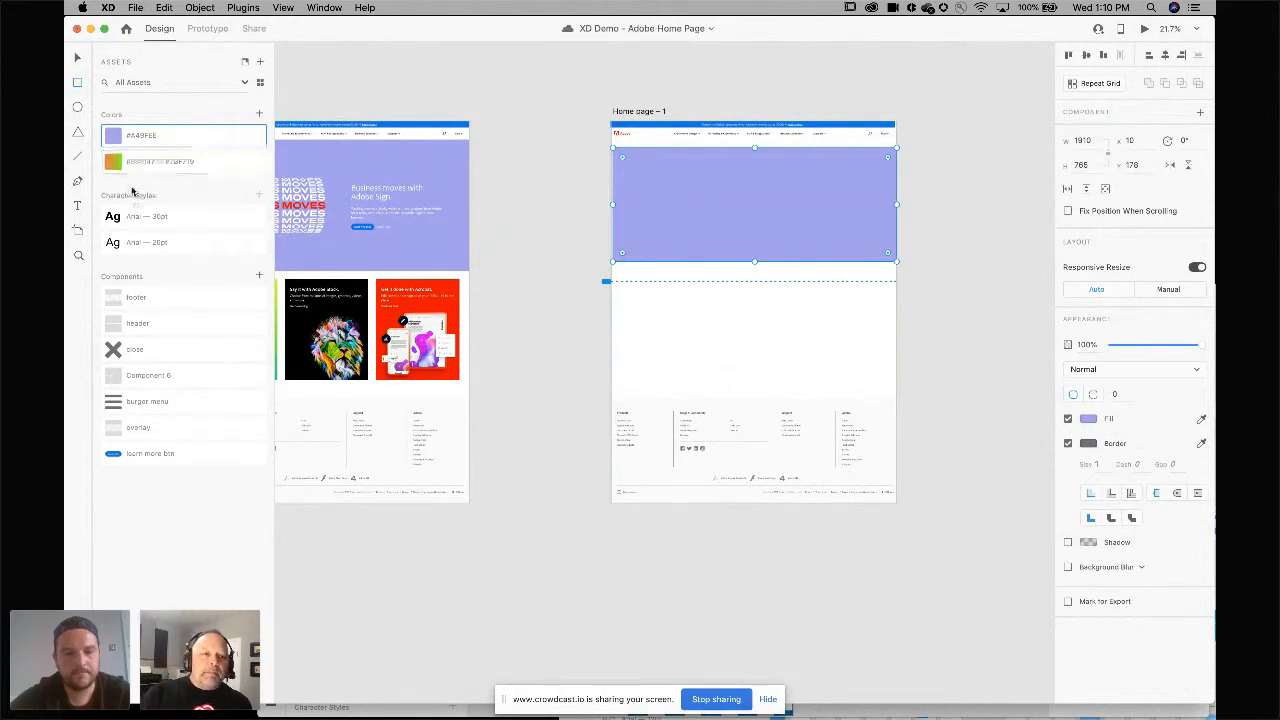
# Examine the new page artboard's header, colored block and footer up close.
pyautogui.click(137, 222)
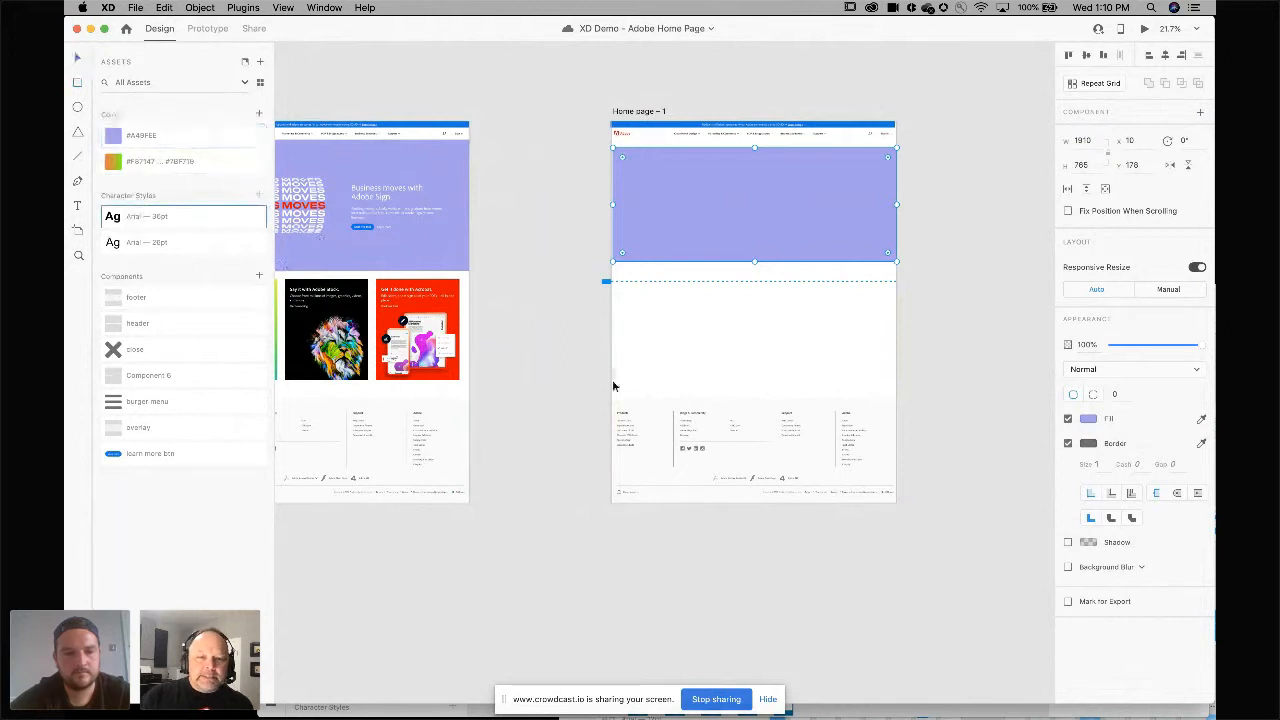
pyautogui.click(634, 408)
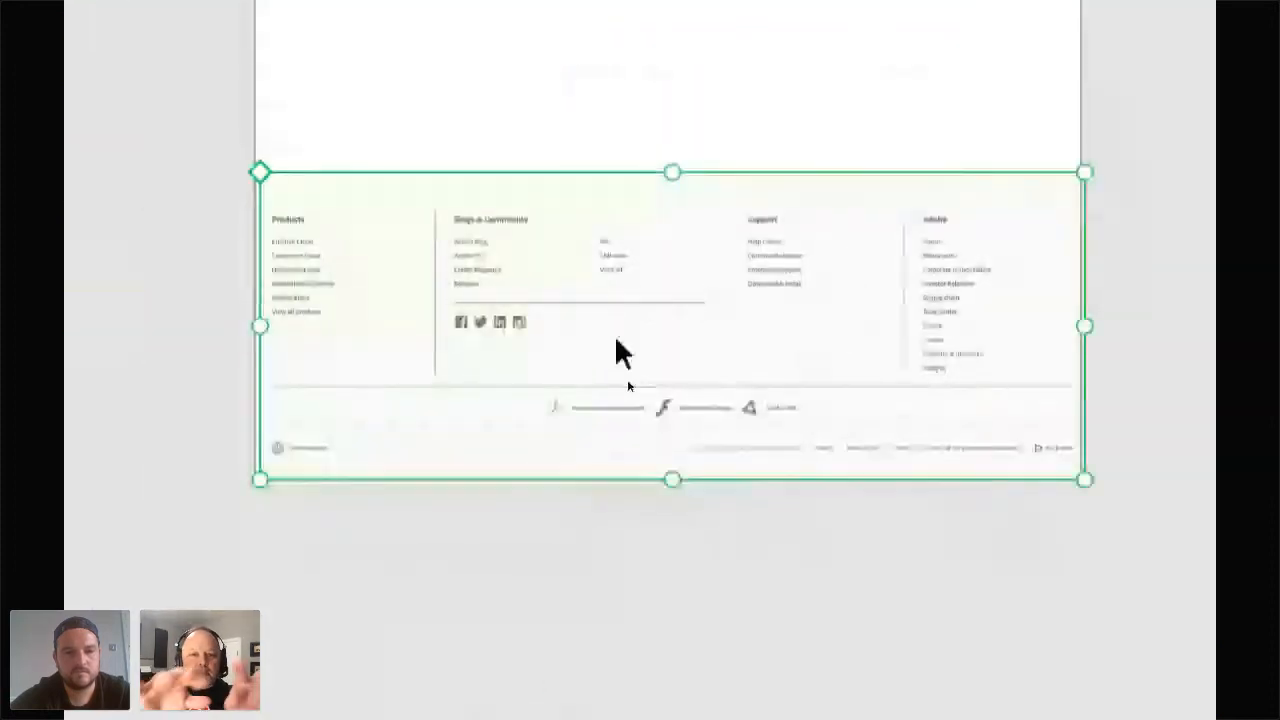
pyautogui.scroll(5, 615, 340)
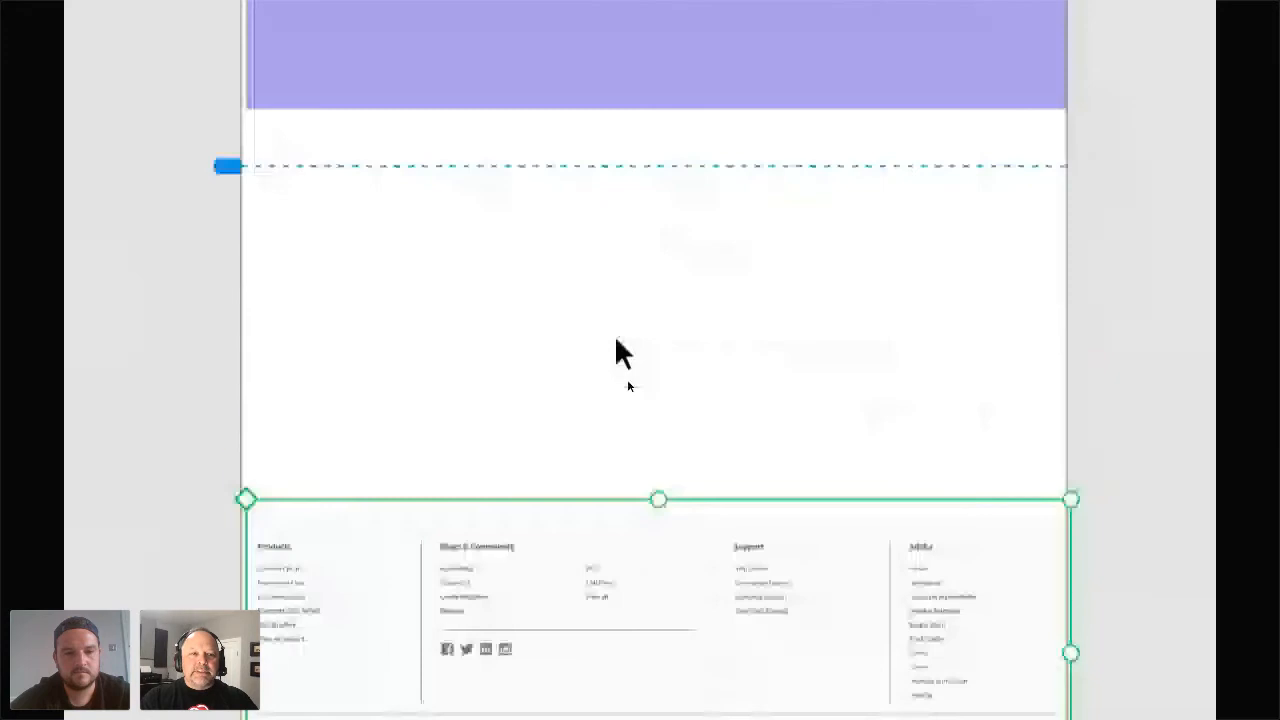
pyautogui.scroll(4, 615, 340)
pyautogui.click(615, 340)
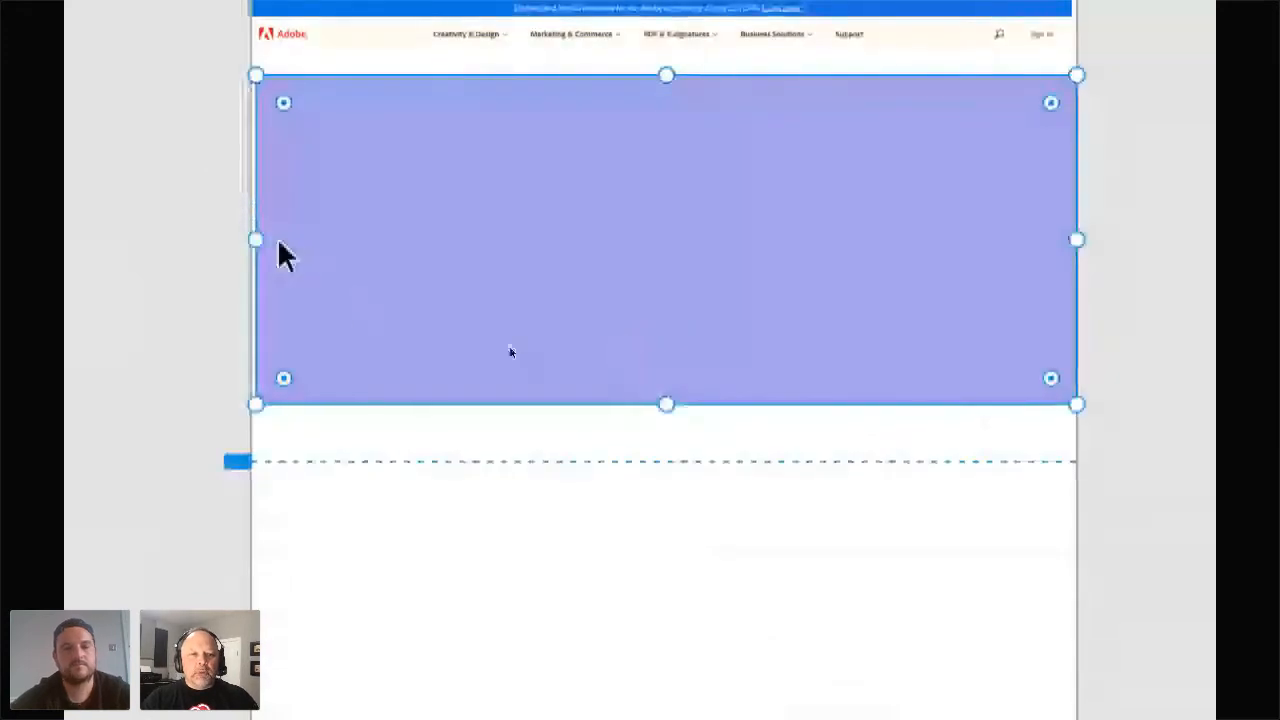
pyautogui.click(217, 238)
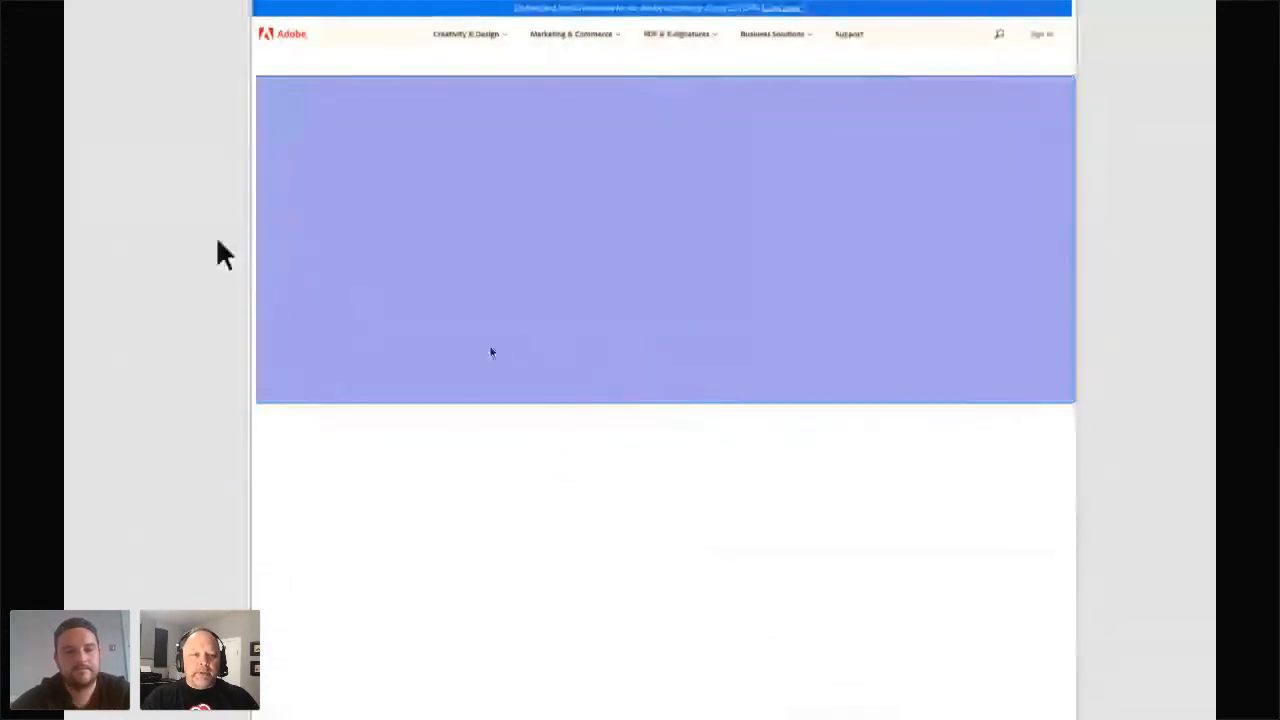
pyautogui.scroll(-5, 217, 238)
pyautogui.hscroll(-9, 217, 238)
pyautogui.hscroll(5, 217, 240)
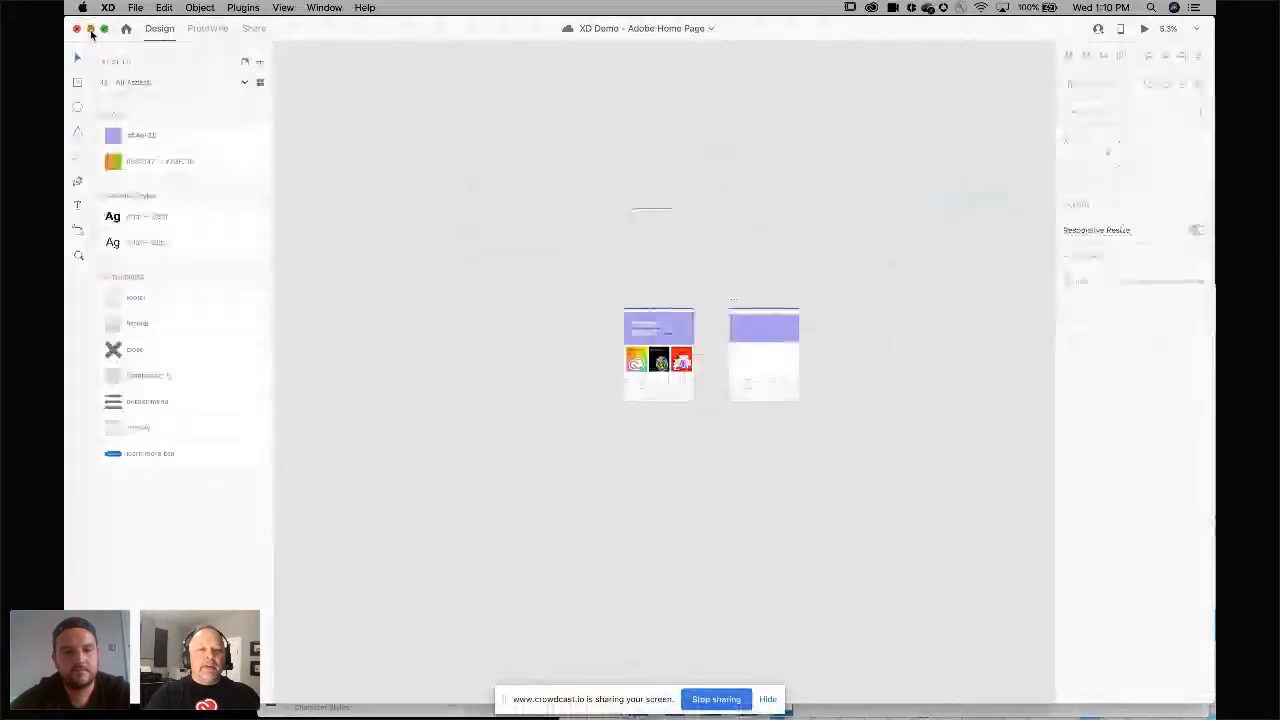
# Minimize the current document and move the other open windows to bring the Wires – Mobile document forward.
pyautogui.click(90, 29)
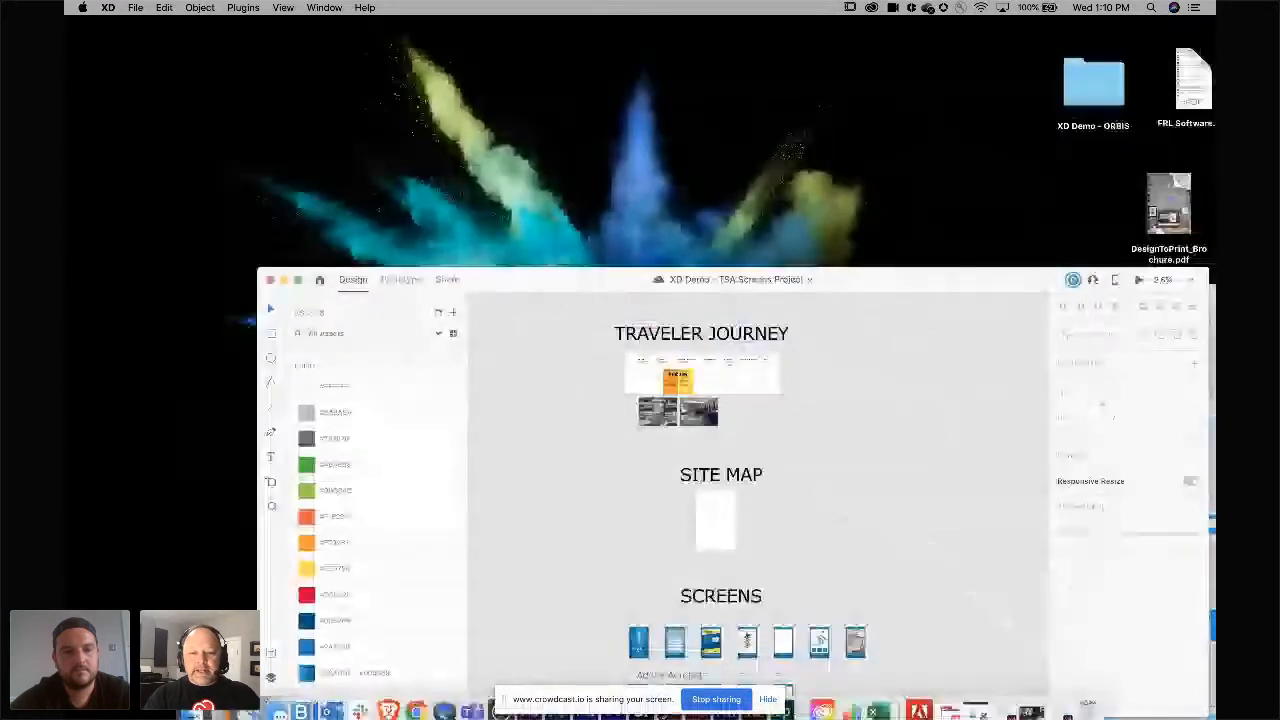
pyautogui.moveTo(580, 272); pyautogui.dragTo(437, 69)
pyautogui.moveTo(1187, 299); pyautogui.dragTo(702, 36)
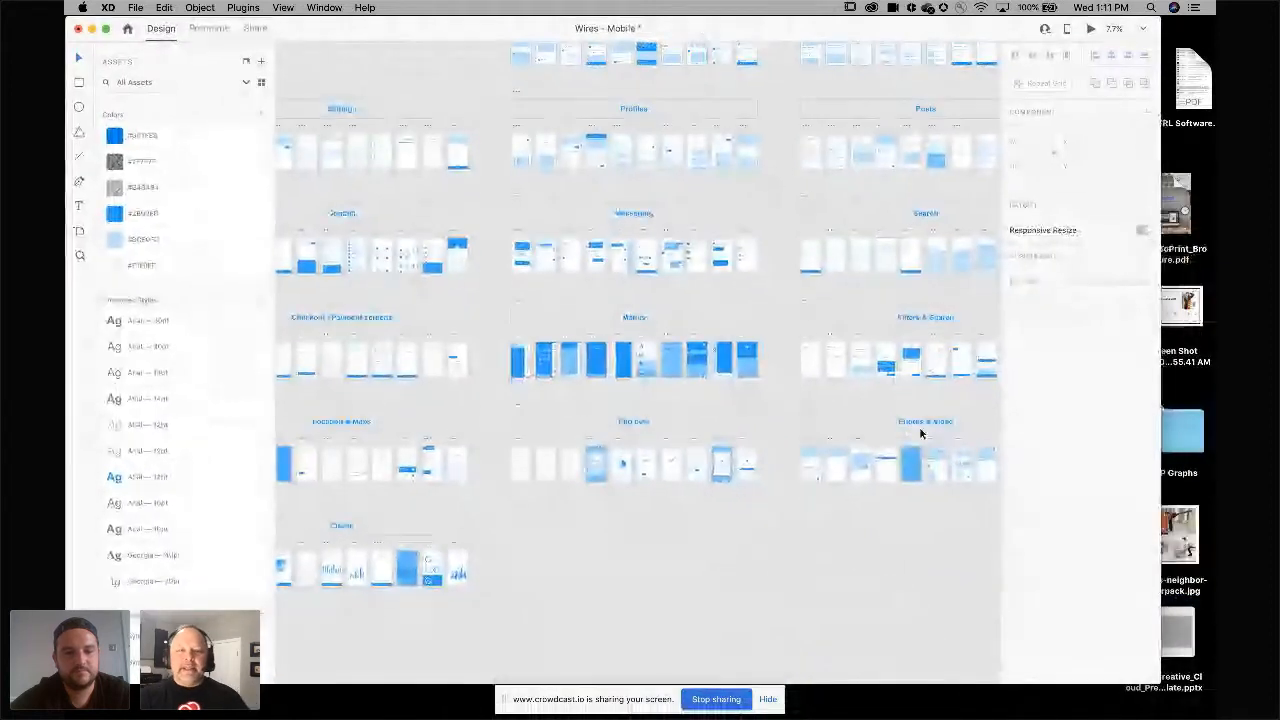
# Browse the wireframe sections and Contact screens in the Wires – Mobile document.
pyautogui.hscroll(-3, 567, 207)
pyautogui.scroll(1, 567, 207)
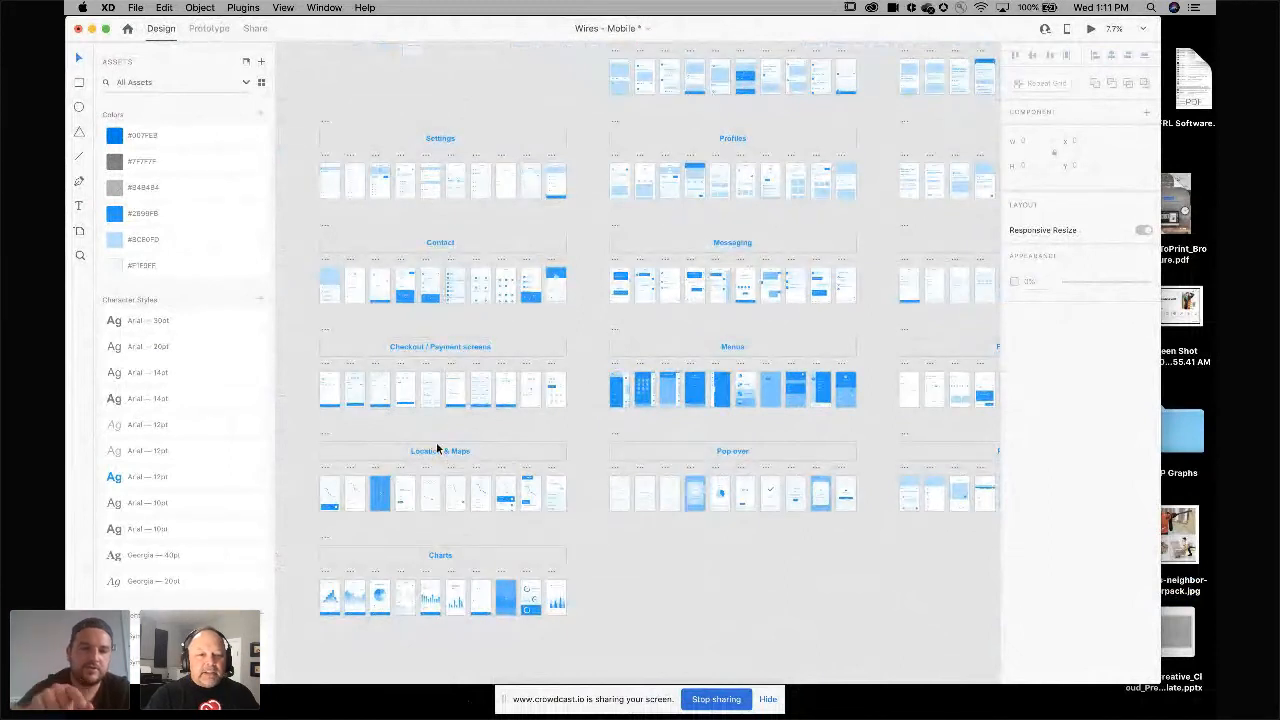
pyautogui.scroll(3, 437, 449)
pyautogui.scroll(5, 437, 449)
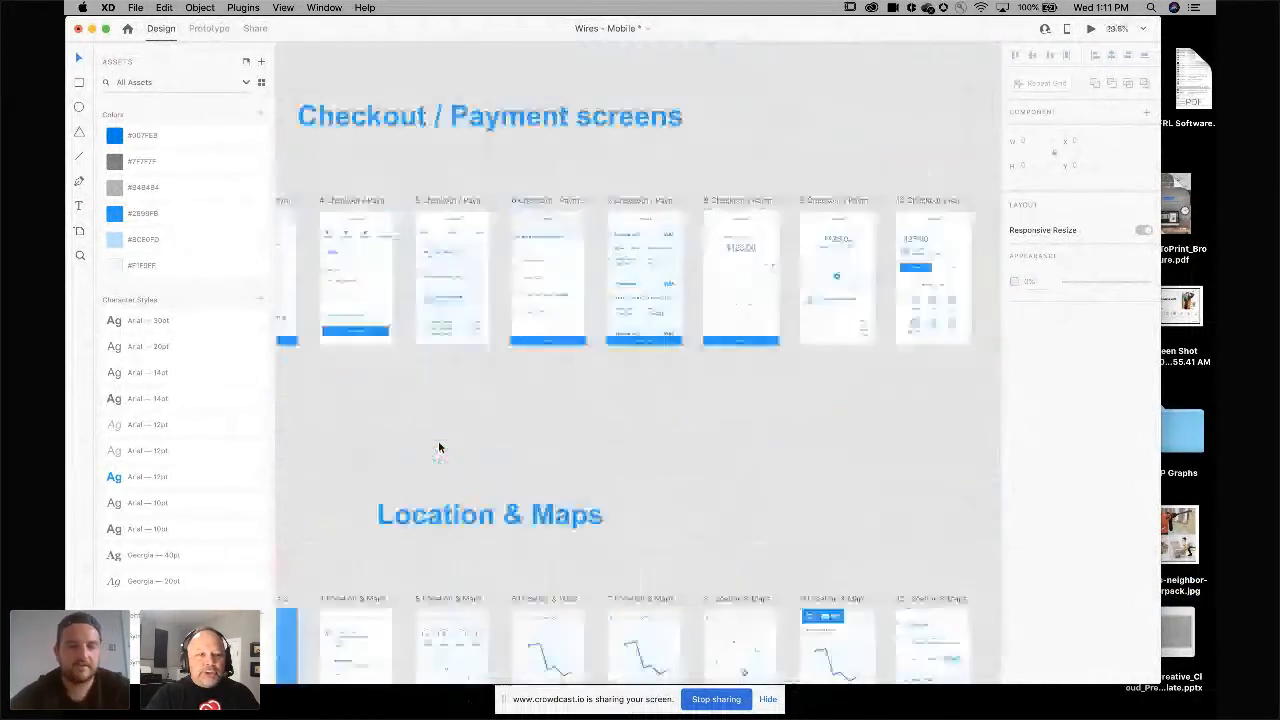
pyautogui.scroll(6, 438, 447)
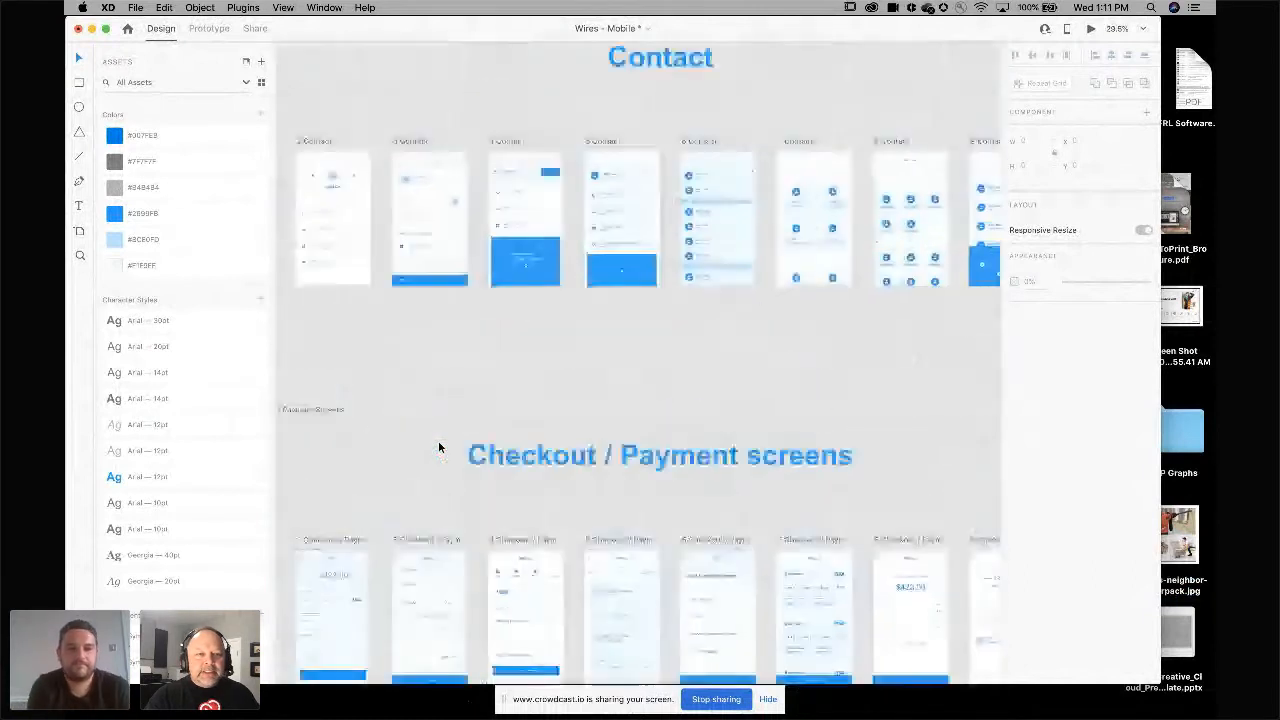
pyautogui.scroll(5, 440, 440)
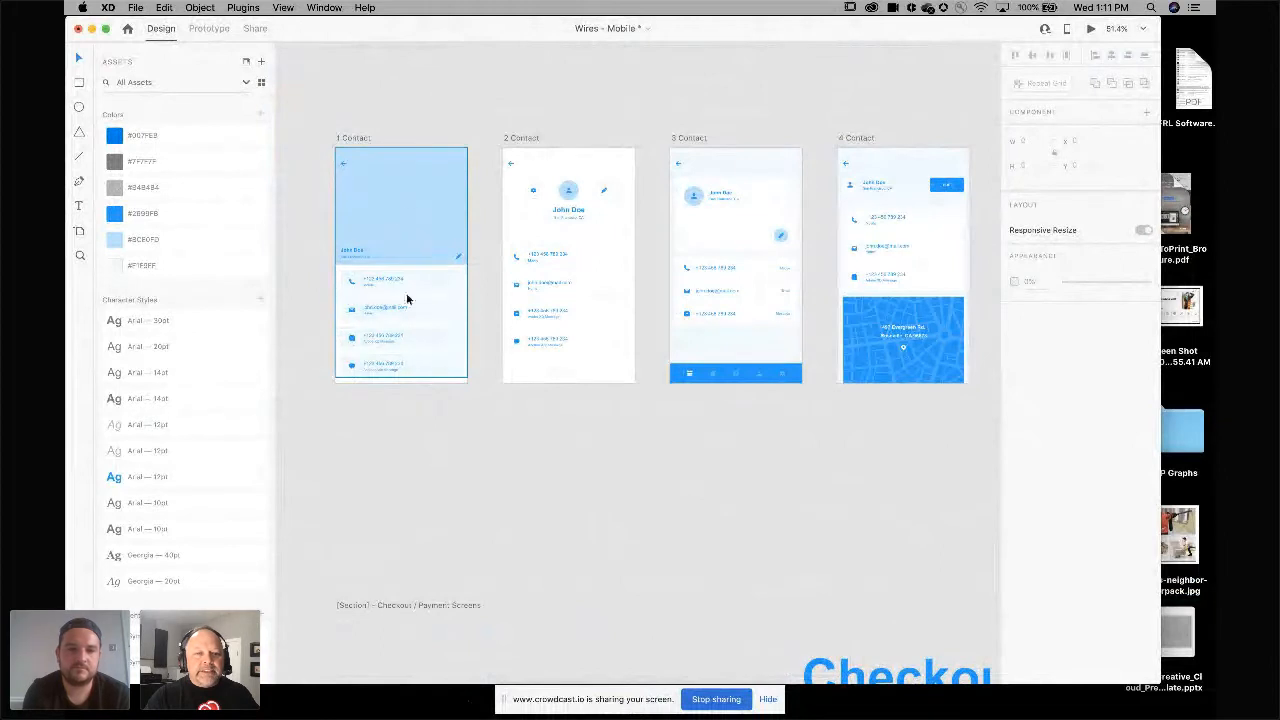
pyautogui.hscroll(5, 617, 326)
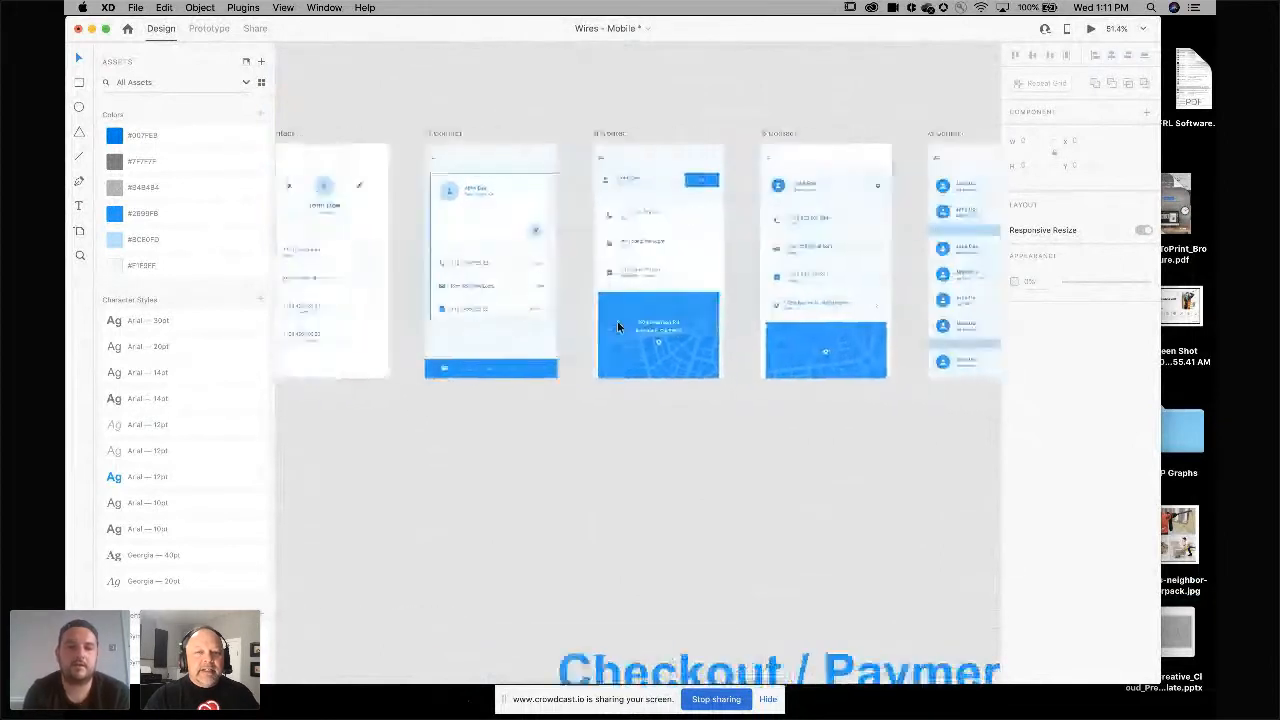
pyautogui.hscroll(6, 617, 326)
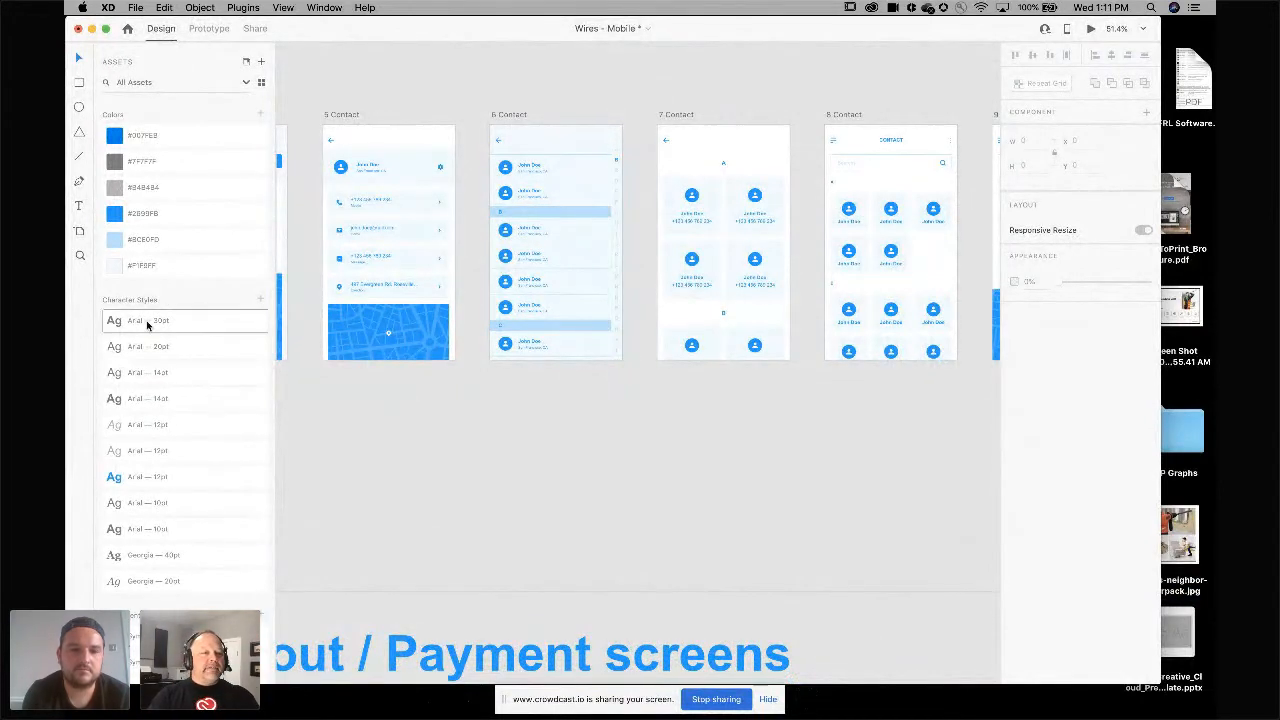
pyautogui.scroll(-2, 148, 324)
pyautogui.scroll(2, 148, 324)
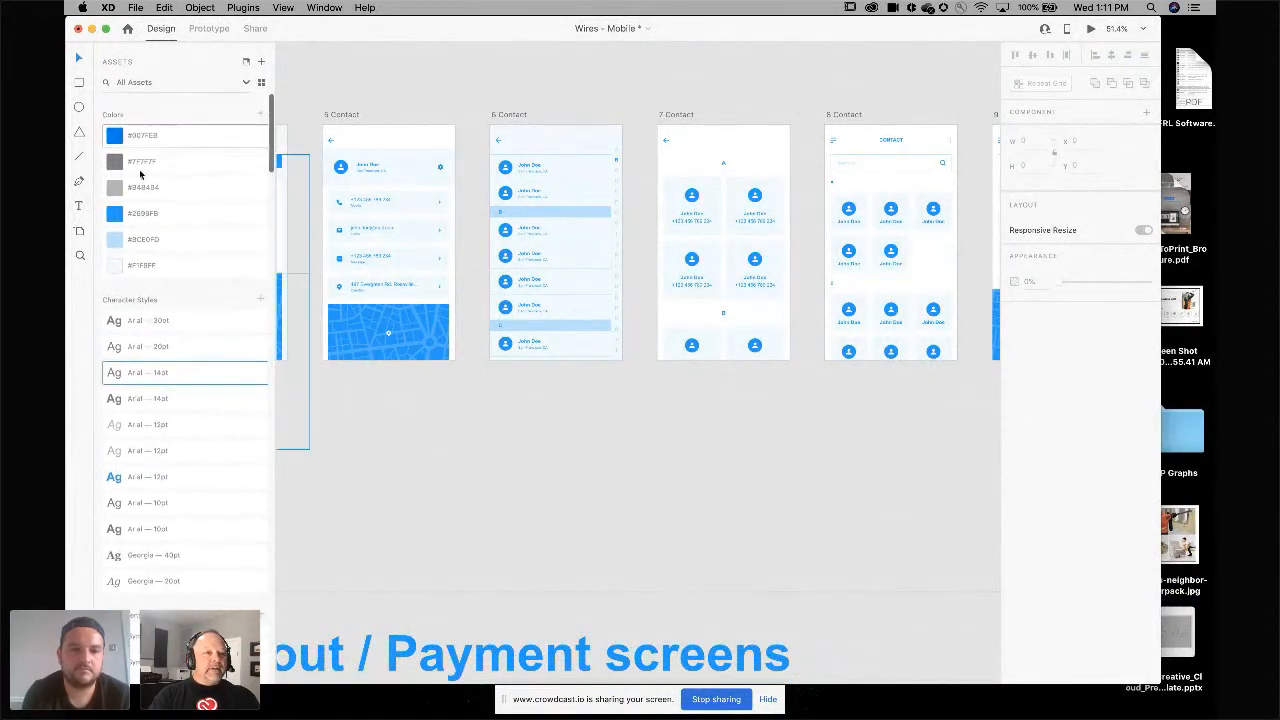
# Rename the heart-icon component in the assets list as favorite.
pyautogui.scroll(-10, 156, 242)
pyautogui.scroll(-3, 156, 242)
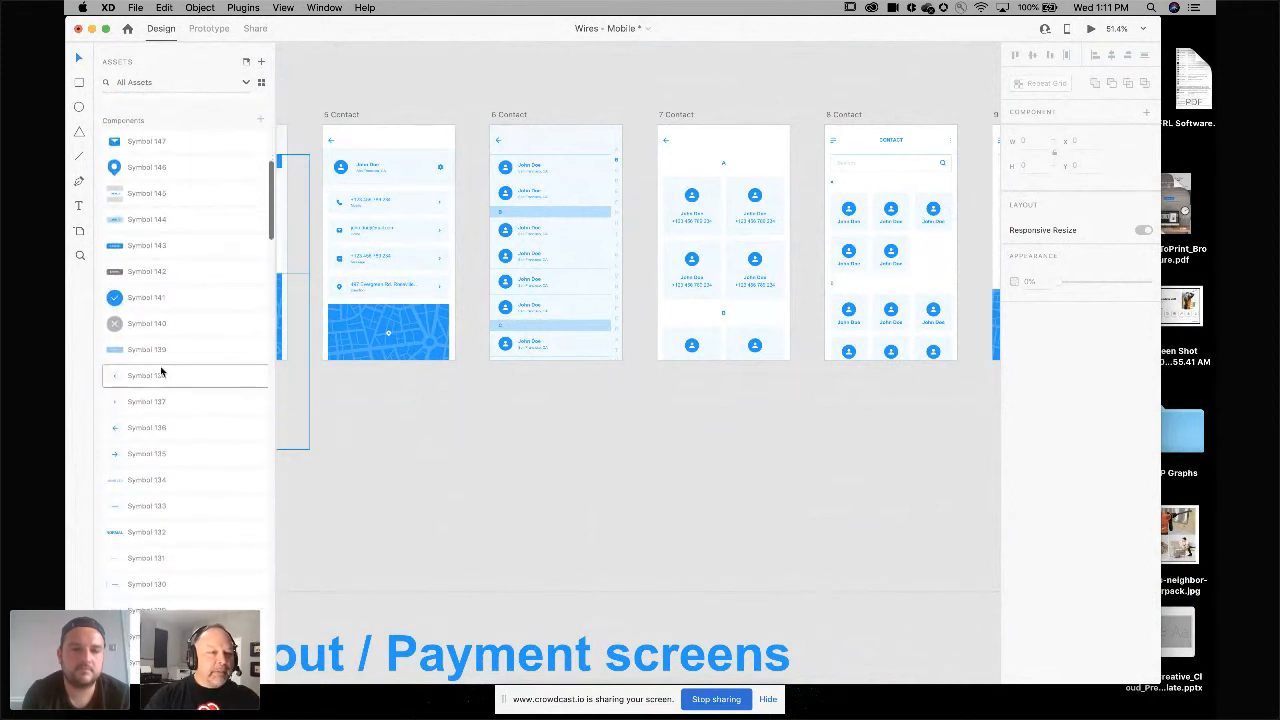
pyautogui.scroll(-10, 150, 390)
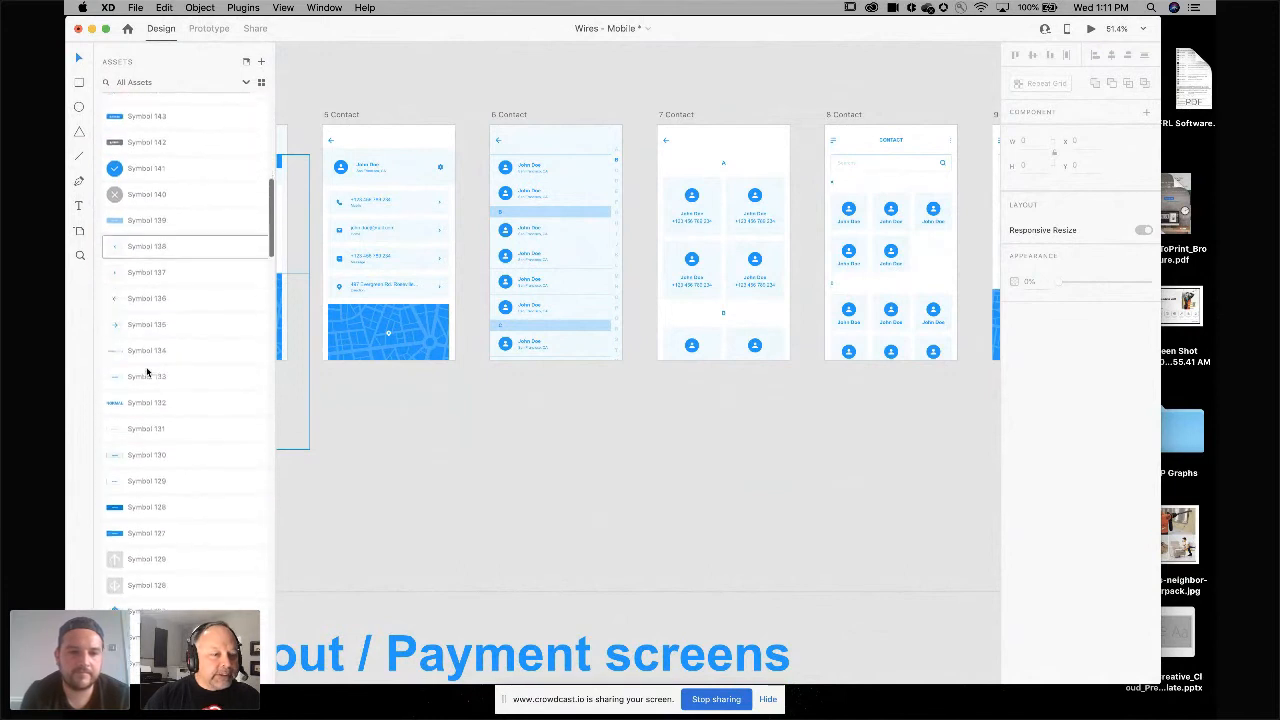
pyautogui.scroll(-5, 160, 416)
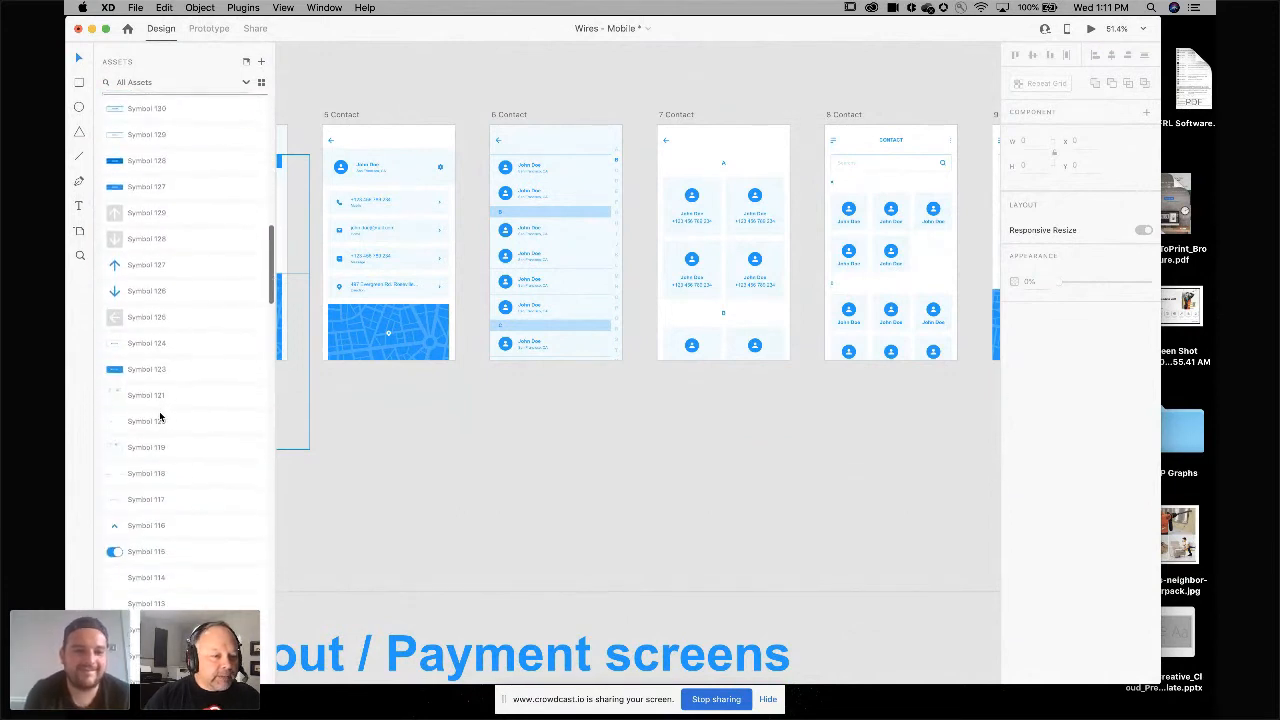
pyautogui.scroll(-4, 163, 484)
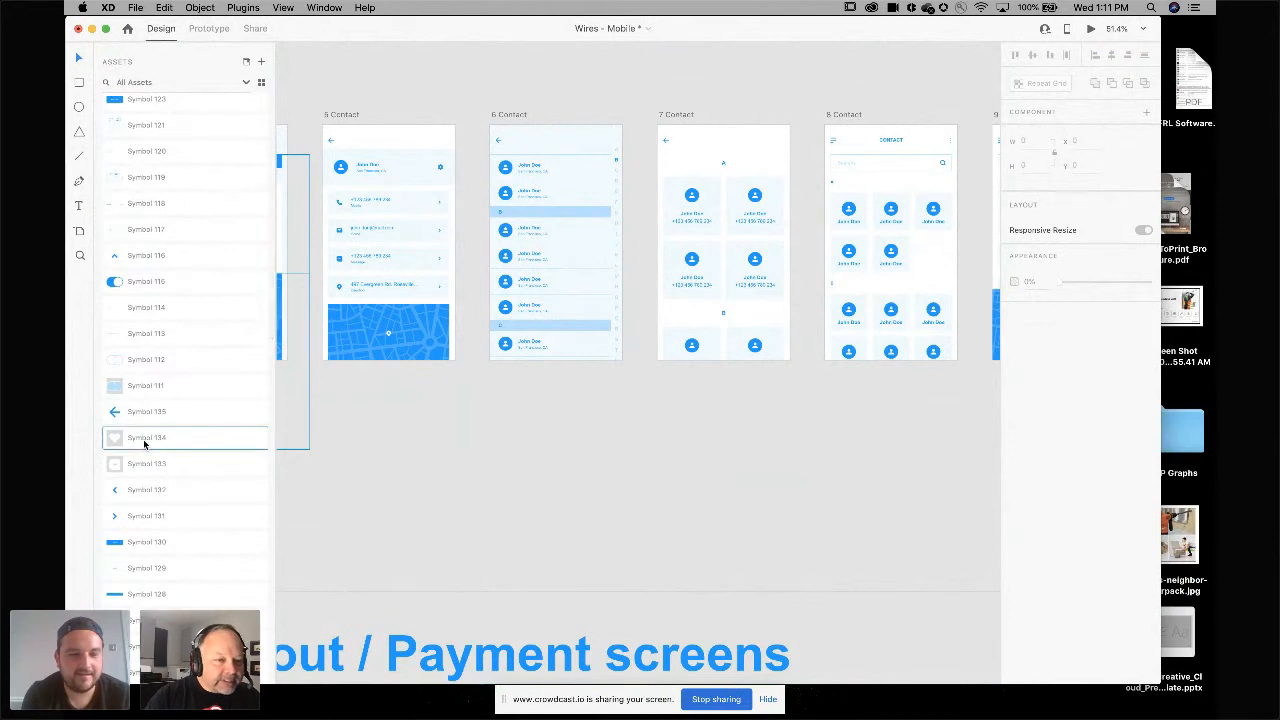
pyautogui.doubleClick(145, 439)
pyautogui.write('Ico')
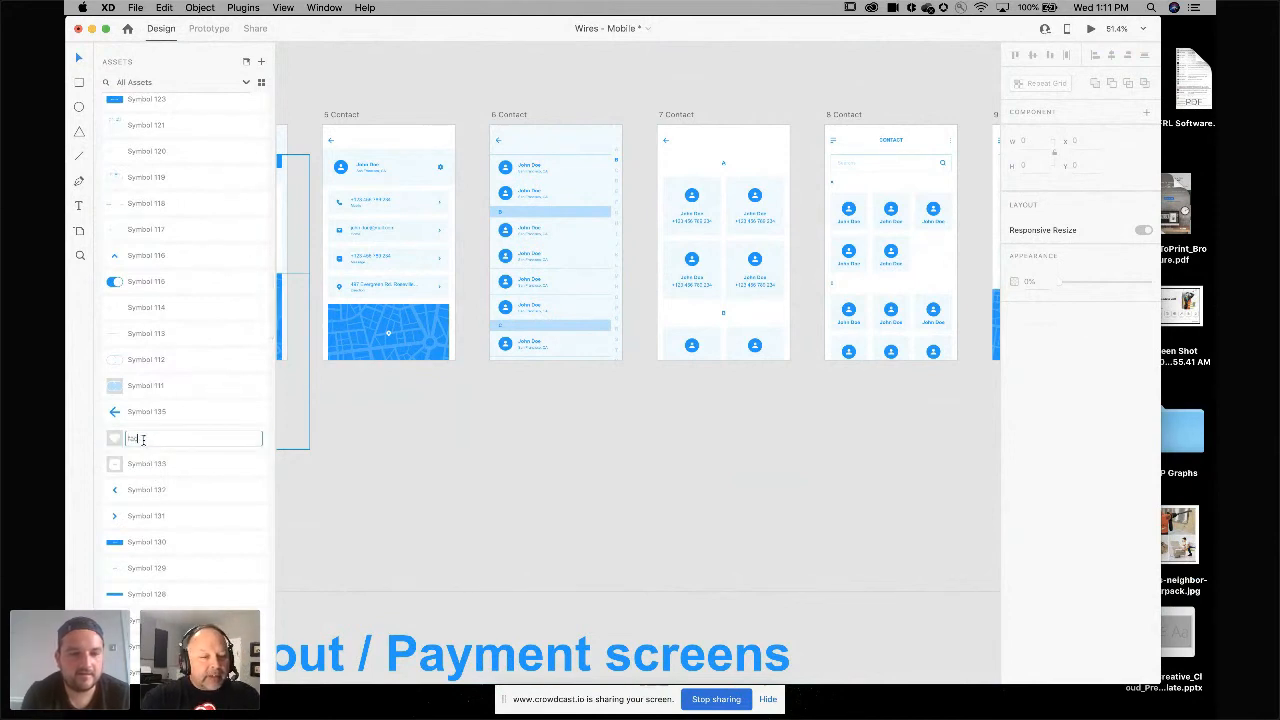
pyautogui.press('Return')
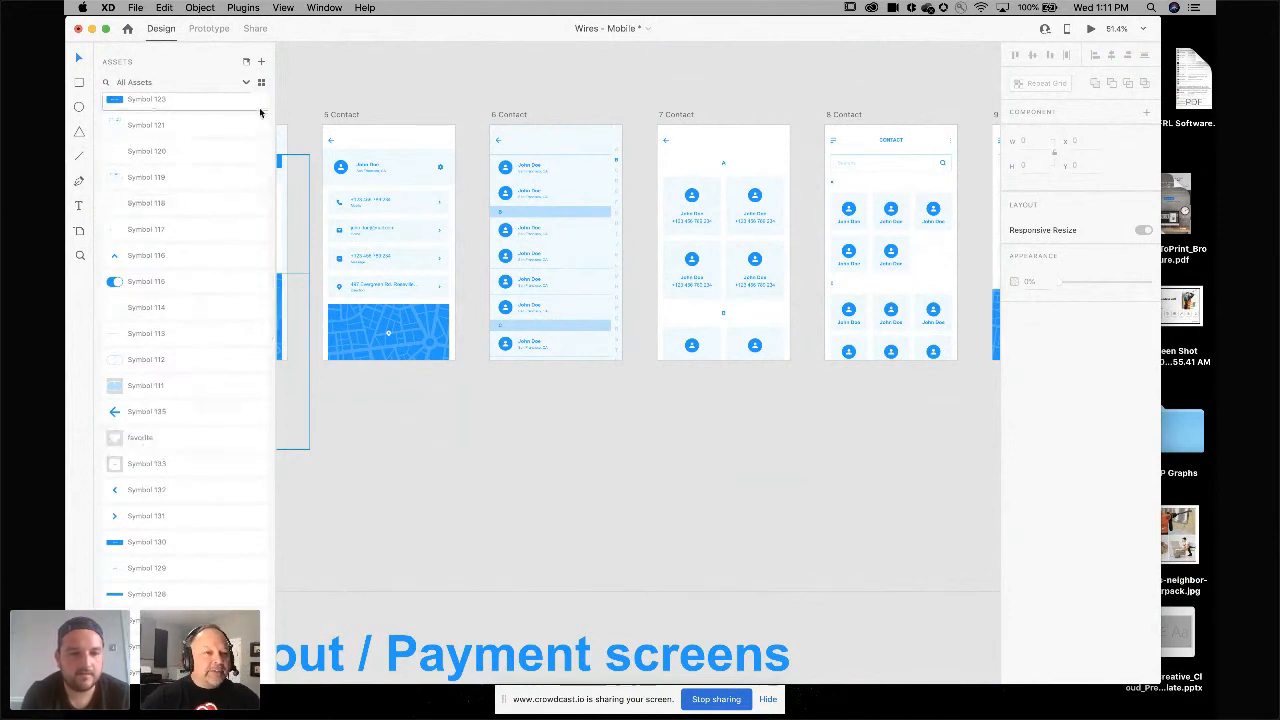
# Search the assets for favo.
pyautogui.scroll(10, 202, 158)
pyautogui.scroll(5, 200, 157)
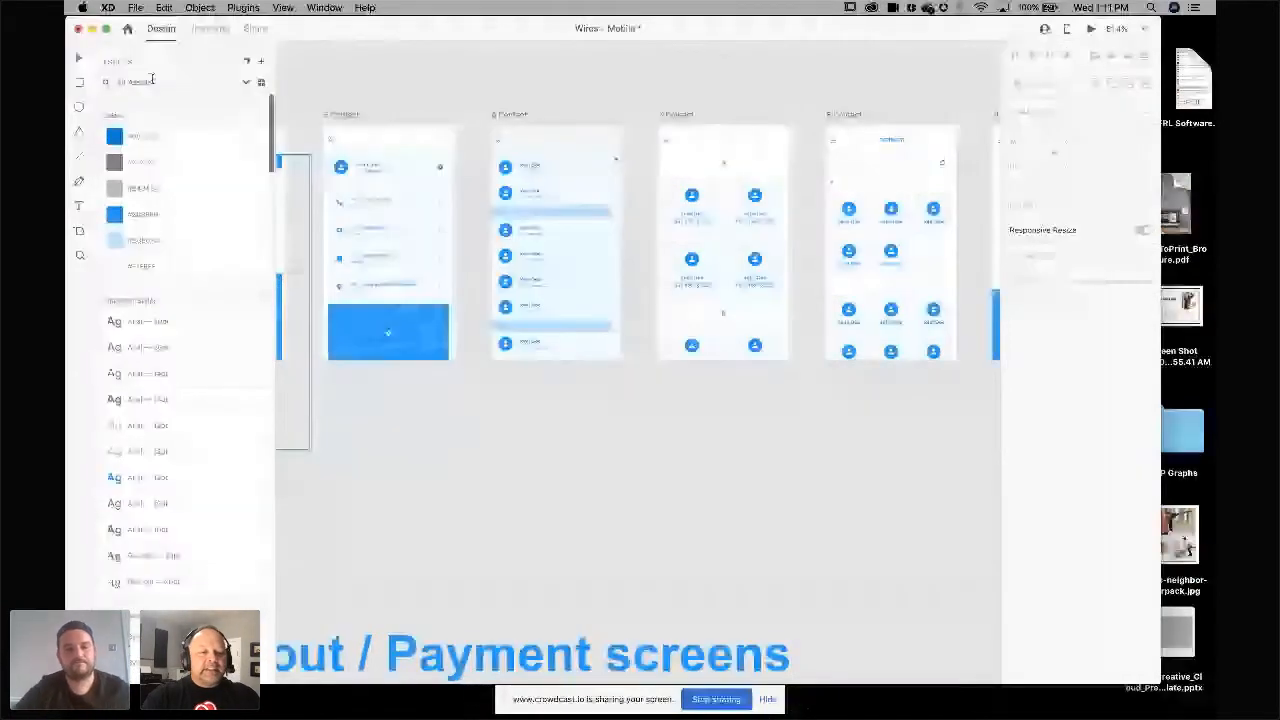
pyautogui.click(152, 79)
pyautogui.write('favo')
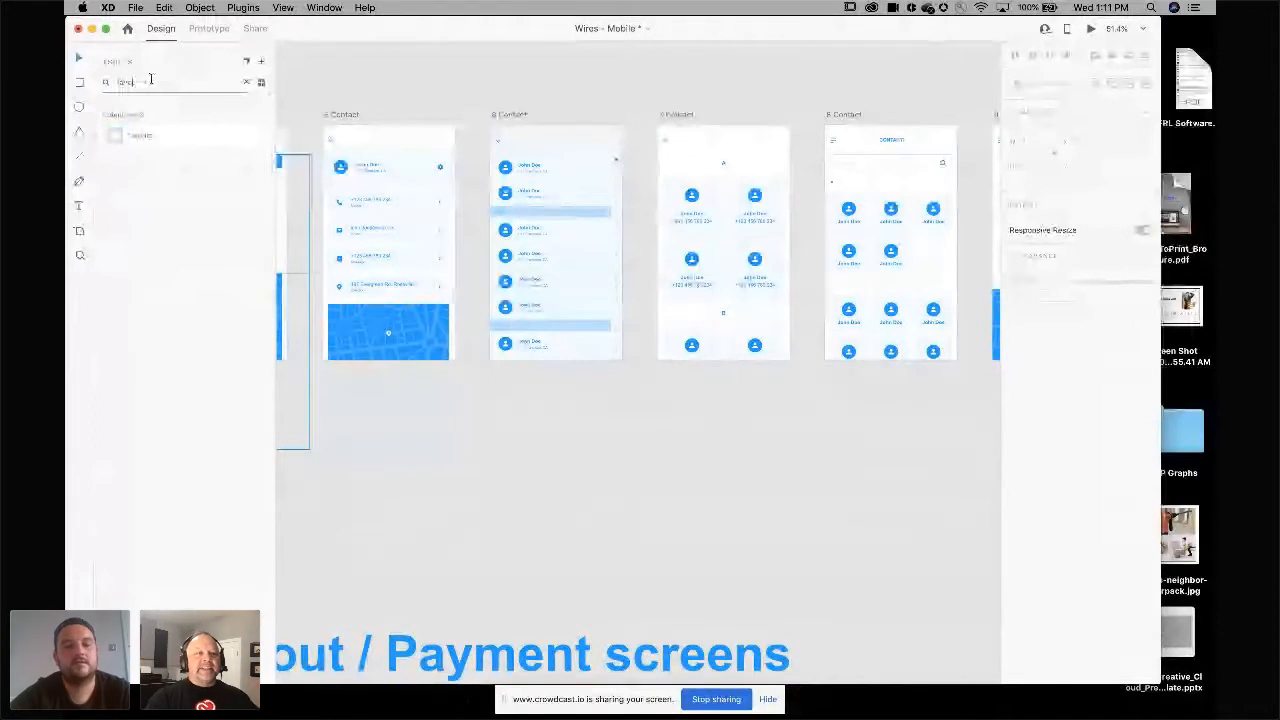
pyautogui.click(409, 53)
# Minimize the Wires – Mobile document window.
pyautogui.scroll(-10, 413, 94)
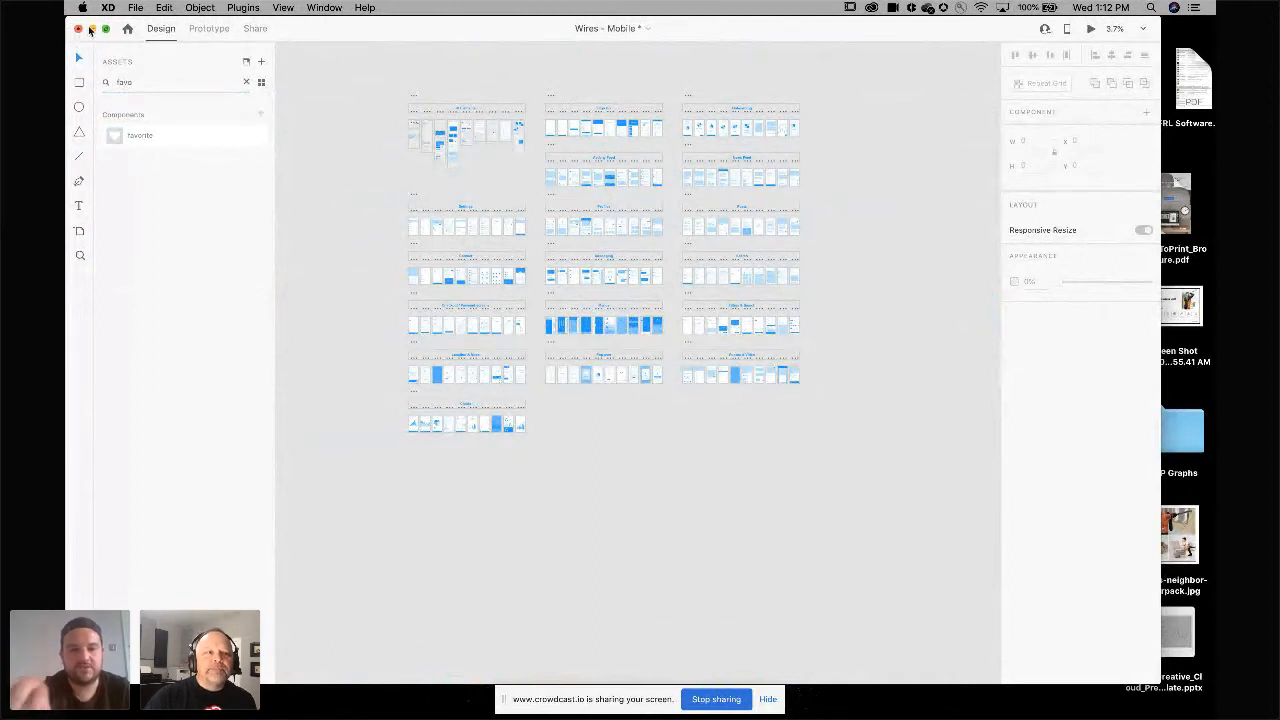
pyautogui.scroll(3, 451, 163)
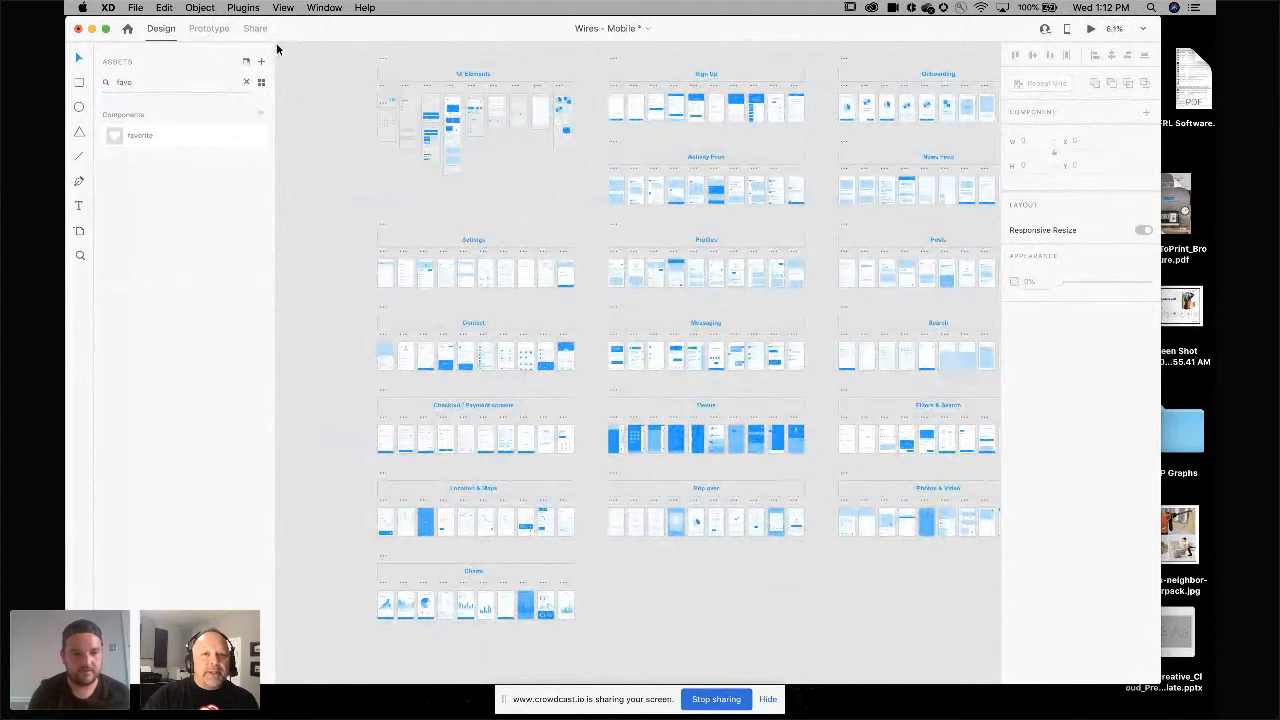
pyautogui.click(91, 28)
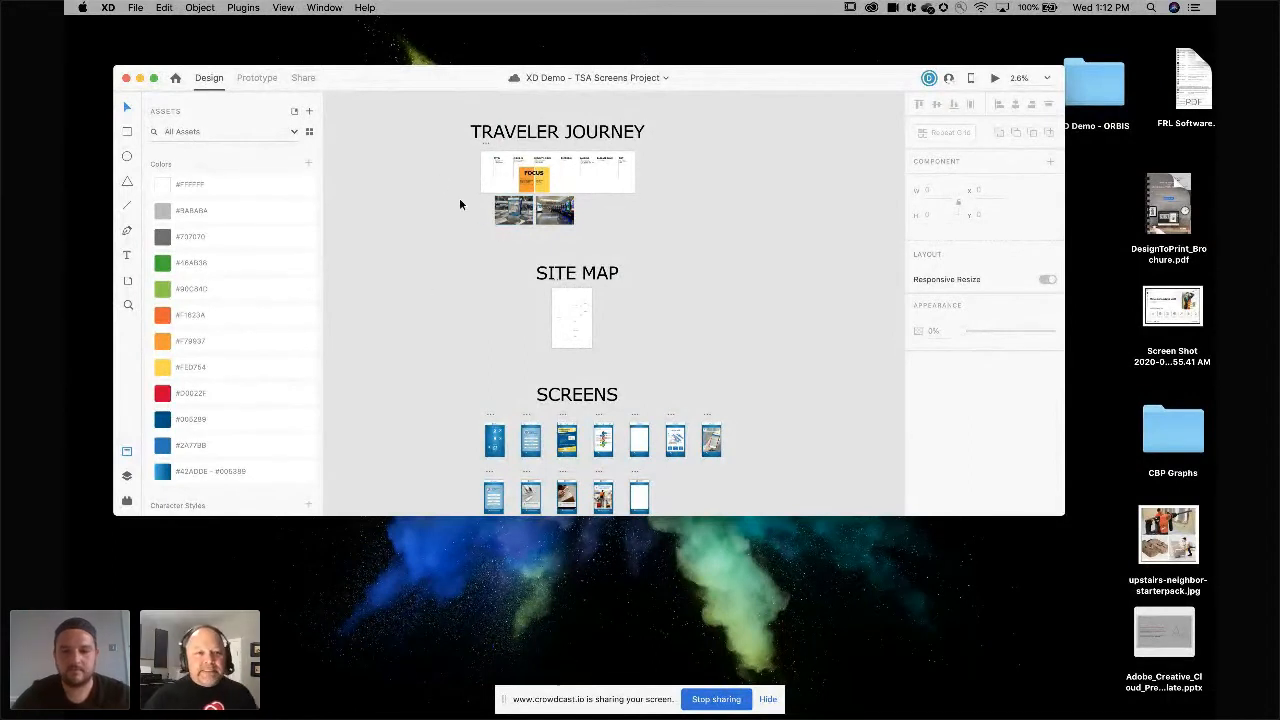
# Move and enlarge the TSA Screens Project window to fill the screen.
pyautogui.moveTo(389, 90); pyautogui.dragTo(349, 51)
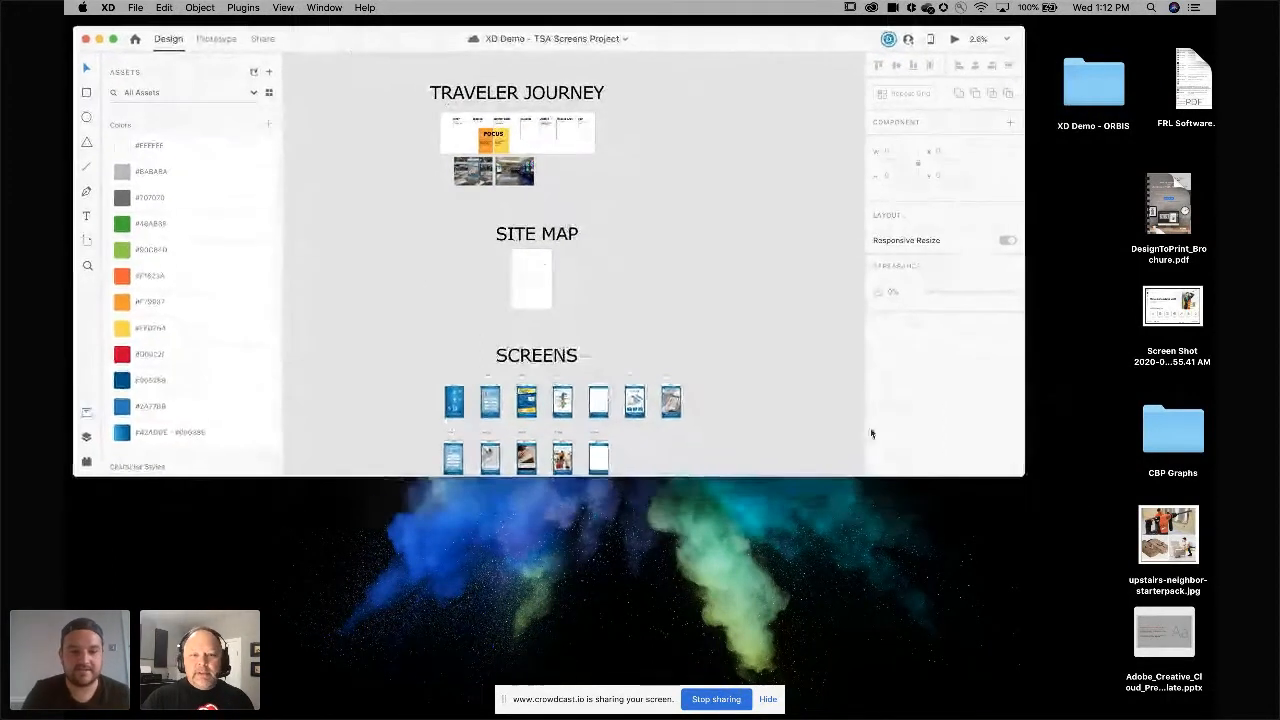
pyautogui.moveTo(1022, 475); pyautogui.dragTo(1190, 651)
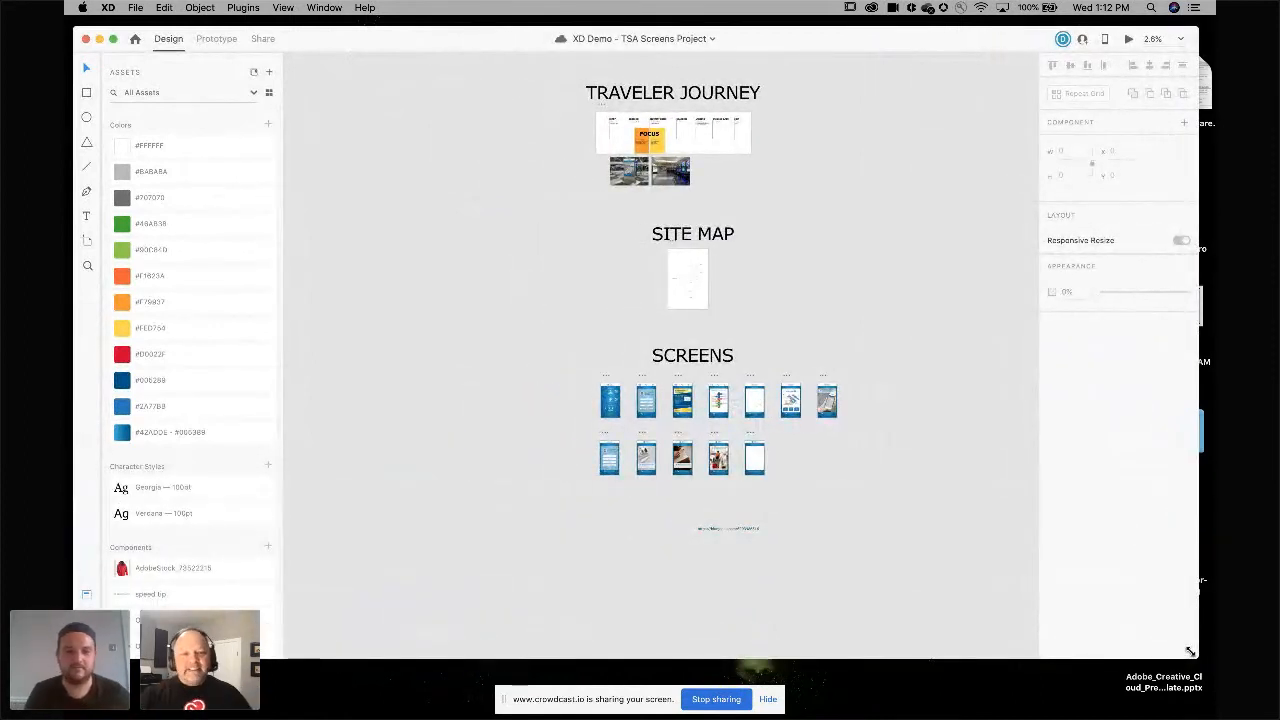
pyautogui.moveTo(441, 43); pyautogui.dragTo(433, 35)
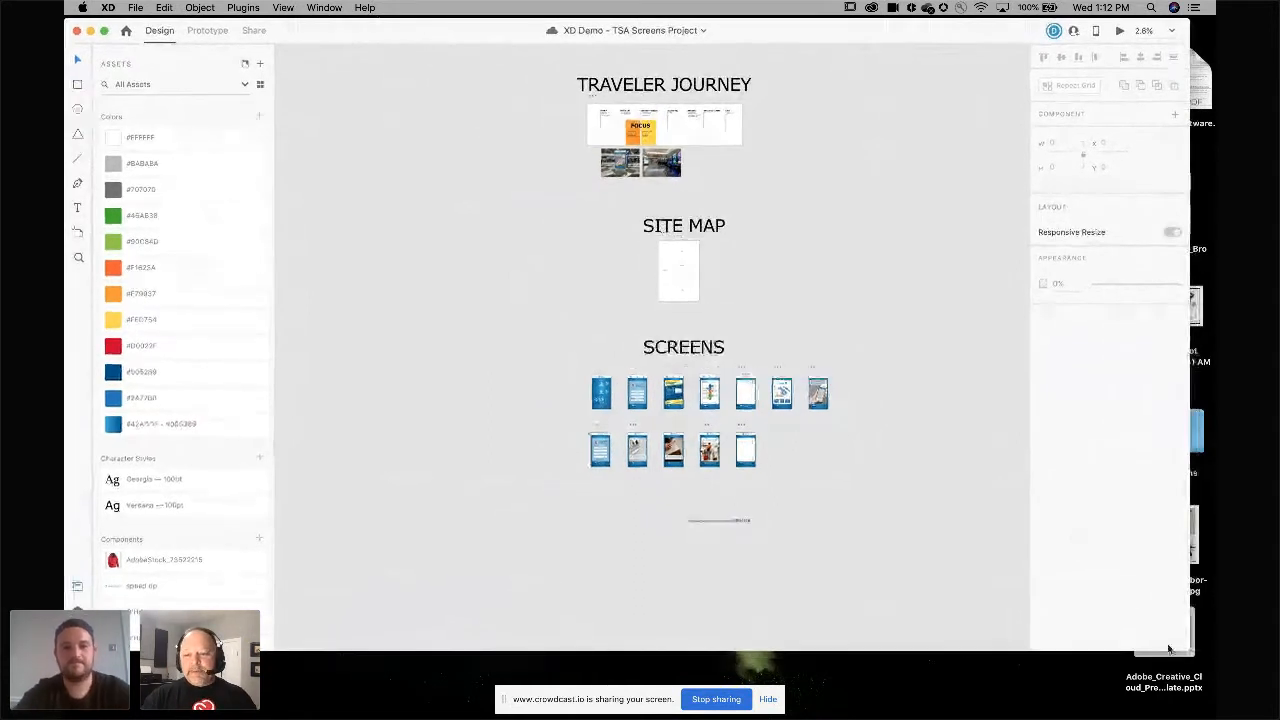
pyautogui.moveTo(1190, 651); pyautogui.dragTo(1211, 676)
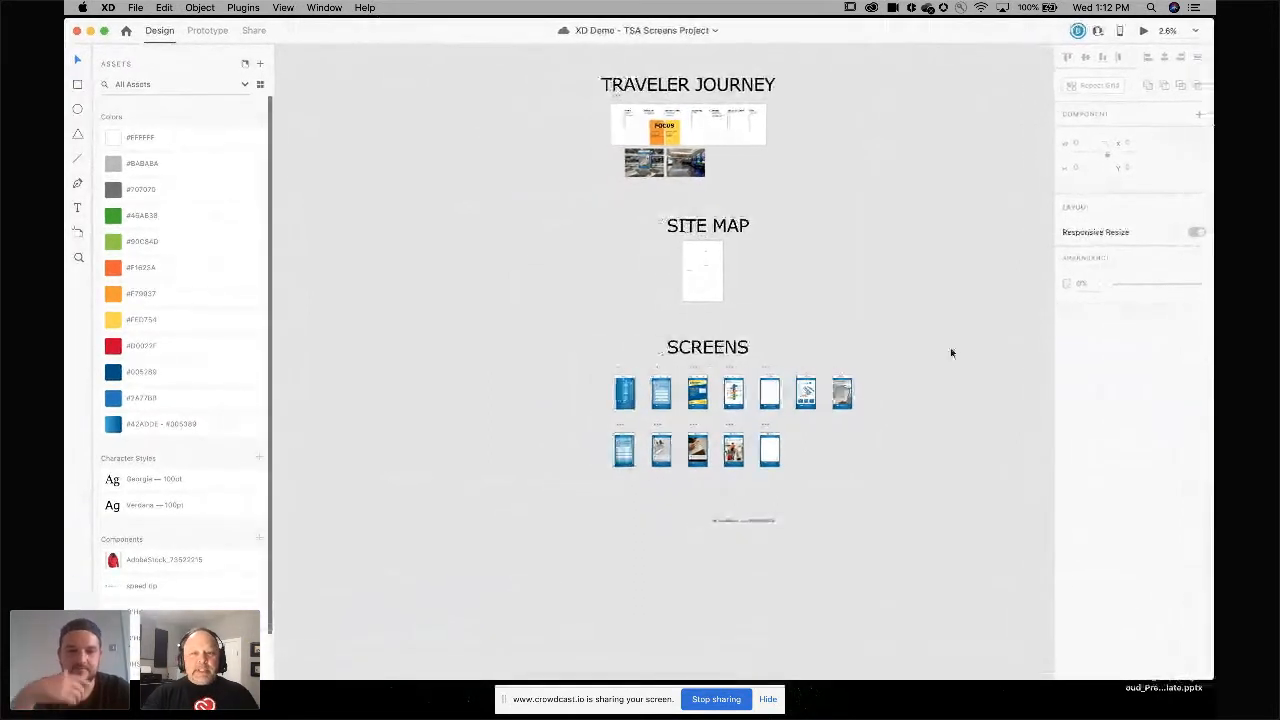
# Examine the Traveler Journey section of the TSA Screens Project.
pyautogui.scroll(1, 954, 345)
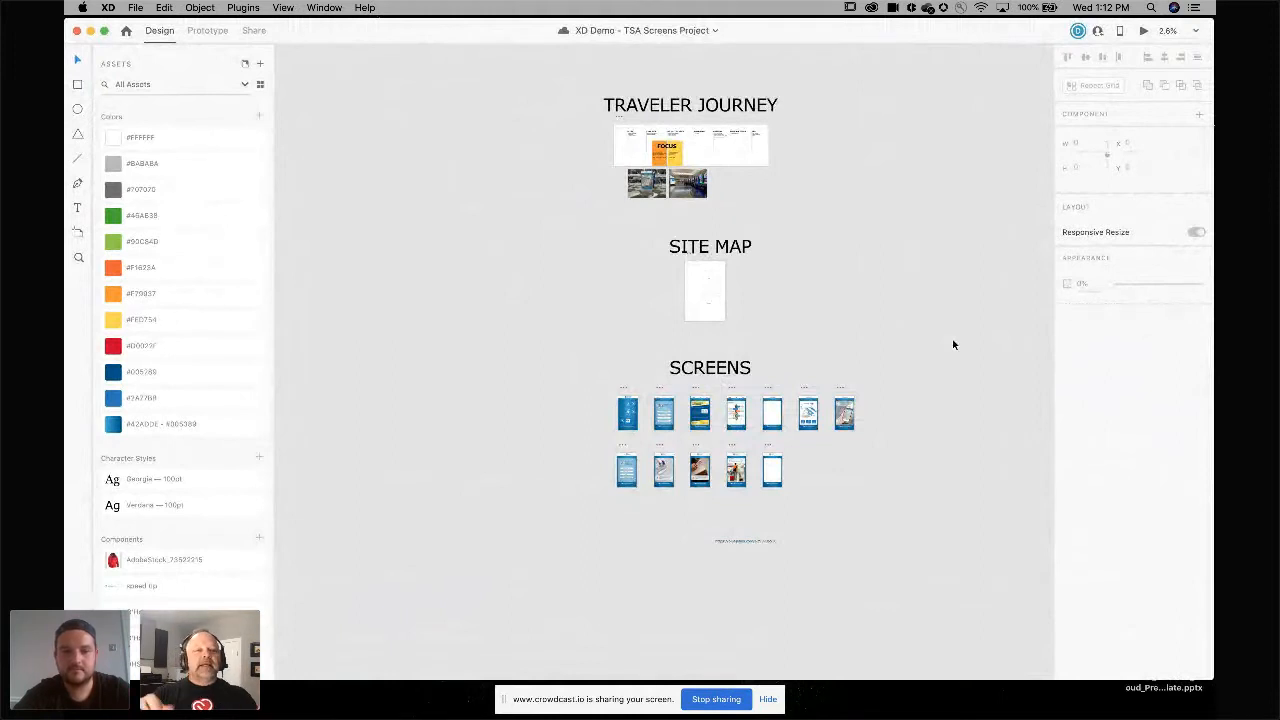
pyautogui.scroll(5, 798, 178)
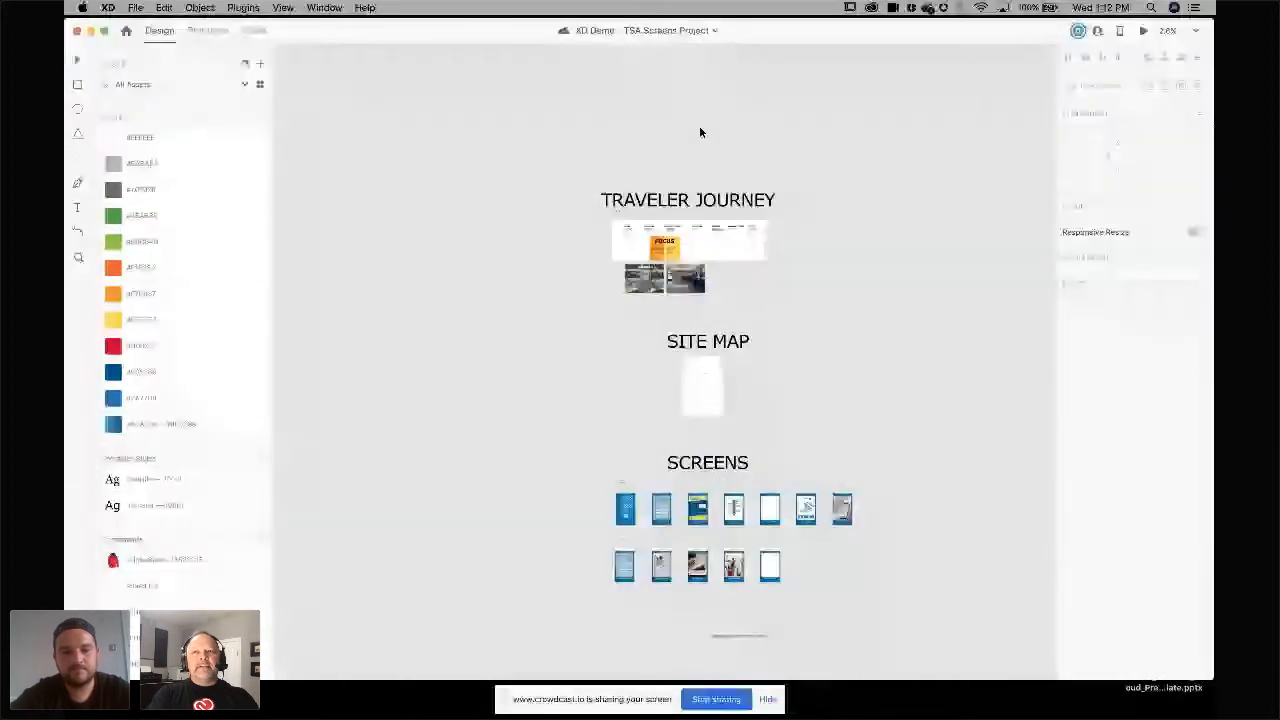
pyautogui.scroll(2, 700, 132)
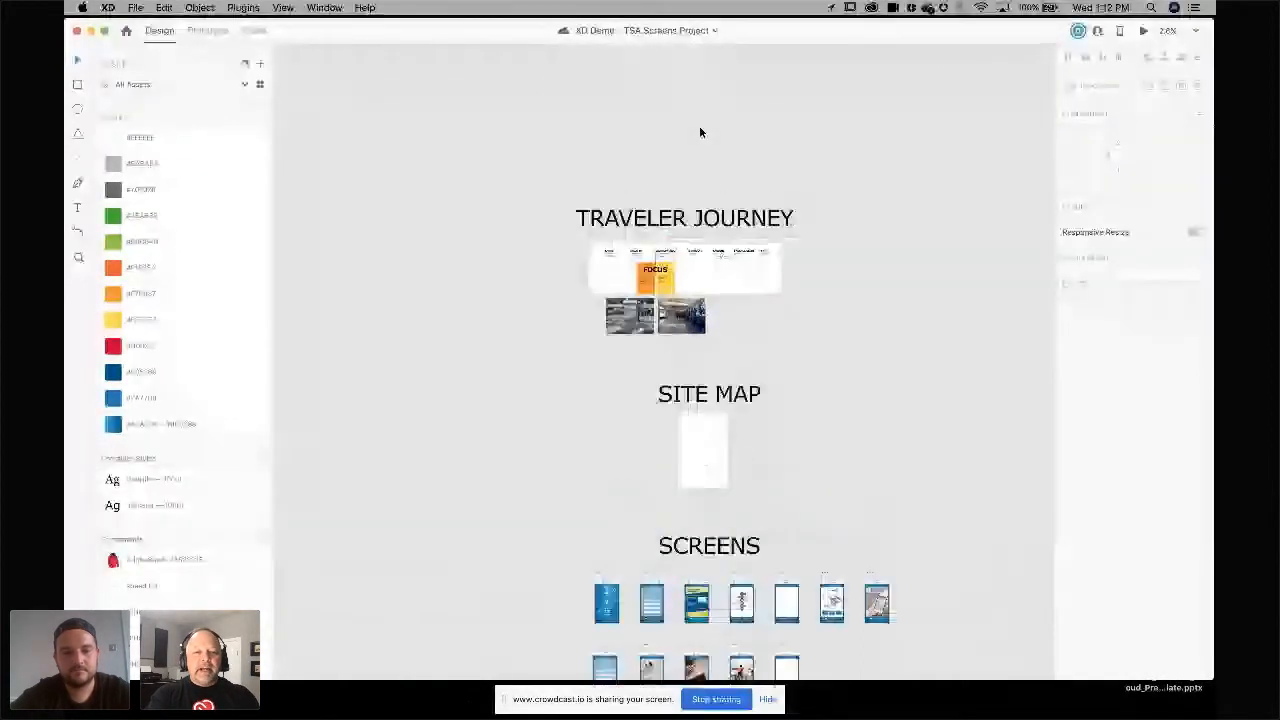
pyautogui.scroll(5, 699, 132)
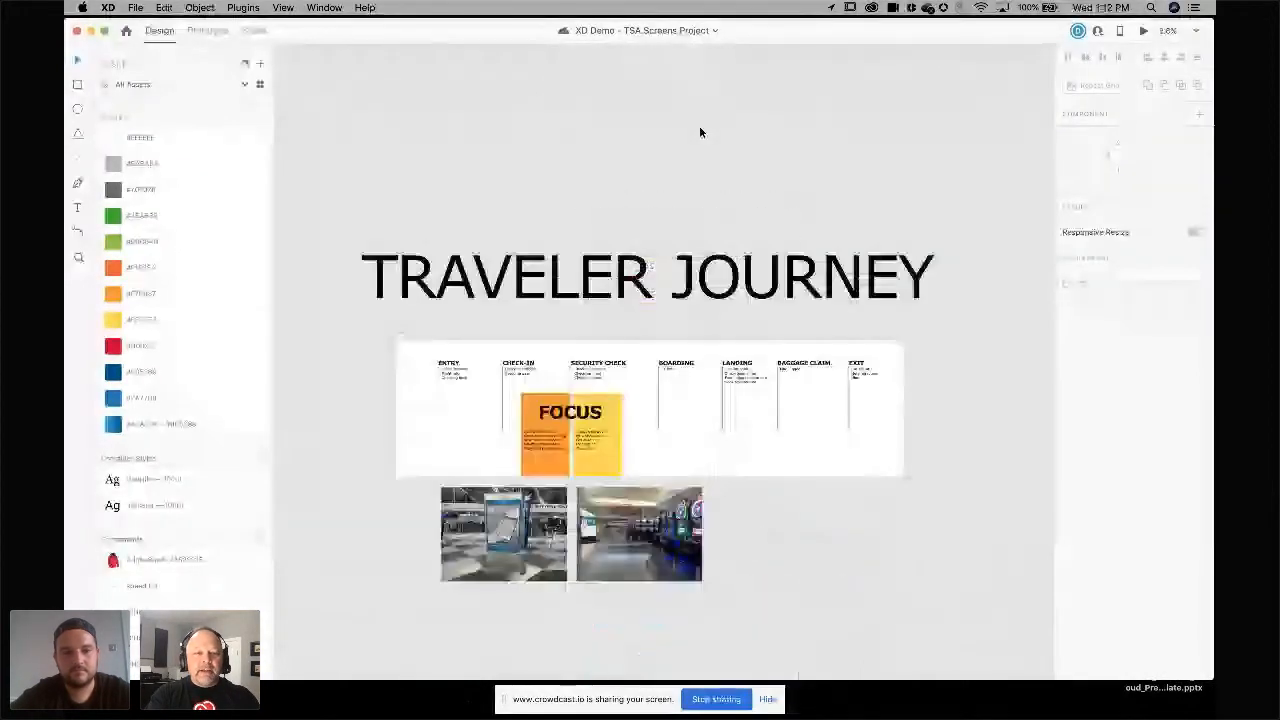
pyautogui.scroll(2, 700, 130)
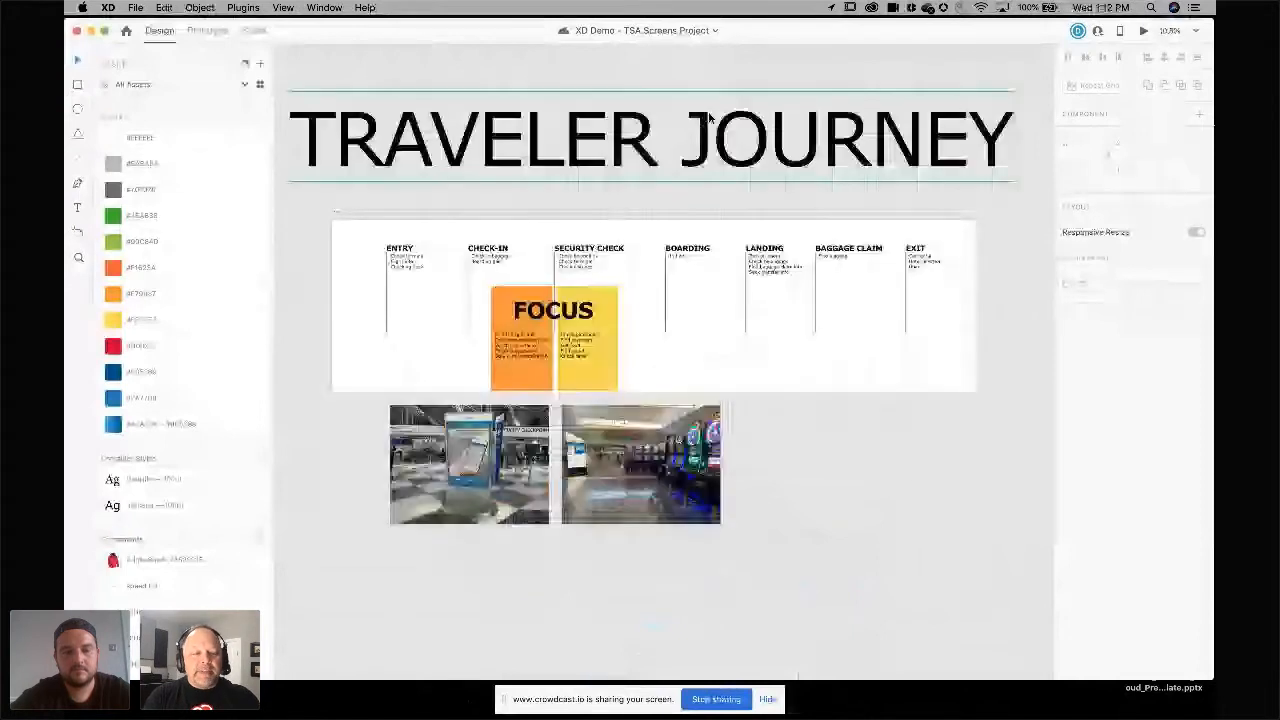
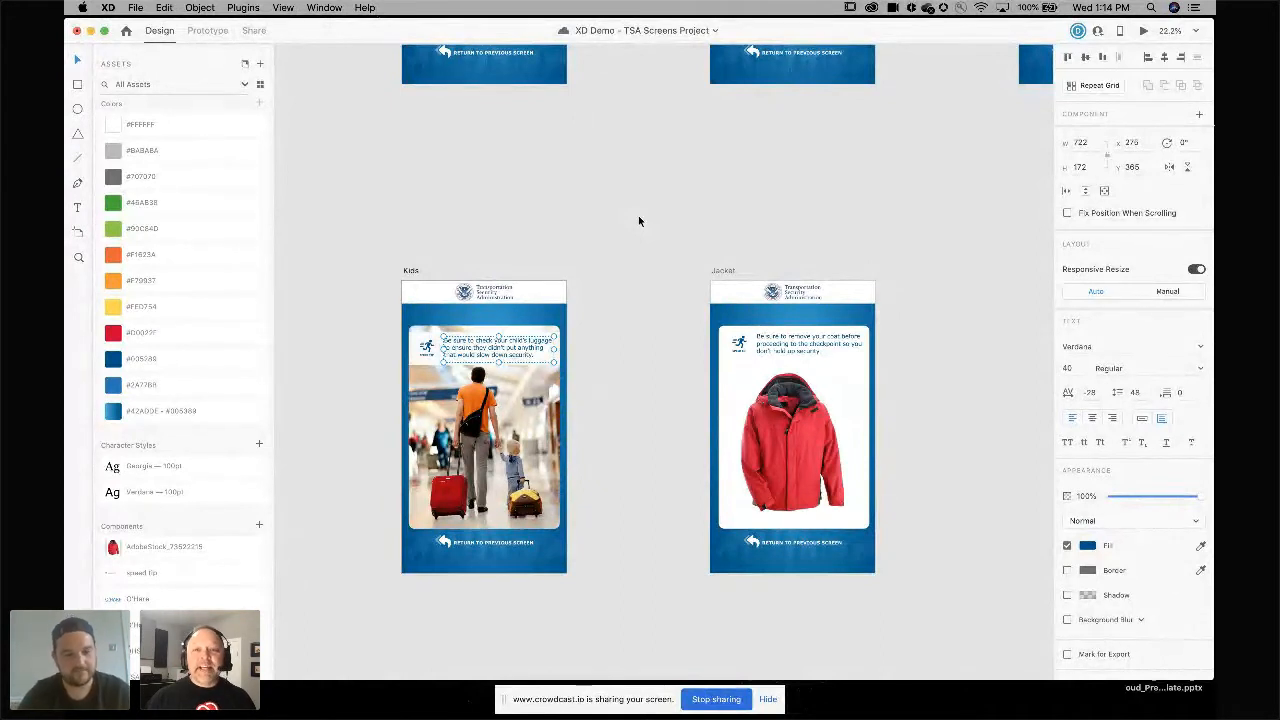
# Switch the TSA Screens Project to Prototype mode with the whole screens layout in view.
pyautogui.press('super+0')
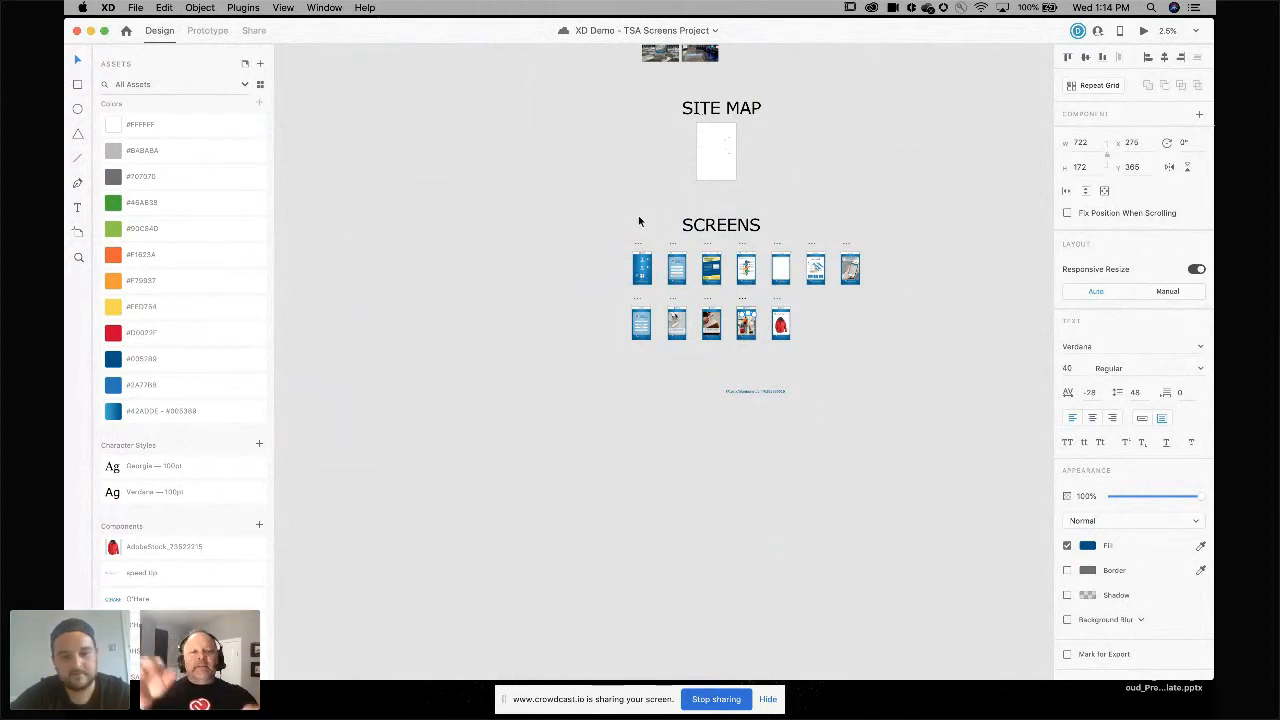
pyautogui.scroll(2, 762, 224)
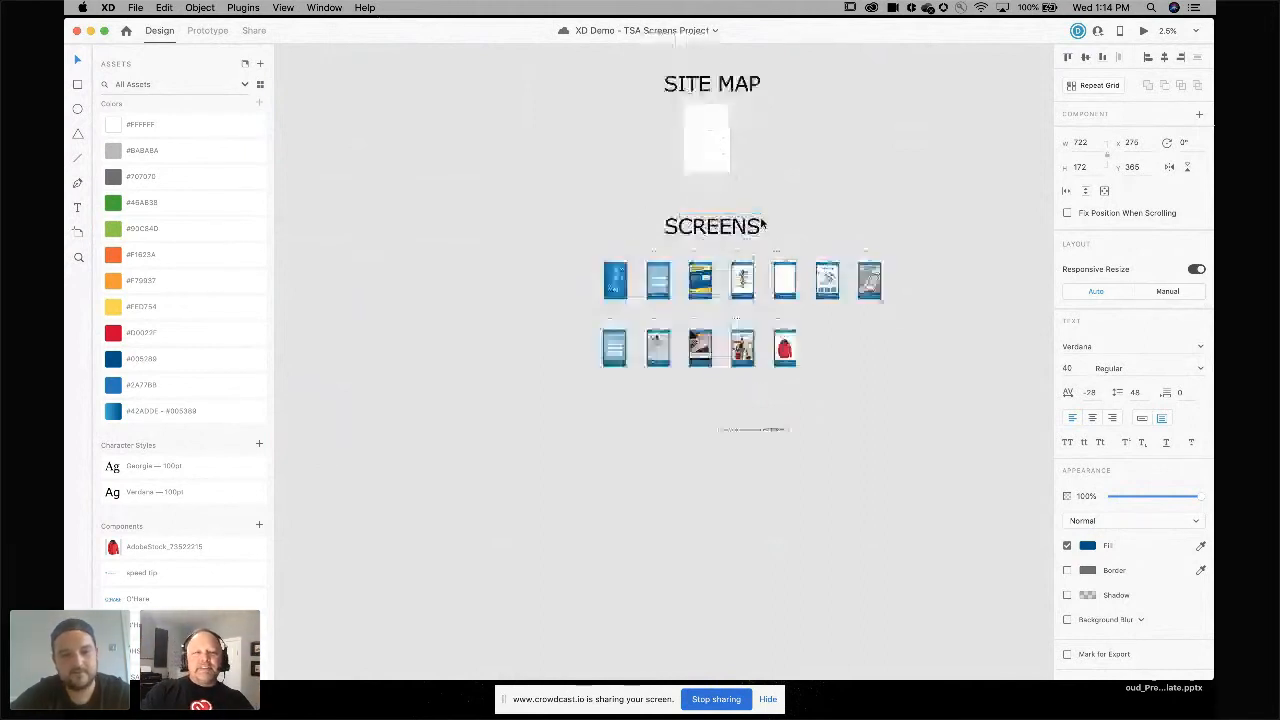
pyautogui.scroll(3, 762, 224)
pyautogui.hscroll(2, 762, 222)
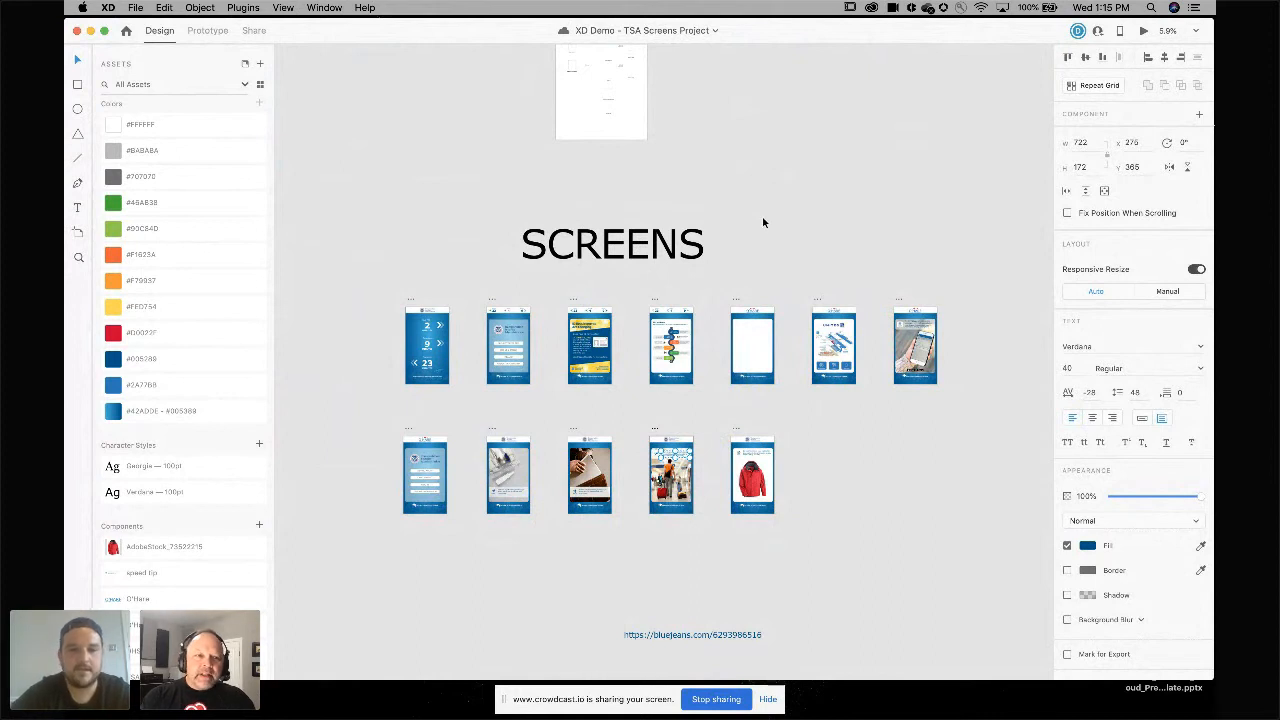
pyautogui.scroll(-2, 762, 221)
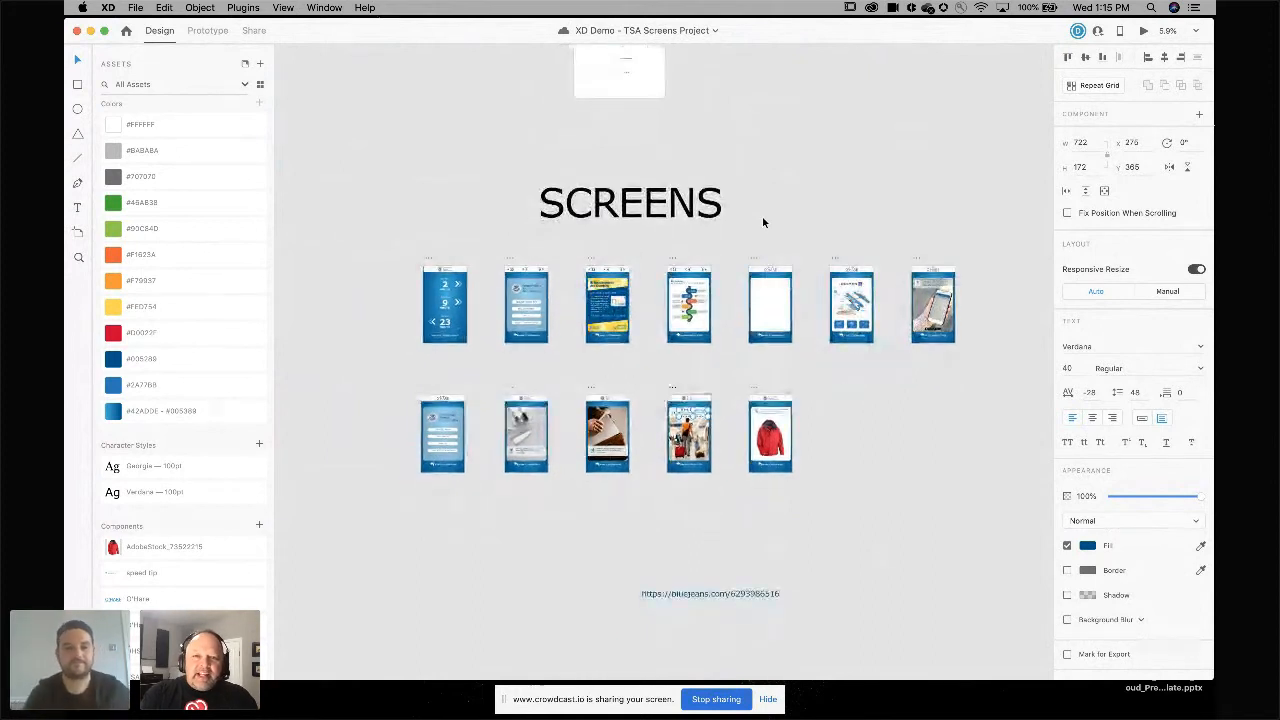
pyautogui.scroll(2, 430, 167)
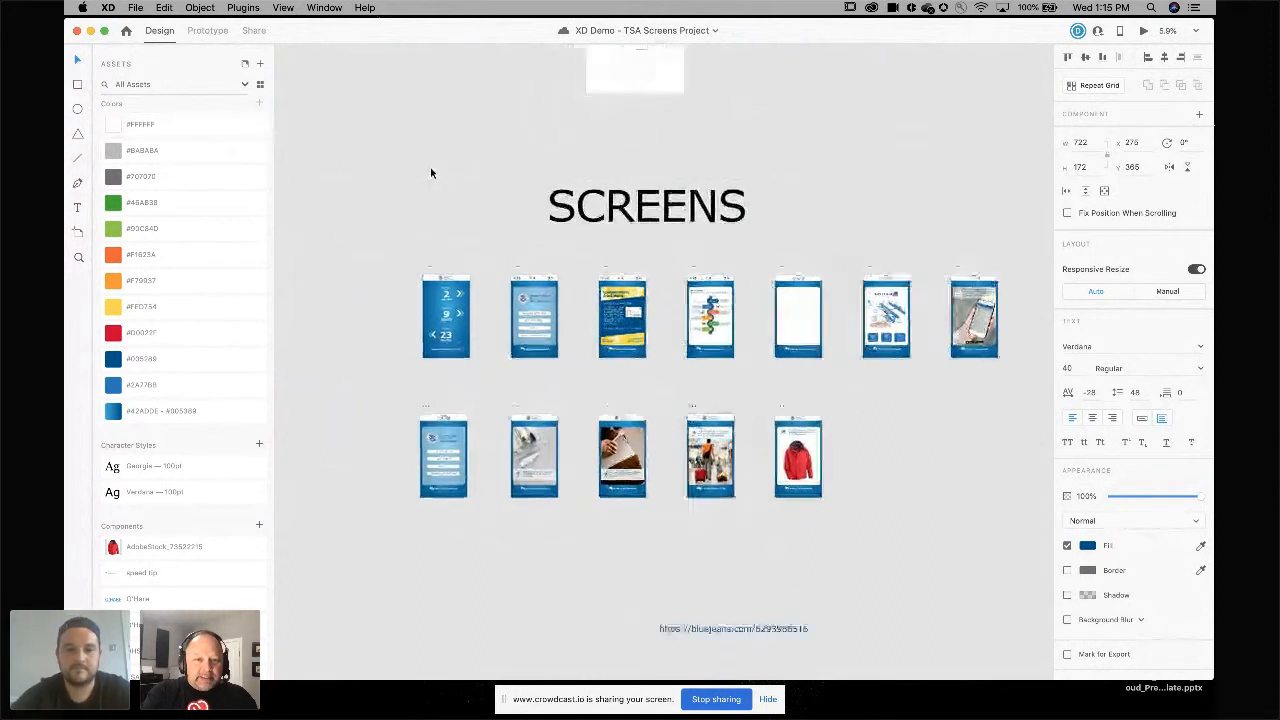
pyautogui.click(206, 32)
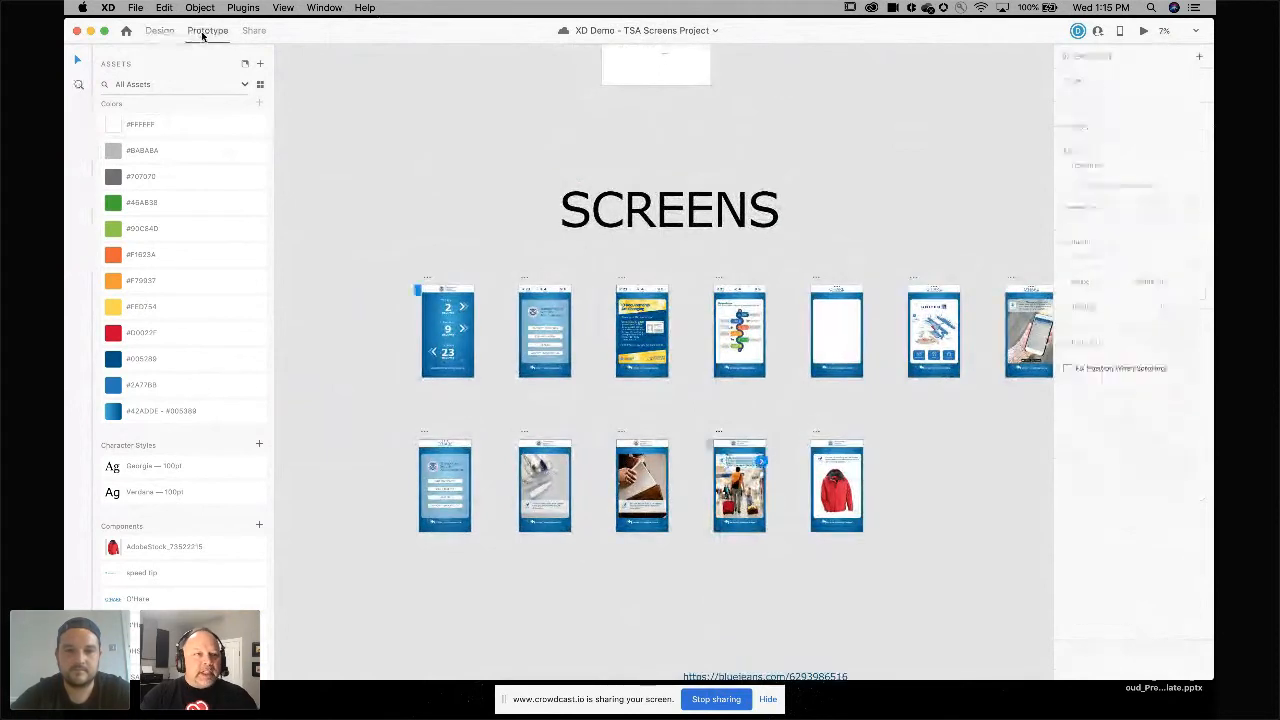
pyautogui.scroll(-3, 466, 300)
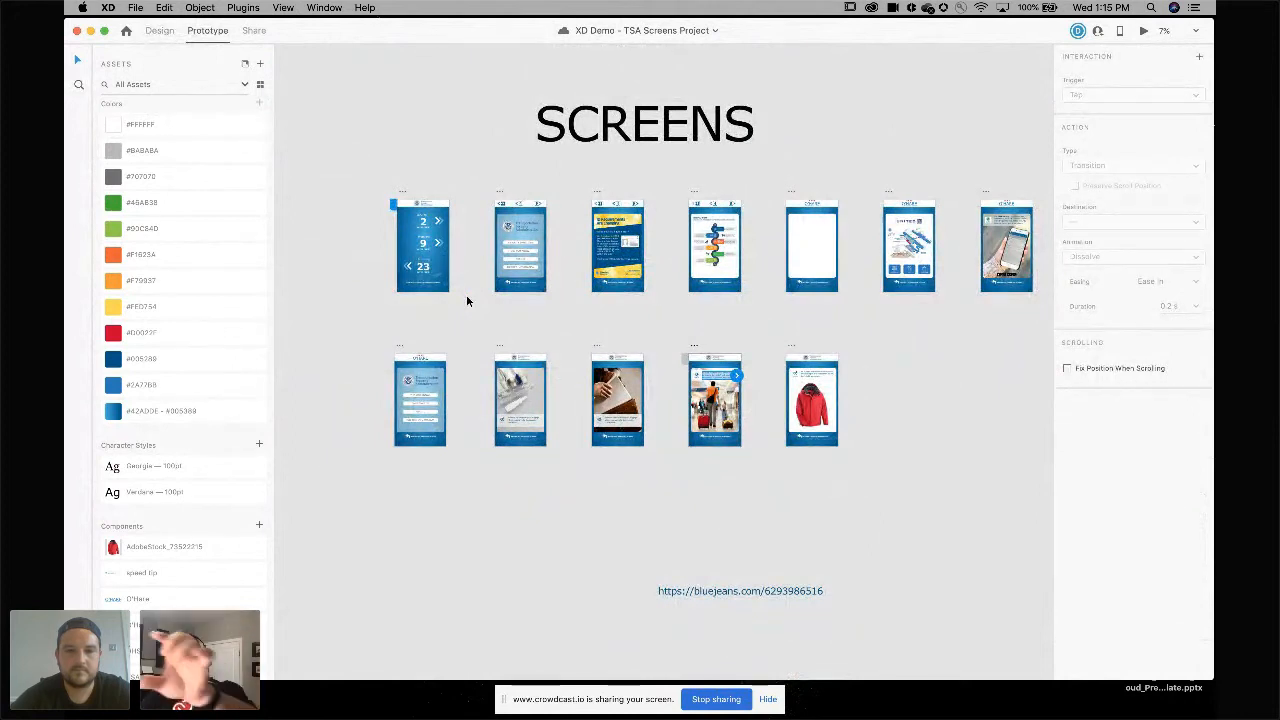
# Wire the Idle artboard to the Table of contents artboard as a new prototype connection.
pyautogui.click(433, 252)
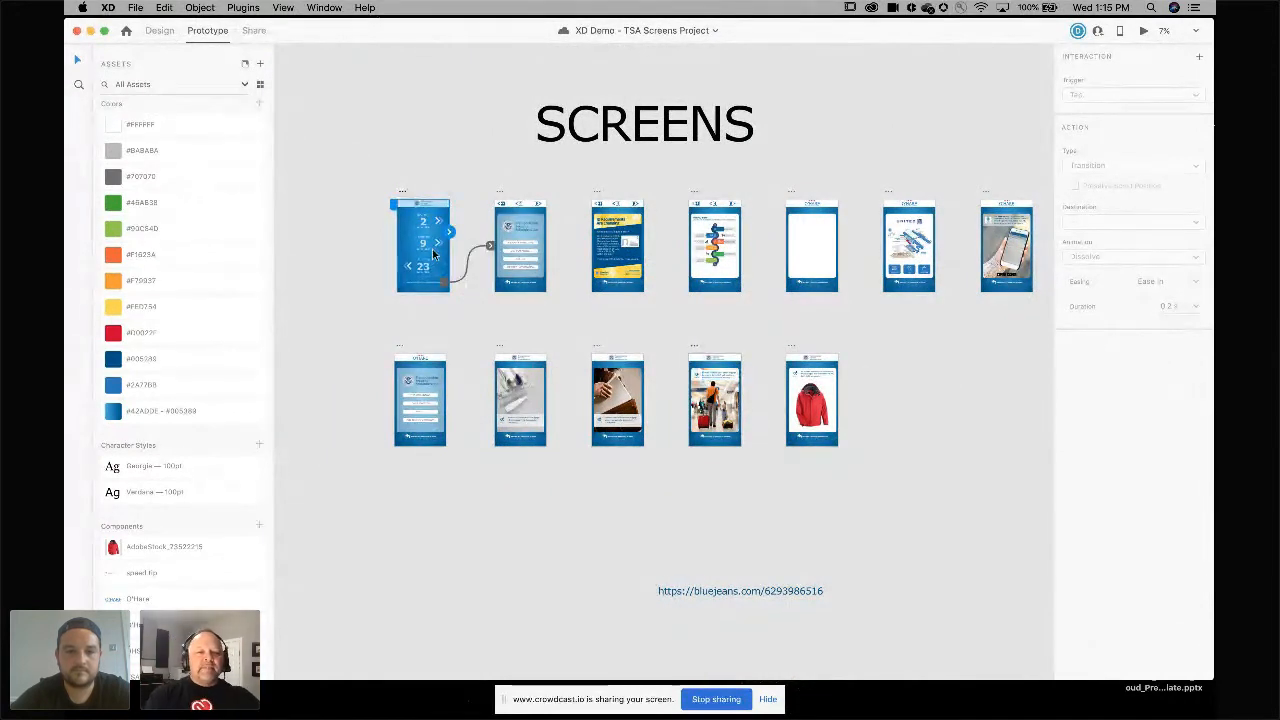
pyautogui.scroll(5, 432, 252)
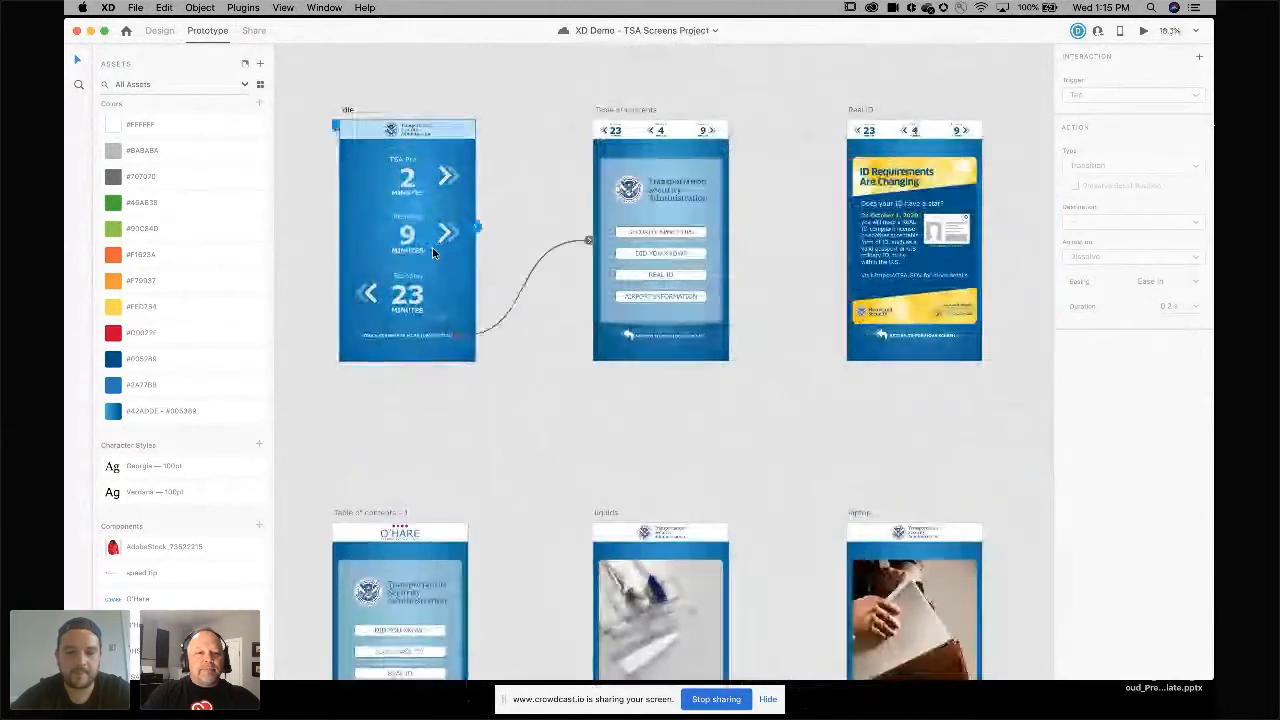
pyautogui.scroll(4, 432, 247)
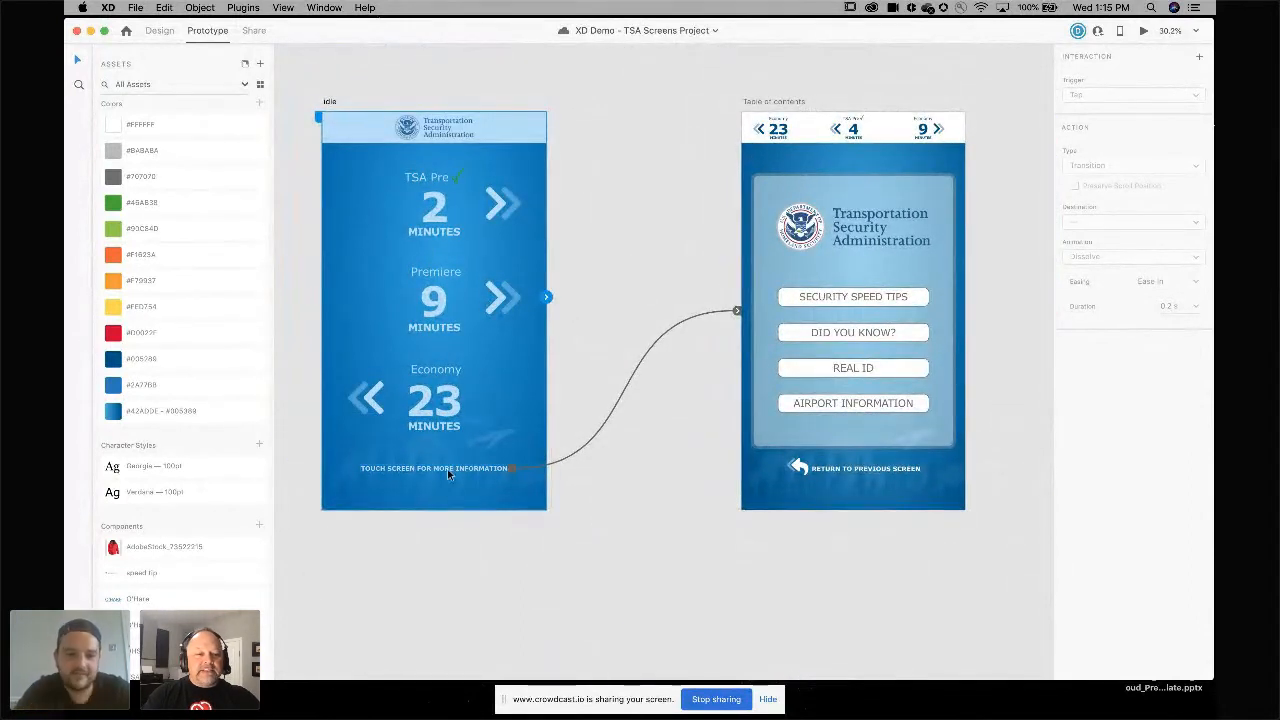
pyautogui.moveTo(547, 298); pyautogui.dragTo(789, 277)
pyautogui.hscroll(3, 789, 277)
pyautogui.scroll(-1, 789, 277)
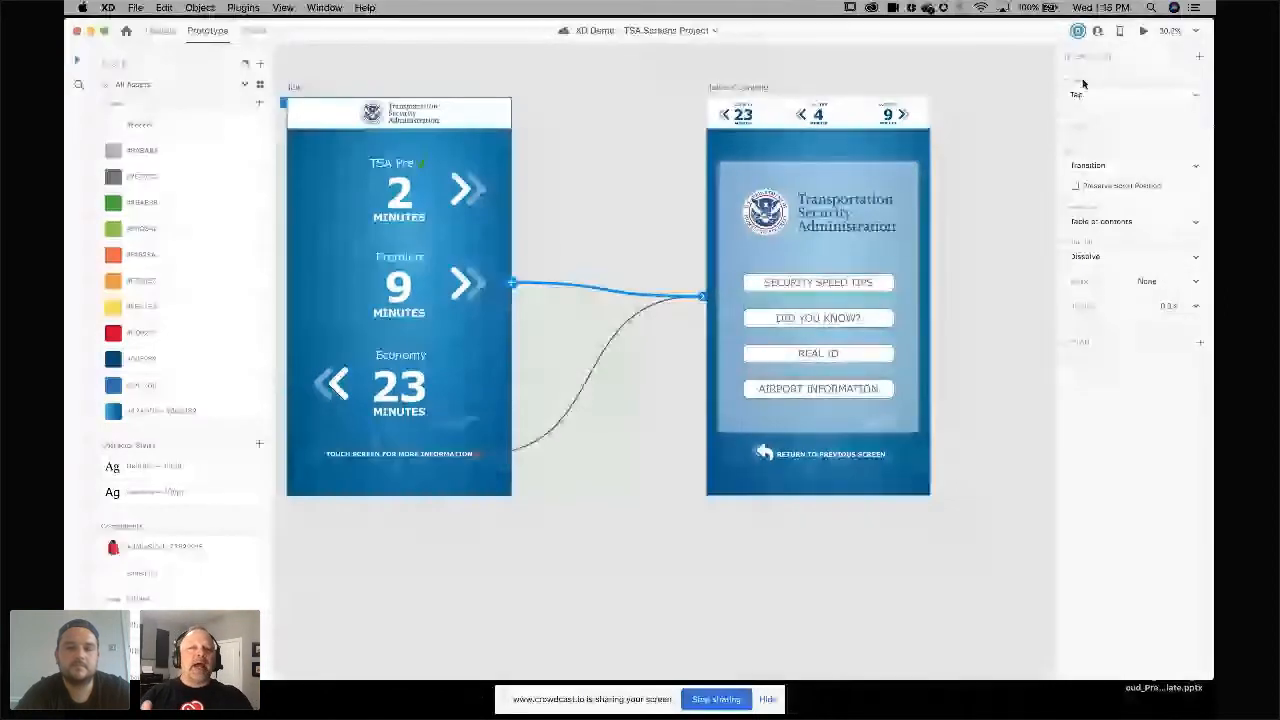
# Examine the trigger, action type and destination options of the new interaction.
pyautogui.click(1165, 95)
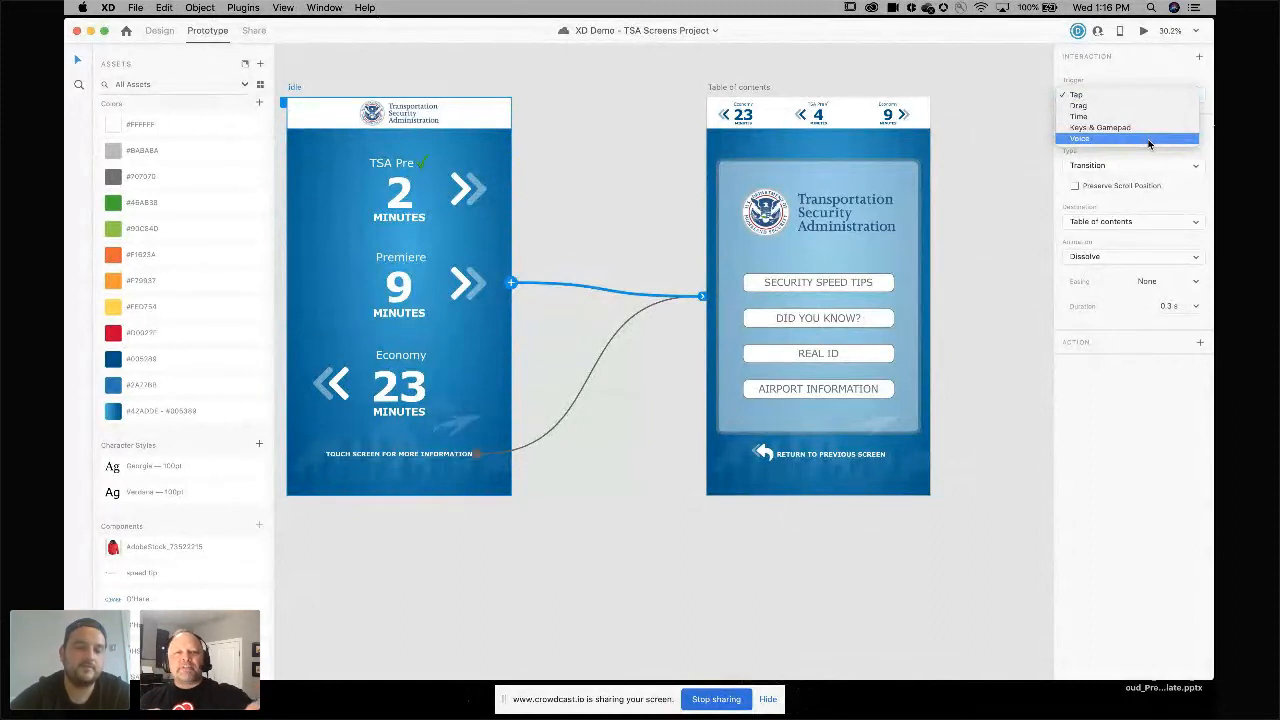
pyautogui.click(1133, 70)
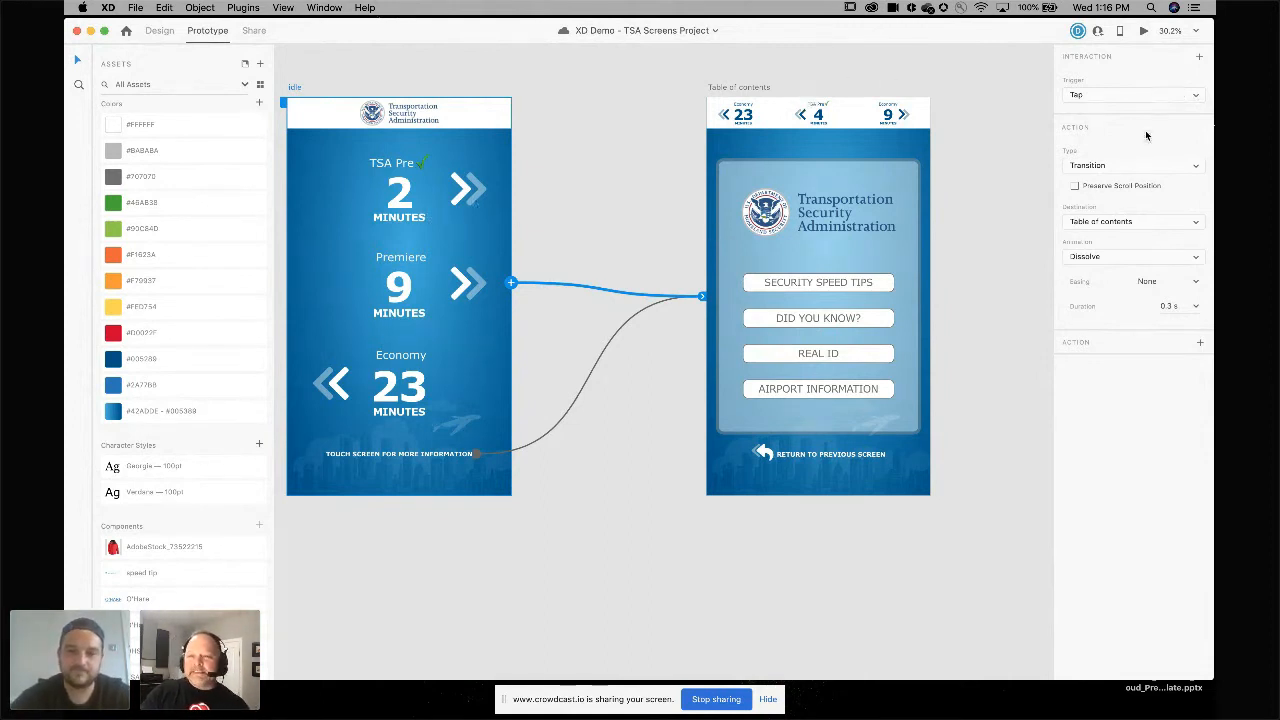
pyautogui.click(1146, 168)
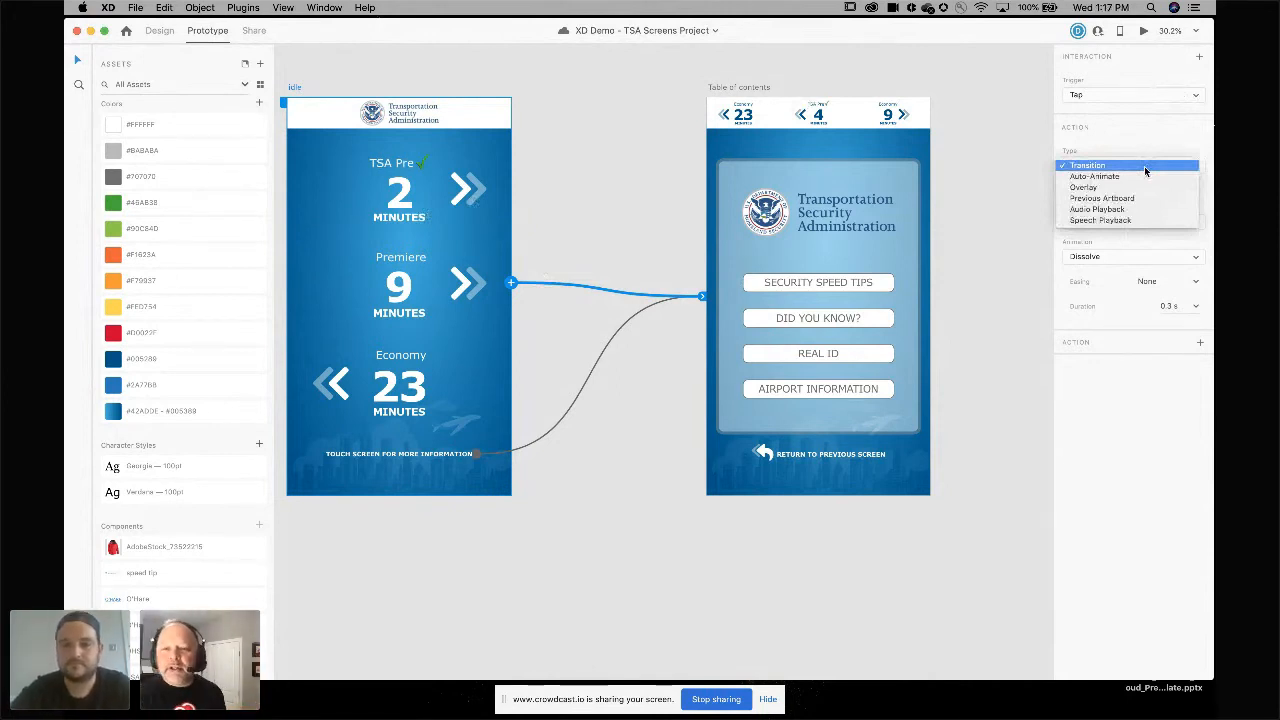
pyautogui.click(1145, 166)
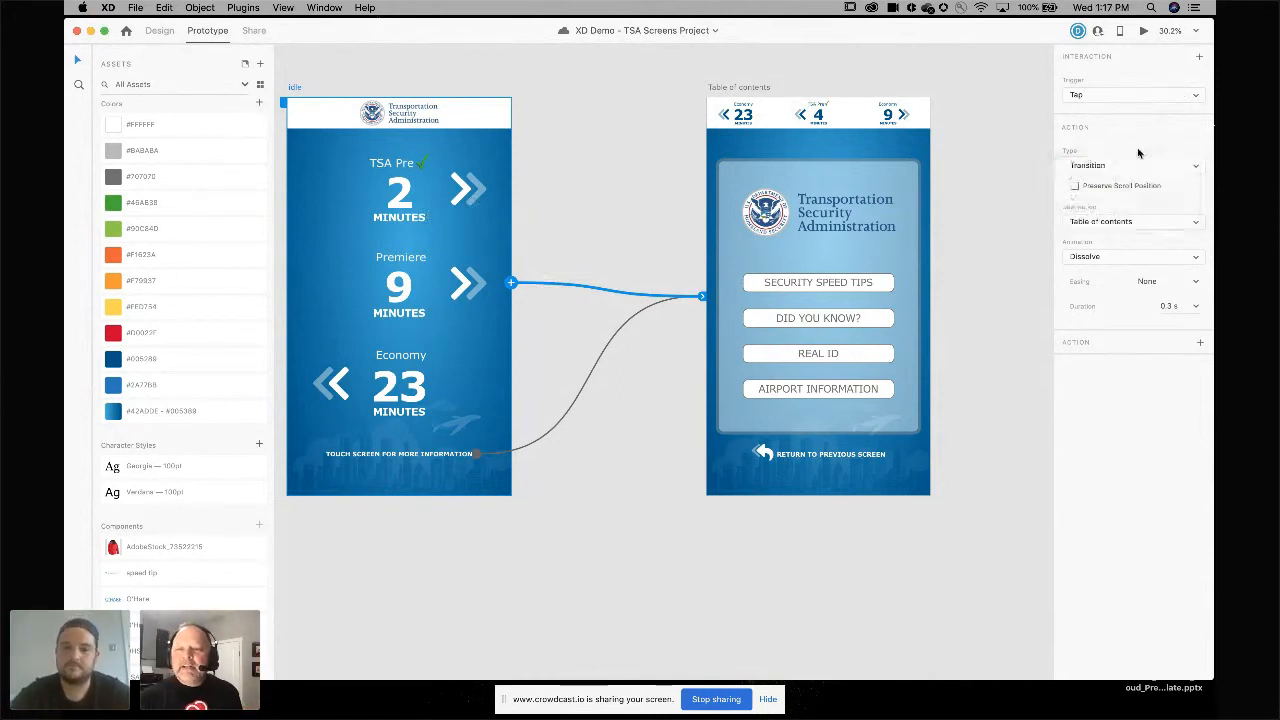
pyautogui.click(1150, 223)
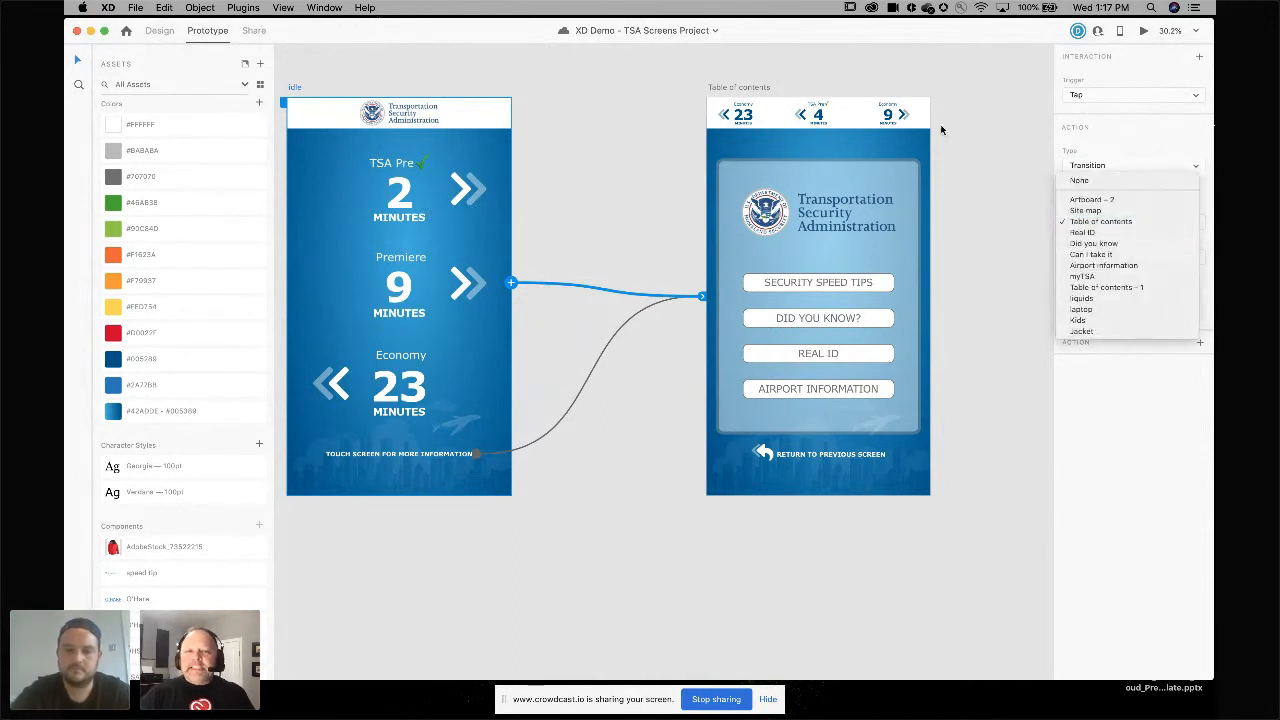
pyautogui.press('Escape')
# Pan around the document to review the screen artboards and the airport kiosk mockups.
pyautogui.click(716, 89)
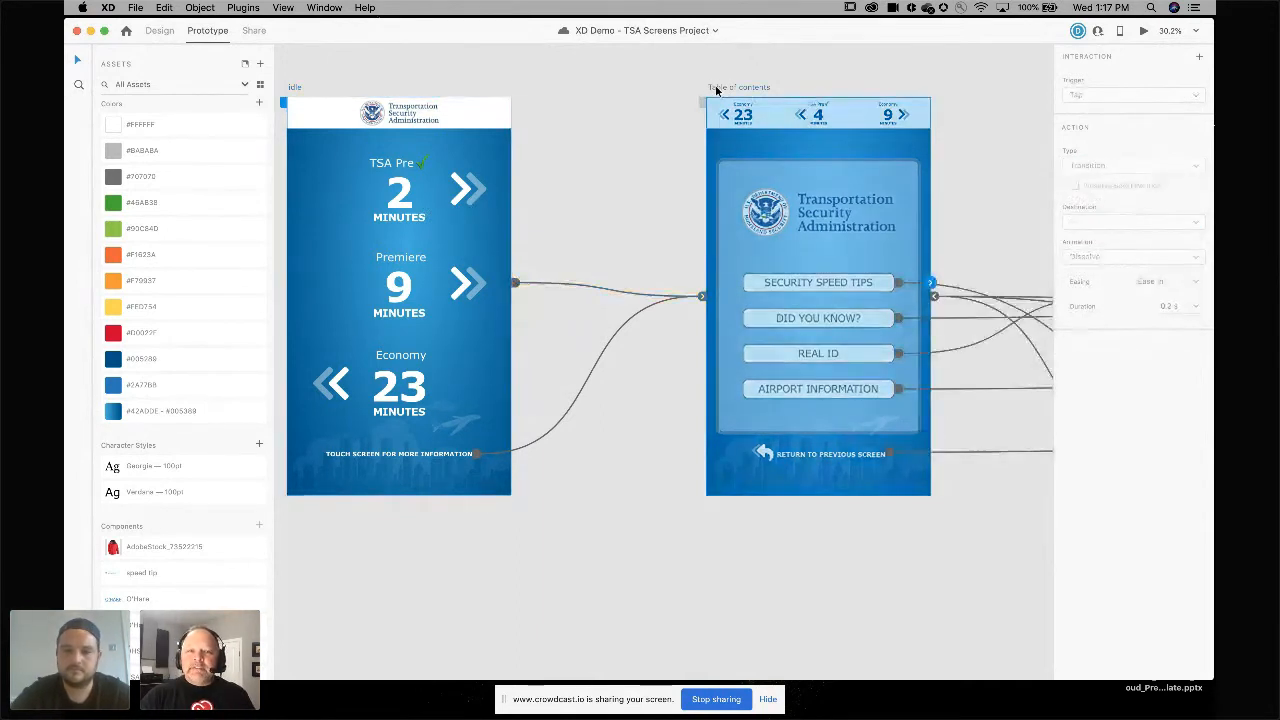
pyautogui.click(722, 76)
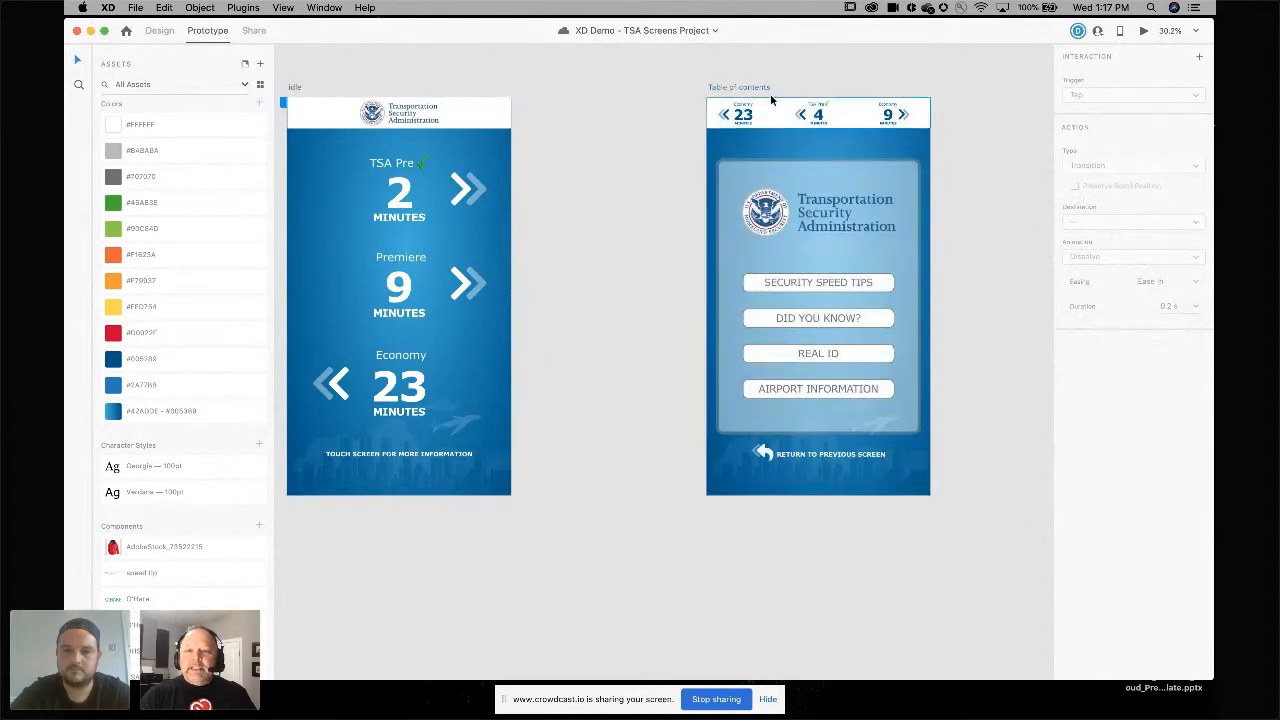
pyautogui.hscroll(1, 763, 90)
pyautogui.hscroll(10, 761, 89)
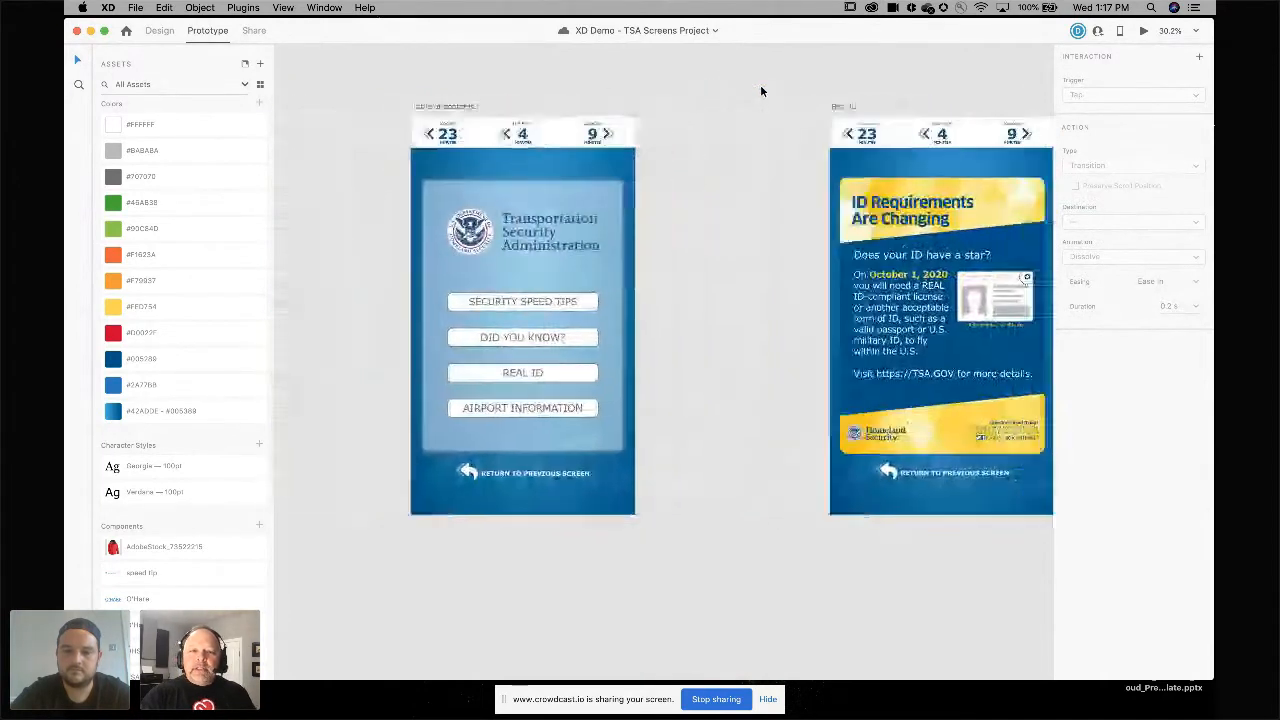
pyautogui.hscroll(-12, 760, 91)
pyautogui.scroll(15, 760, 91)
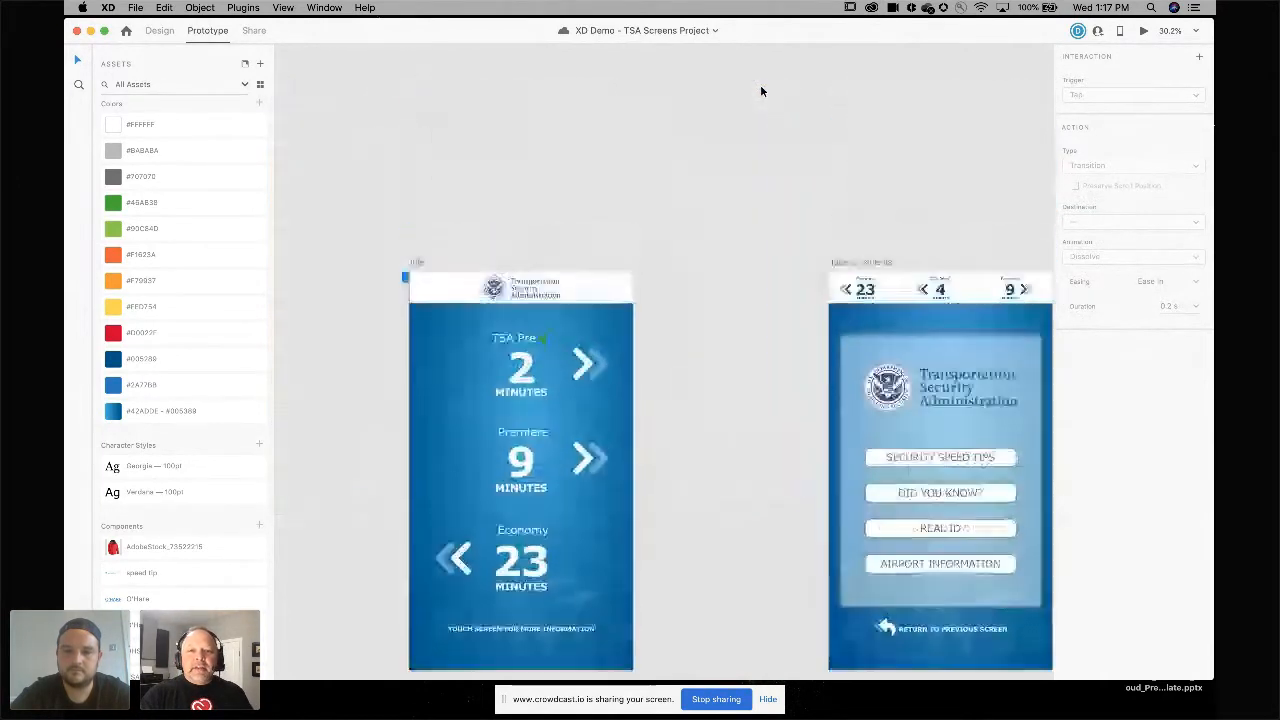
pyautogui.scroll(-5, 760, 91)
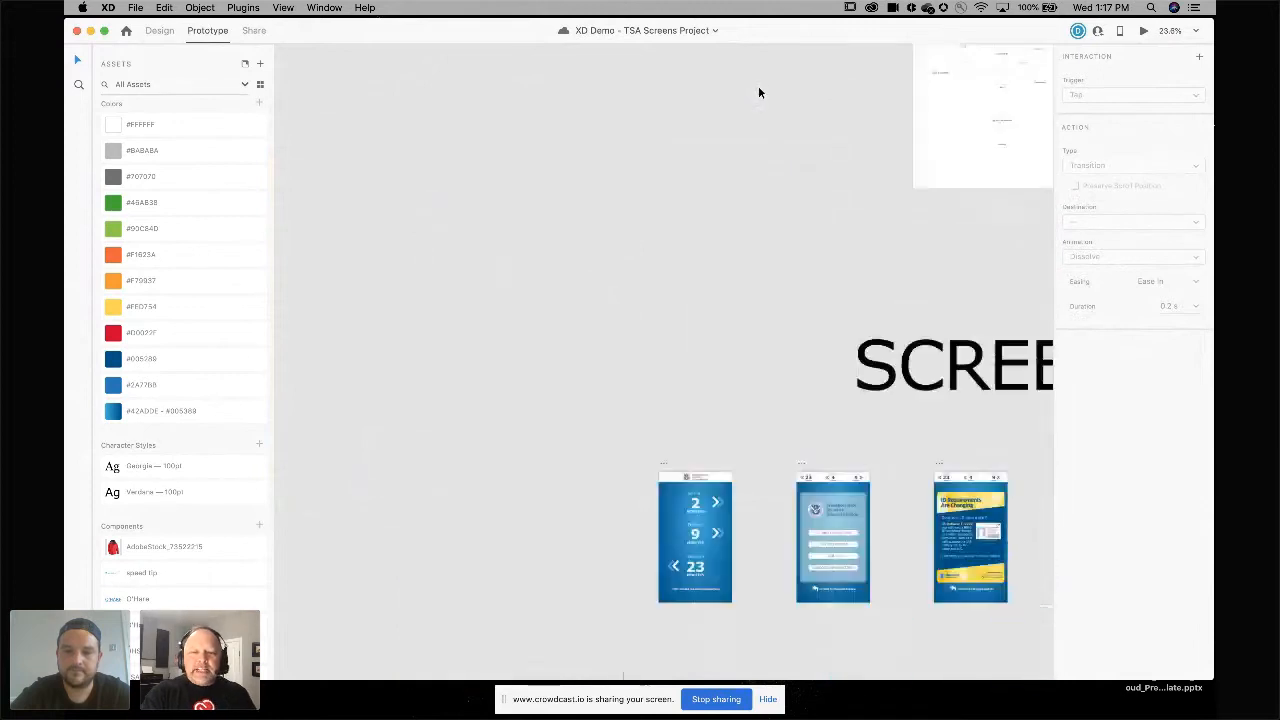
pyautogui.scroll(10, 758, 92)
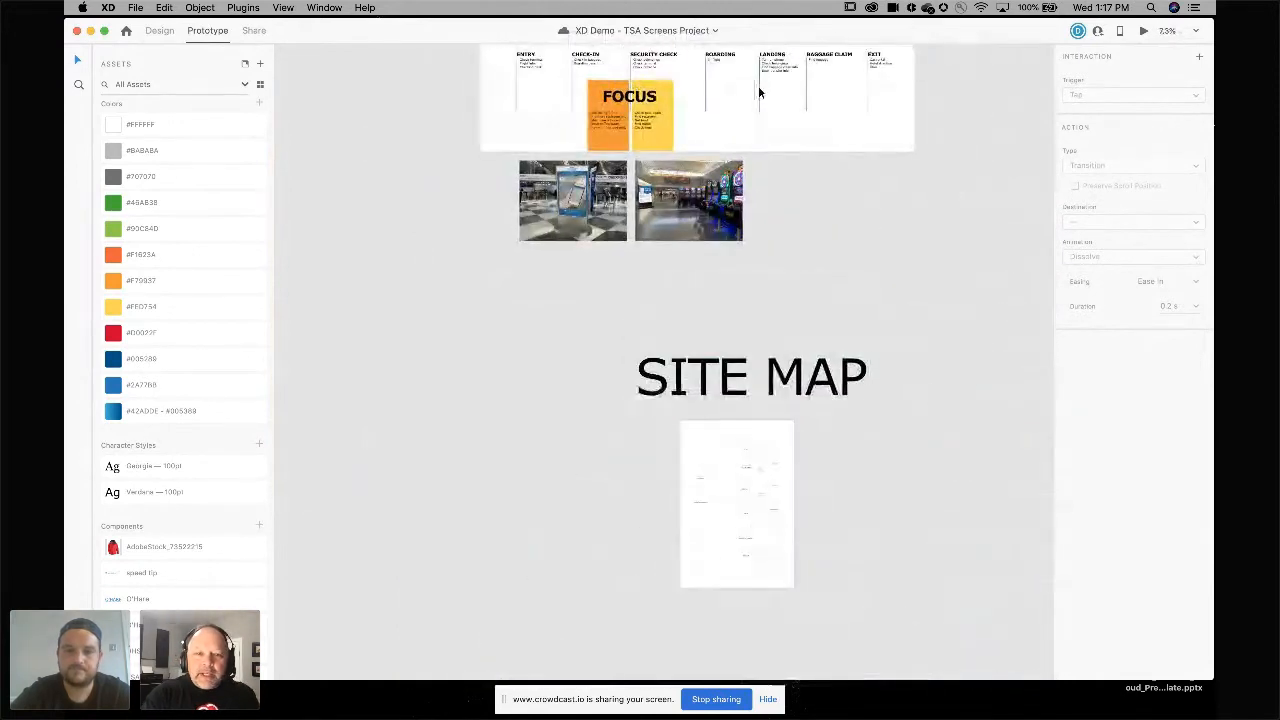
pyautogui.scroll(10, 514, 234)
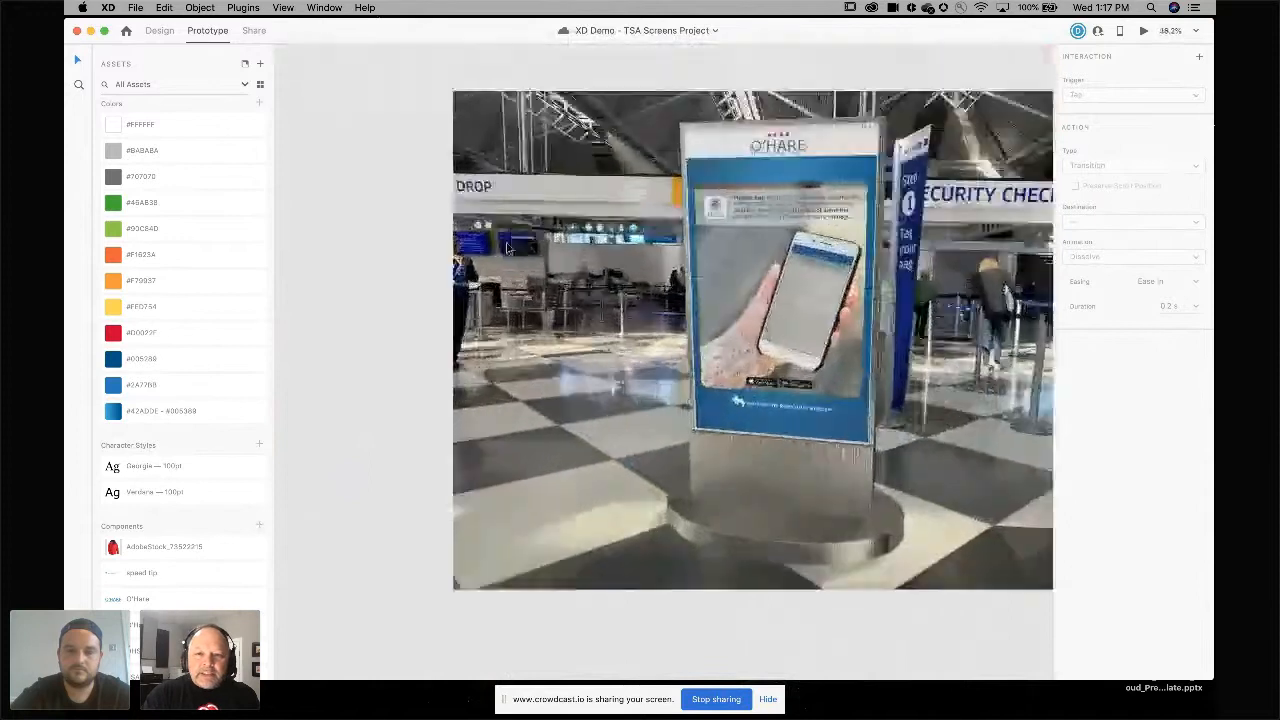
pyautogui.hscroll(1, 508, 248)
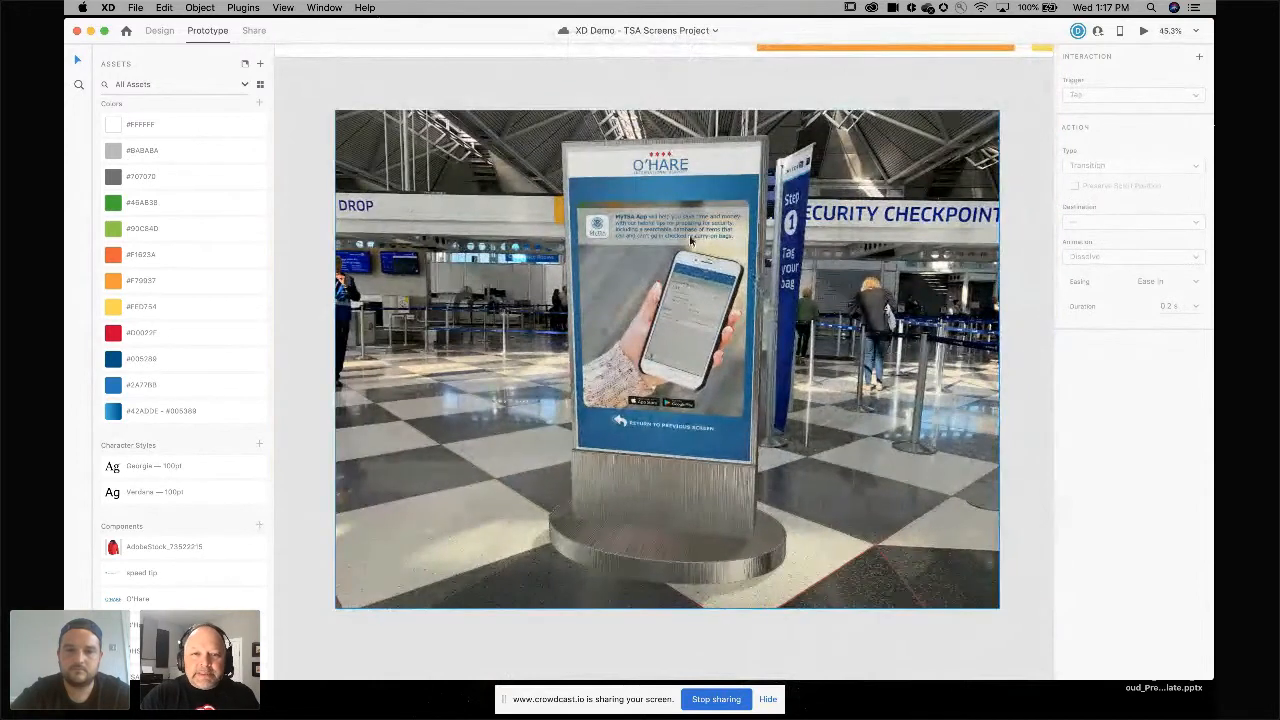
pyautogui.hscroll(10, 645, 355)
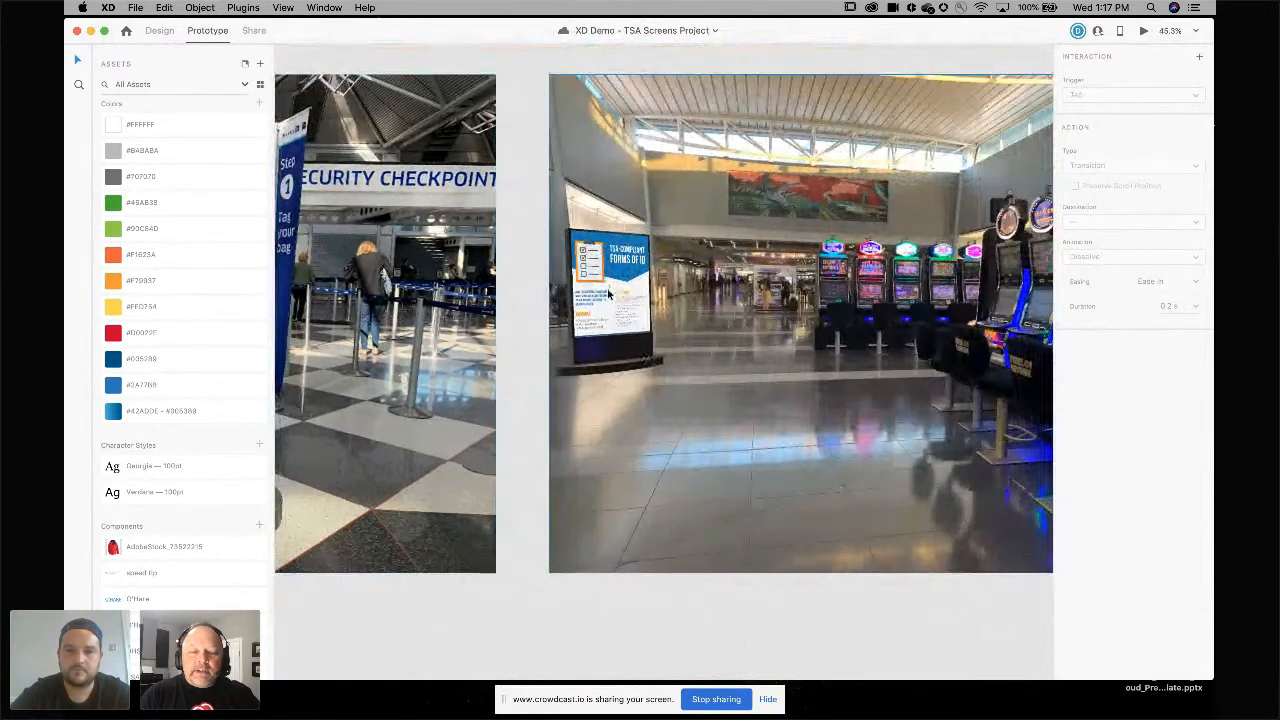
pyautogui.scroll(-3, 607, 292)
pyautogui.scroll(-10, 607, 293)
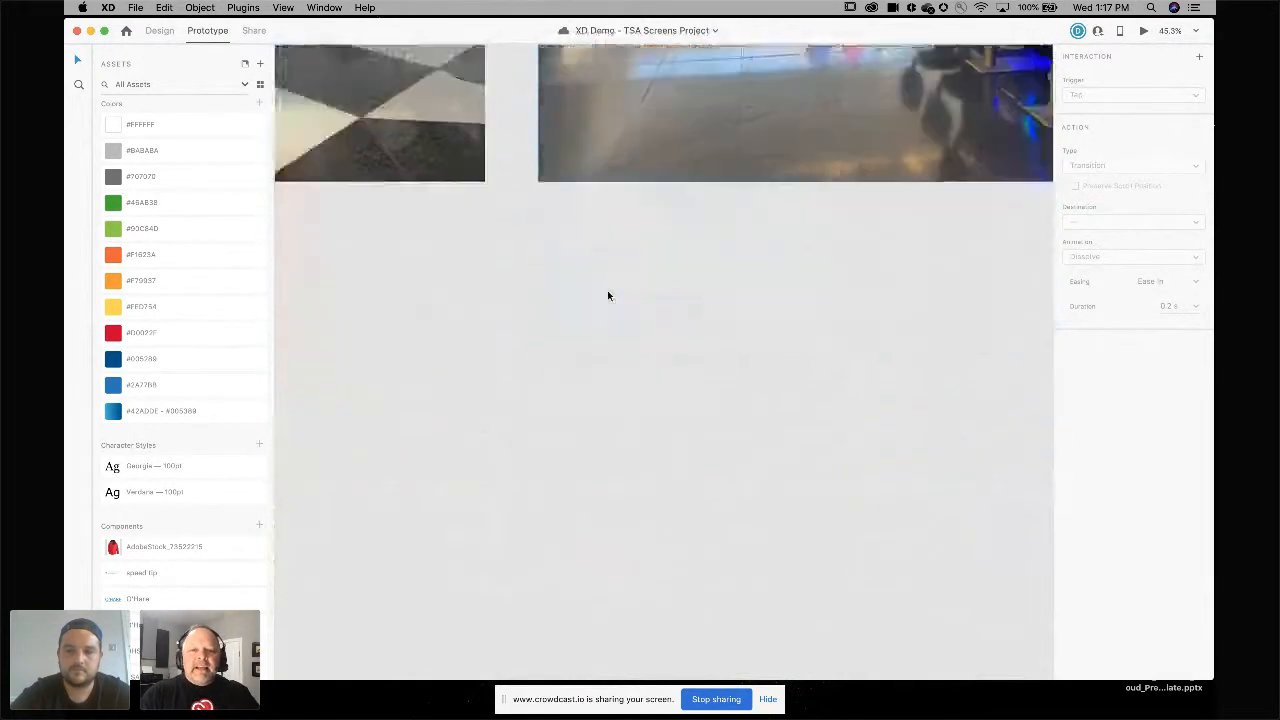
pyautogui.scroll(-15, 606, 290)
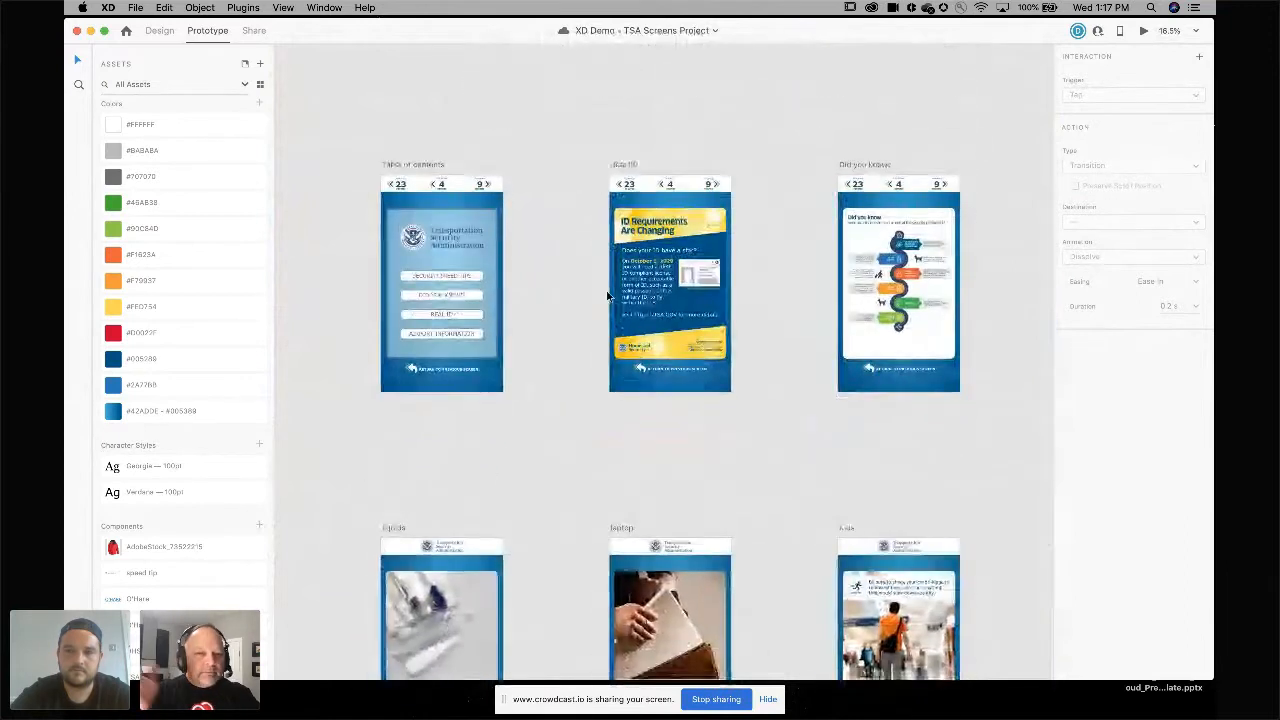
pyautogui.scroll(1, 610, 284)
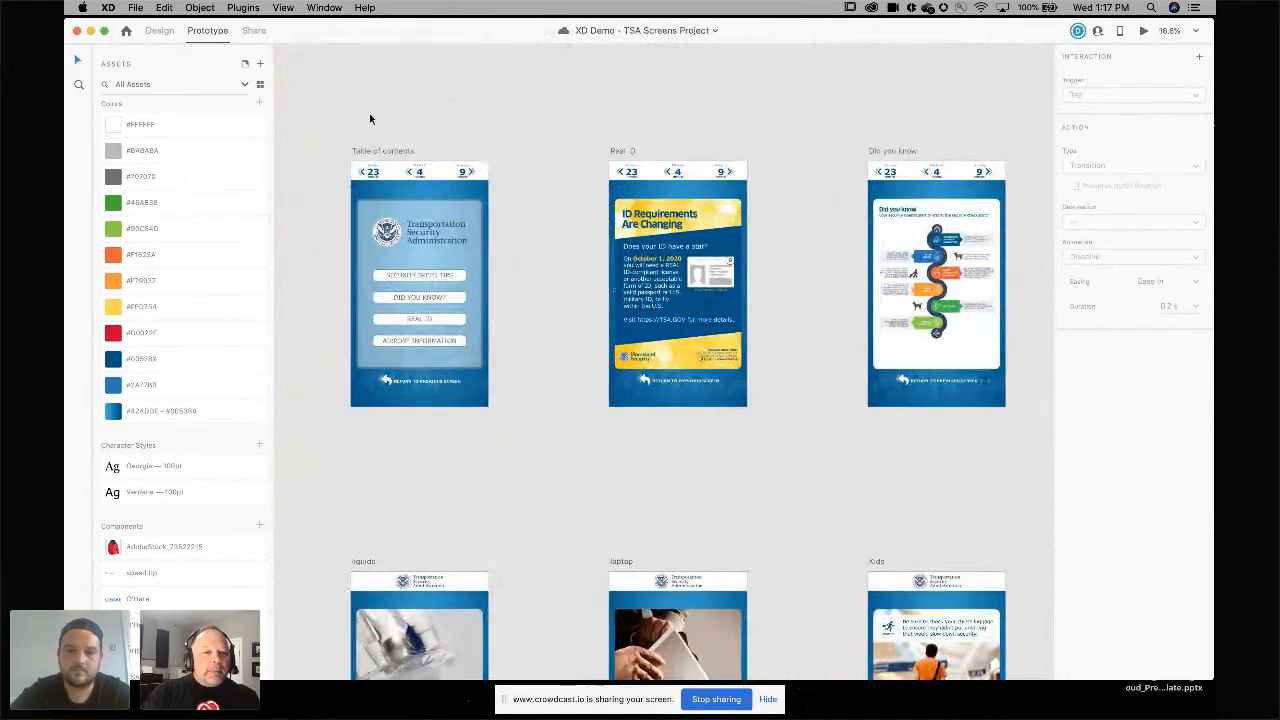
# Select the Table of contents, Real ID and Idle artboards to inspect their prototype wires.
pyautogui.click(425, 204)
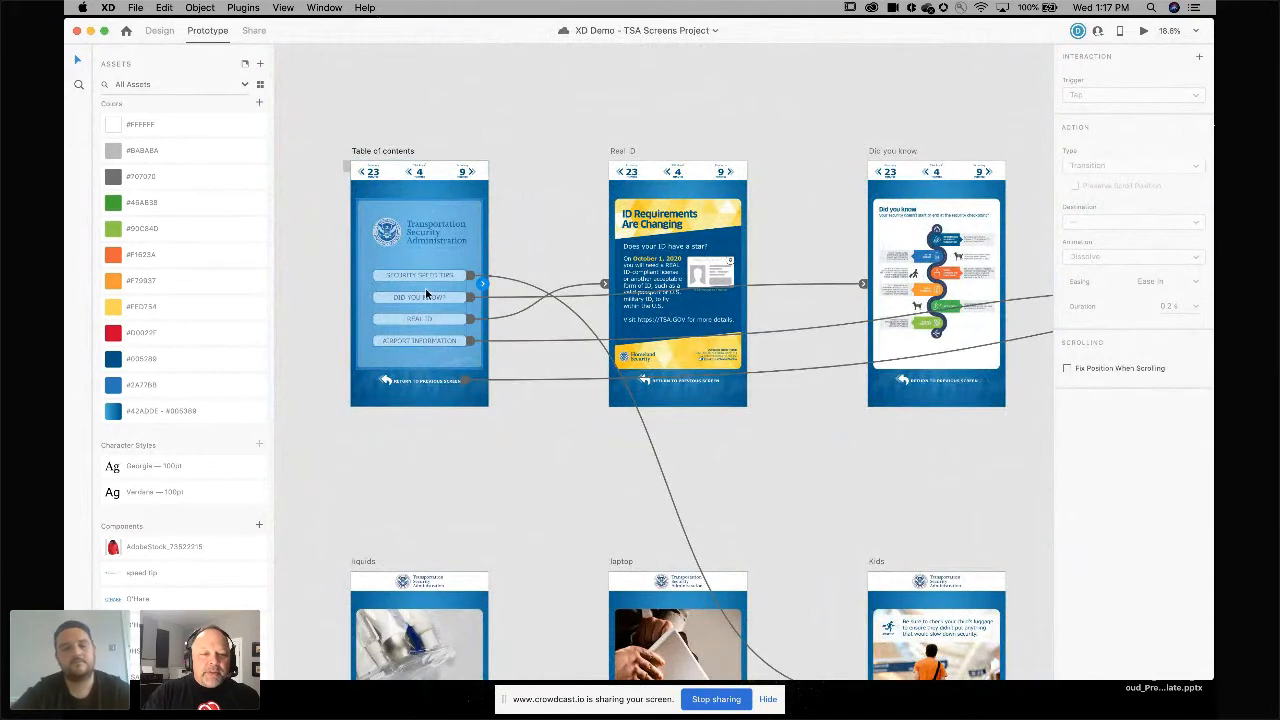
pyautogui.scroll(-3, 430, 292)
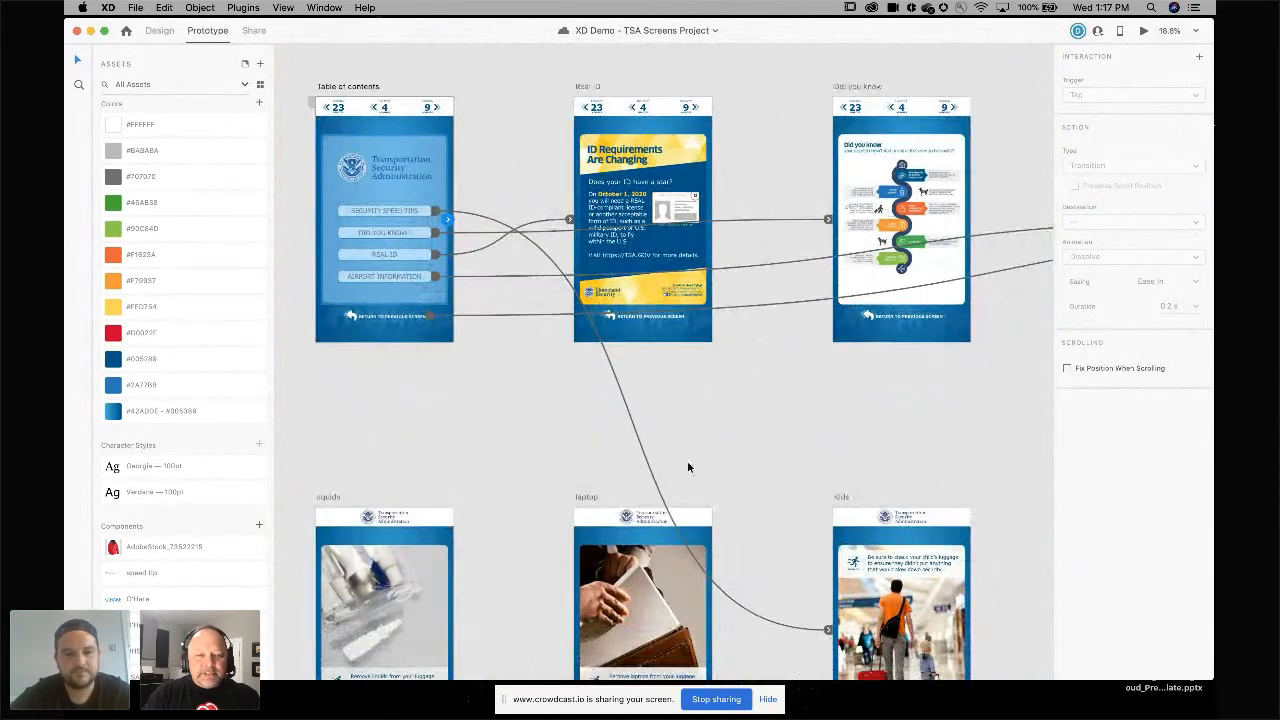
pyautogui.click(673, 253)
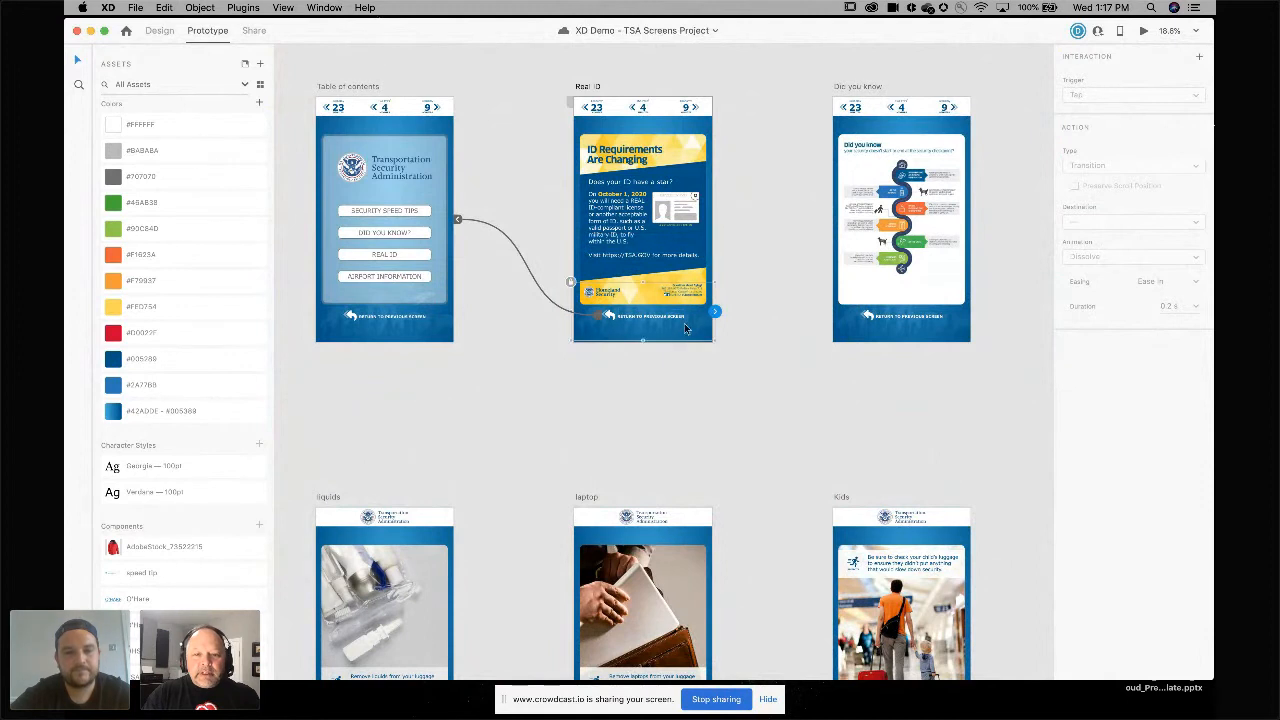
pyautogui.hscroll(2, 743, 308)
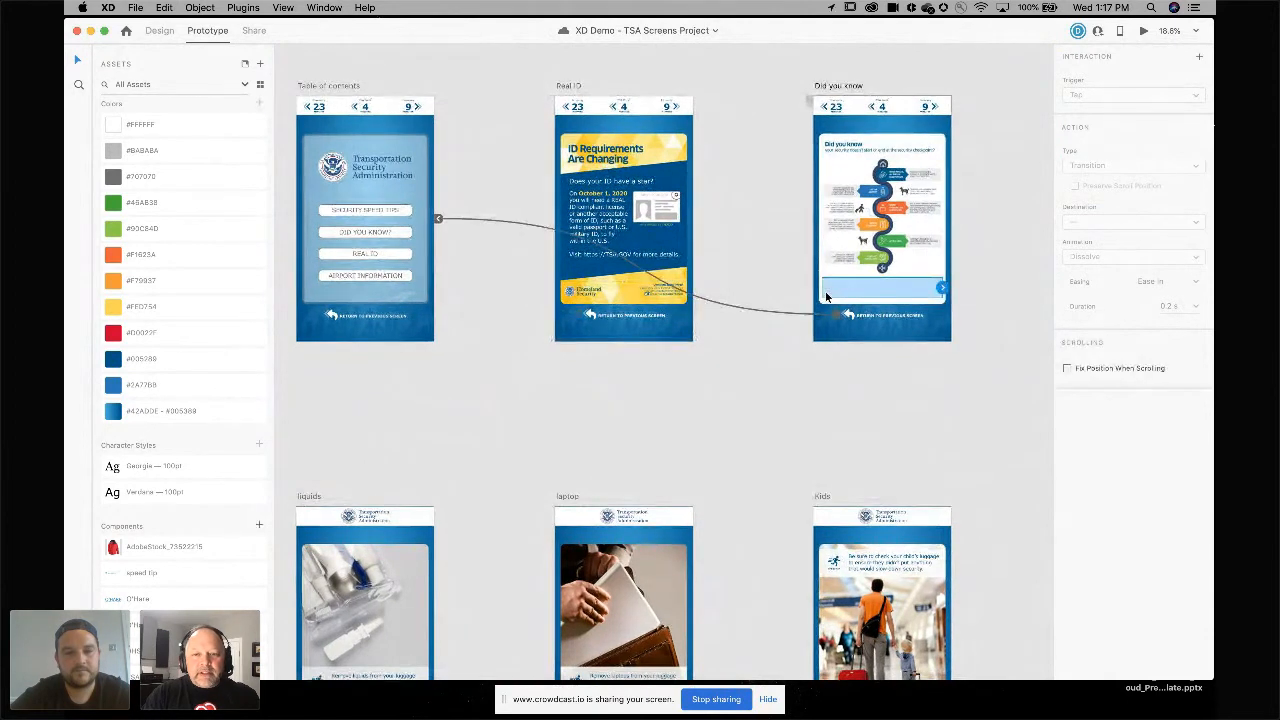
pyautogui.hscroll(2, 889, 320)
pyautogui.hscroll(5, 893, 325)
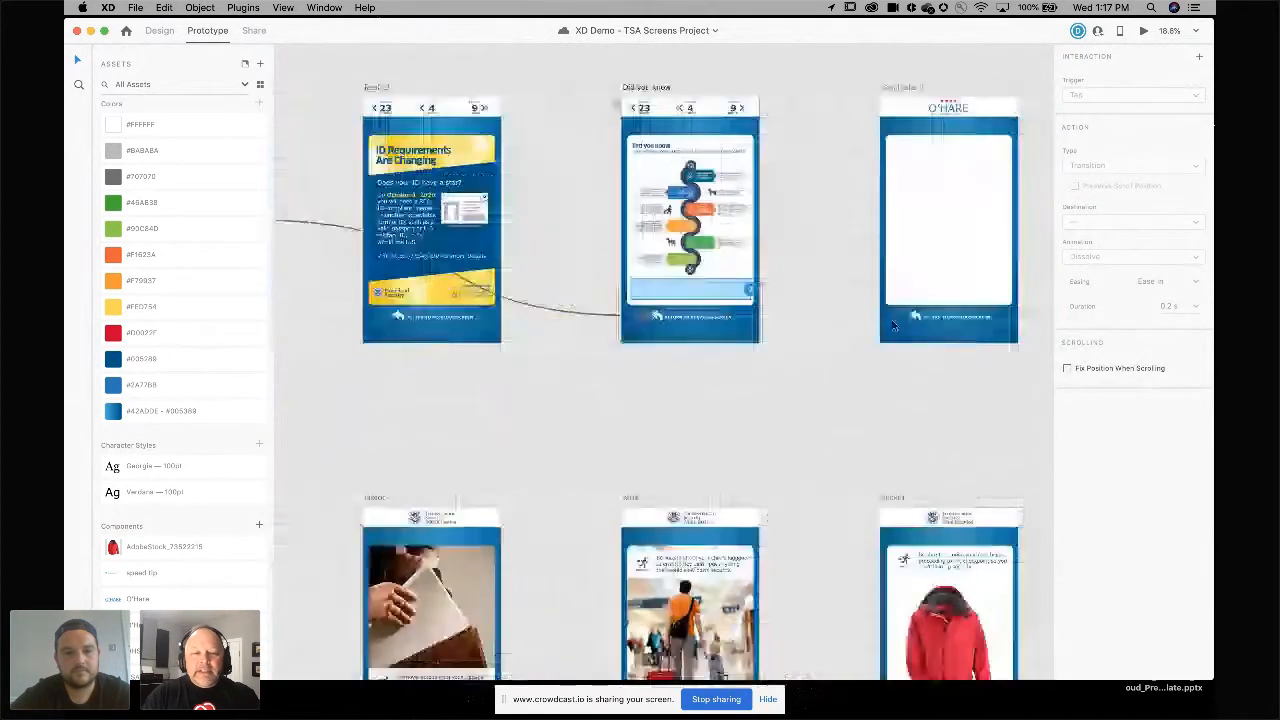
pyautogui.hscroll(-12, 900, 300)
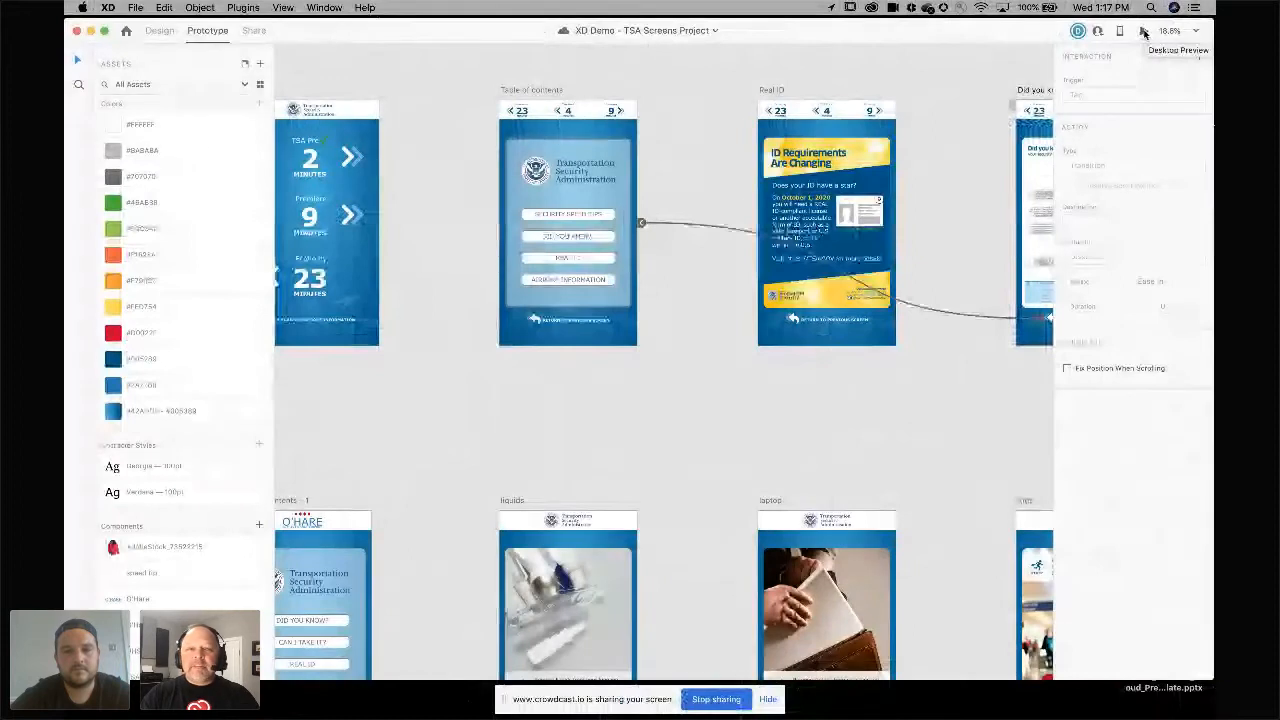
pyautogui.hscroll(-4, 425, 138)
pyautogui.click(425, 138)
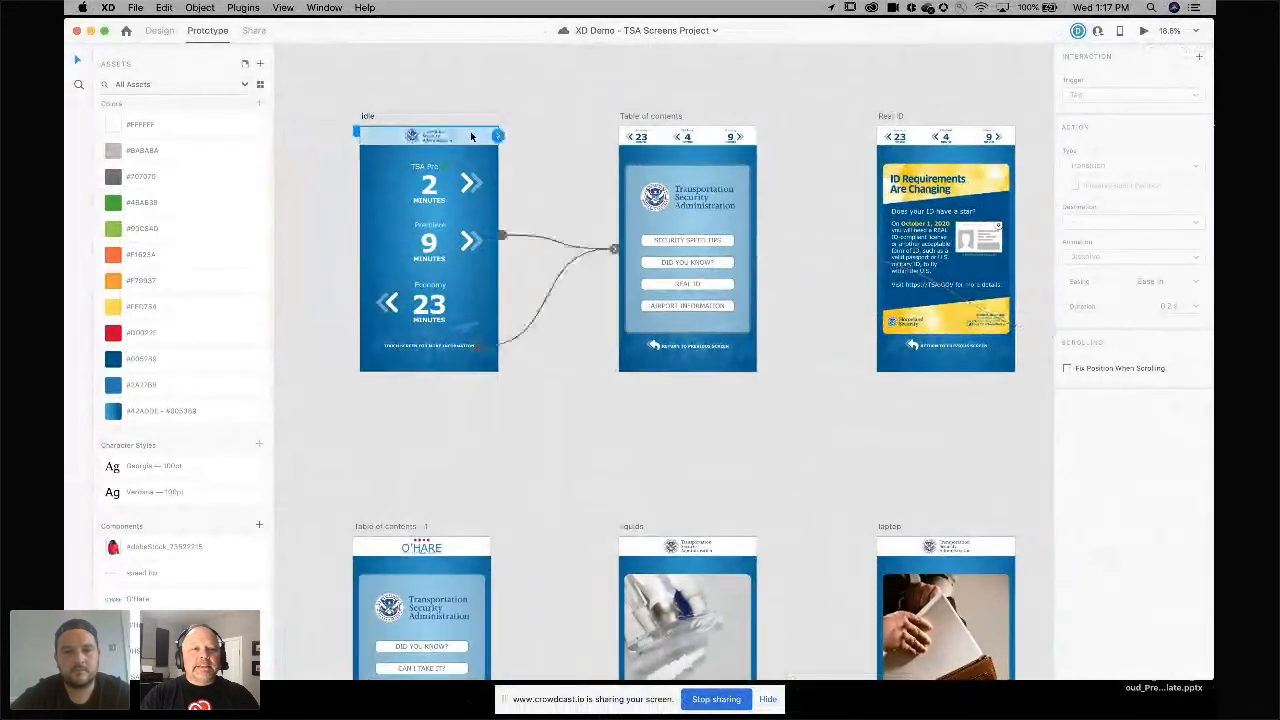
# Preview the prototype, stepping from Idle to Table of contents, Did you know and Airport information and back, then close it.
pyautogui.click(1144, 31)
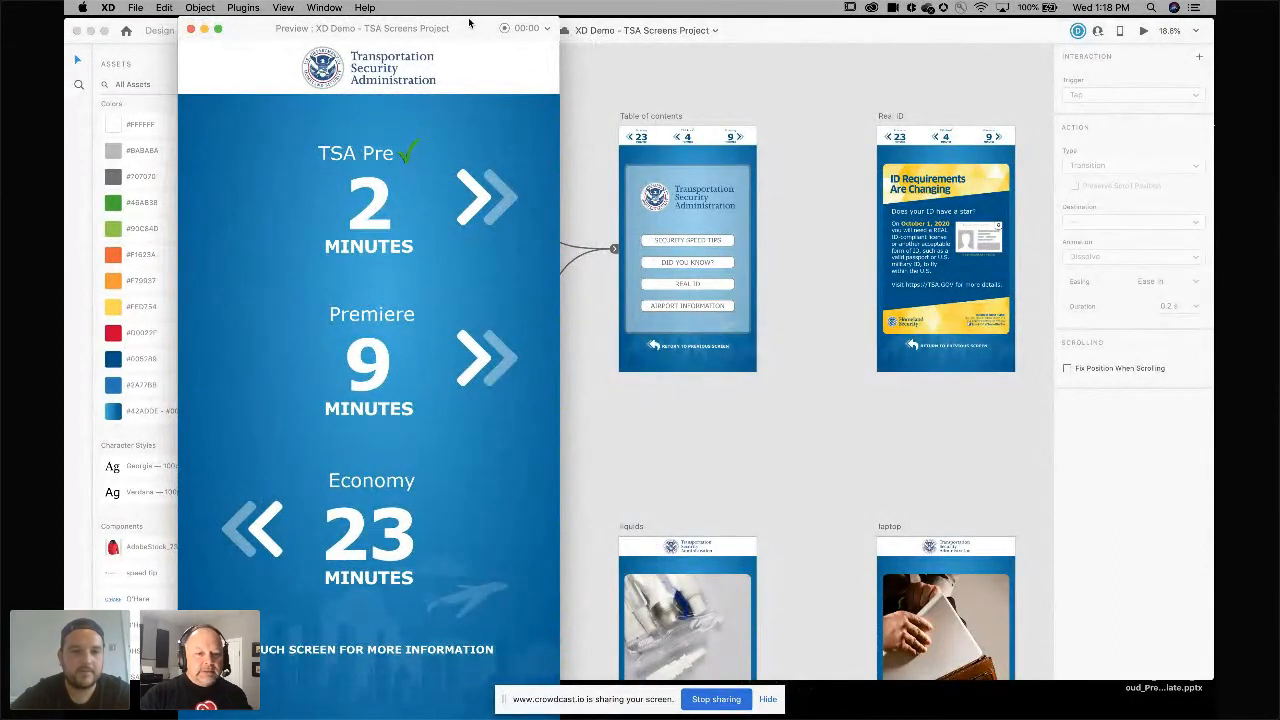
pyautogui.click(505, 305)
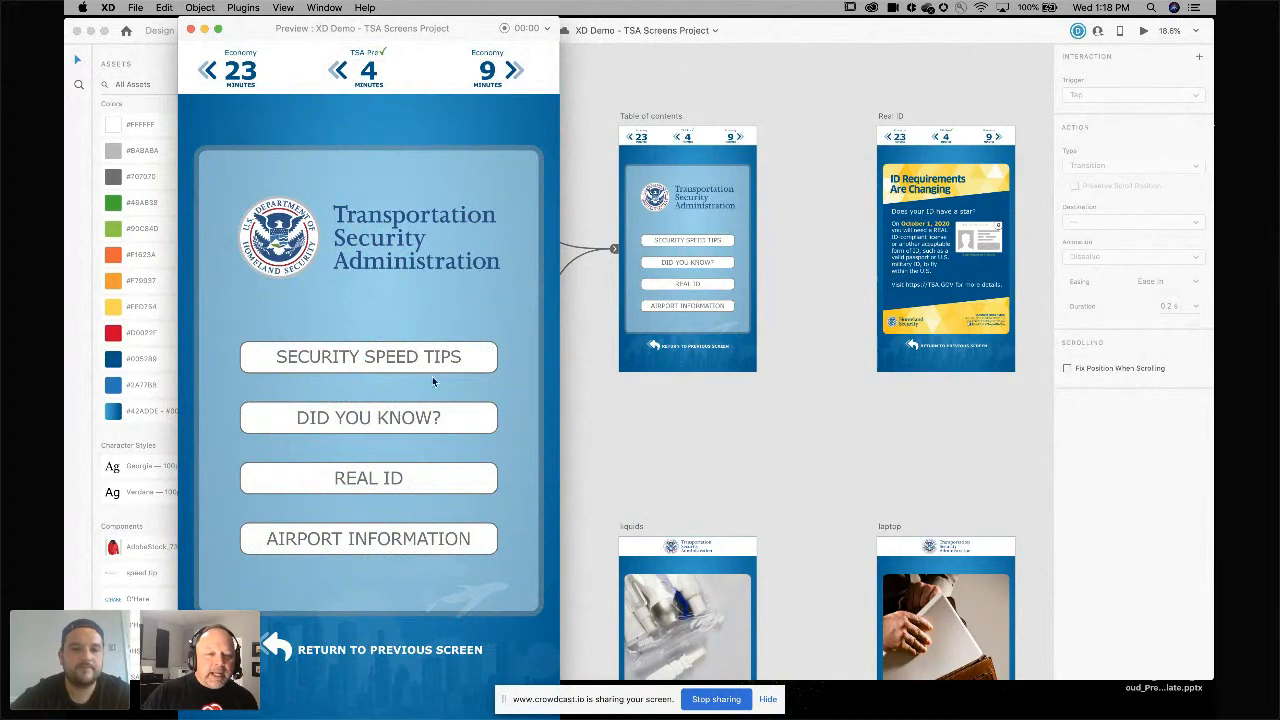
pyautogui.click(446, 427)
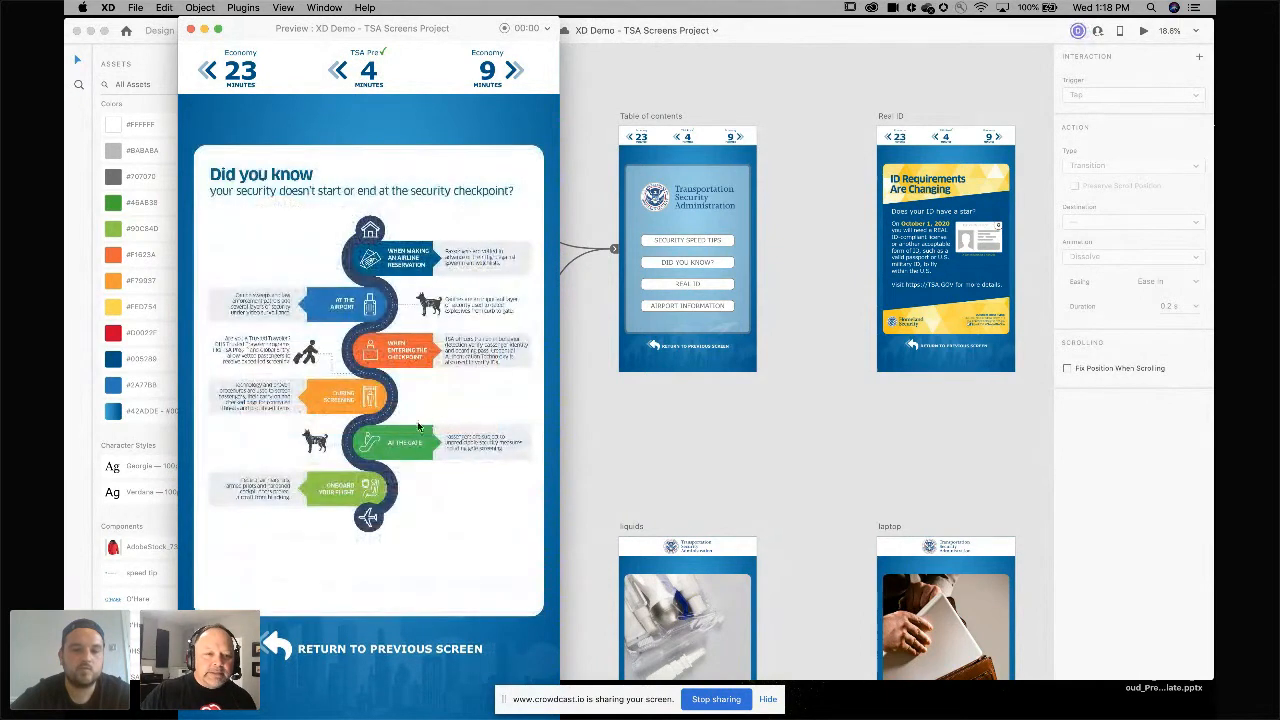
pyautogui.click(372, 649)
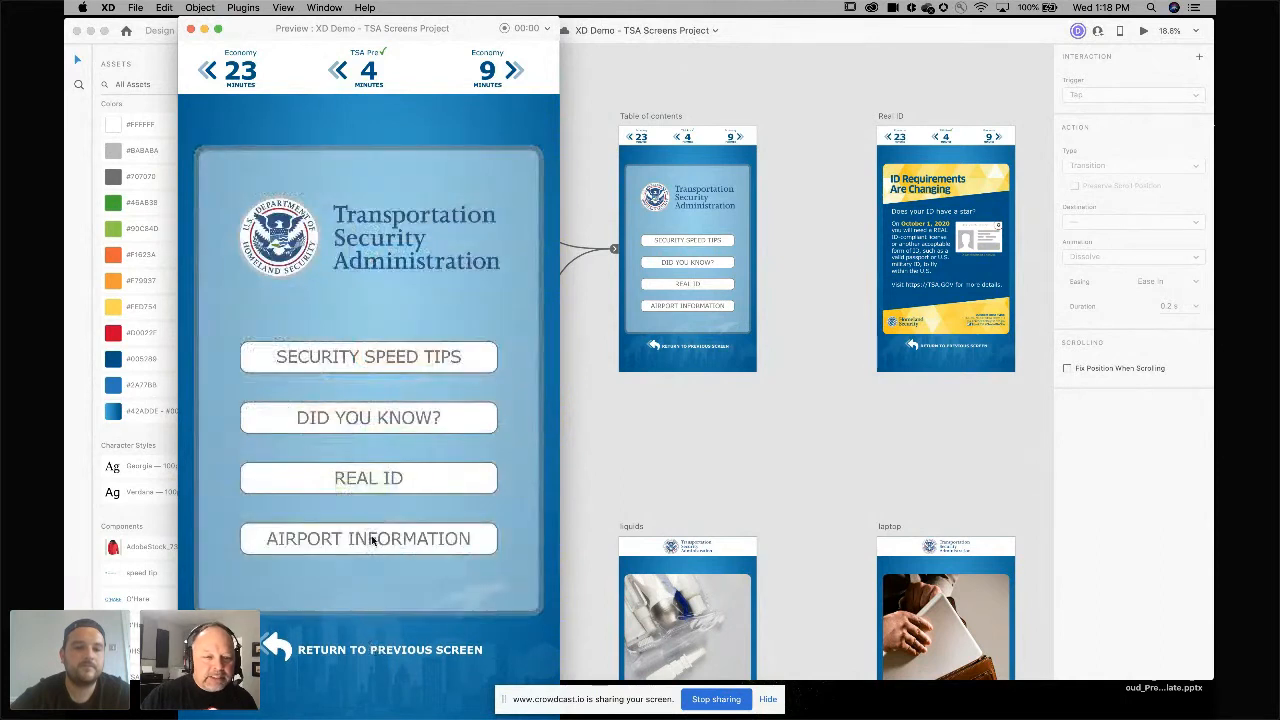
pyautogui.click(371, 537)
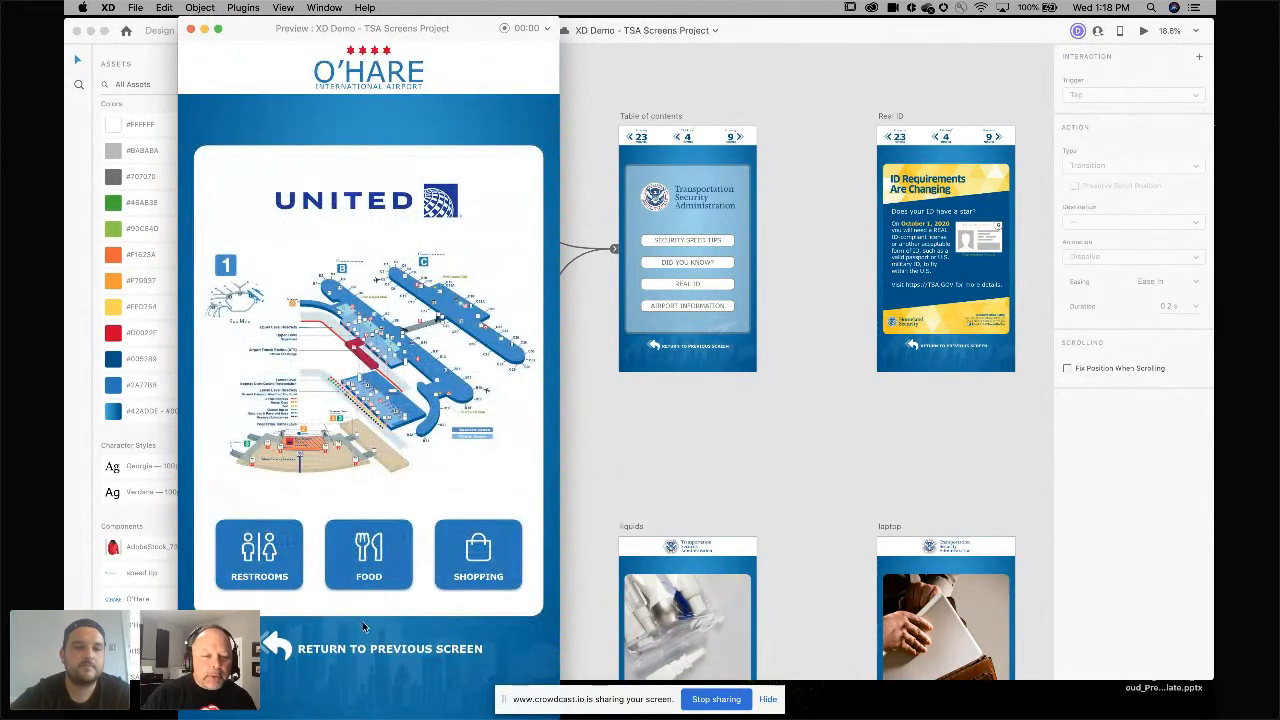
pyautogui.click(365, 649)
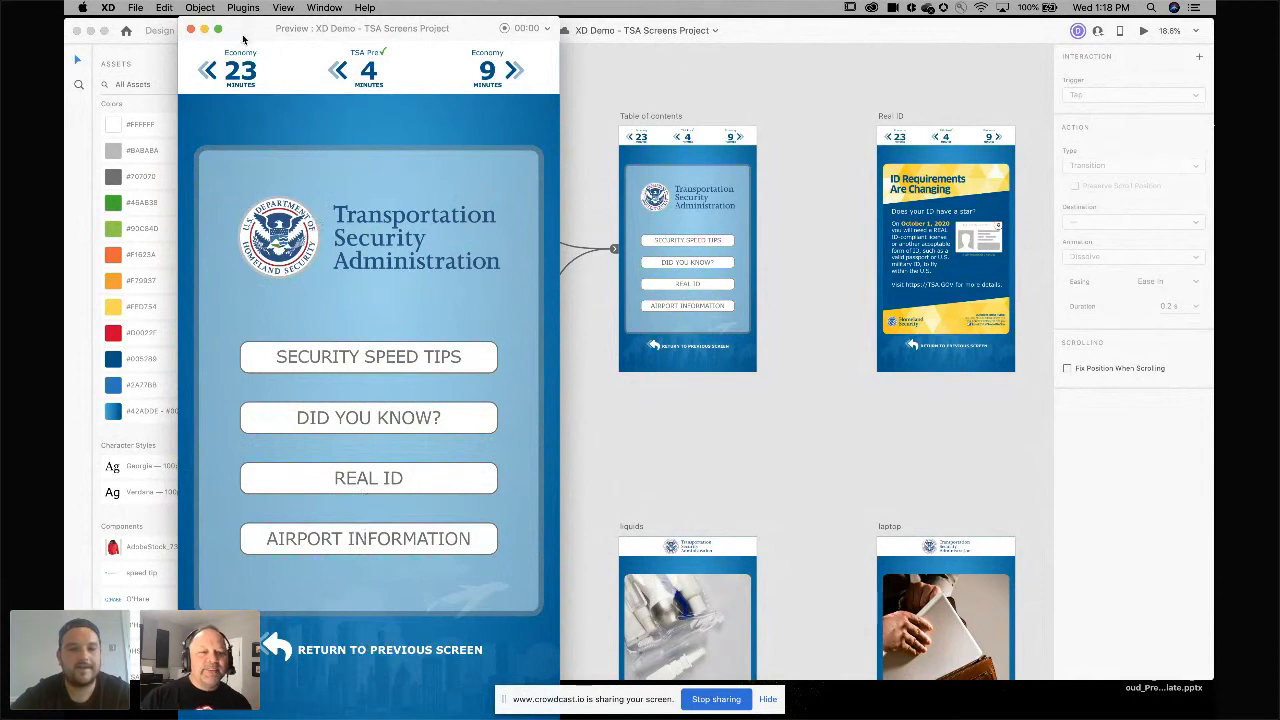
pyautogui.click(191, 32)
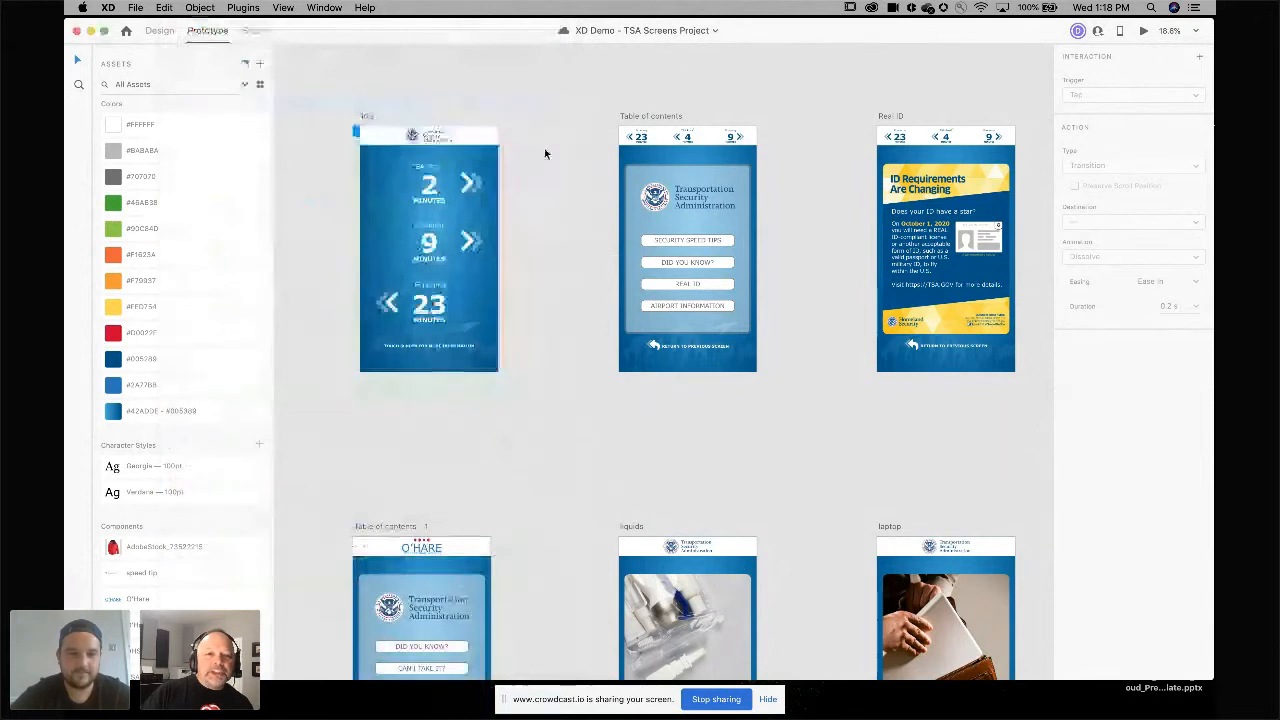
# Switch to Share mode and create a new shared link for the project.
pyautogui.hscroll(2, 545, 154)
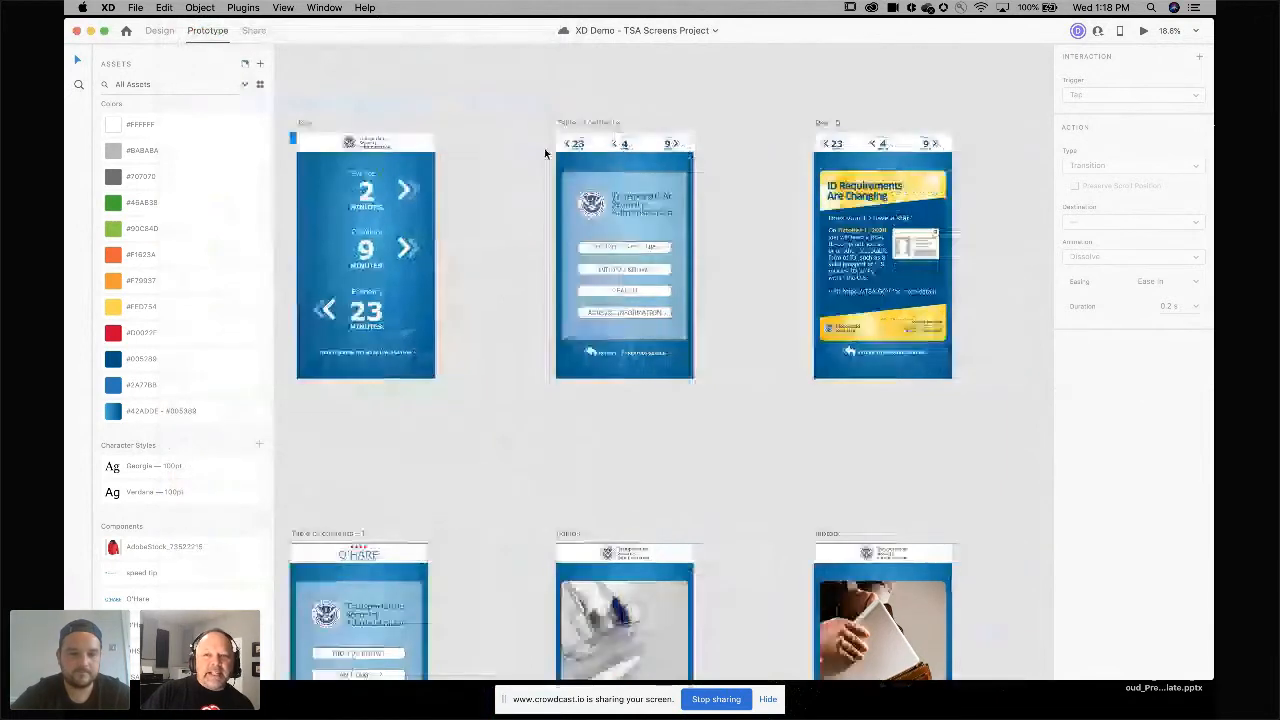
pyautogui.hscroll(1, 545, 154)
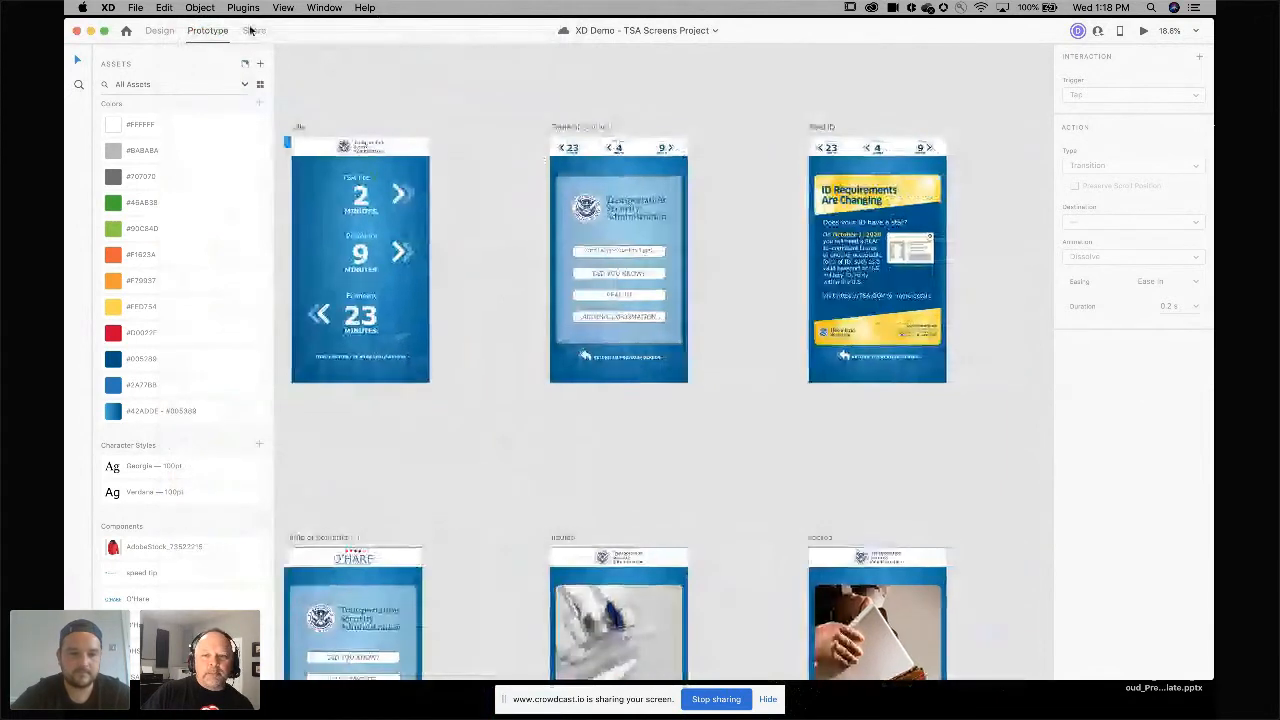
pyautogui.click(253, 30)
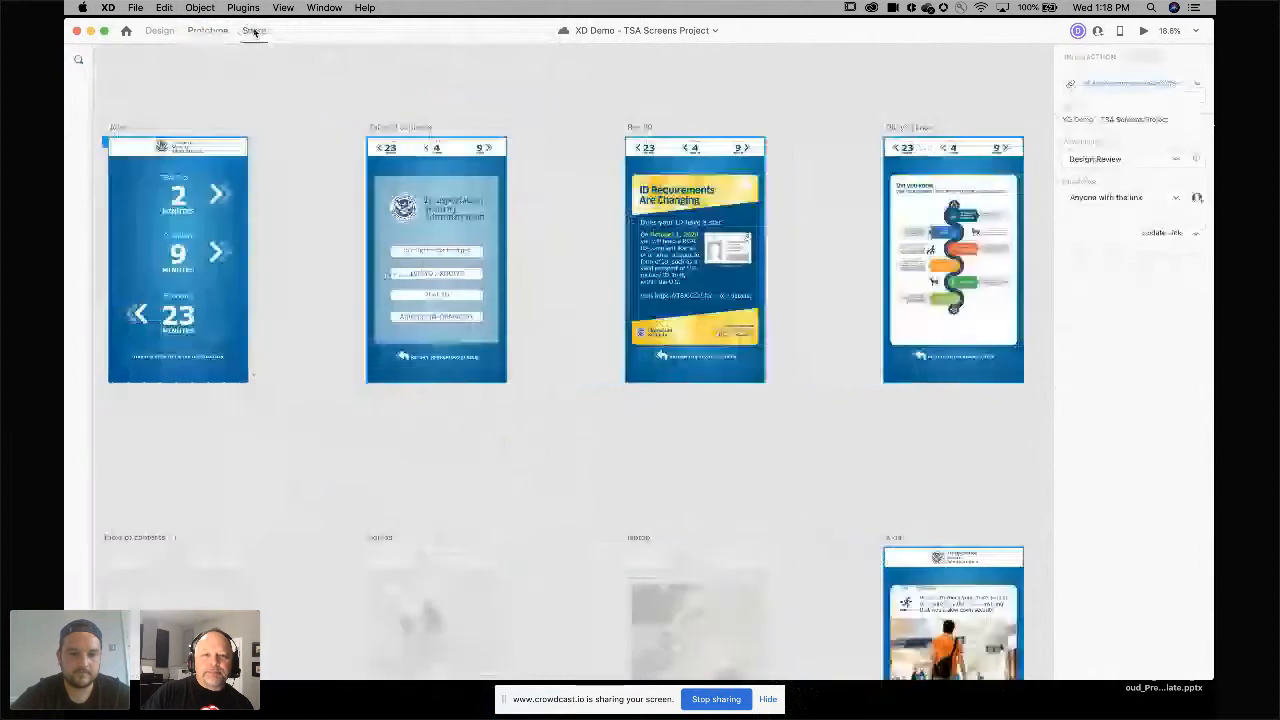
pyautogui.click(1199, 83)
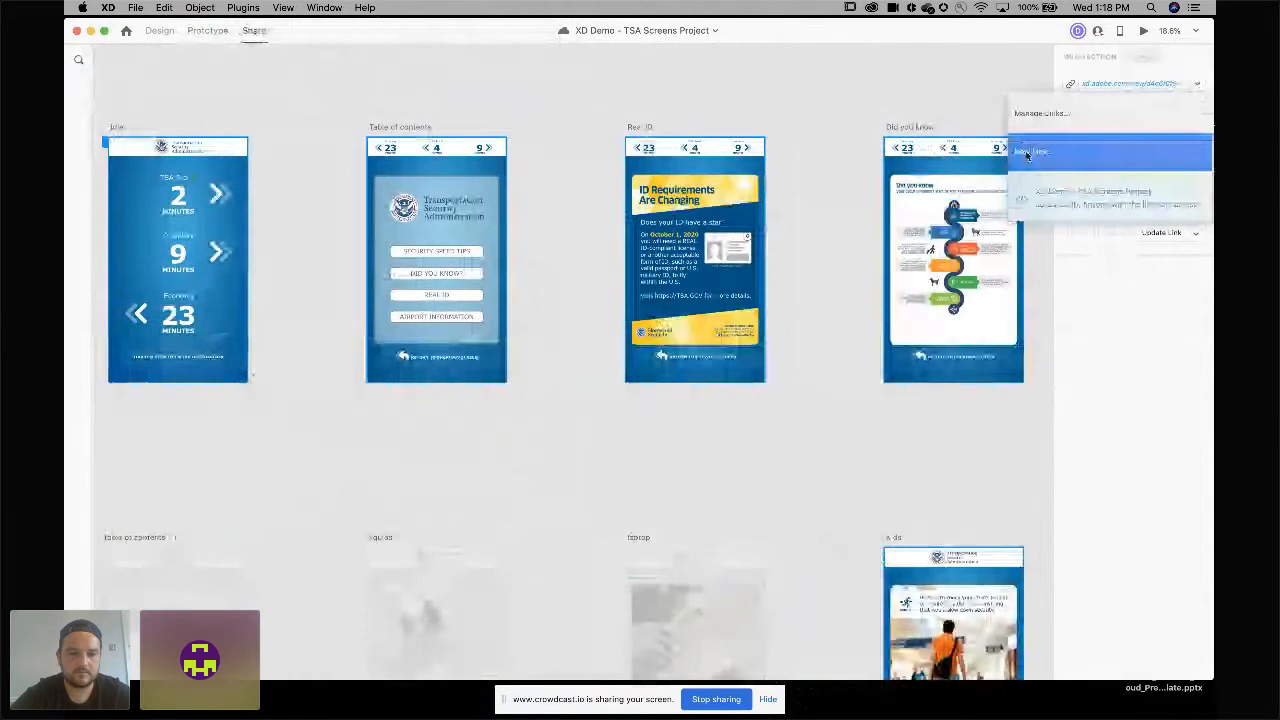
pyautogui.click(1027, 152)
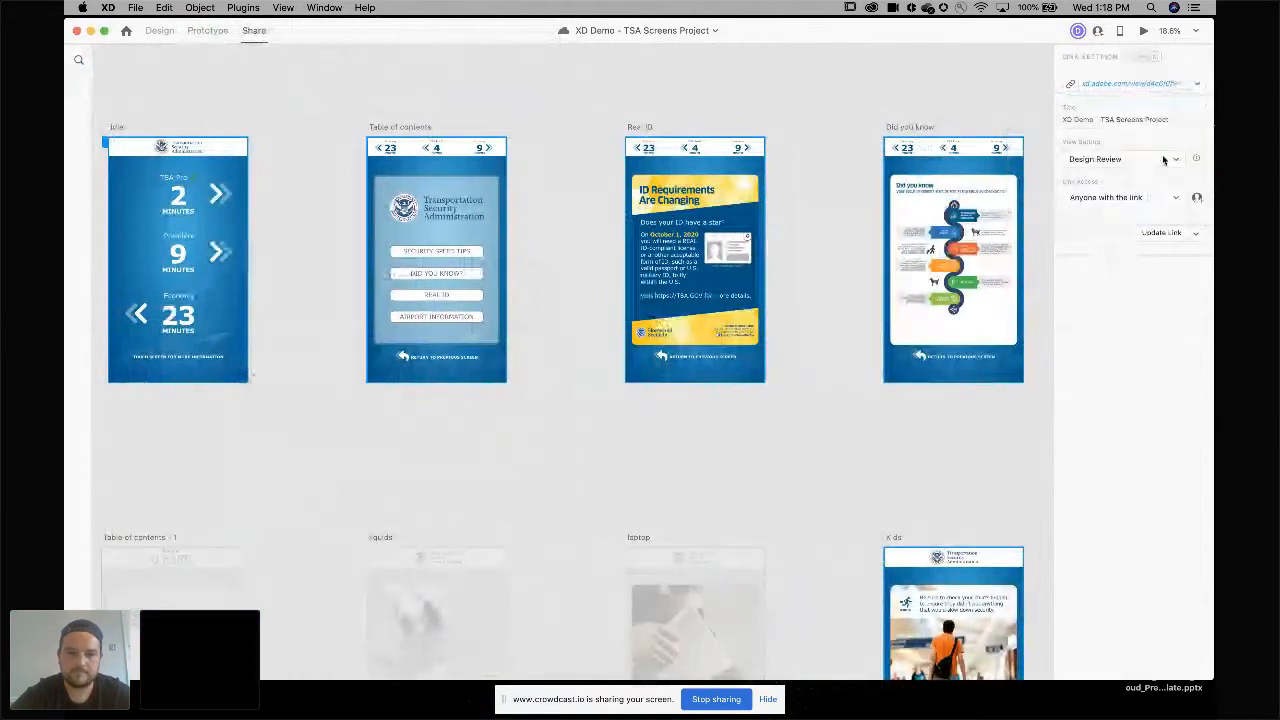
# Review the view setting options and set the shared link's view setting to Development.
pyautogui.moveTo(1196, 159)
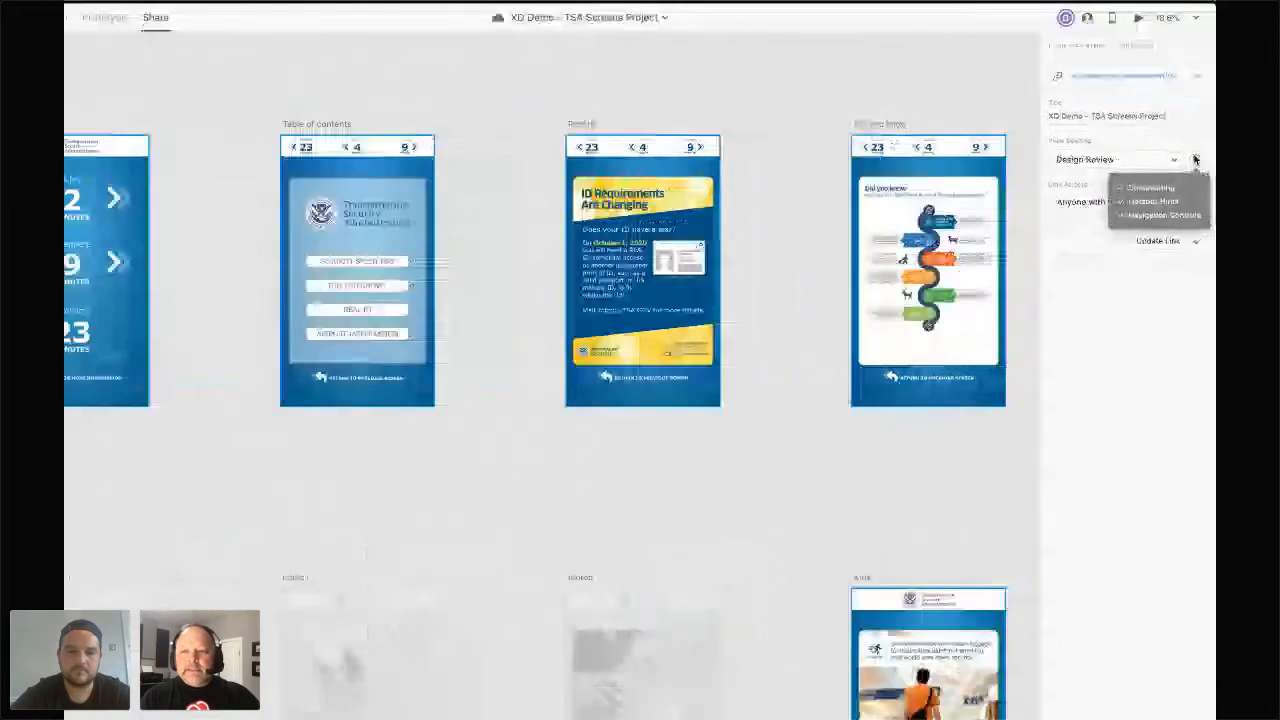
pyautogui.click(1194, 159)
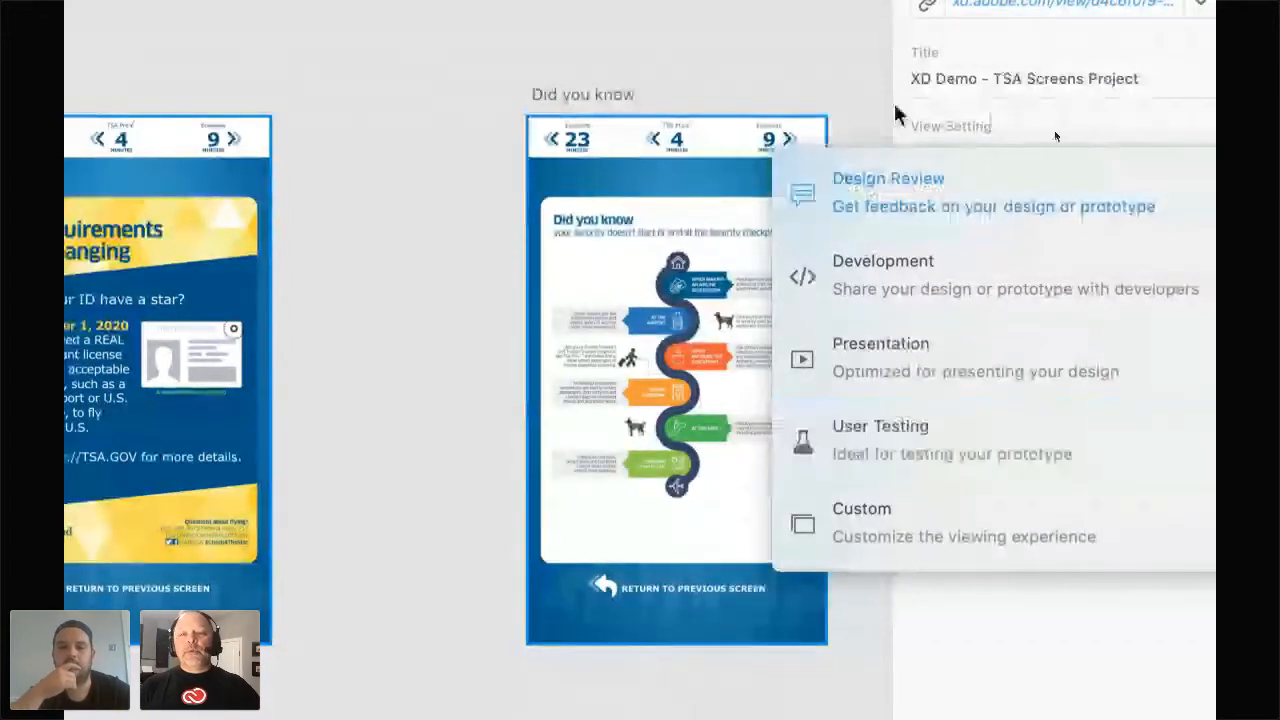
pyautogui.click(864, 108)
pyautogui.moveTo(1199, 161)
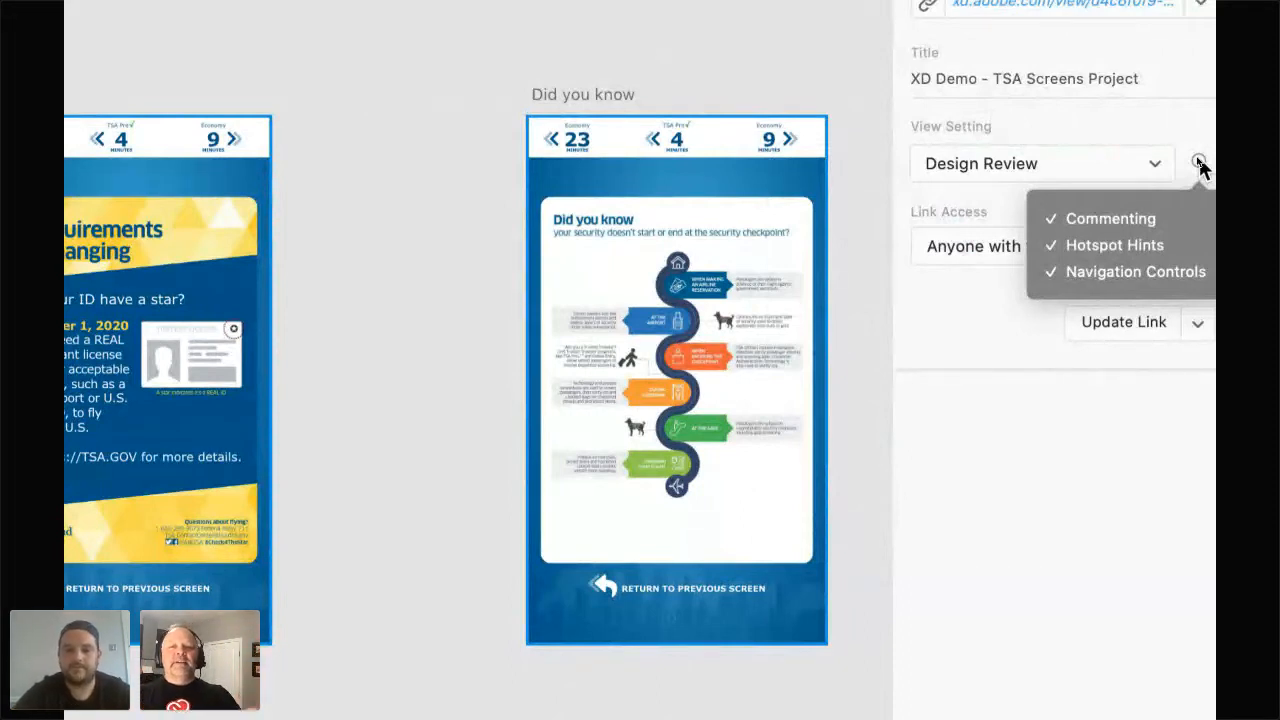
pyautogui.click(1150, 164)
pyautogui.click(1058, 260)
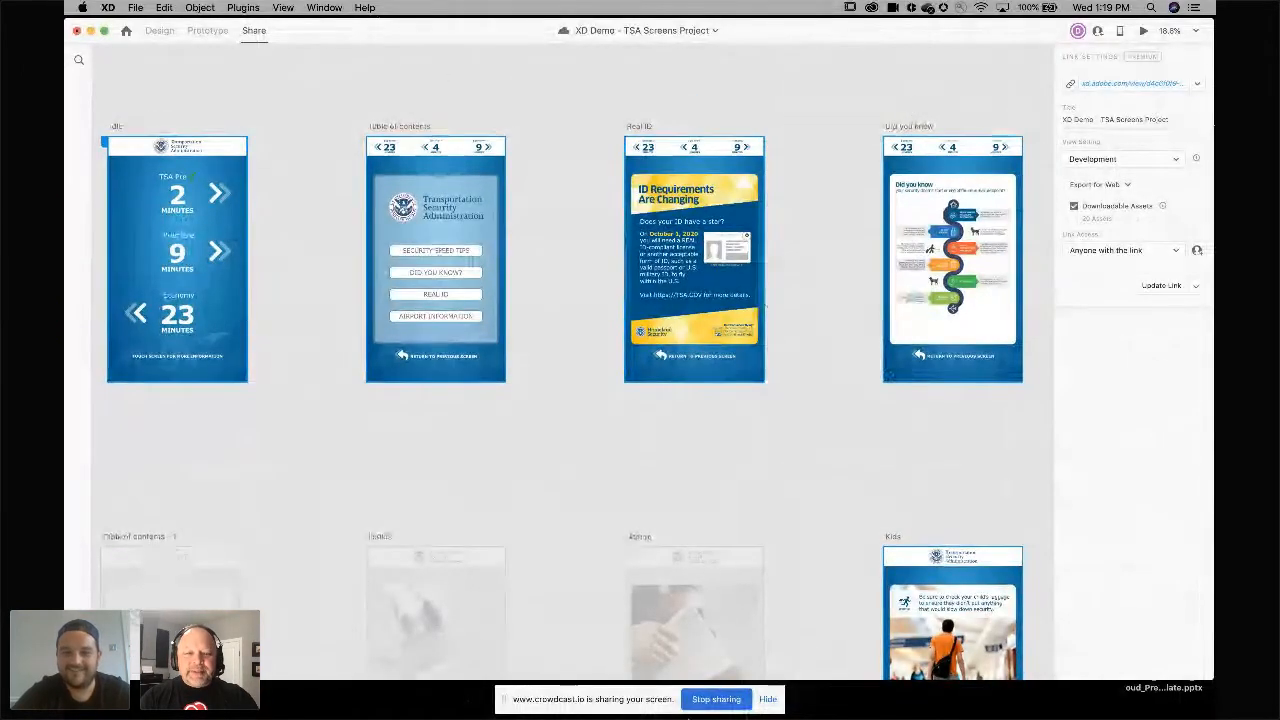
pyautogui.moveTo(690, 710)
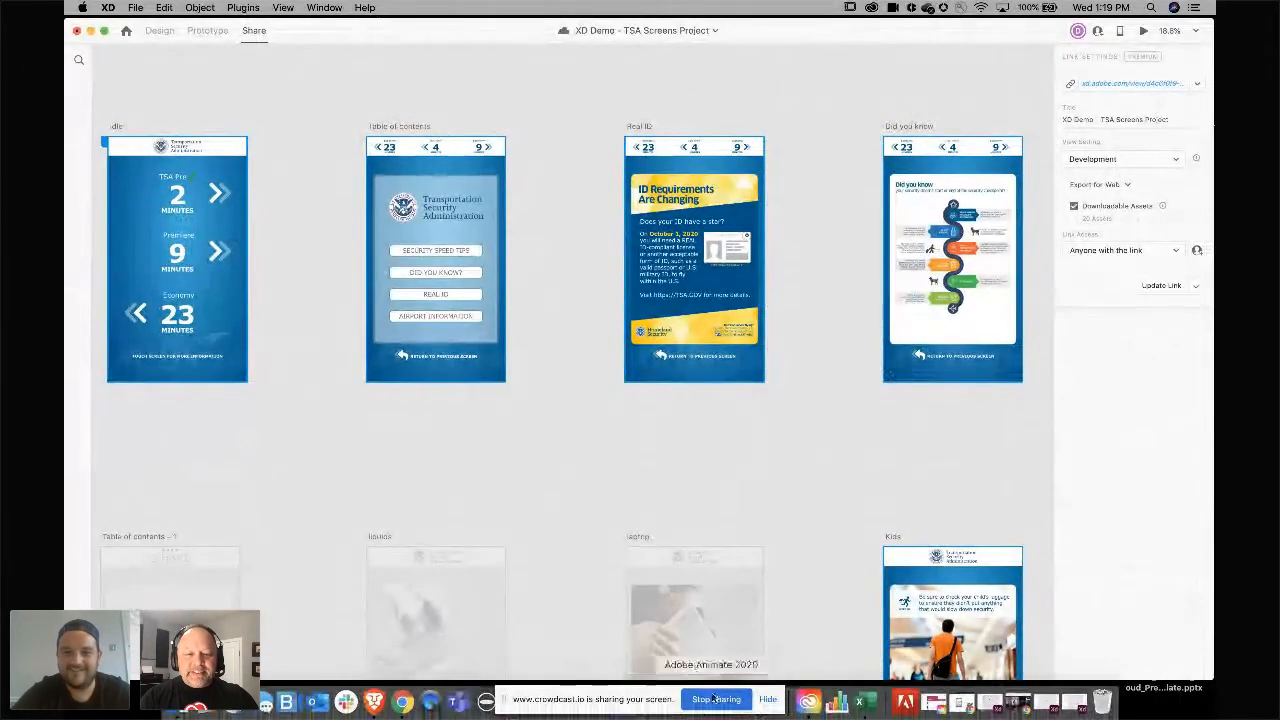
pyautogui.click(430, 702)
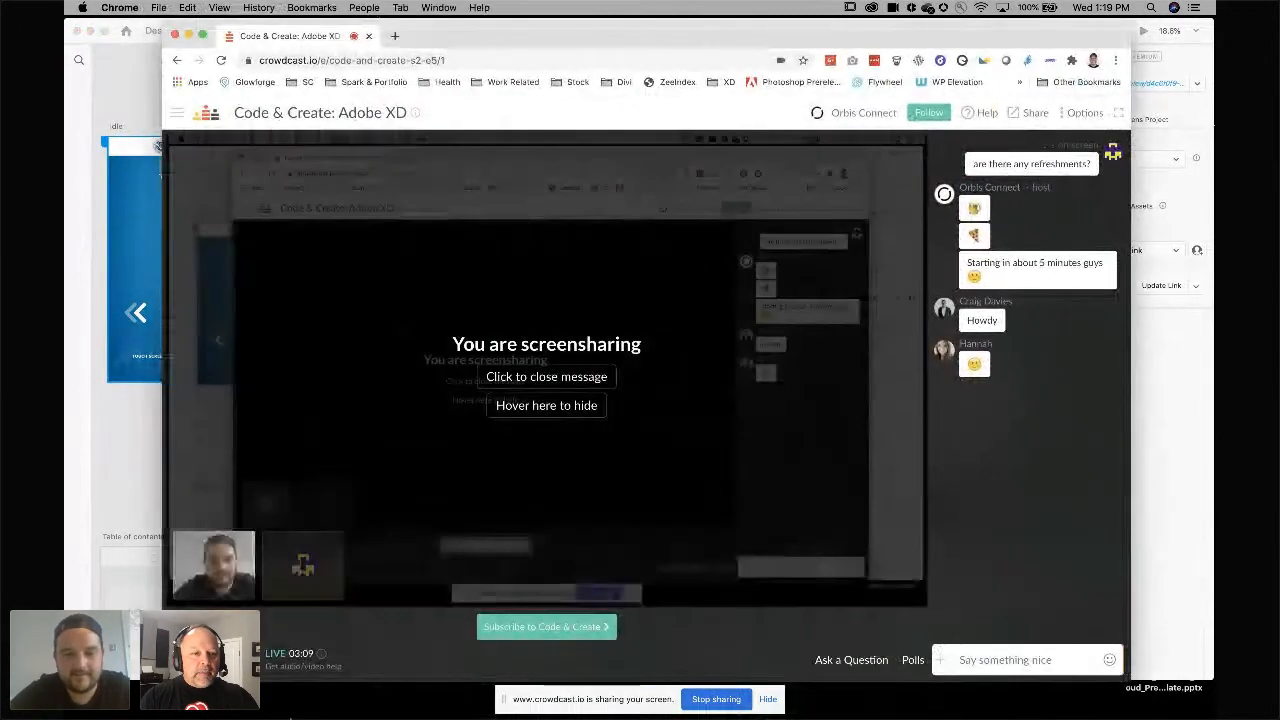
pyautogui.click(189, 36)
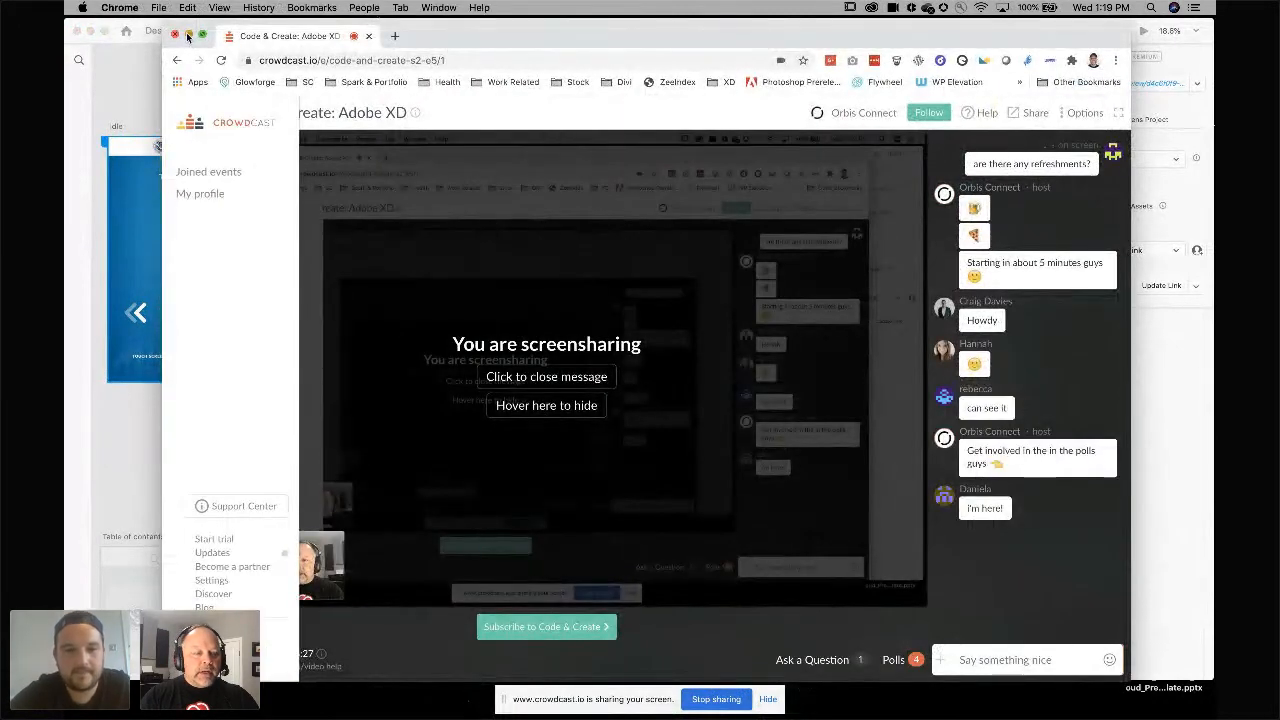
pyautogui.scroll(-5, 463, 488)
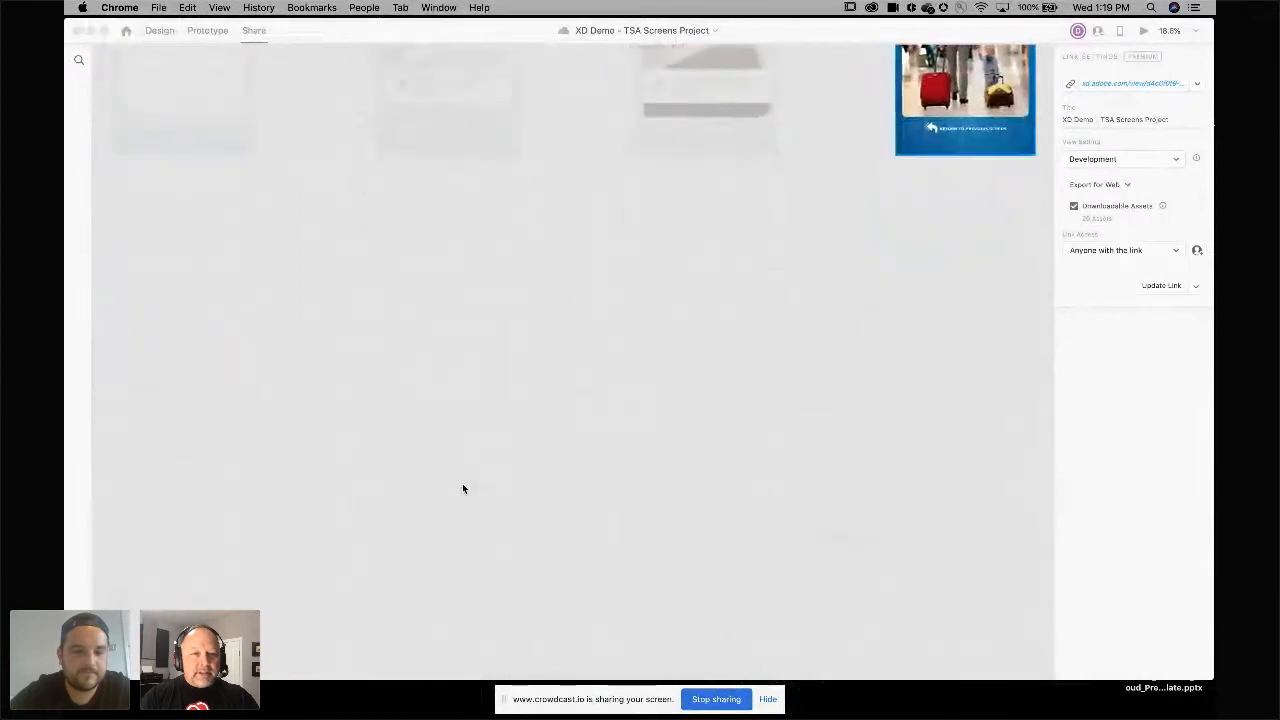
# Survey the whole document in Design mode, then open the shared link in the browser from Share mode.
pyautogui.click(160, 30)
pyautogui.hscroll(10, 432, 295)
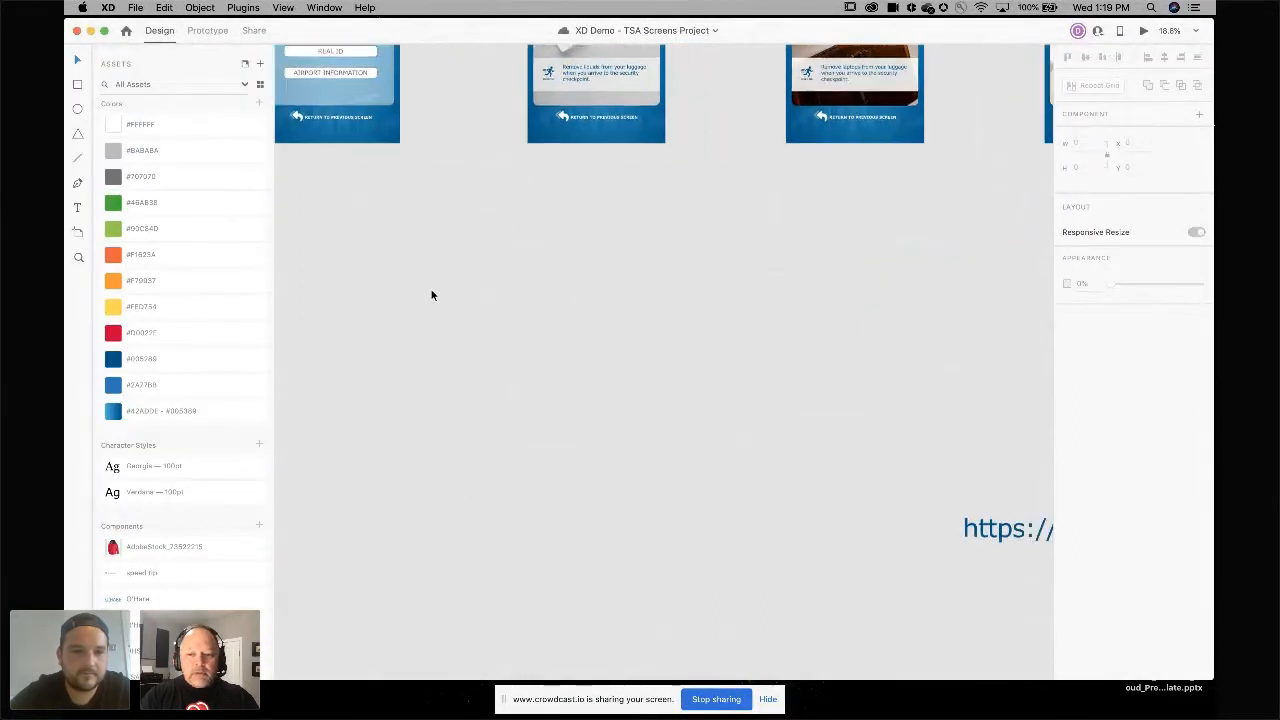
pyautogui.scroll(1, 489, 429)
pyautogui.scroll(-10, 489, 429)
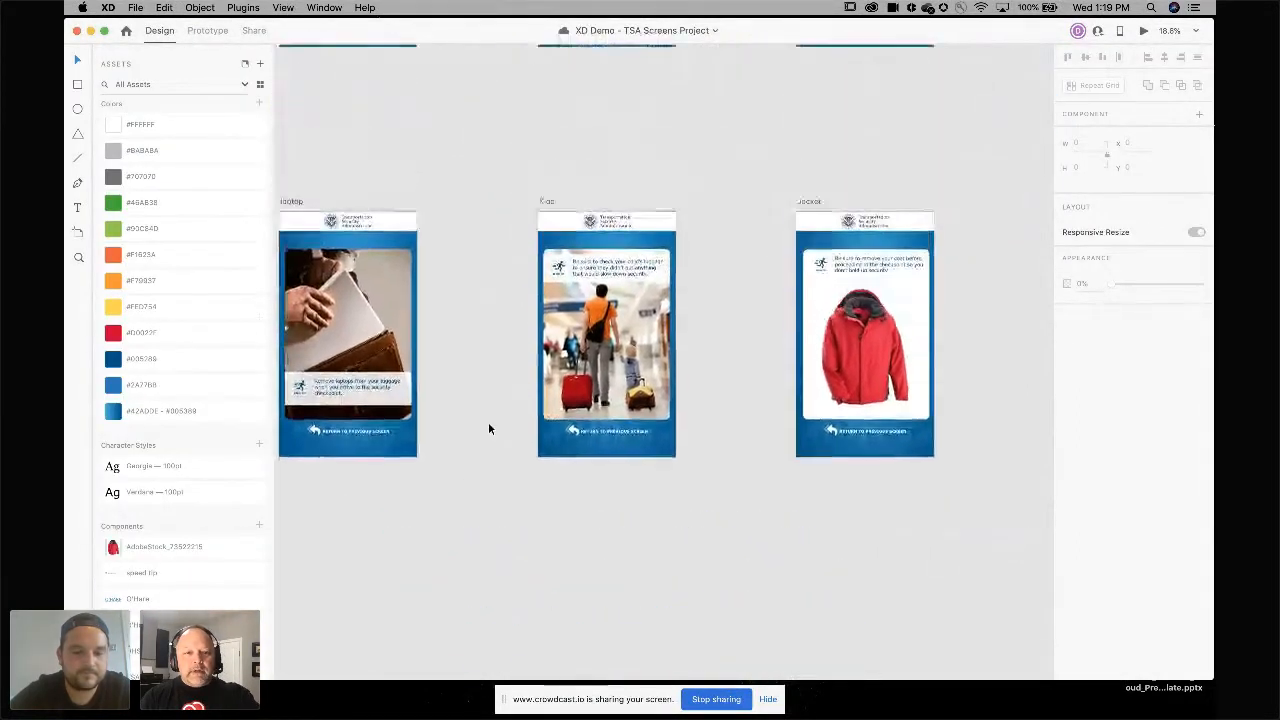
pyautogui.scroll(3, 487, 431)
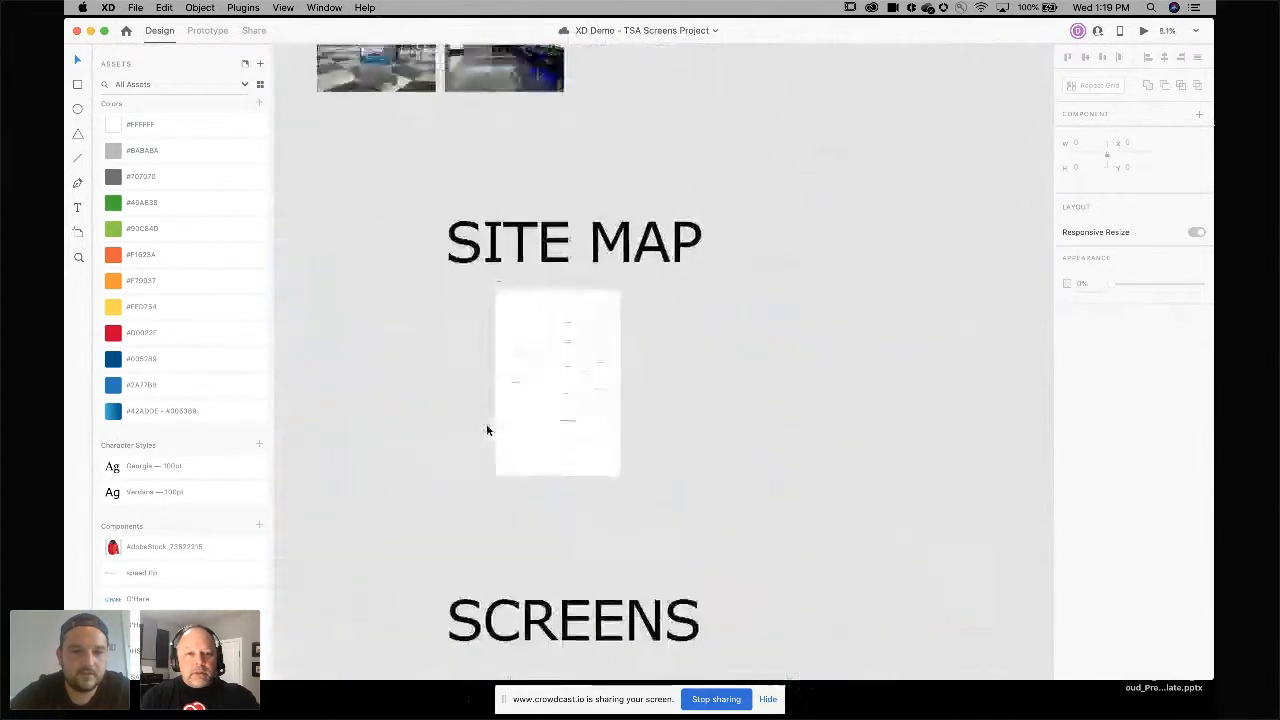
pyautogui.scroll(-5, 487, 431)
pyautogui.scroll(-6, 487, 431)
pyautogui.scroll(6, 487, 431)
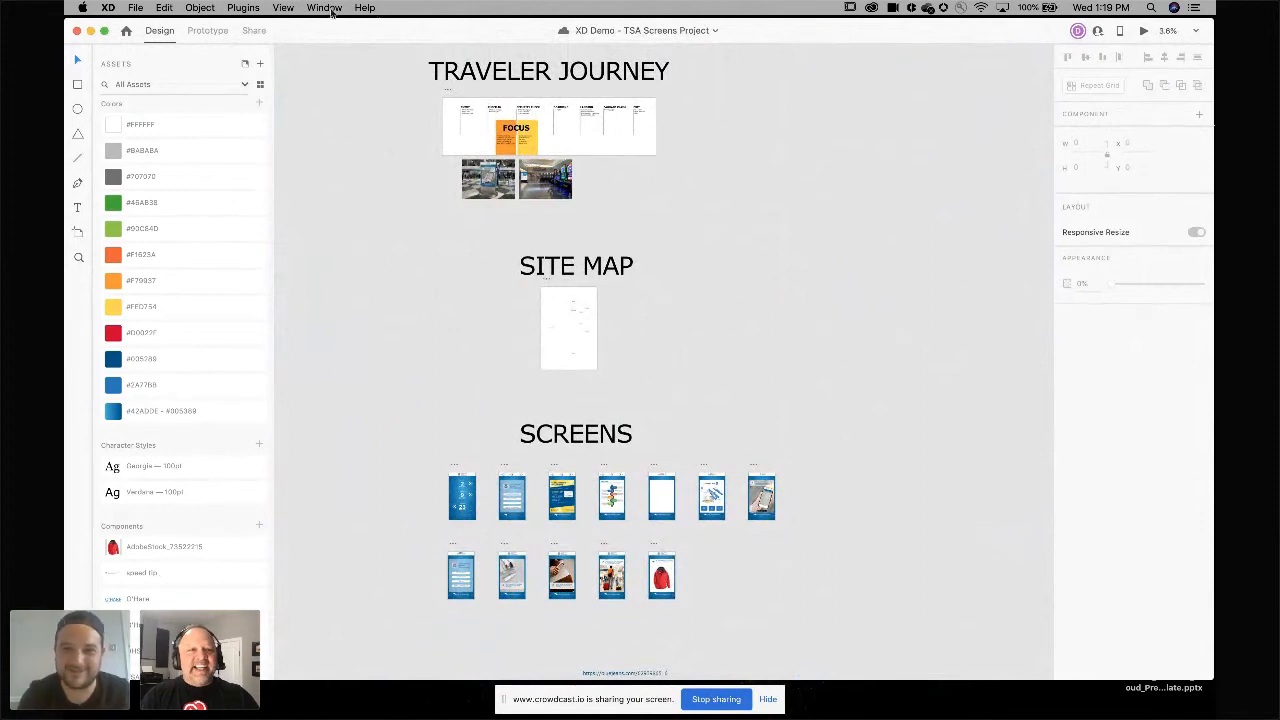
pyautogui.click(252, 31)
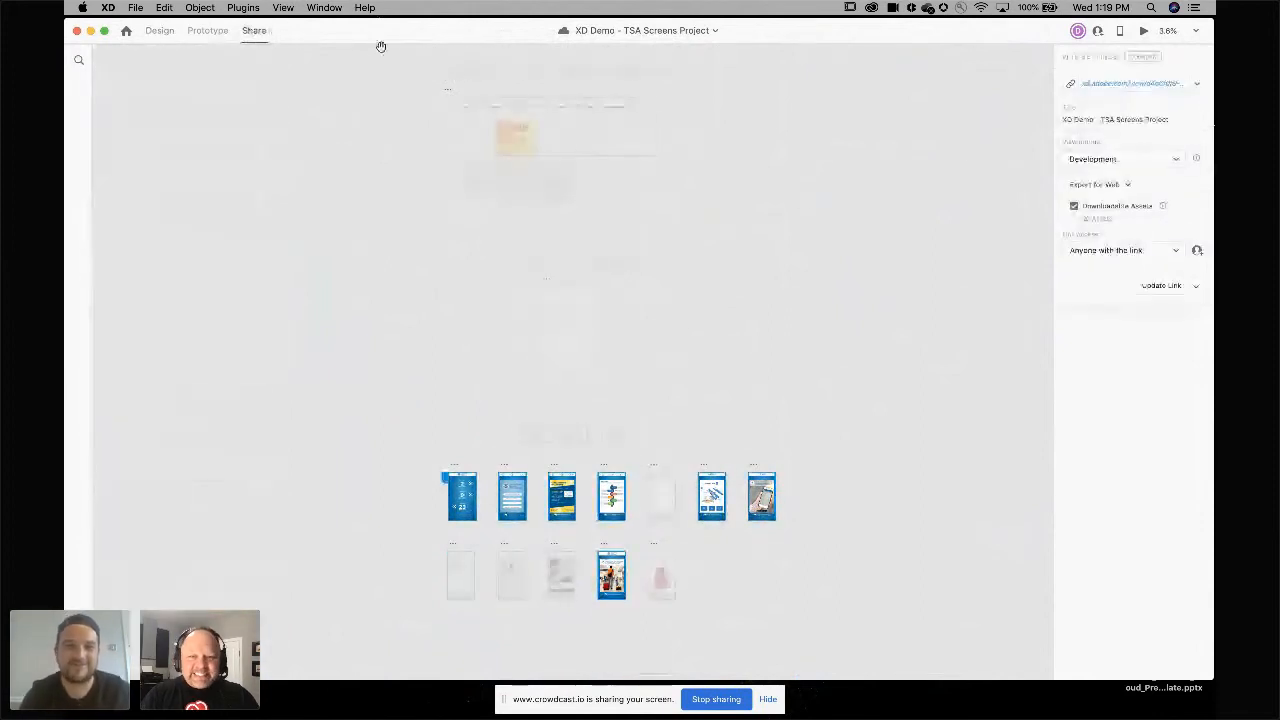
pyautogui.click(1125, 84)
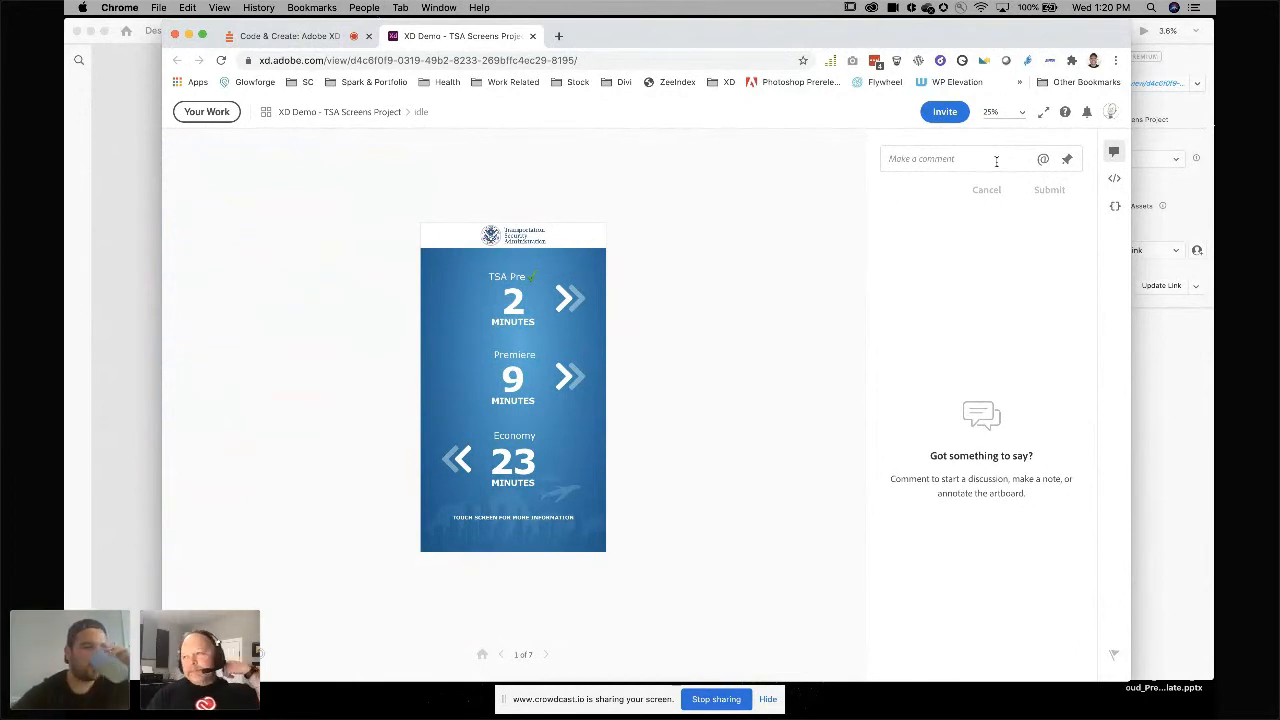
# Post the comment "this is the home page" on the shared Idle screen and resolve it.
pyautogui.click(996, 161)
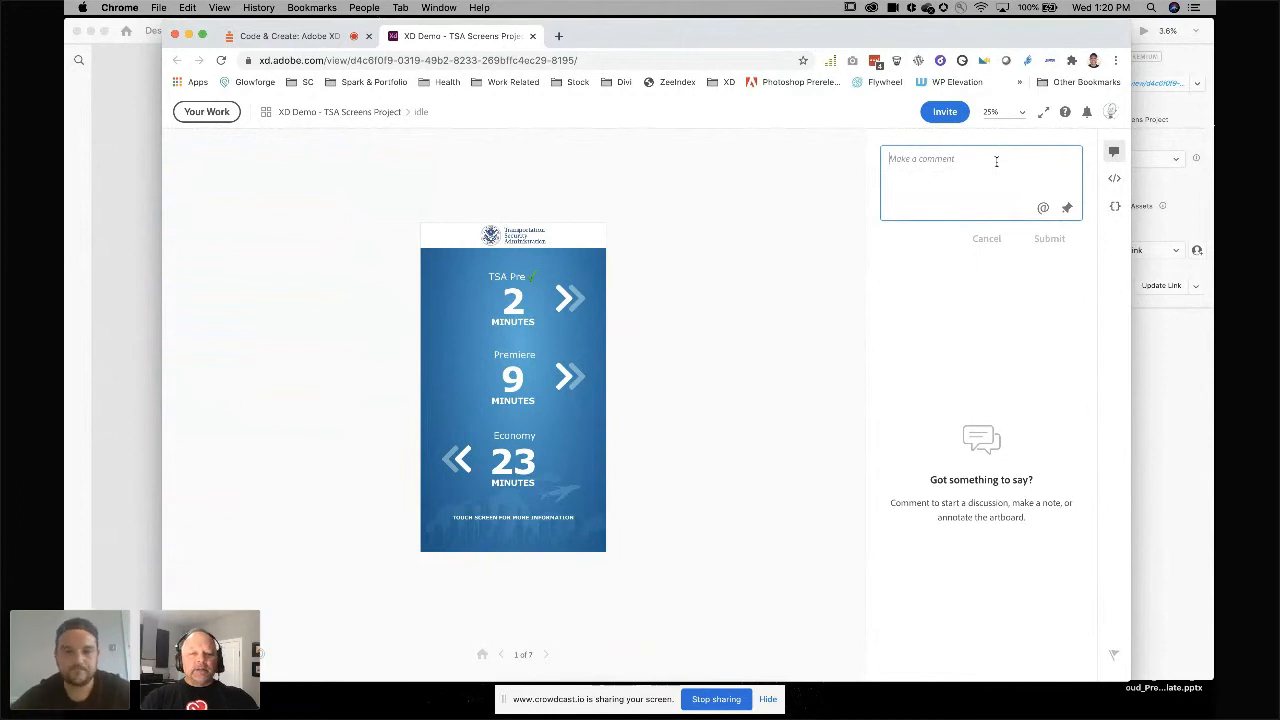
pyautogui.write('this')
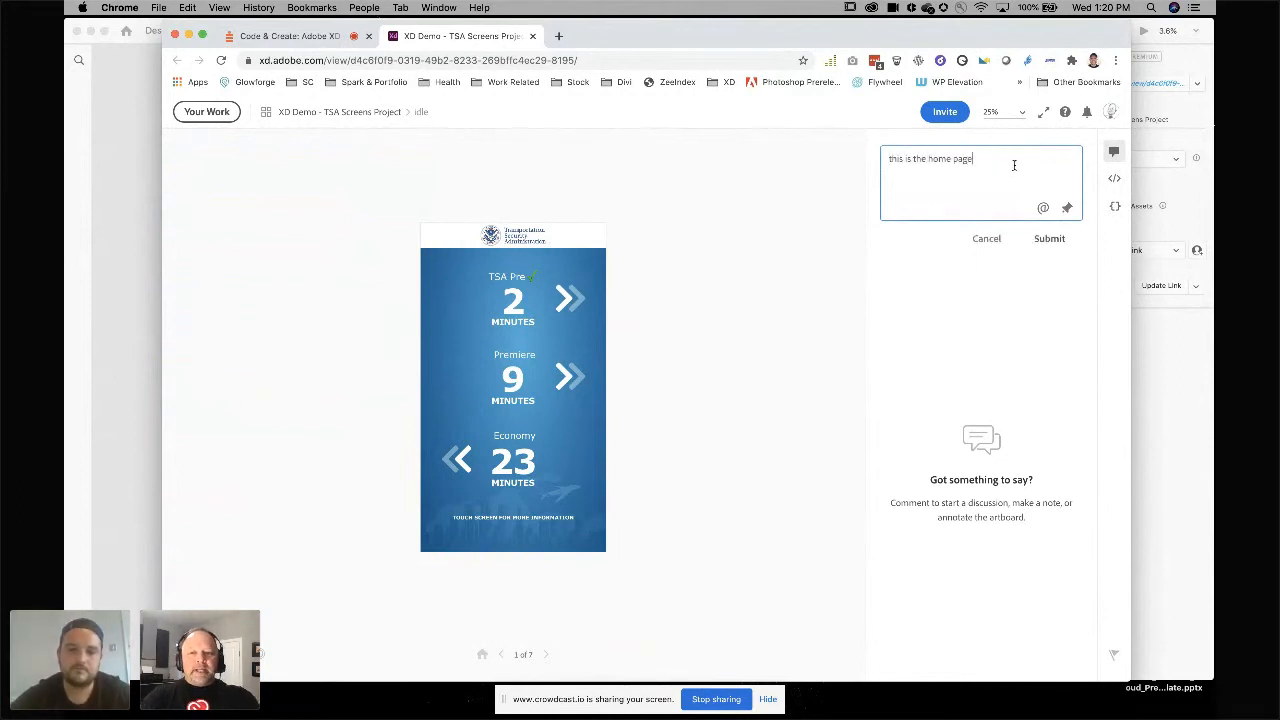
pyautogui.write(' is the home page')
pyautogui.click(1043, 208)
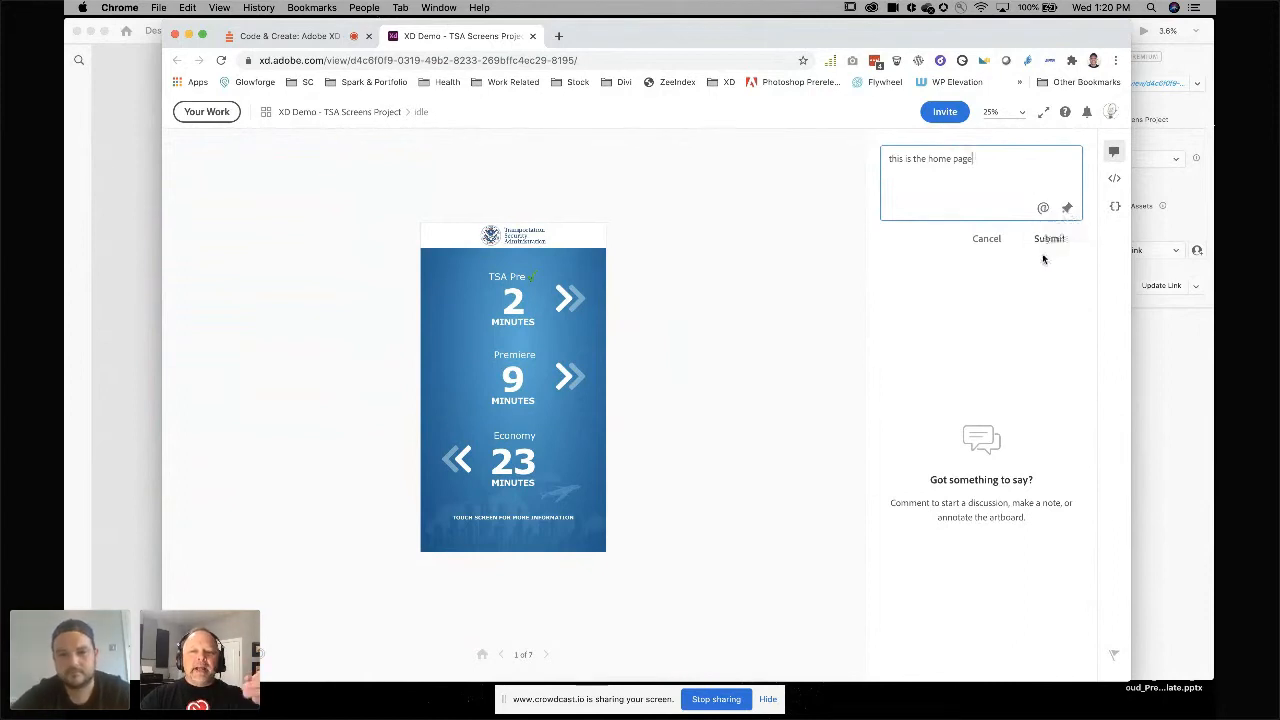
pyautogui.click(1046, 242)
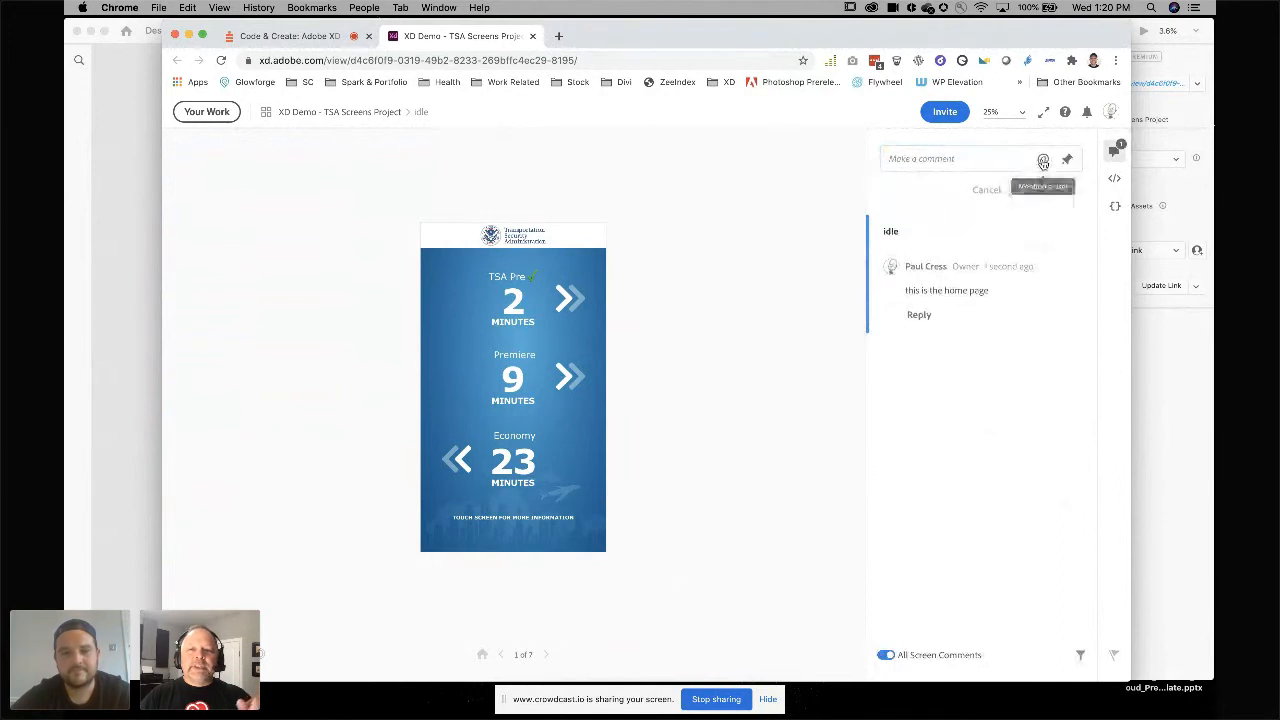
pyautogui.moveTo(935, 302)
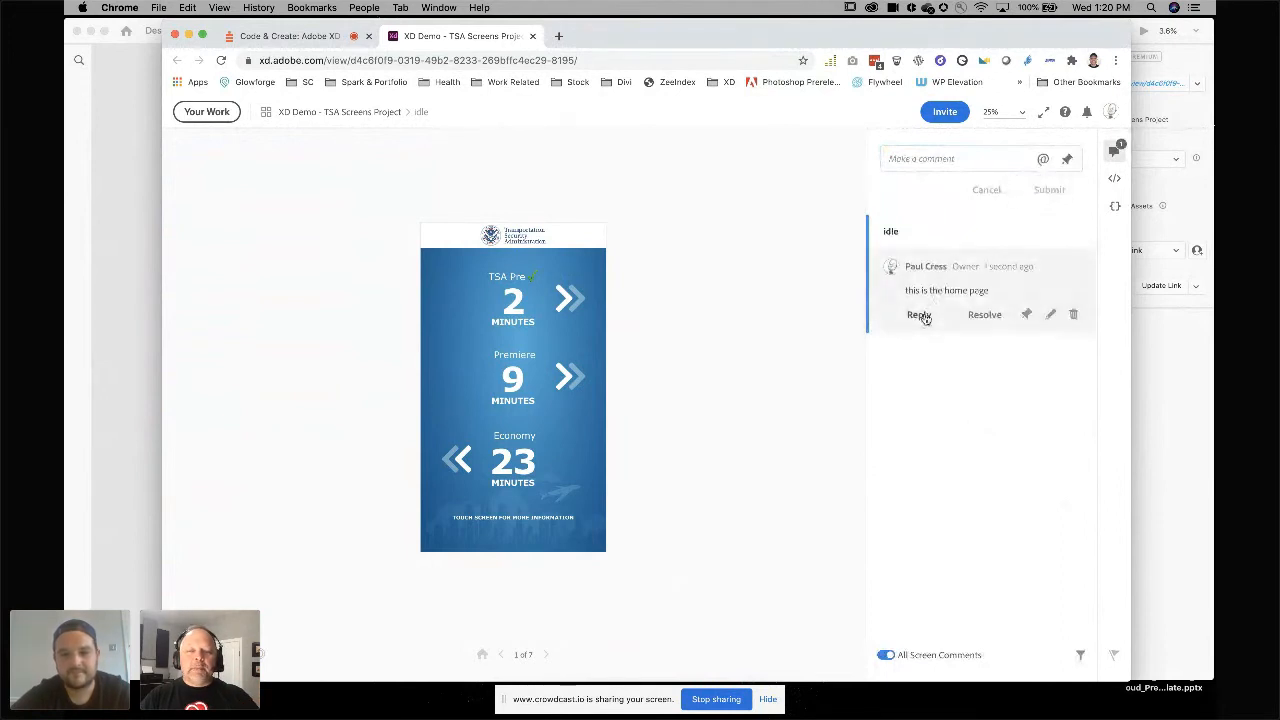
pyautogui.click(984, 314)
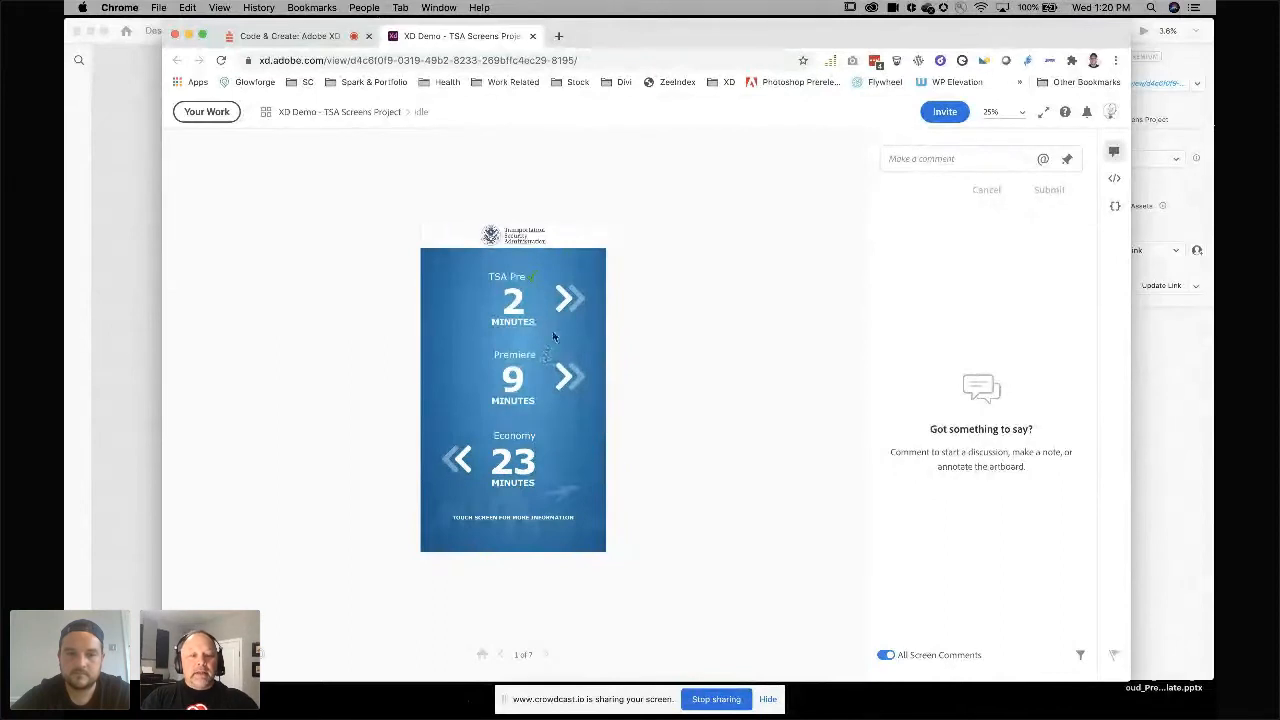
# Zoom into the shared Idle screen and open its development specs to review assets, colors and character styles.
pyautogui.scroll(3, 553, 323)
pyautogui.scroll(10, 552, 318)
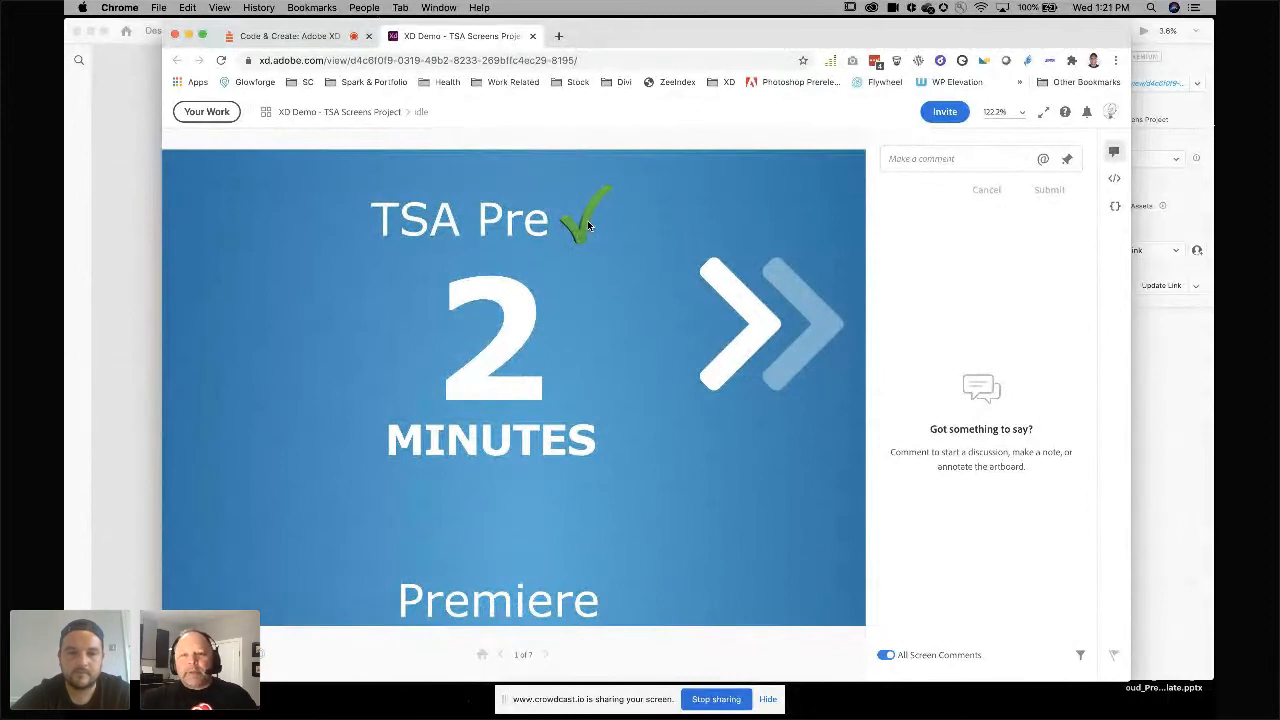
pyautogui.click(1114, 178)
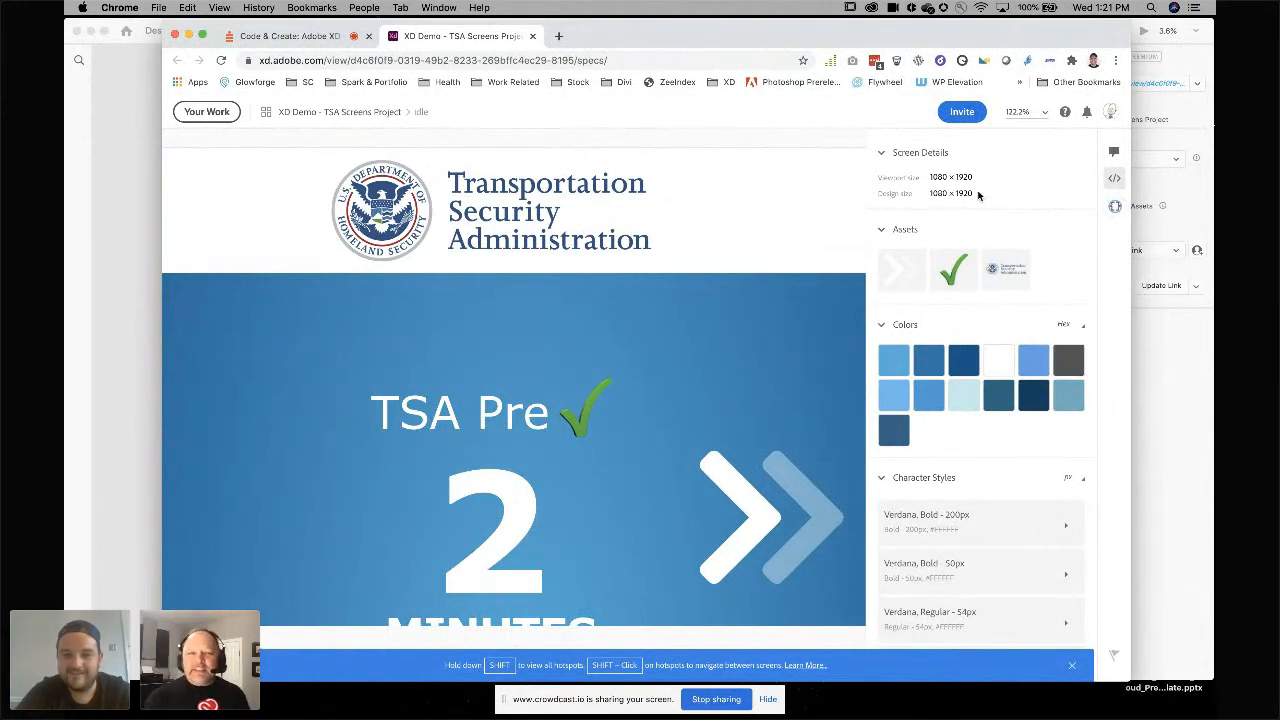
pyautogui.scroll(-1, 935, 240)
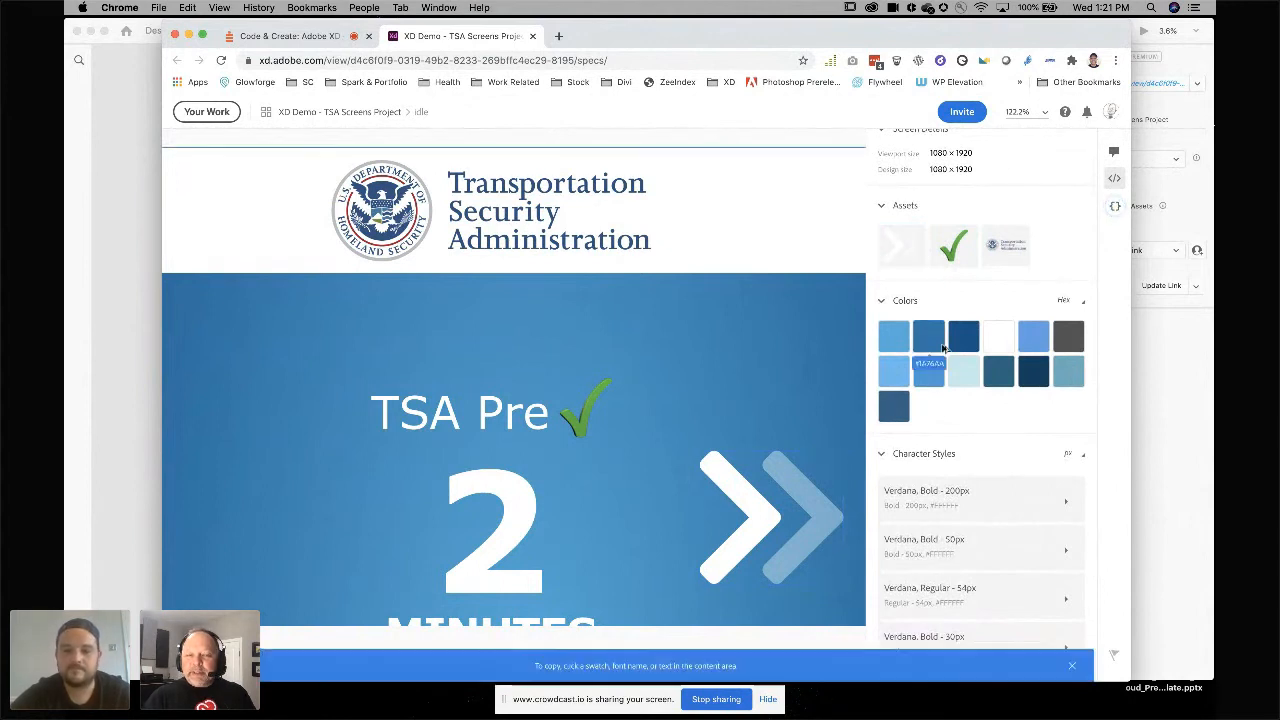
pyautogui.scroll(-4, 940, 350)
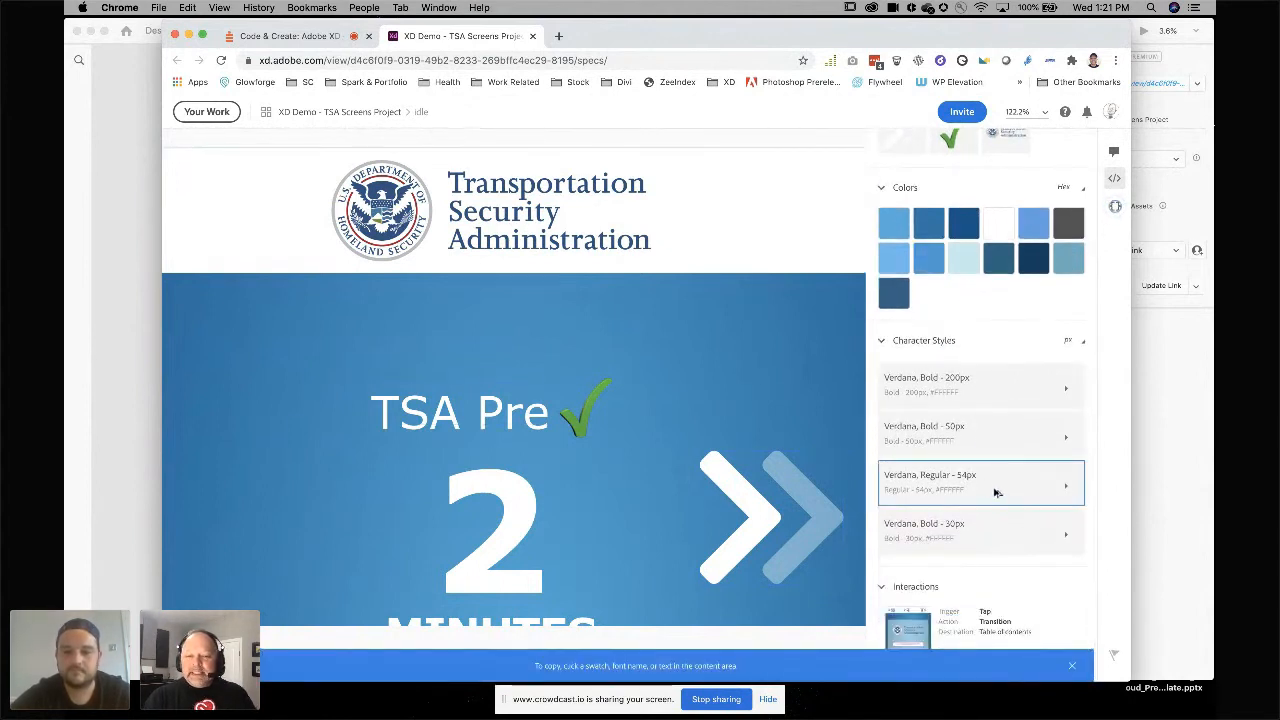
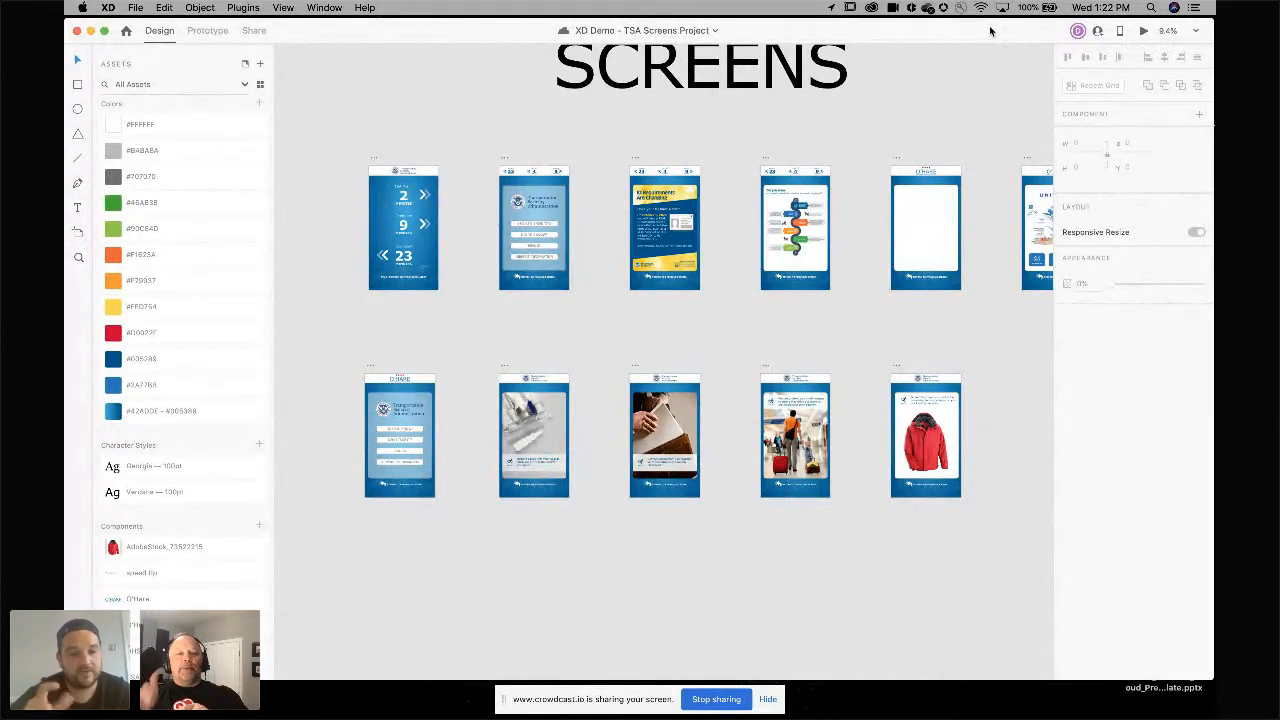
# Switch to Prototype mode and preview the prototype, tapping the Idle screen's wait times to reach the menu screen, then close the preview.
pyautogui.click(194, 30)
pyautogui.moveTo(440, 214); pyautogui.dragTo(534, 229)
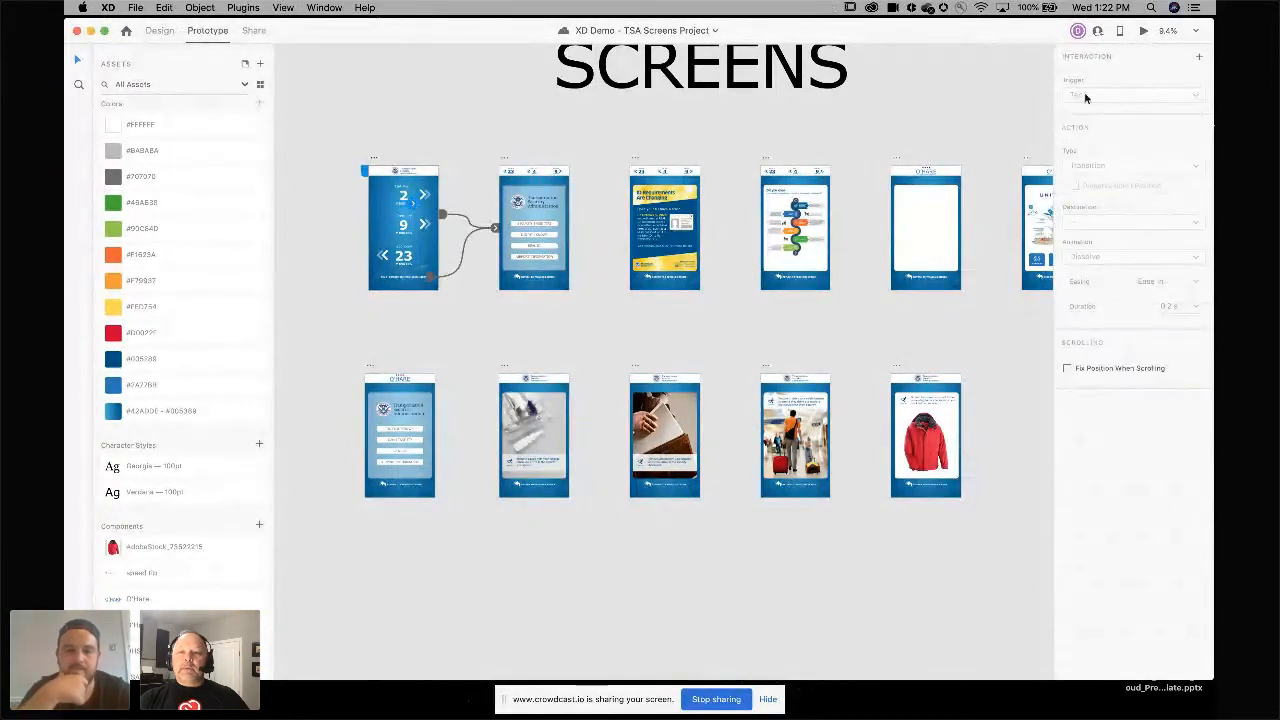
pyautogui.click(1144, 32)
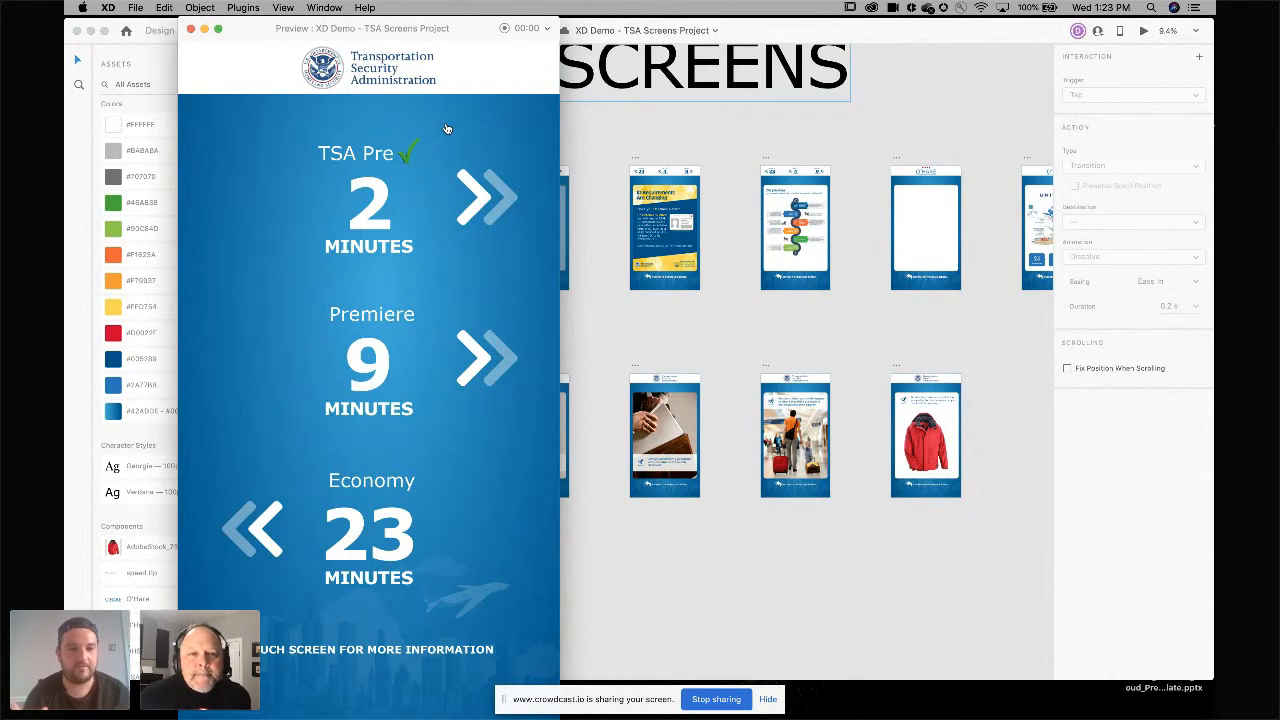
pyautogui.click(359, 215)
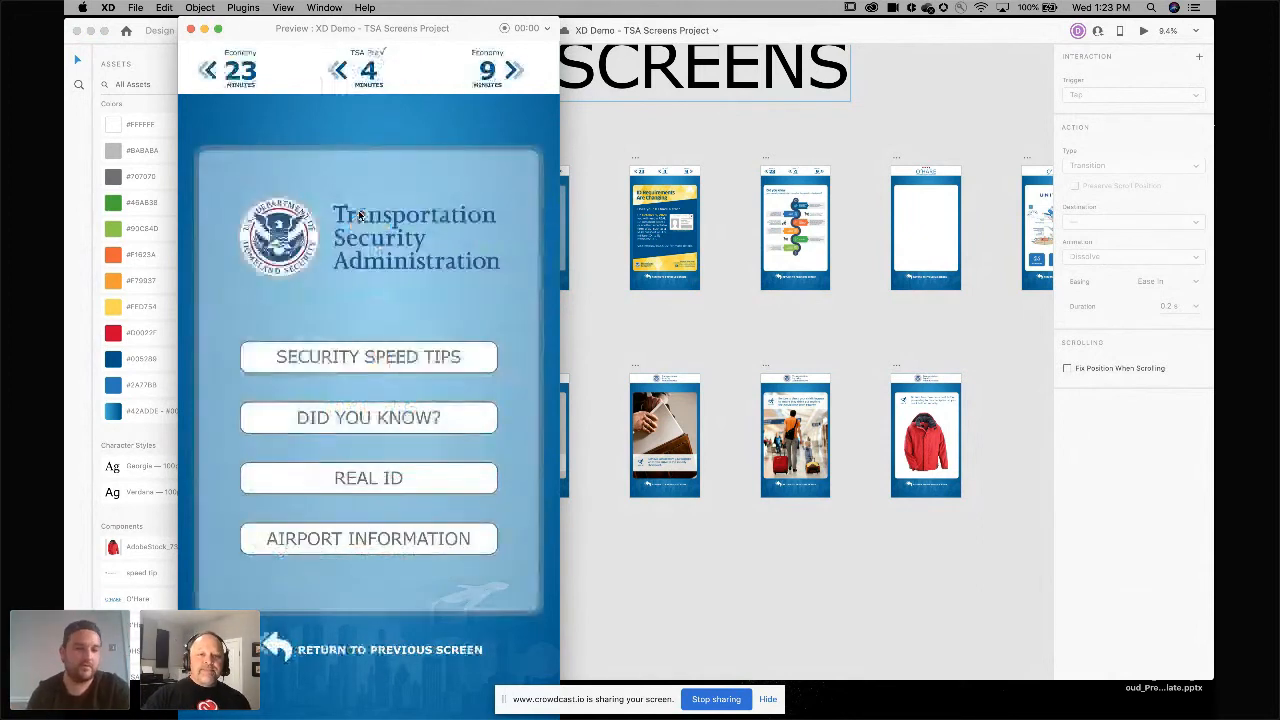
pyautogui.click(190, 29)
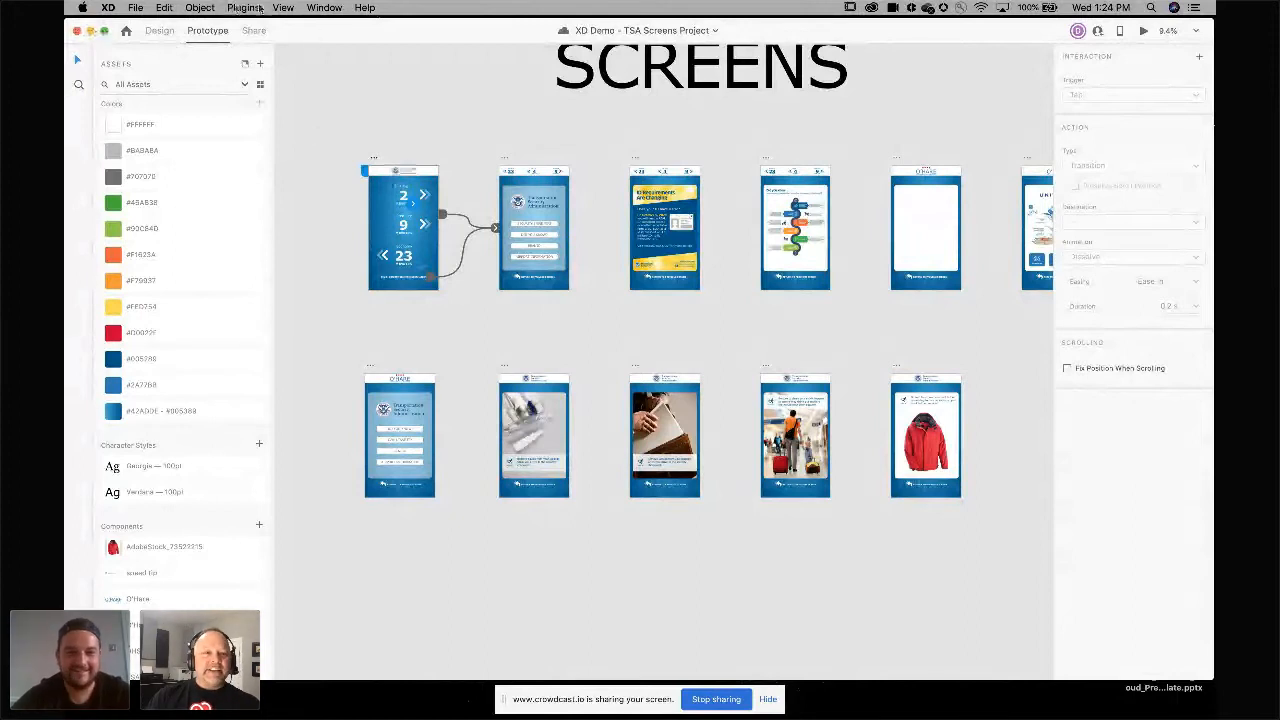
# Minimize the TSA document, open the Wires - Mobile document from the dock and browse its wireframe sections.
pyautogui.moveTo(308, 29); pyautogui.dragTo(461, 38)
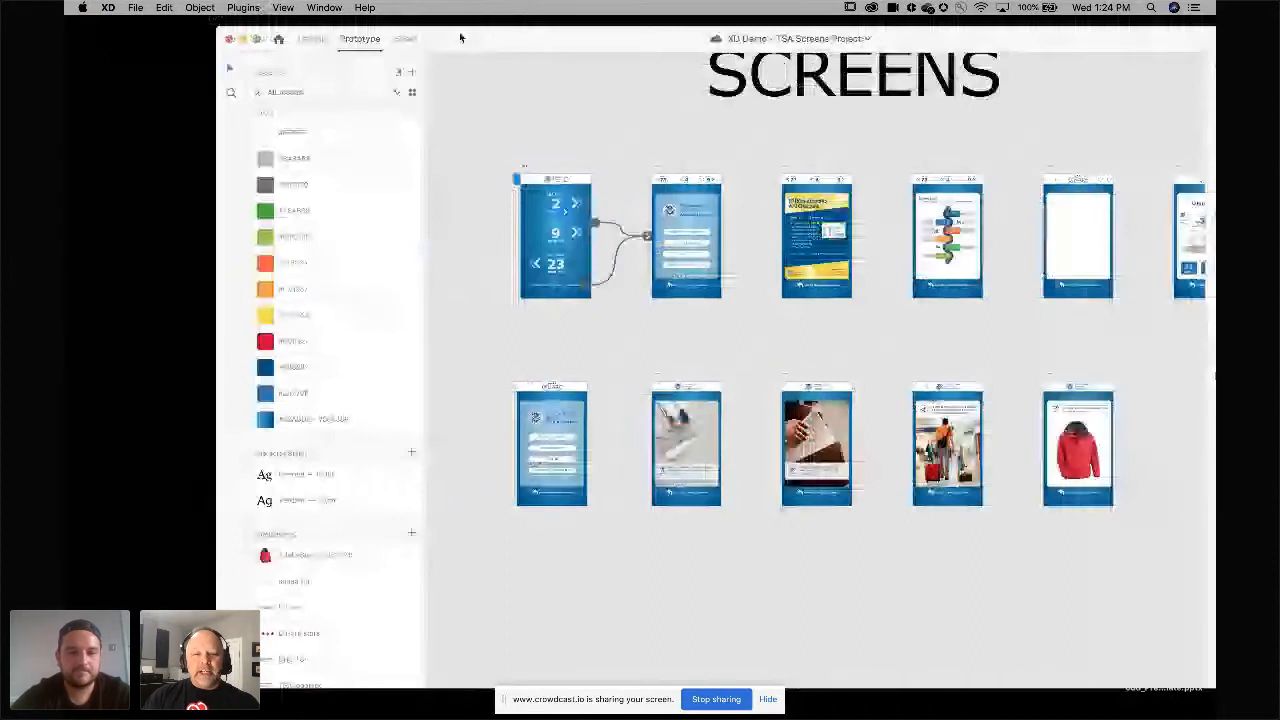
pyautogui.doubleClick(461, 38)
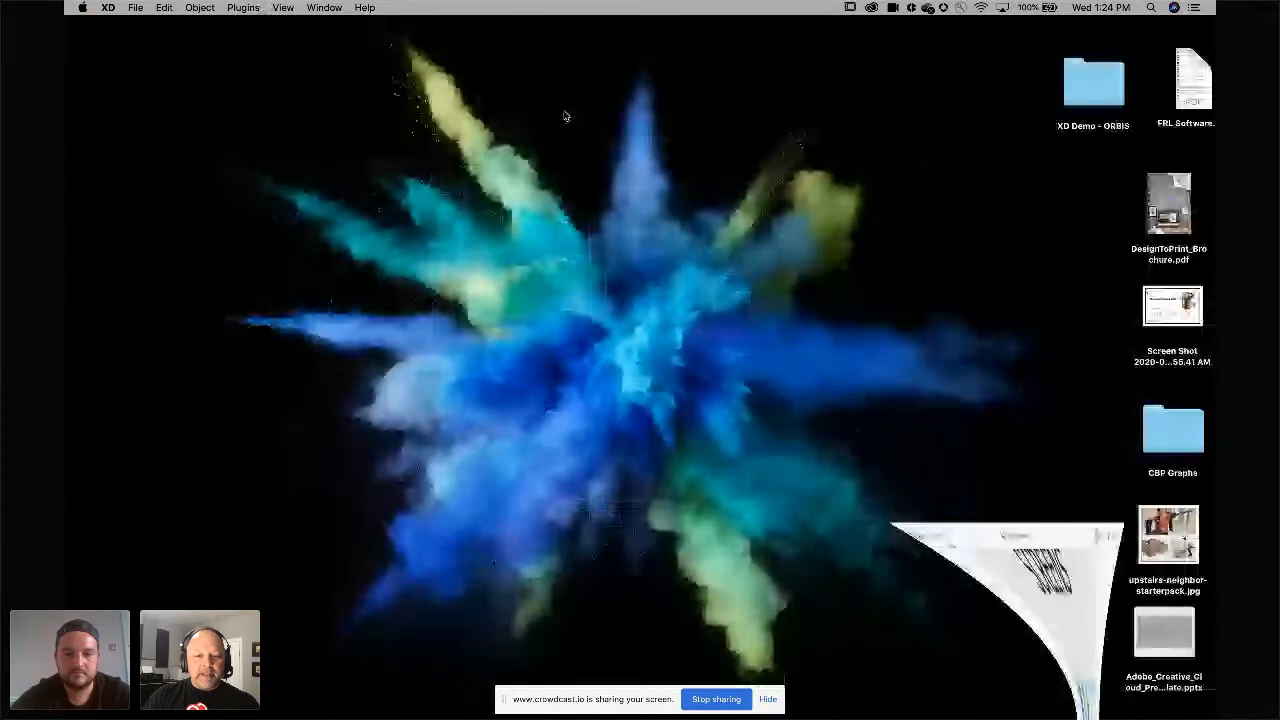
pyautogui.press('super+Tab')
pyautogui.hotkey('ctrl', 'Right')
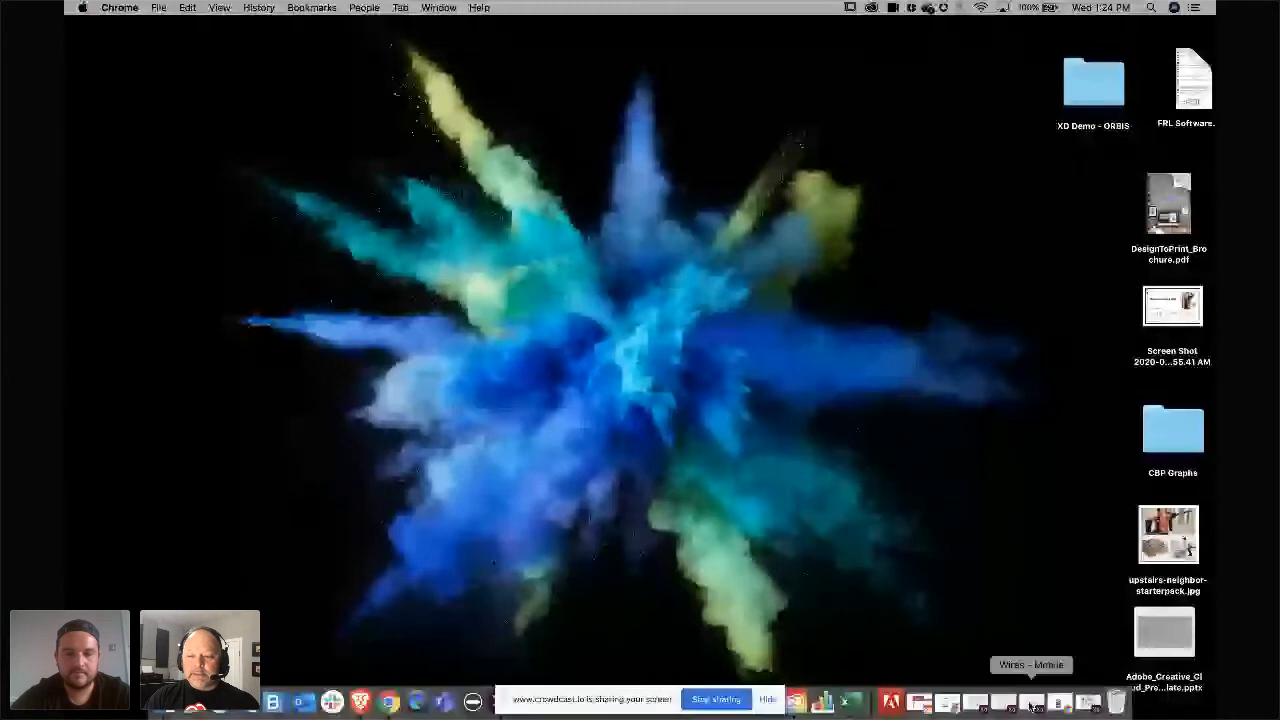
pyautogui.rightClick(1030, 706)
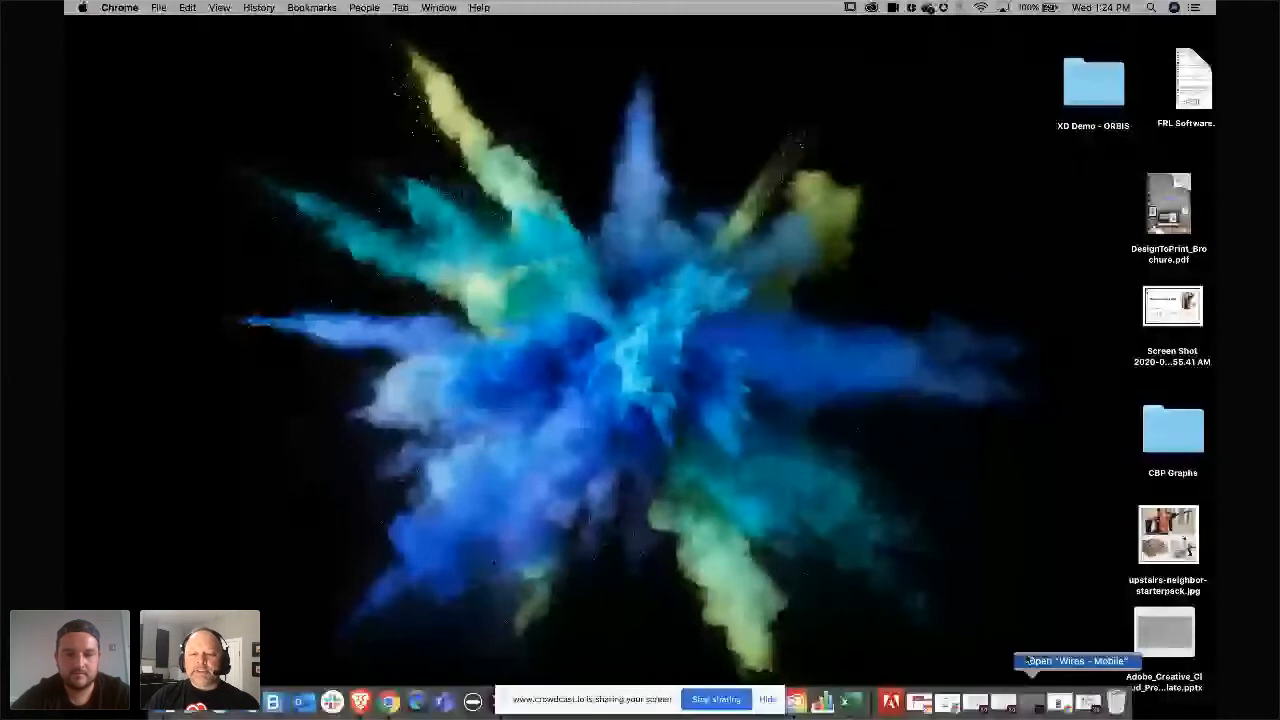
pyautogui.click(1030, 661)
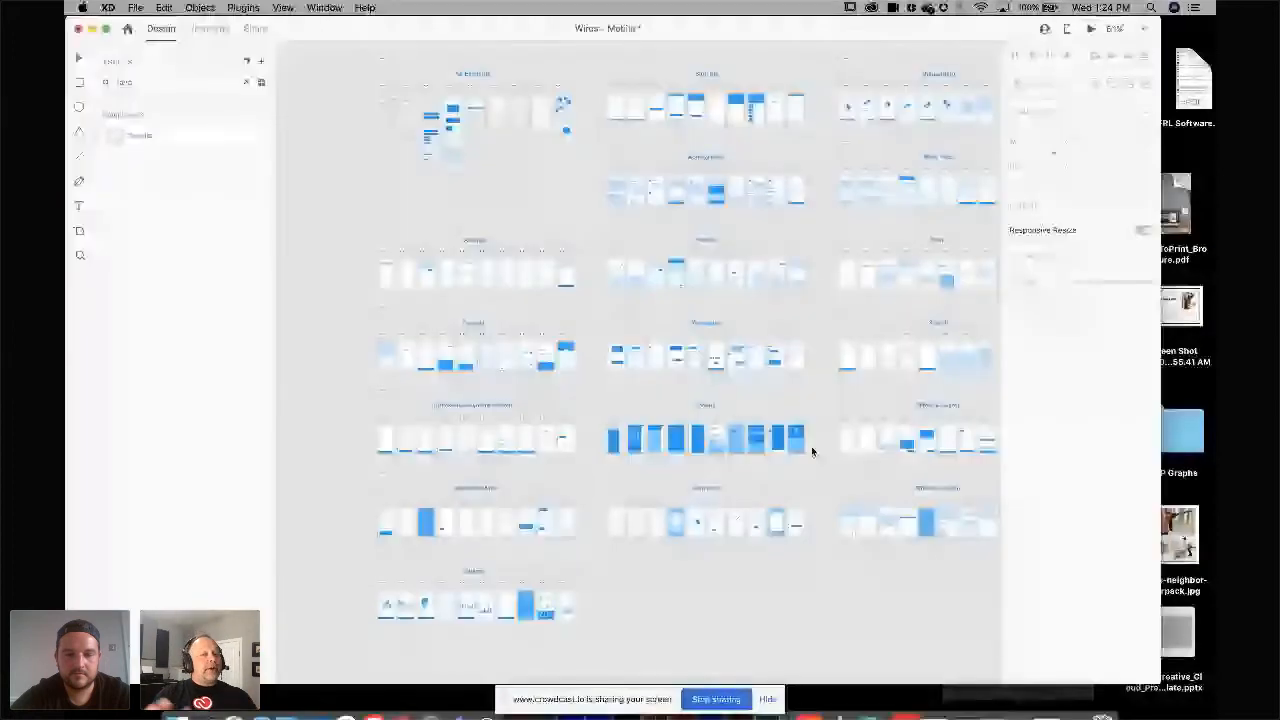
pyautogui.hscroll(2, 812, 451)
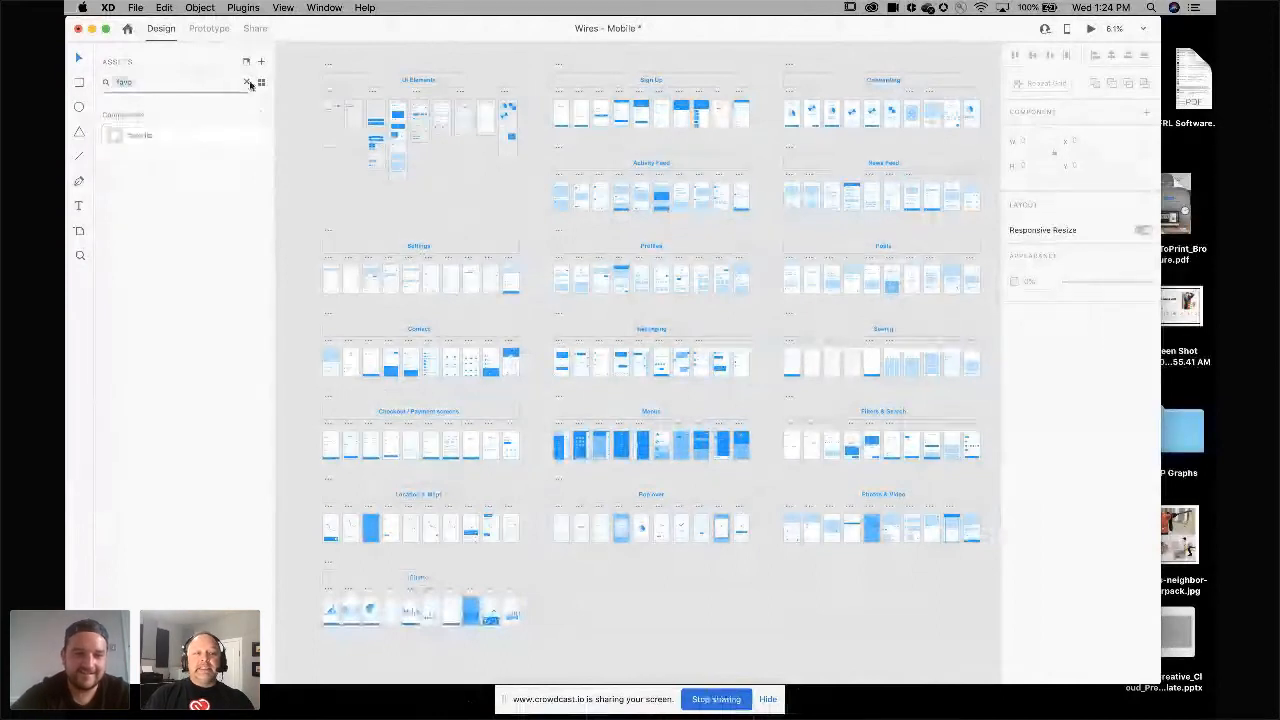
pyautogui.scroll(5, 378, 174)
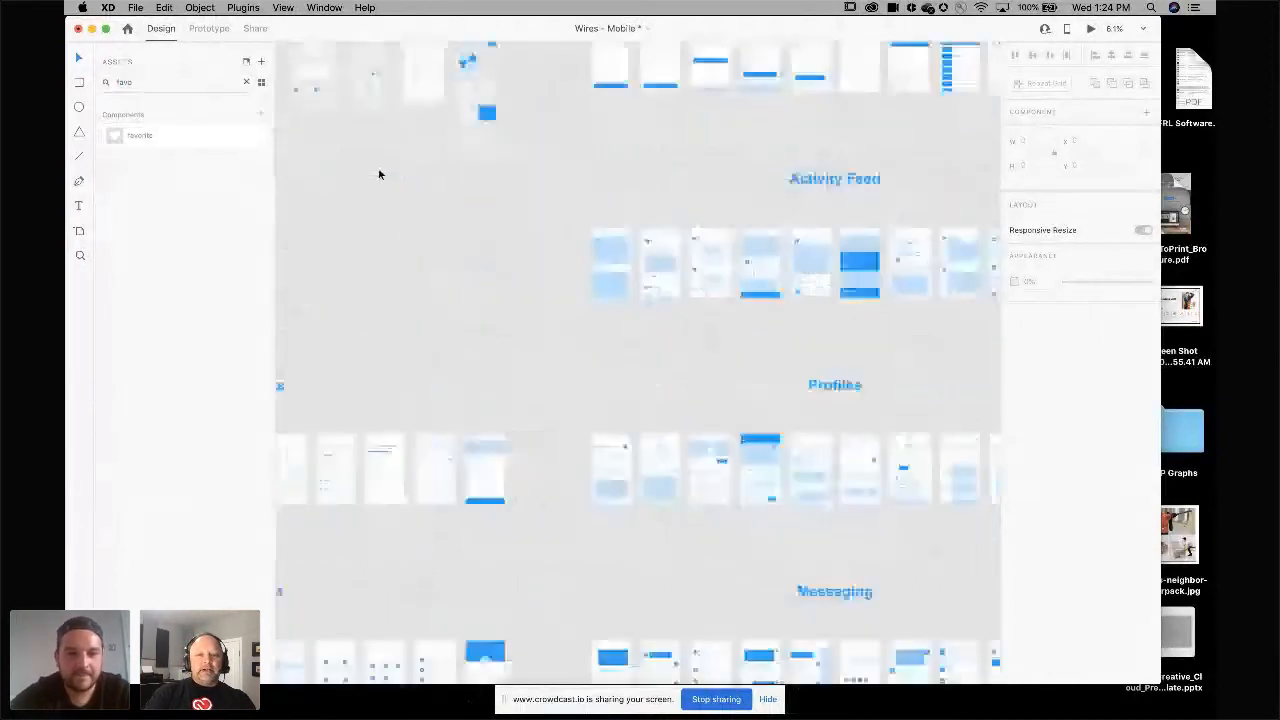
pyautogui.scroll(3, 378, 172)
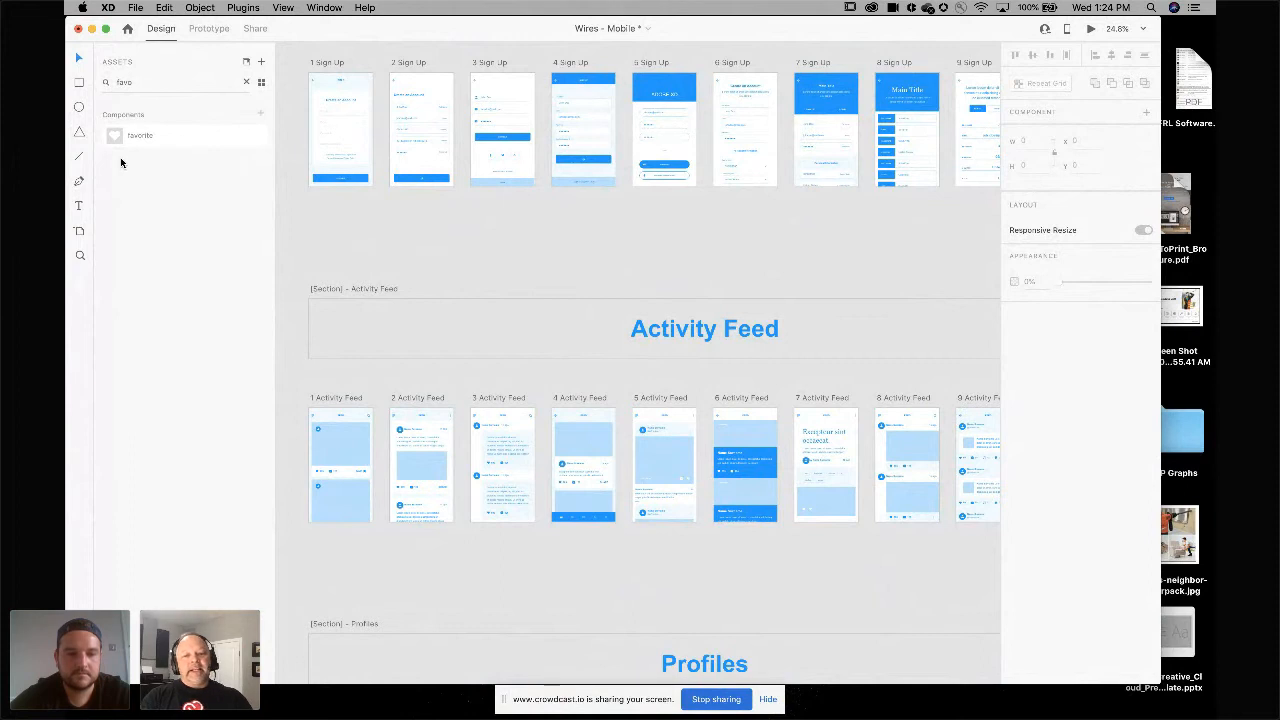
pyautogui.moveTo(686, 714)
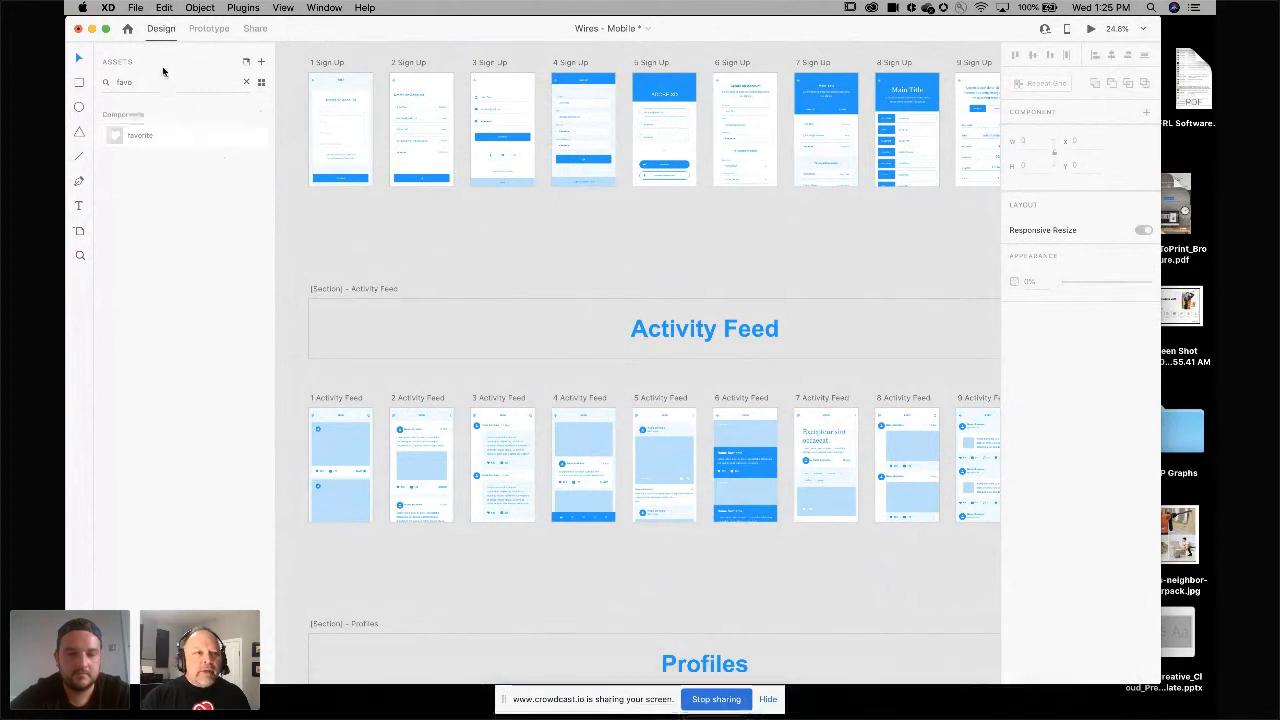
# Minimize the Wires - Mobile document and open the DPSS document from the dock.
pyautogui.click(92, 28)
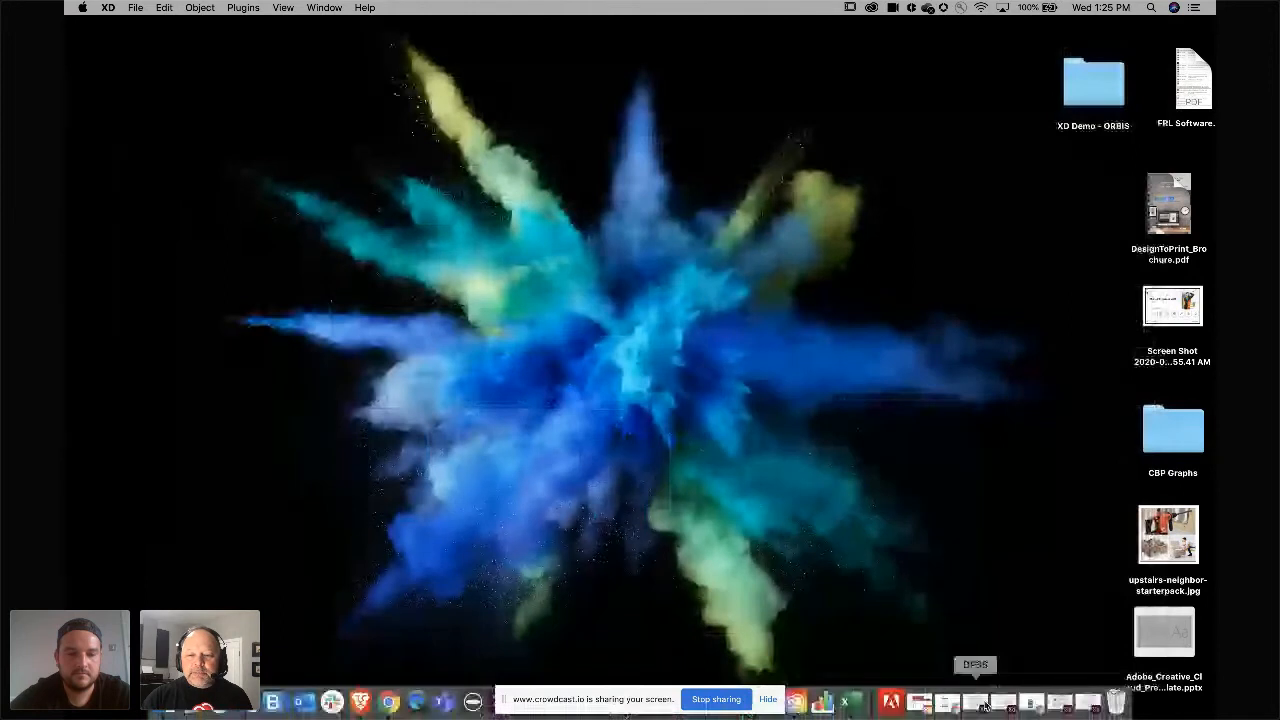
pyautogui.click(978, 705)
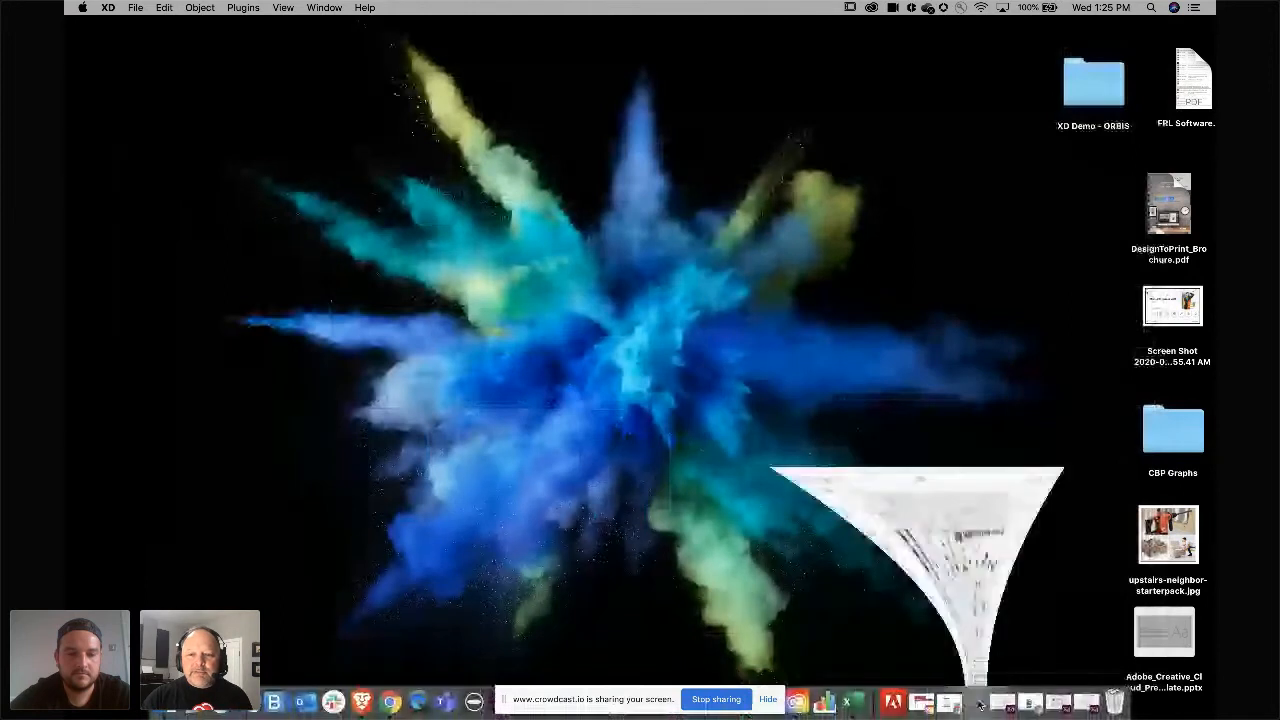
pyautogui.scroll(-5, 865, 400)
pyautogui.moveTo(688, 76); pyautogui.dragTo(556, 7)
pyautogui.scroll(5, 661, 231)
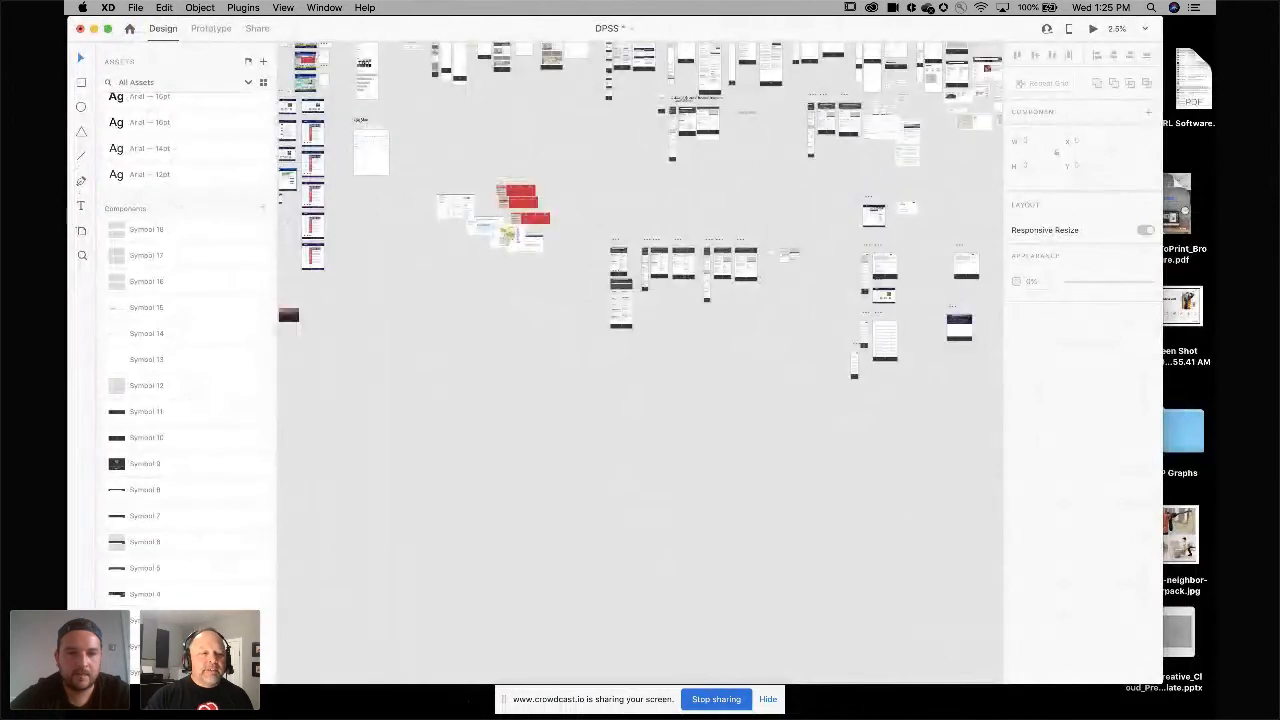
pyautogui.click(82, 620)
# Browse the DPSS document's current site map, style guide and responsive home page layouts.
pyautogui.scroll(3, 305, 472)
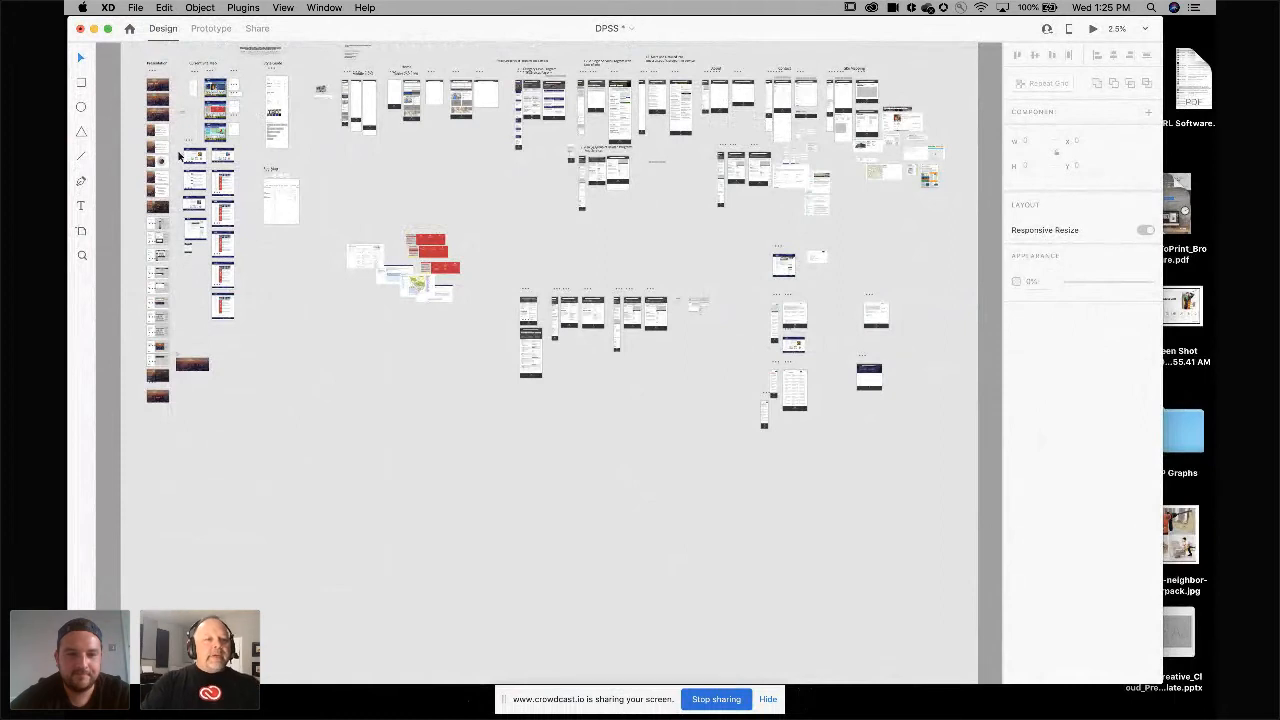
pyautogui.scroll(5, 179, 118)
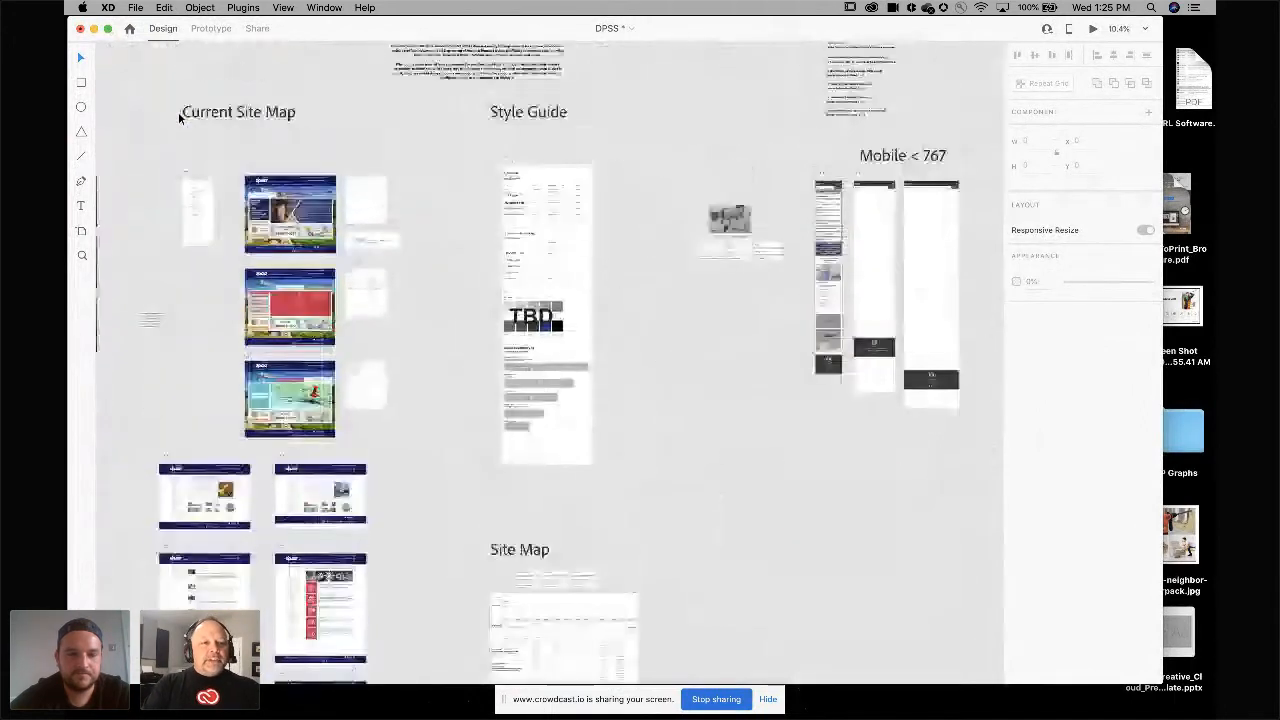
pyautogui.scroll(2, 179, 109)
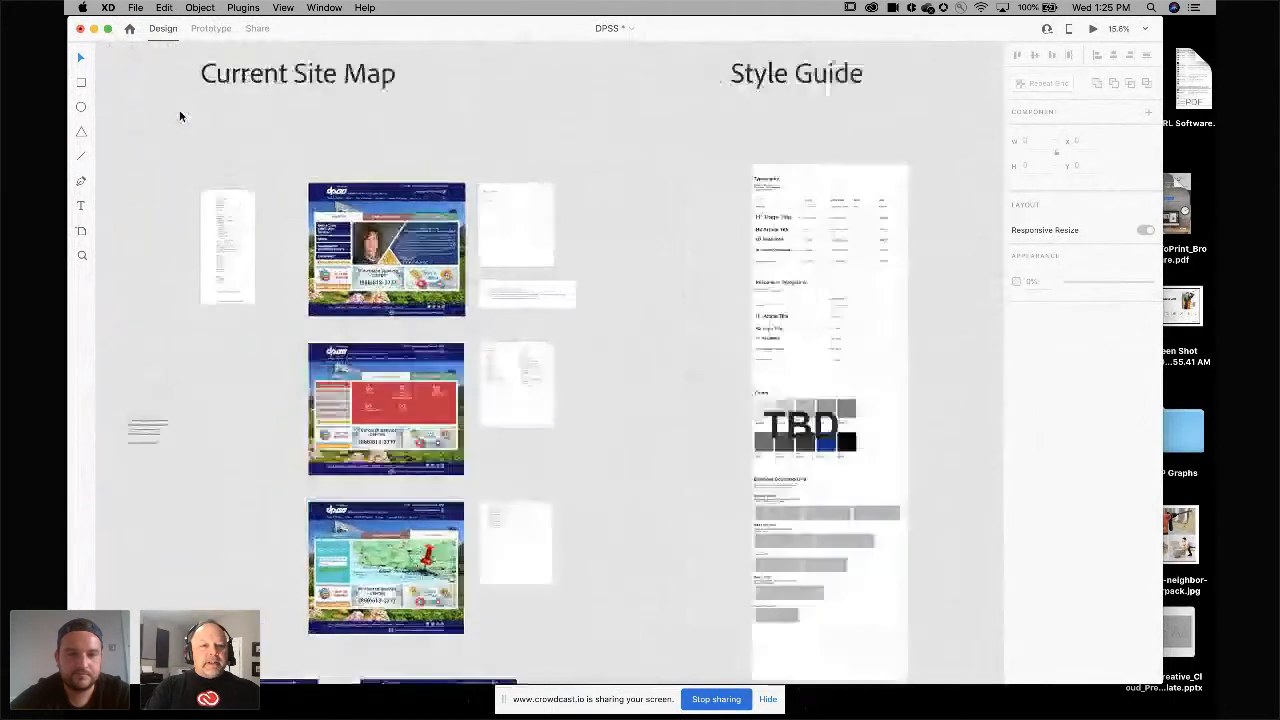
pyautogui.scroll(3, 305, 235)
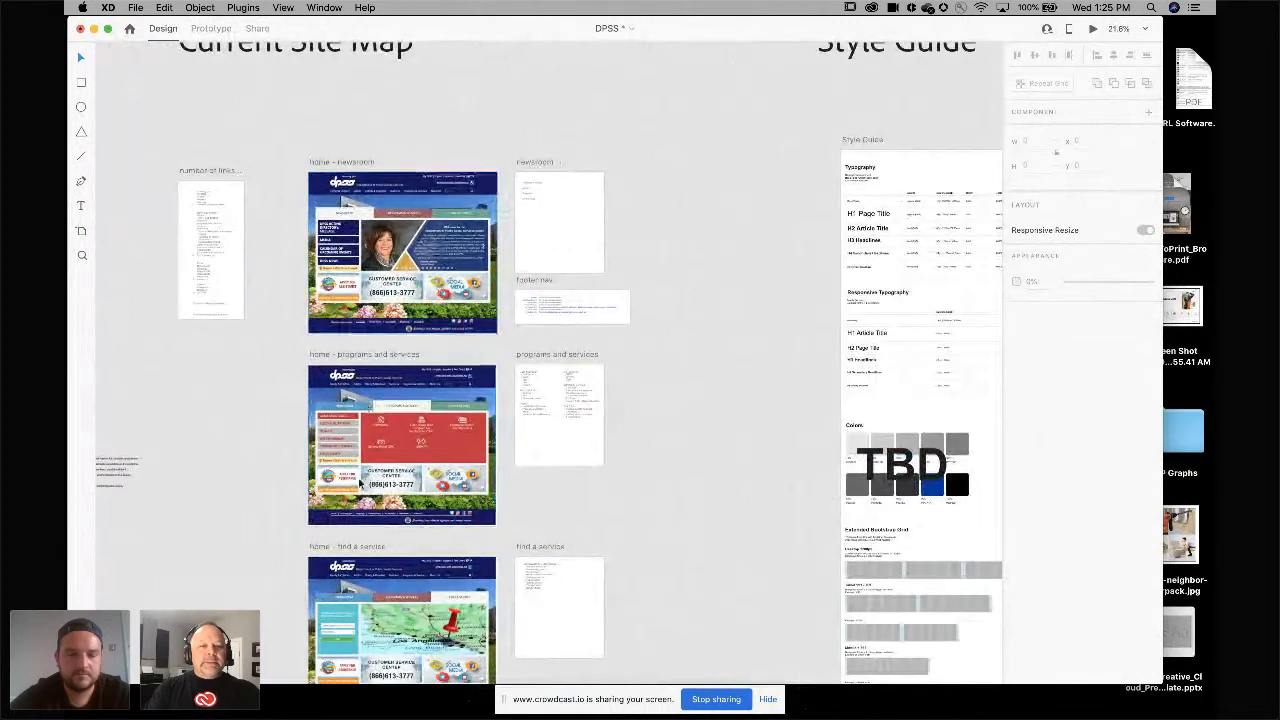
pyautogui.scroll(-3, 408, 569)
pyautogui.hscroll(8, 408, 569)
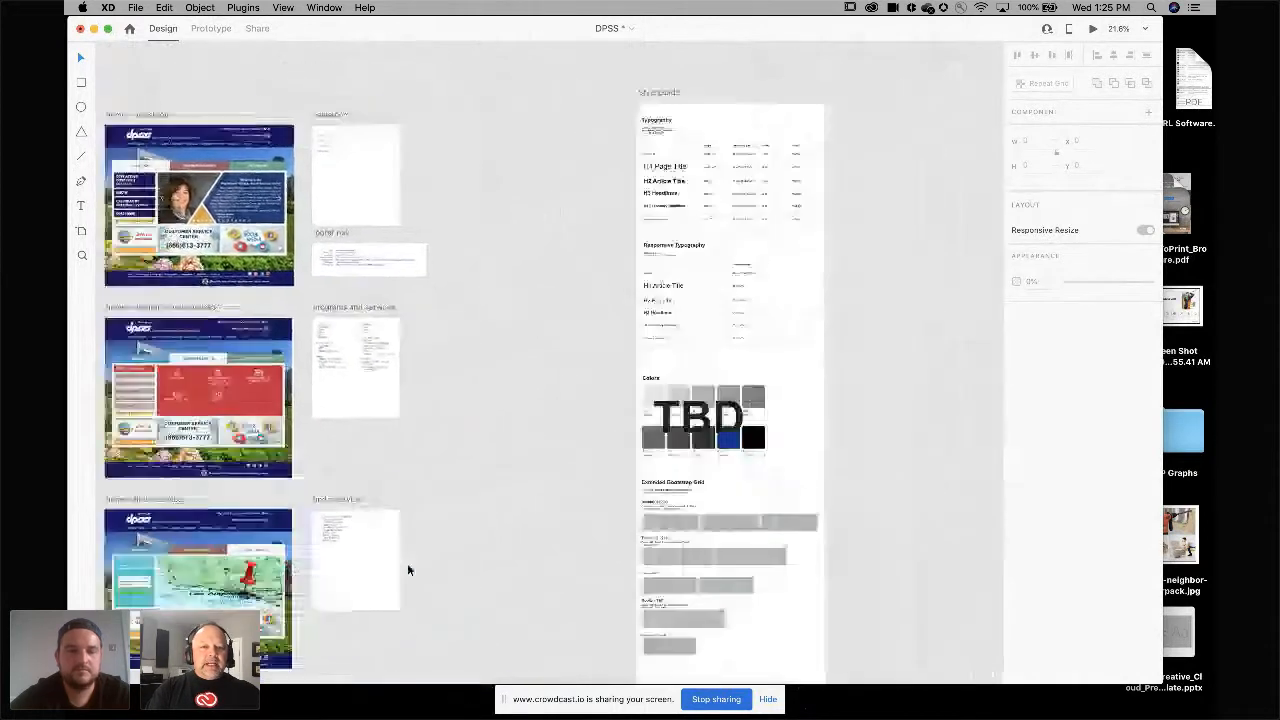
pyautogui.hscroll(5, 407, 569)
pyautogui.scroll(3, 407, 569)
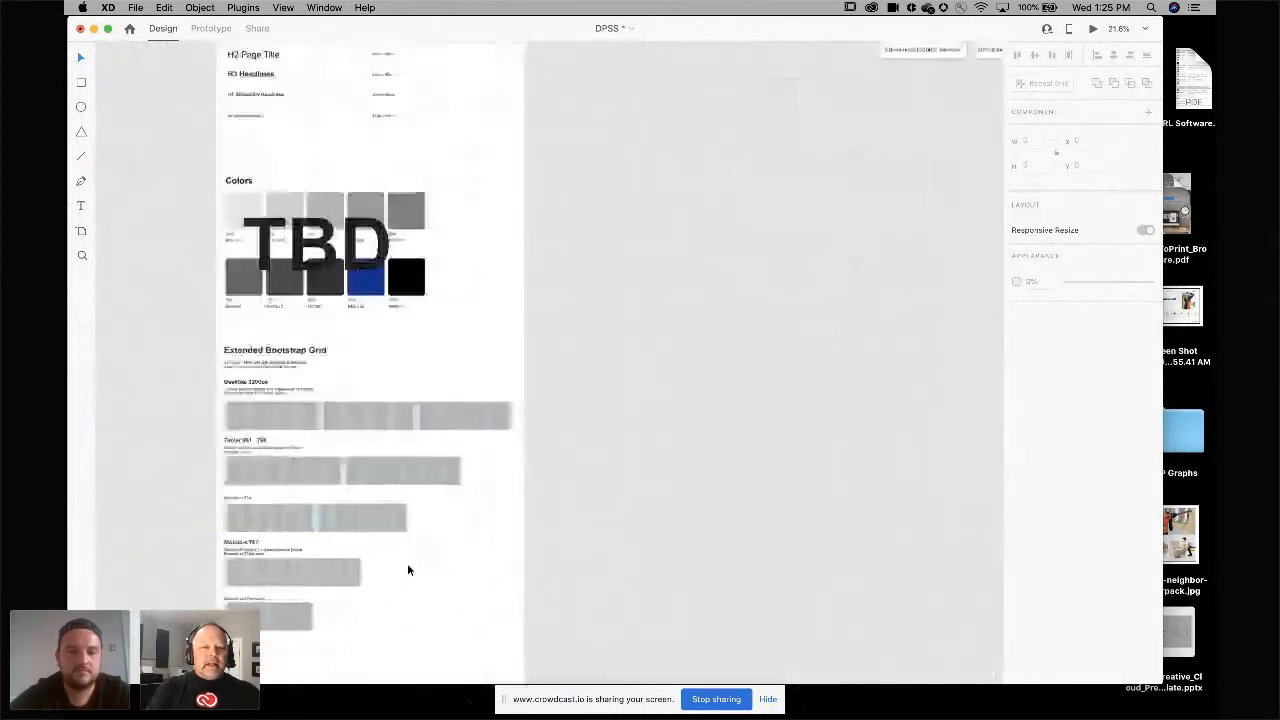
pyautogui.scroll(2, 407, 569)
pyautogui.scroll(4, 407, 569)
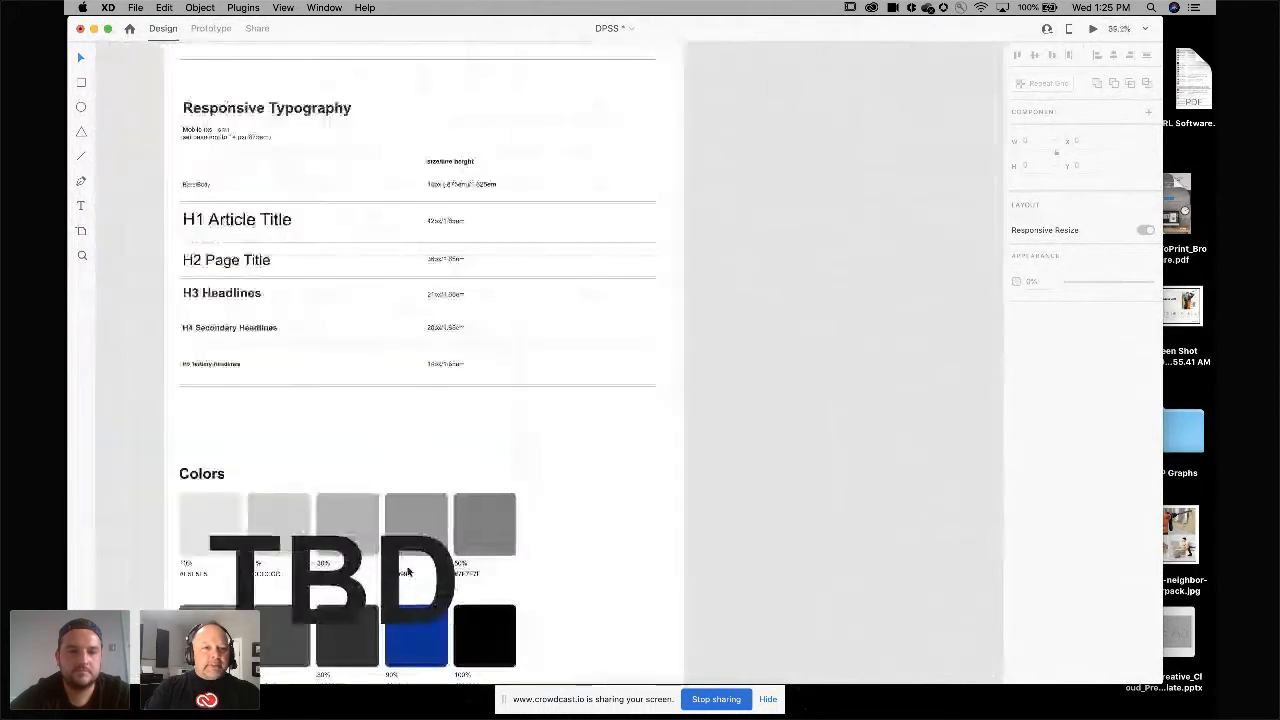
pyautogui.scroll(3, 407, 570)
pyautogui.hscroll(10, 407, 570)
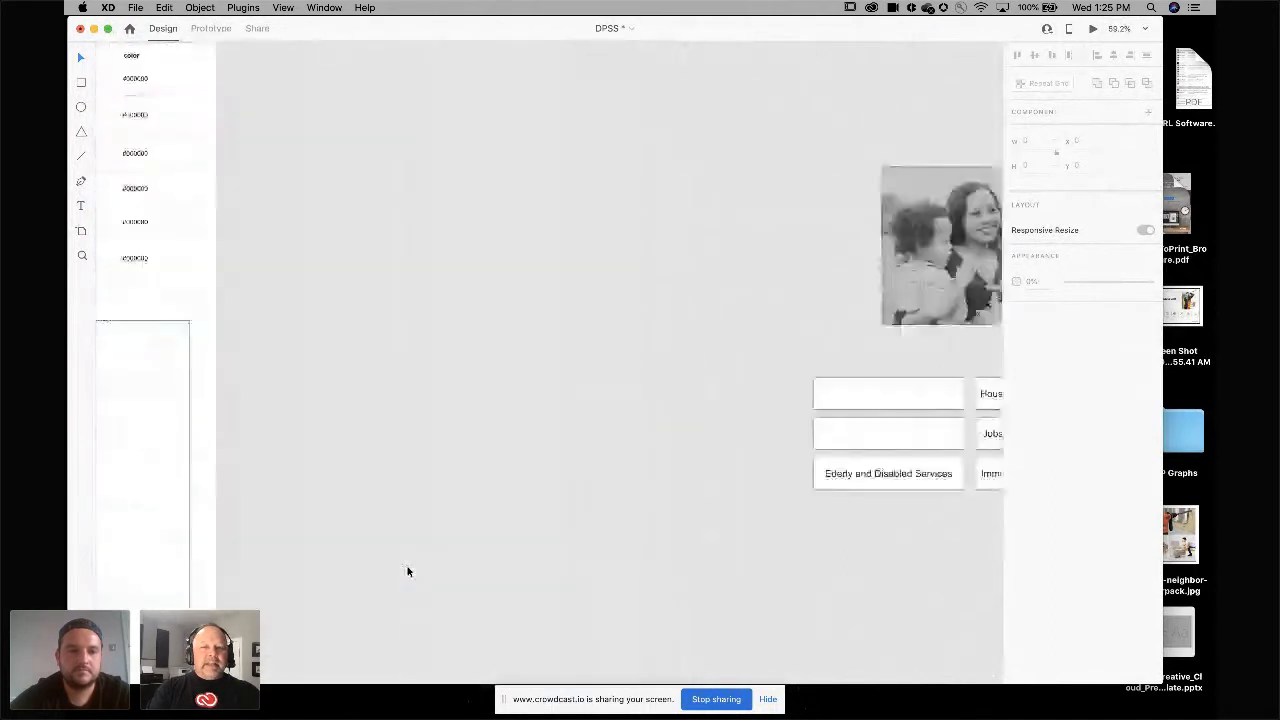
pyautogui.hscroll(5, 407, 571)
pyautogui.hscroll(5, 389, 580)
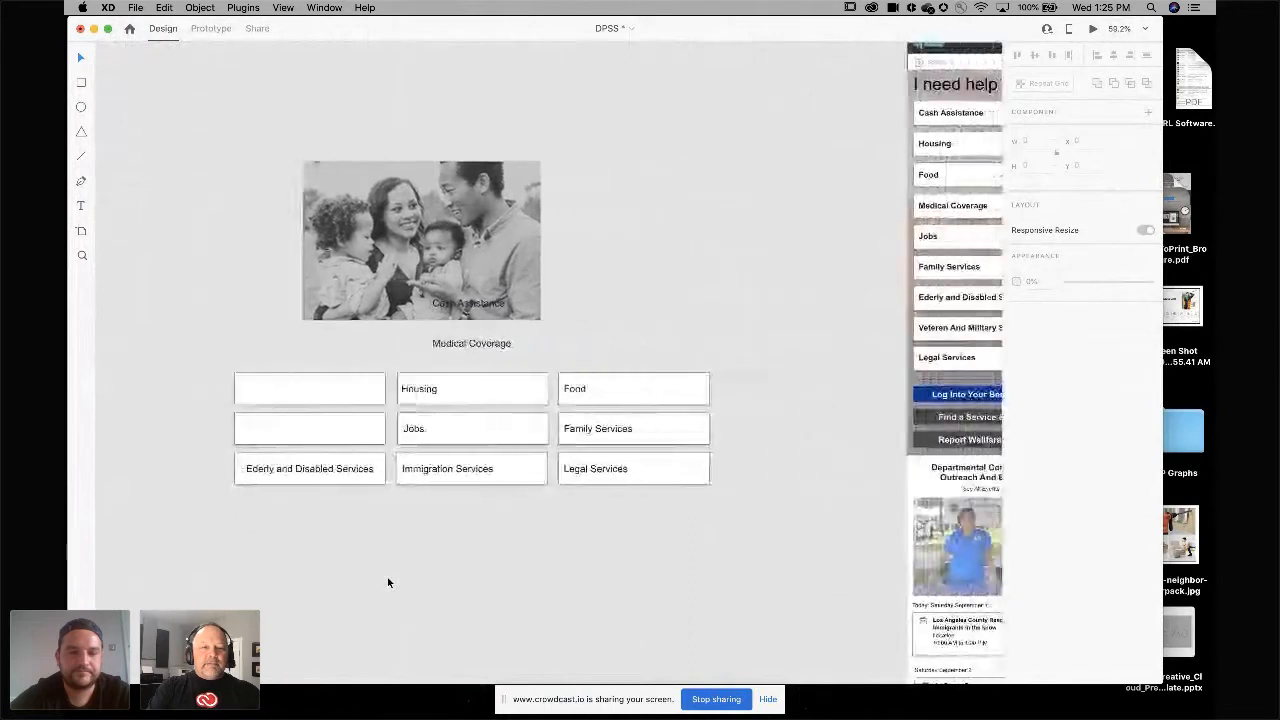
pyautogui.hscroll(10, 377, 589)
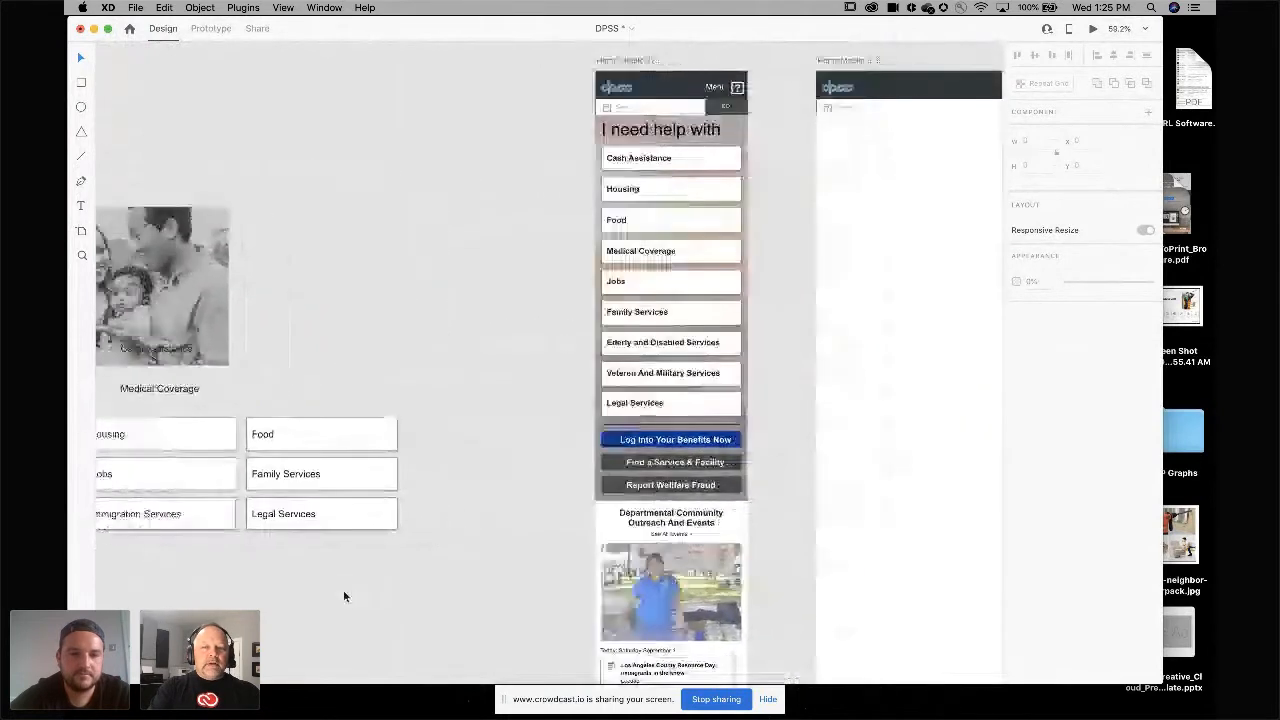
pyautogui.hscroll(8, 603, 481)
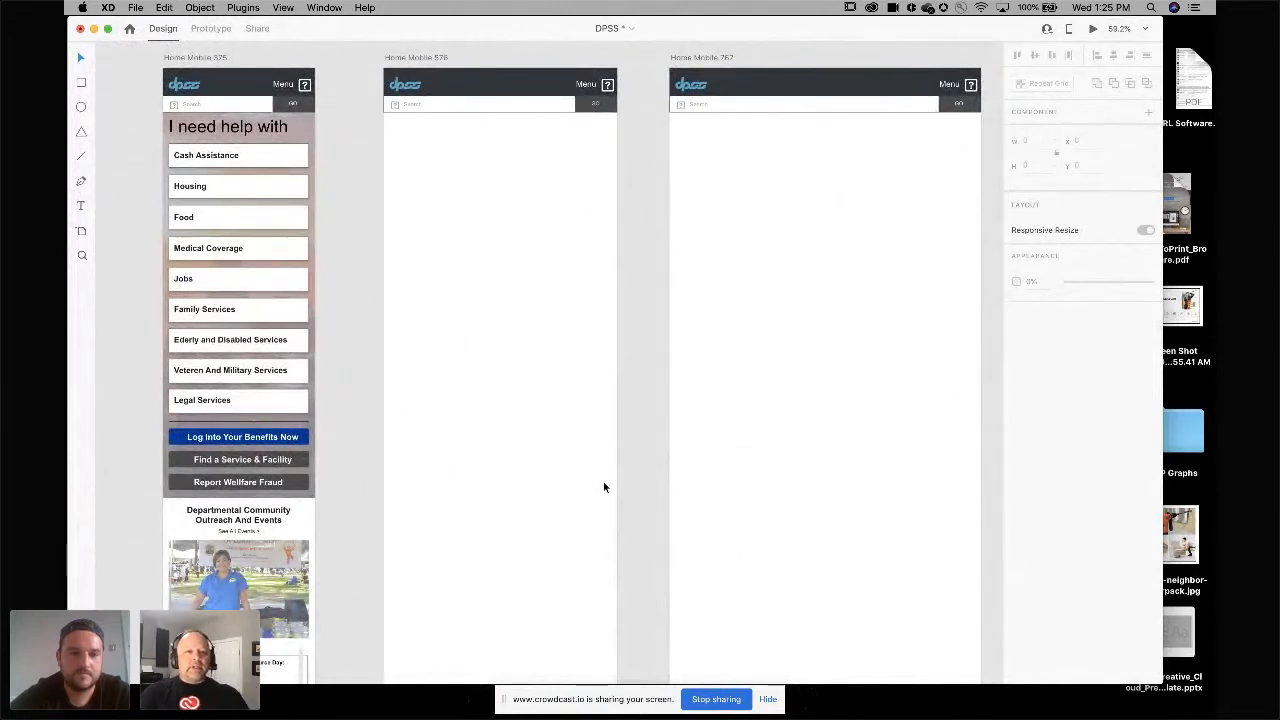
pyautogui.hscroll(10, 582, 502)
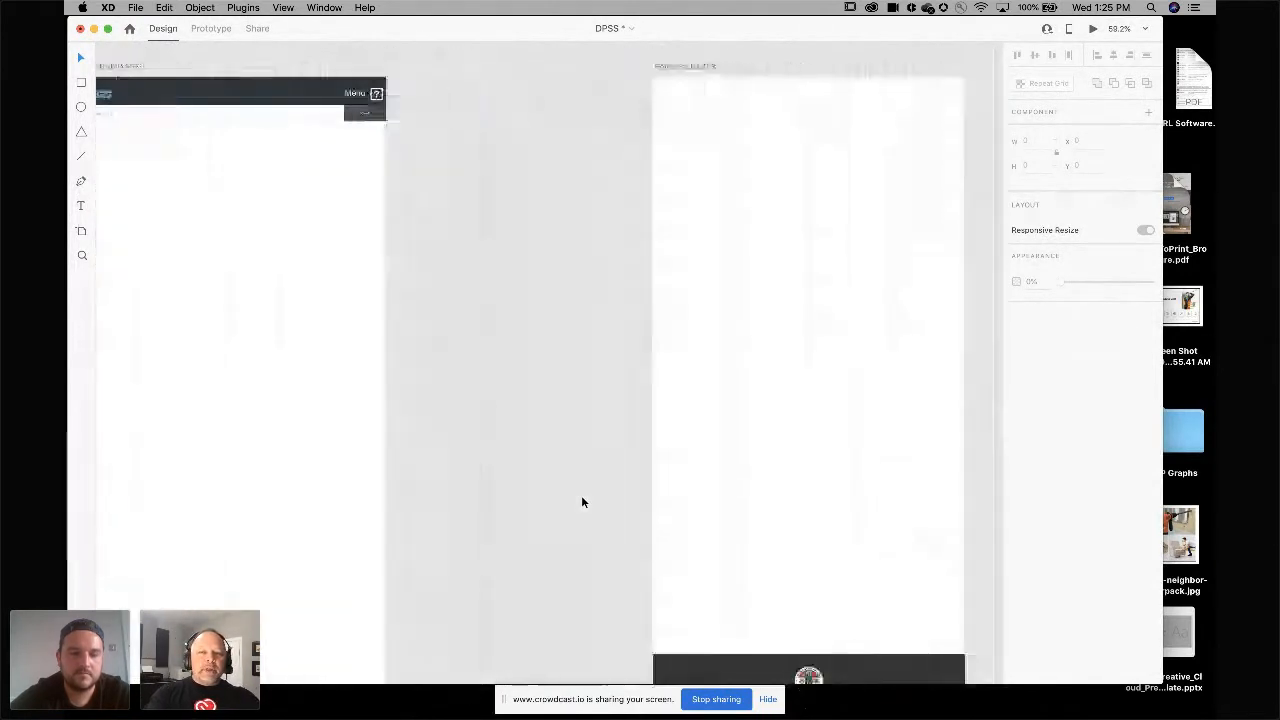
pyautogui.hscroll(15, 582, 502)
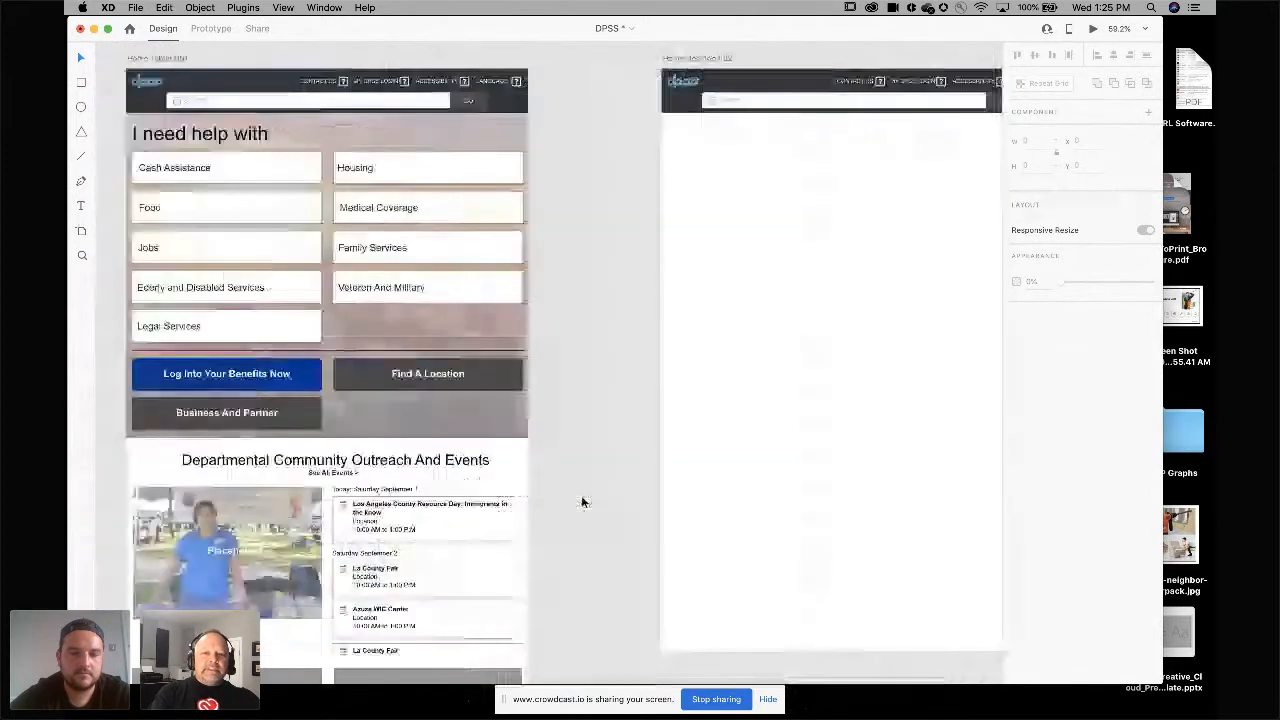
# Browse the DPSS sitemap and discovery presentation slides up to the LA County DPSS title slide.
pyautogui.scroll(-10, 563, 505)
pyautogui.scroll(-5, 563, 507)
pyautogui.hscroll(-5, 563, 507)
pyautogui.scroll(-5, 563, 507)
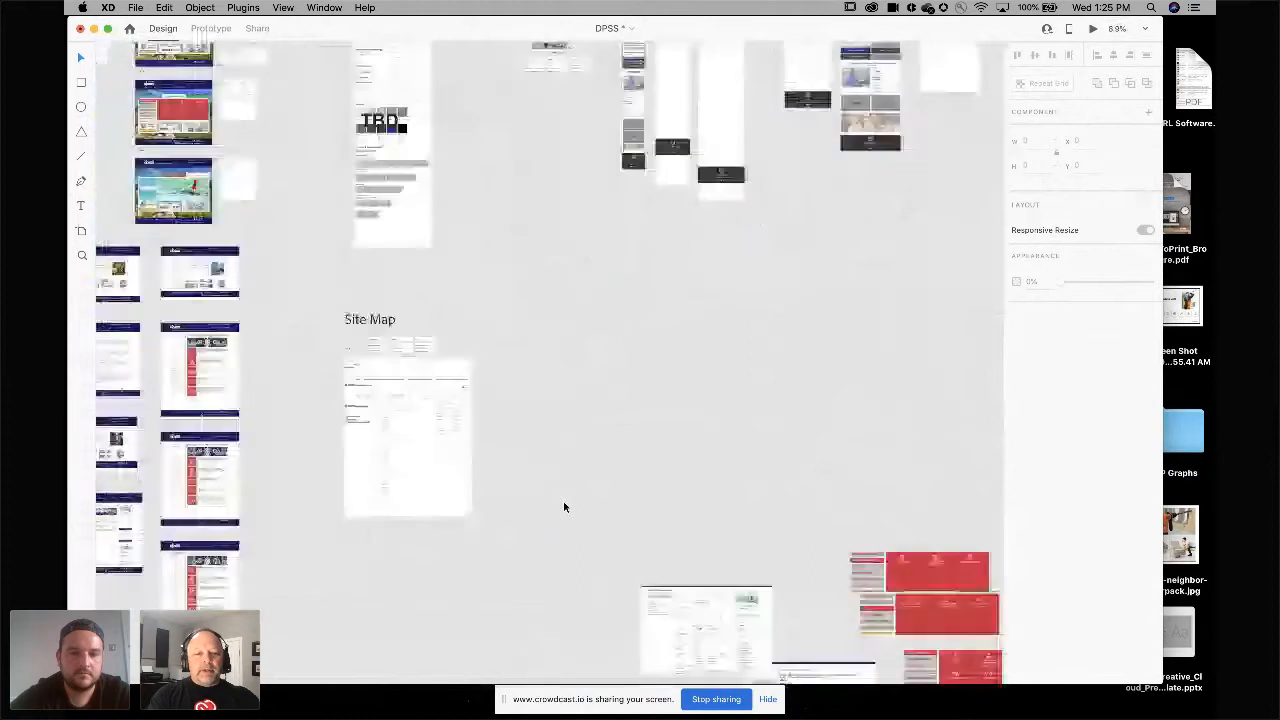
pyautogui.scroll(-3, 563, 507)
pyautogui.hscroll(-3, 560, 485)
pyautogui.scroll(5, 489, 386)
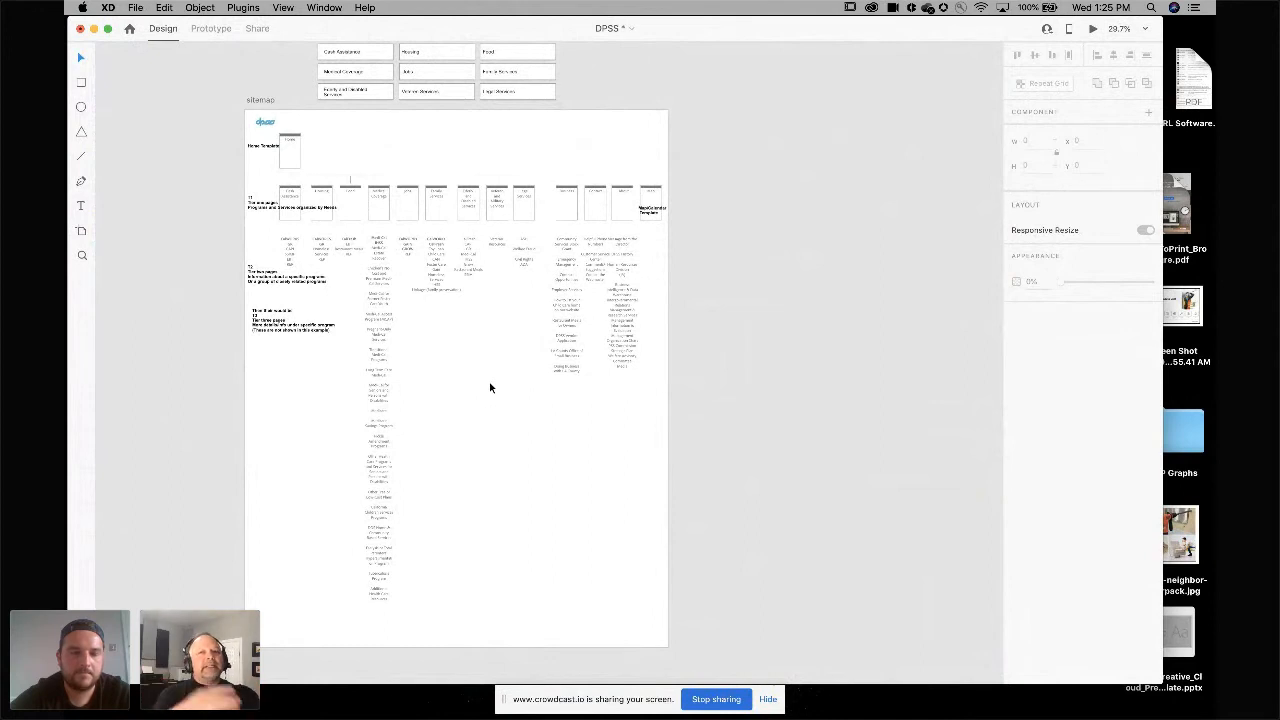
pyautogui.hscroll(-15, 489, 387)
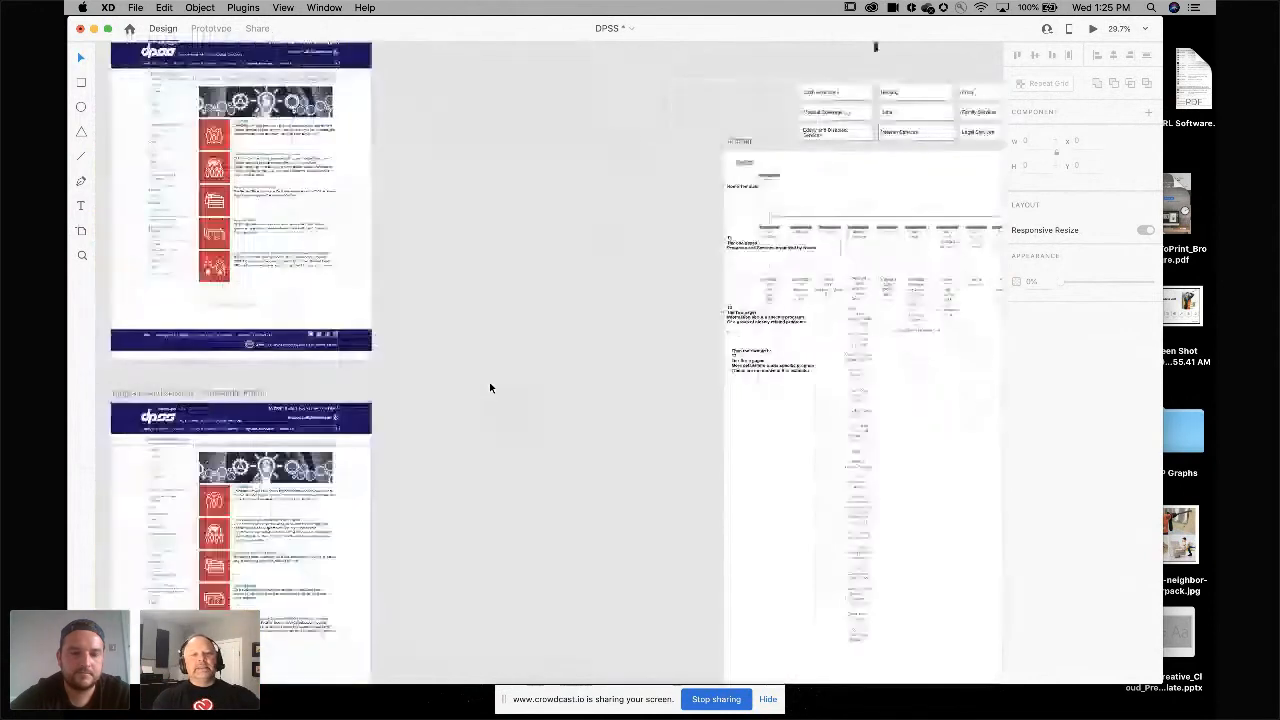
pyautogui.scroll(2, 489, 387)
pyautogui.scroll(-2, 489, 387)
pyautogui.scroll(10, 489, 387)
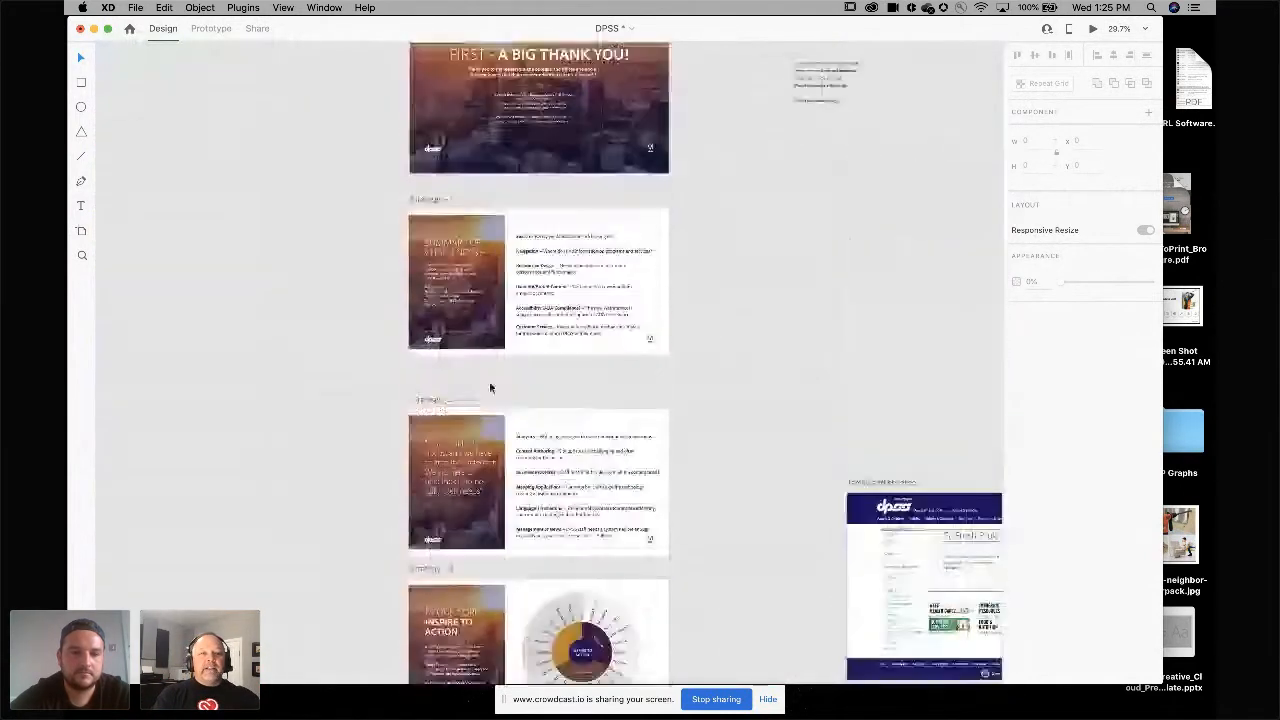
pyautogui.scroll(2, 489, 387)
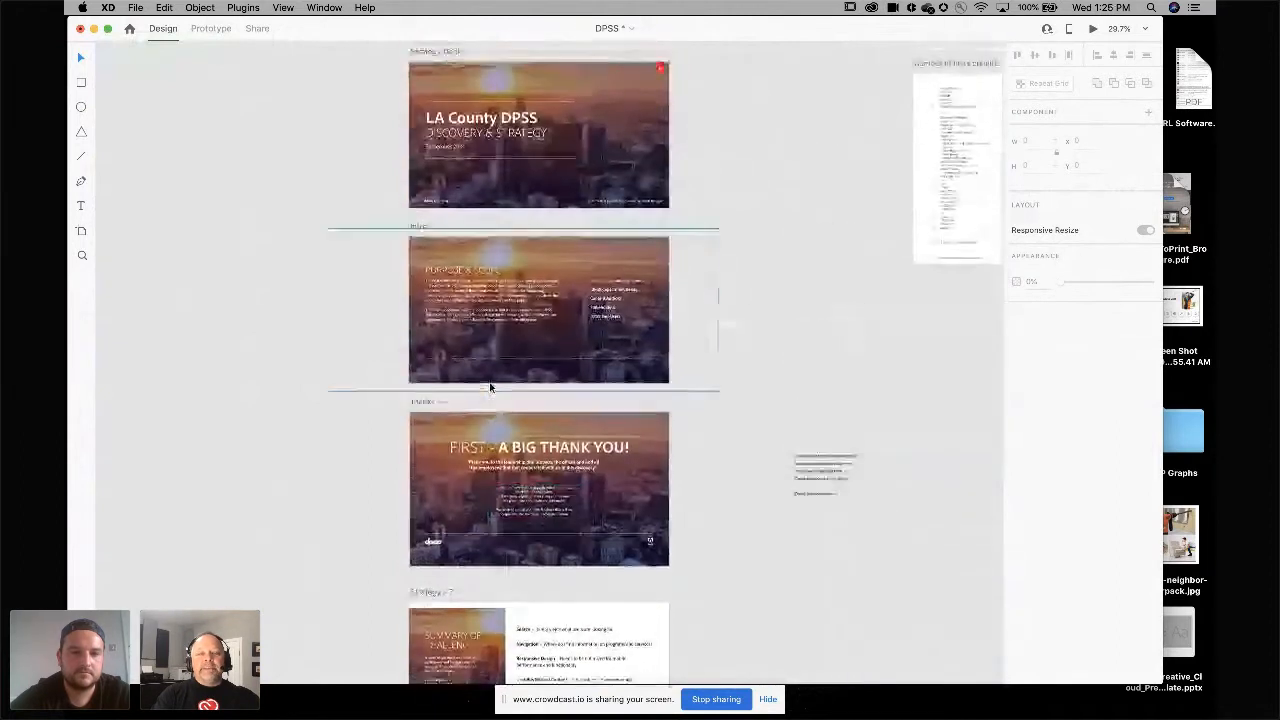
pyautogui.scroll(5, 264, 155)
pyautogui.scroll(5, 264, 158)
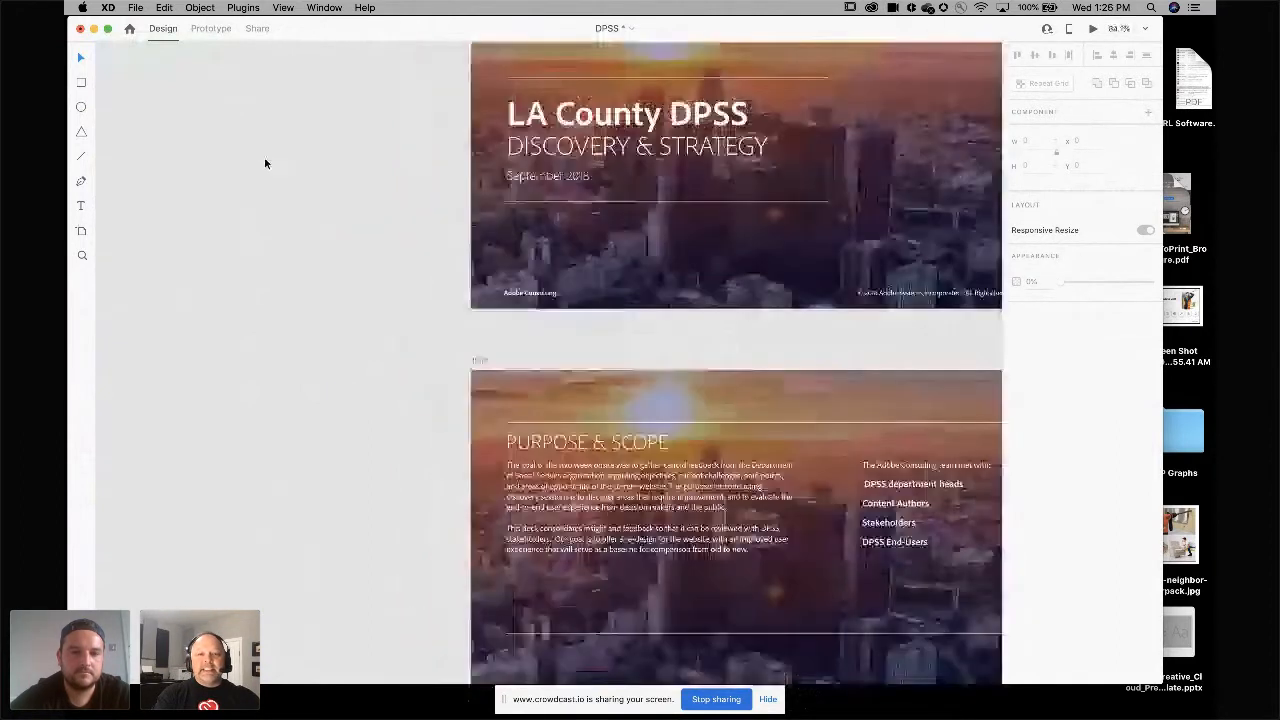
# Scroll down through the DPSS discovery slides to the wireframe and page artboards.
pyautogui.scroll(-15, 338, 238)
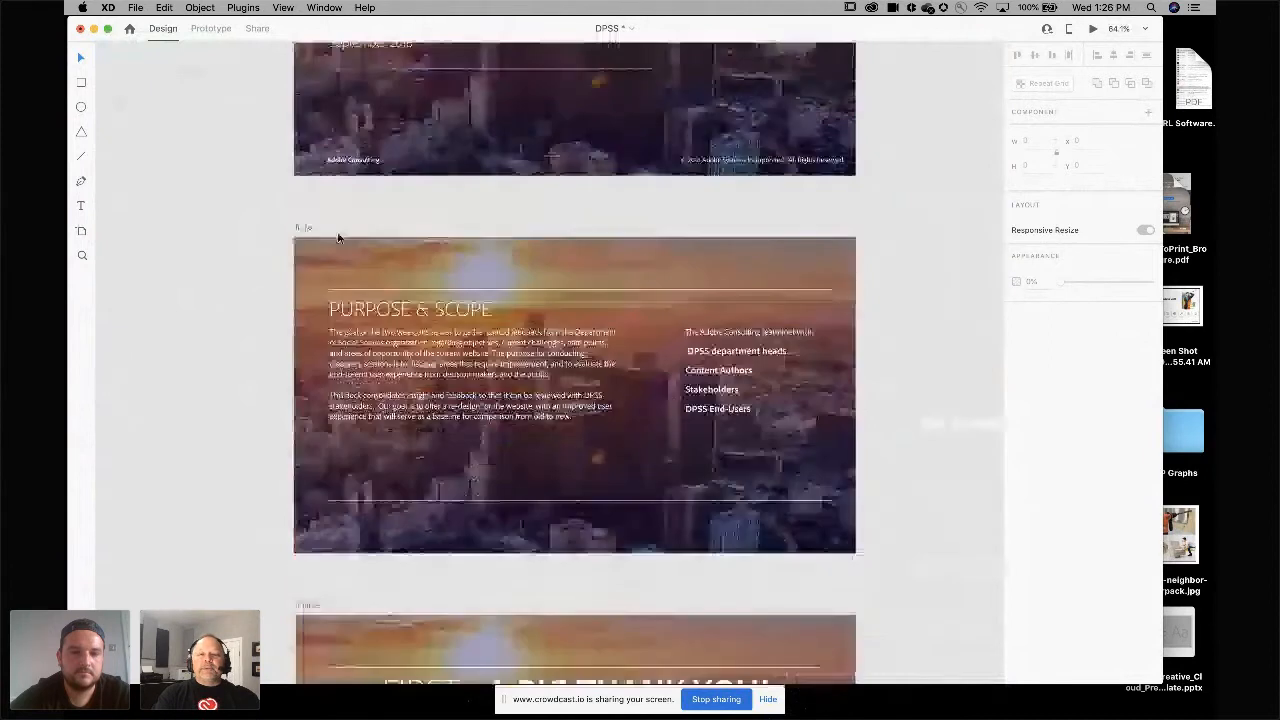
pyautogui.scroll(-20, 338, 238)
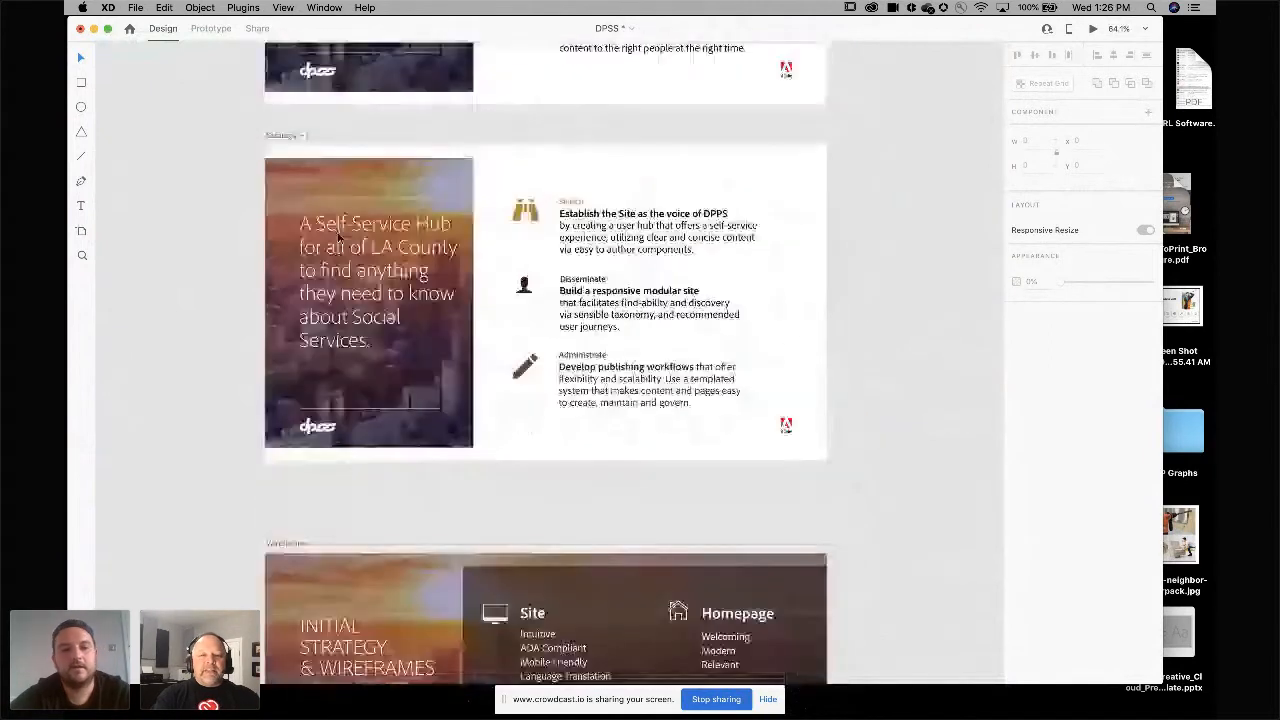
pyautogui.scroll(-5, 589, 206)
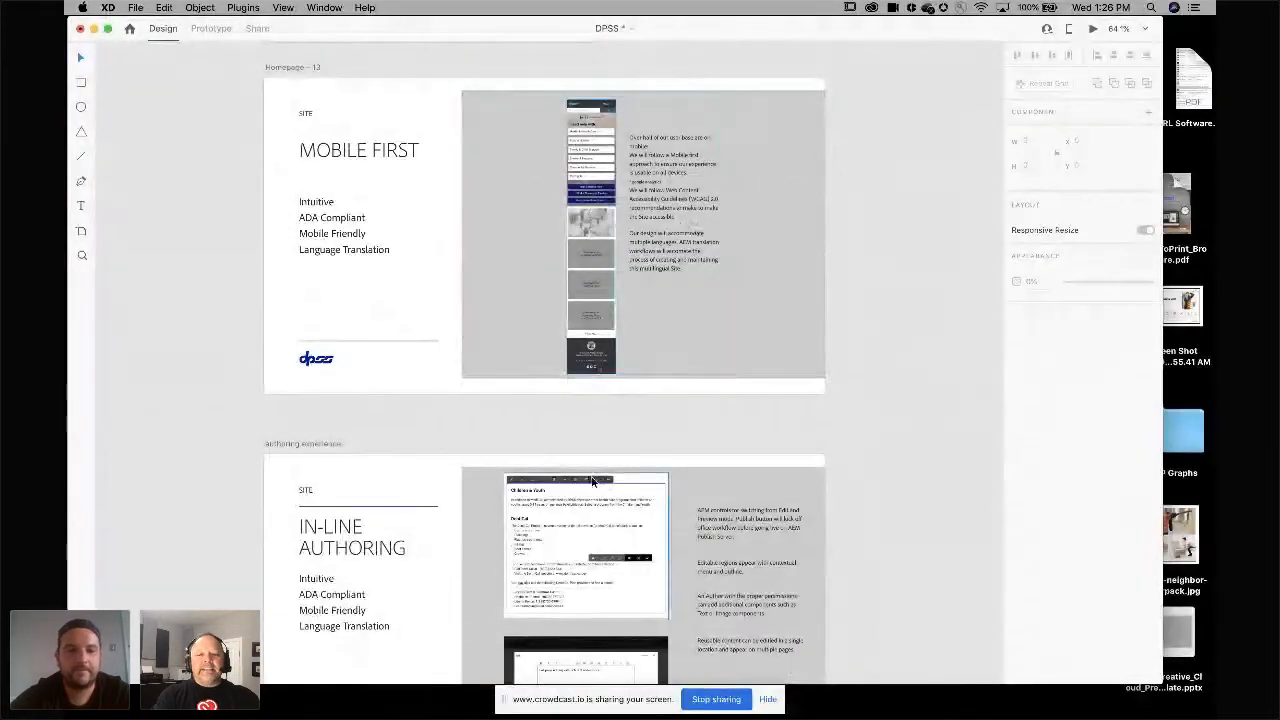
pyautogui.scroll(-5, 588, 483)
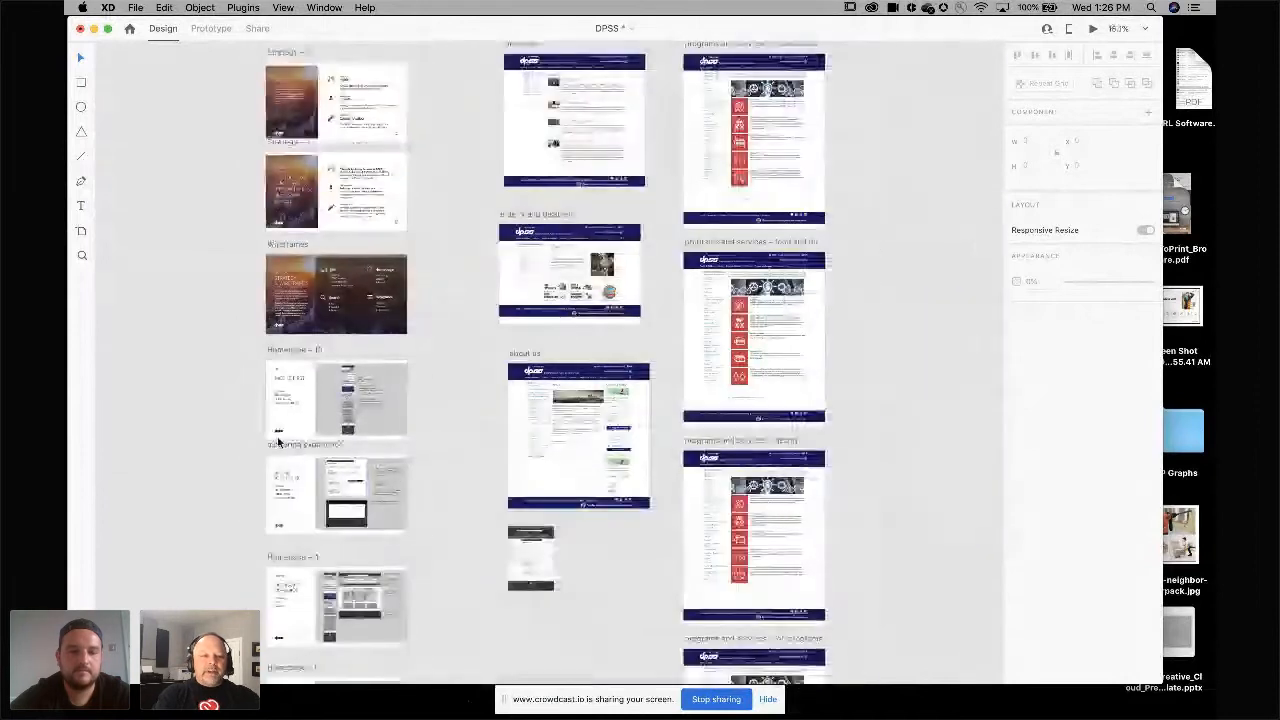
# Select the Homepage – 13, authoring experience and Homepage – 4 artboards and browse the File Export options.
pyautogui.click(293, 351)
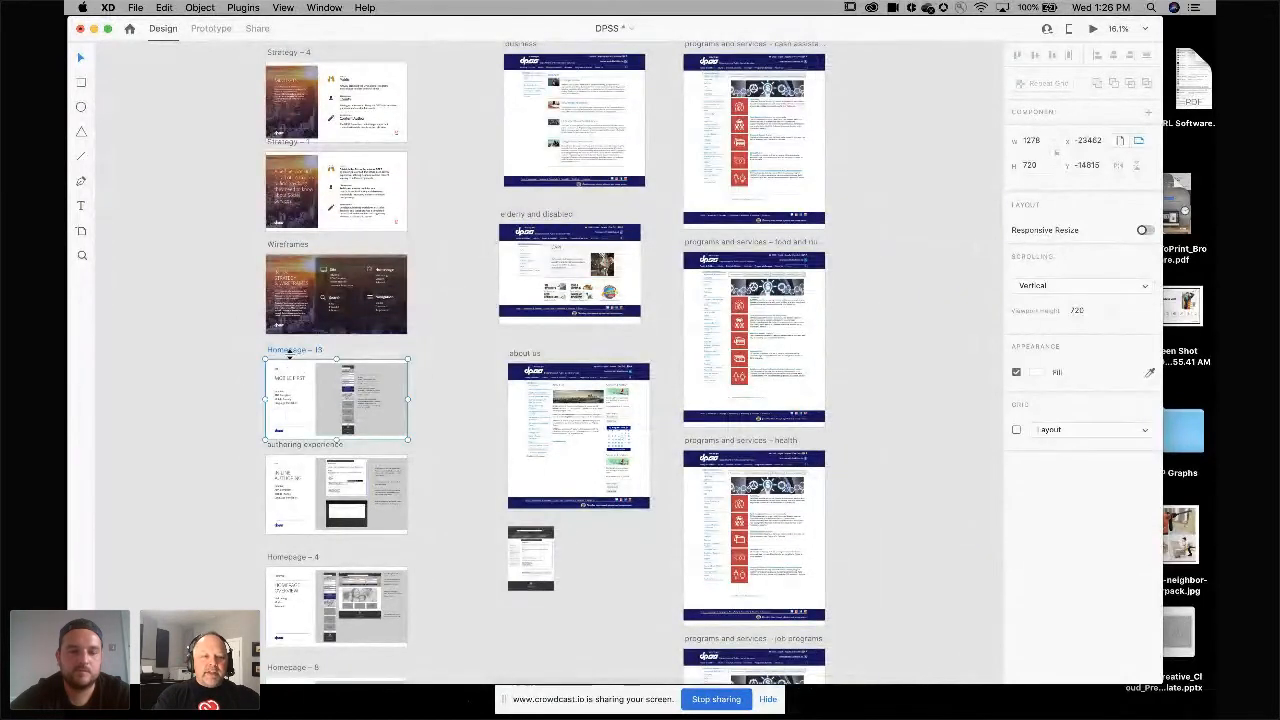
pyautogui.keyDown('shift'); pyautogui.click(285, 445); pyautogui.keyUp('shift')
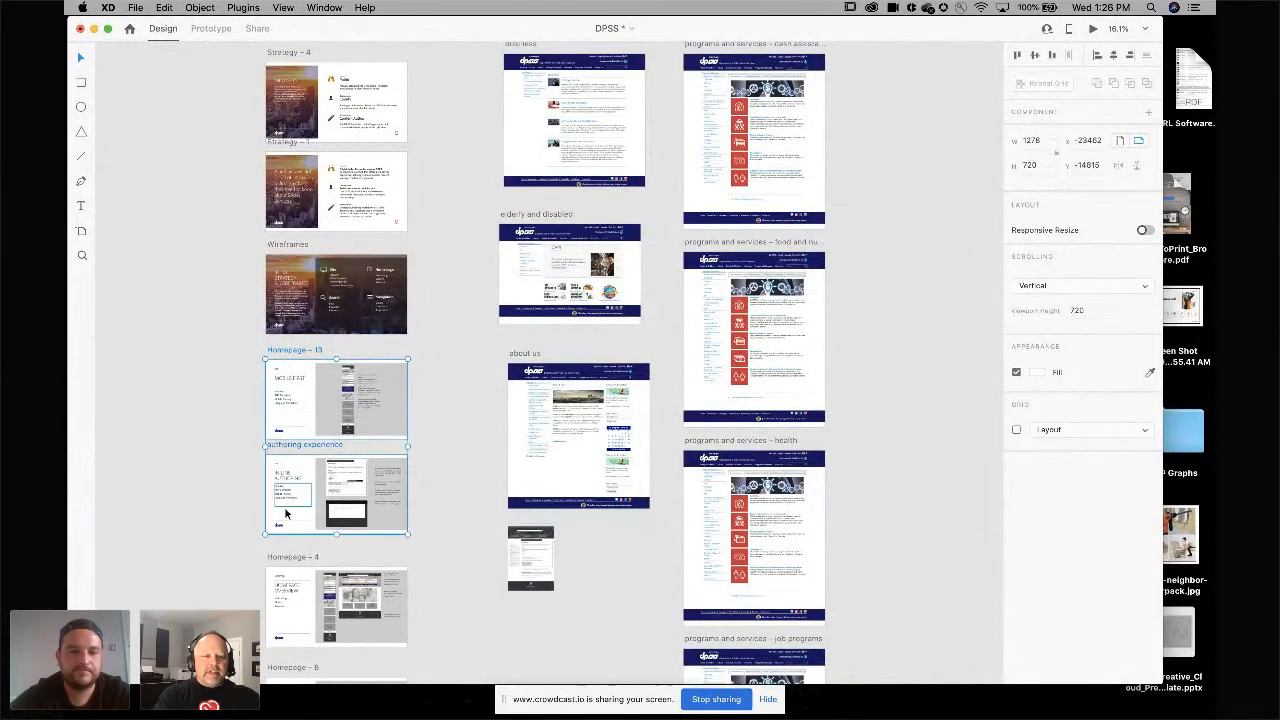
pyautogui.keyDown('shift'); pyautogui.click(288, 556); pyautogui.keyUp('shift')
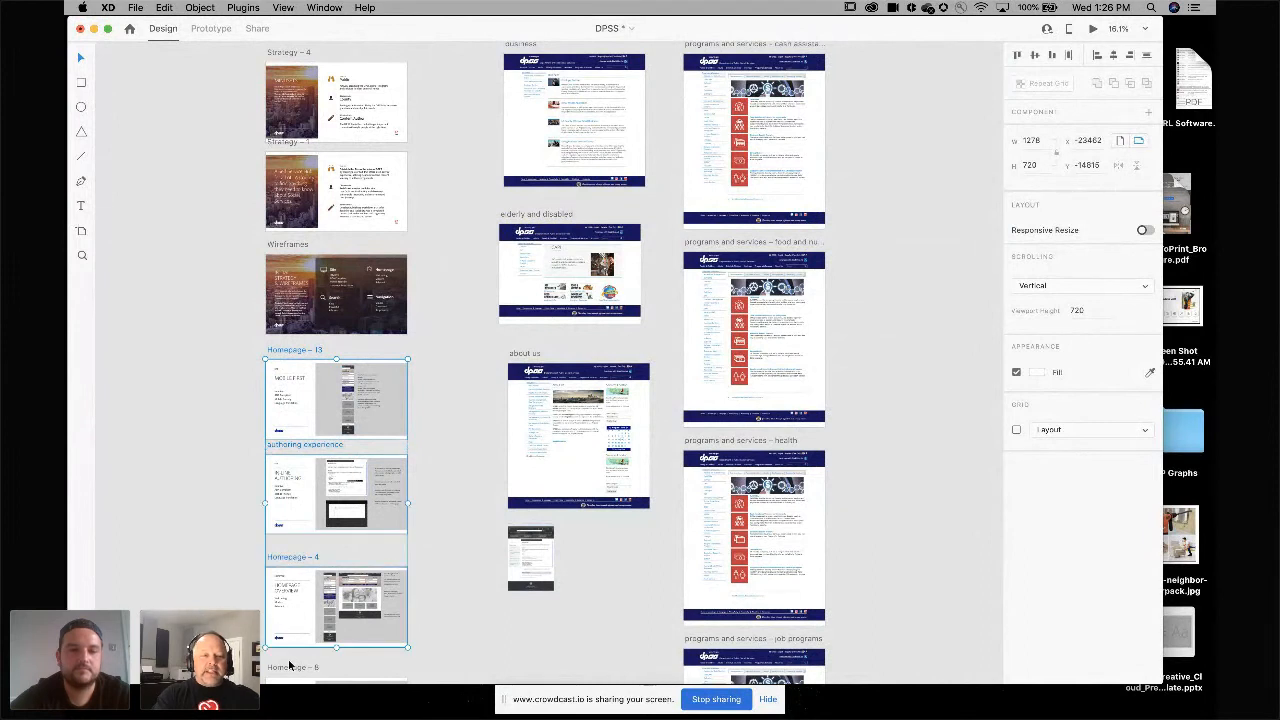
pyautogui.click(136, 9)
pyautogui.moveTo(250, 215)
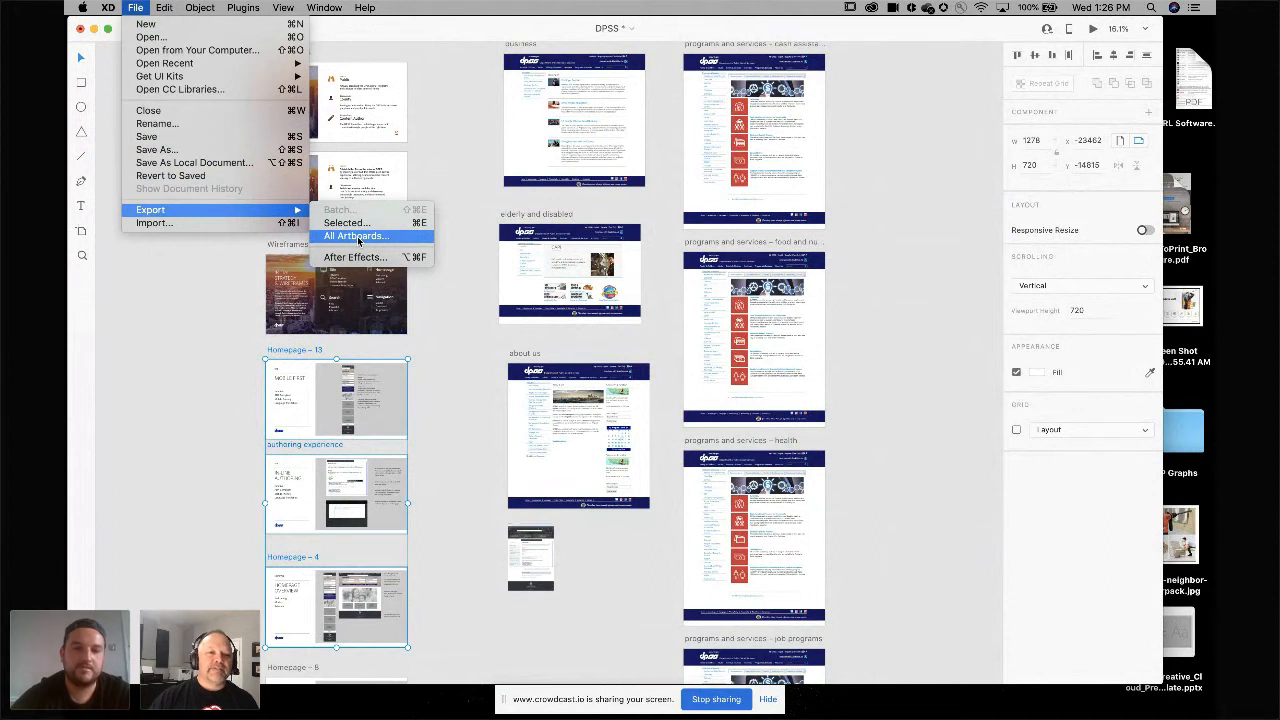
pyautogui.click(233, 336)
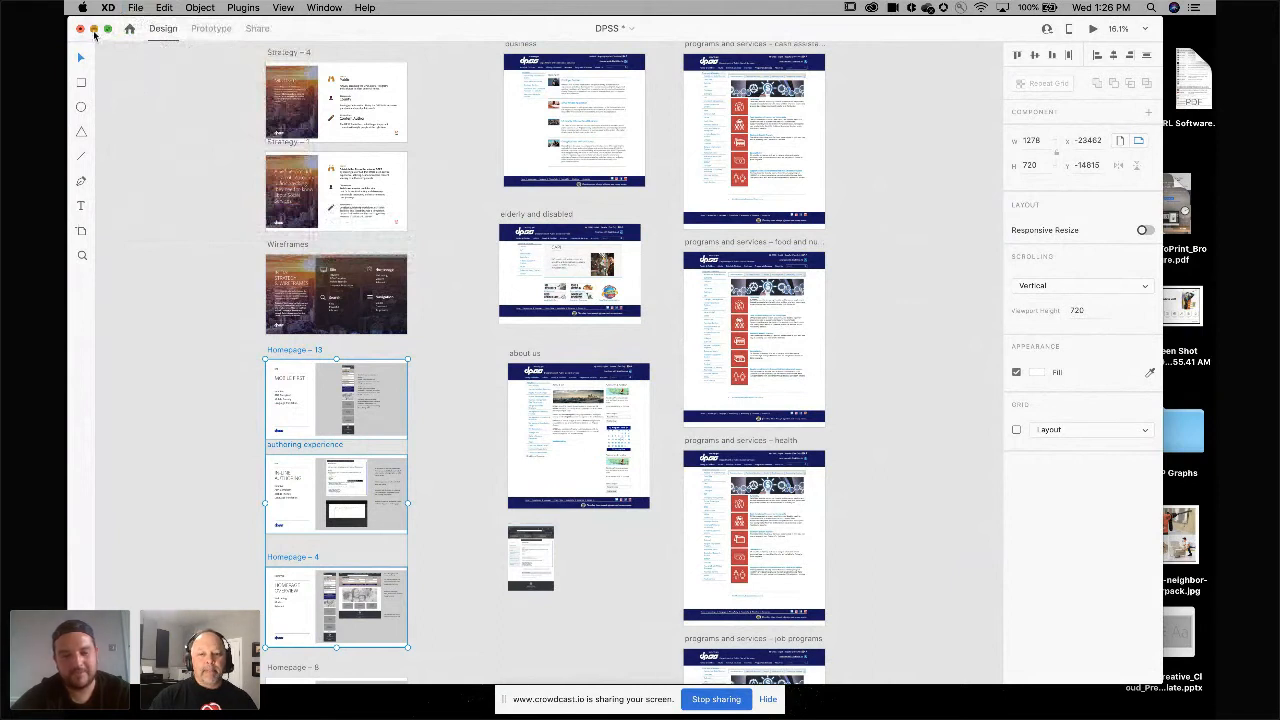
# Minimize the DPSS document and open the XD Demo - Adobe Home Page document from the dock.
pyautogui.click(94, 29)
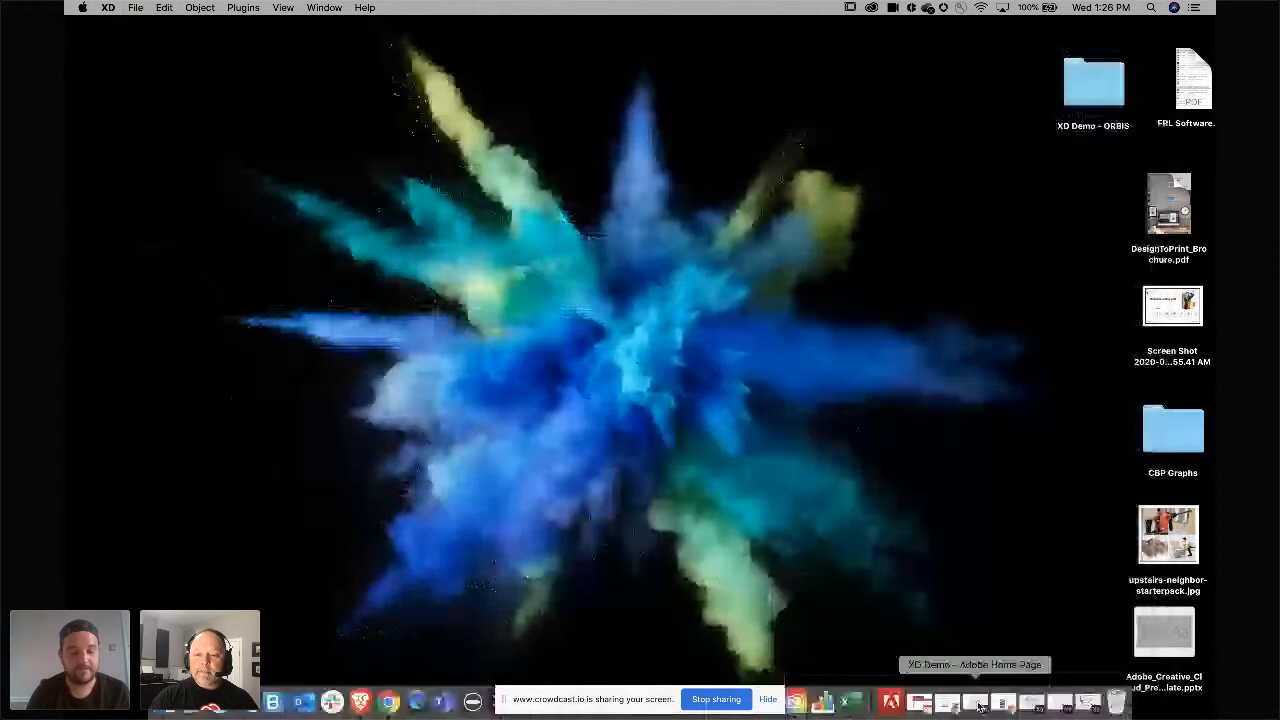
pyautogui.click(980, 707)
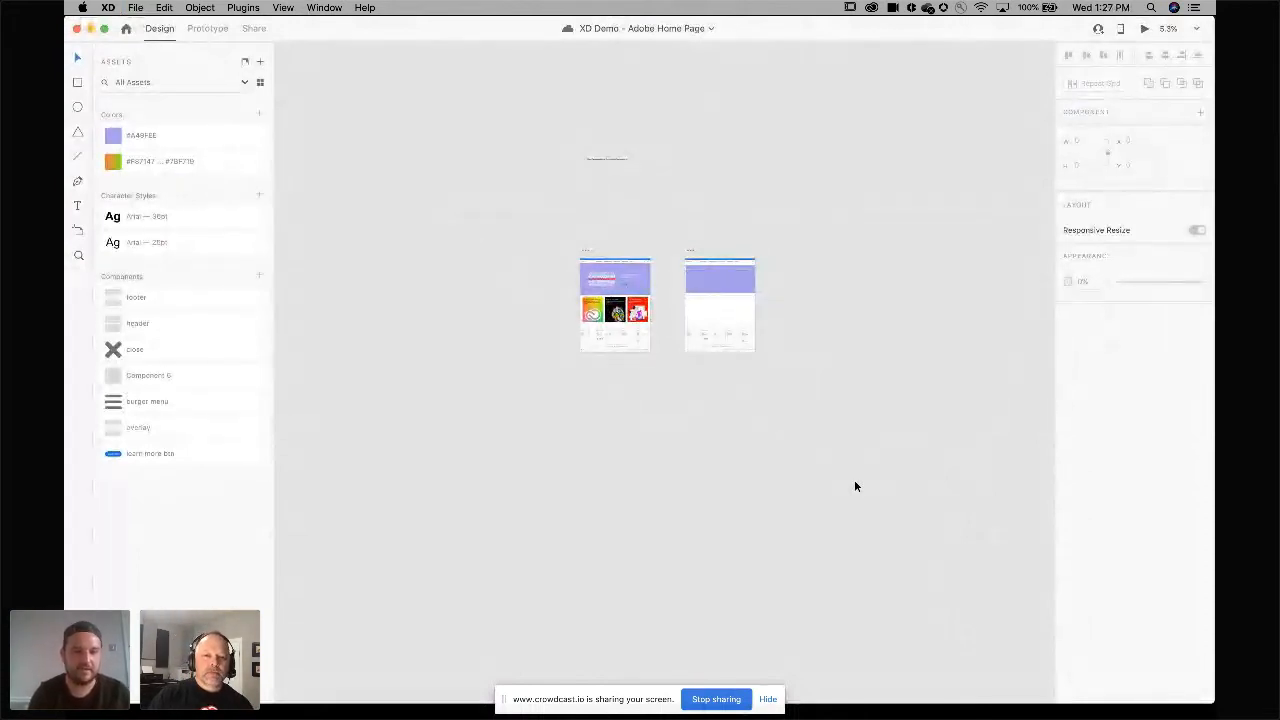
# Open the Invite to Document panel for the shared document and close it again.
pyautogui.scroll(-2, 771, 514)
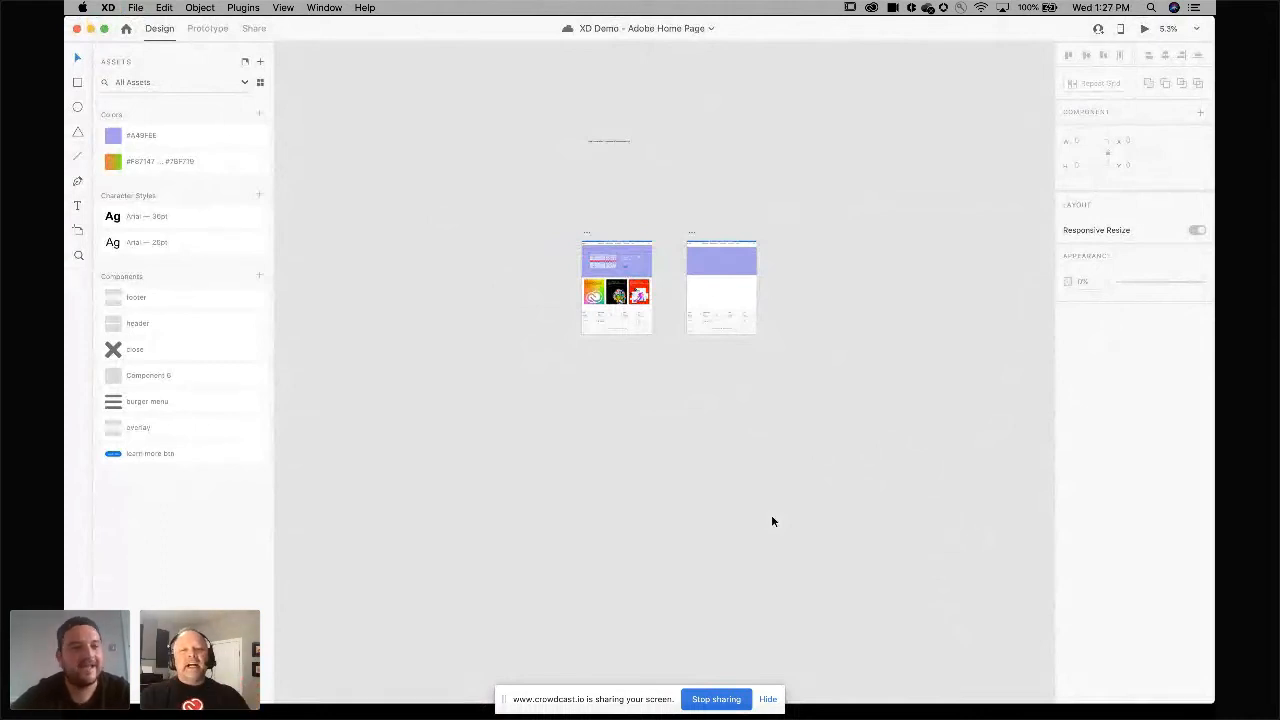
pyautogui.scroll(3, 771, 520)
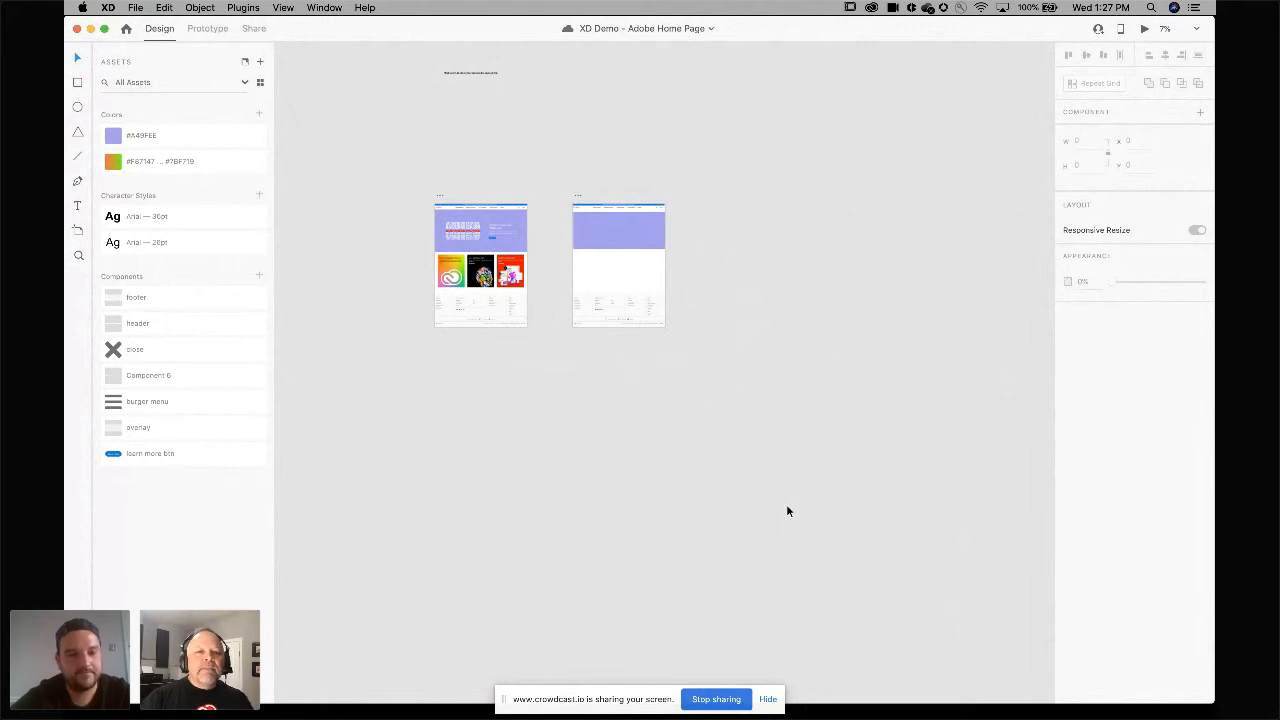
pyautogui.click(1098, 29)
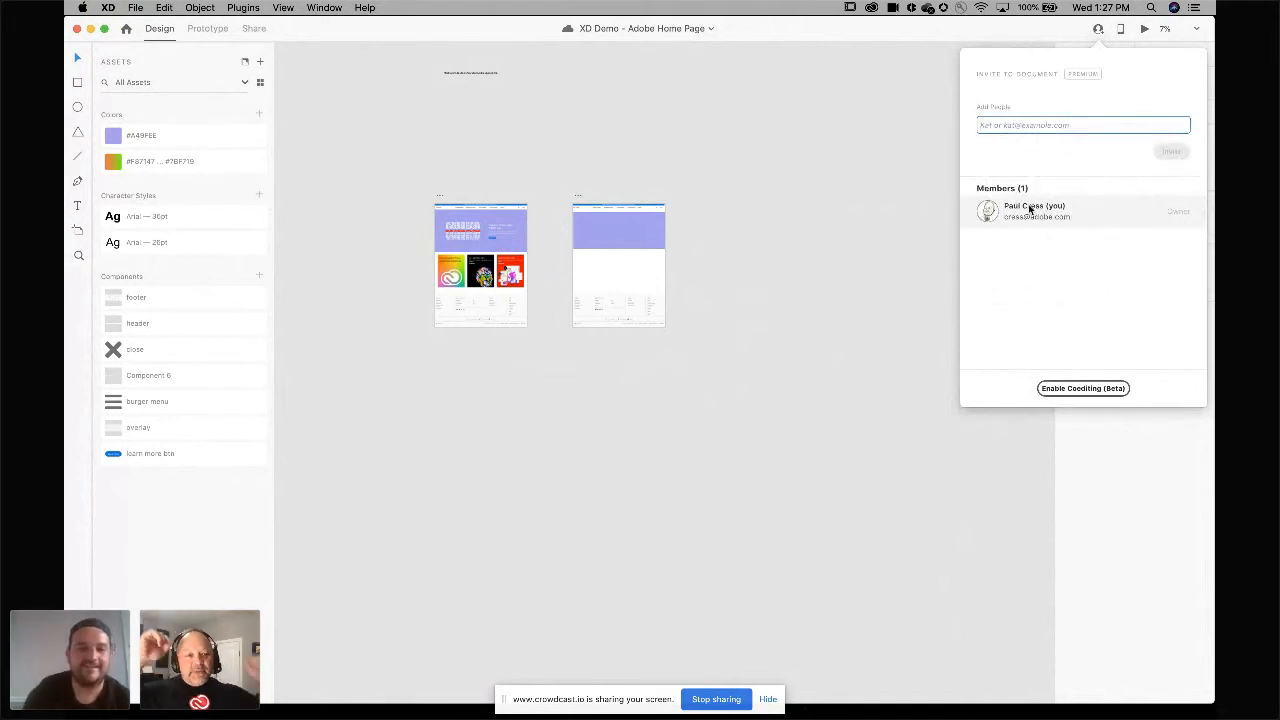
pyautogui.click(901, 222)
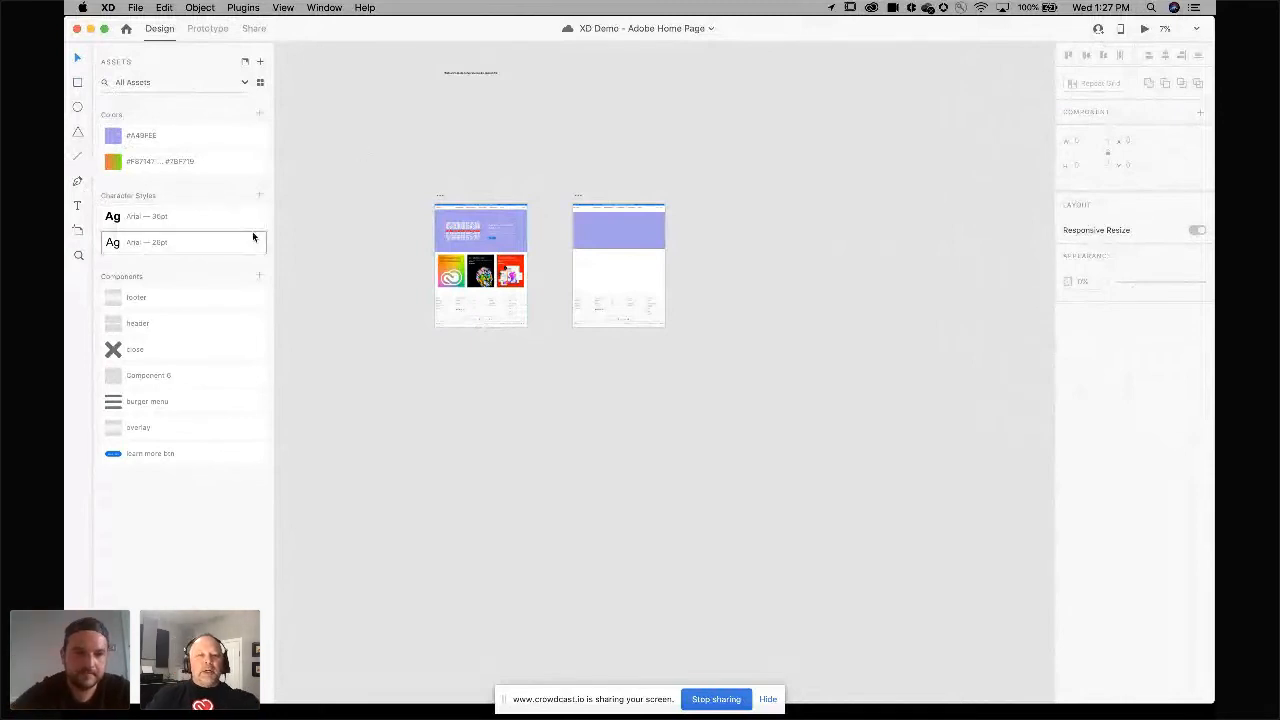
# Widen the purple hero rectangle on Home page – 1 to the artboard's full width, 1930 wide.
pyautogui.moveTo(253, 237)
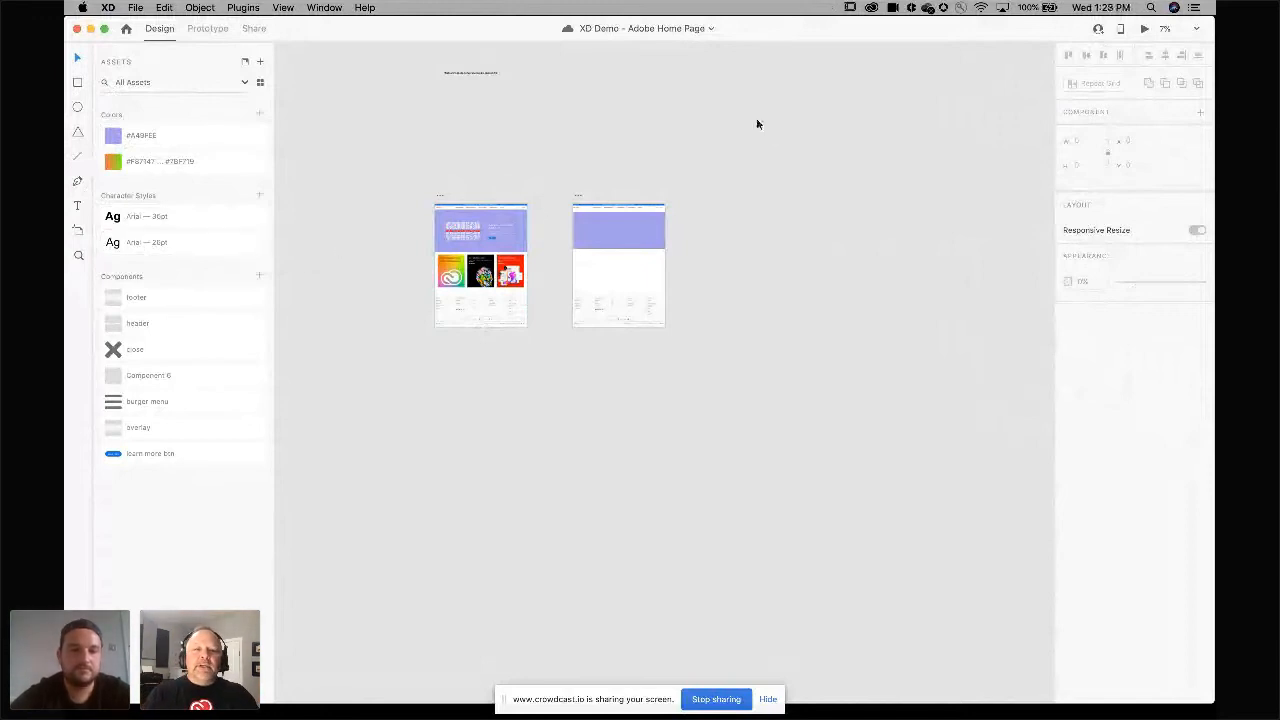
pyautogui.moveTo(810, 44); pyautogui.dragTo(603, 34)
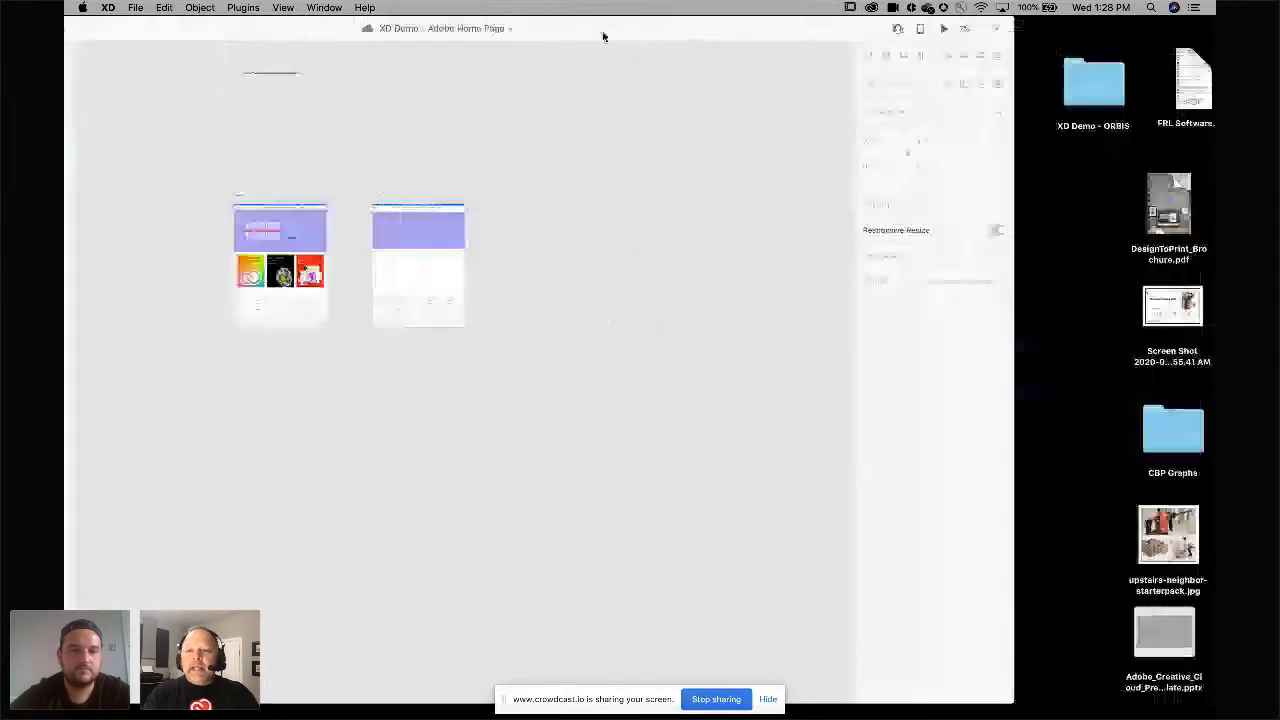
pyautogui.hscroll(-2, 582, 203)
pyautogui.scroll(5, 584, 201)
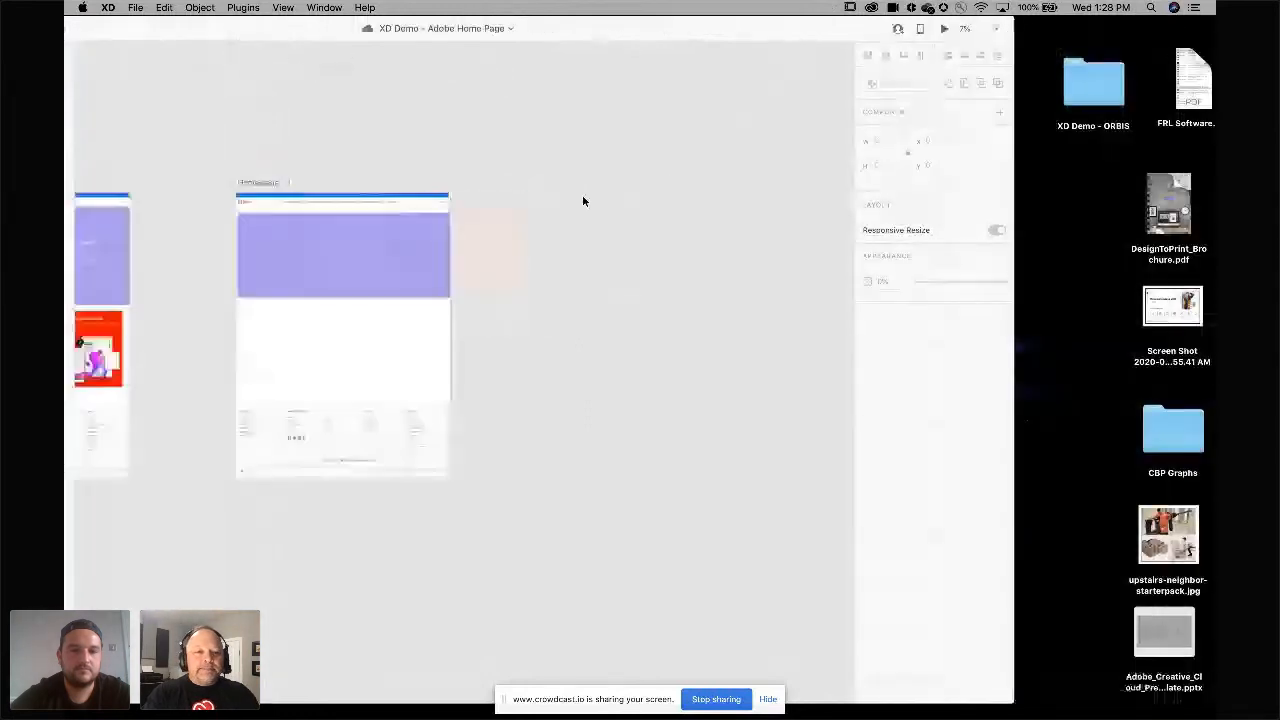
pyautogui.hscroll(-3, 584, 201)
pyautogui.hscroll(-2, 582, 194)
pyautogui.scroll(4, 582, 190)
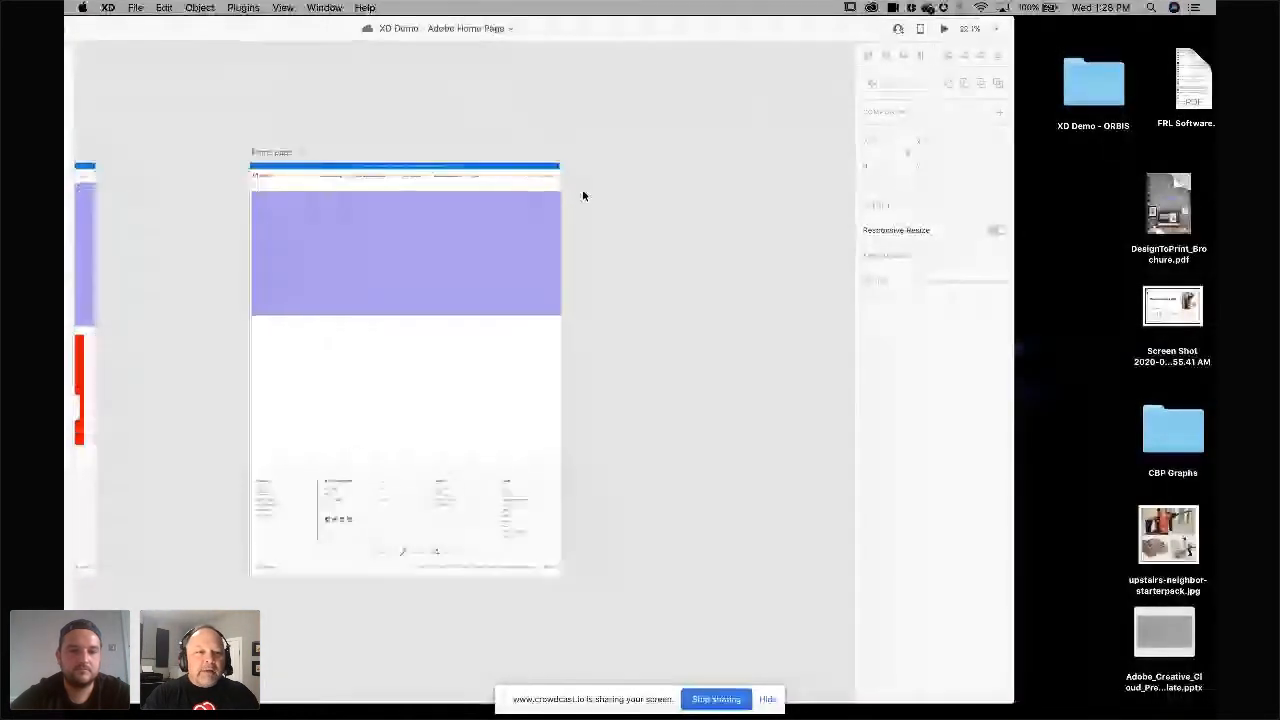
pyautogui.click(548, 156)
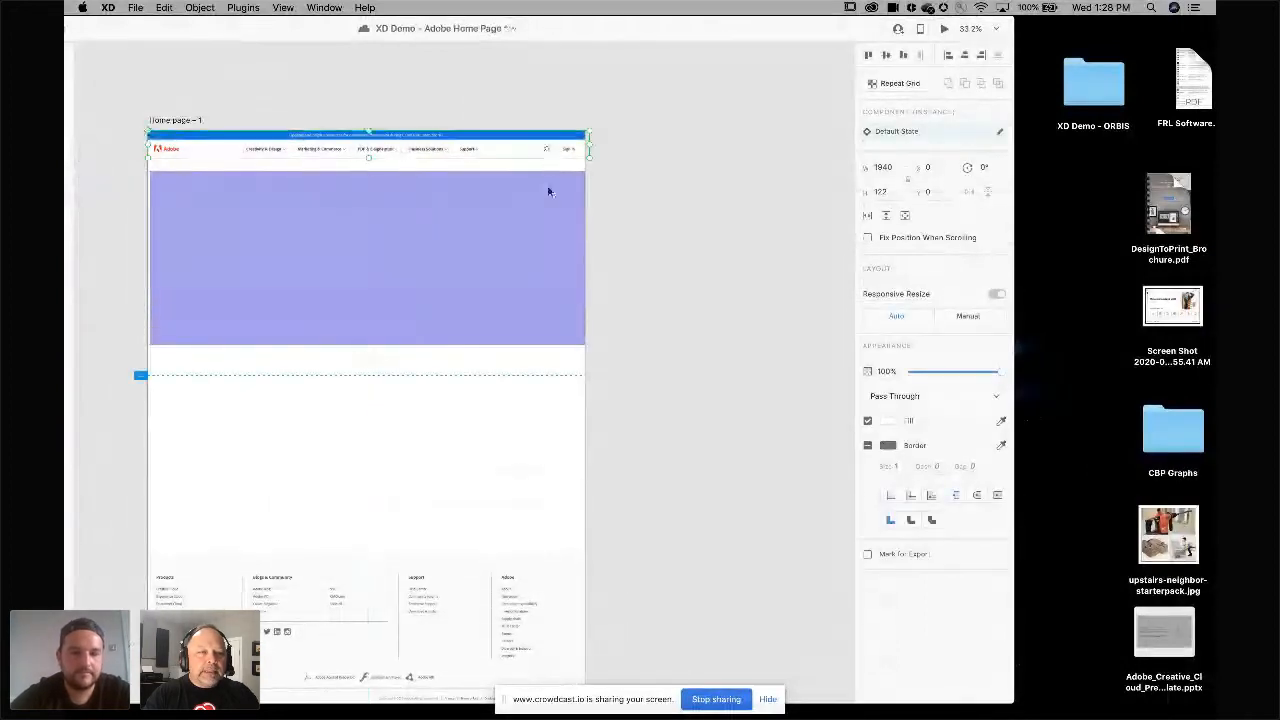
pyautogui.click(548, 209)
pyautogui.moveTo(547, 210); pyautogui.dragTo(545, 208)
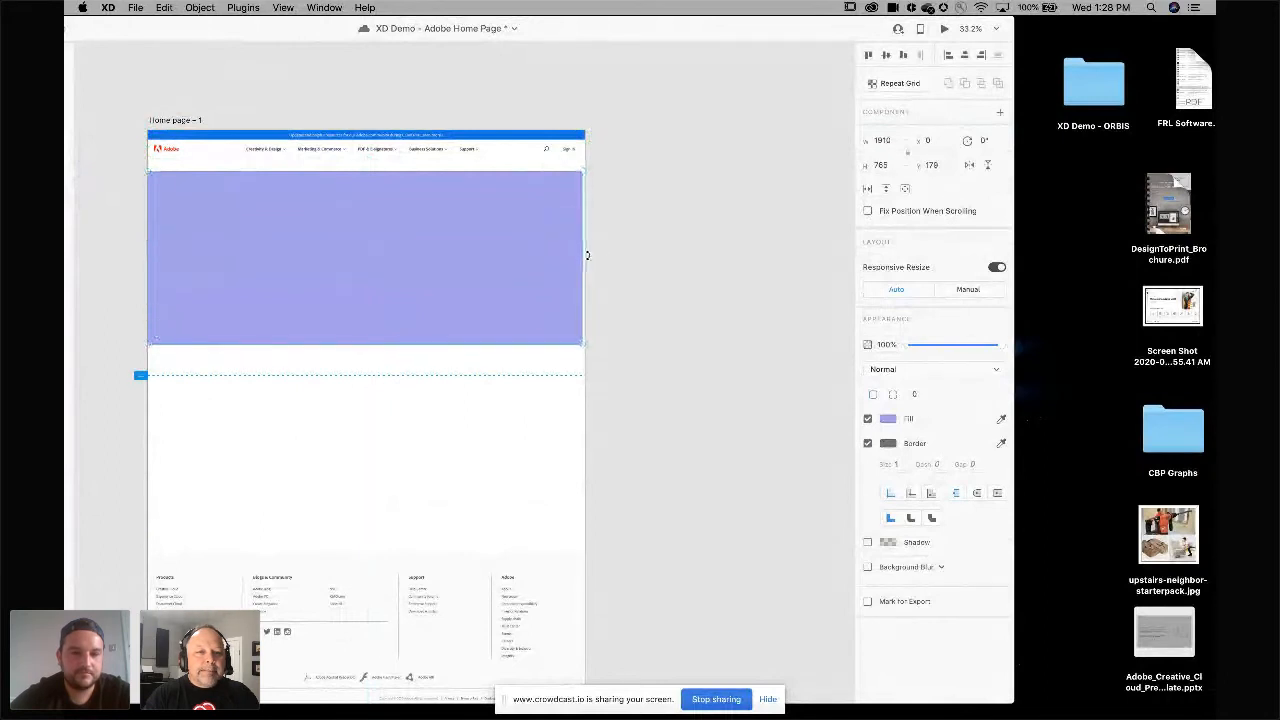
pyautogui.moveTo(583, 258); pyautogui.dragTo(586, 257)
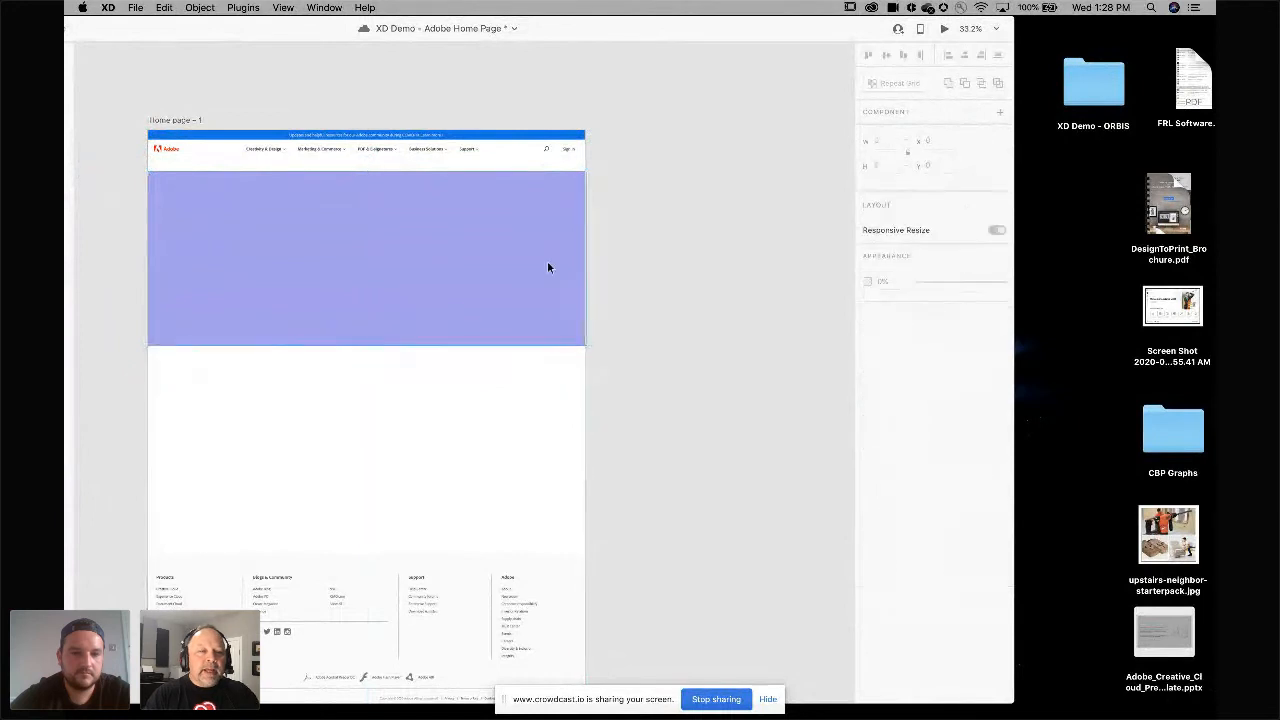
# Move the small purple rectangle onto the Acrobat card of the neighbouring artboard and resize it to 562 × 681.
pyautogui.scroll(-2, 547, 260)
pyautogui.moveTo(542, 265); pyautogui.dragTo(270, 474)
pyautogui.hscroll(-3, 270, 474)
pyautogui.moveTo(486, 396); pyautogui.dragTo(129, 398)
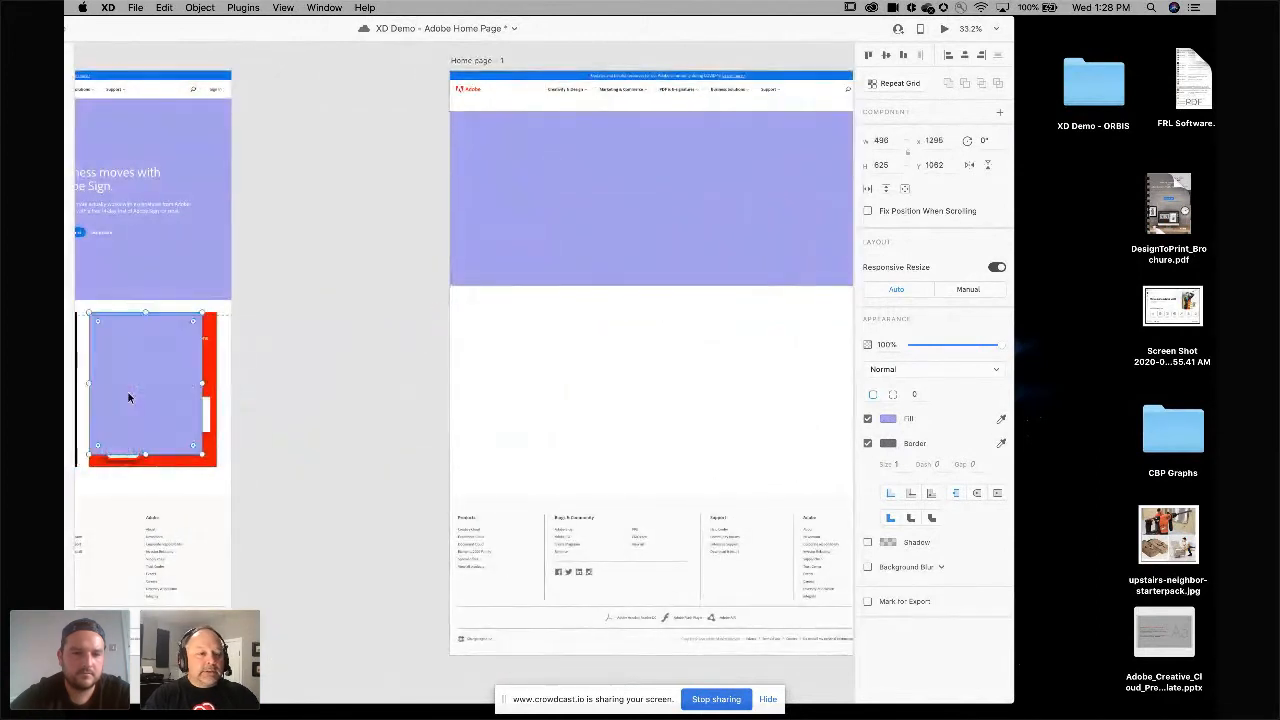
pyautogui.hscroll(-4, 129, 398)
pyautogui.scroll(5, 129, 397)
pyautogui.moveTo(540, 273); pyautogui.dragTo(539, 254)
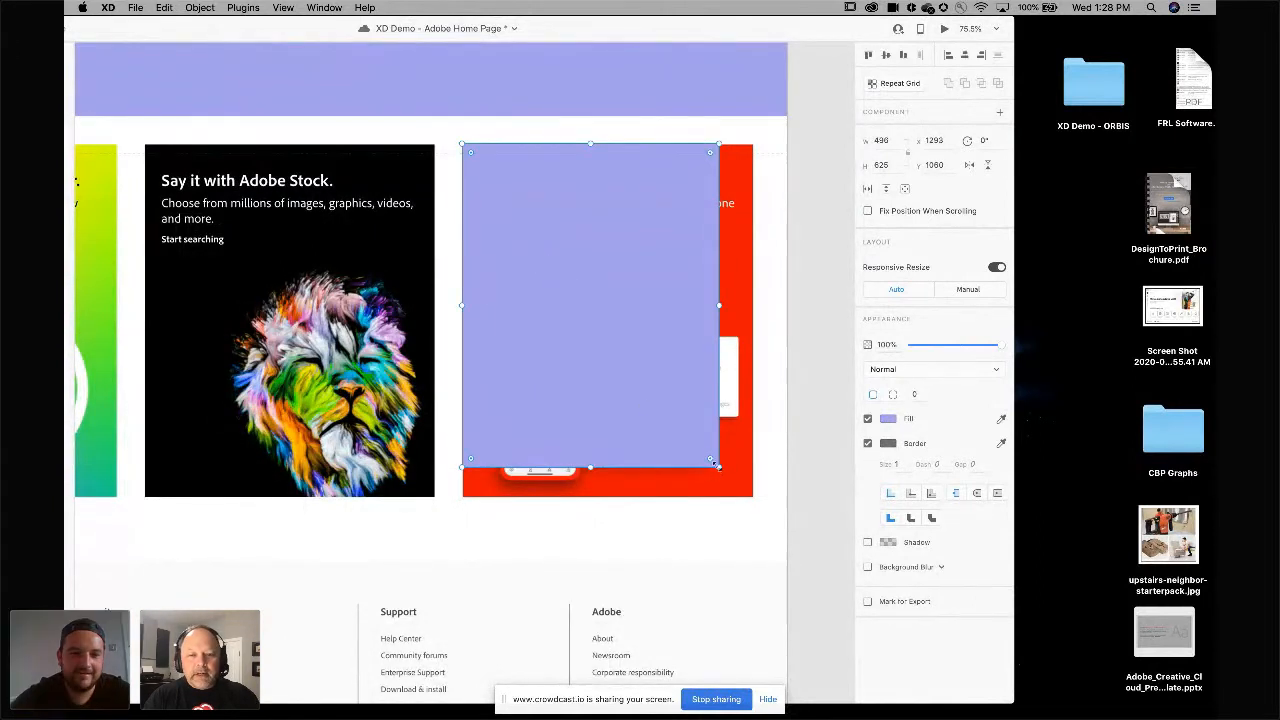
pyautogui.moveTo(718, 467); pyautogui.dragTo(752, 494)
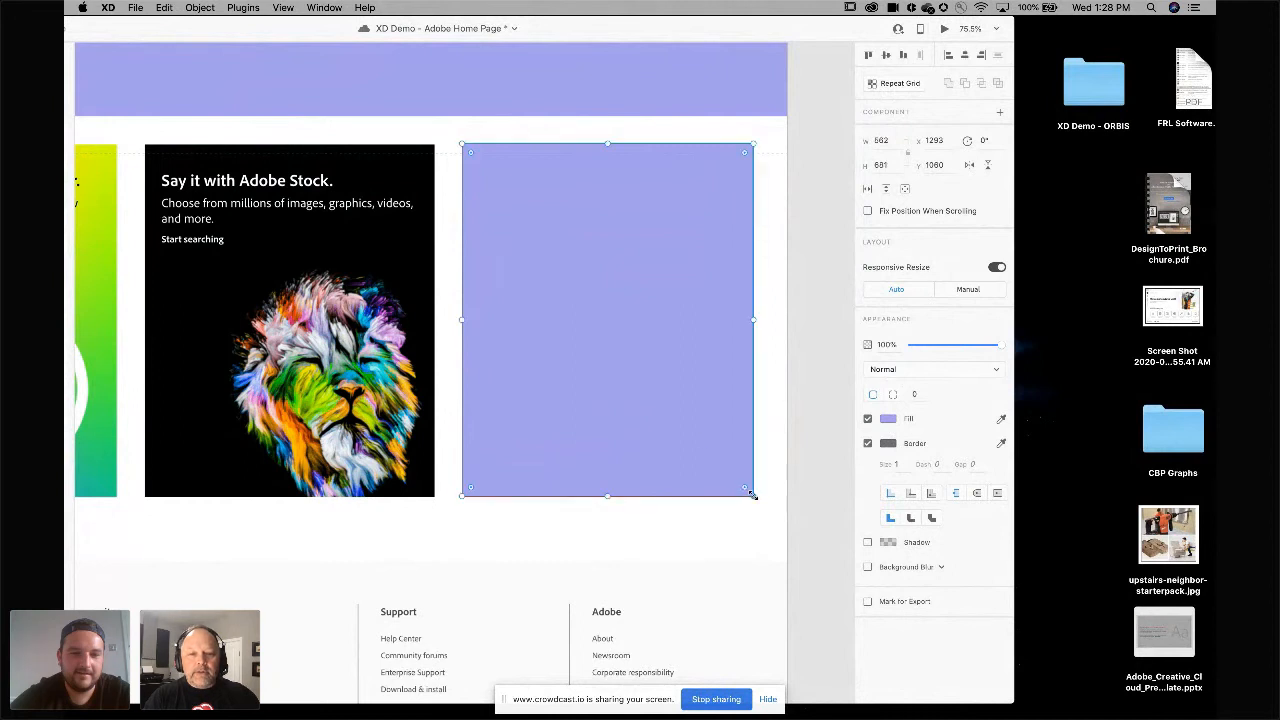
# Move the resized purple rectangle back beside the Home page – 1 artboard.
pyautogui.hscroll(5, 606, 366)
pyautogui.moveTo(384, 366); pyautogui.dragTo(857, 371)
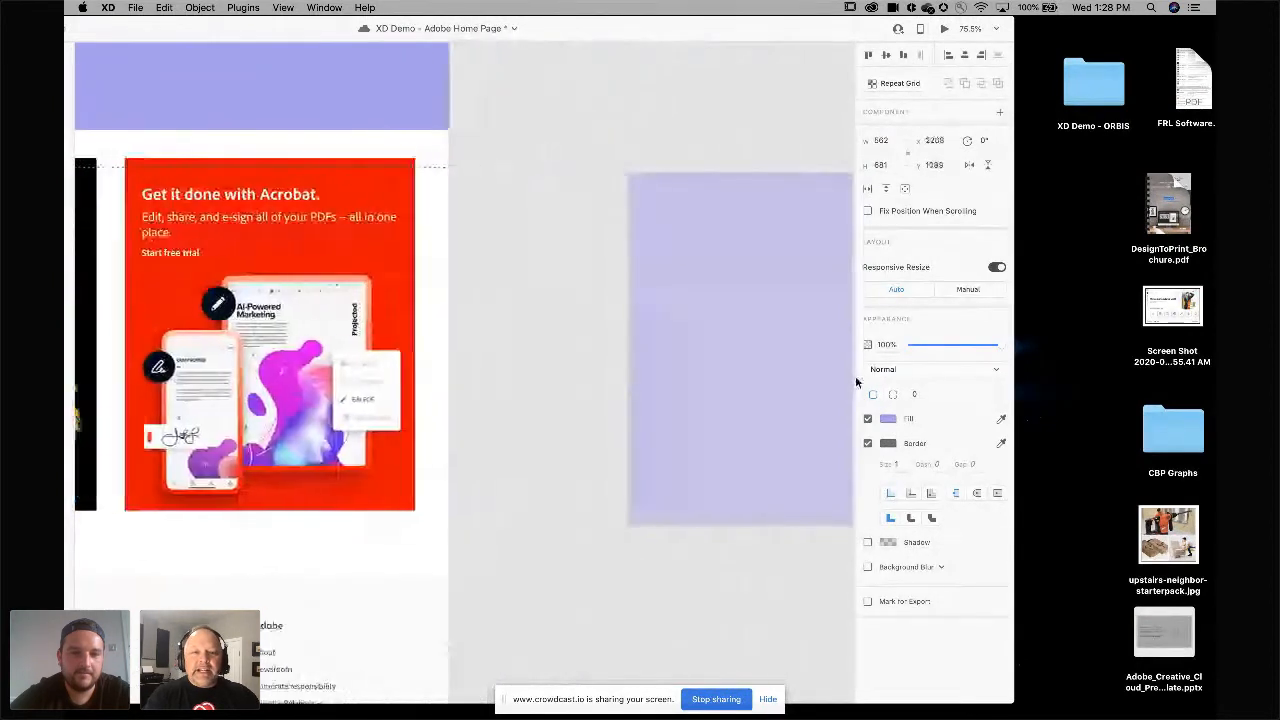
pyautogui.hscroll(6, 701, 382)
pyautogui.scroll(-5, 701, 388)
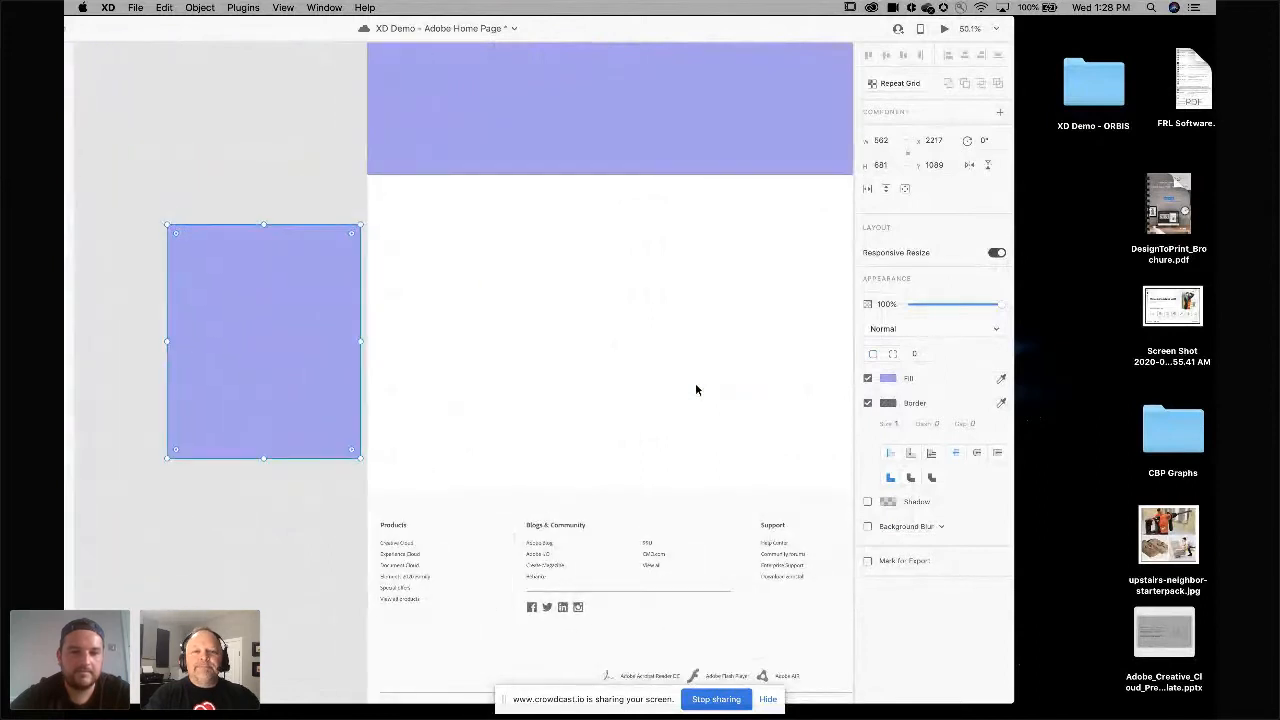
pyautogui.hscroll(1, 579, 387)
pyautogui.scroll(-1, 579, 387)
pyautogui.scroll(-4, 577, 385)
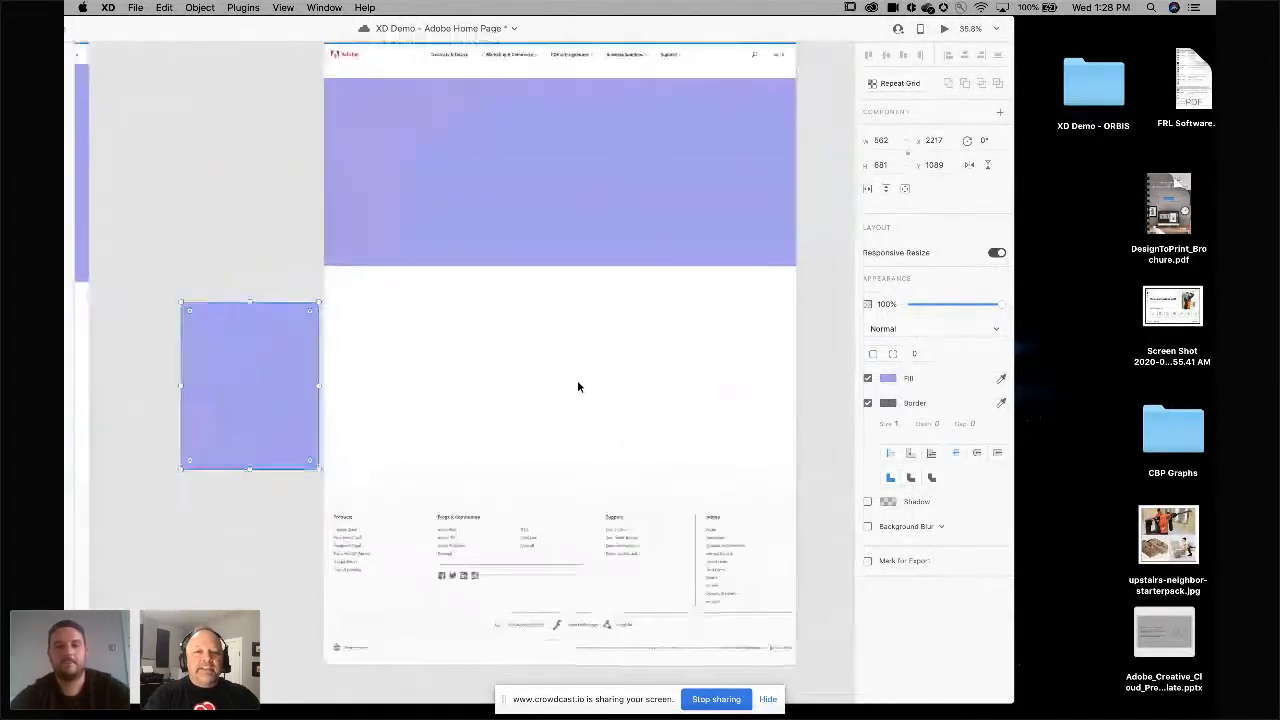
# Open the desktop XD Demo - ORBIS folder's office subfolder and drop a stock business photo into the hero rectangle.
pyautogui.doubleClick(1093, 90)
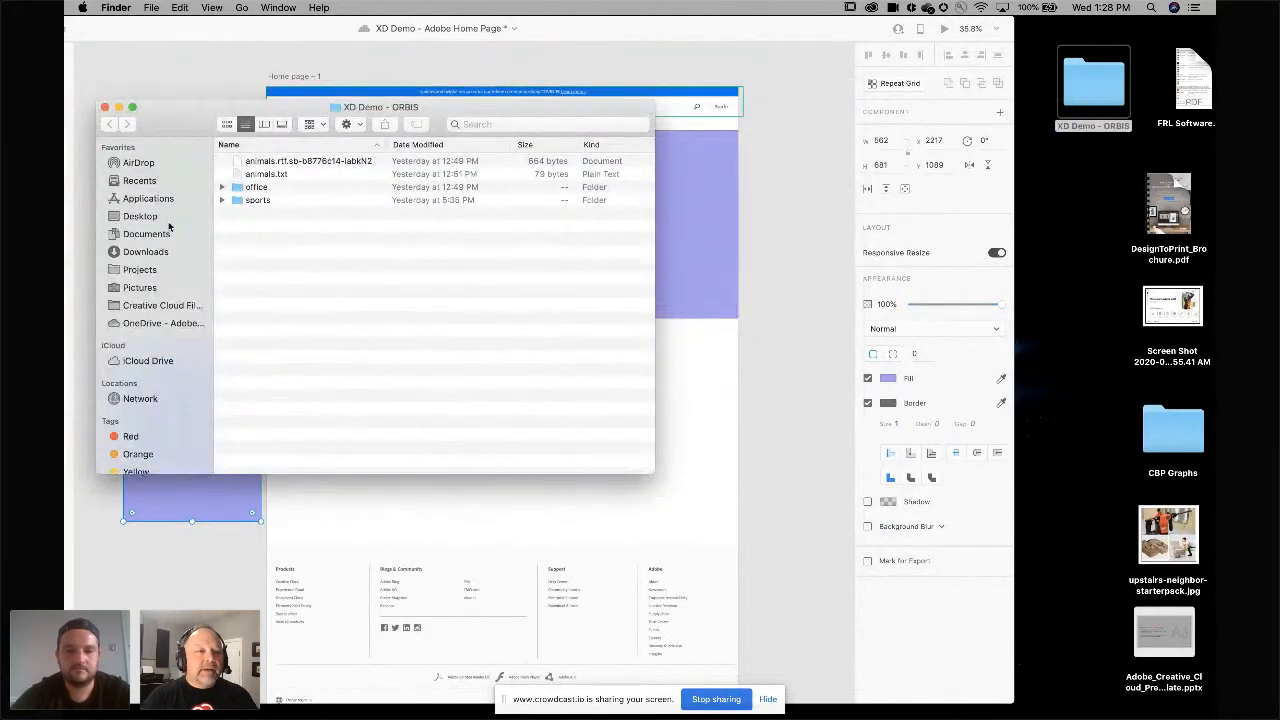
pyautogui.doubleClick(240, 188)
pyautogui.moveTo(175, 115); pyautogui.dragTo(1029, 190)
pyautogui.click(682, 243)
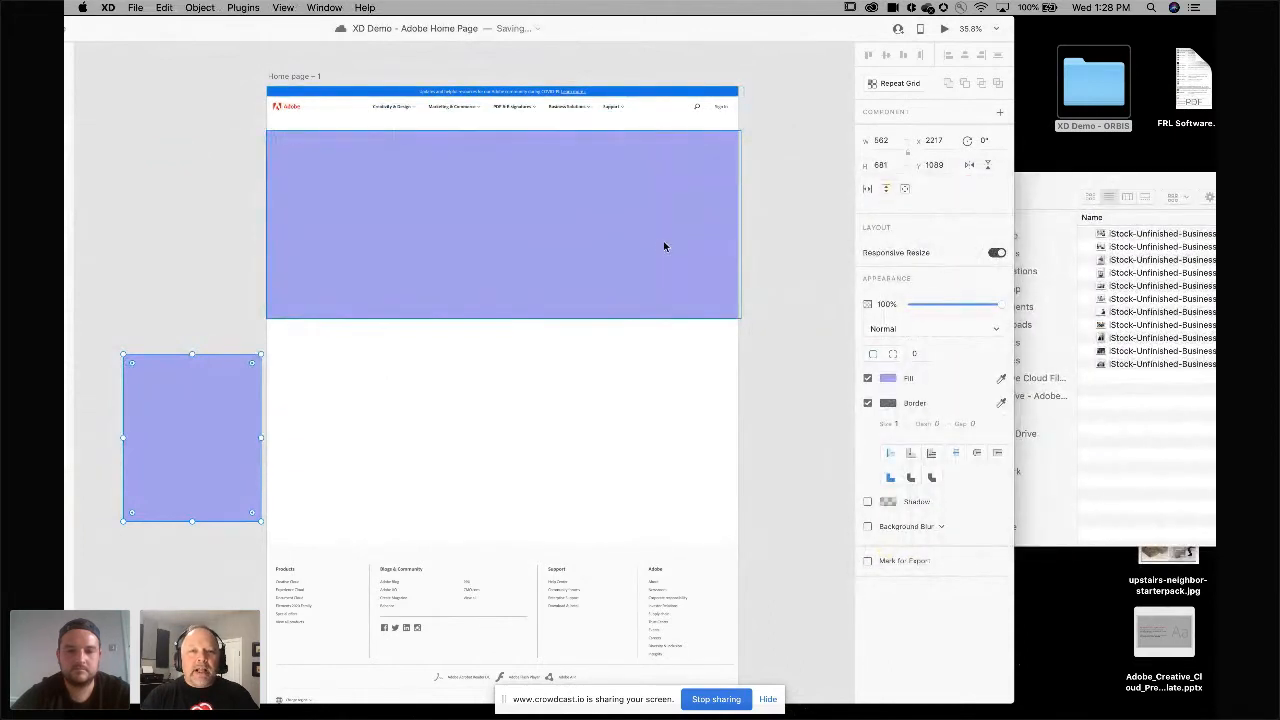
pyautogui.click(668, 241)
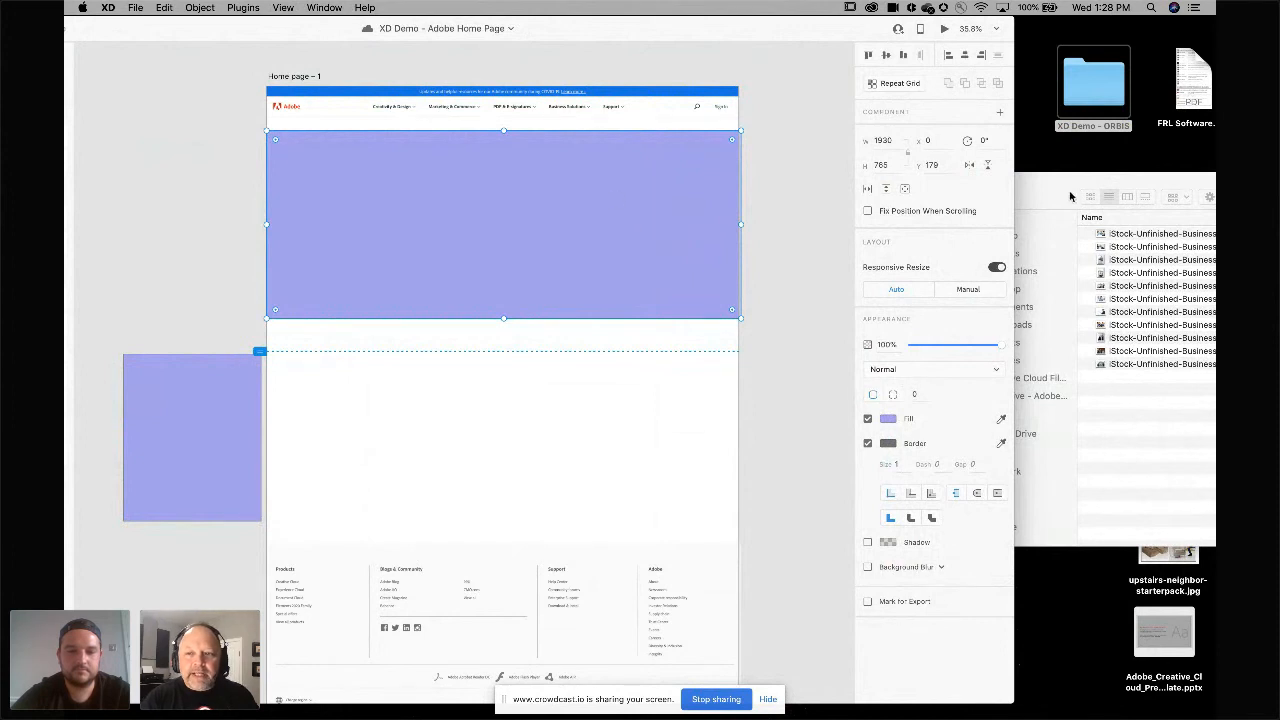
pyautogui.click(1096, 219)
pyautogui.moveTo(1122, 235); pyautogui.dragTo(435, 222)
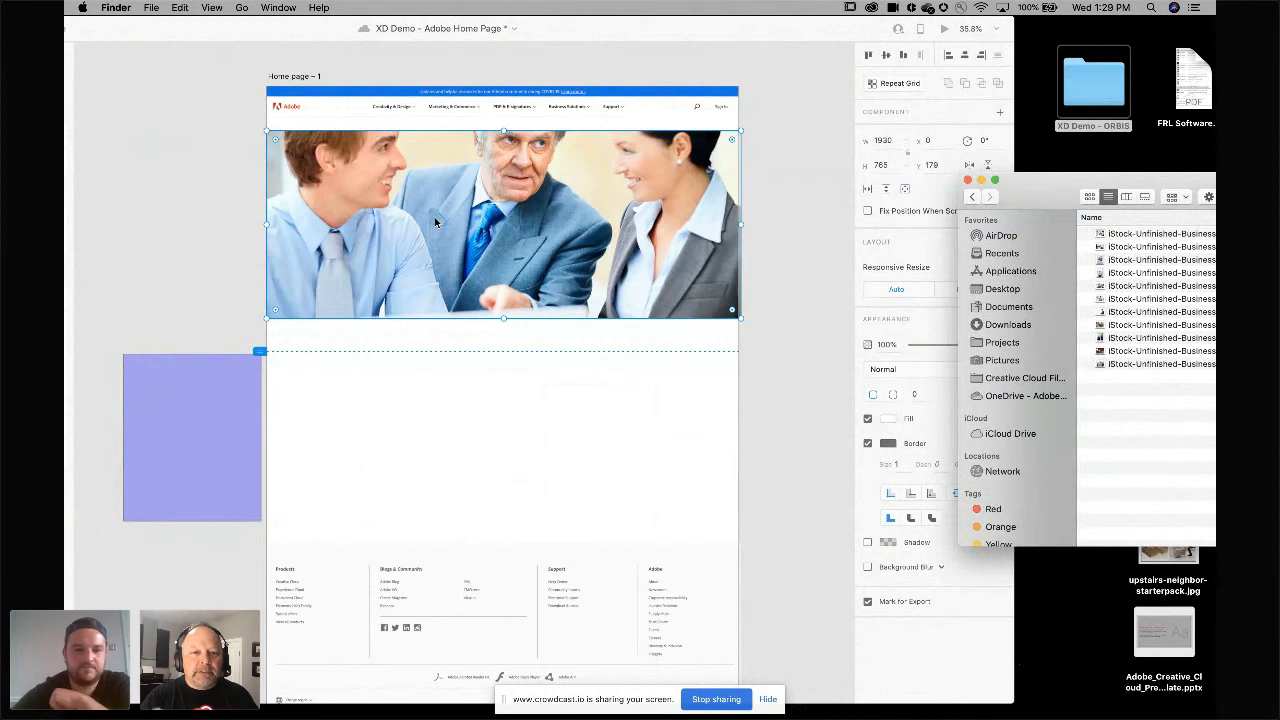
pyautogui.click(148, 187)
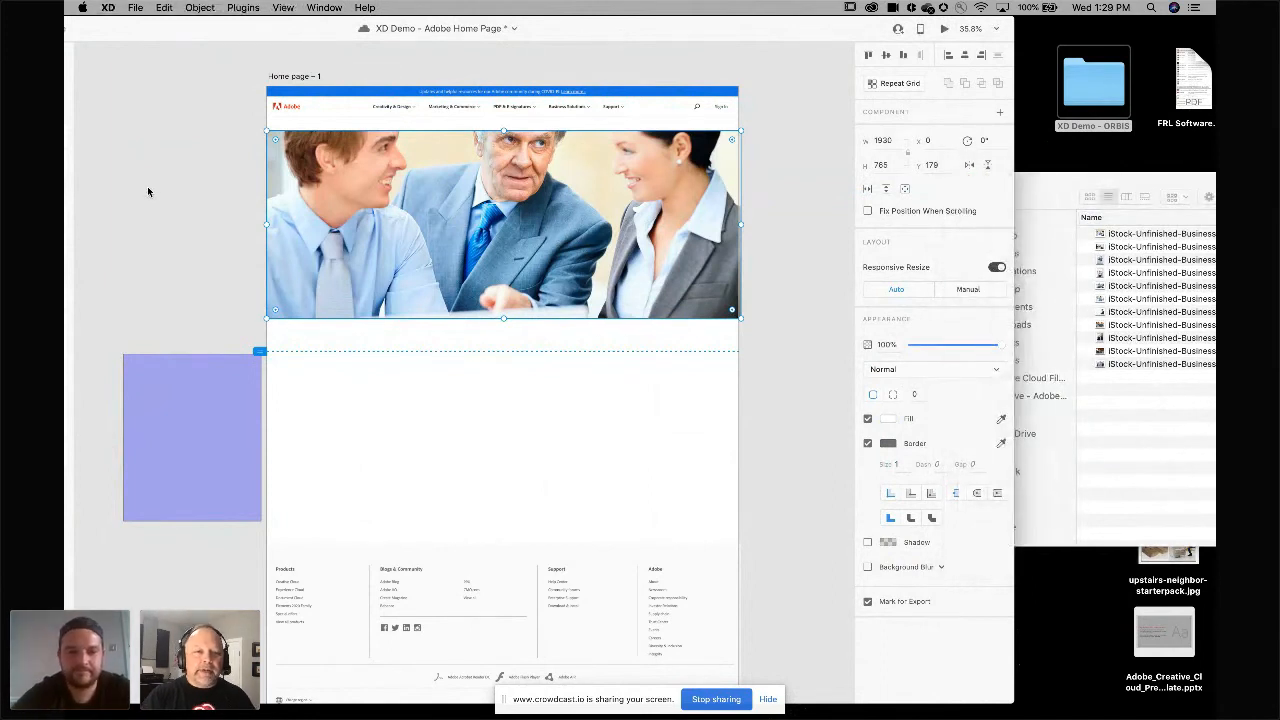
# Move the purple card rectangle into Home page – 1 below the hero image.
pyautogui.scroll(-3, 158, 295)
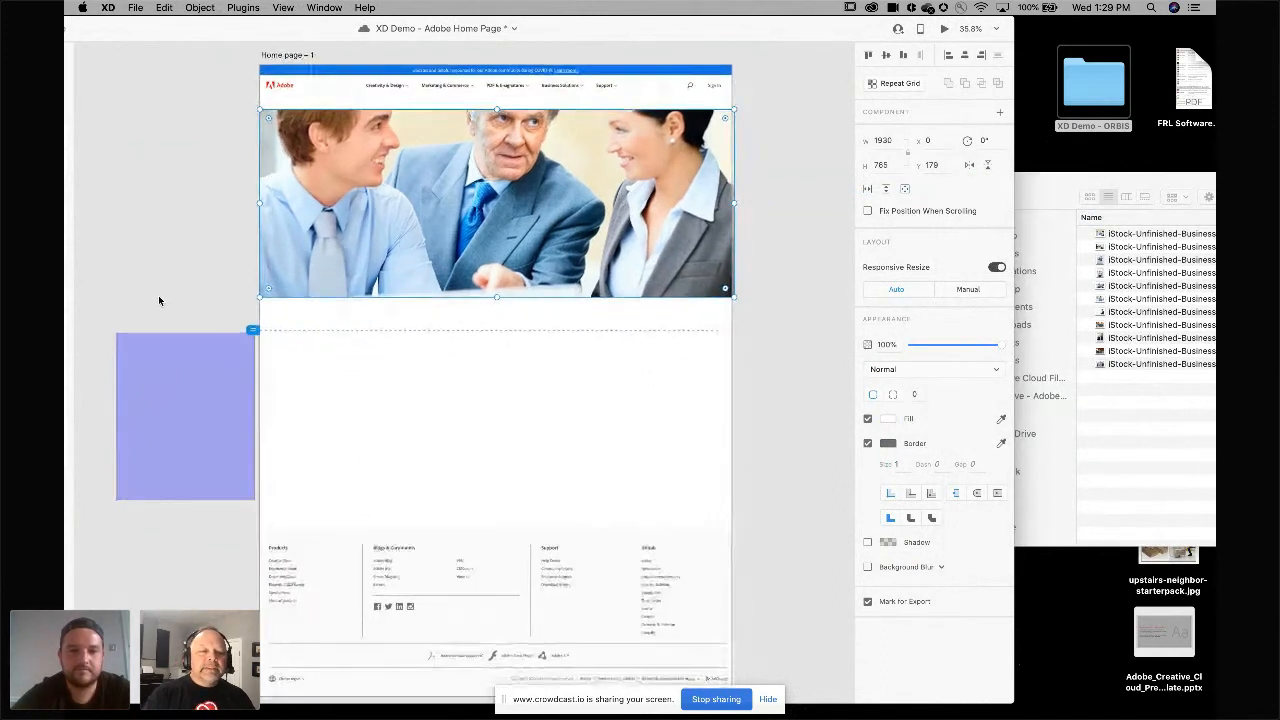
pyautogui.moveTo(160, 349); pyautogui.dragTo(286, 352)
pyautogui.hscroll(-5, 286, 350)
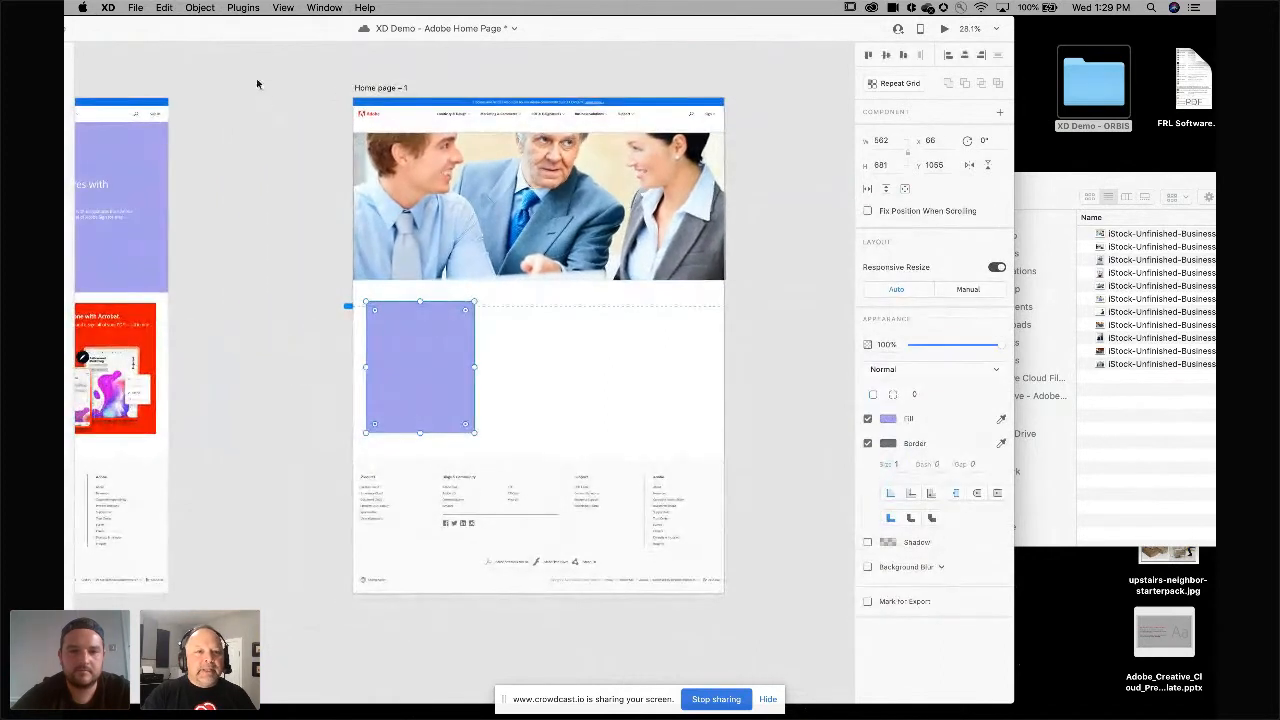
# Place the overlay component from Assets onto the lower part of the purple card.
pyautogui.moveTo(246, 34); pyautogui.dragTo(441, 17)
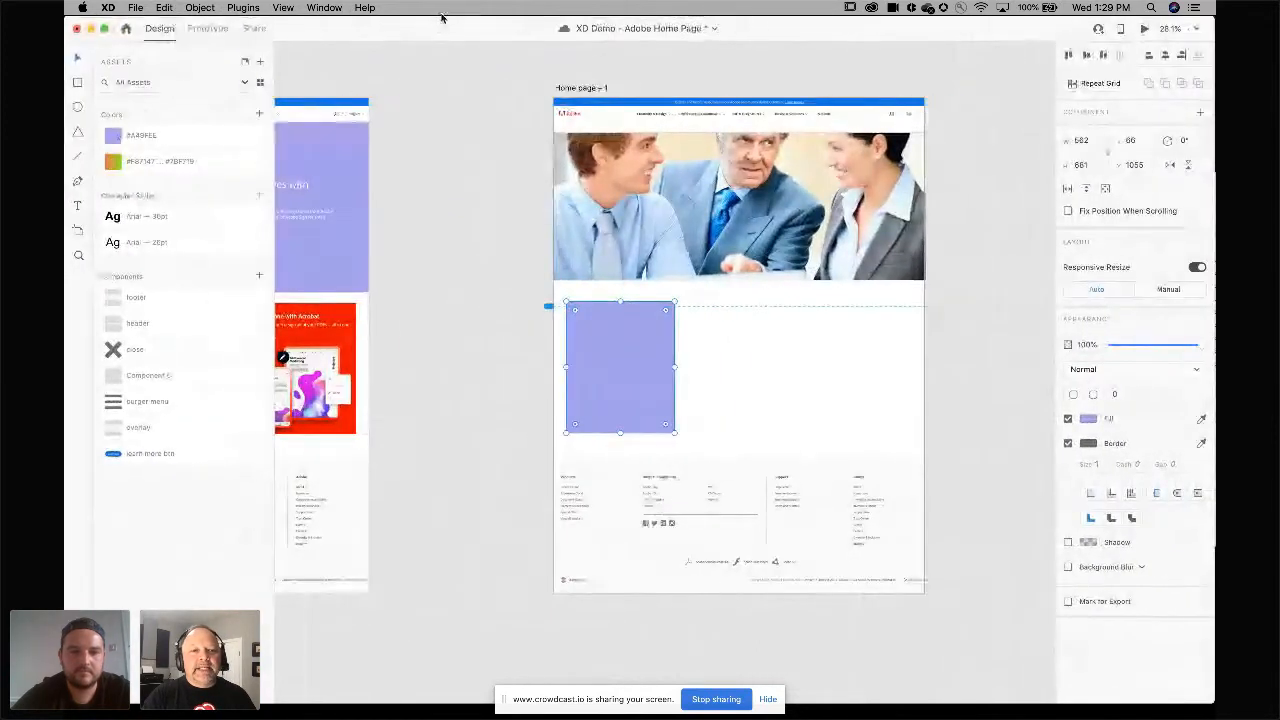
pyautogui.scroll(2, 481, 181)
pyautogui.scroll(3, 481, 181)
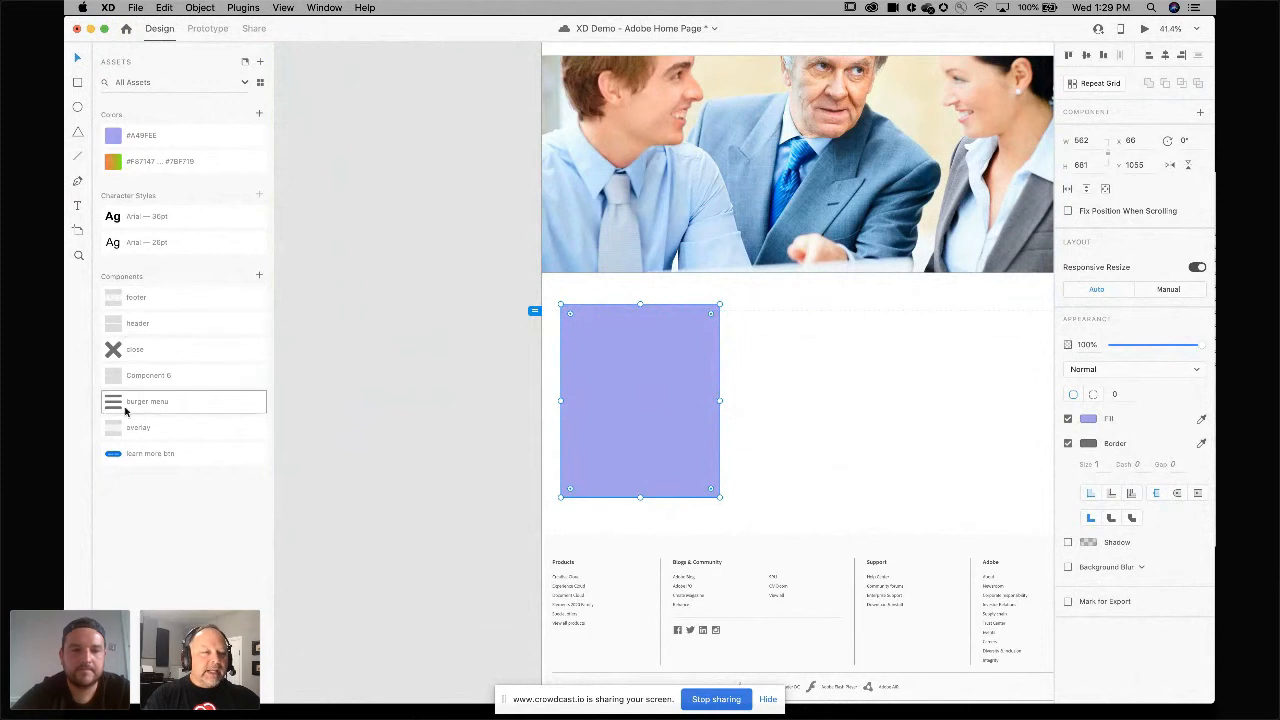
pyautogui.moveTo(116, 428); pyautogui.dragTo(588, 456)
pyautogui.click(378, 358)
pyautogui.click(434, 408)
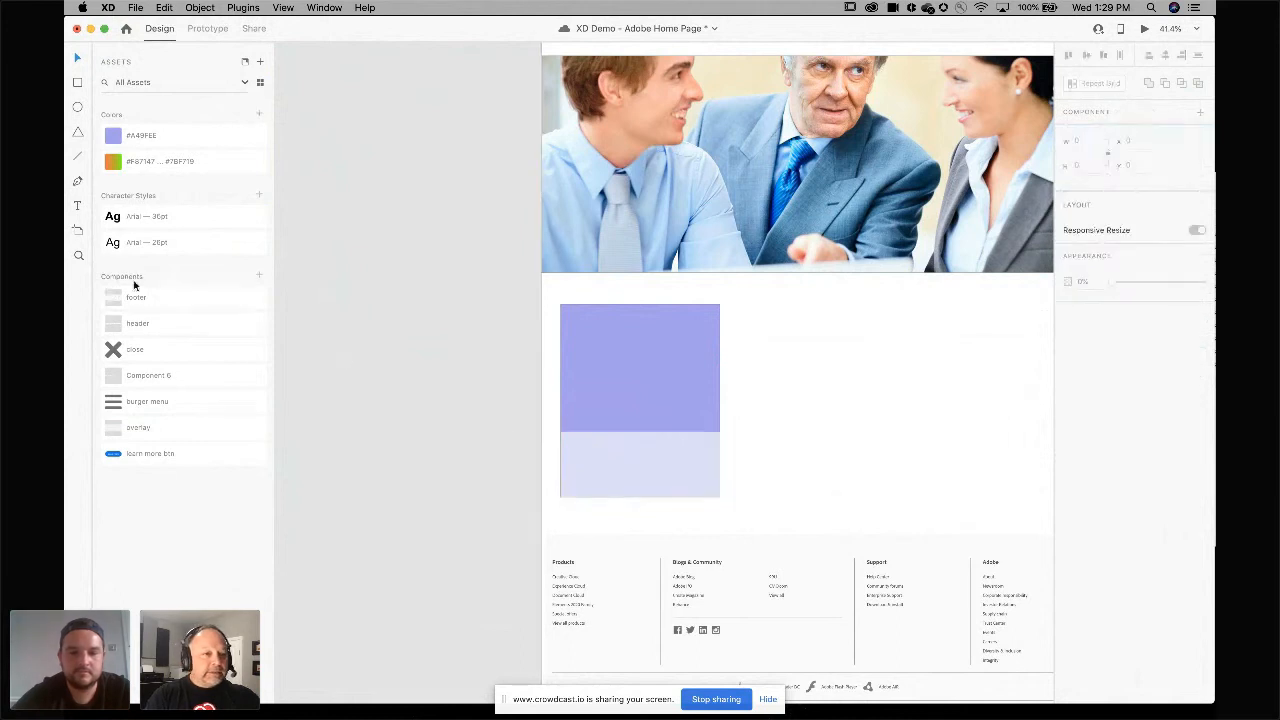
# Add a text label reading Testse on the pasteboard beside the artboard.
pyautogui.moveTo(136, 222); pyautogui.dragTo(432, 342)
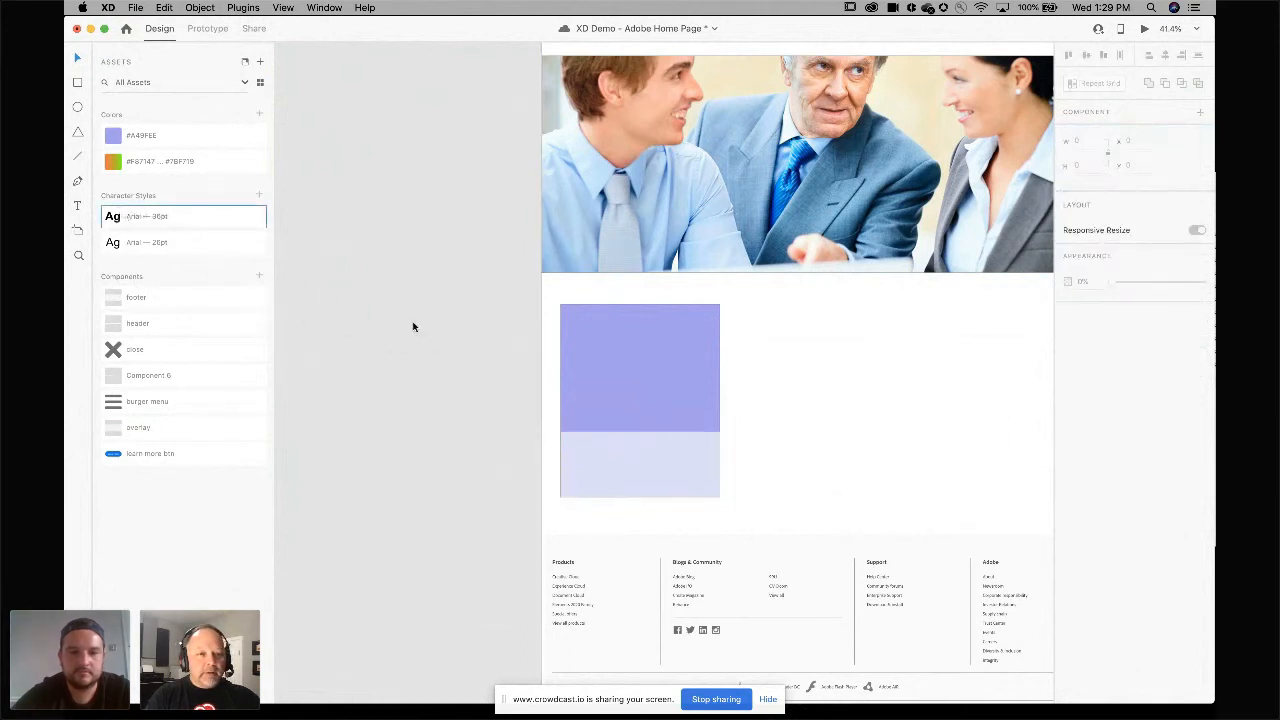
pyautogui.press('t')
pyautogui.click(405, 370)
pyautogui.write('testset')
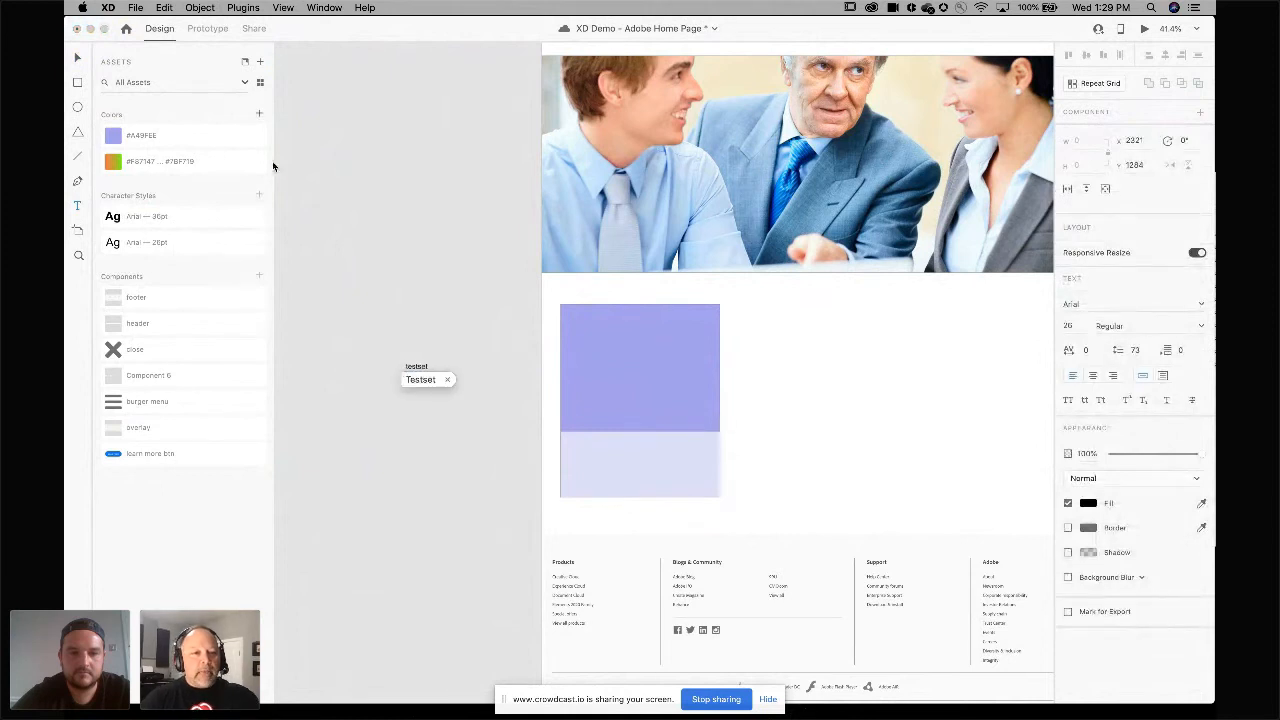
pyautogui.press('Return')
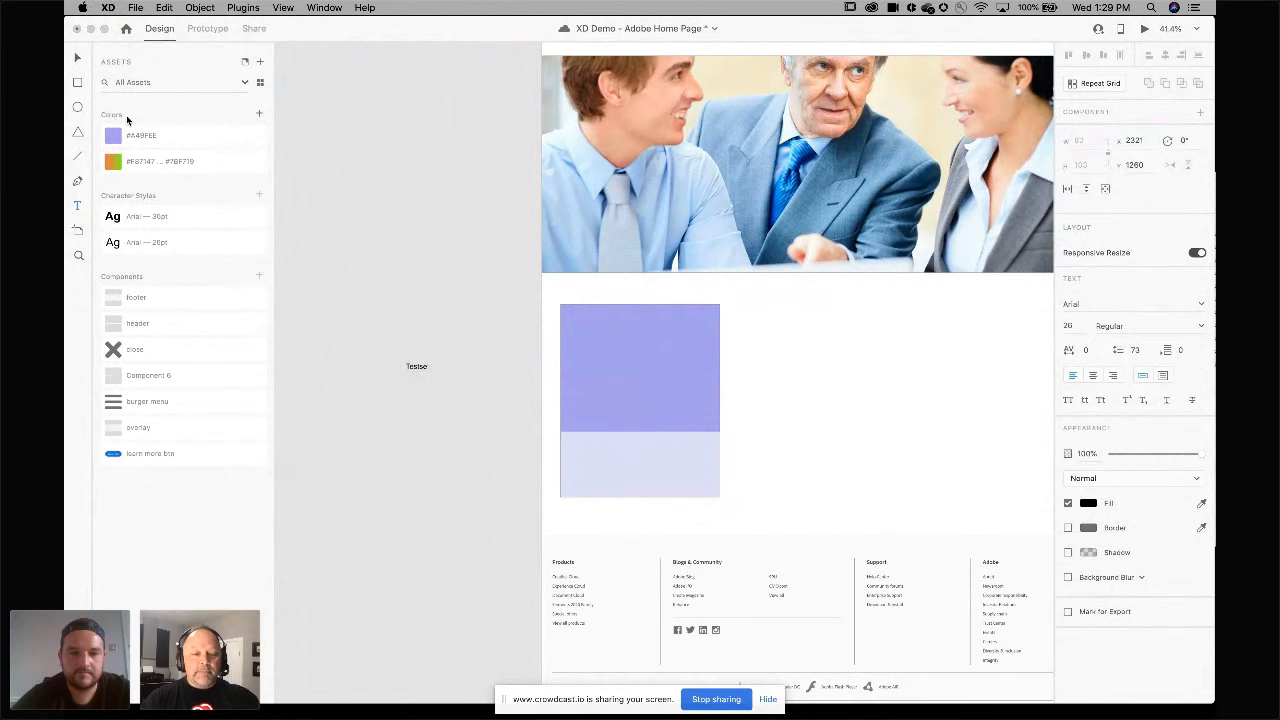
# Apply the Arial 36pt character style to the Testse text and move it onto the card's lower panel.
pyautogui.click(131, 218)
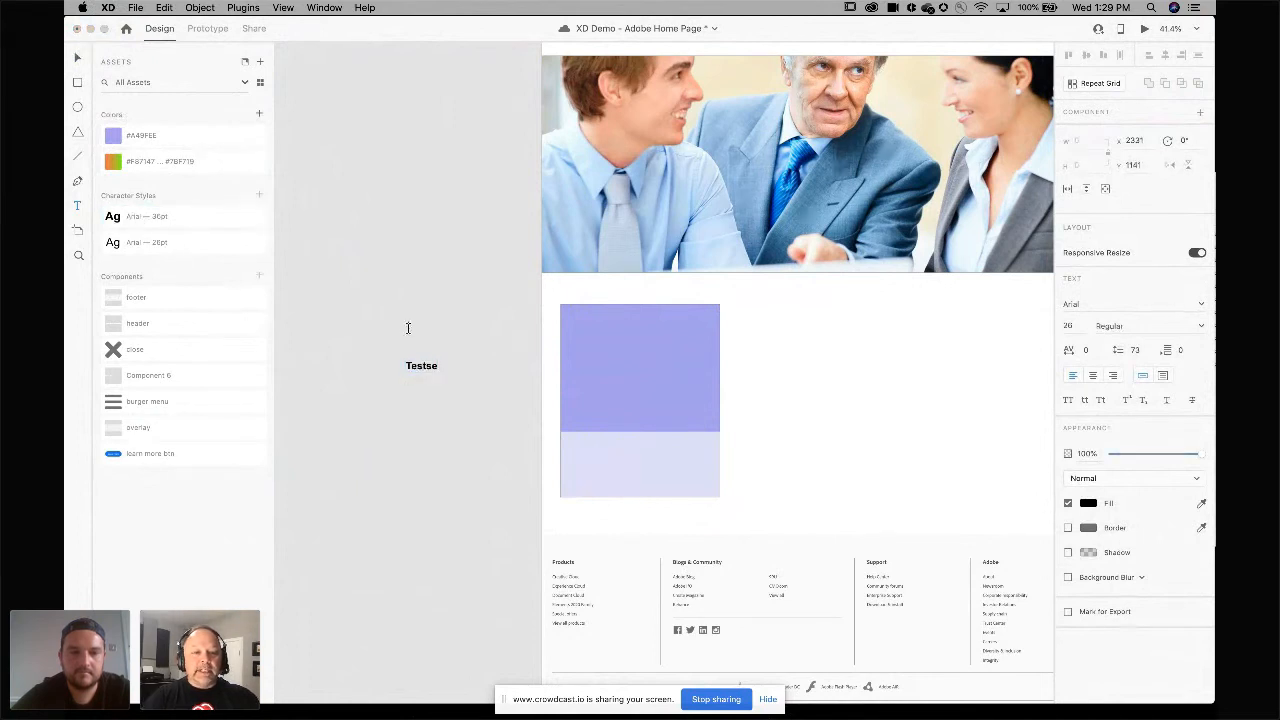
pyautogui.press('Escape')
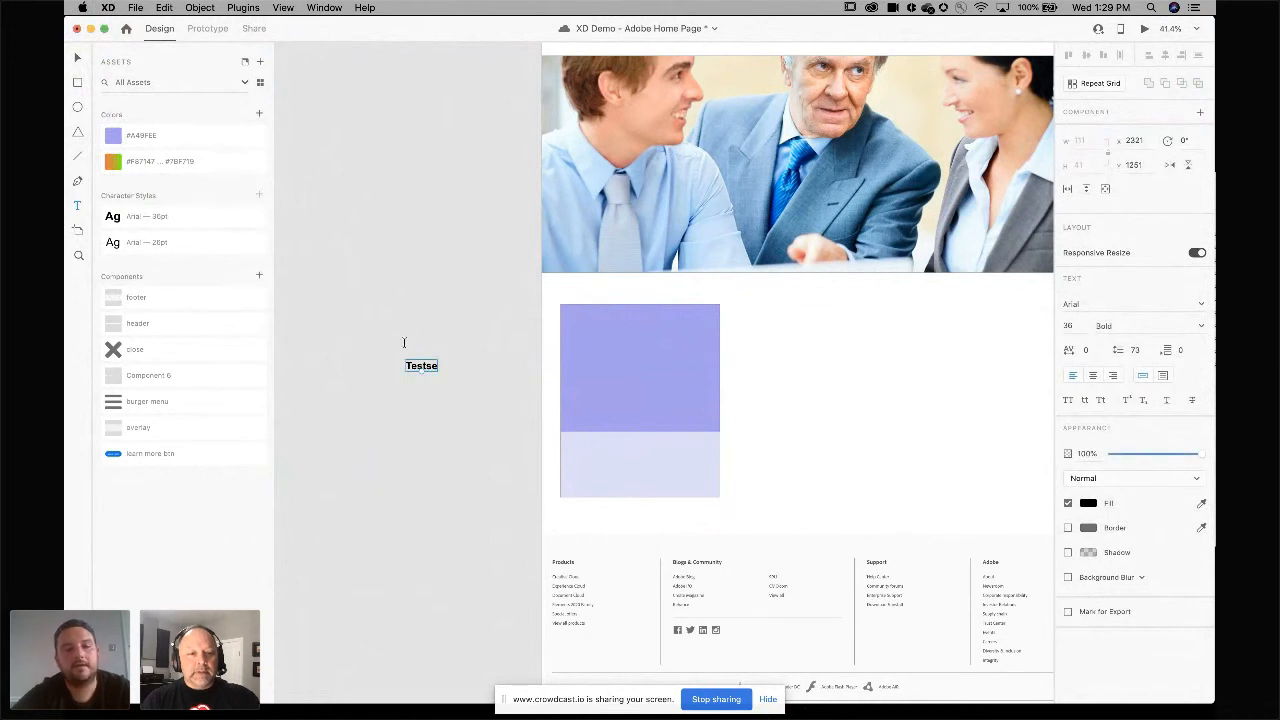
pyautogui.moveTo(414, 370); pyautogui.dragTo(580, 451)
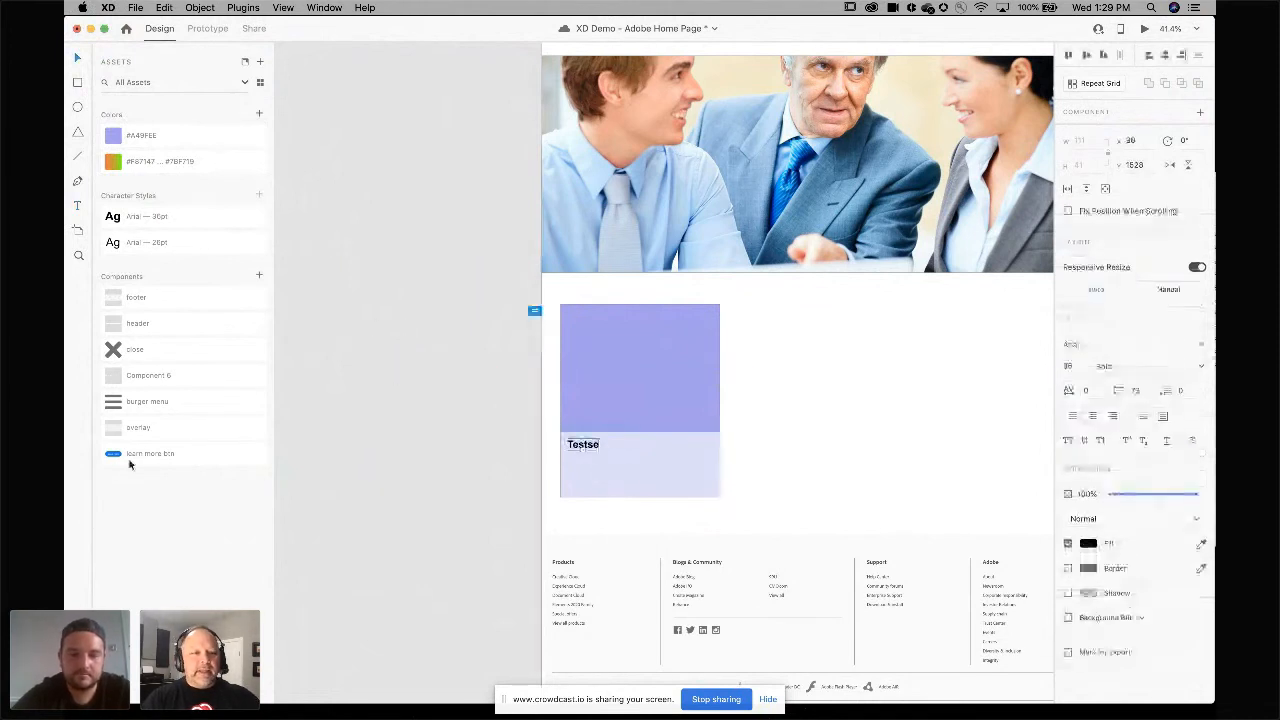
# Place the learn more btn component inside the card below the Testse title.
pyautogui.moveTo(115, 454); pyautogui.dragTo(590, 485)
pyautogui.click(414, 406)
pyautogui.click(418, 377)
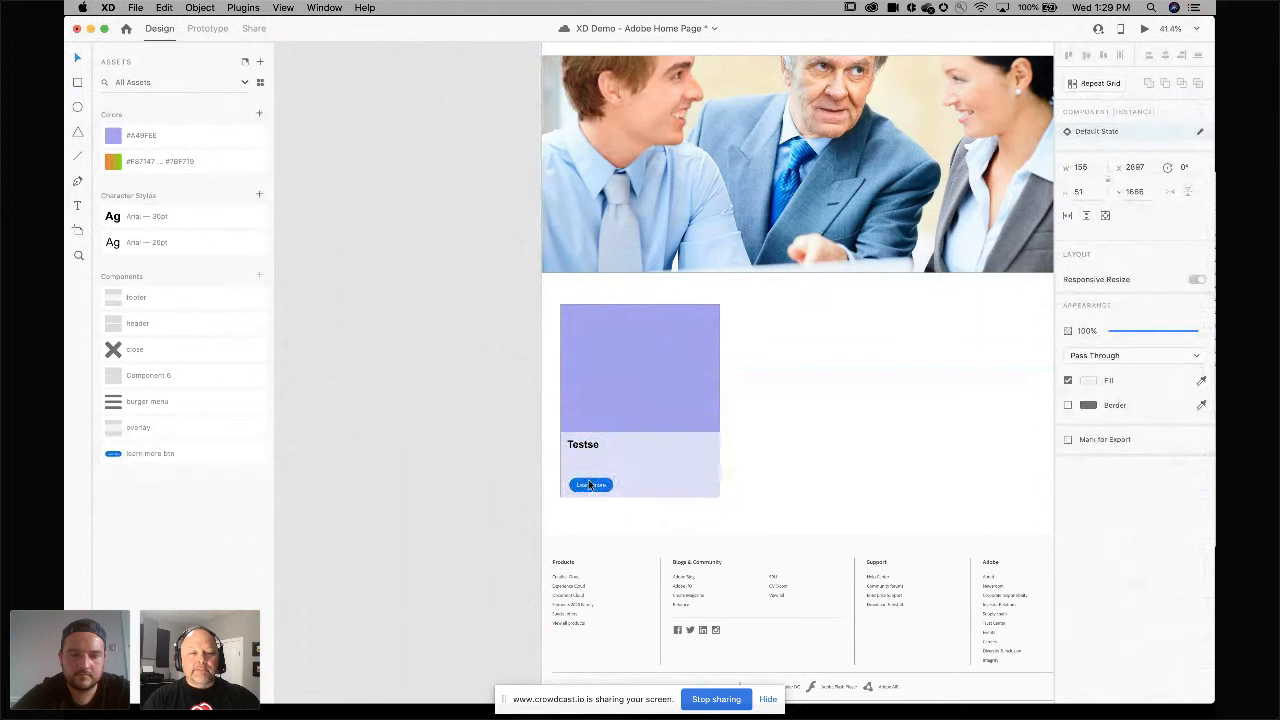
# Select all the card's layers and nudge them one pixel to the right.
pyautogui.hscroll(-10, 378, 437)
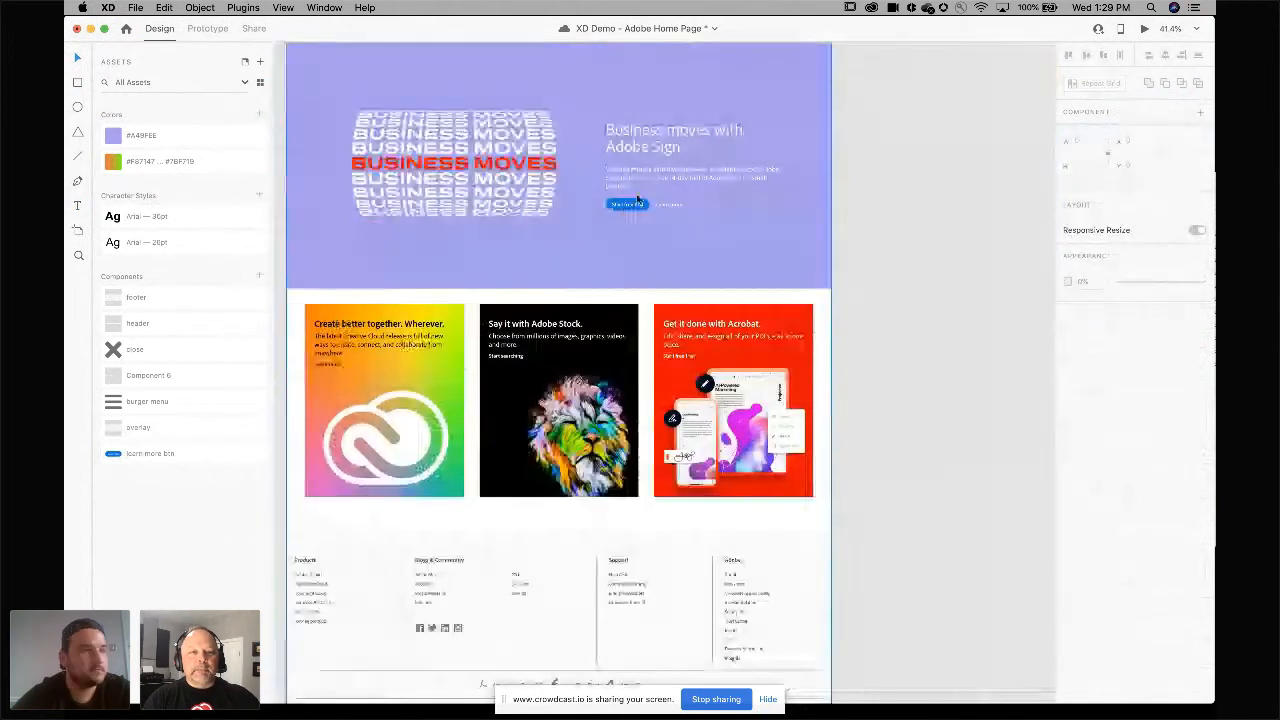
pyautogui.hscroll(10, 640, 215)
pyautogui.scroll(5, 640, 215)
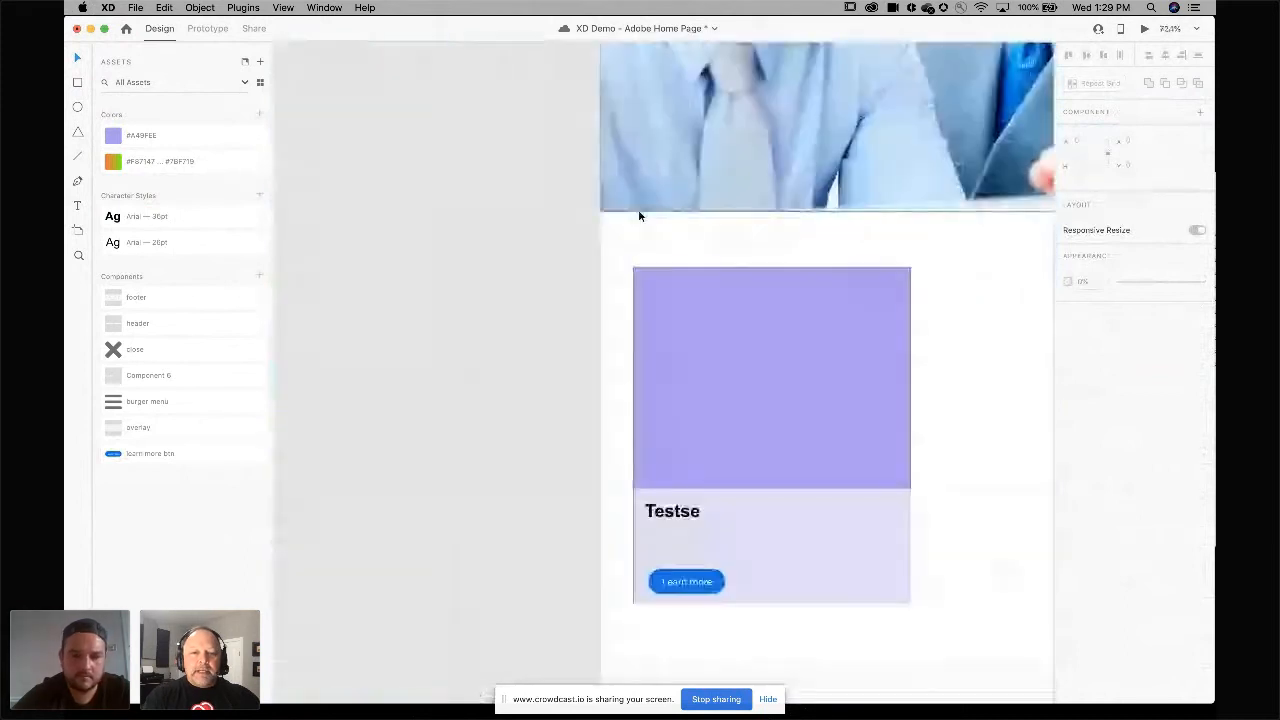
pyautogui.moveTo(885, 362); pyautogui.dragTo(789, 475)
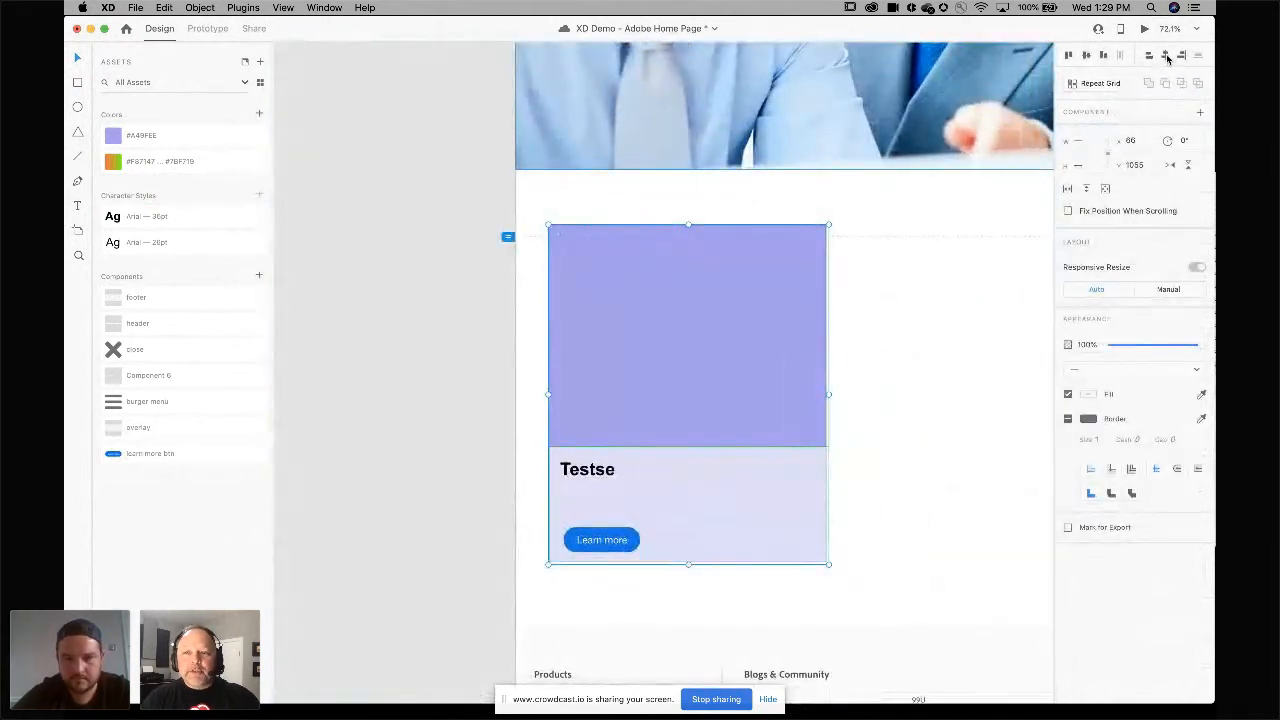
pyautogui.press('Right')
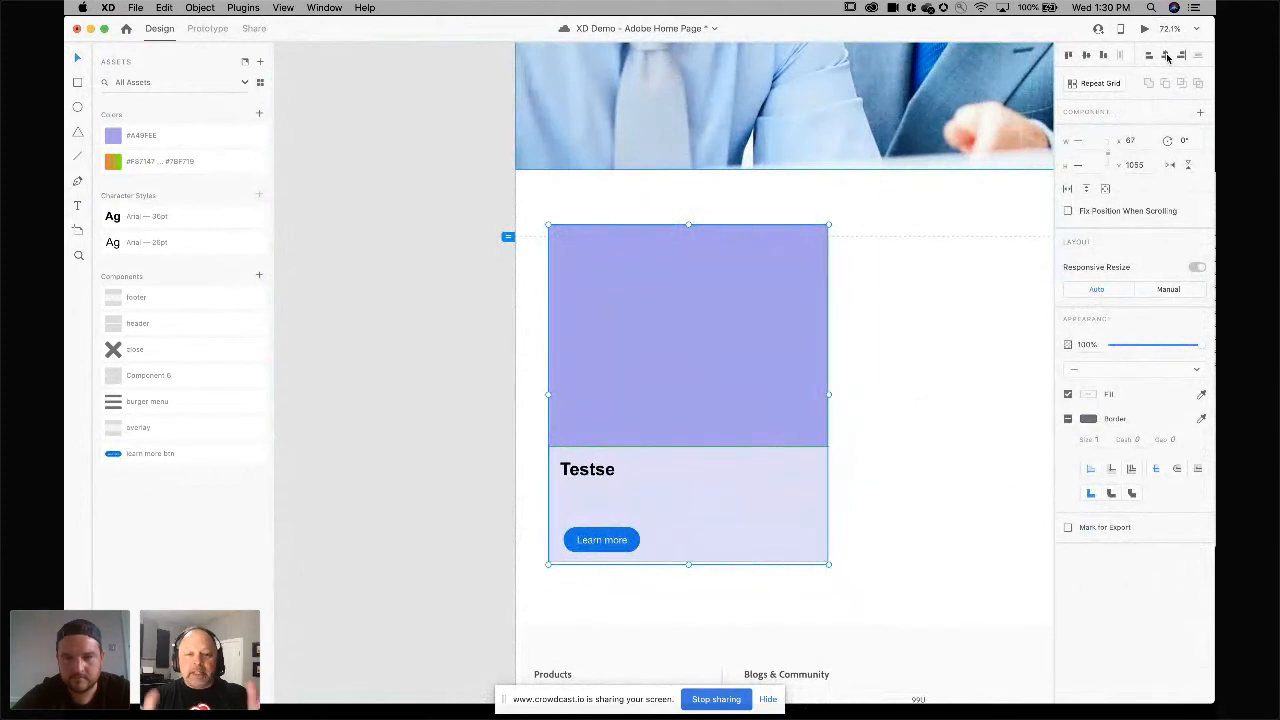
pyautogui.click(951, 290)
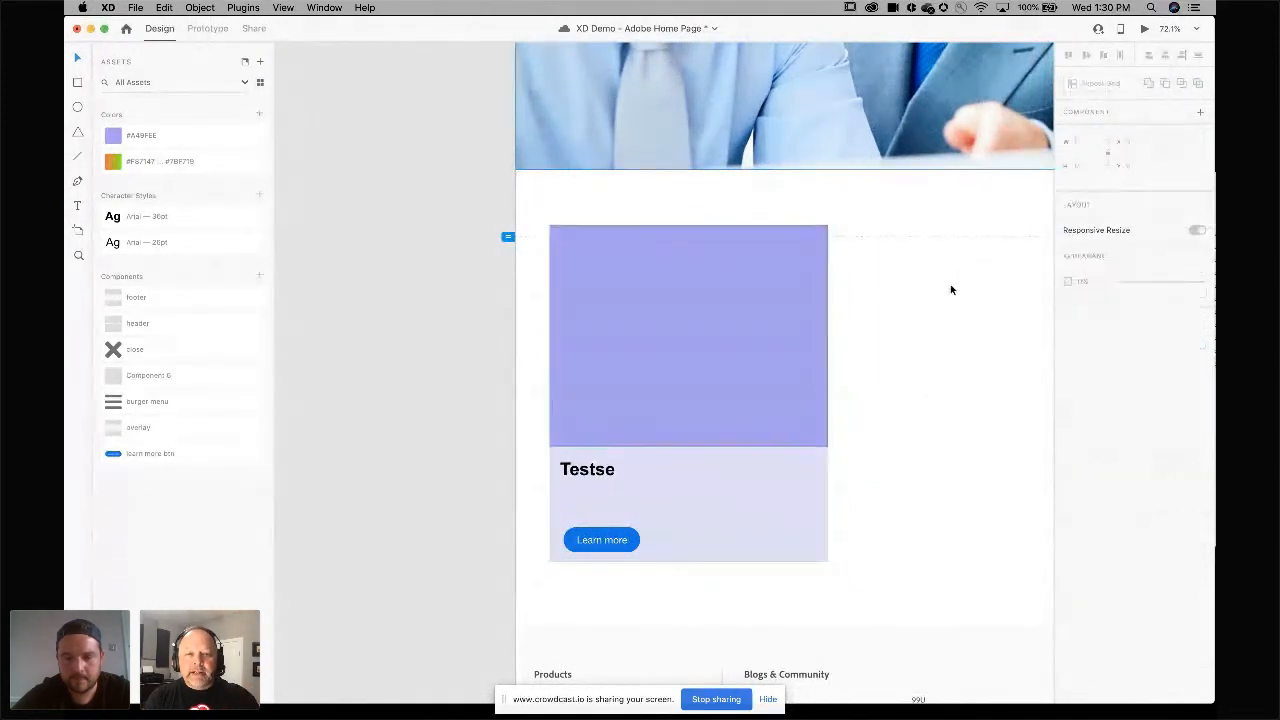
# Select the whole card and turn it into a Repeat Grid.
pyautogui.scroll(-4, 912, 307)
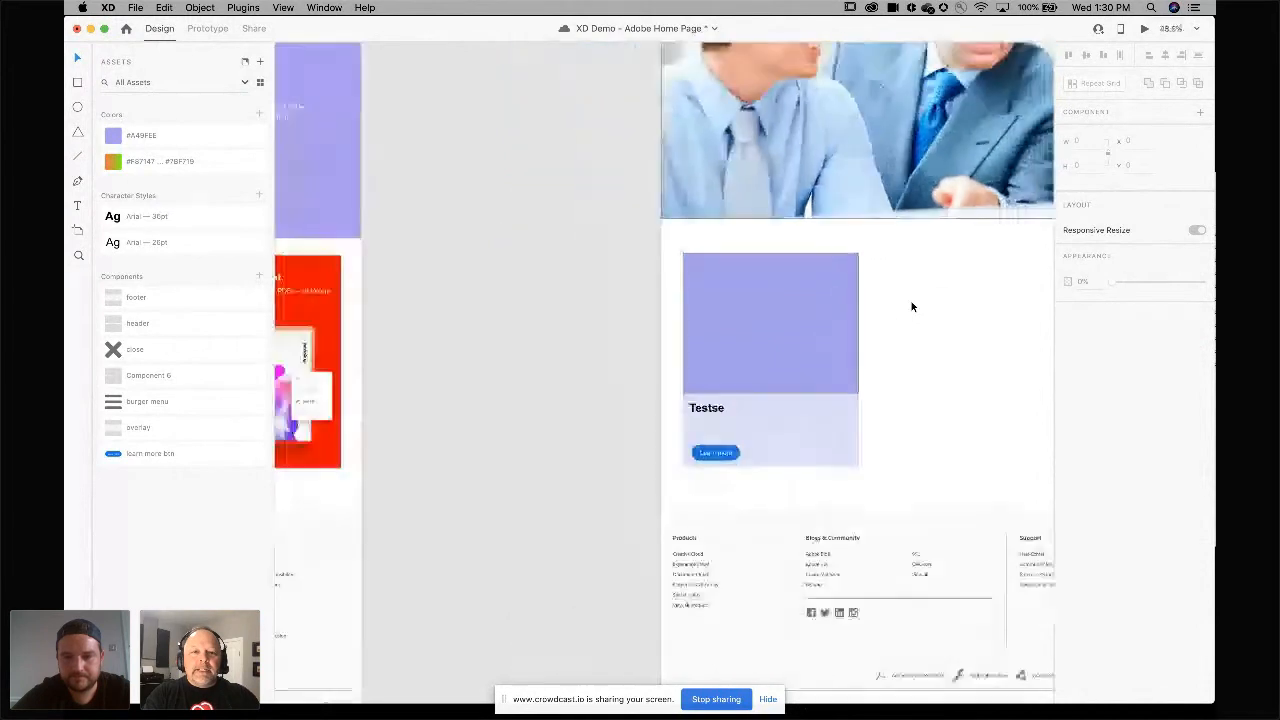
pyautogui.hscroll(-4, 352, 352)
pyautogui.hscroll(5, 497, 352)
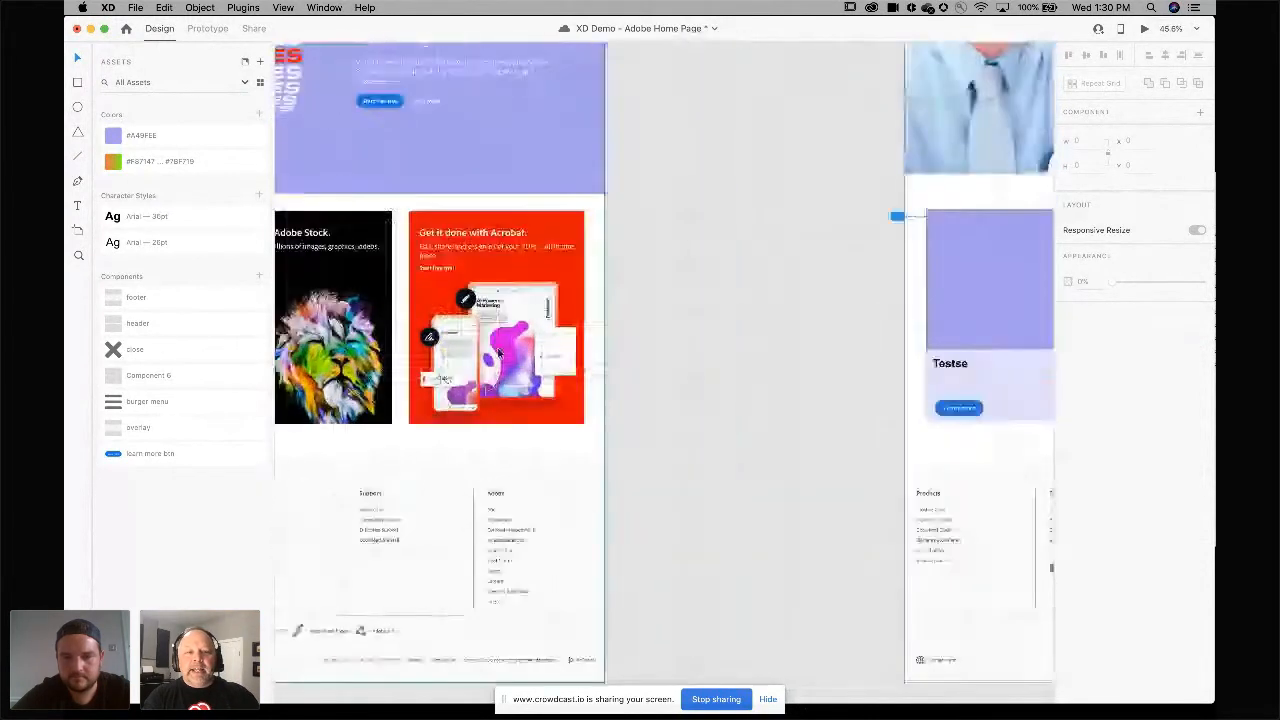
pyautogui.scroll(-3, 497, 352)
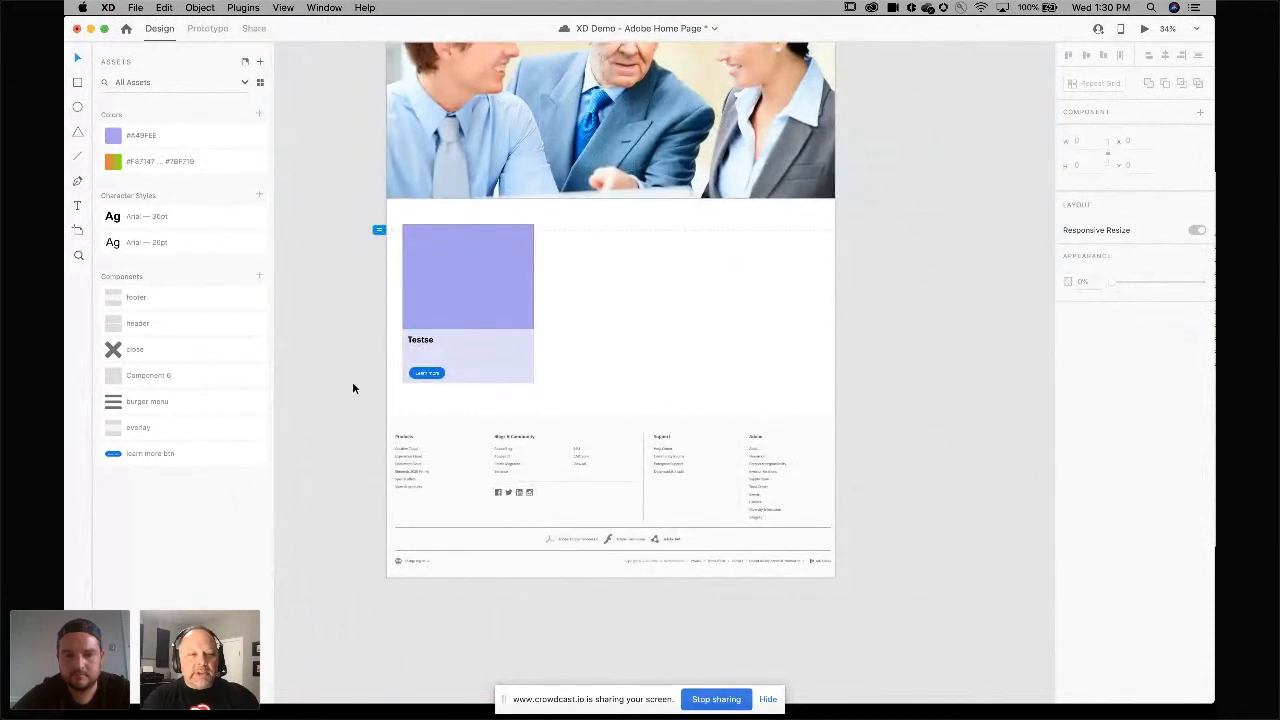
pyautogui.moveTo(393, 400); pyautogui.dragTo(538, 240)
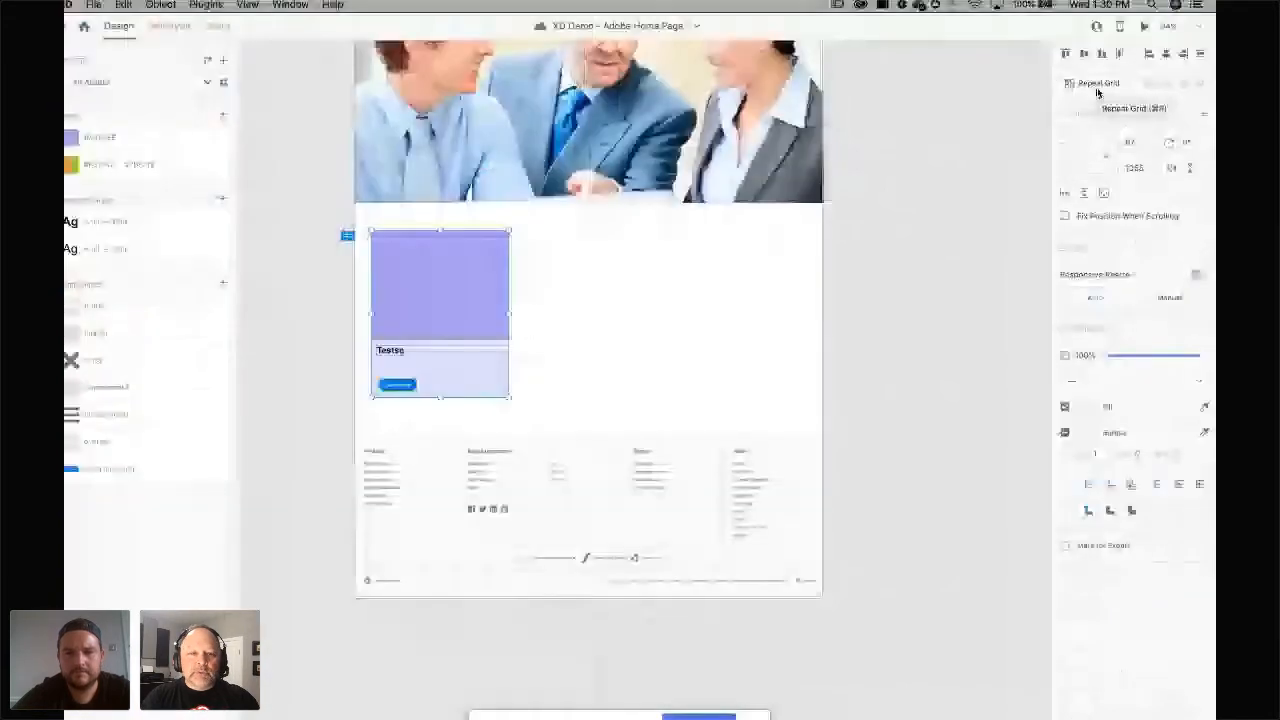
pyautogui.click(1084, 83)
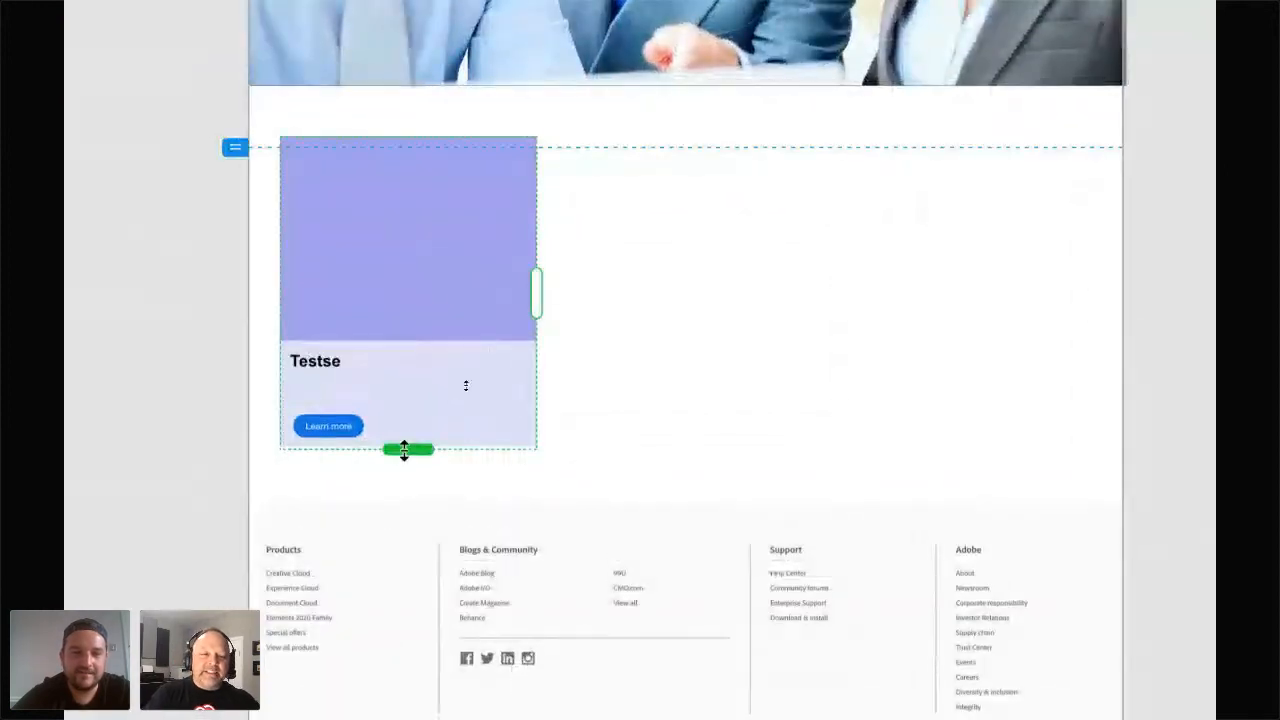
# Stretch the repeat grid into three columns across the artboard and widen the gap between them.
pyautogui.moveTo(535, 293); pyautogui.dragTo(1080, 330)
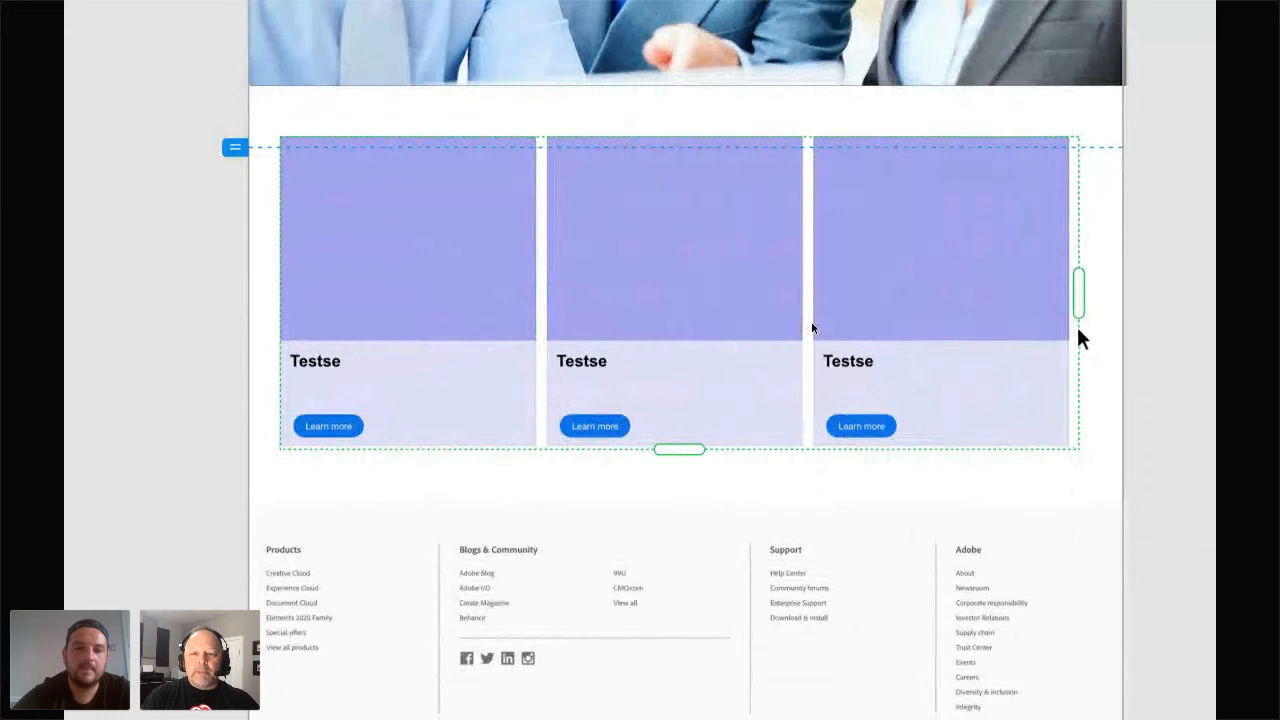
pyautogui.moveTo(810, 290); pyautogui.dragTo(827, 291)
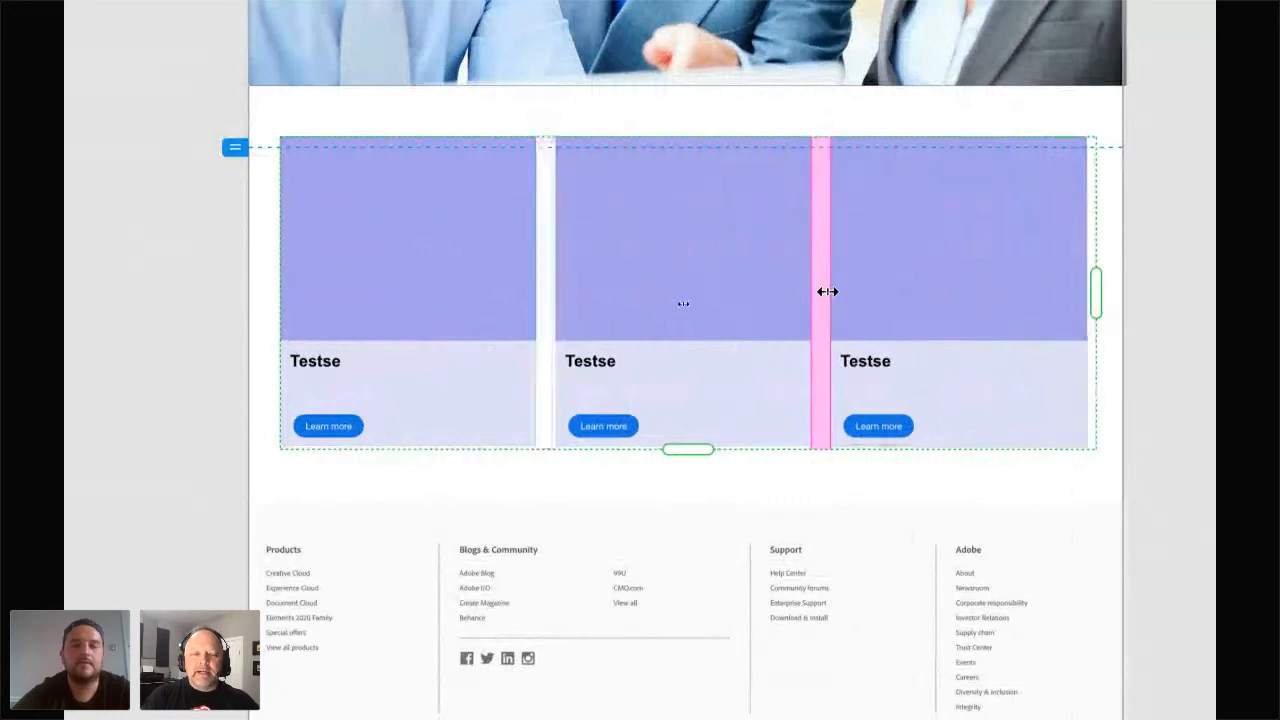
# Stretch the repeat grid downward to add further rows of cards.
pyautogui.scroll(-3, 827, 291)
pyautogui.moveTo(759, 378); pyautogui.dragTo(763, 678)
pyautogui.click(1048, 472)
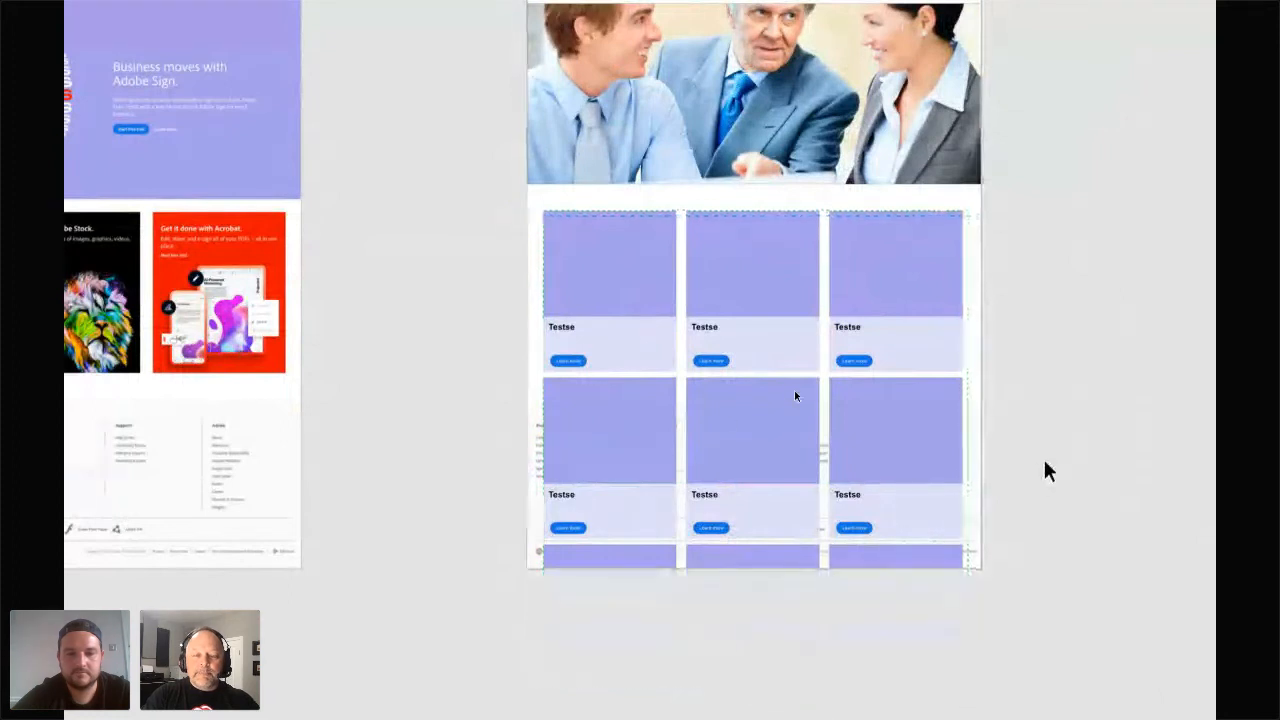
# Move the footer down below the enlarged card grid.
pyautogui.scroll(-5, 1035, 457)
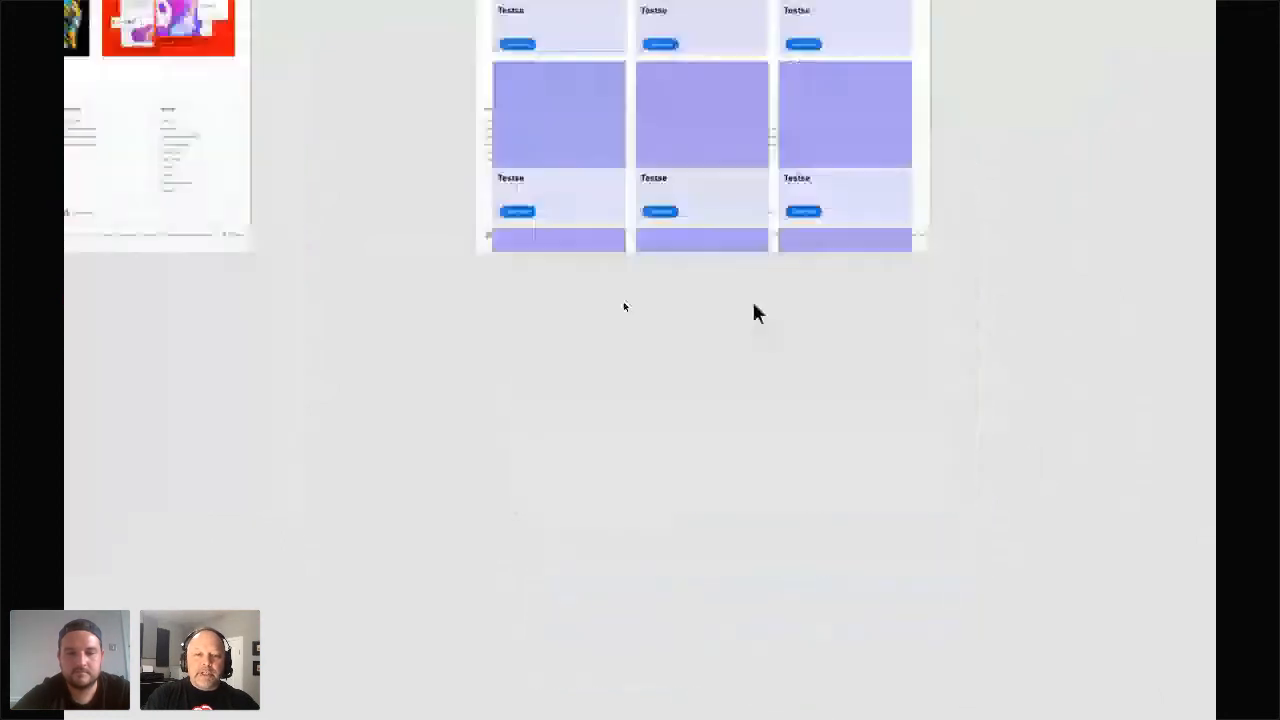
pyautogui.click(500, 186)
pyautogui.moveTo(486, 186); pyautogui.dragTo(477, 511)
pyautogui.click(1025, 308)
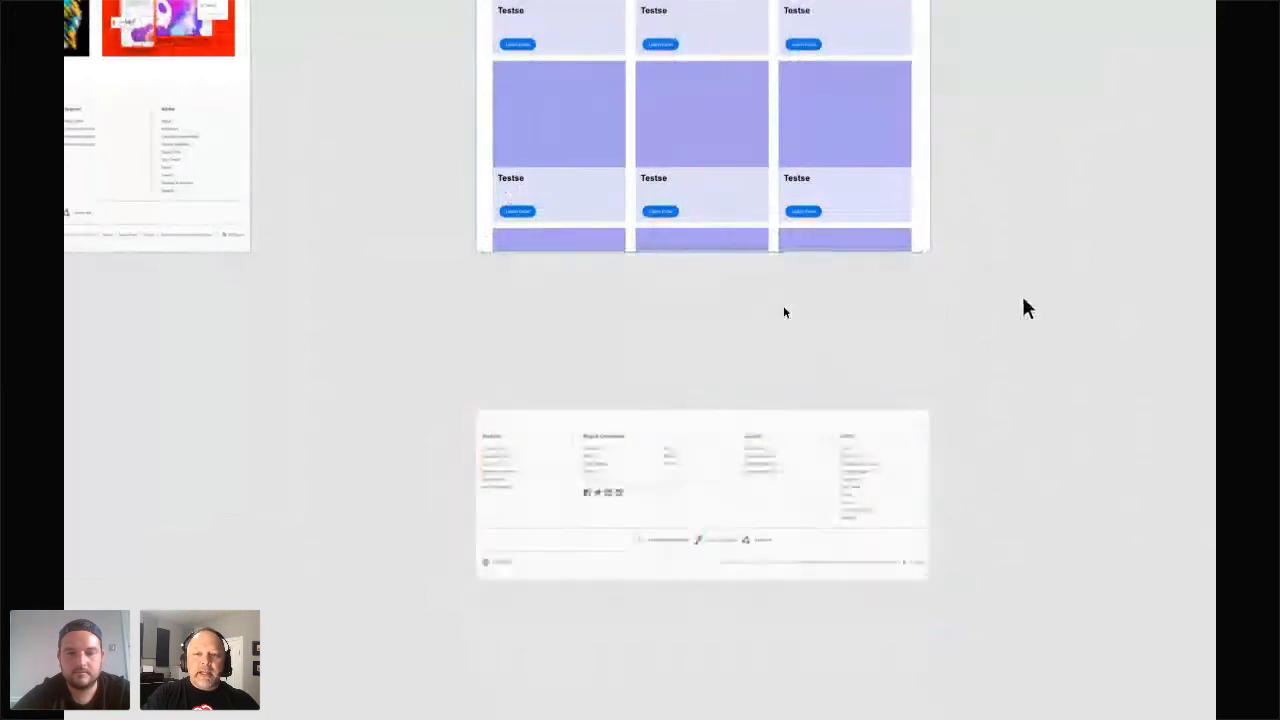
# Extend the Home page – 1 artboard's height downward so it contains the grid and footer.
pyautogui.scroll(7, 1025, 308)
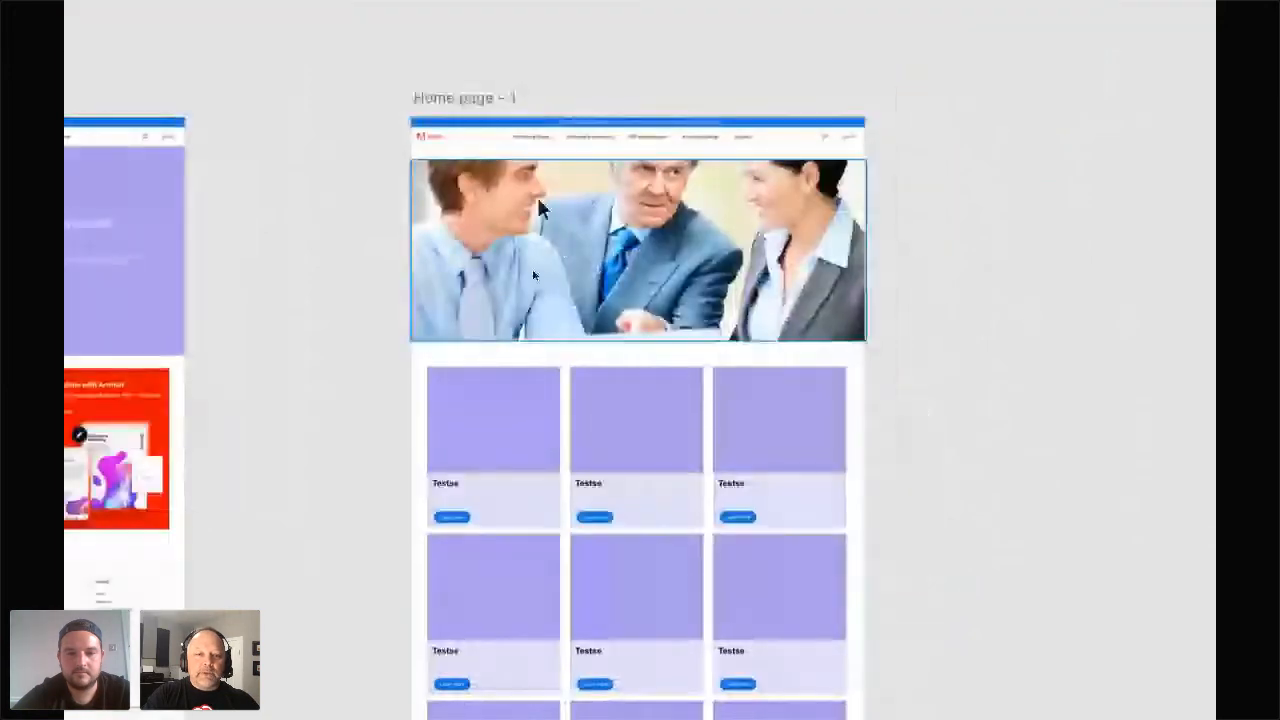
pyautogui.click(442, 356)
pyautogui.scroll(-5, 441, 352)
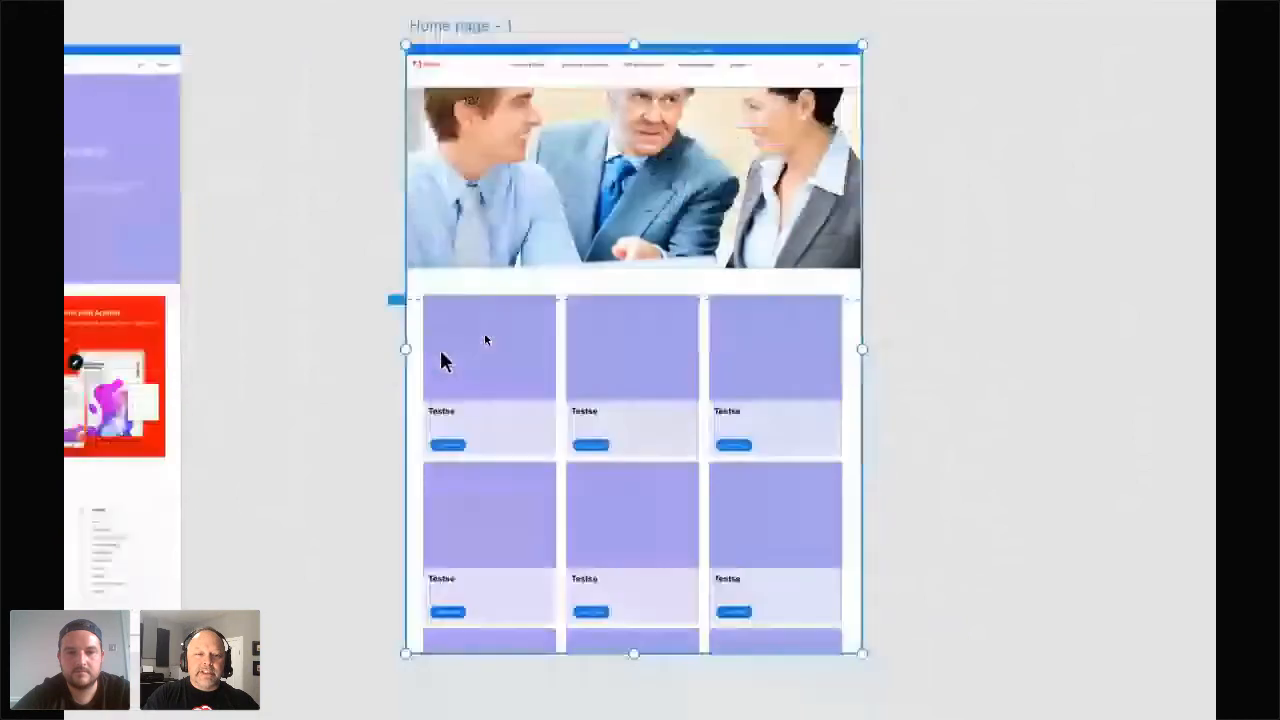
pyautogui.scroll(-1, 558, 518)
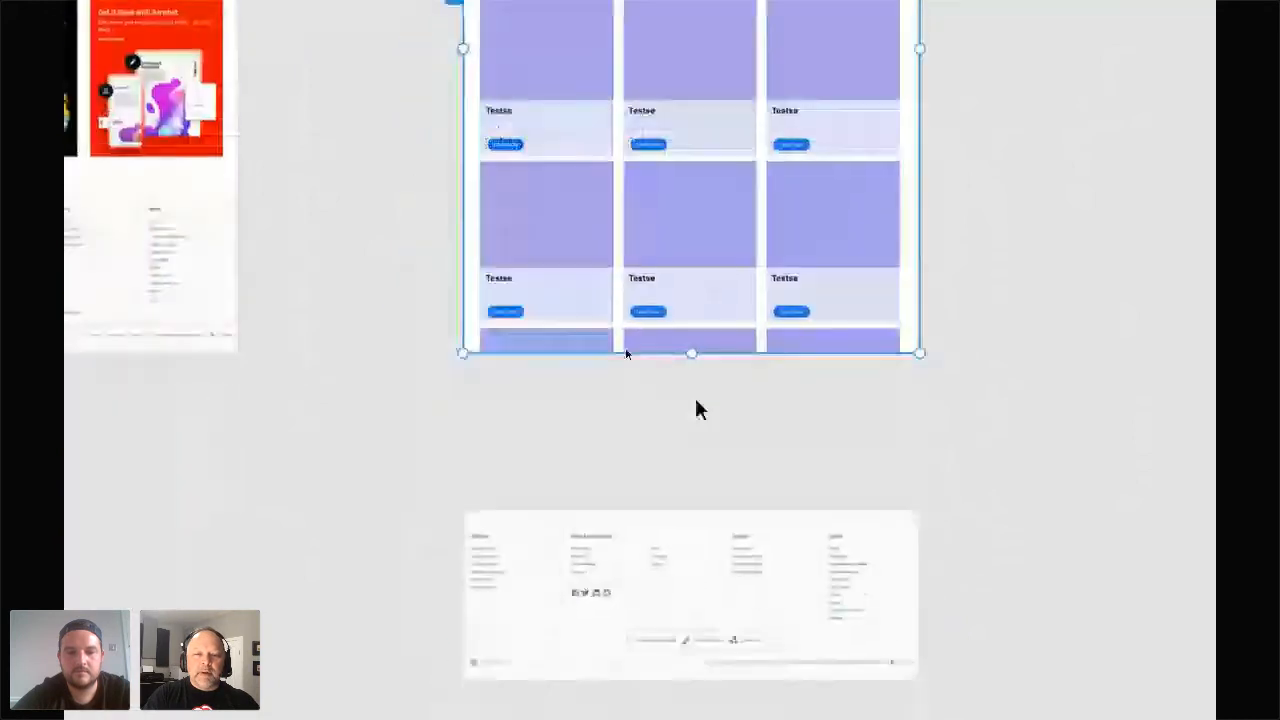
pyautogui.moveTo(691, 351); pyautogui.dragTo(700, 682)
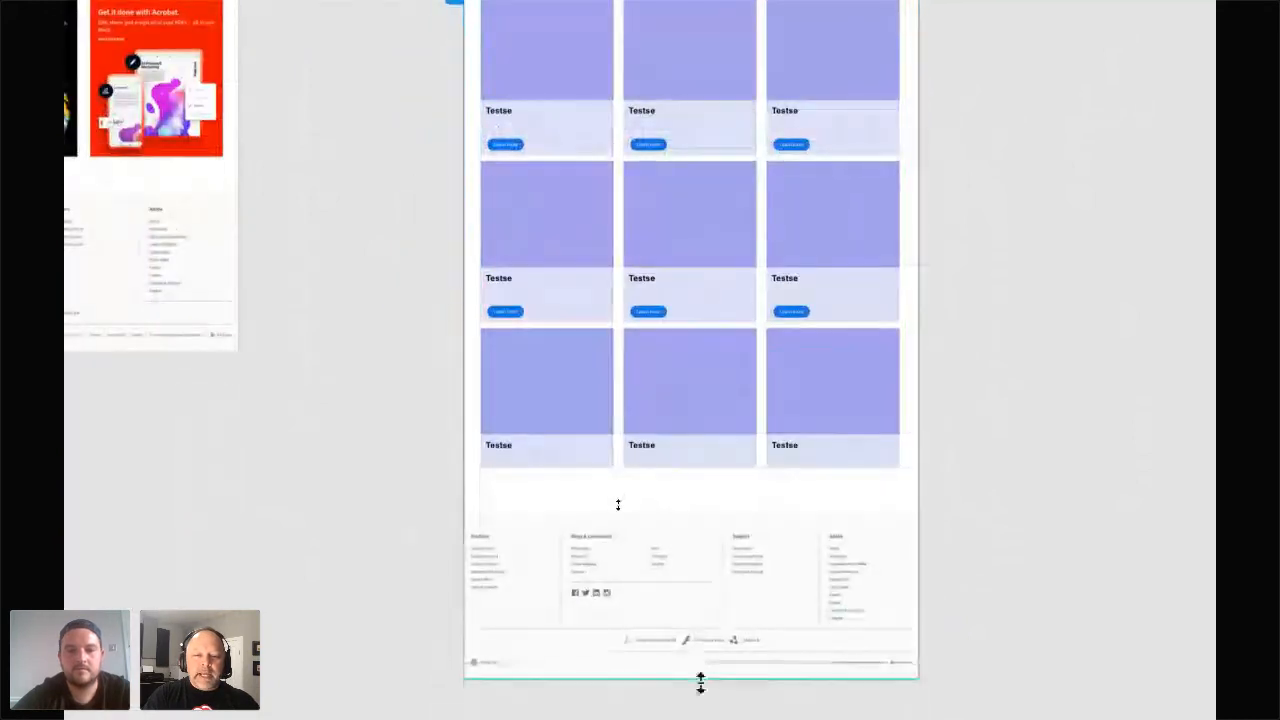
pyautogui.click(994, 509)
pyautogui.click(837, 449)
pyautogui.scroll(3, 837, 449)
pyautogui.hscroll(2, 837, 449)
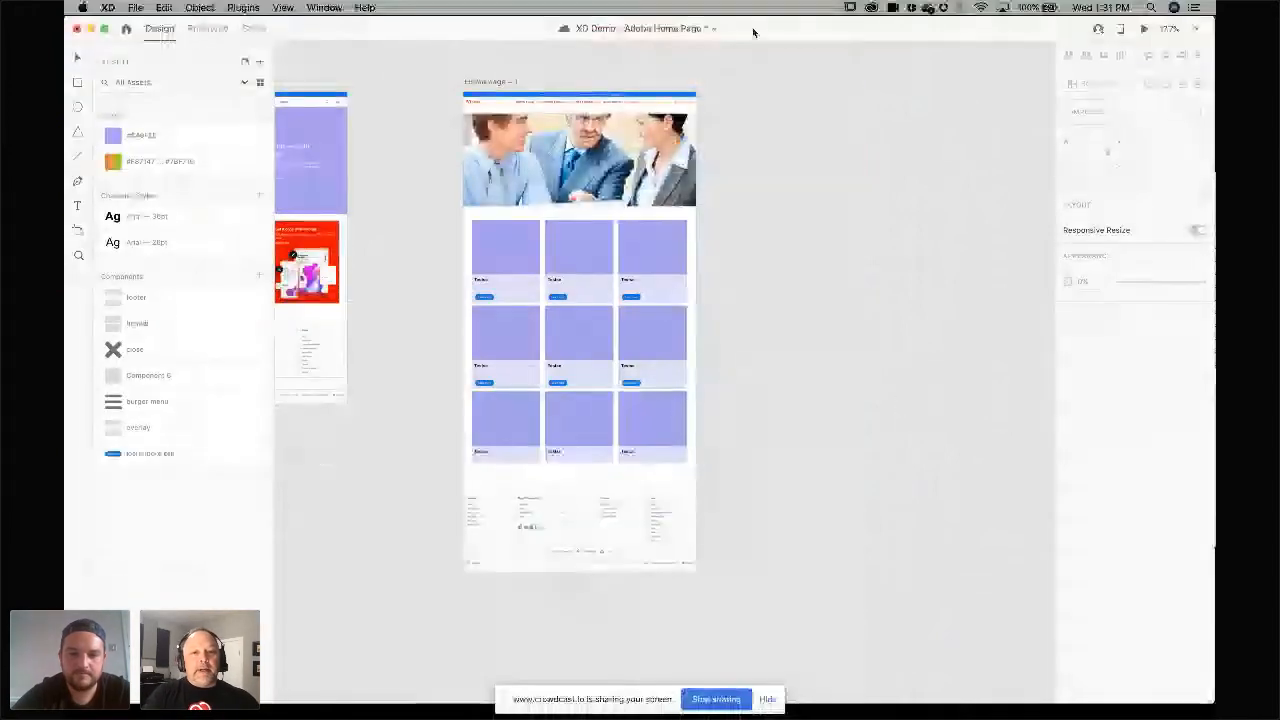
# Fill the repeat grid's card images by dropping ten office stock photos from the office folder onto one card.
pyautogui.moveTo(752, 29); pyautogui.dragTo(571, 34)
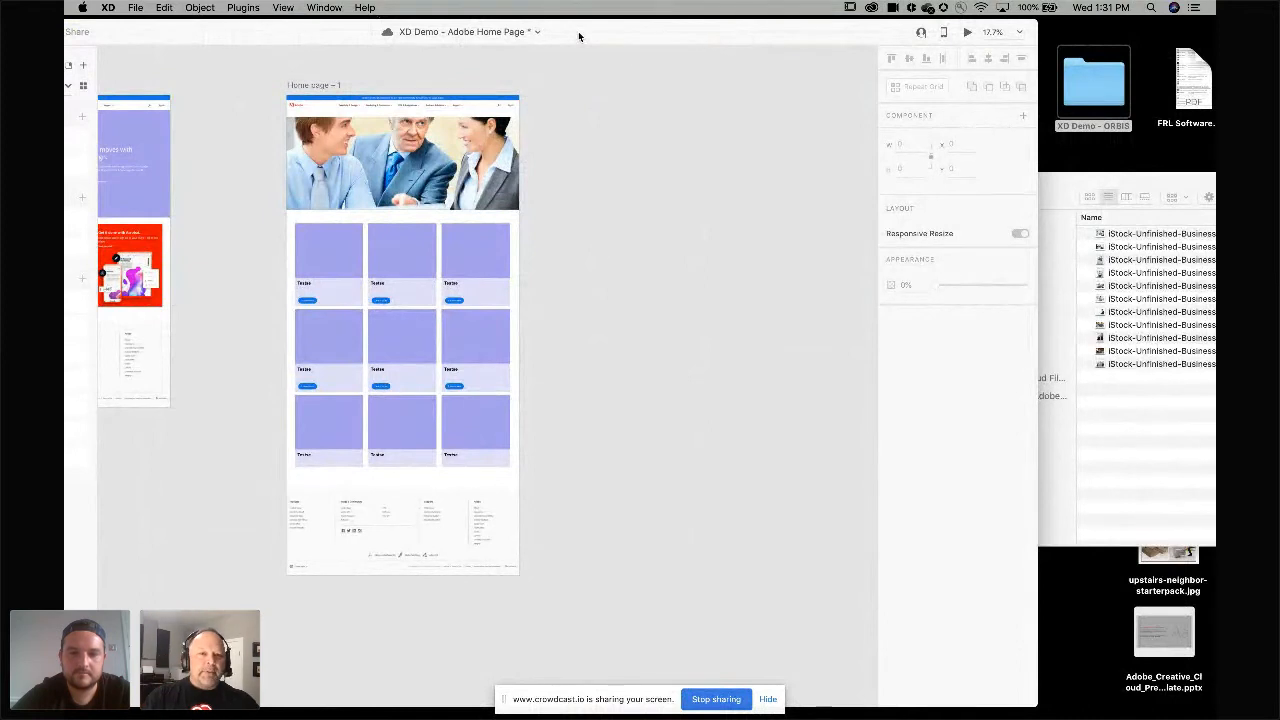
pyautogui.click(407, 241)
pyautogui.scroll(5, 408, 241)
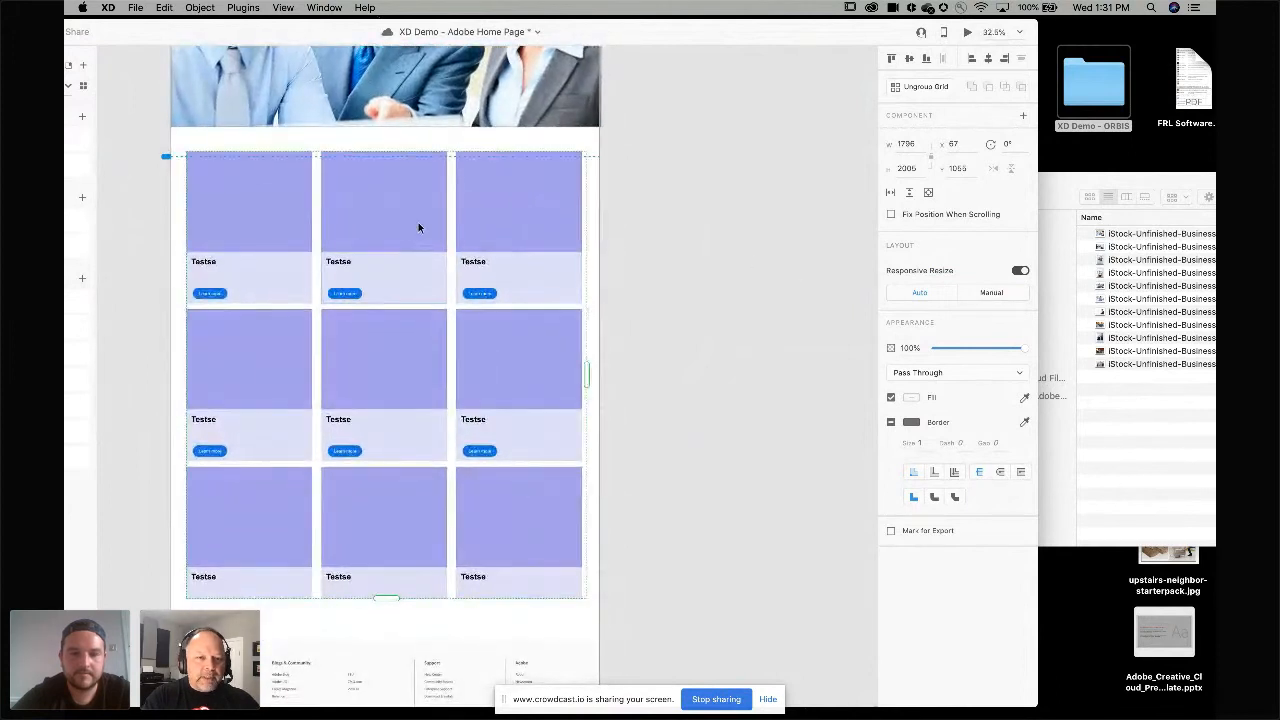
pyautogui.moveTo(1071, 181); pyautogui.dragTo(945, 178)
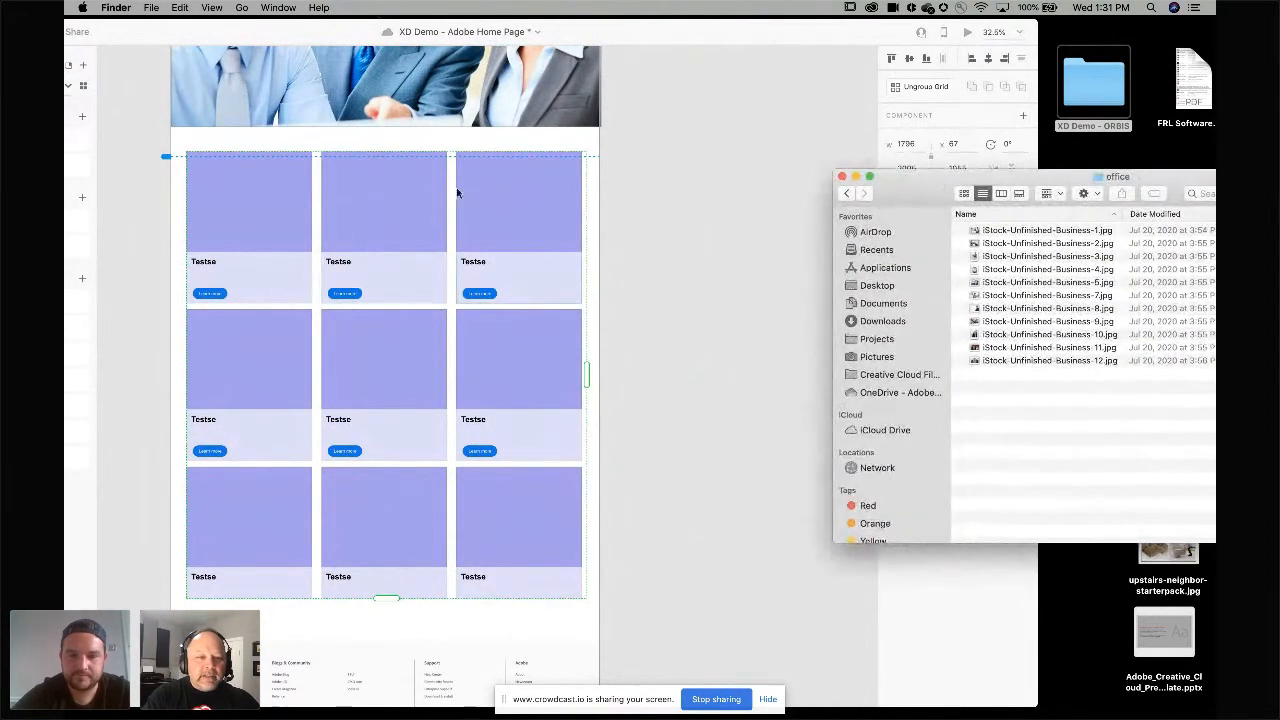
pyautogui.click(409, 210)
pyautogui.click(594, 237)
pyautogui.click(541, 230)
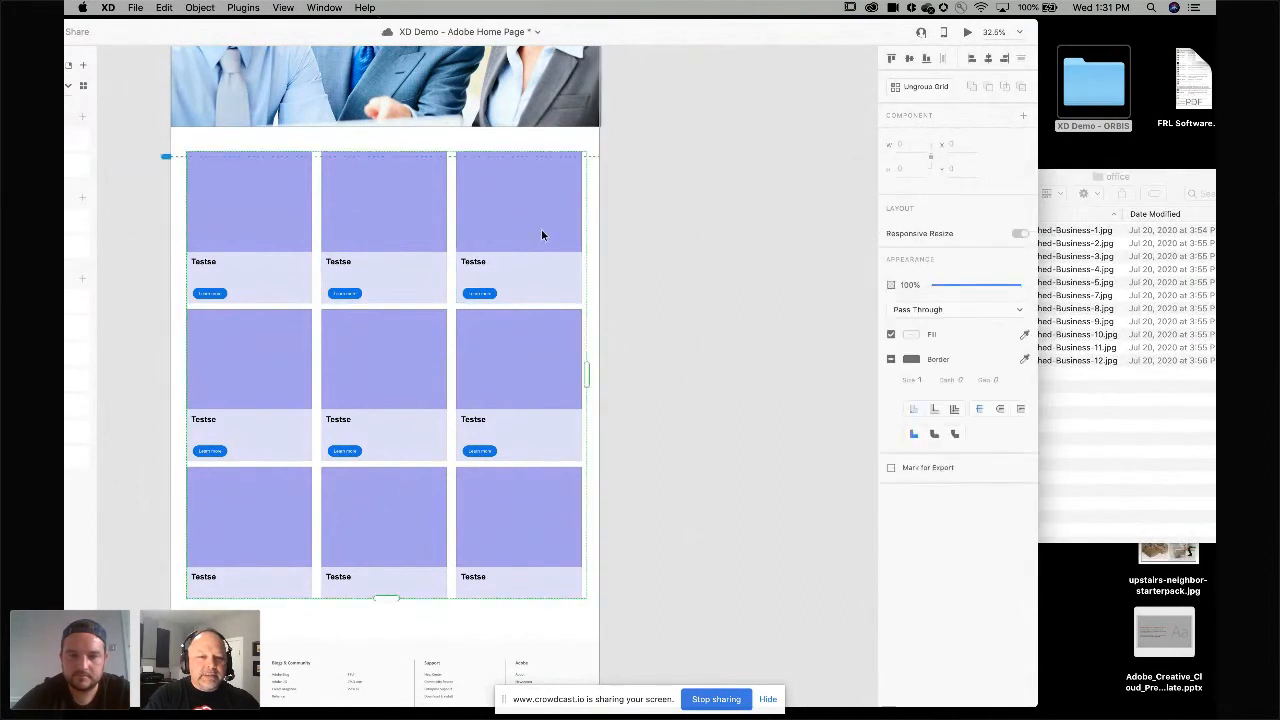
pyautogui.click(1083, 188)
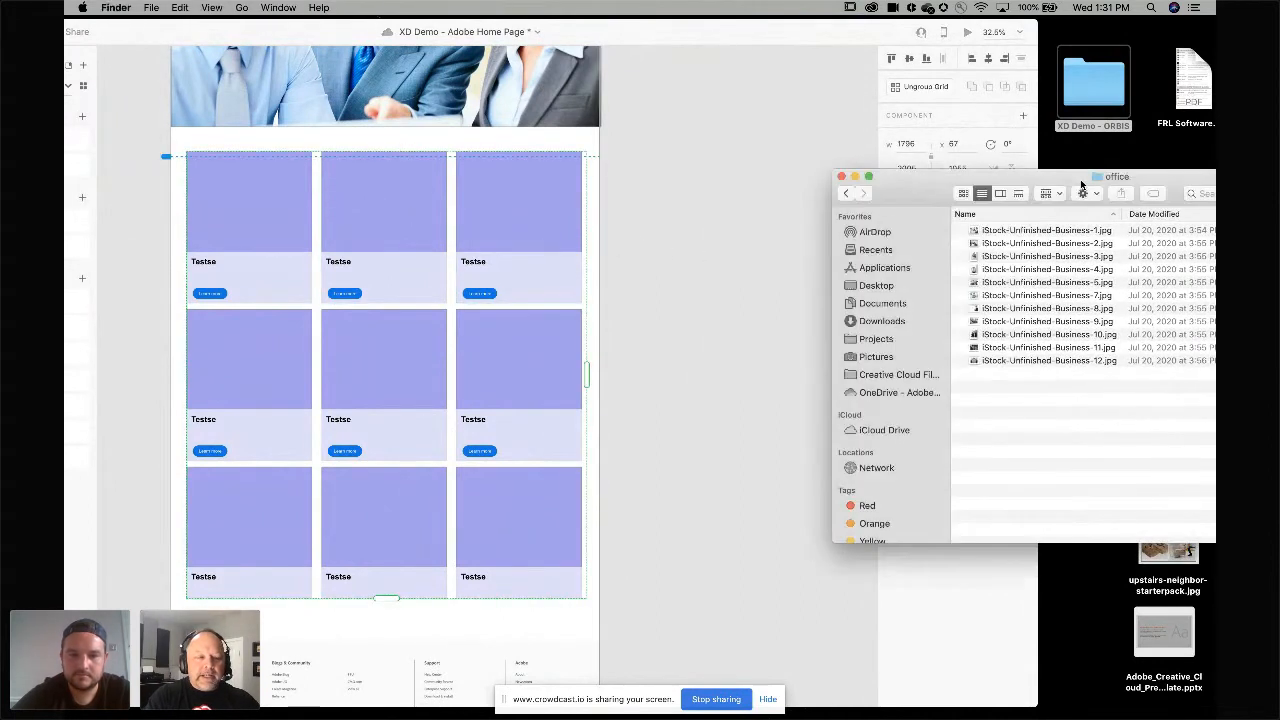
pyautogui.click(1022, 230)
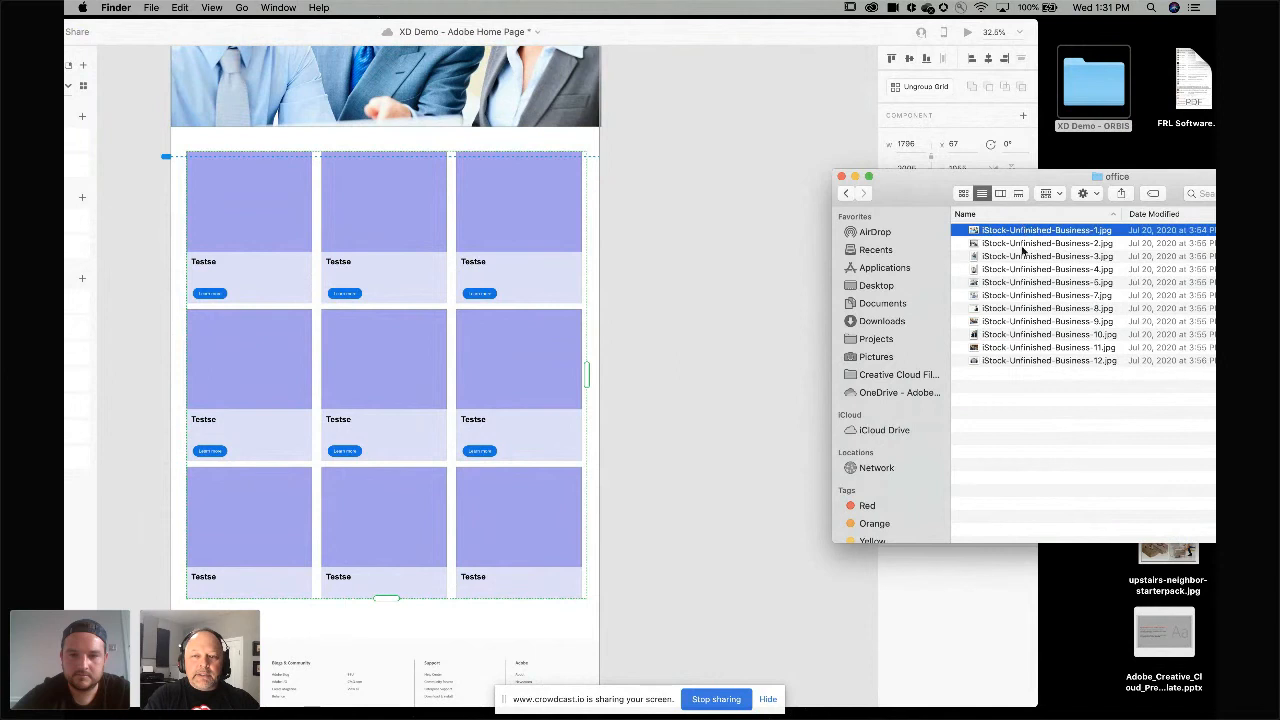
pyautogui.keyDown('shift'); pyautogui.click(1032, 336); pyautogui.keyUp('shift')
pyautogui.moveTo(1020, 298); pyautogui.dragTo(436, 247)
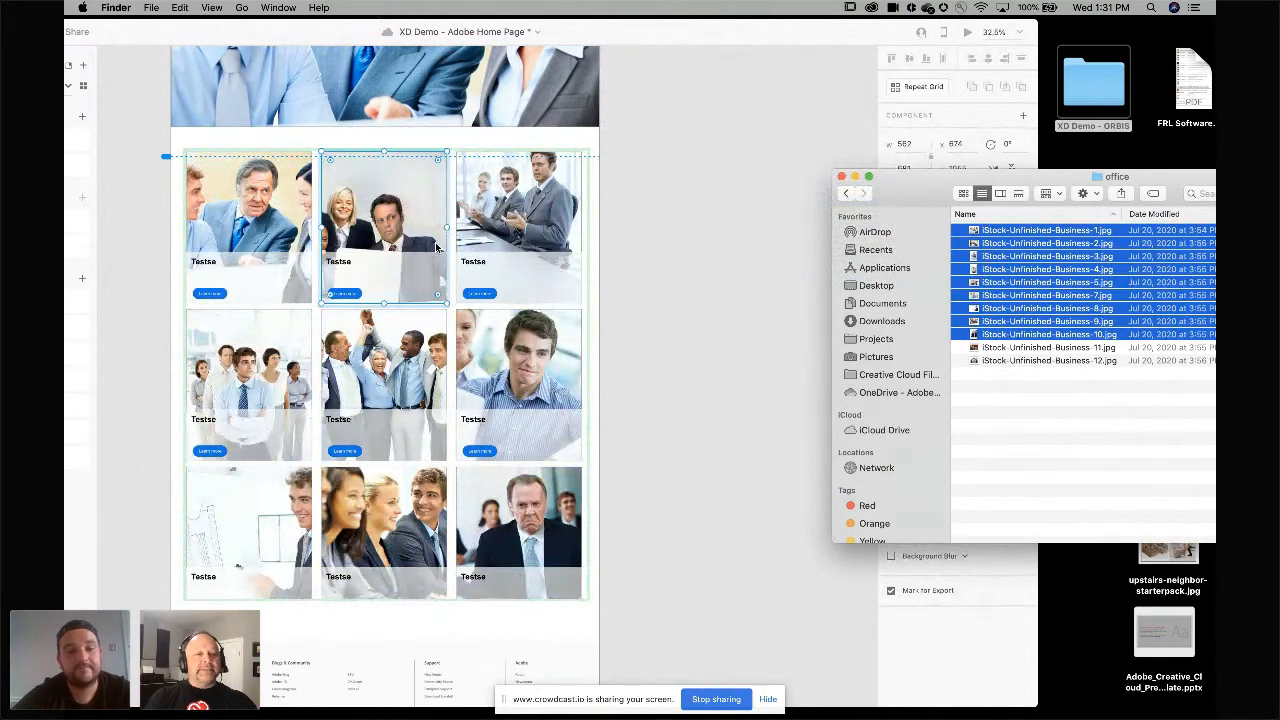
# Replace the card titles with animal names by dropping the animals.txt file onto a card's title text.
pyautogui.click(683, 207)
pyautogui.moveTo(1145, 181); pyautogui.dragTo(947, 169)
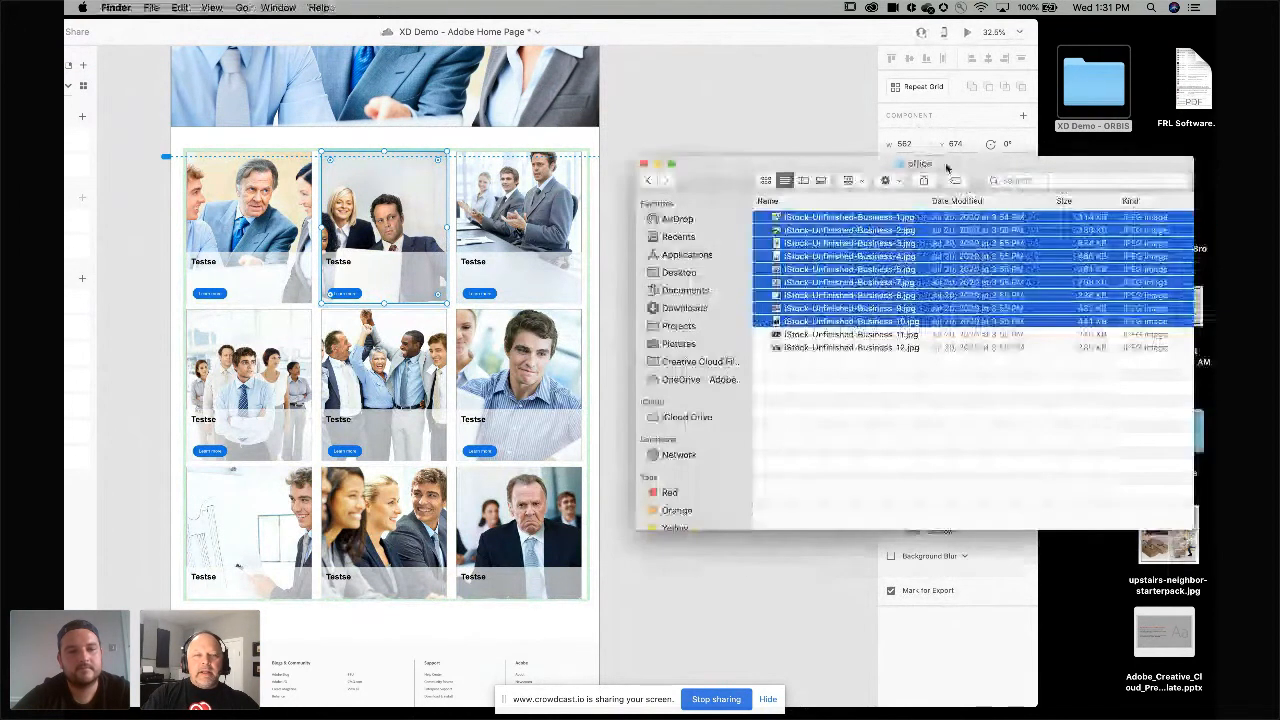
pyautogui.click(648, 180)
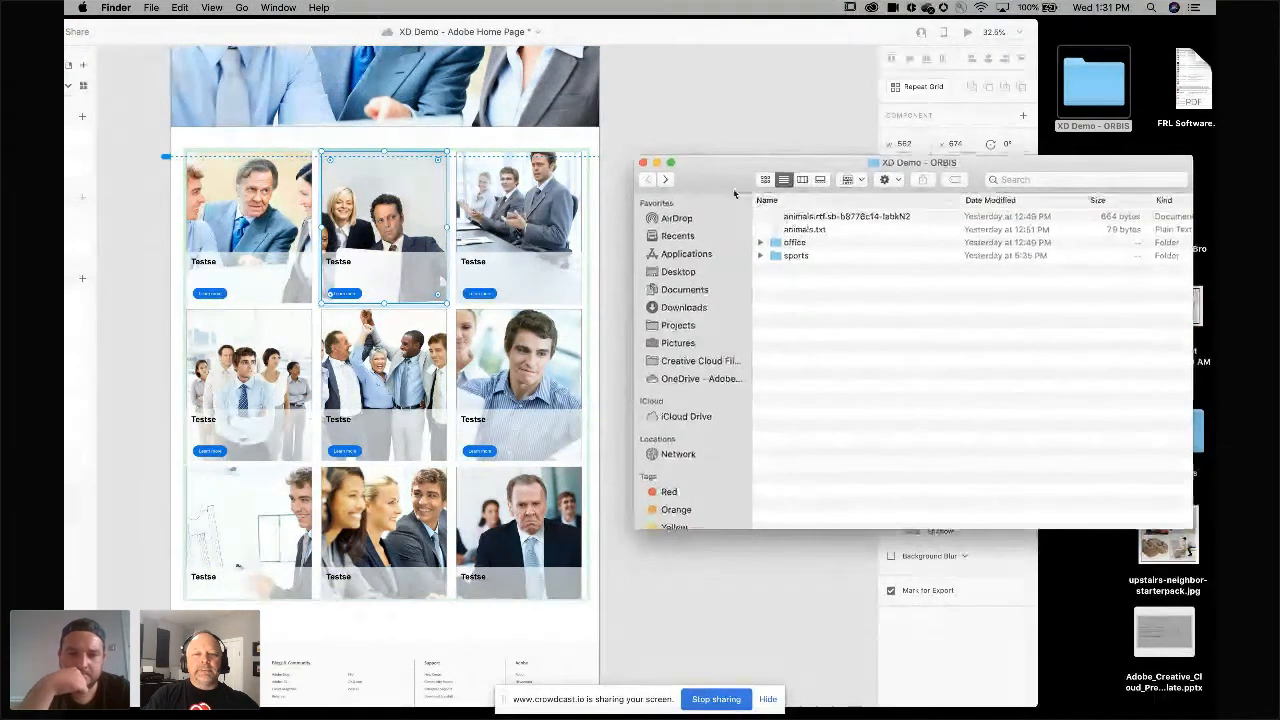
pyautogui.moveTo(716, 169); pyautogui.dragTo(874, 195)
pyautogui.click(687, 251)
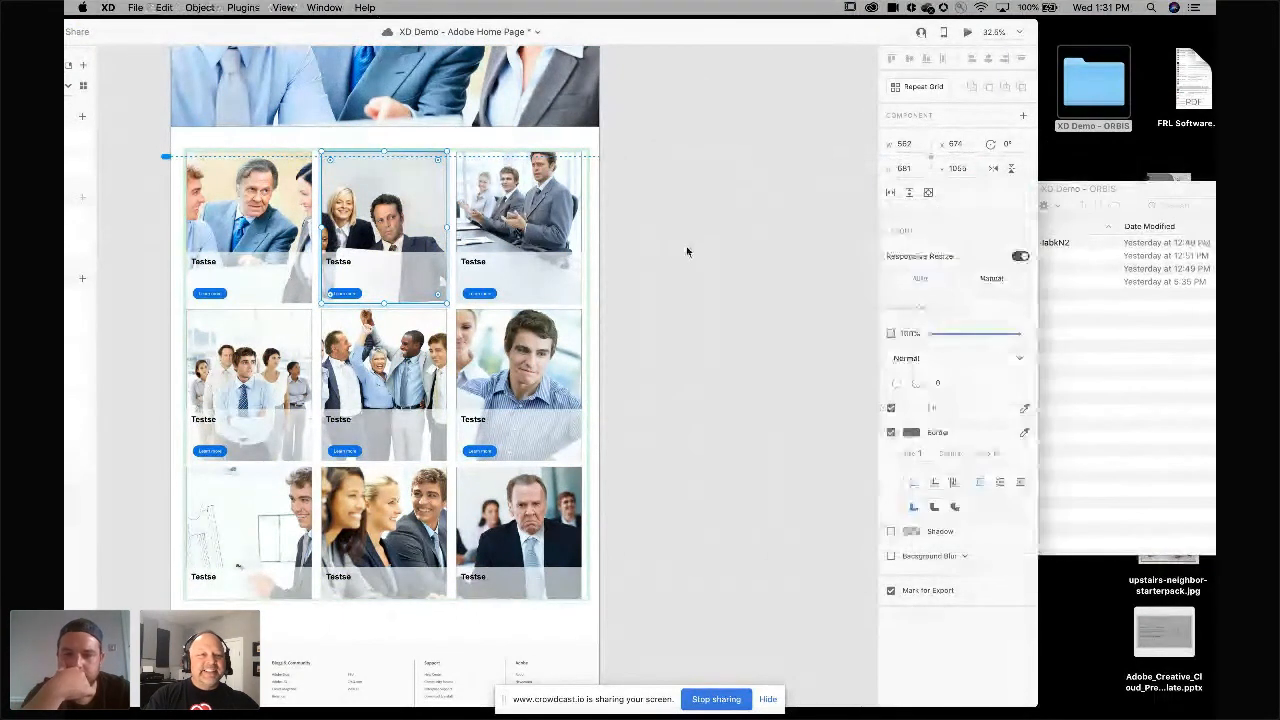
pyautogui.doubleClick(474, 263)
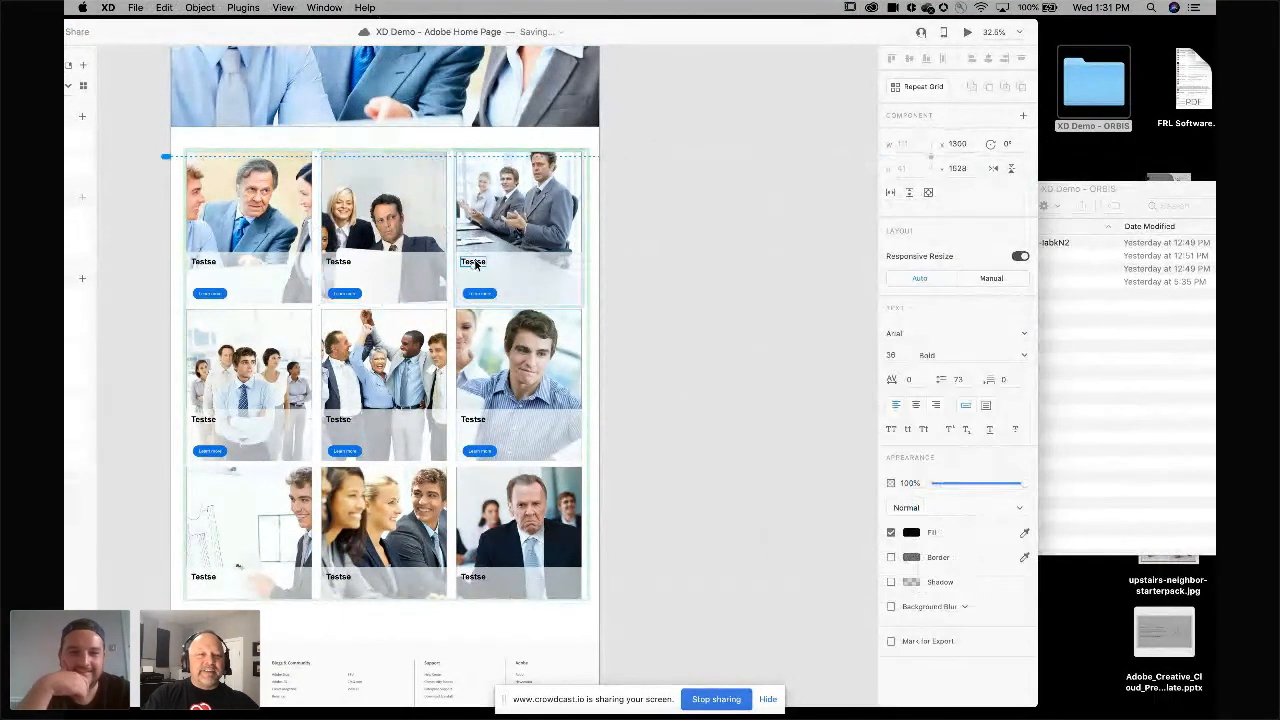
pyautogui.click(1072, 190)
pyautogui.moveTo(958, 258); pyautogui.dragTo(485, 262)
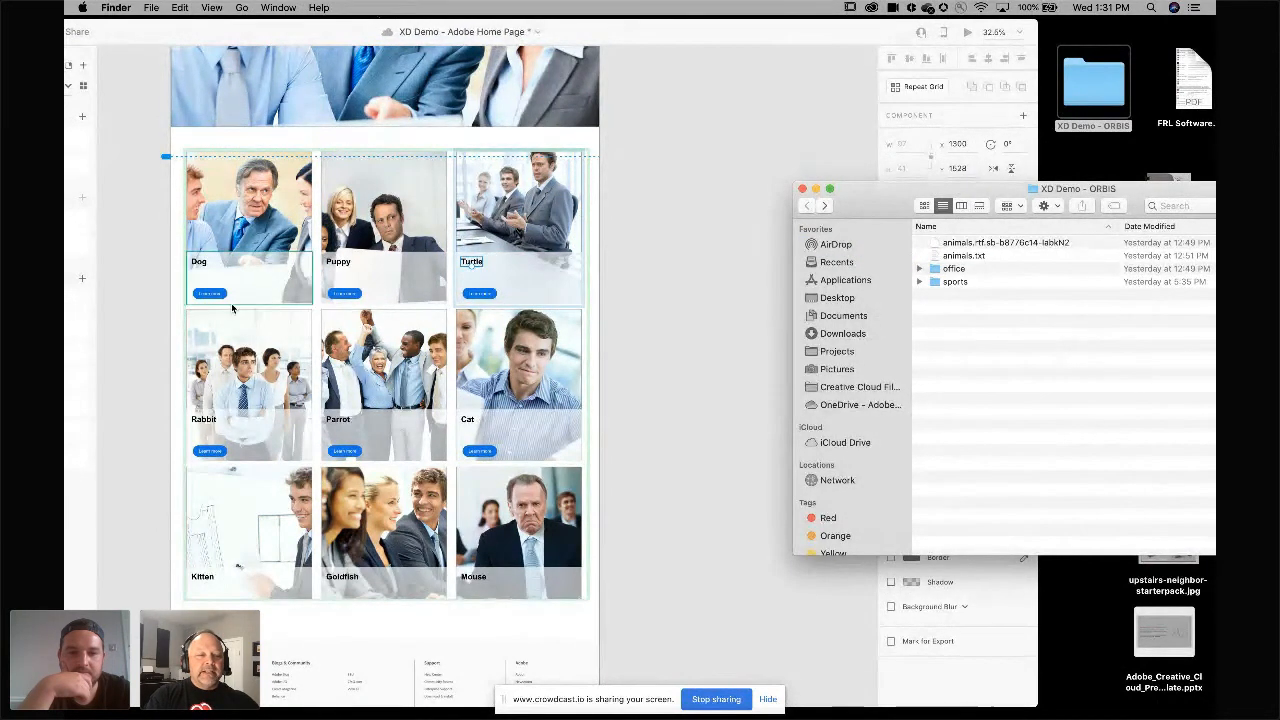
# Open the main component of the learn more button and move it beside the card grid.
pyautogui.click(762, 193)
pyautogui.hscroll(-3, 762, 193)
pyautogui.scroll(-2, 762, 193)
pyautogui.scroll(5, 762, 193)
pyautogui.hscroll(-3, 760, 193)
pyautogui.scroll(-1, 760, 193)
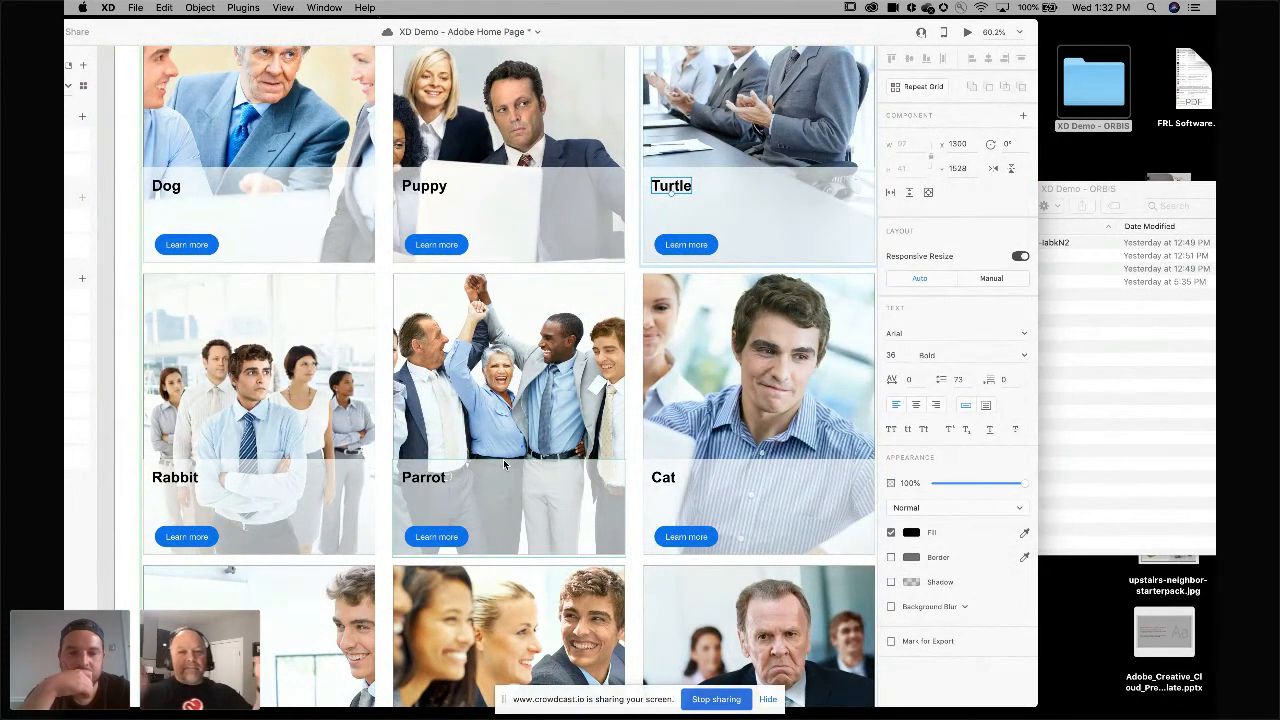
pyautogui.scroll(-4, 375, 470)
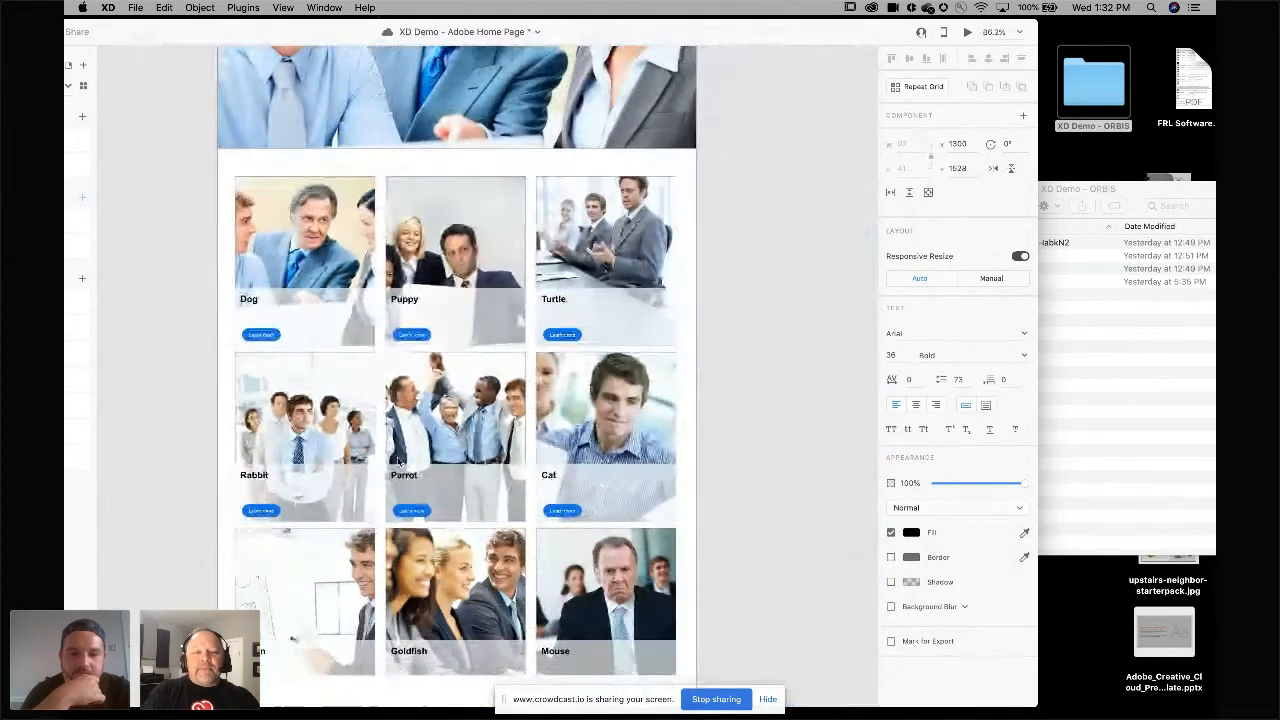
pyautogui.moveTo(799, 38); pyautogui.dragTo(976, 25)
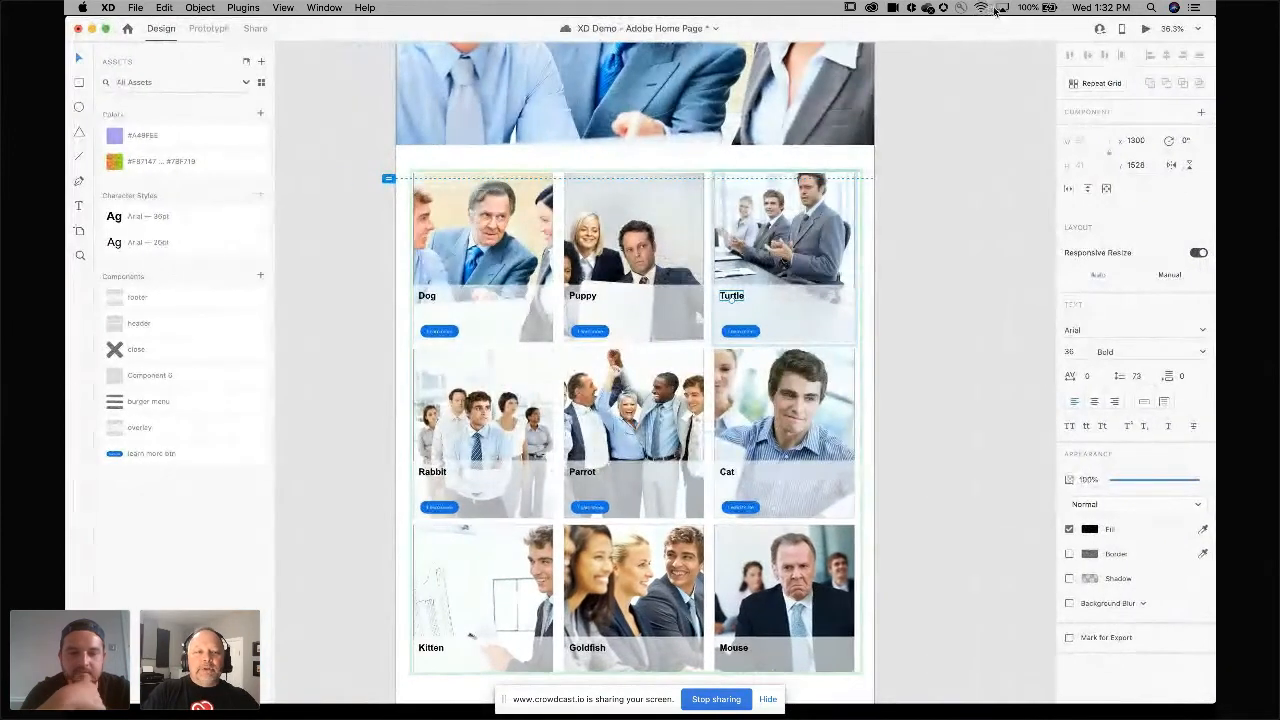
pyautogui.click(440, 333)
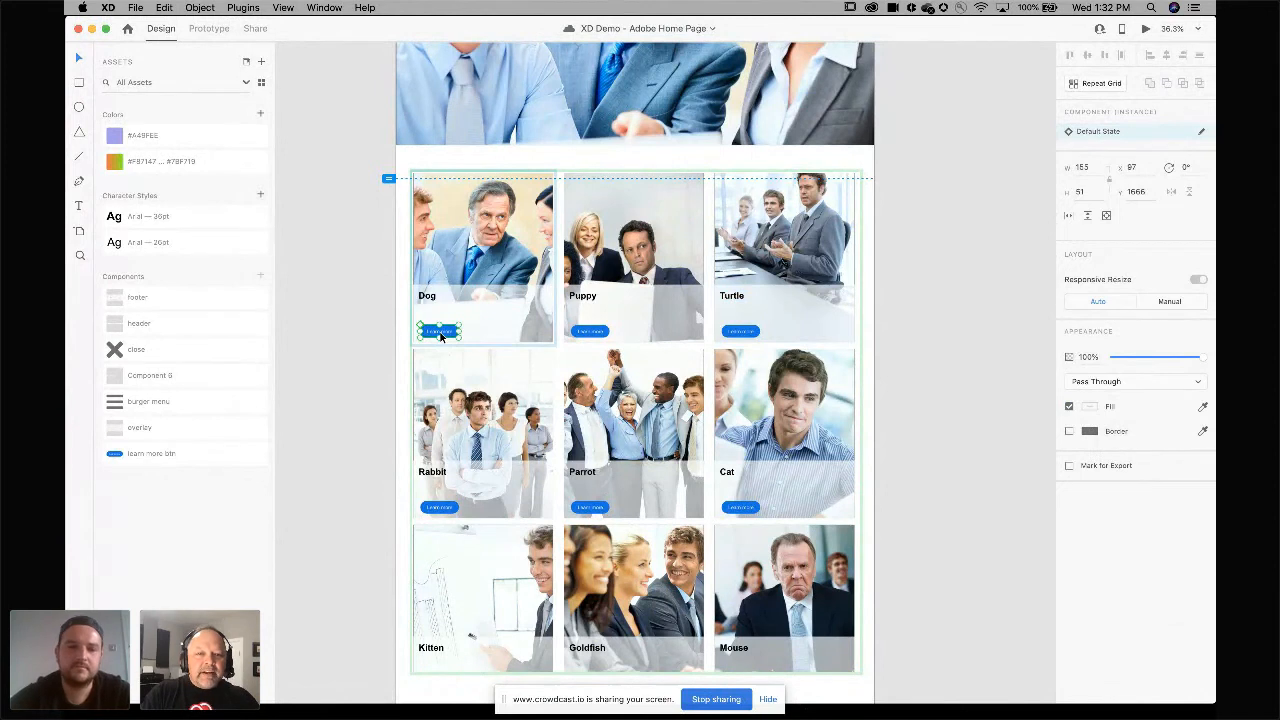
pyautogui.rightClick(158, 457)
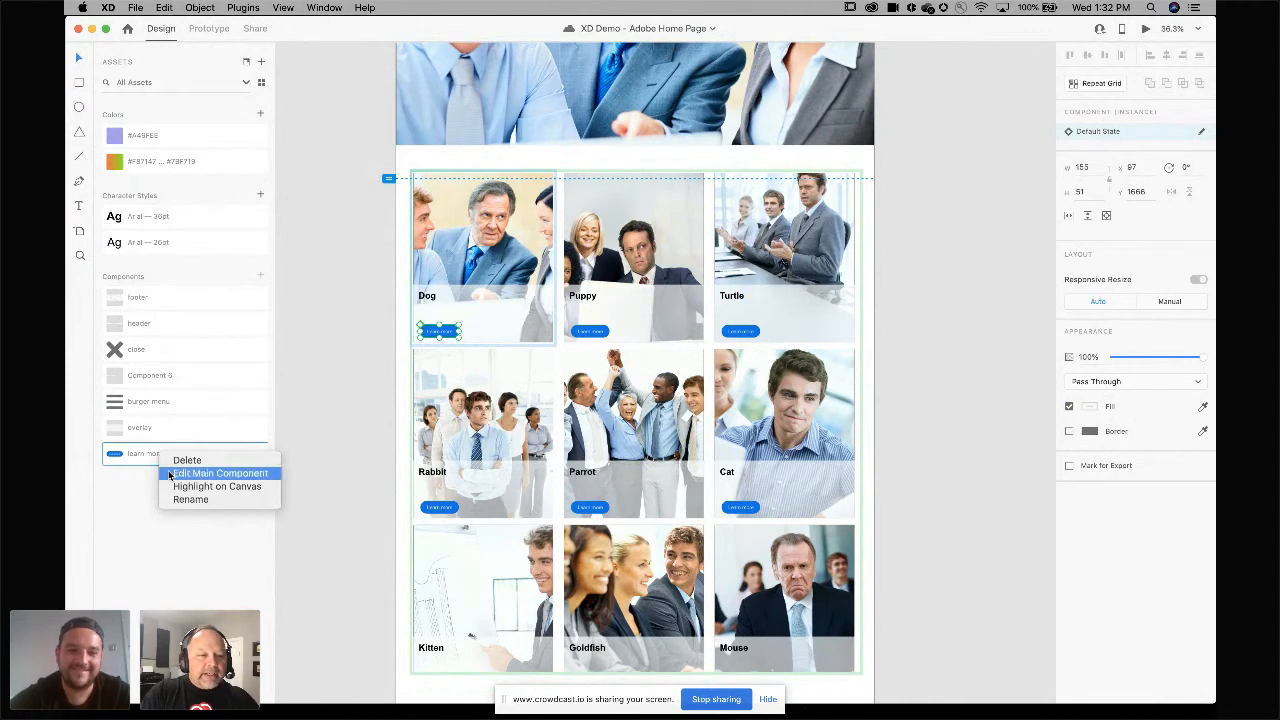
pyautogui.click(168, 477)
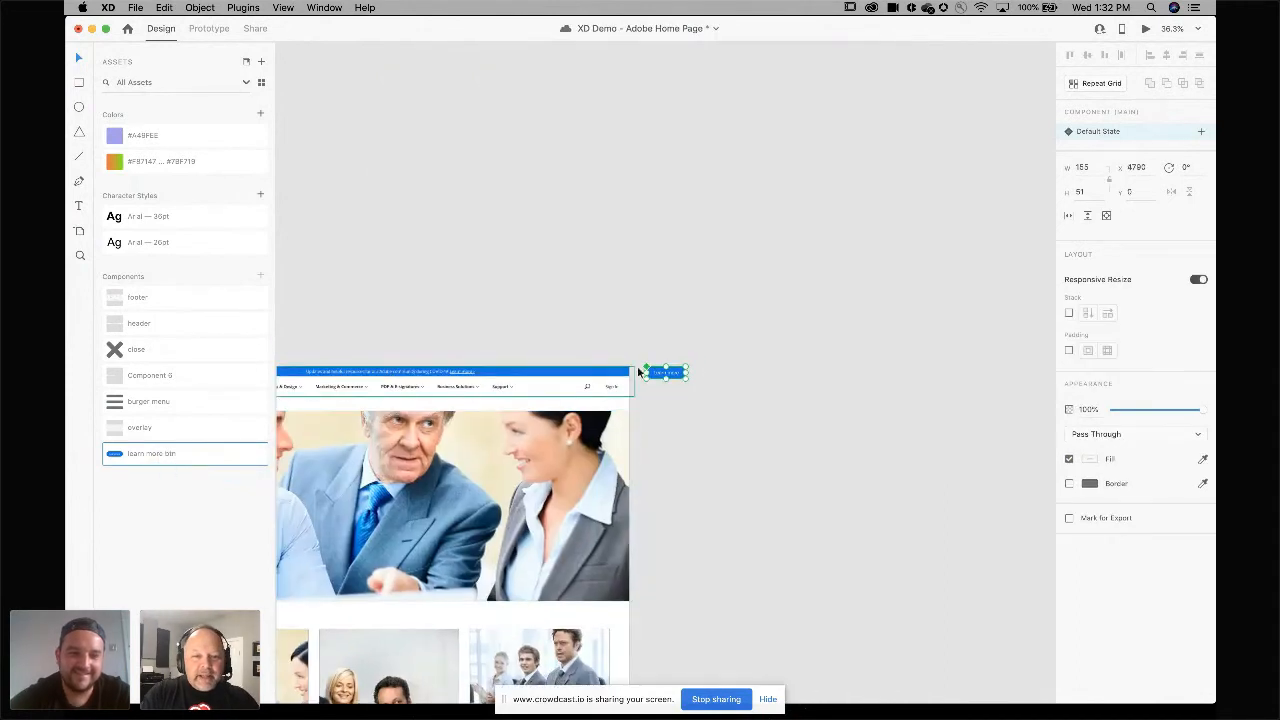
pyautogui.scroll(-6, 590, 329)
pyautogui.hscroll(-2, 590, 329)
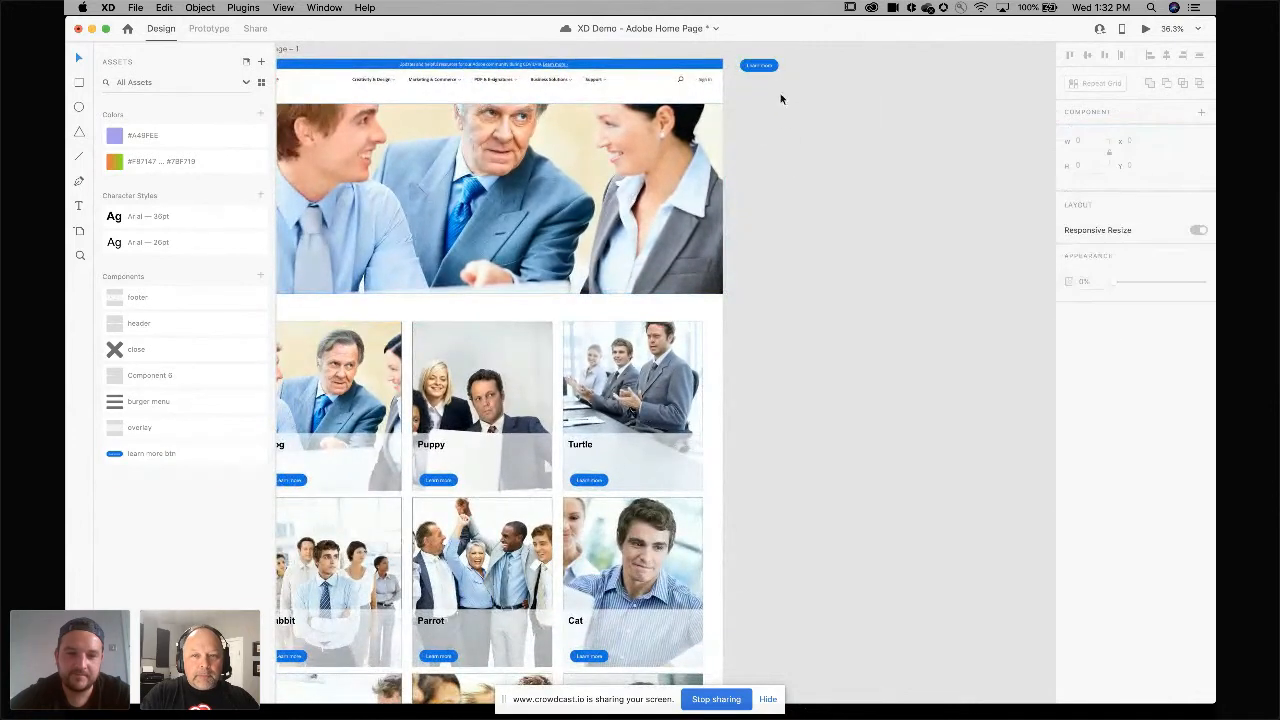
pyautogui.moveTo(773, 65); pyautogui.dragTo(782, 477)
# Change the main learn more button component's fill colour to red.
pyautogui.scroll(-2, 782, 477)
pyautogui.scroll(-2, 782, 475)
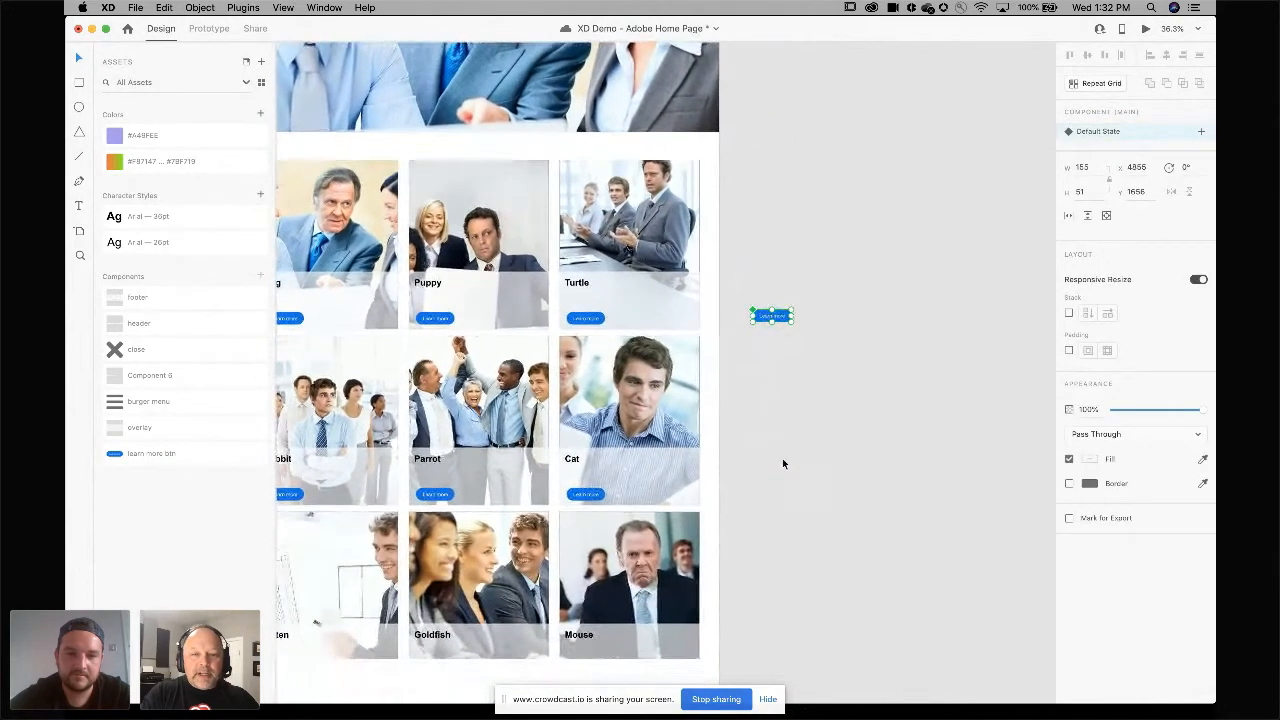
pyautogui.scroll(5, 785, 316)
pyautogui.hscroll(-2, 795, 312)
pyautogui.scroll(-1, 805, 308)
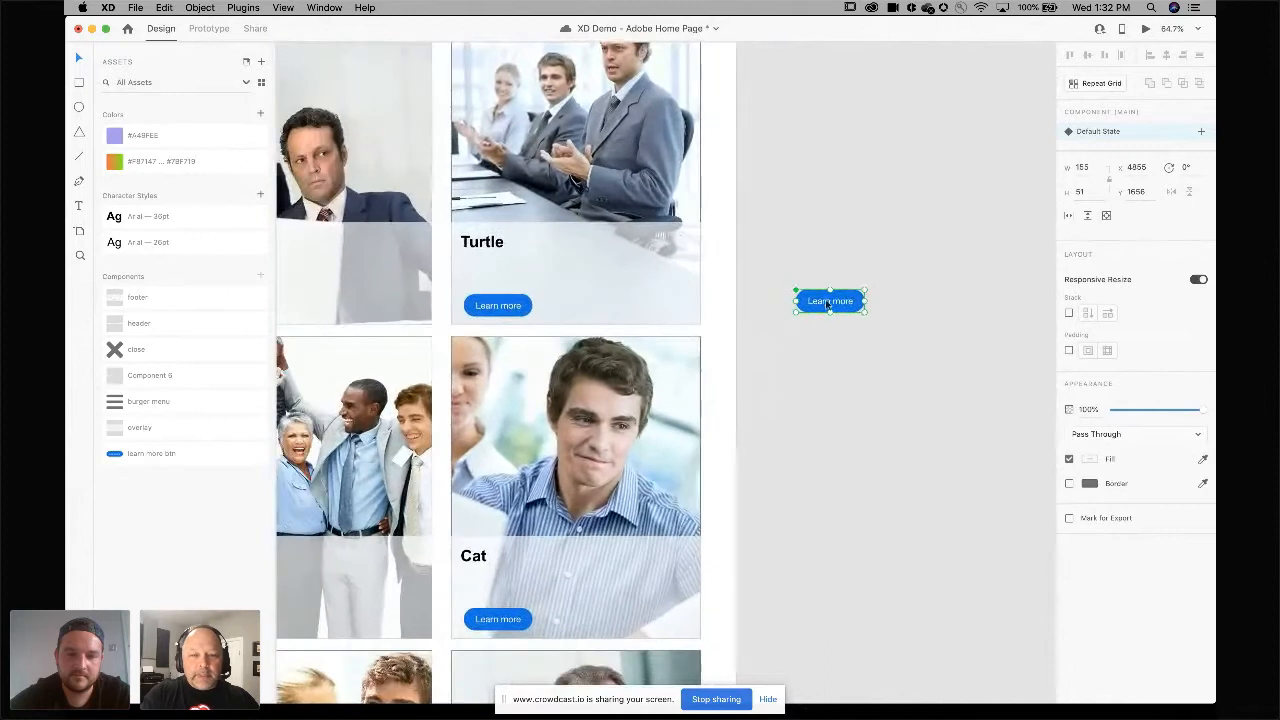
pyautogui.doubleClick(854, 310)
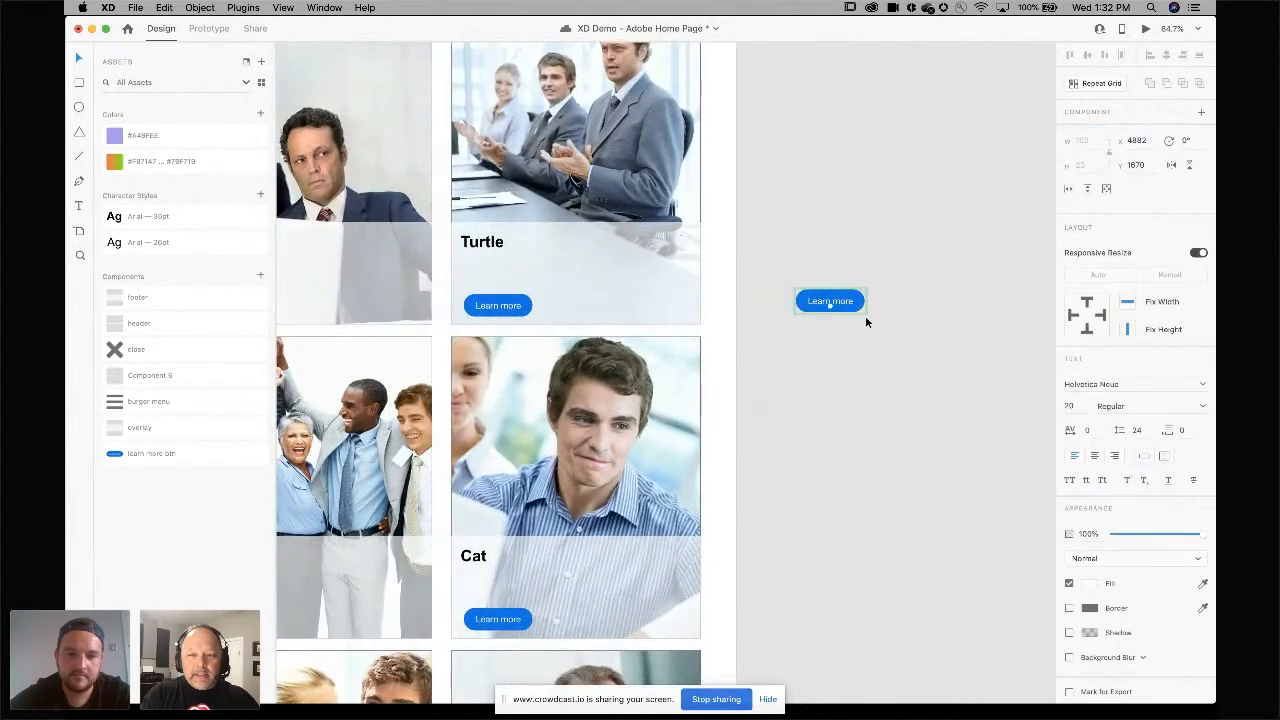
pyautogui.click(859, 310)
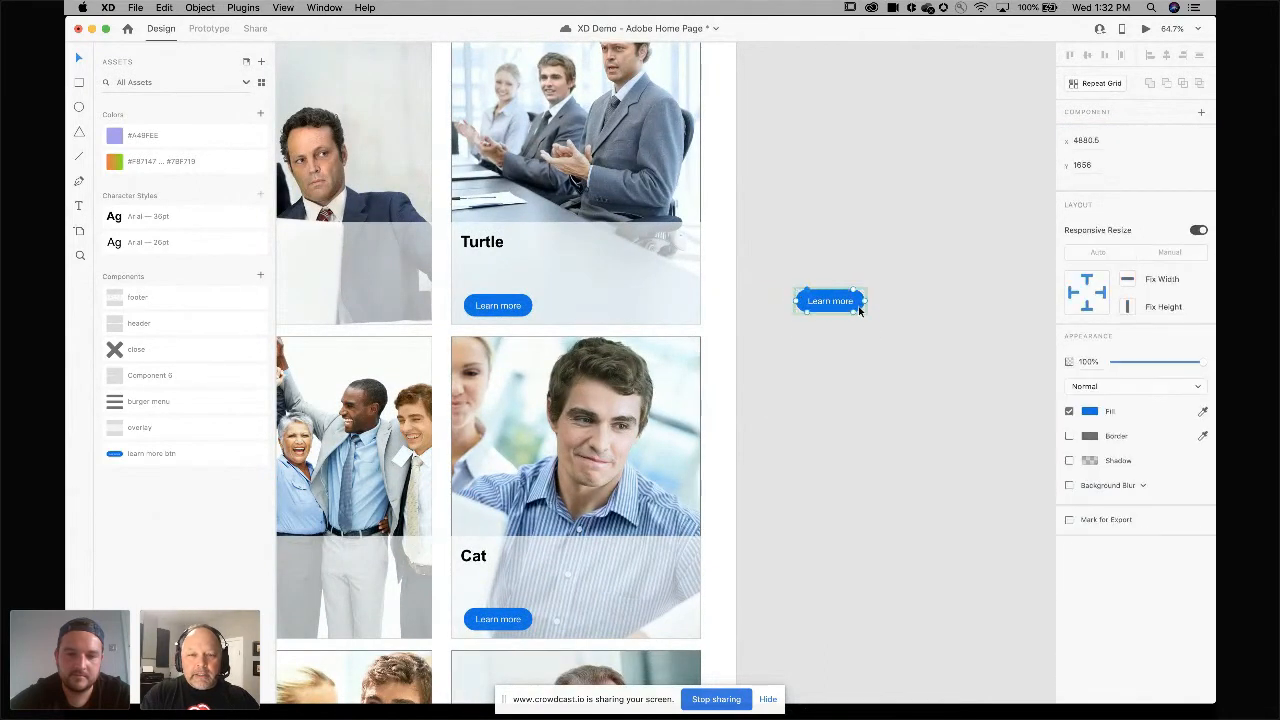
pyautogui.click(1089, 411)
pyautogui.moveTo(1048, 371); pyautogui.dragTo(1046, 340)
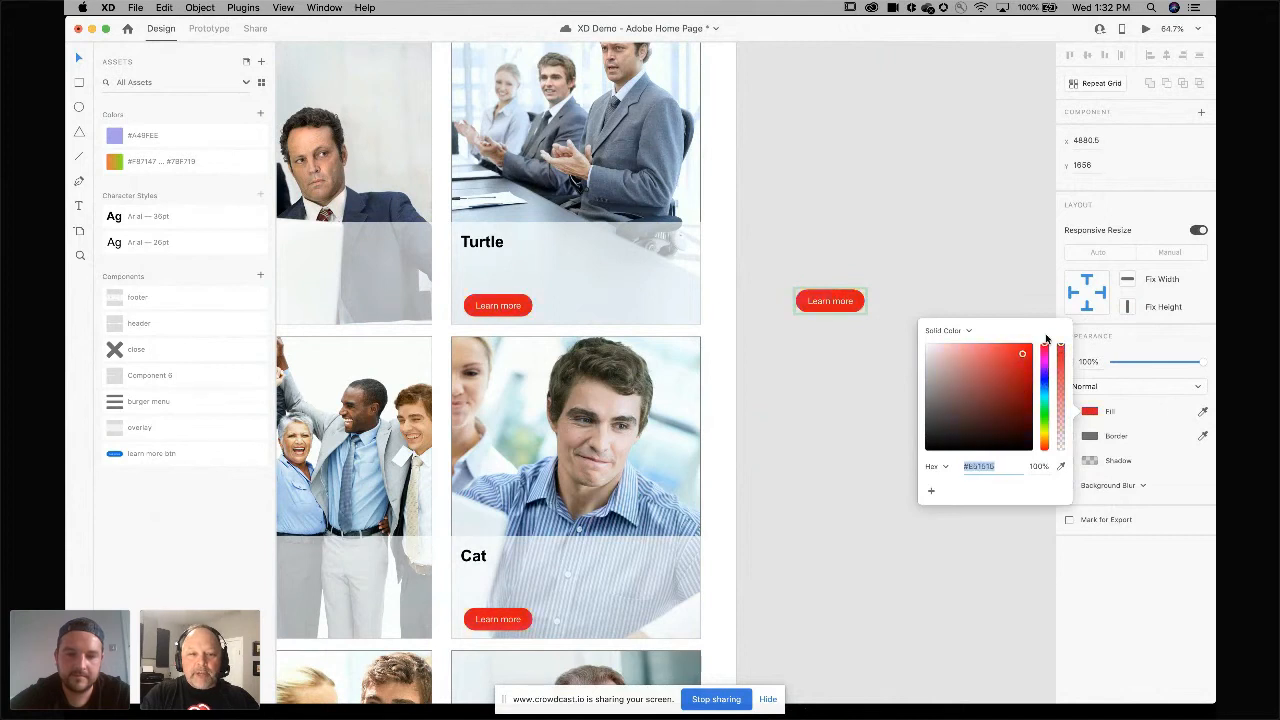
pyautogui.click(1005, 284)
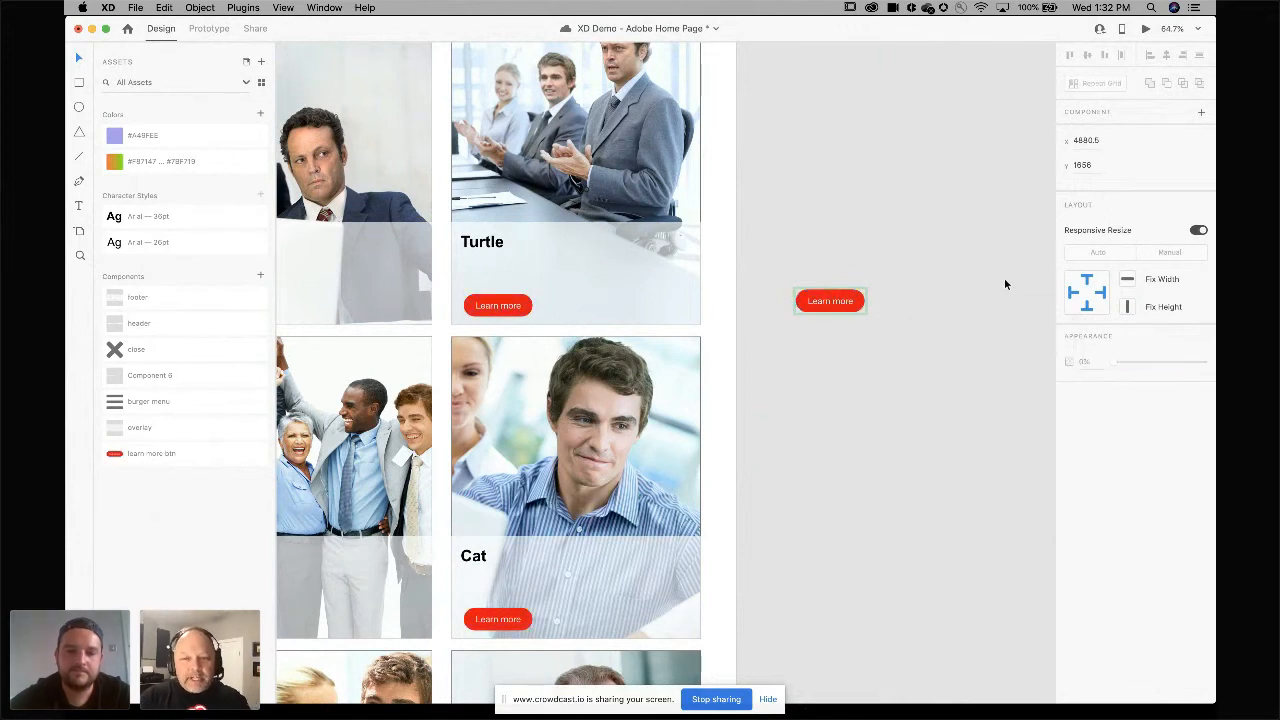
pyautogui.click(847, 305)
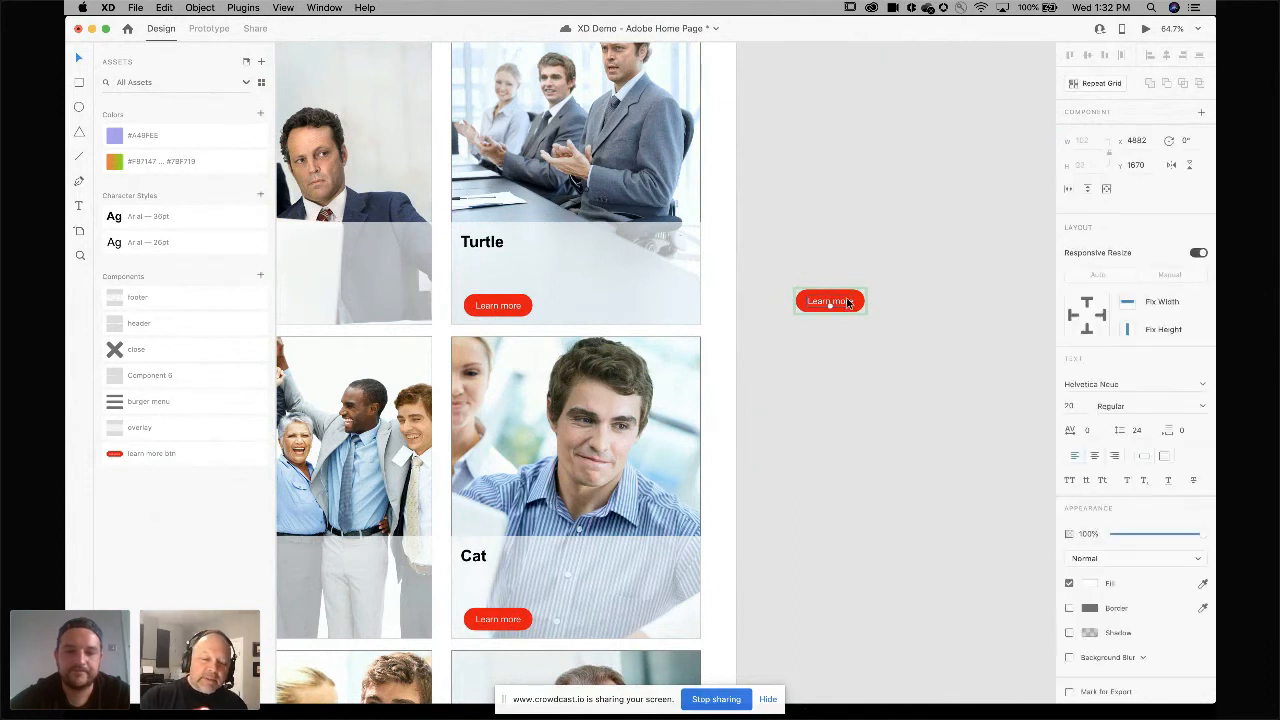
pyautogui.press('Delete')
pyautogui.press('super+z')
pyautogui.click(843, 237)
# Delete the main learn more button component placed beside the grid.
pyautogui.scroll(-5, 843, 237)
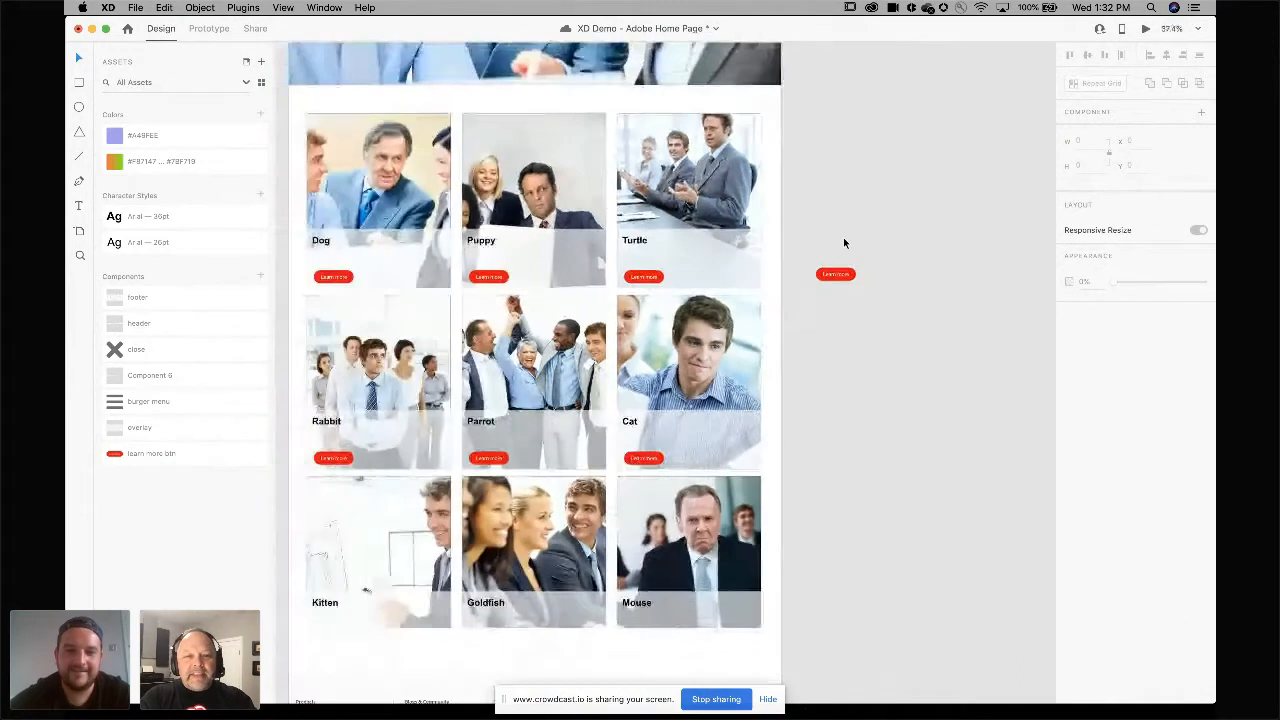
pyautogui.hscroll(-3, 843, 237)
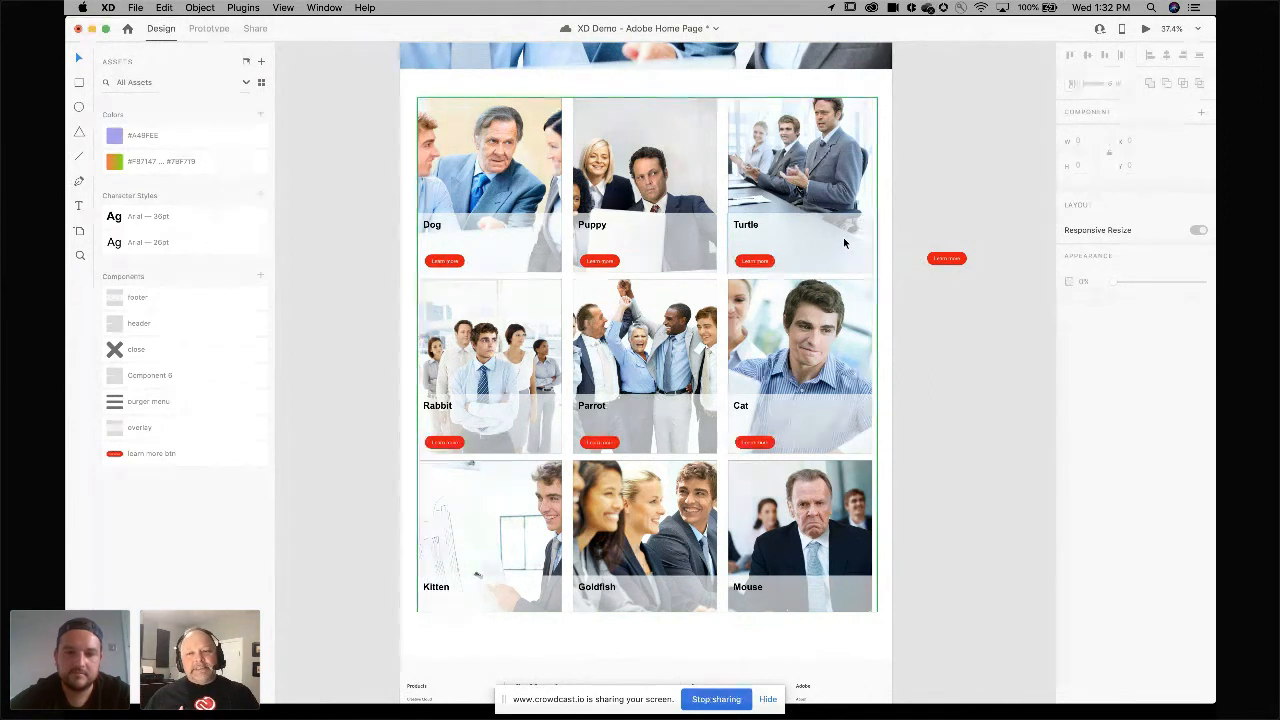
pyautogui.scroll(-3, 843, 242)
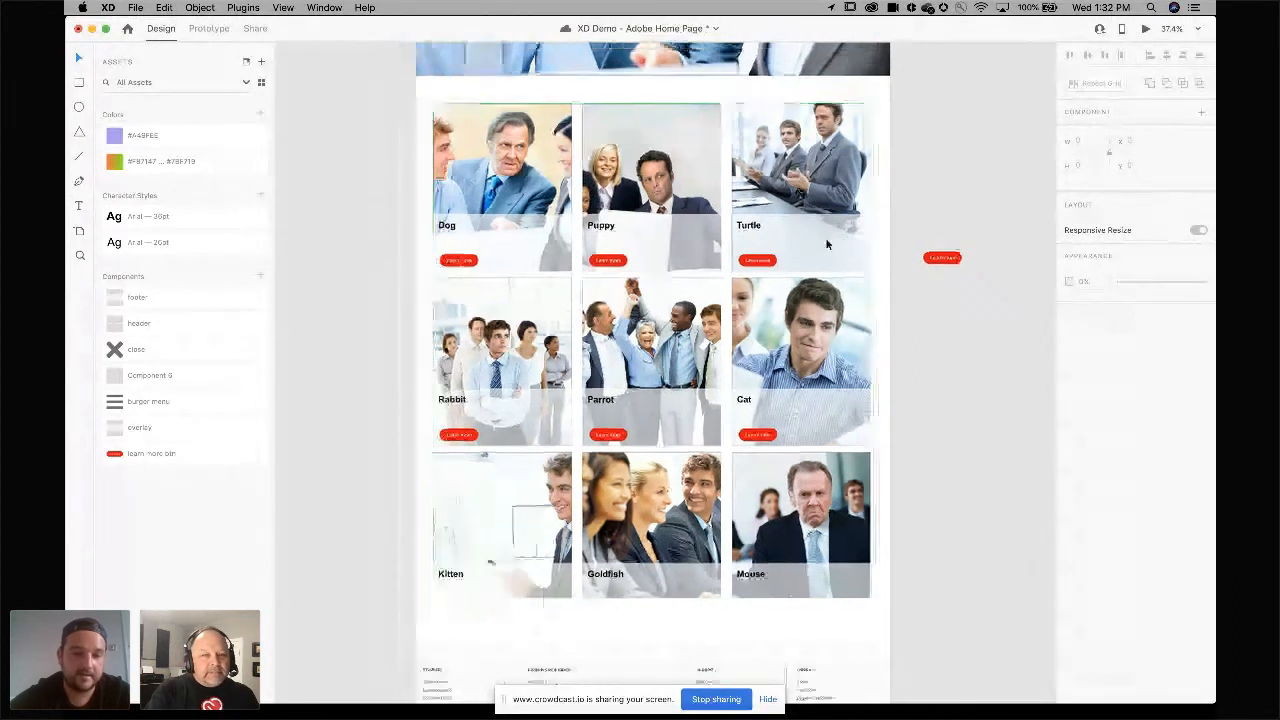
pyautogui.scroll(4, 826, 243)
pyautogui.hscroll(-4, 826, 243)
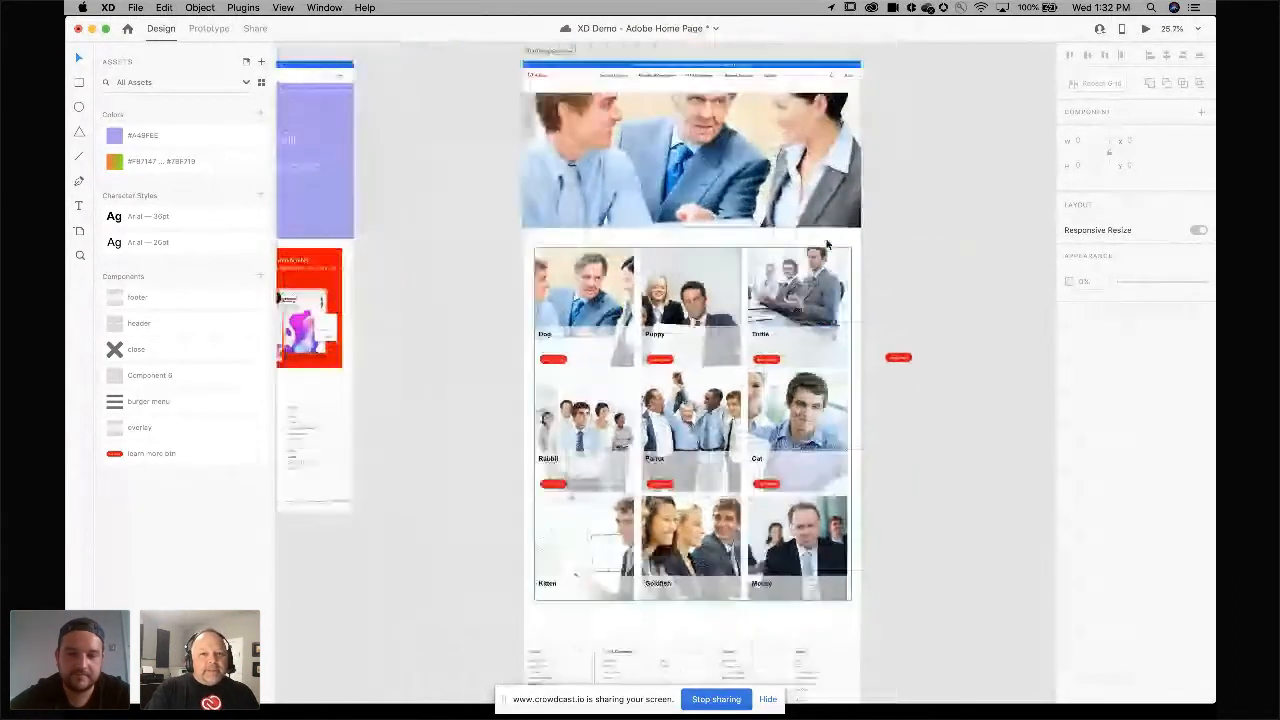
pyautogui.scroll(-5, 826, 243)
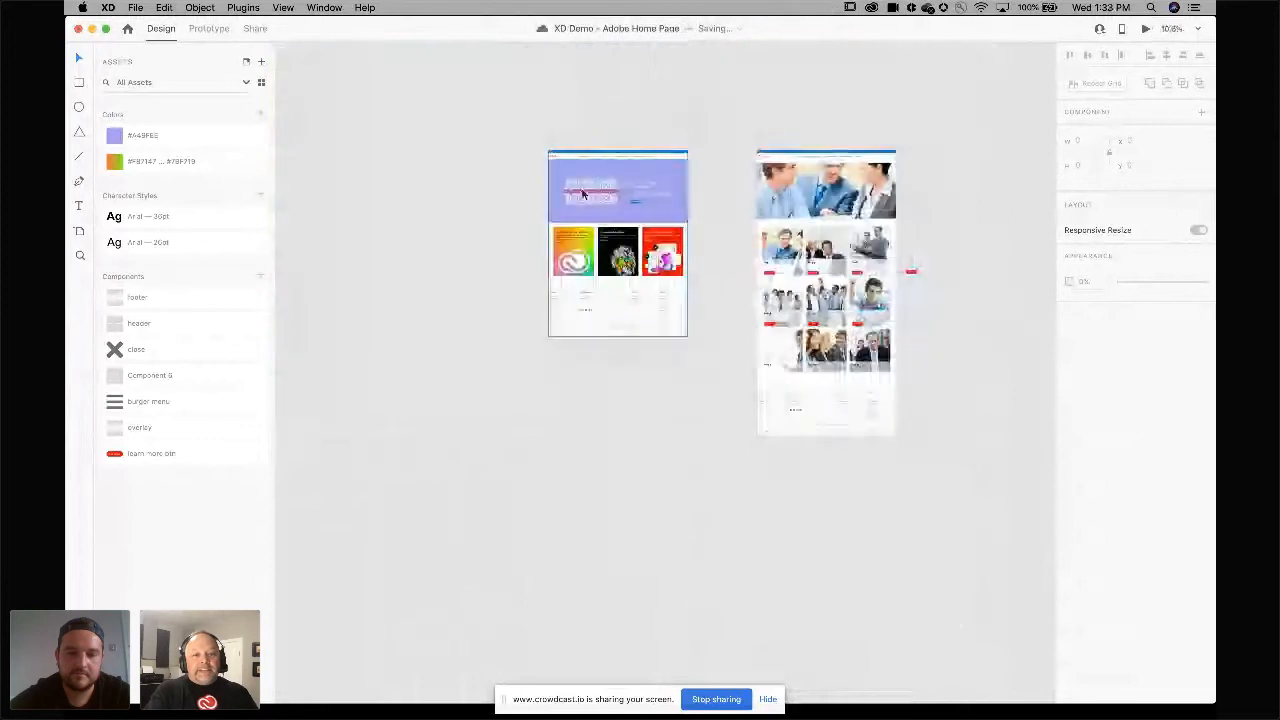
pyautogui.click(911, 271)
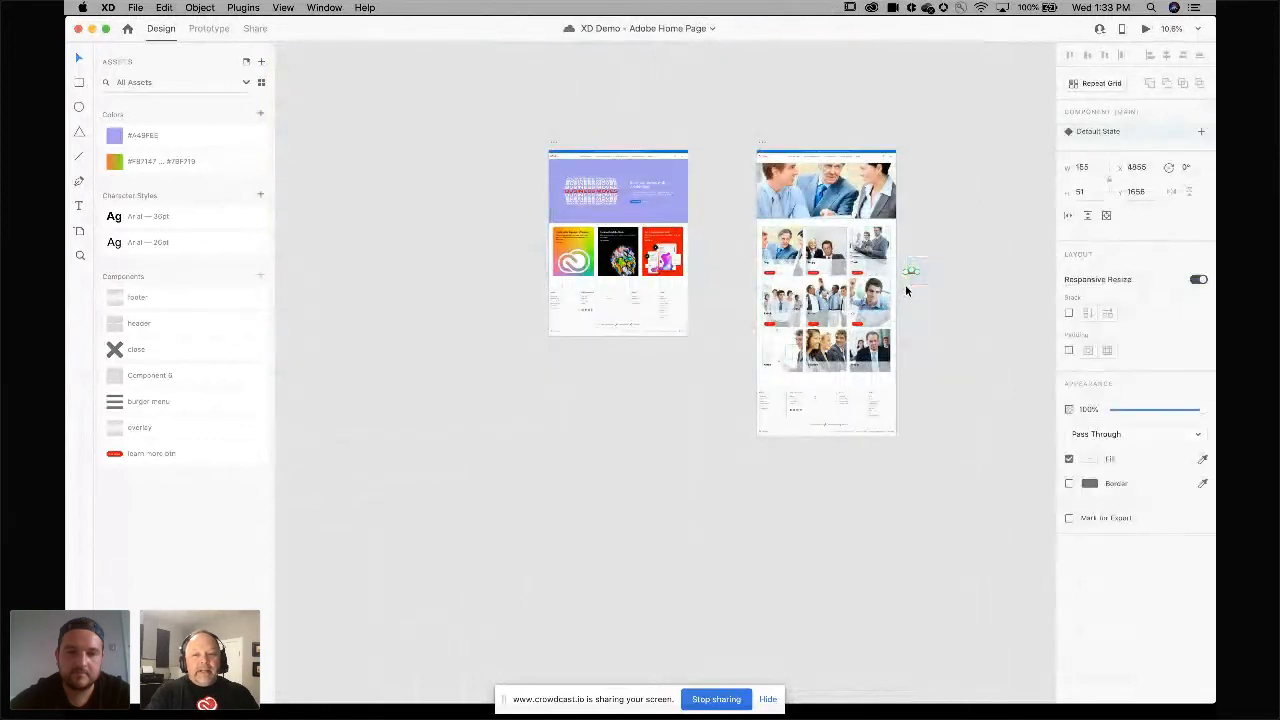
pyautogui.press('Delete')
# Add a new iPad Pro 11in artboard between the two existing artboards.
pyautogui.hscroll(5, 905, 290)
pyautogui.scroll(-1, 905, 290)
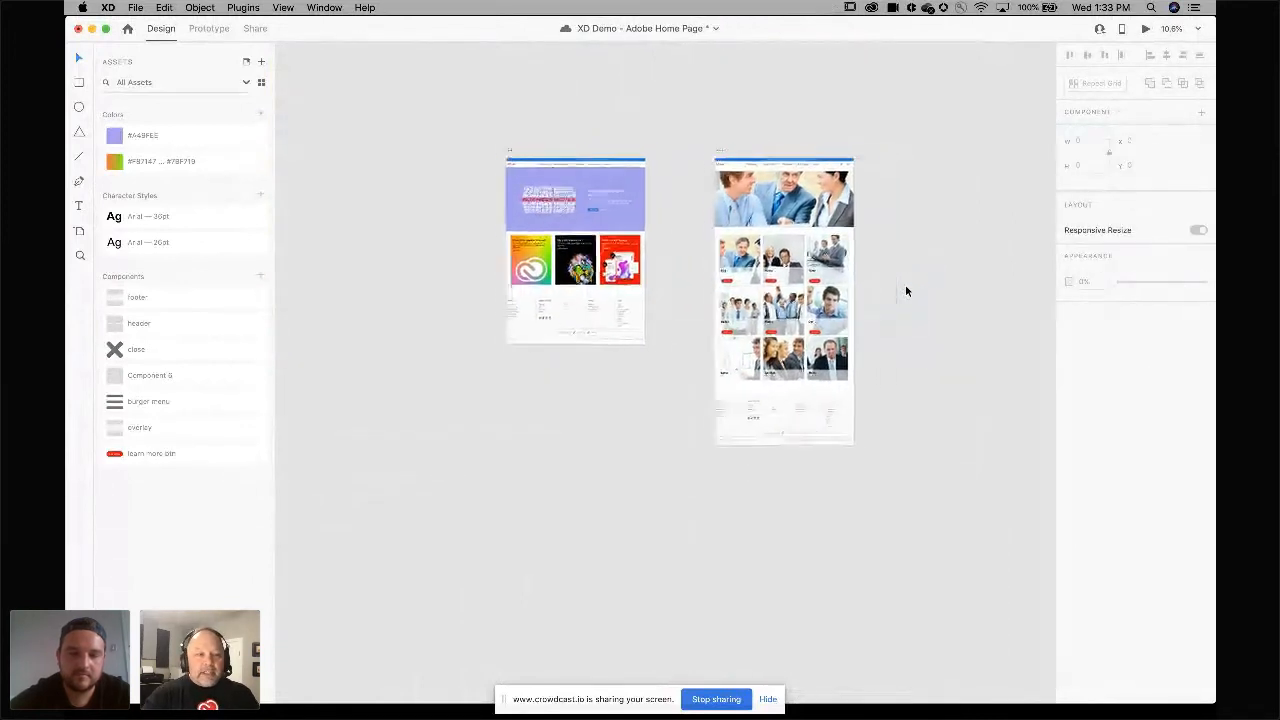
pyautogui.click(79, 230)
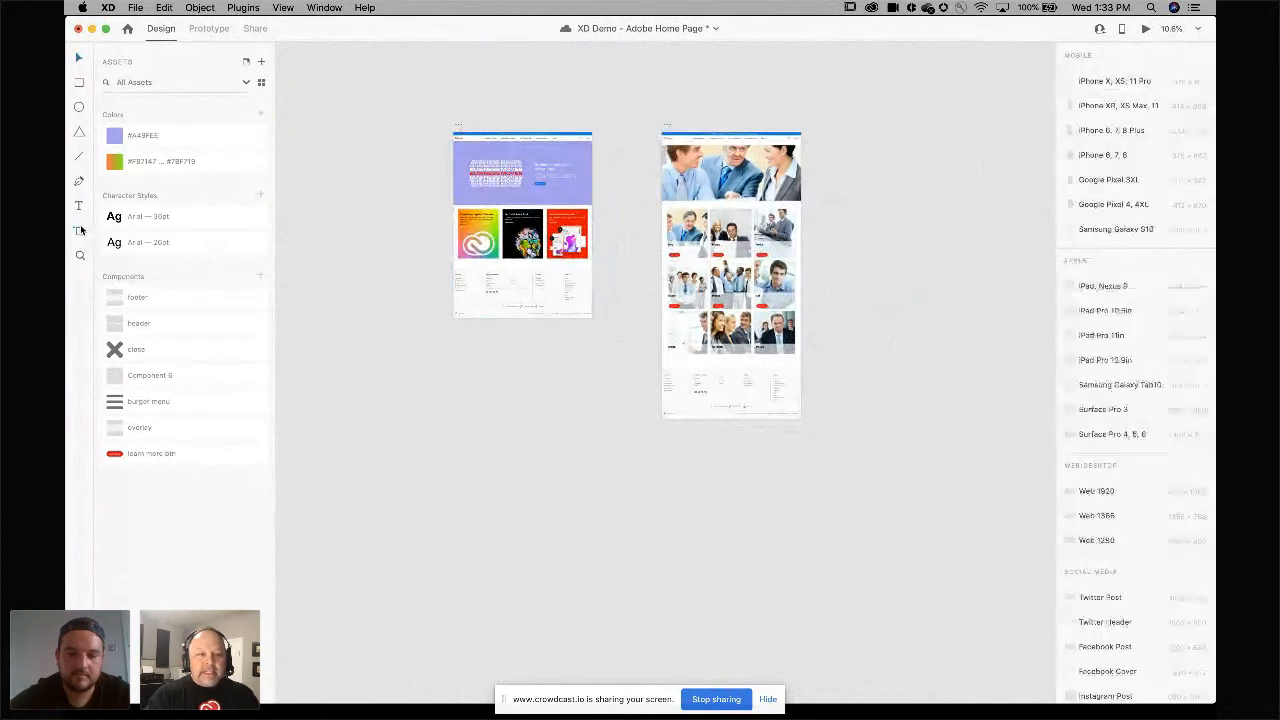
pyautogui.click(1105, 337)
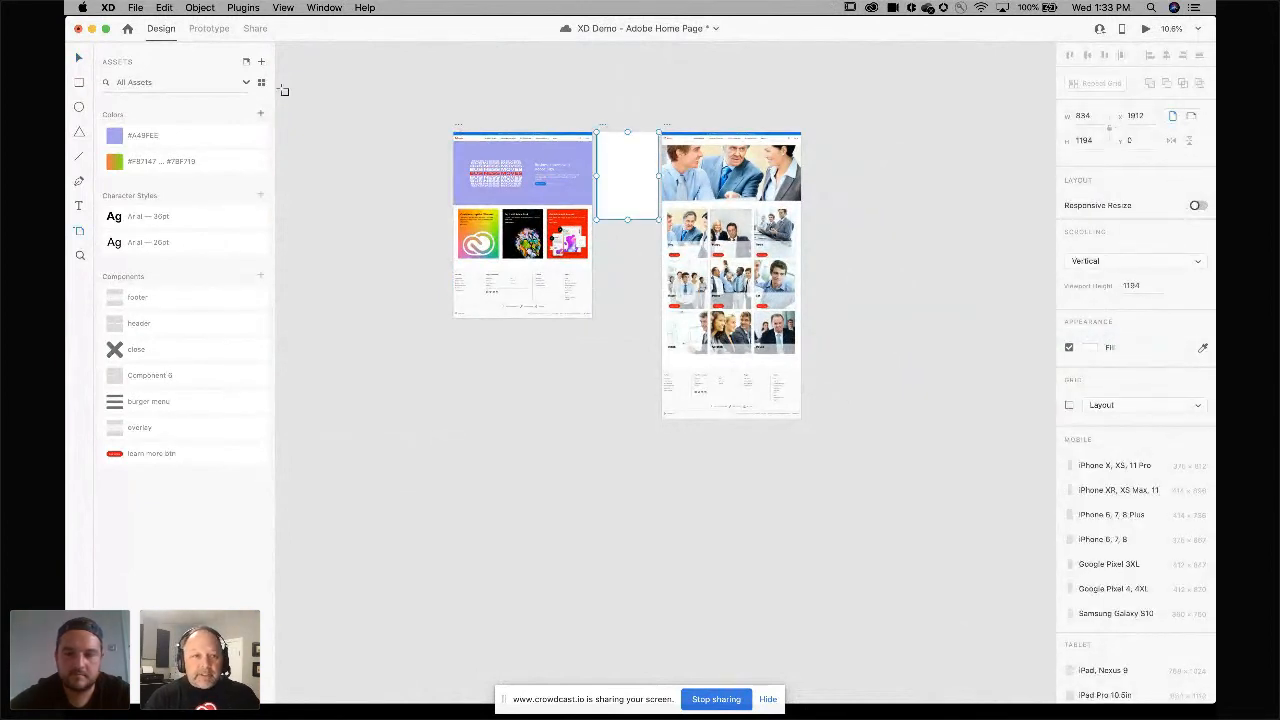
# Duplicate the card repeat grid from the Home page – 1 artboard into the new iPad Pro 11in artboard.
pyautogui.click(79, 61)
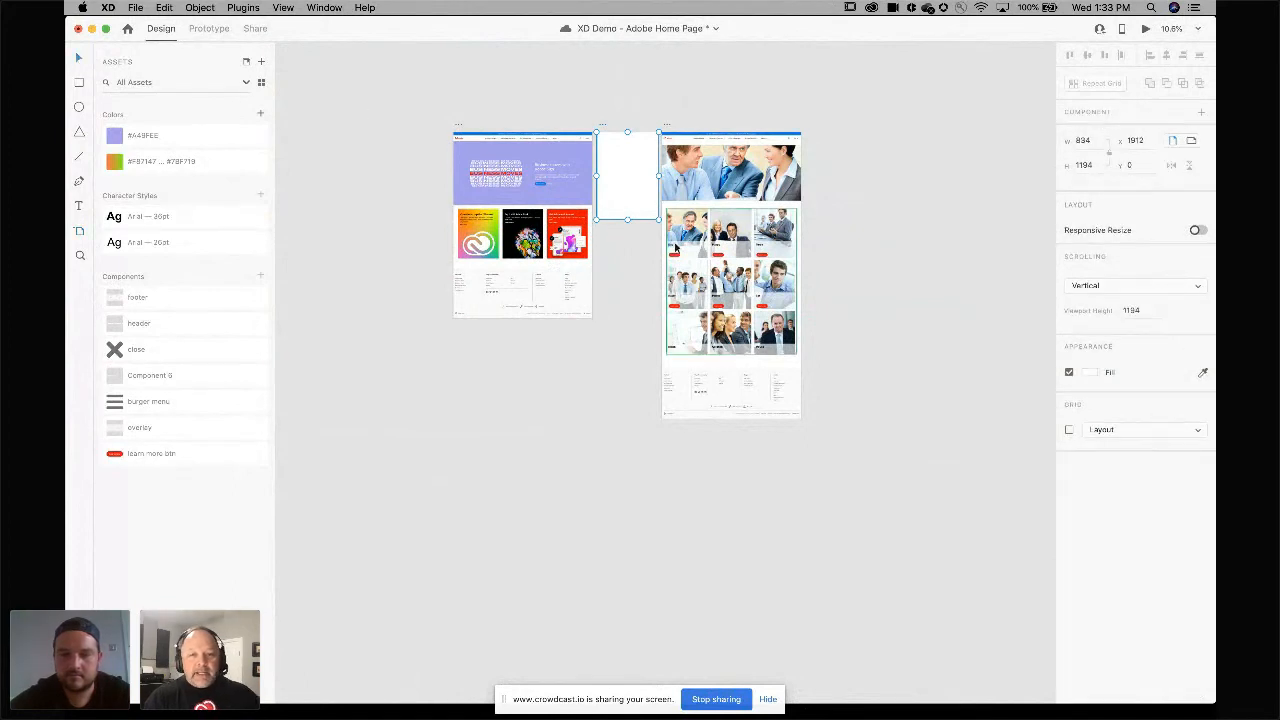
pyautogui.click(681, 240)
pyautogui.moveTo(681, 240); pyautogui.dragTo(606, 178)
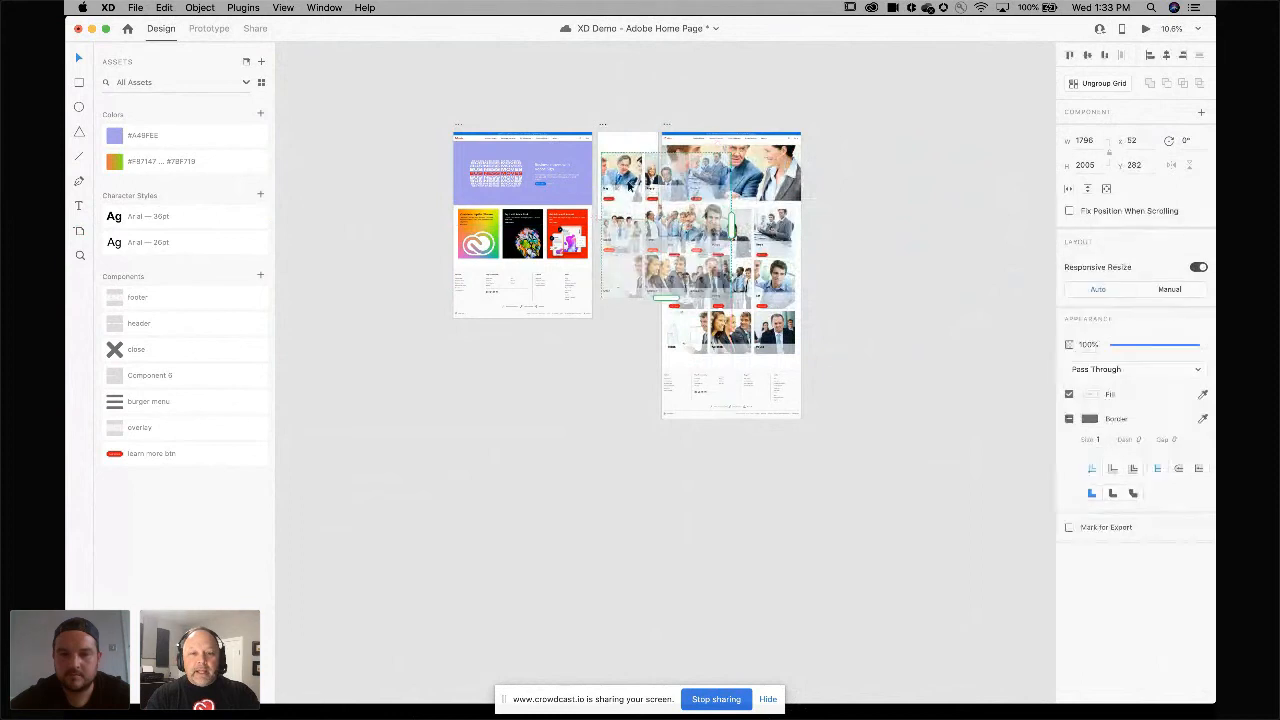
# Shrink the copied repeat grid so it fits within the iPad artboard's width.
pyautogui.moveTo(733, 222); pyautogui.dragTo(640, 223)
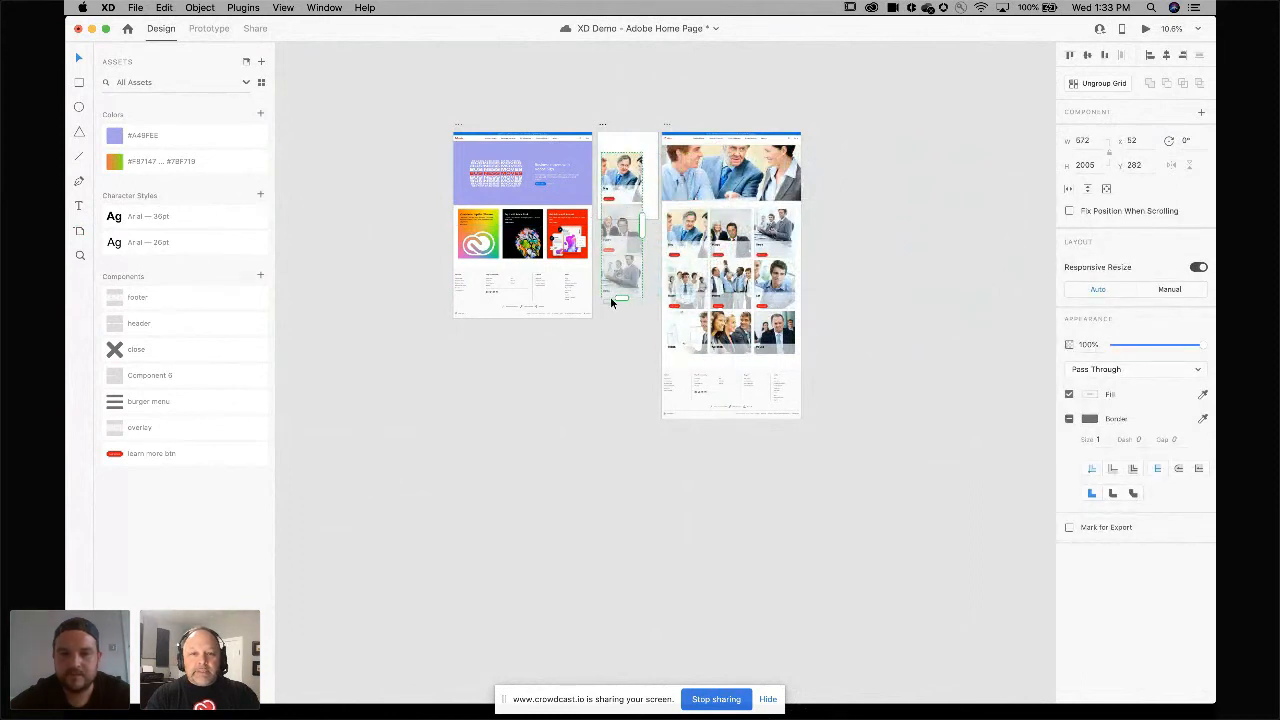
pyautogui.moveTo(617, 294)
pyautogui.mouseDown()
pyautogui.moveTo(621, 391)
pyautogui.moveTo(627, 306)
pyautogui.mouseUp()
pyautogui.click(872, 294)
# Set the Home page – 1 artboard's vertical scrolling viewport height to 800.
pyautogui.scroll(5, 872, 294)
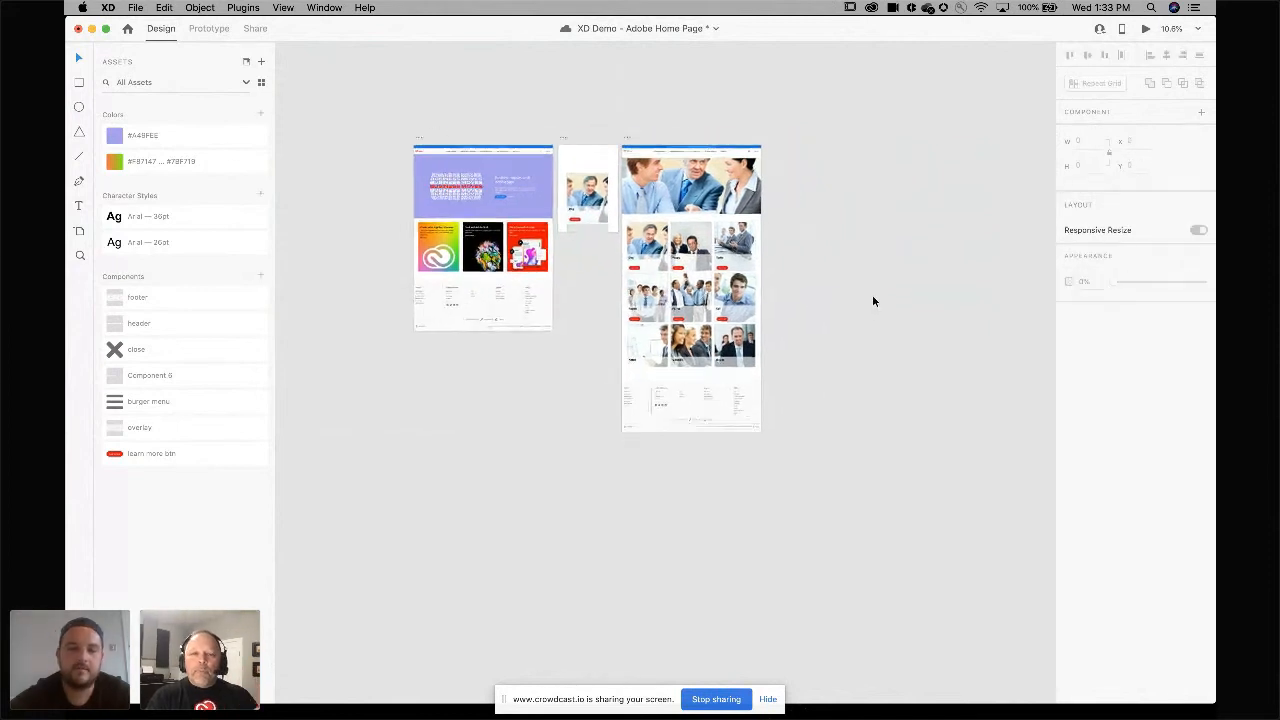
pyautogui.scroll(3, 873, 293)
pyautogui.hscroll(-2, 873, 293)
pyautogui.scroll(1, 873, 293)
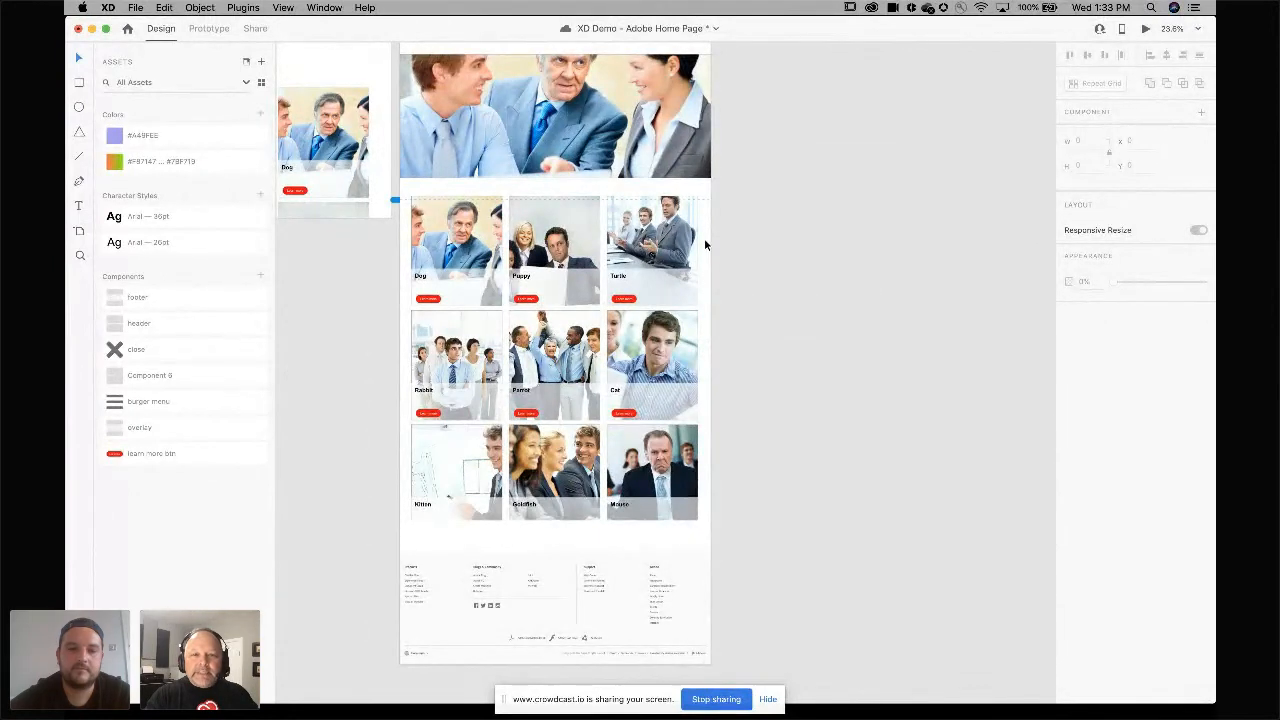
pyautogui.click(705, 193)
pyautogui.scroll(3, 705, 193)
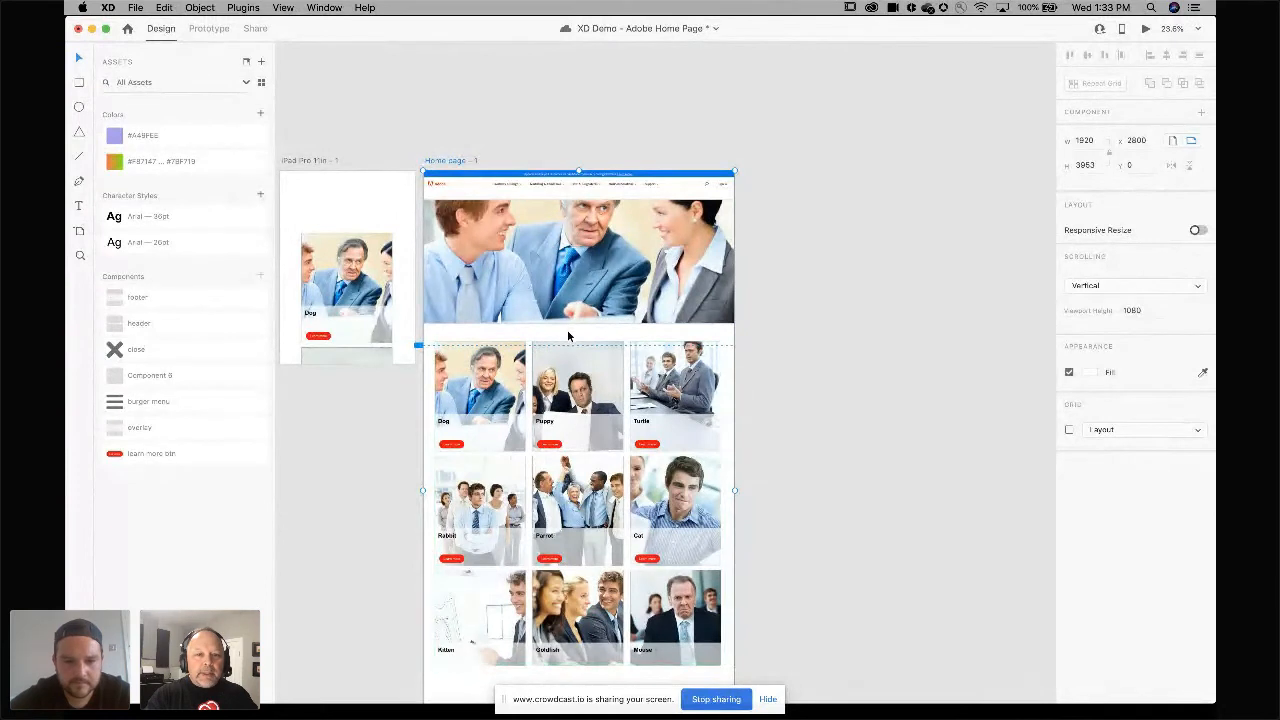
pyautogui.scroll(5, 499, 347)
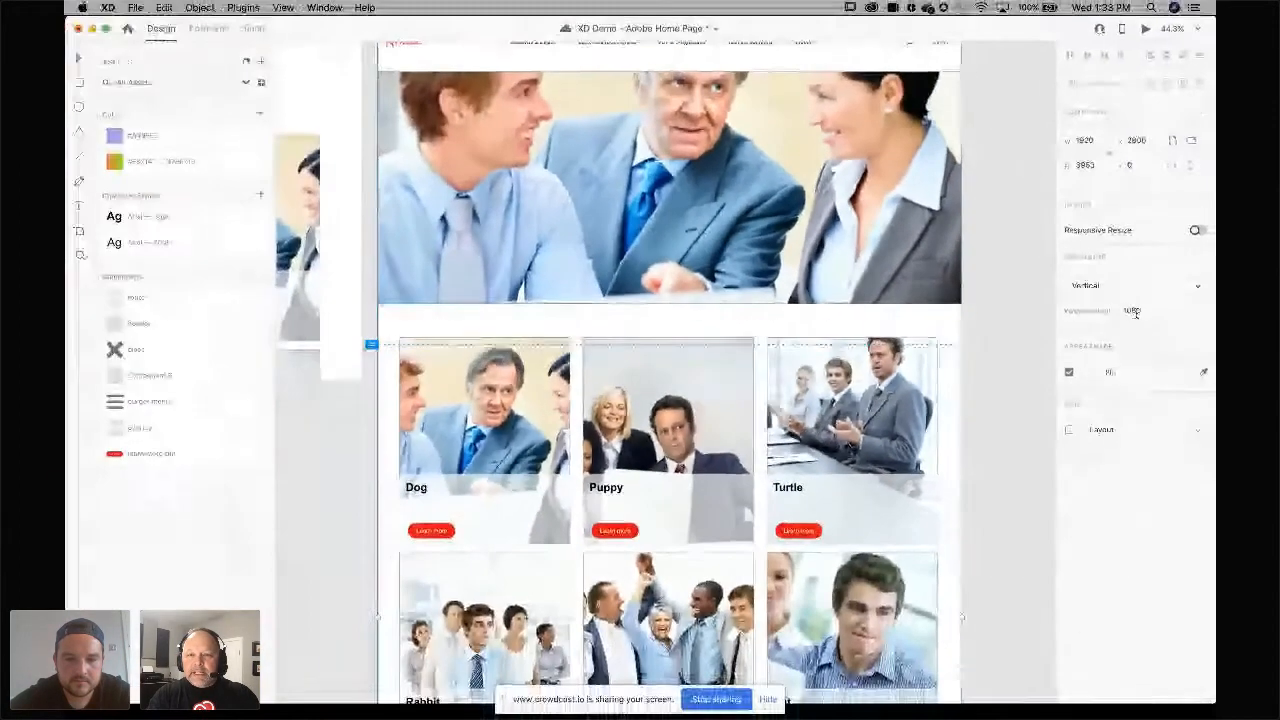
pyautogui.click(1139, 309)
pyautogui.write('80')
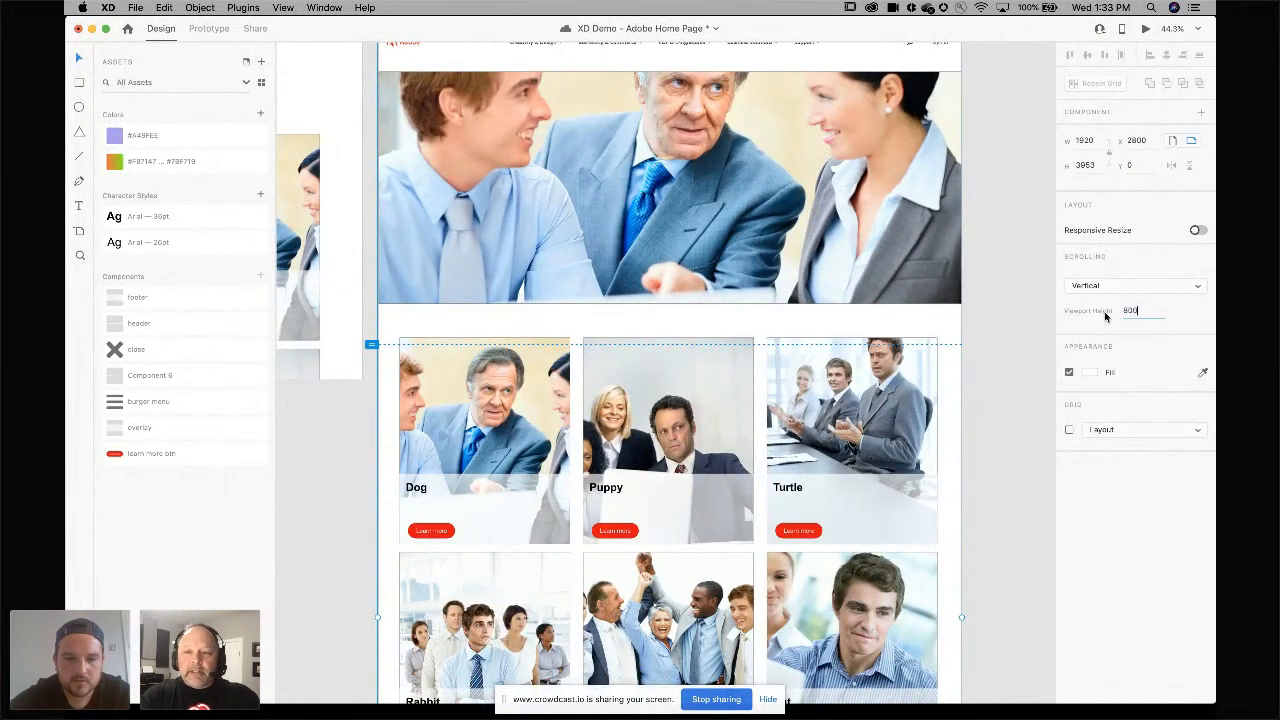
pyautogui.press('Return')
# Preview the home page prototype and scroll through the card grid.
pyautogui.scroll(5, 970, 293)
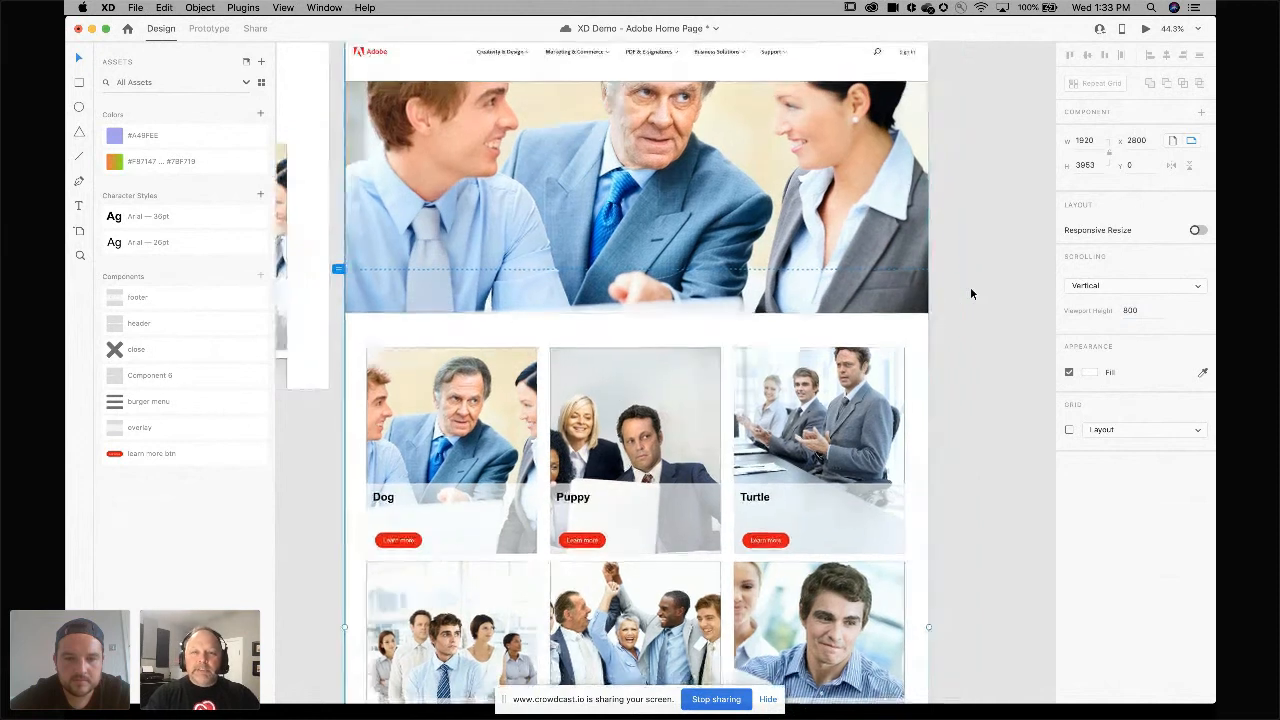
pyautogui.press('Escape')
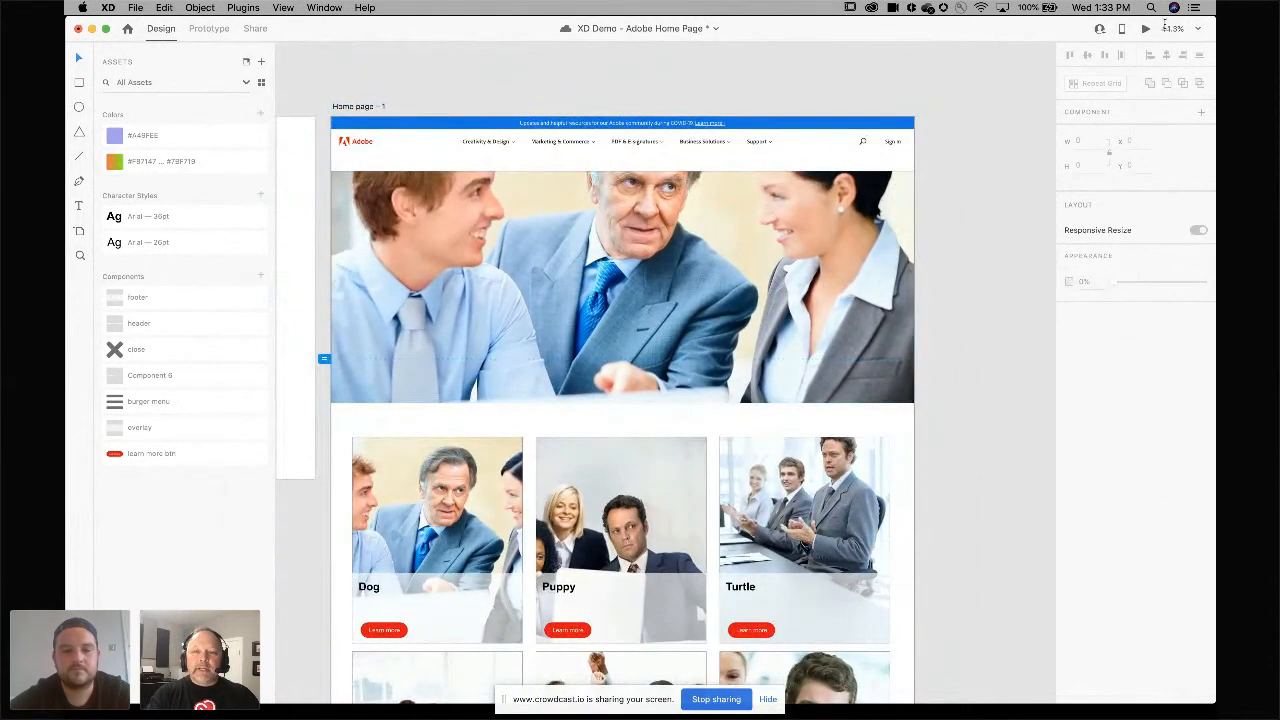
pyautogui.click(1146, 29)
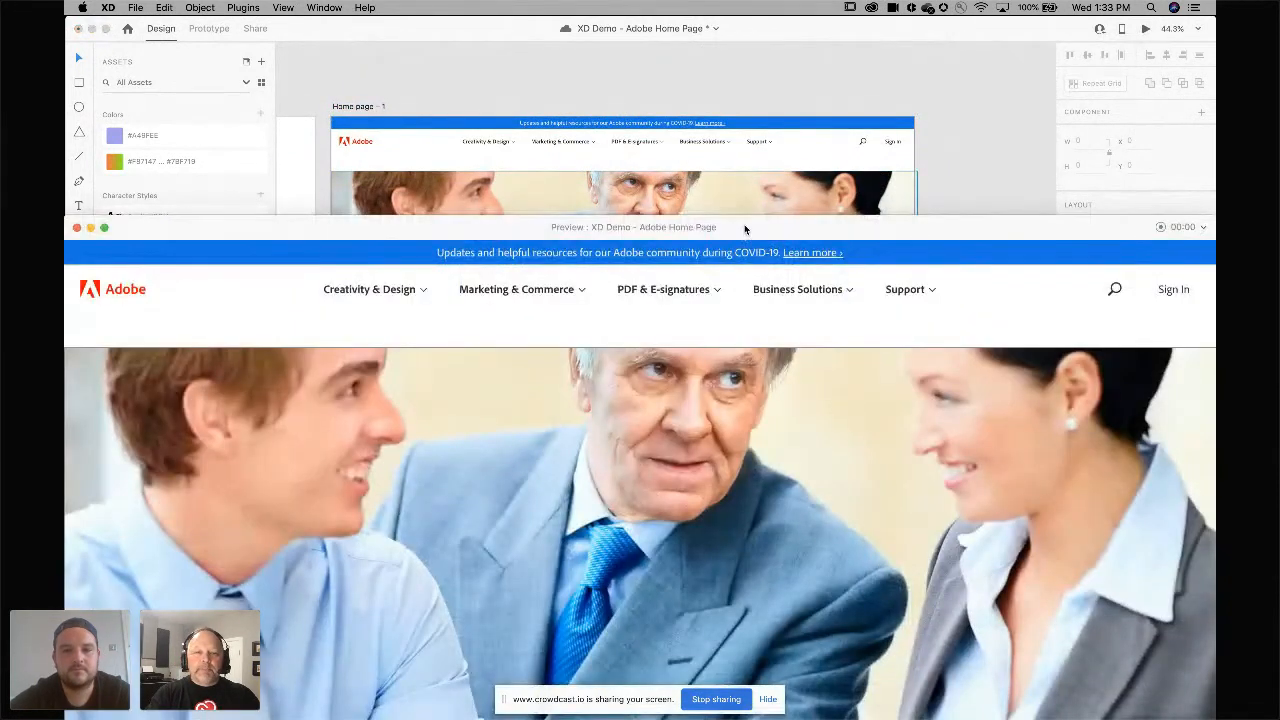
pyautogui.moveTo(744, 228); pyautogui.dragTo(744, 29)
pyautogui.scroll(-5, 756, 313)
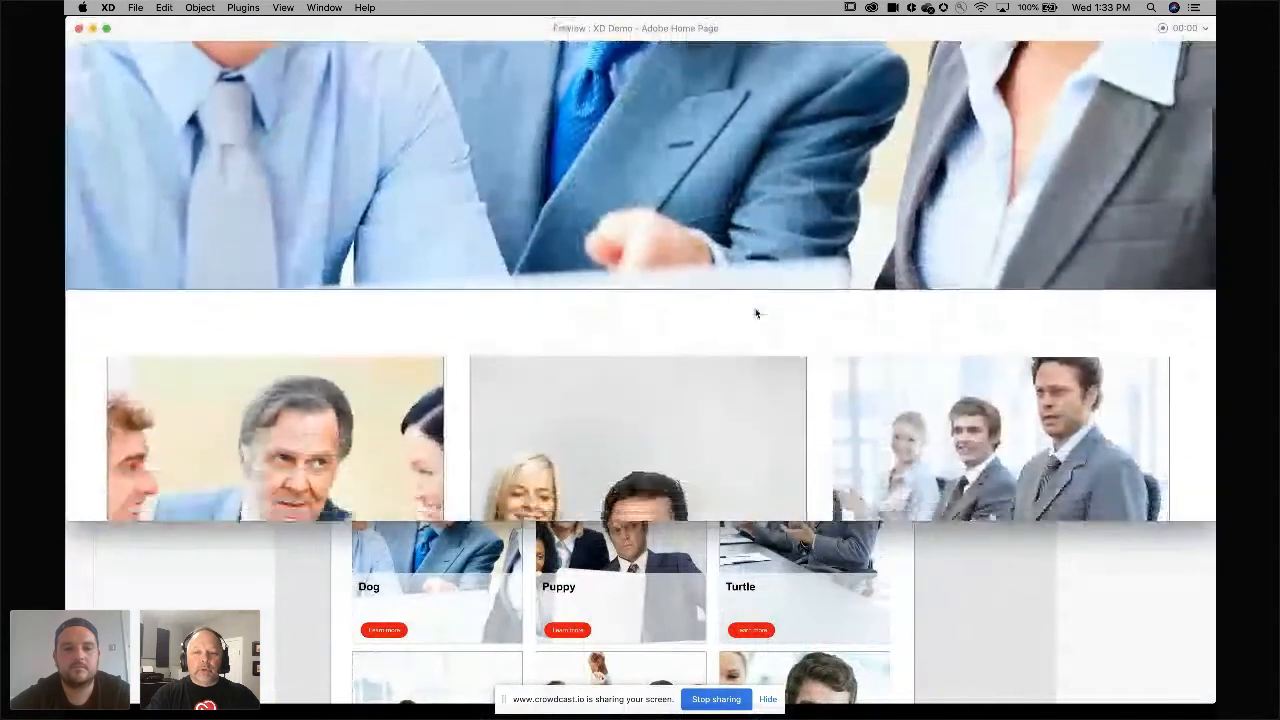
pyautogui.scroll(-10, 756, 313)
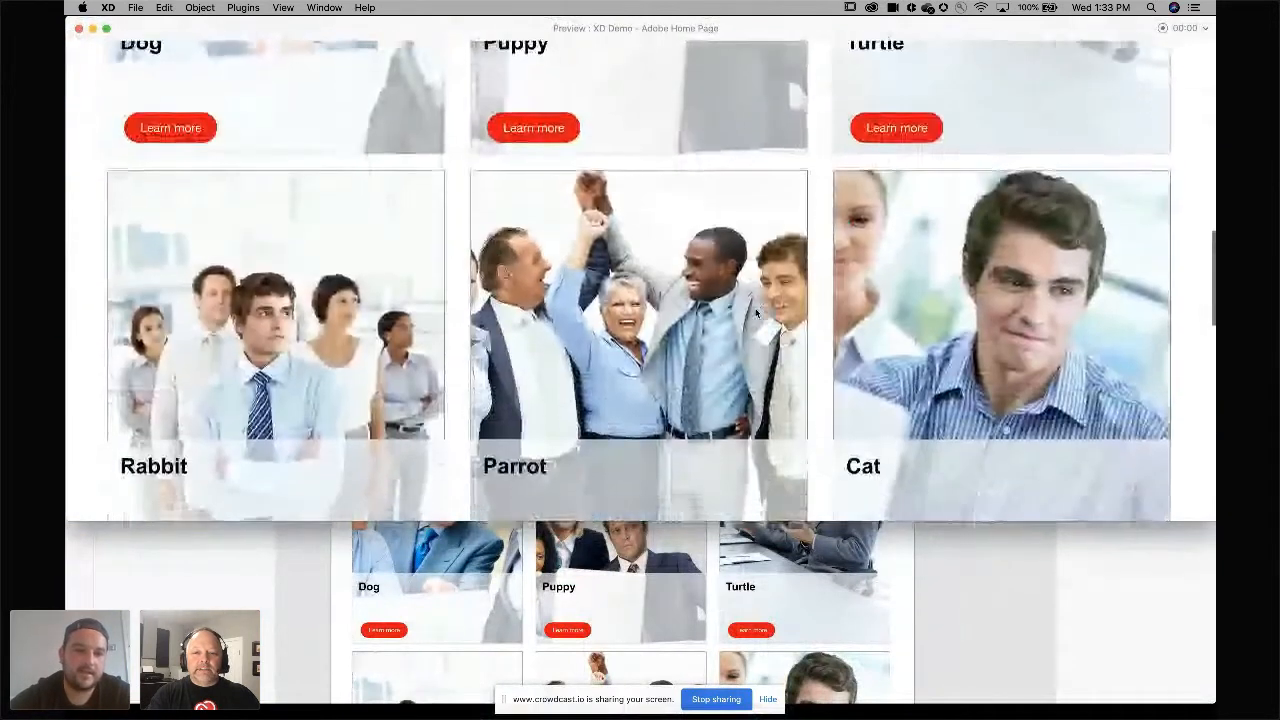
pyautogui.scroll(-3, 756, 313)
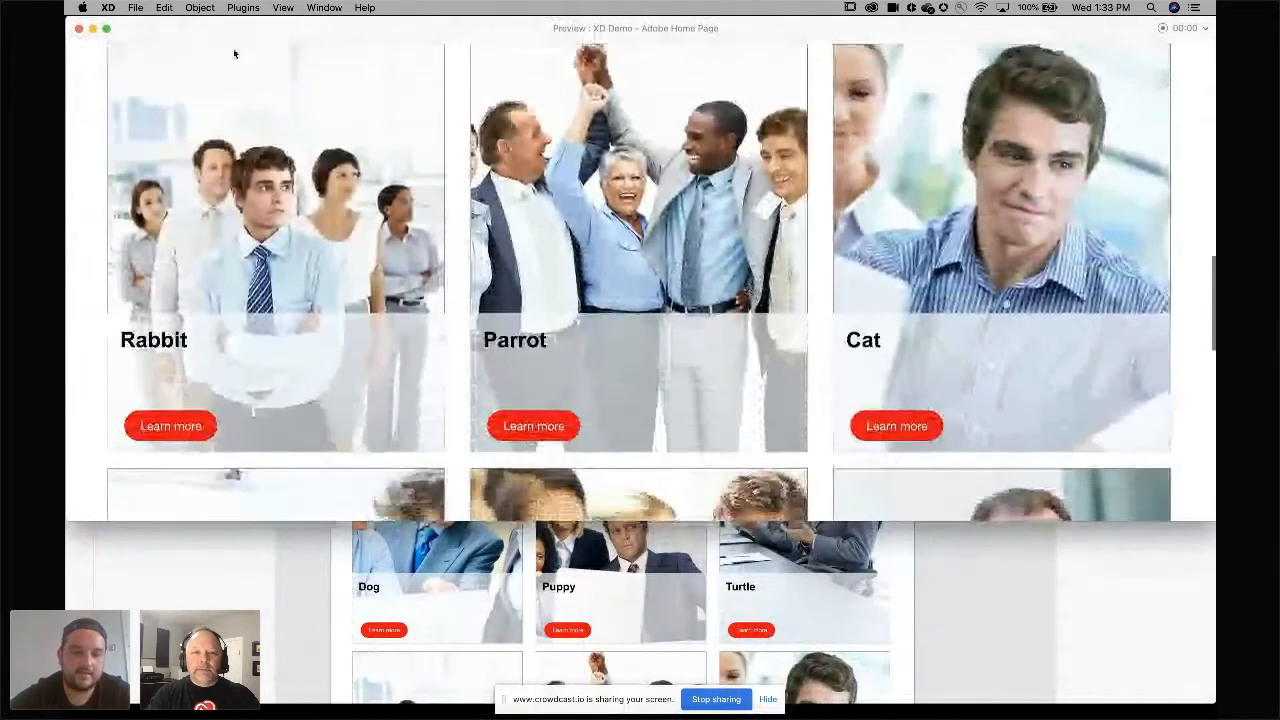
pyautogui.click(78, 28)
# Draw an ellipse about 246 by 119 above the Home page artboard.
pyautogui.hscroll(-5, 363, 100)
pyautogui.hscroll(-2, 363, 100)
pyautogui.scroll(1, 363, 100)
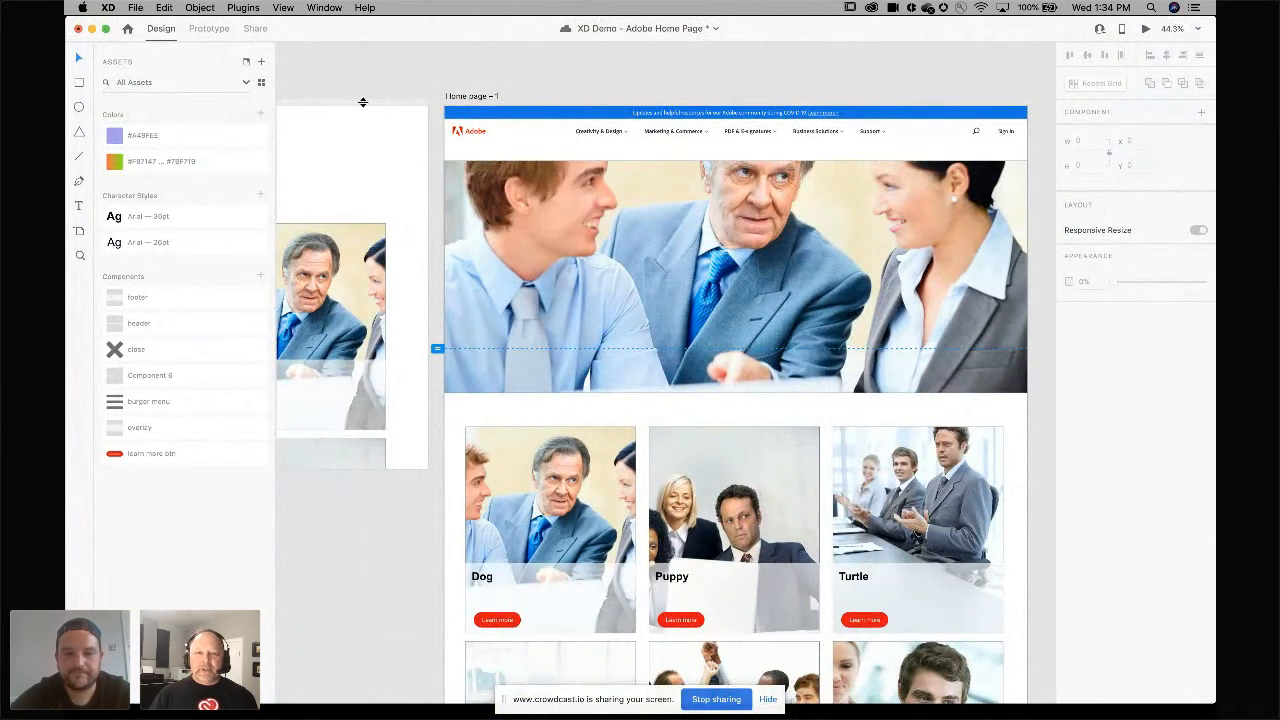
pyautogui.hscroll(-15, 363, 100)
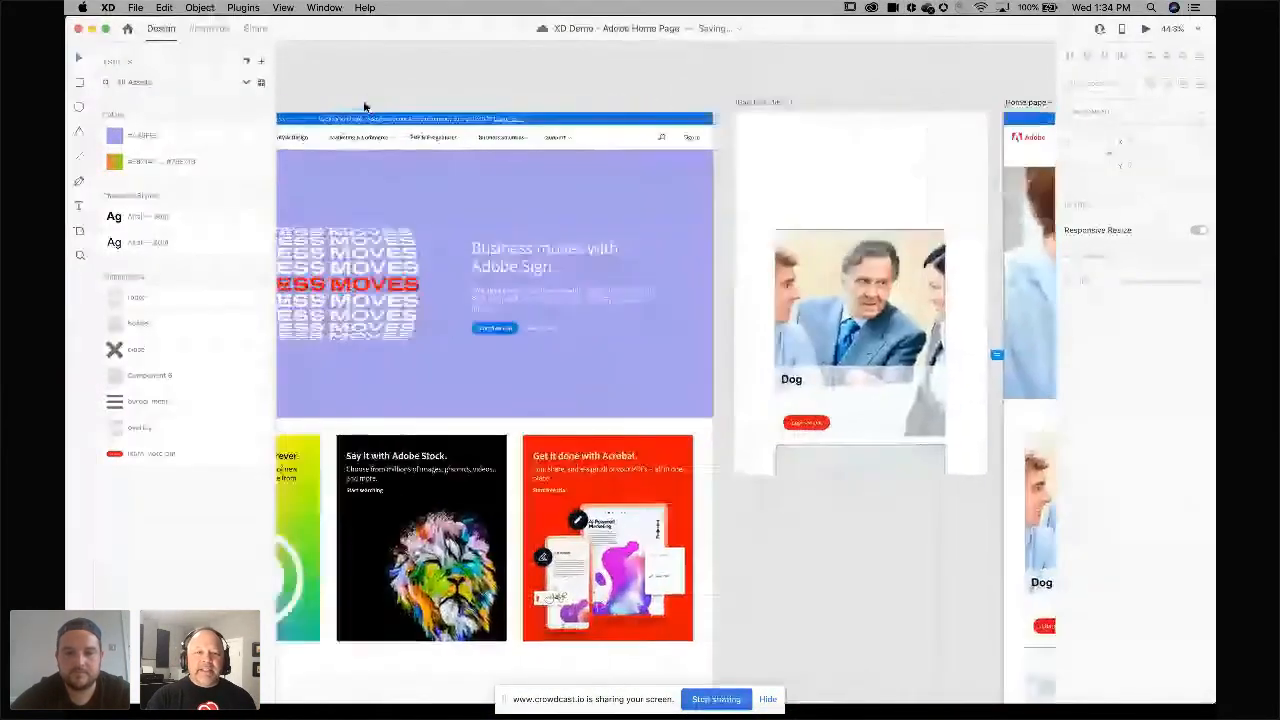
pyautogui.scroll(-5, 363, 103)
pyautogui.hscroll(8, 363, 103)
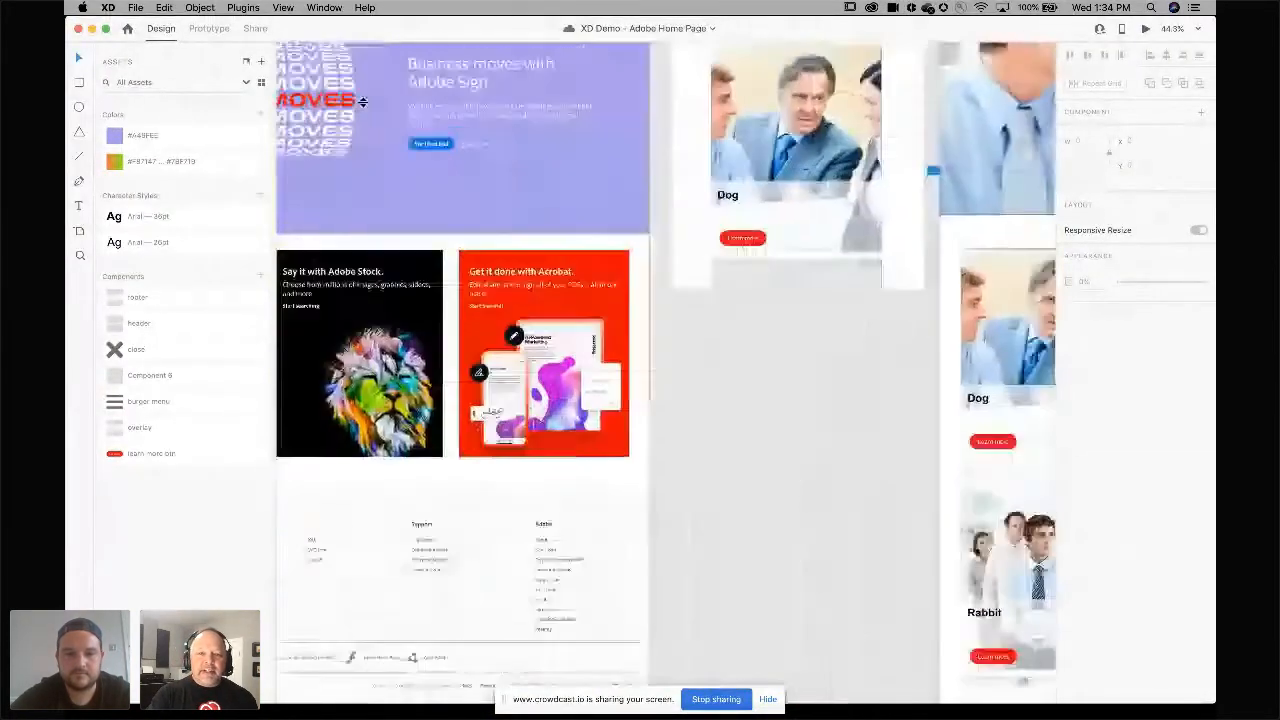
pyautogui.scroll(10, 350, 102)
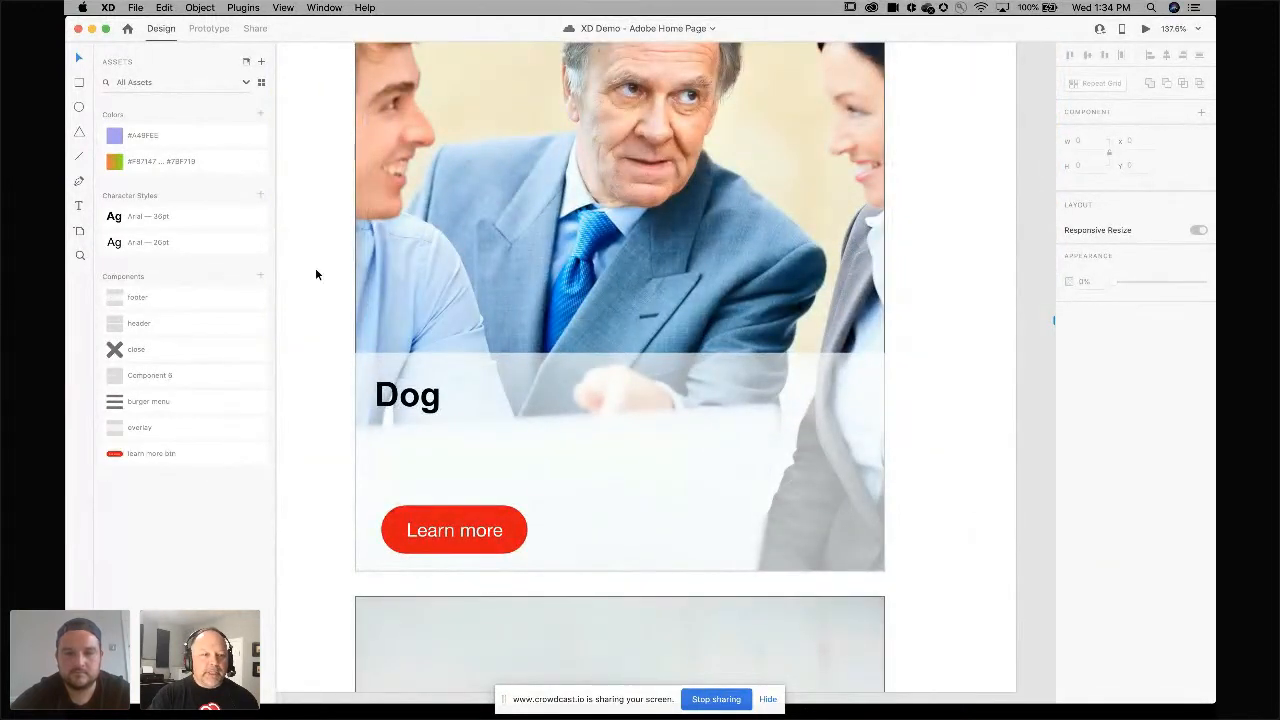
pyautogui.scroll(10, 315, 268)
pyautogui.press('e')
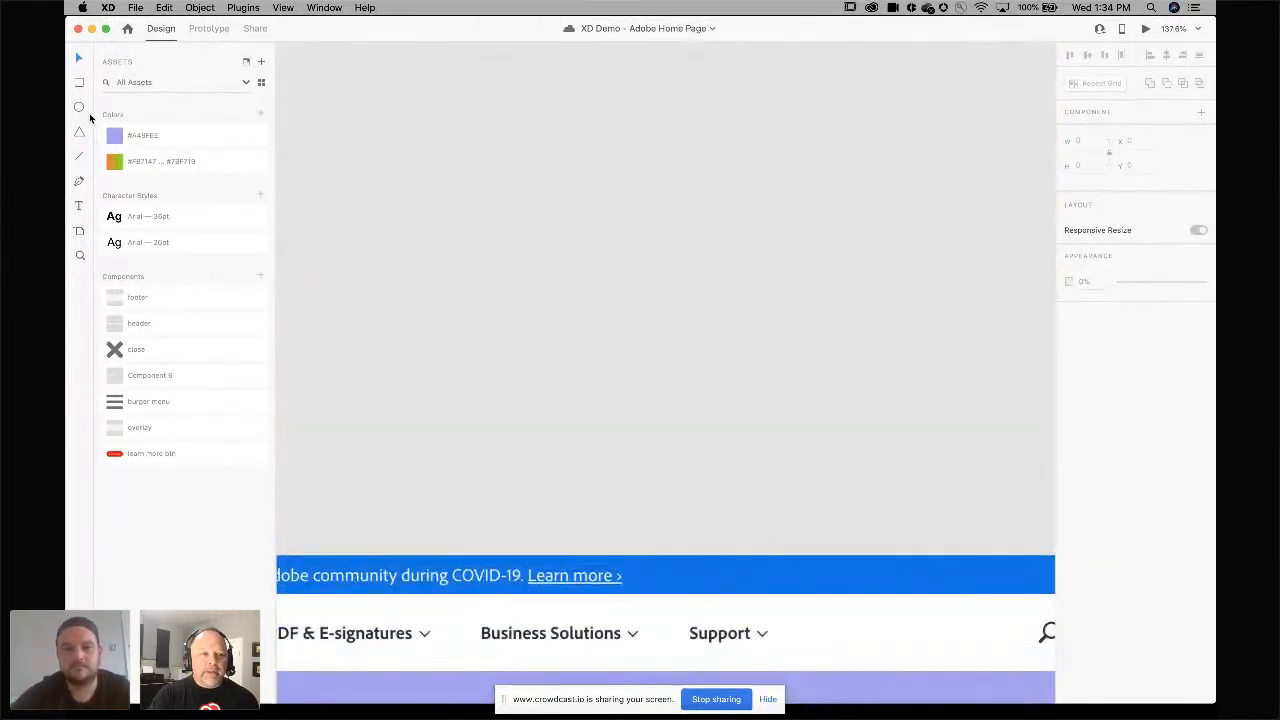
pyautogui.moveTo(508, 211); pyautogui.dragTo(738, 323)
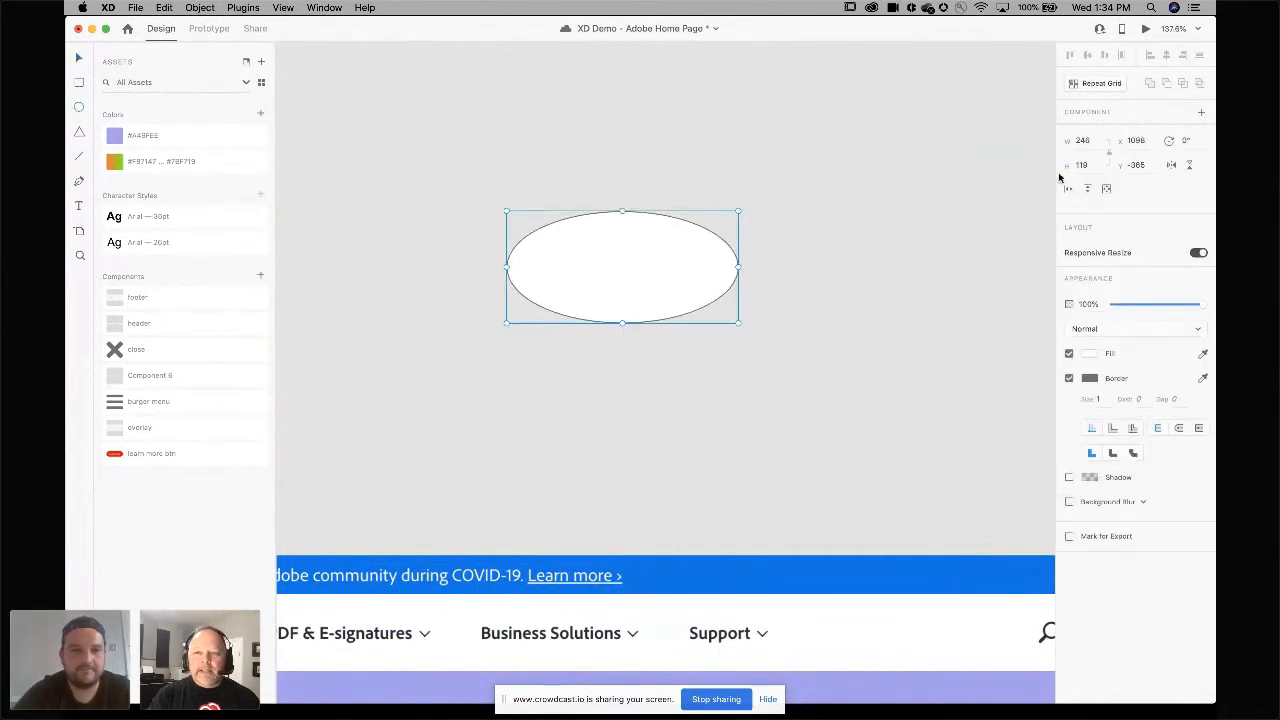
# Turn the ellipse into a component and add a Hover State to it.
pyautogui.click(1200, 113)
pyautogui.click(1201, 133)
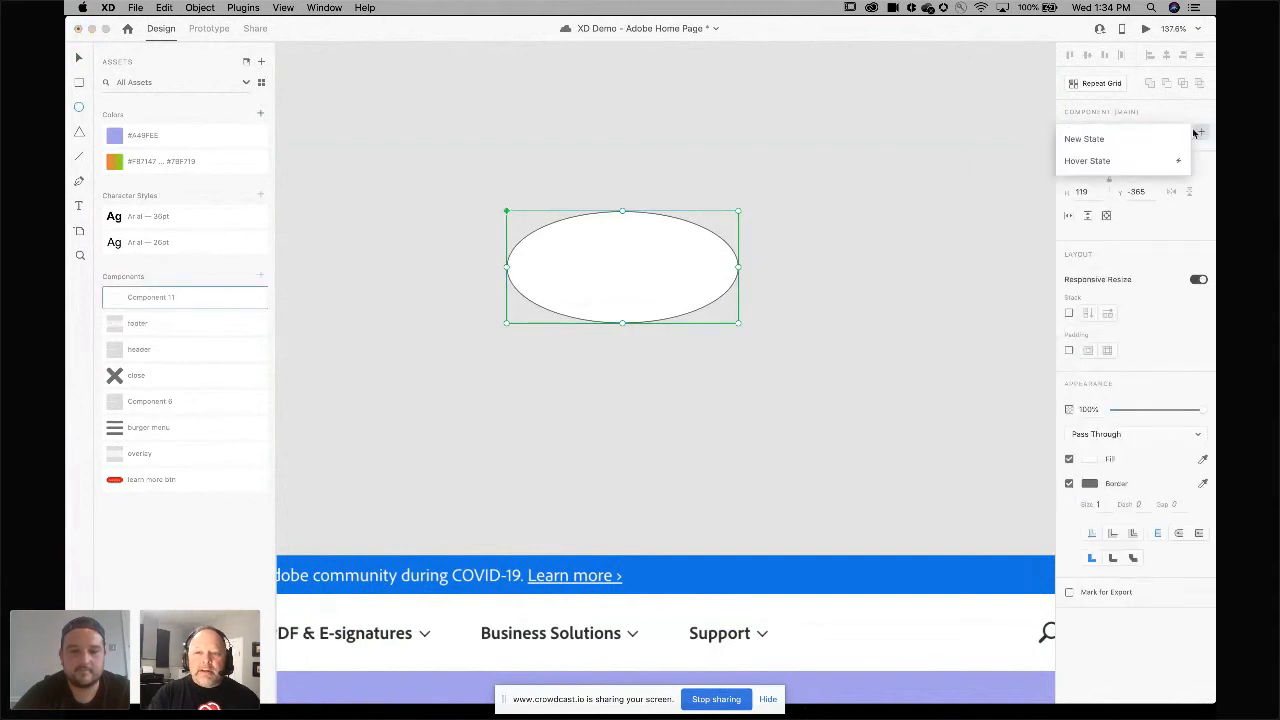
pyautogui.click(1108, 160)
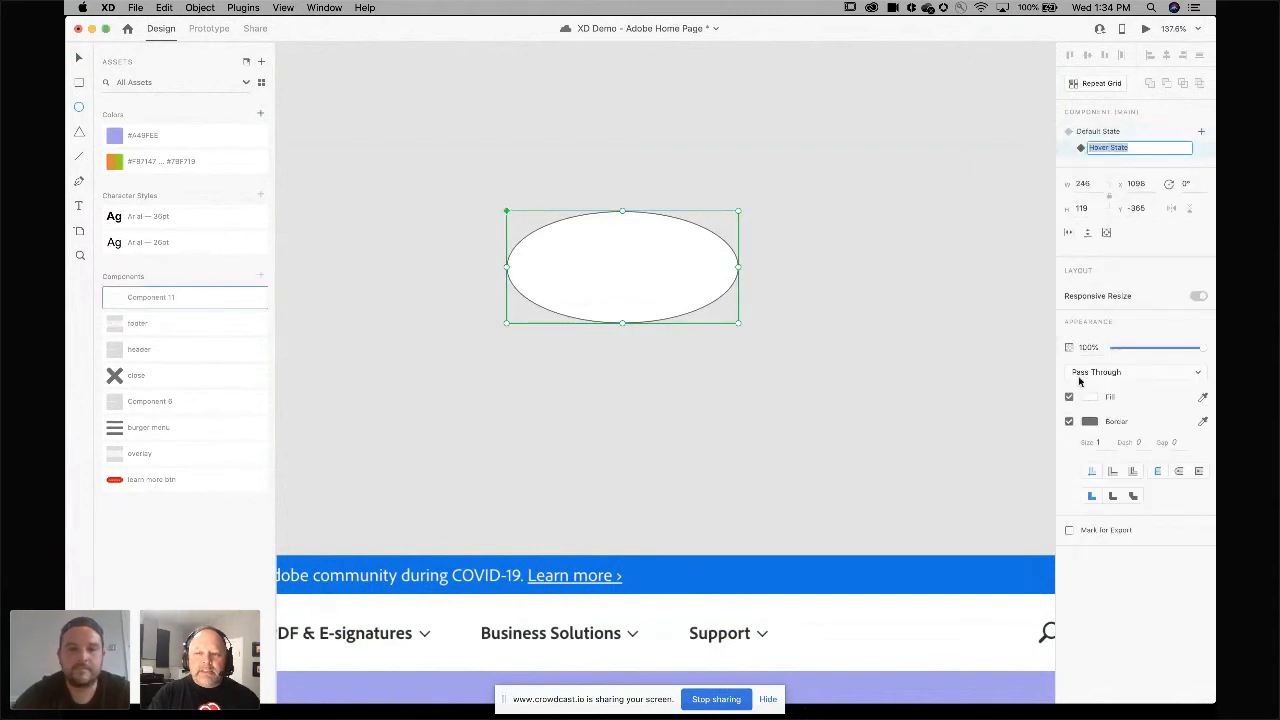
pyautogui.press('Return')
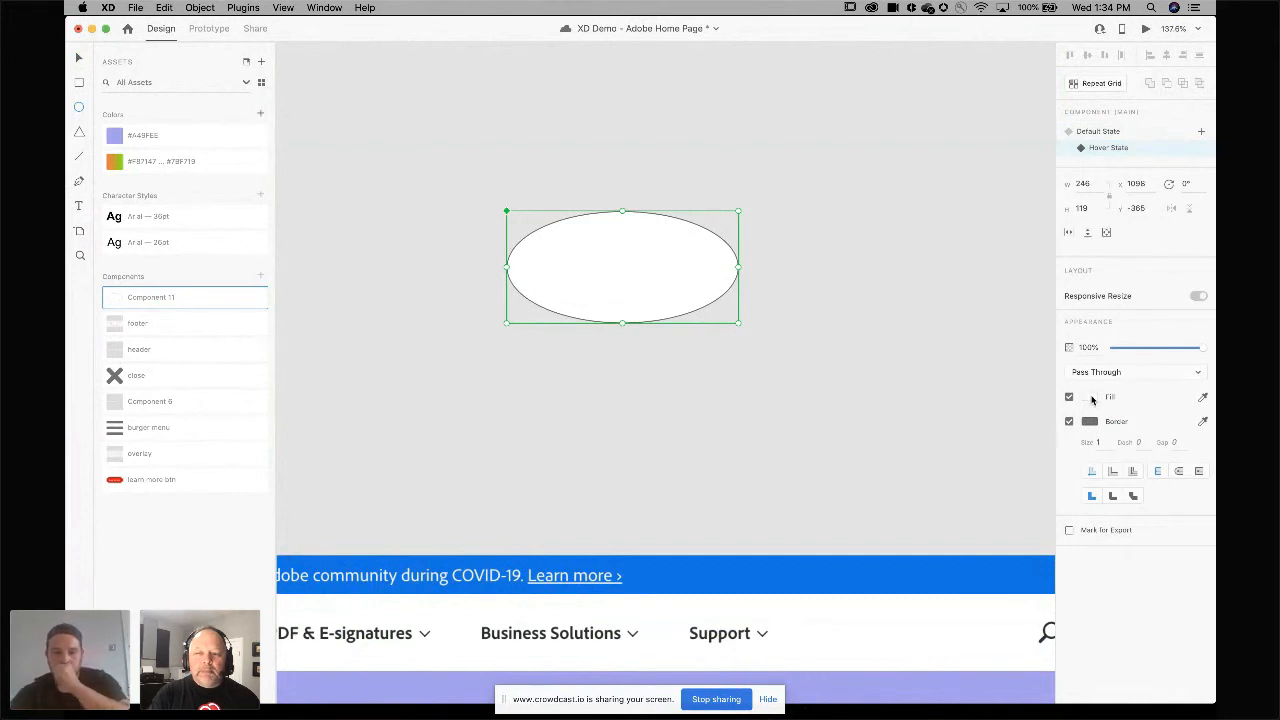
# Give the ellipse's hover state a red fill and return to the default state.
pyautogui.click(1089, 396)
pyautogui.click(999, 342)
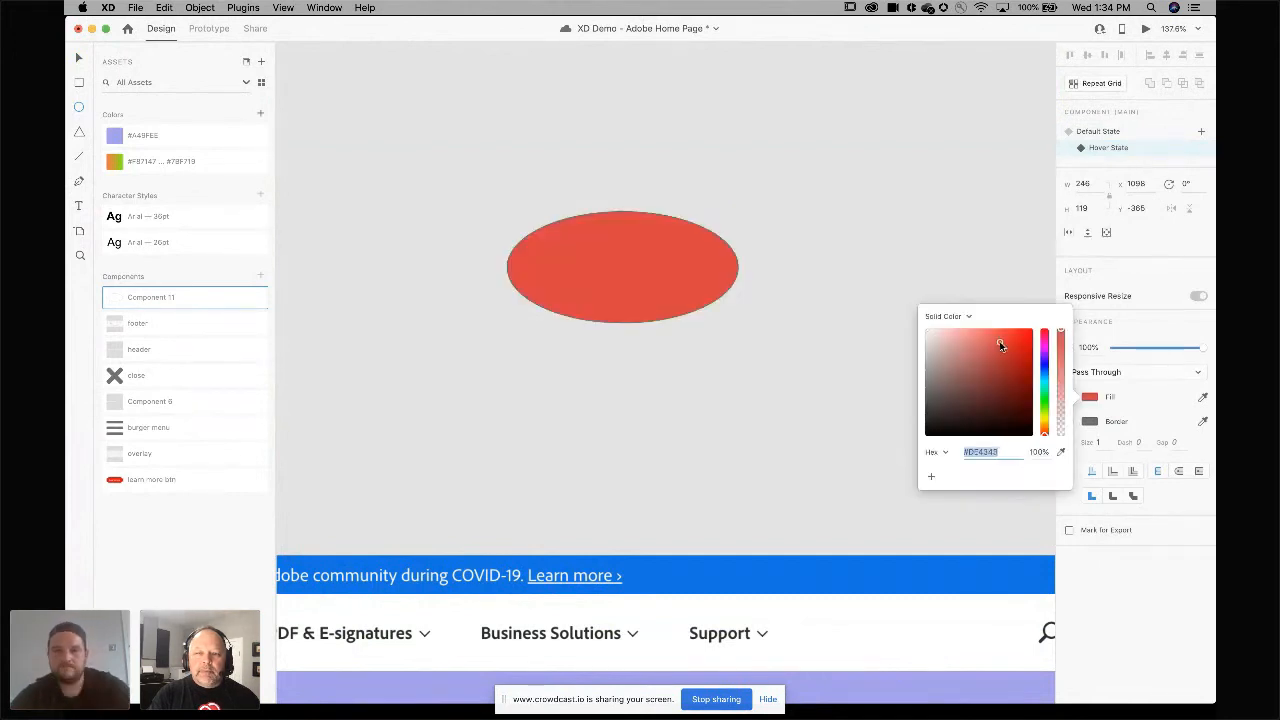
pyautogui.click(1097, 131)
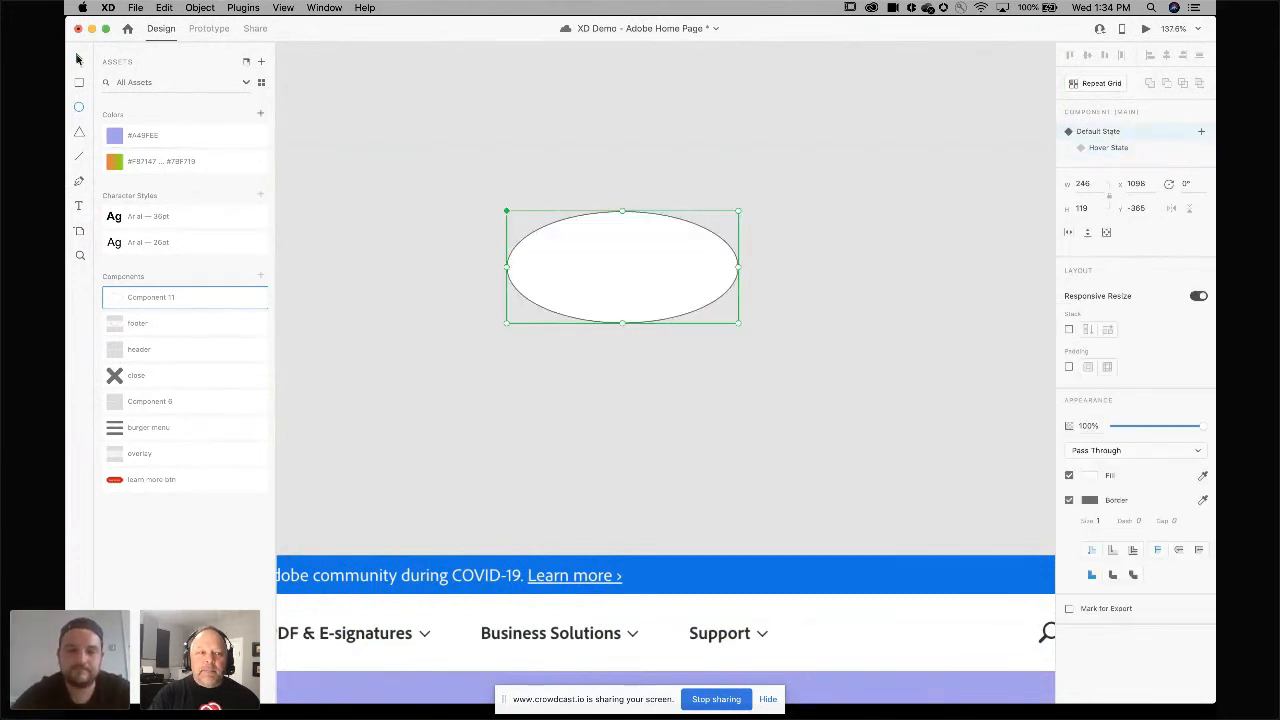
# Place the ellipse on the Home page hero banner and preview its hover effect.
pyautogui.moveTo(679, 285); pyautogui.dragTo(701, 479)
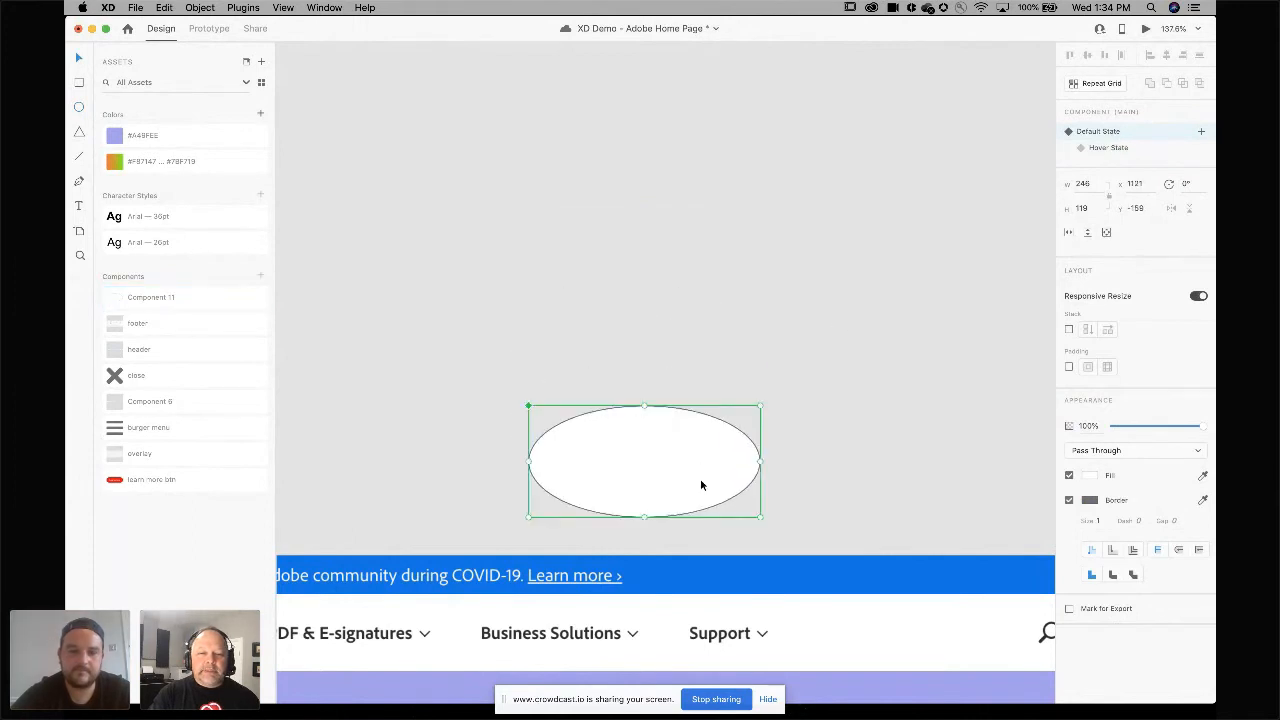
pyautogui.scroll(-3, 701, 479)
pyautogui.scroll(-3, 688, 484)
pyautogui.moveTo(674, 309); pyautogui.dragTo(686, 569)
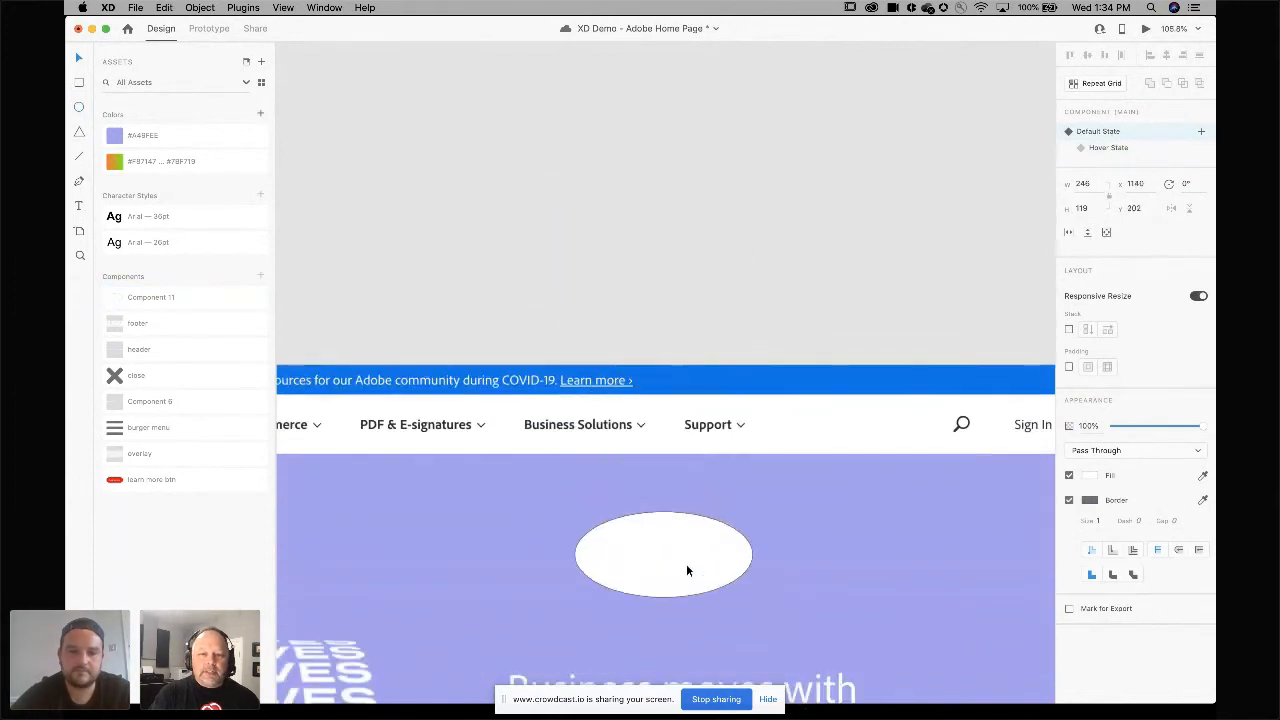
pyautogui.click(1145, 28)
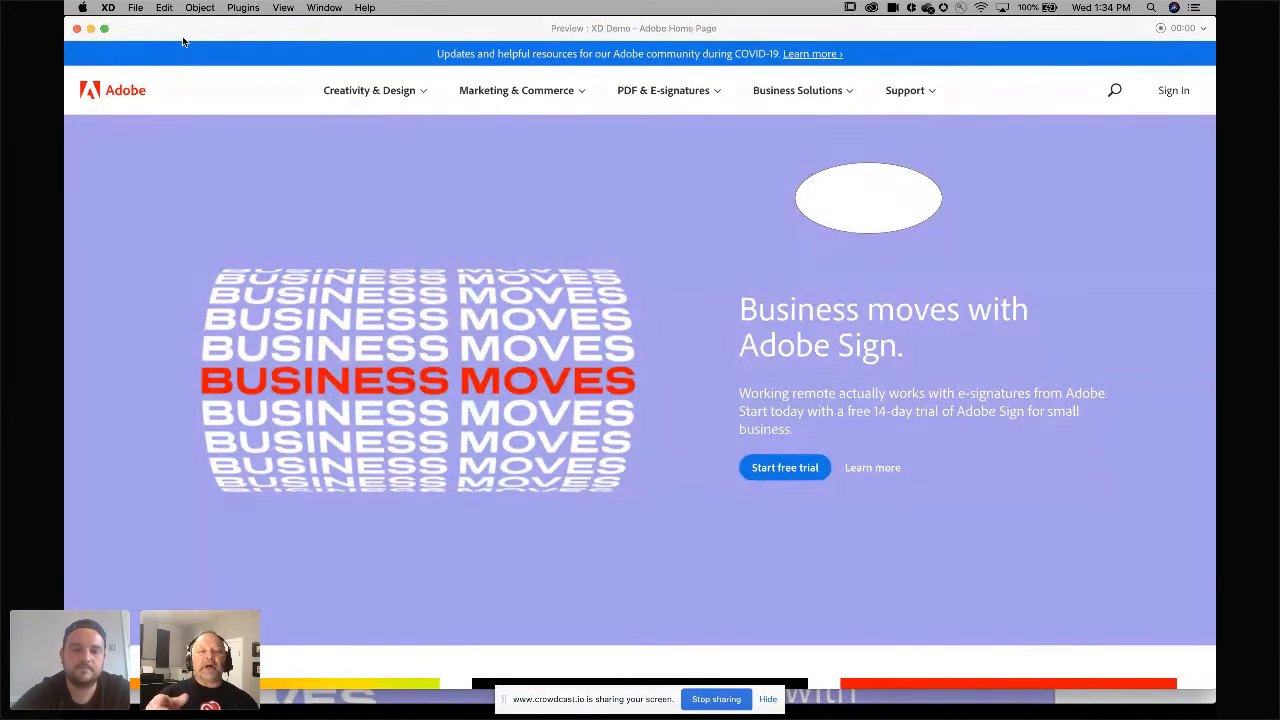
pyautogui.click(76, 30)
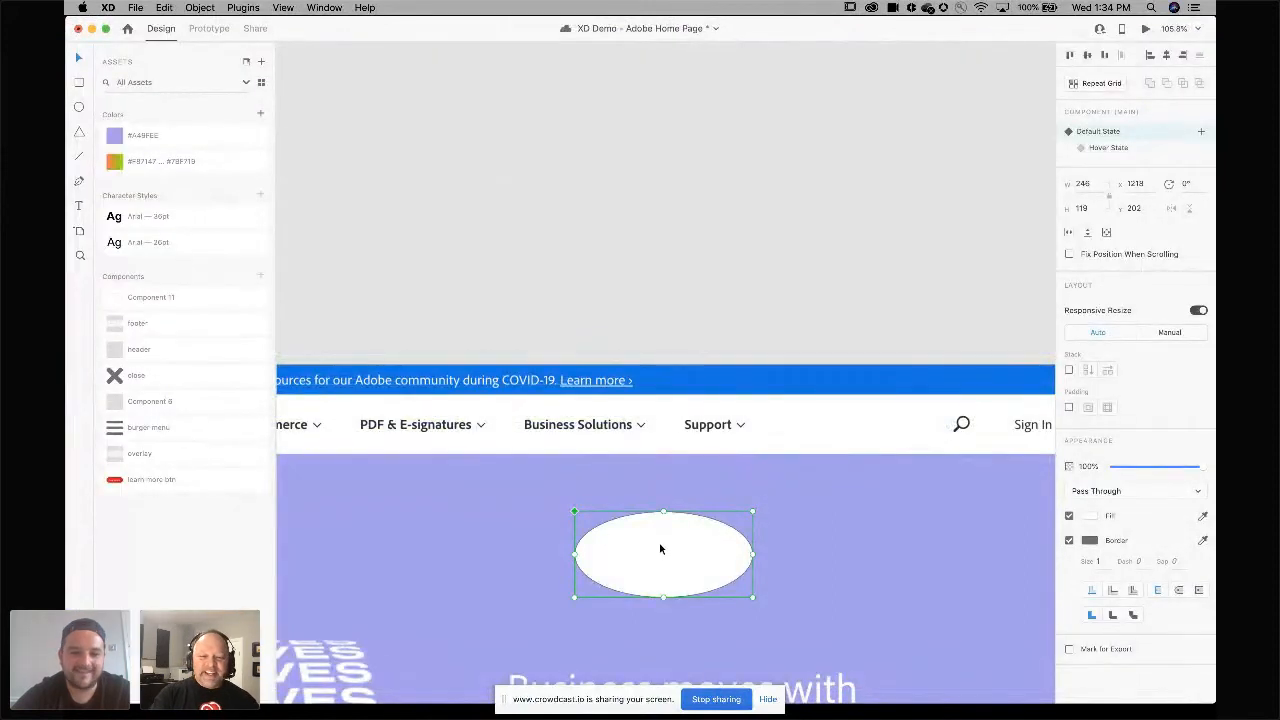
# Delete the ellipse from the Home page artboard.
pyautogui.press('Delete')
pyautogui.scroll(-5, 660, 546)
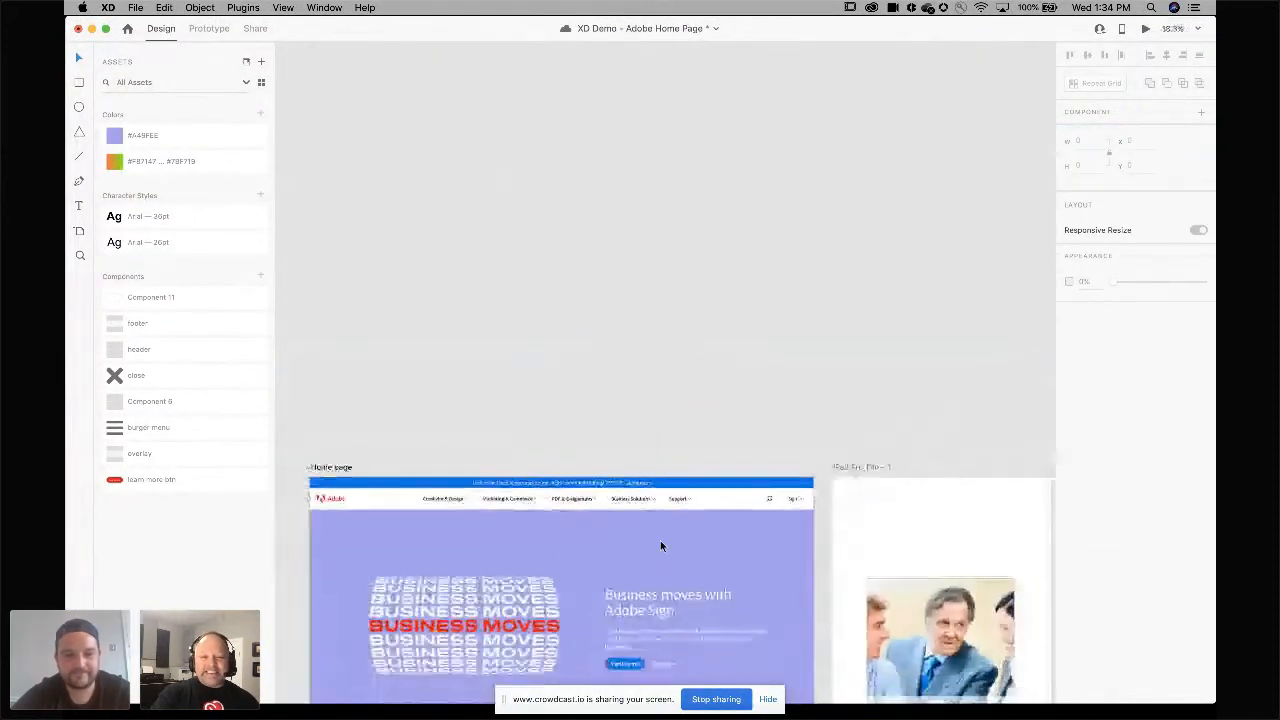
pyautogui.scroll(-5, 660, 546)
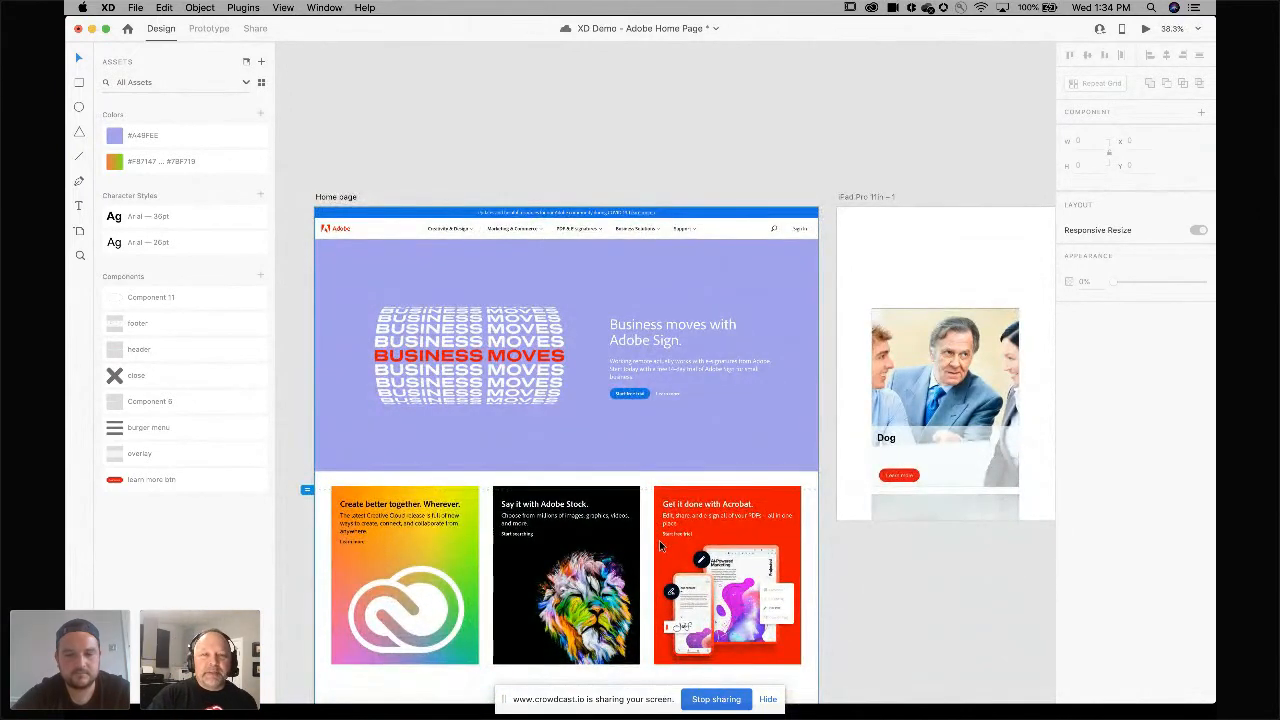
pyautogui.scroll(-5, 659, 543)
pyautogui.scroll(-2, 660, 546)
pyautogui.hscroll(1, 660, 546)
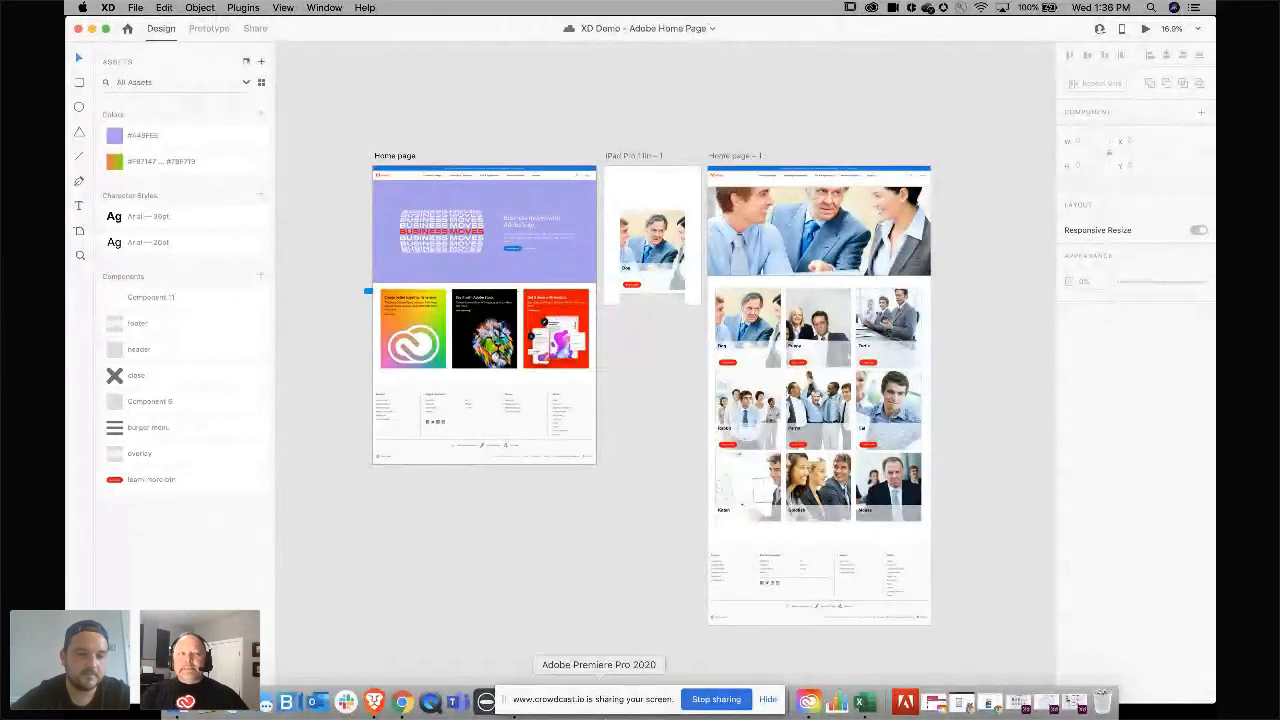
pyautogui.scroll(-10, 599, 578)
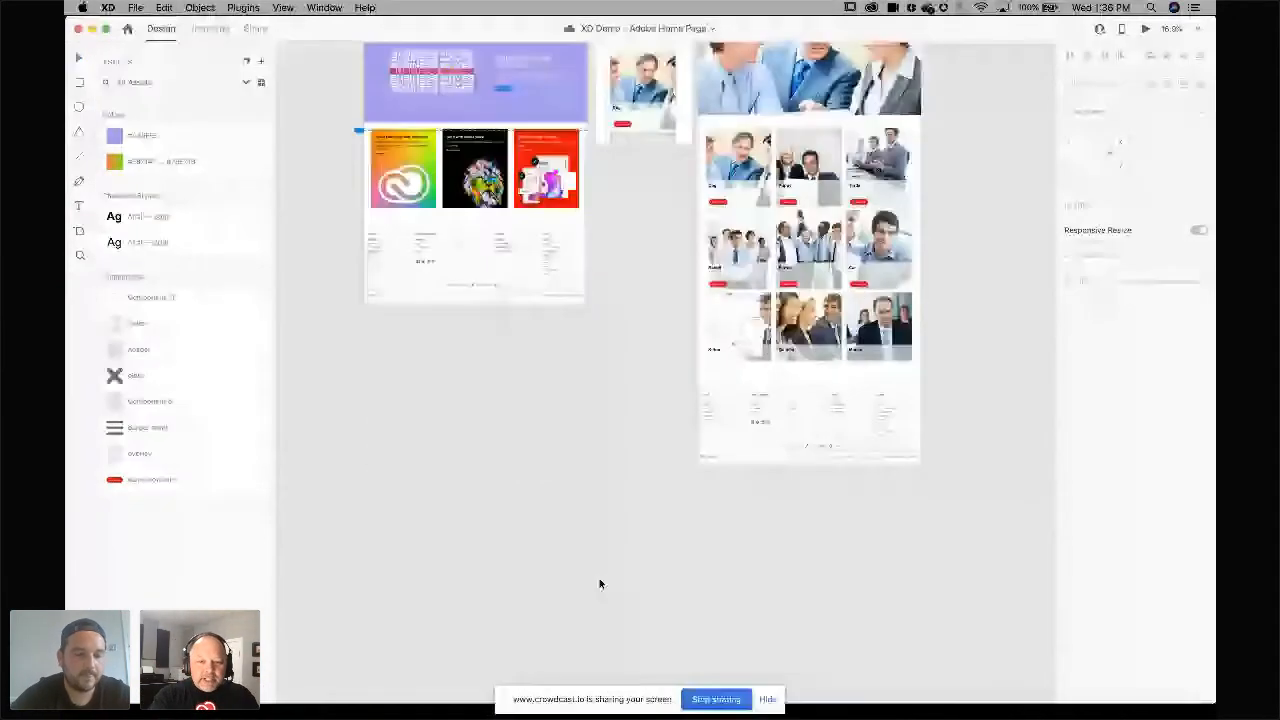
pyautogui.scroll(-10, 599, 583)
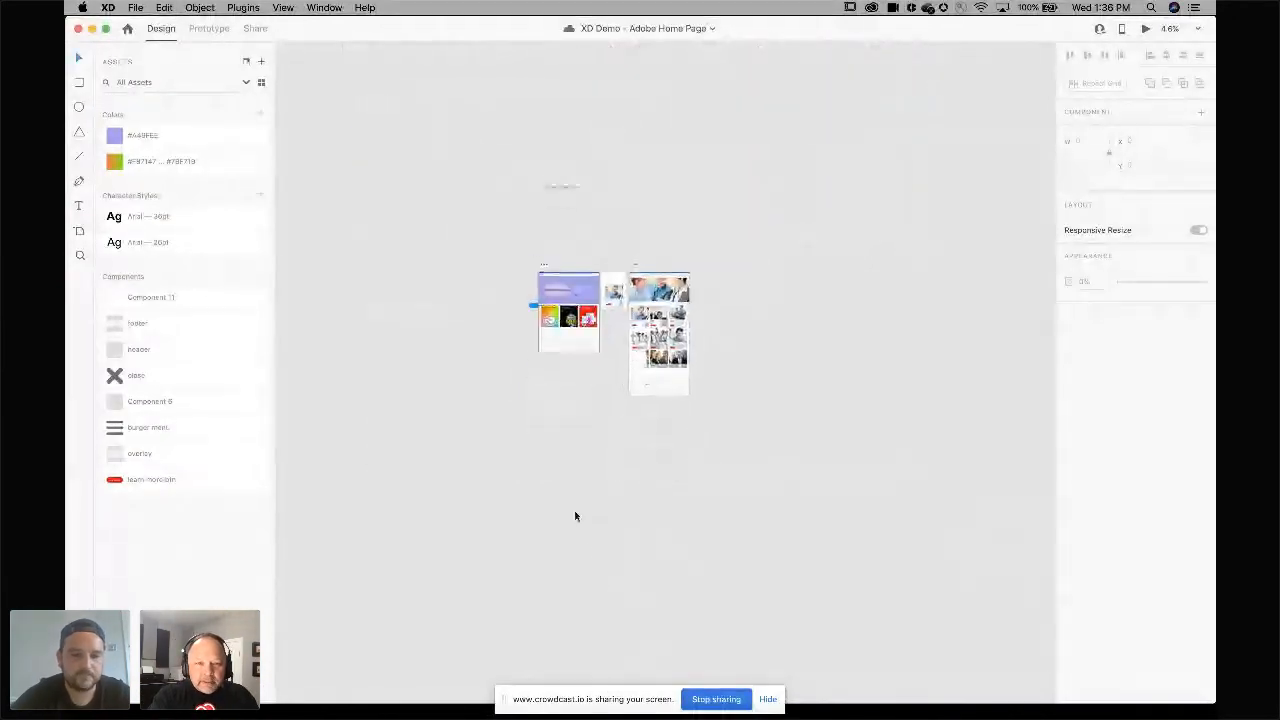
pyautogui.scroll(10, 583, 551)
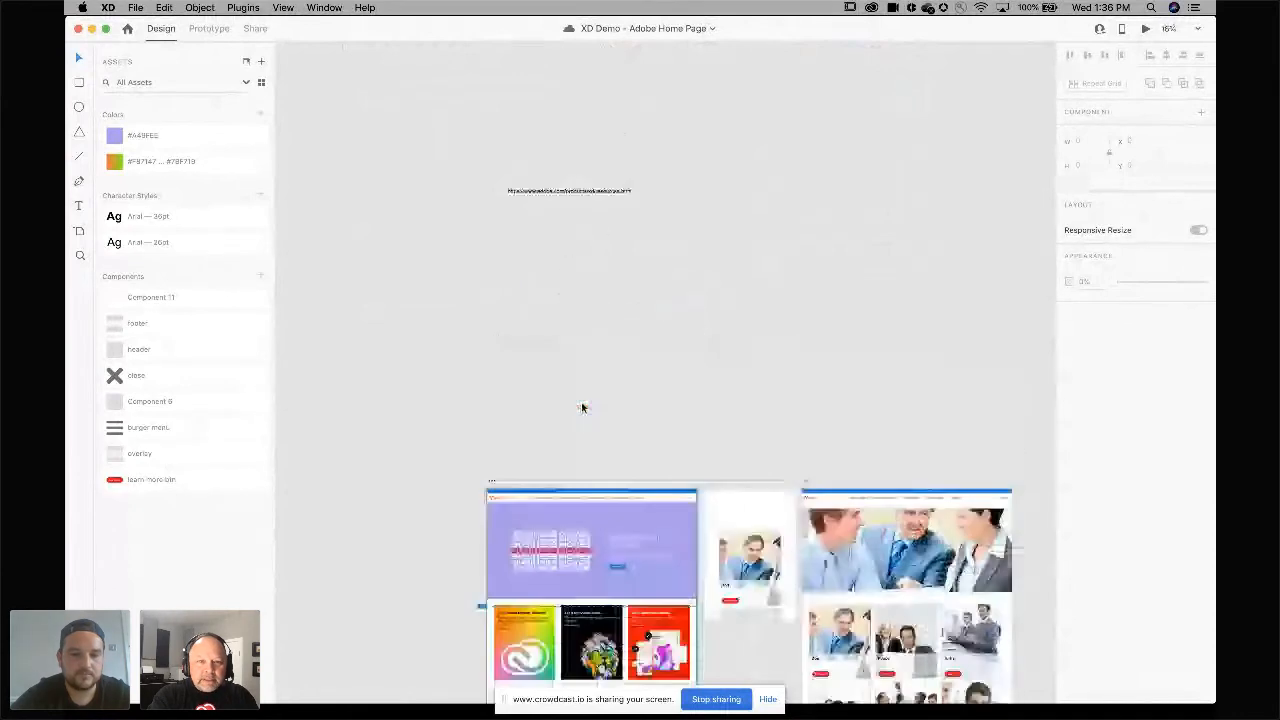
# Copy the XD resources URL text from the canvas and open it in a new Chrome tab.
pyautogui.scroll(5, 581, 405)
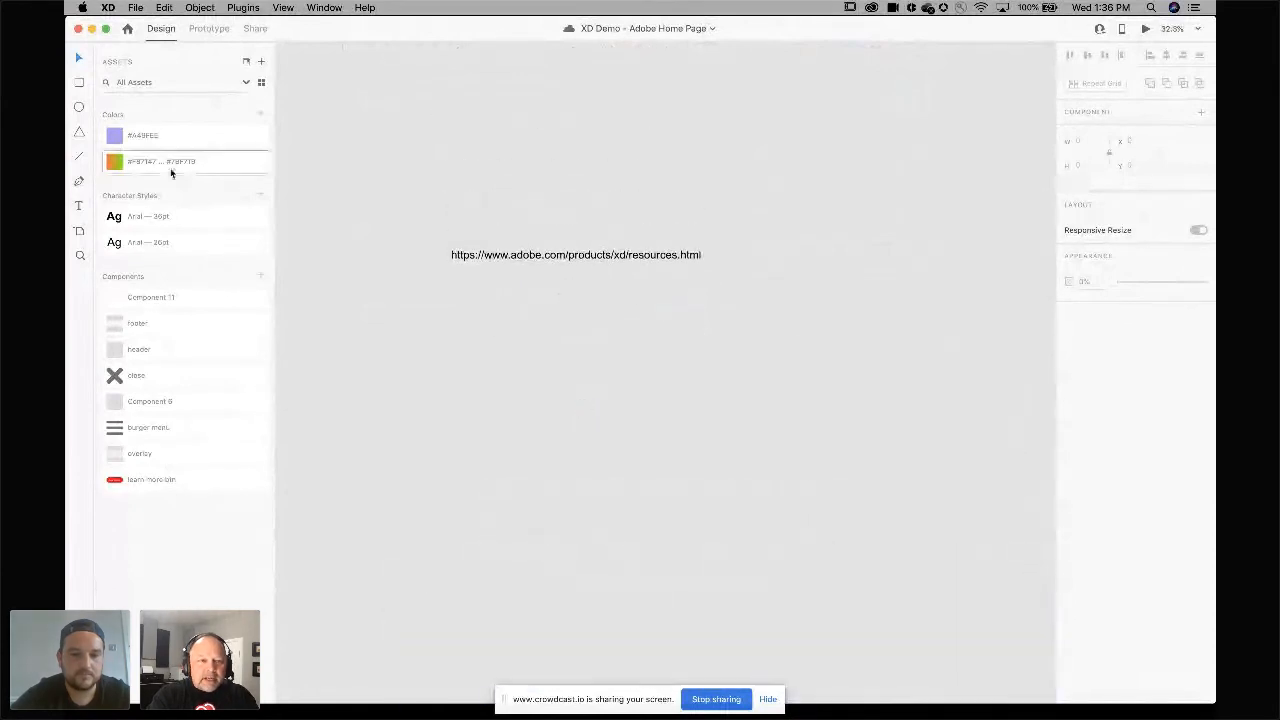
pyautogui.click(80, 206)
pyautogui.click(651, 256)
pyautogui.doubleClick(651, 257)
pyautogui.press('super+a')
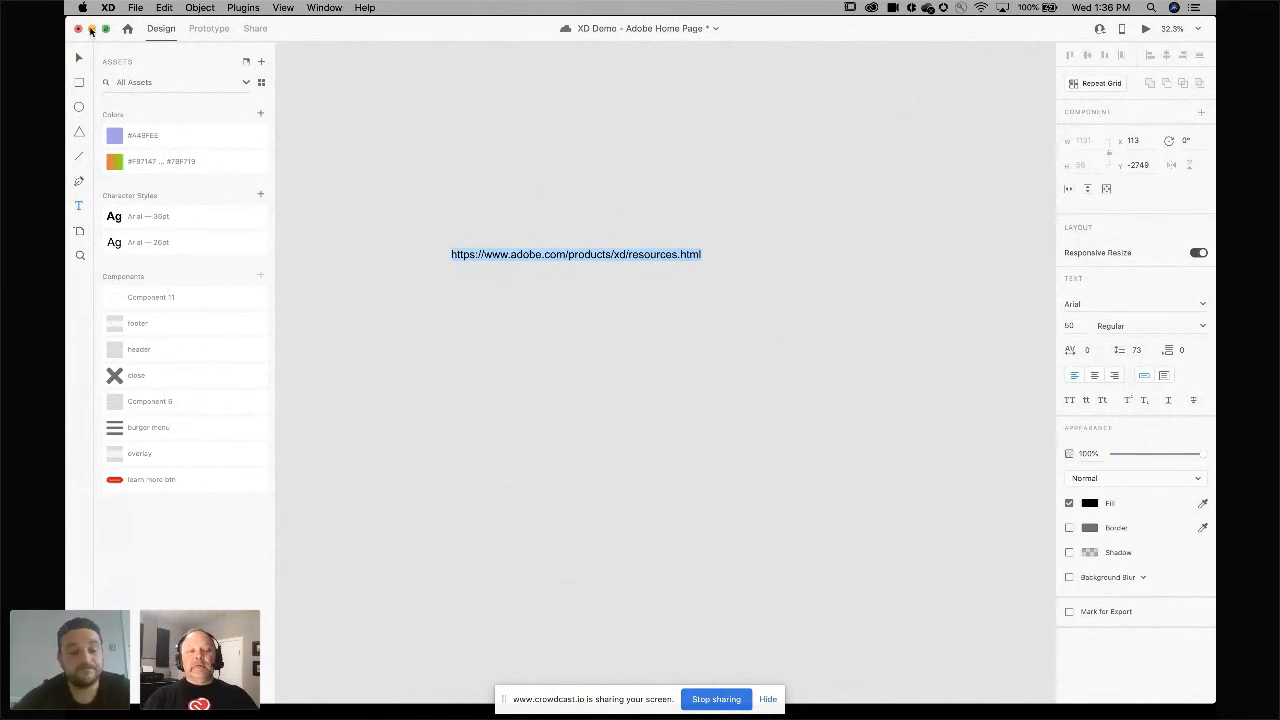
pyautogui.moveTo(514, 705)
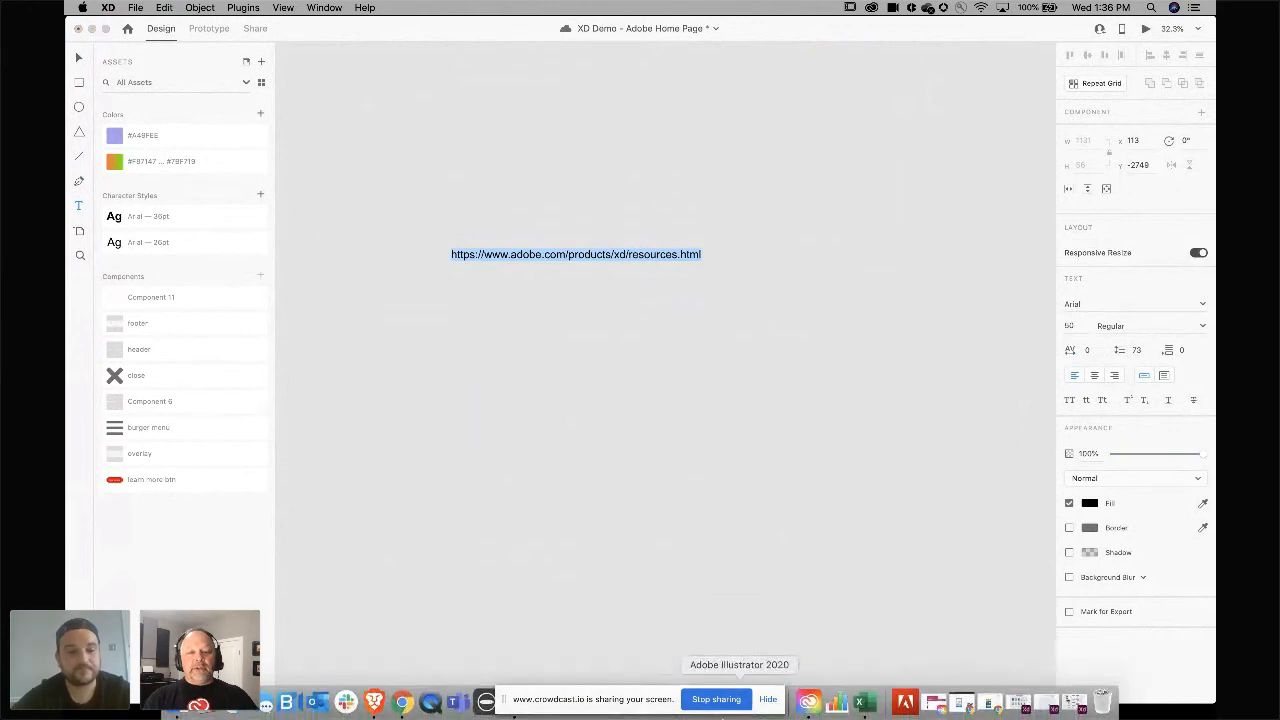
pyautogui.click(401, 706)
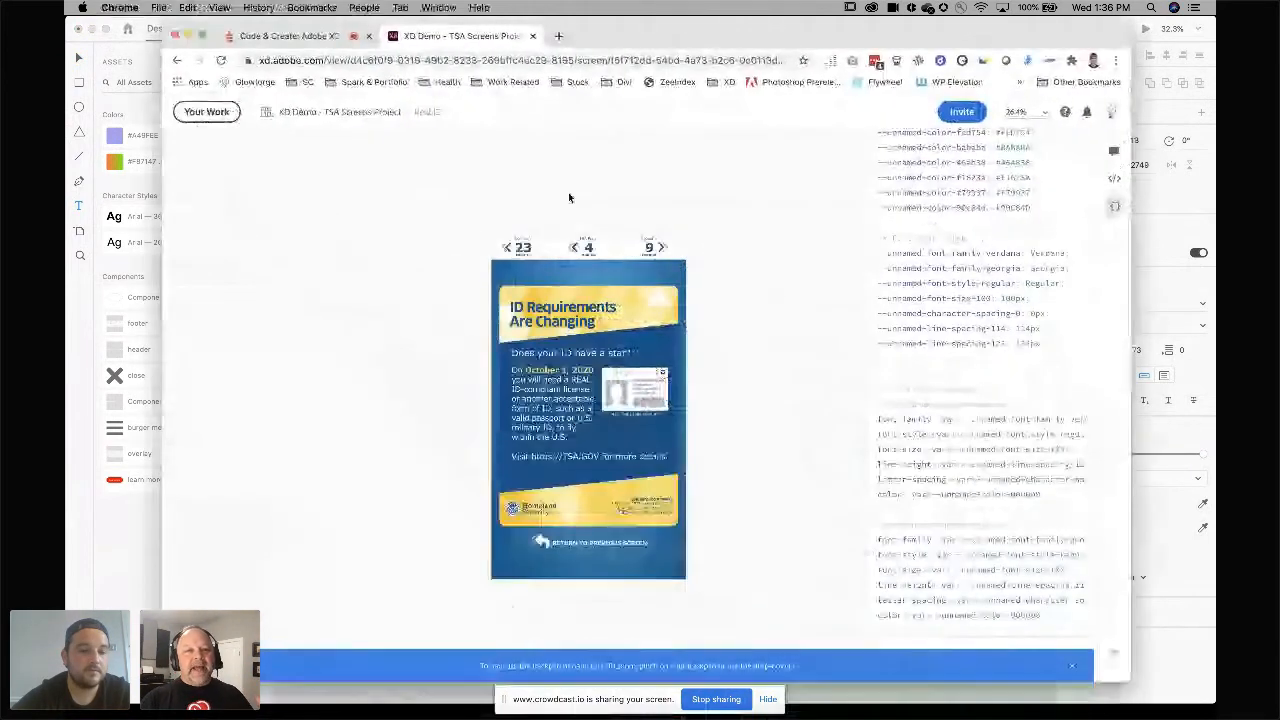
pyautogui.click(558, 37)
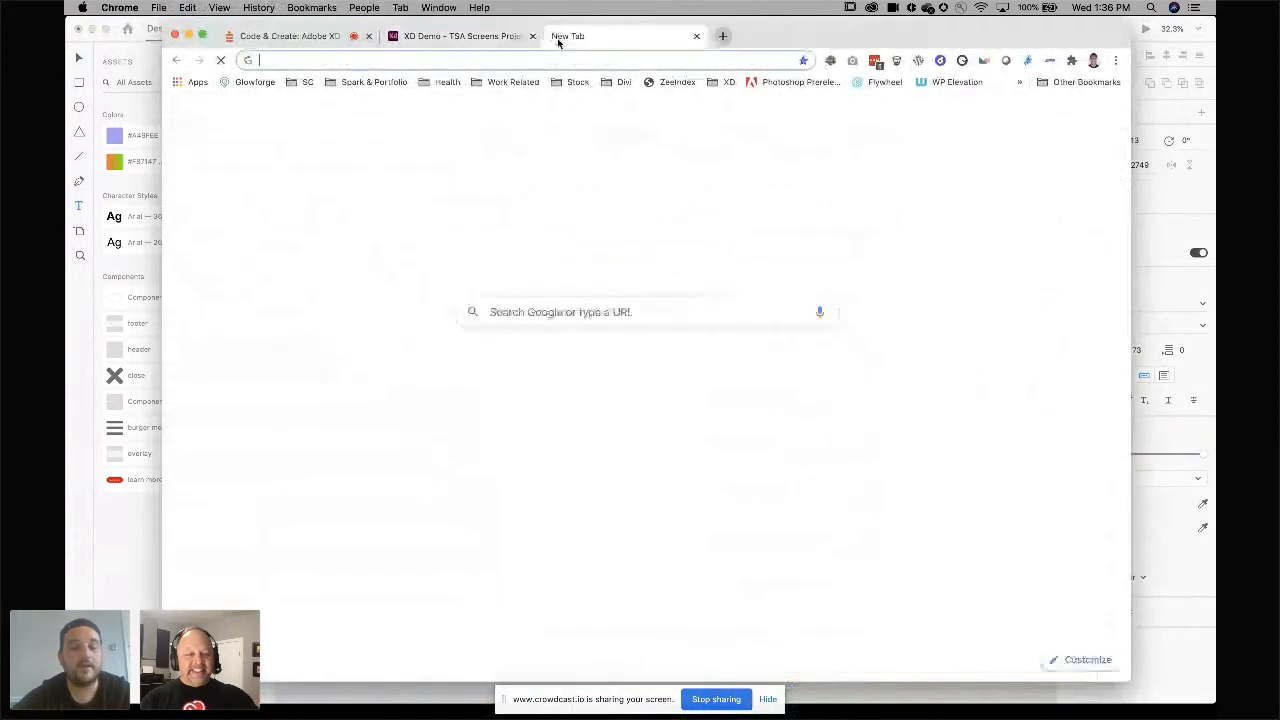
pyautogui.write('adobe.com/products/xd/resources.html')
pyautogui.press('Return')
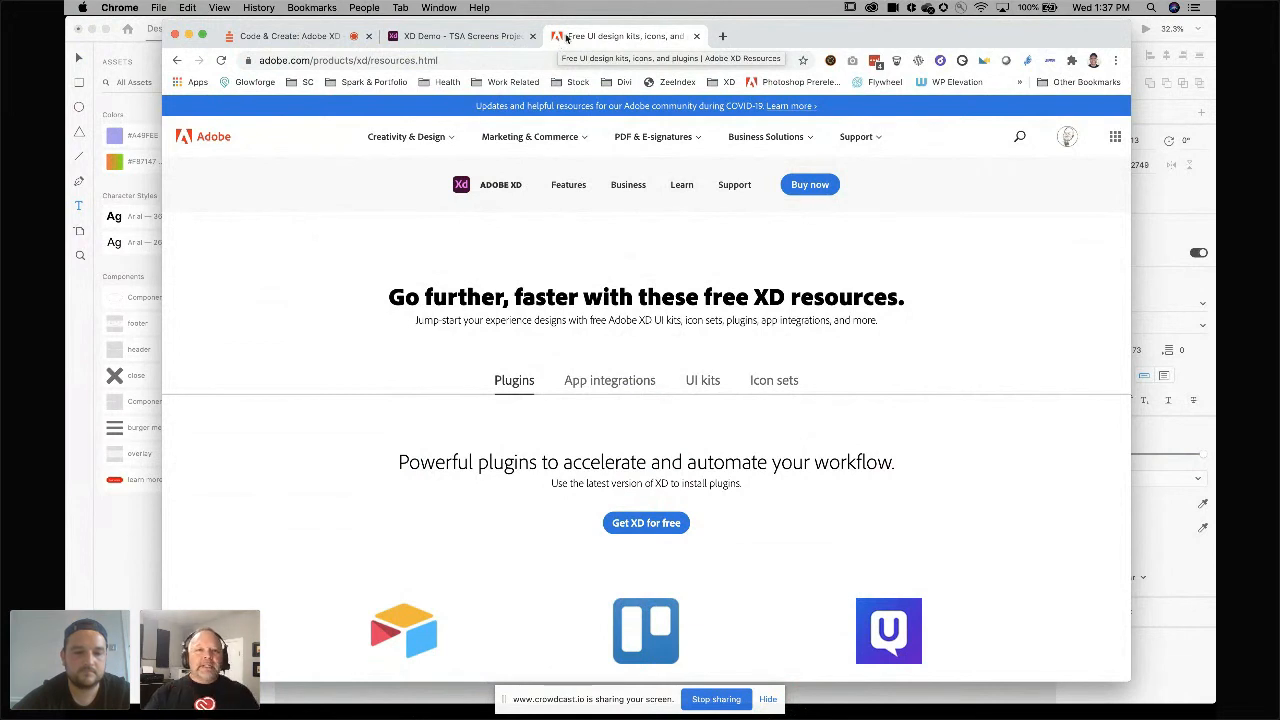
# Open letsxd.com in another new tab, then return to the XD resources page and browse its plugins.
pyautogui.click(722, 36)
pyautogui.write('let')
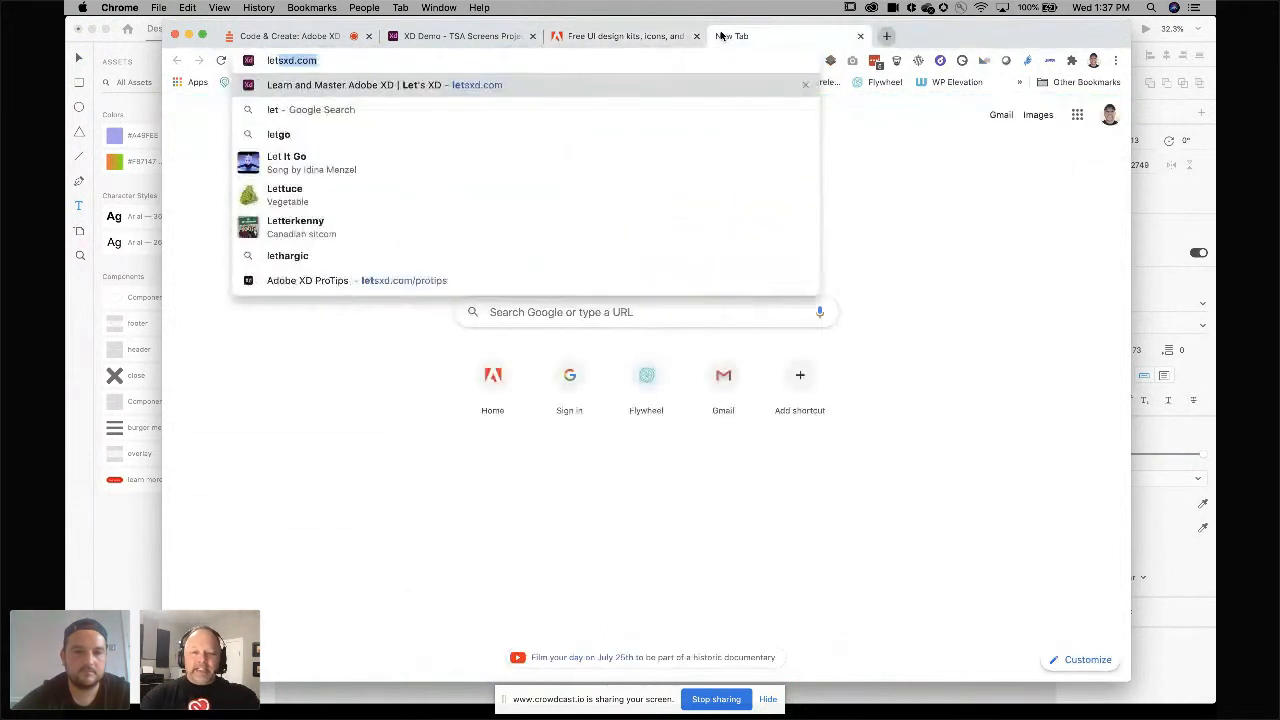
pyautogui.press('Return')
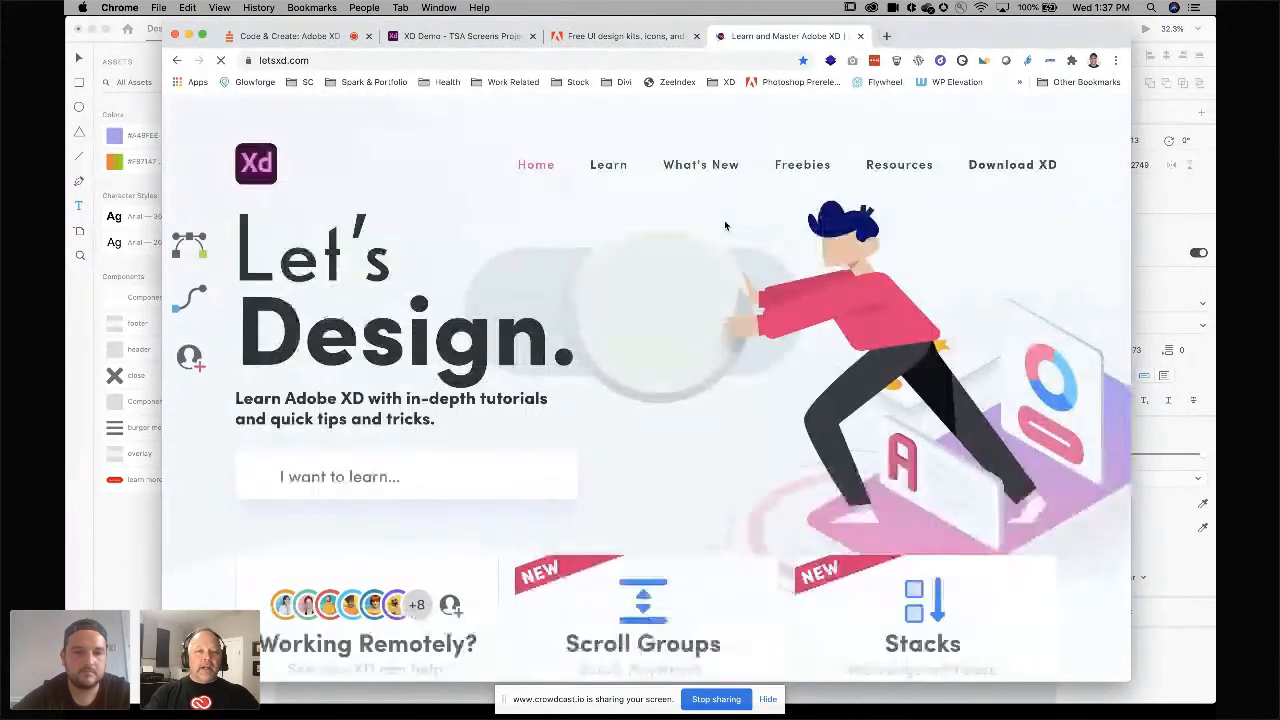
pyautogui.moveTo(910, 194)
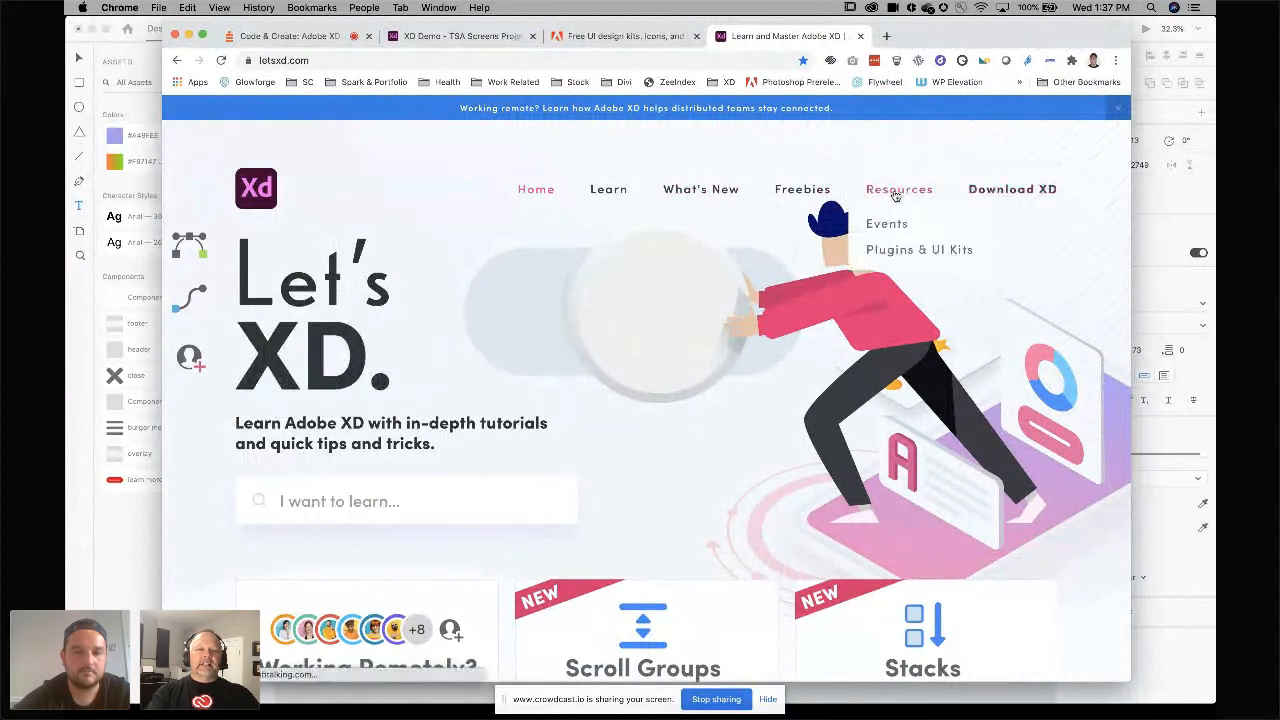
pyautogui.click(640, 37)
pyautogui.scroll(-5, 652, 408)
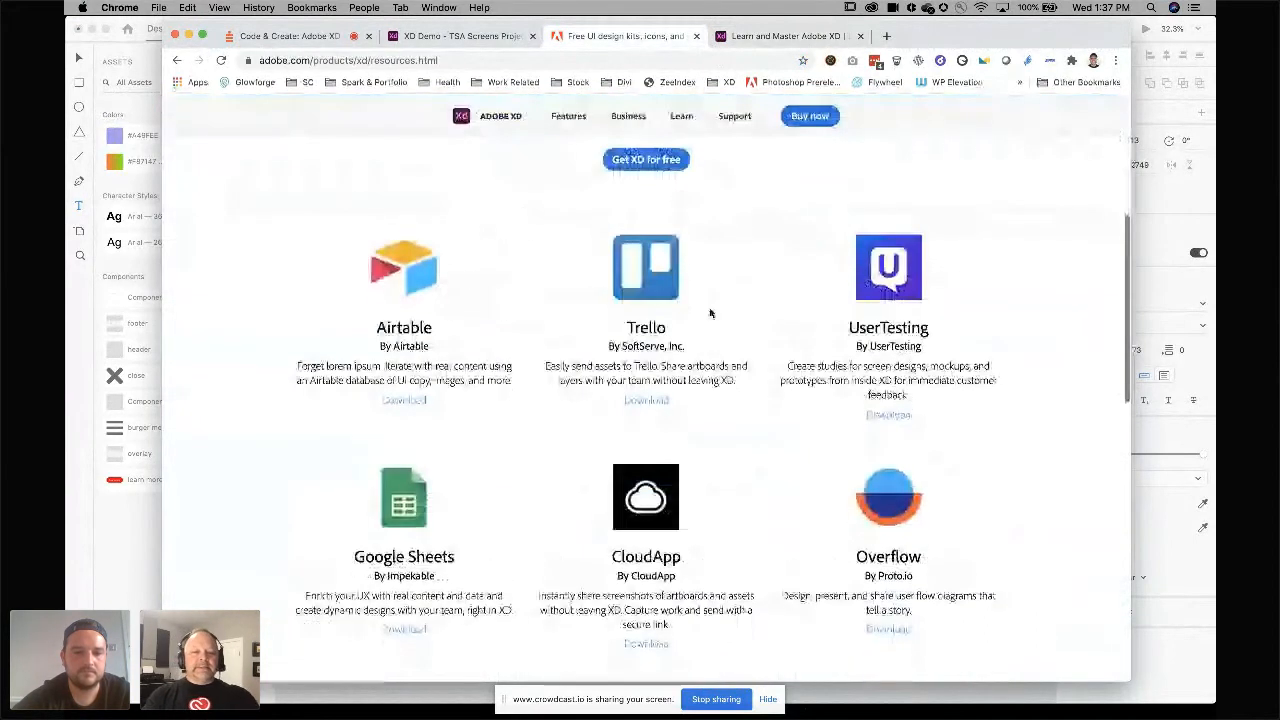
pyautogui.scroll(1, 651, 408)
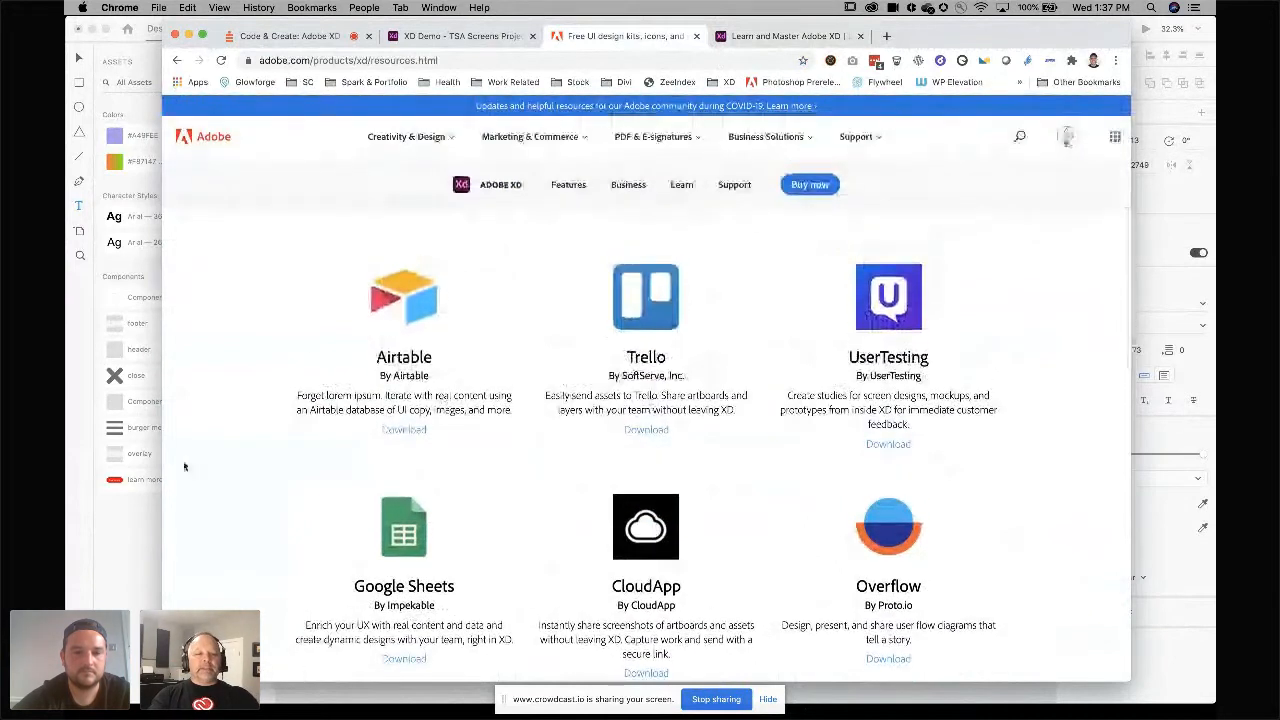
# Return to XD, open the Plugins panel and launch the Discover Plugins window.
pyautogui.click(131, 504)
pyautogui.press('Escape')
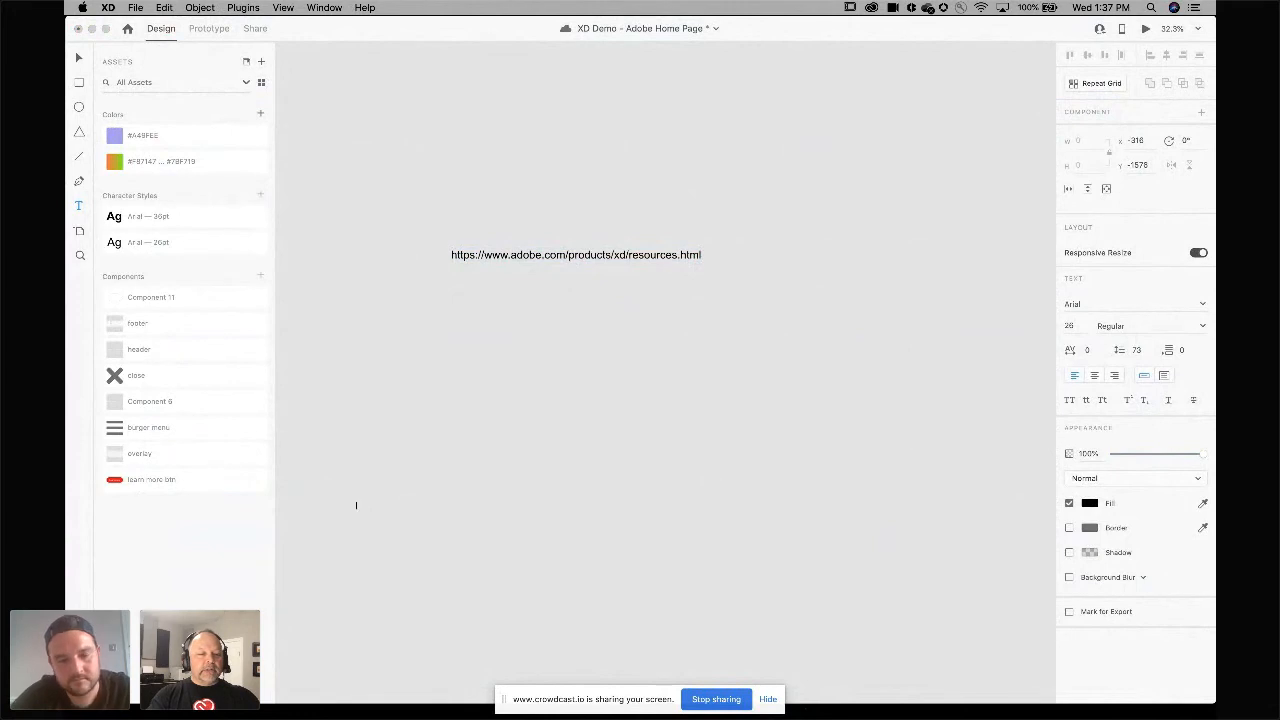
pyautogui.press('super+shift+p')
pyautogui.click(701, 255)
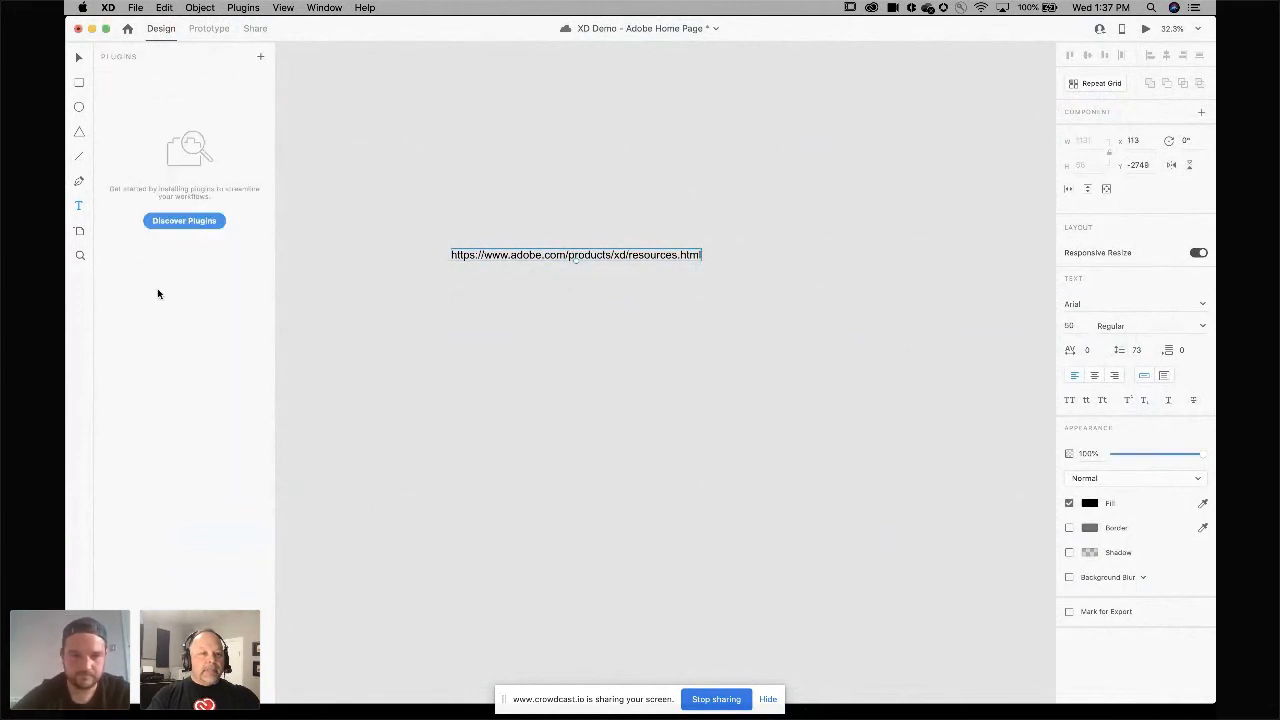
pyautogui.click(180, 223)
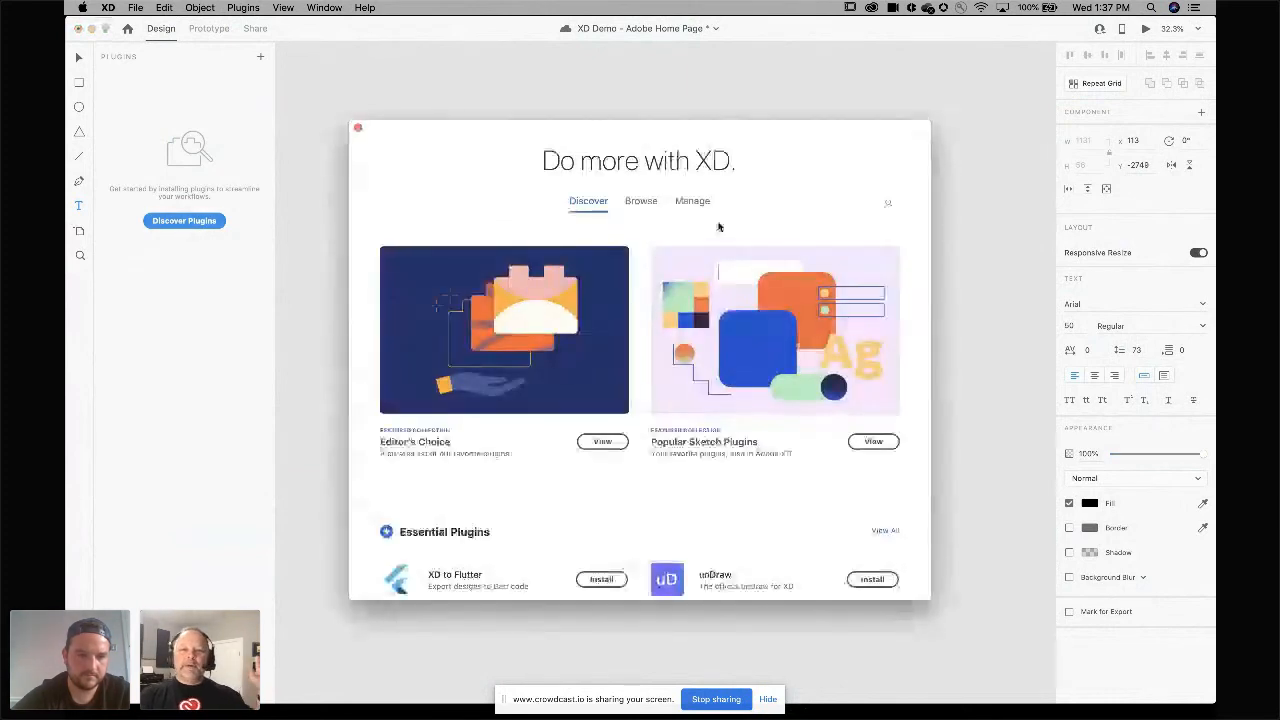
# Scroll through the plugin discovery window and open the Usability & Testing category.
pyautogui.scroll(-5, 718, 227)
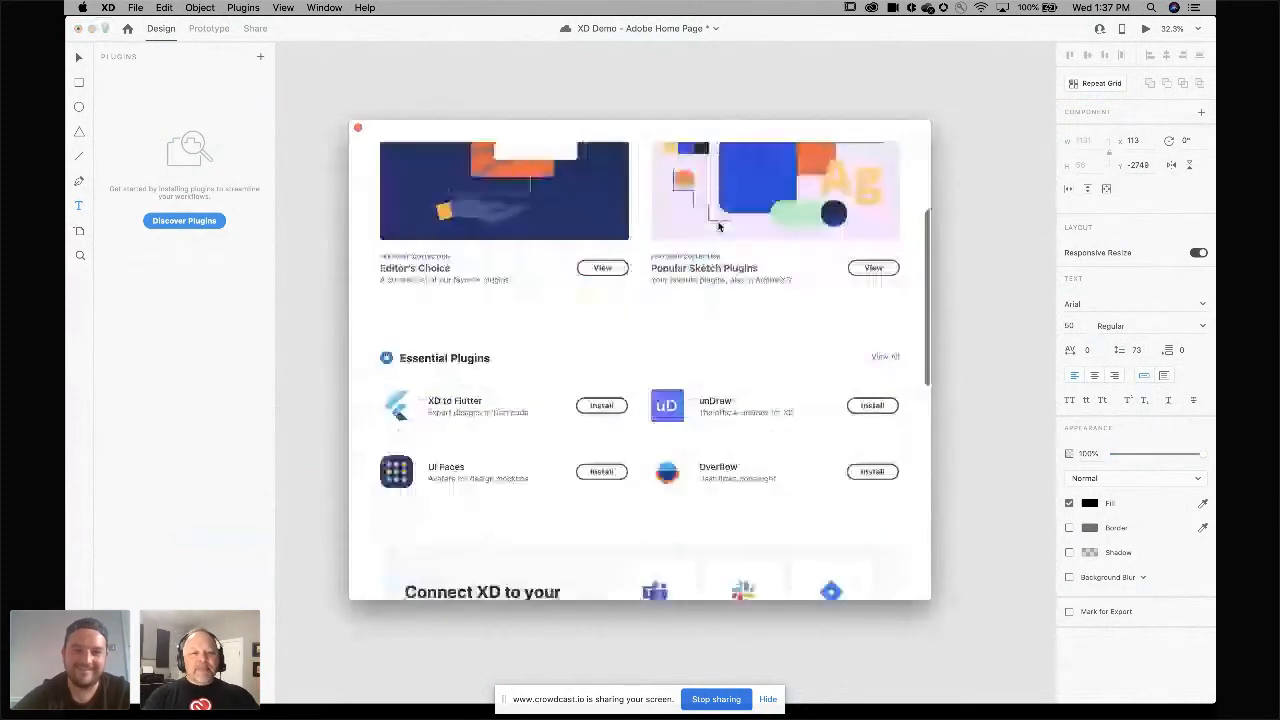
pyautogui.scroll(-1, 718, 227)
pyautogui.scroll(-3, 718, 227)
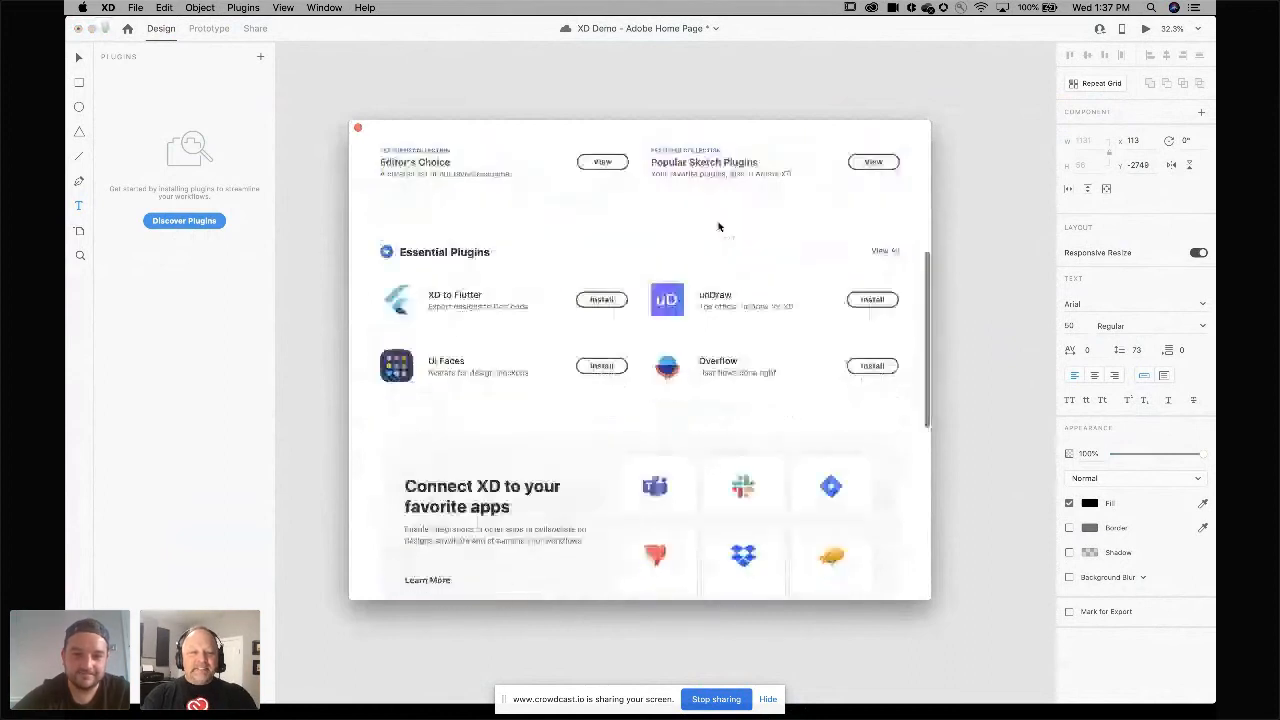
pyautogui.scroll(-7, 718, 227)
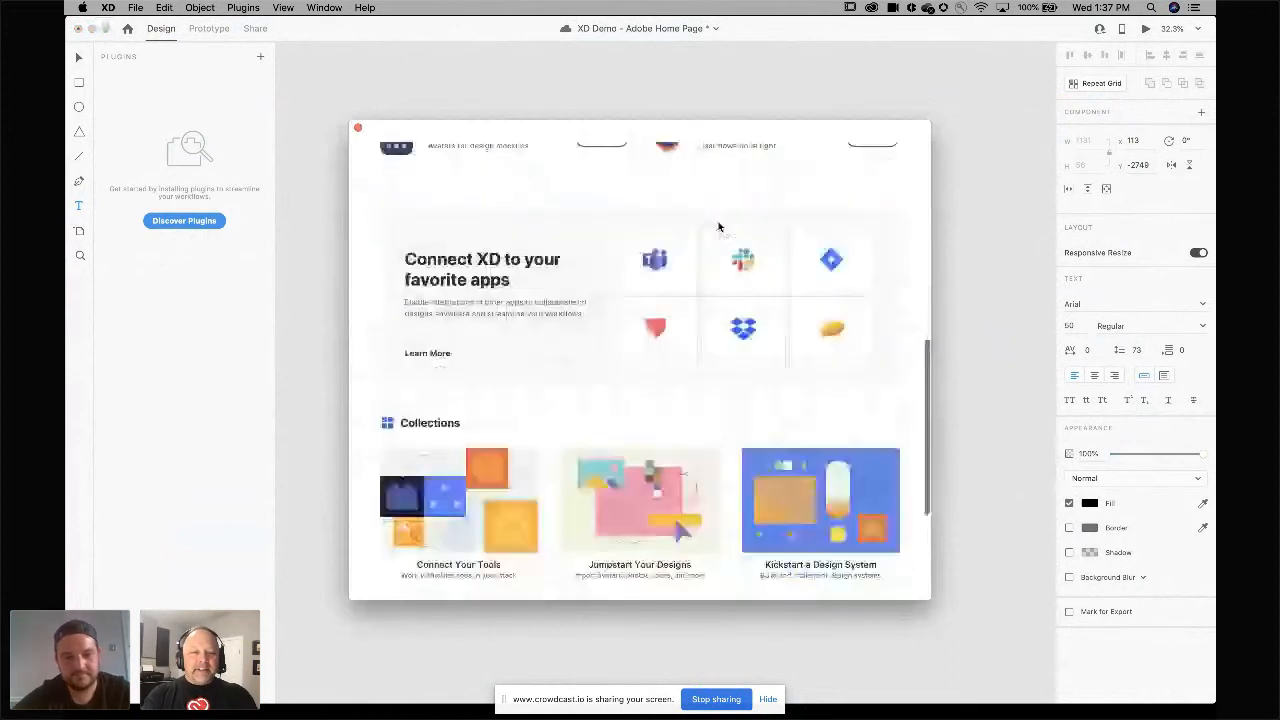
pyautogui.scroll(-3, 718, 227)
pyautogui.scroll(-3, 718, 227)
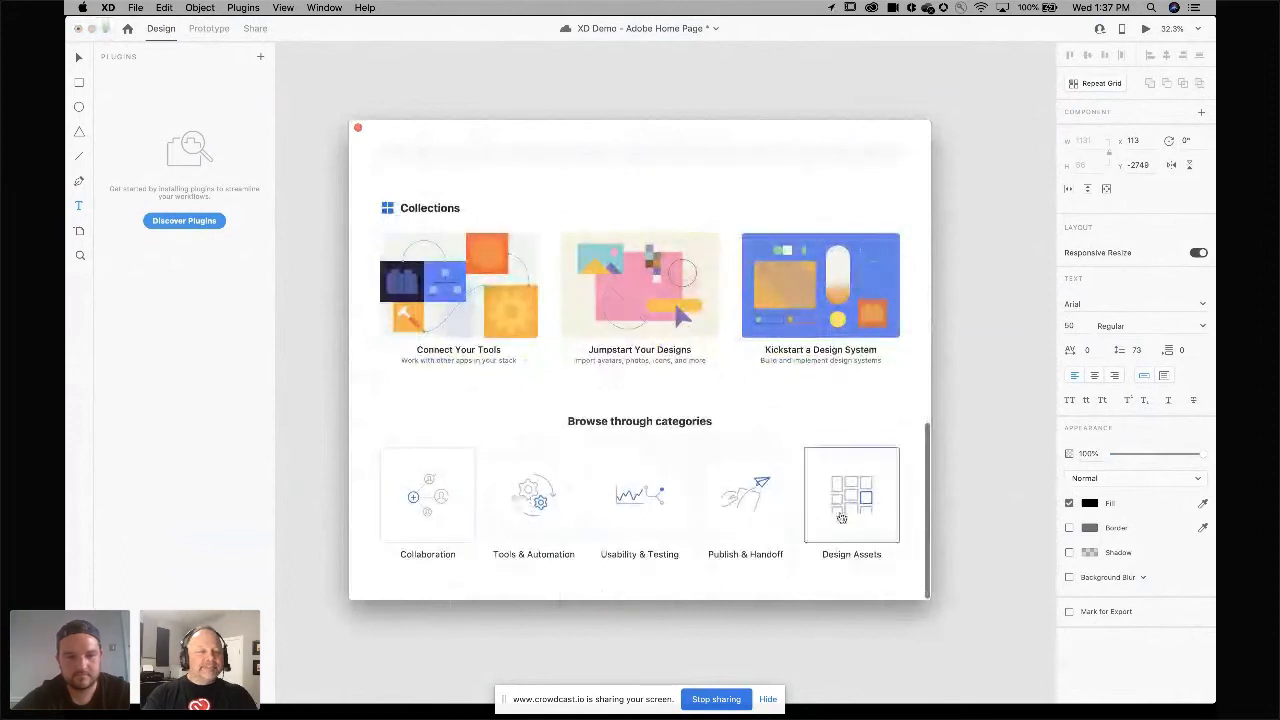
pyautogui.click(649, 507)
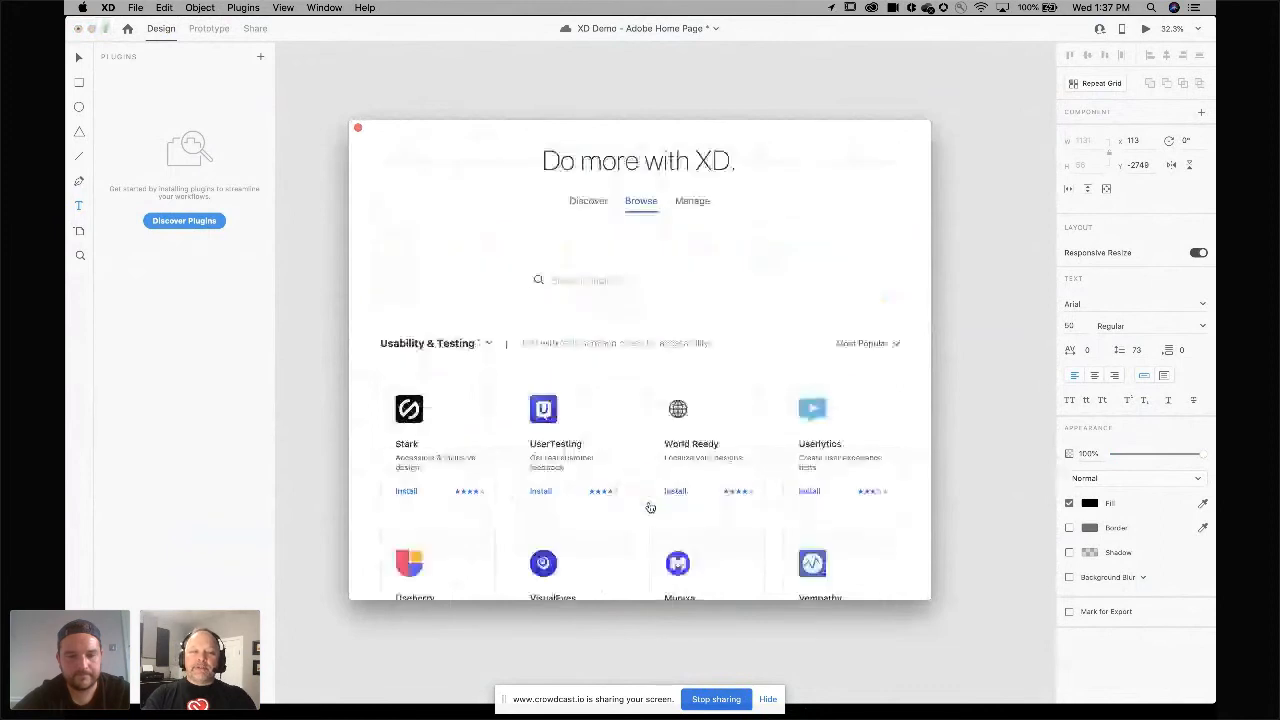
# Switch the plugin listing to All Categories and close the plugin window.
pyautogui.scroll(-4, 649, 507)
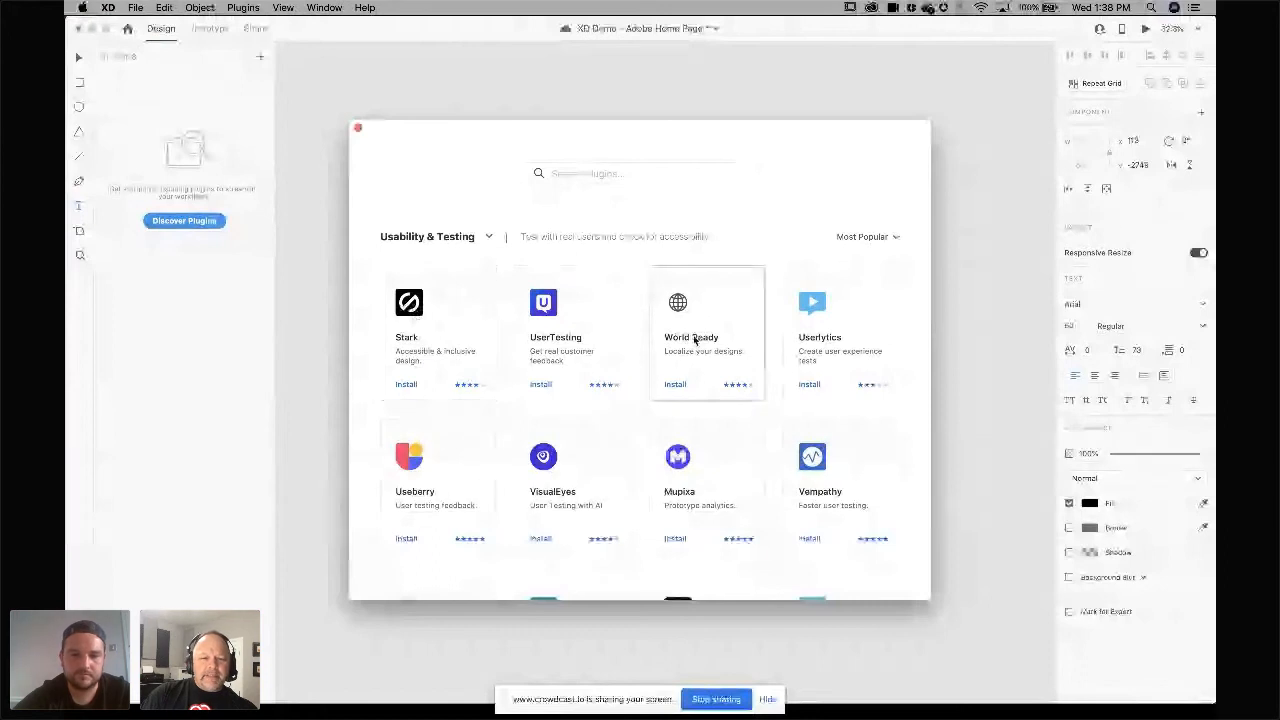
pyautogui.scroll(-2, 695, 341)
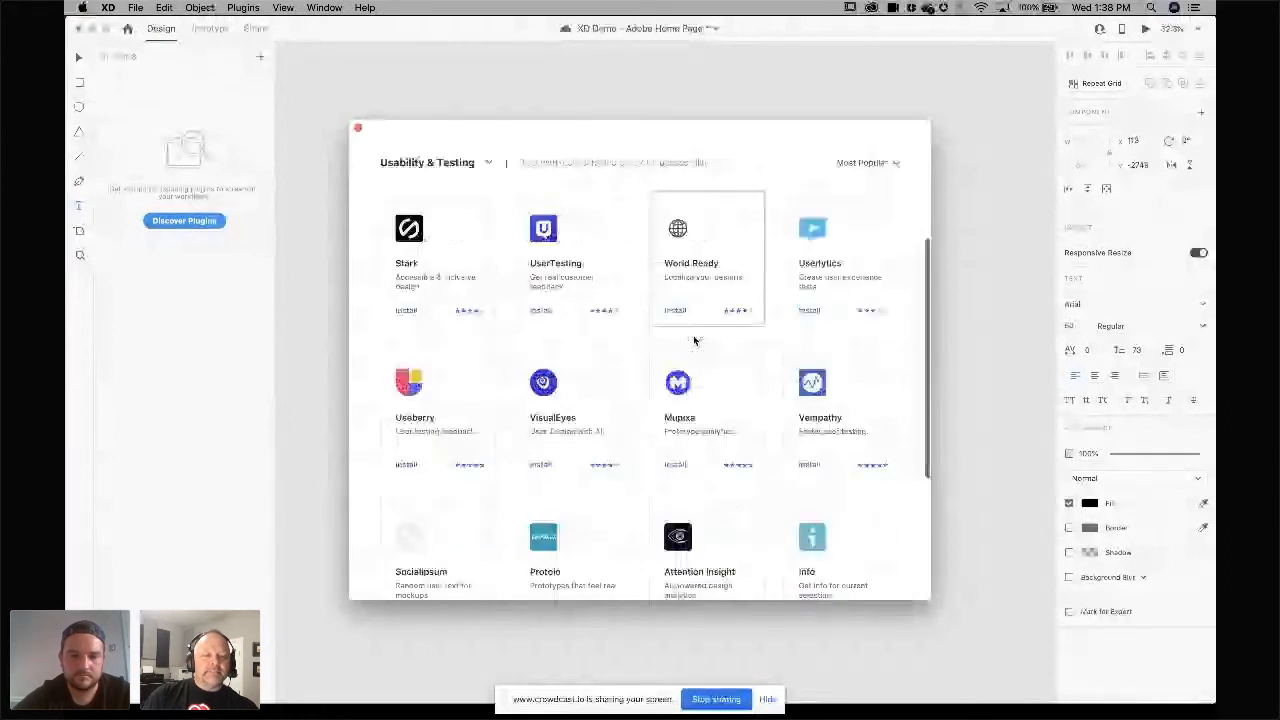
pyautogui.scroll(2, 695, 341)
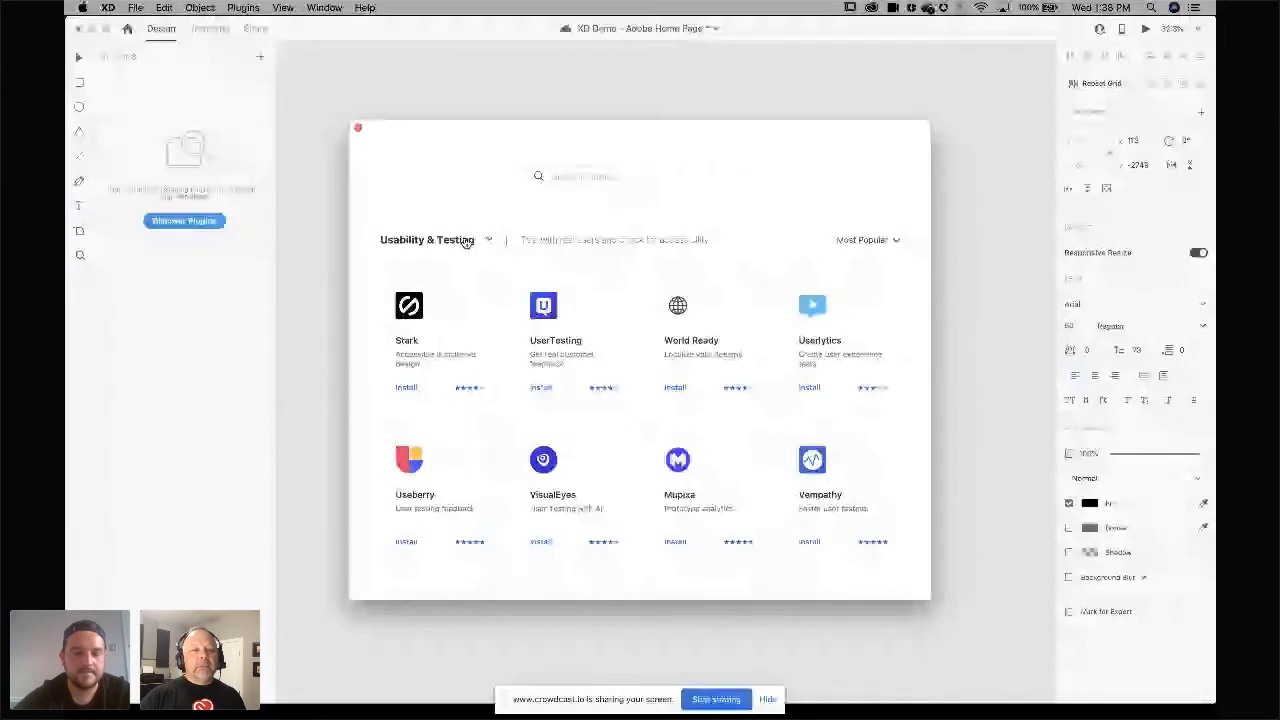
pyautogui.click(466, 242)
pyautogui.click(434, 268)
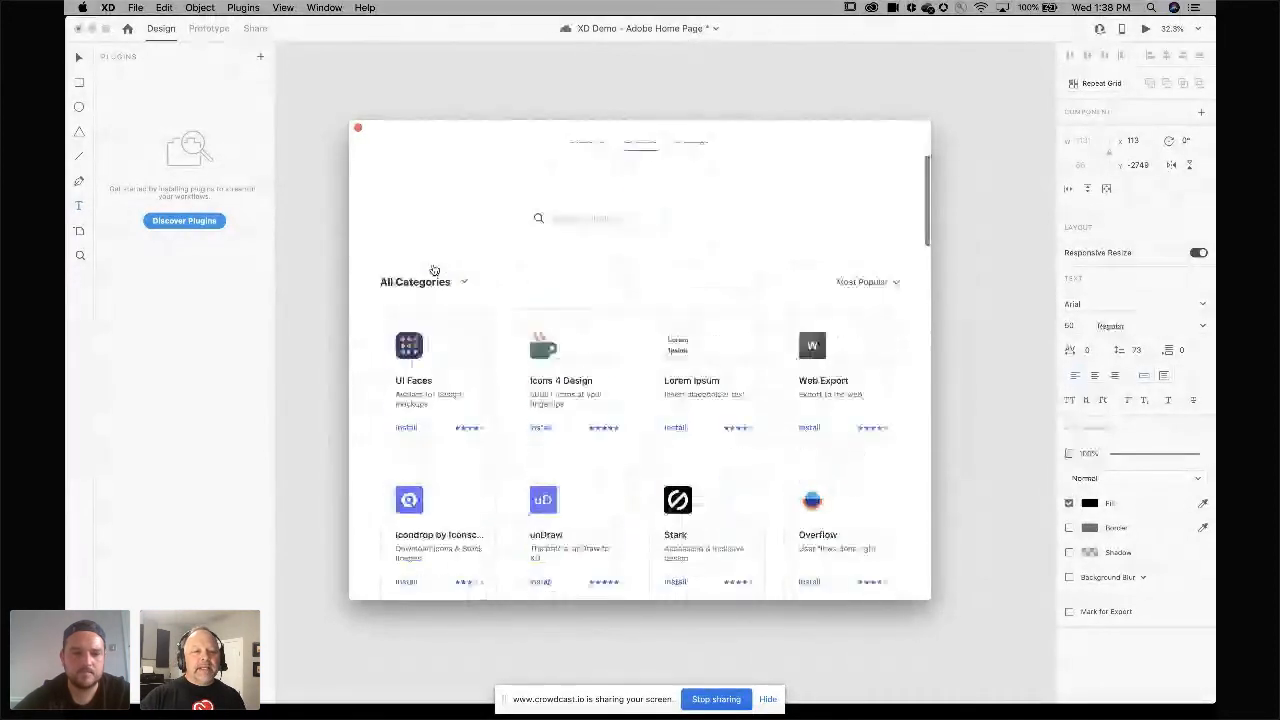
pyautogui.click(463, 54)
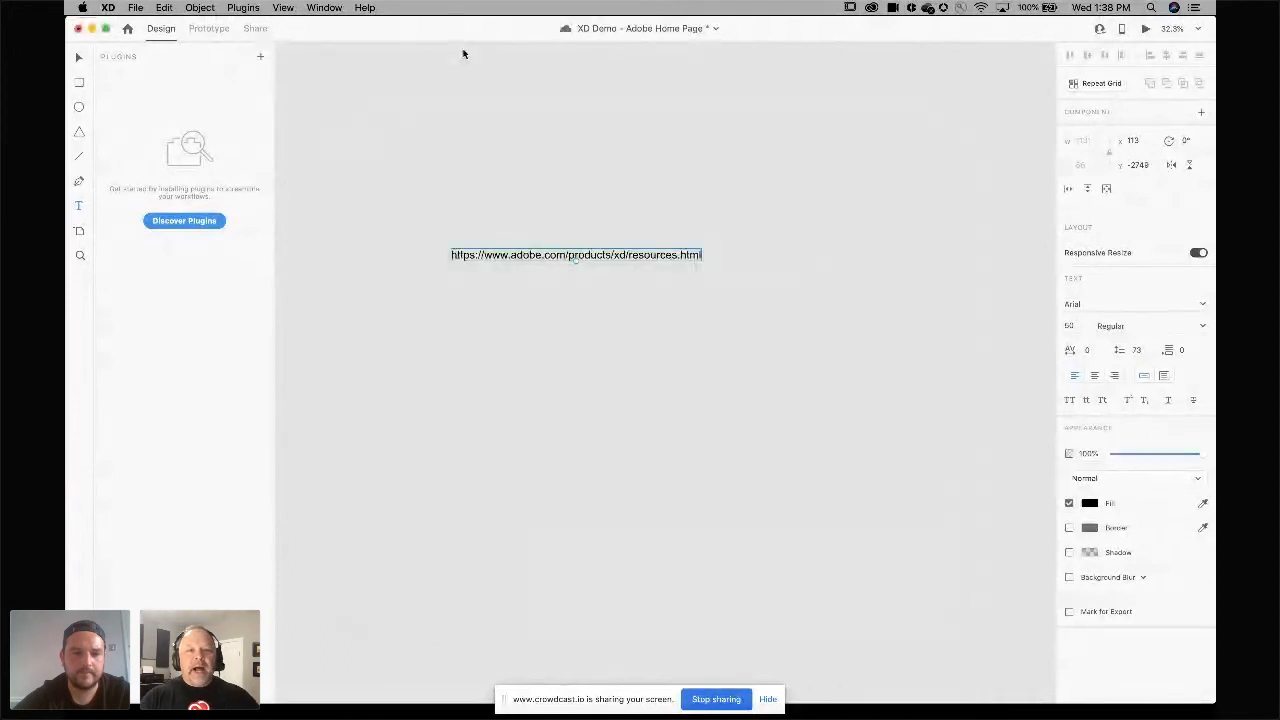
# Examine the Top 10 Christmas Movies spreadsheet's title, image and number columns in Excel.
pyautogui.press('super+Tab')
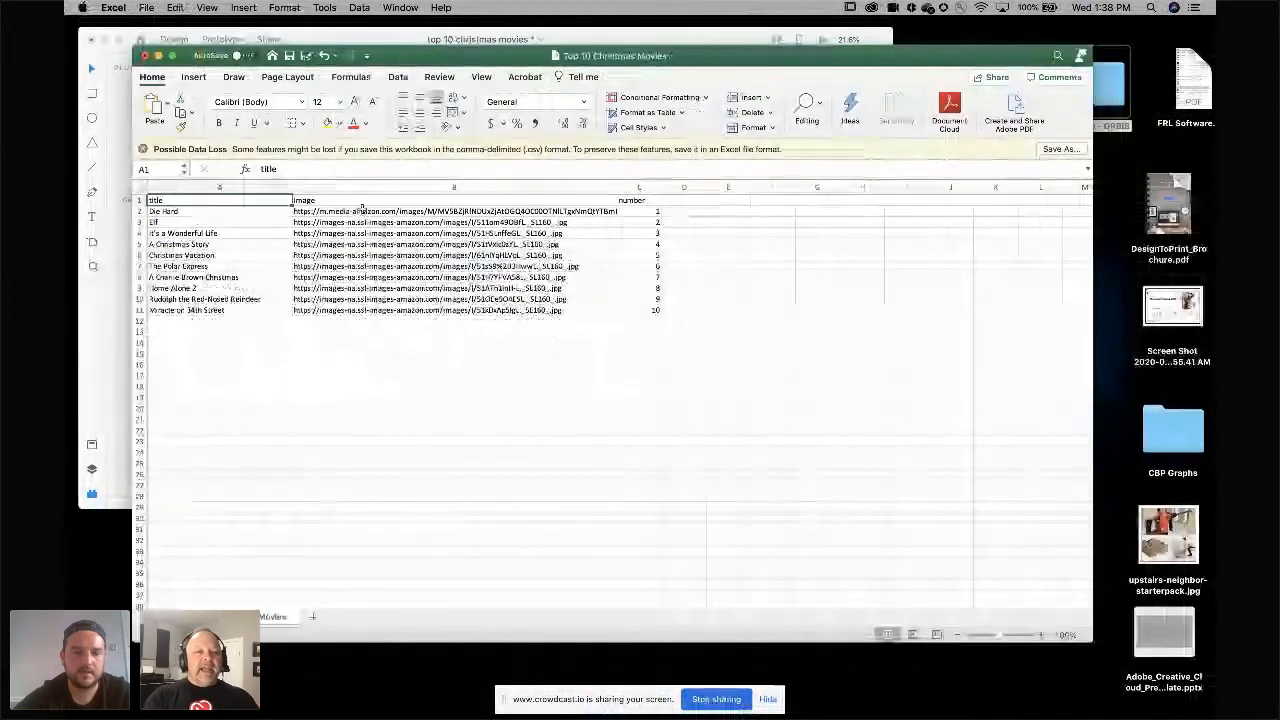
pyautogui.scroll(3, 205, 230)
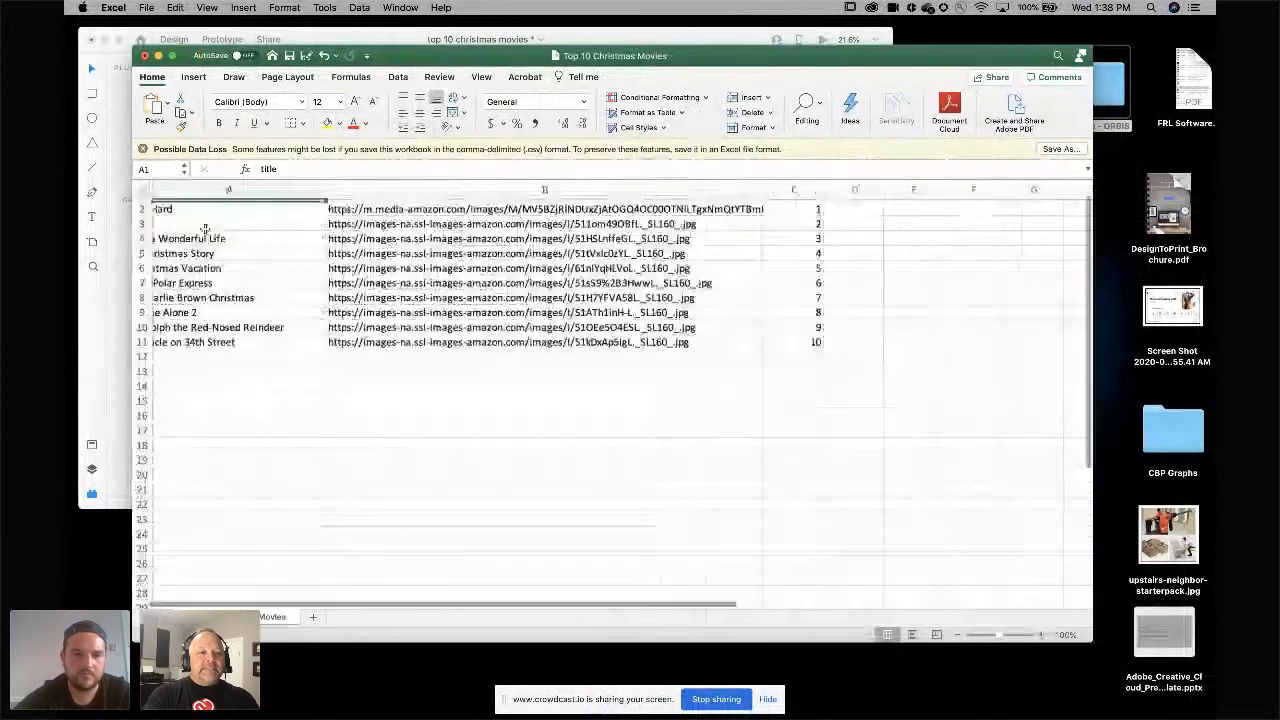
pyautogui.scroll(2, 205, 230)
pyautogui.scroll(-2, 205, 230)
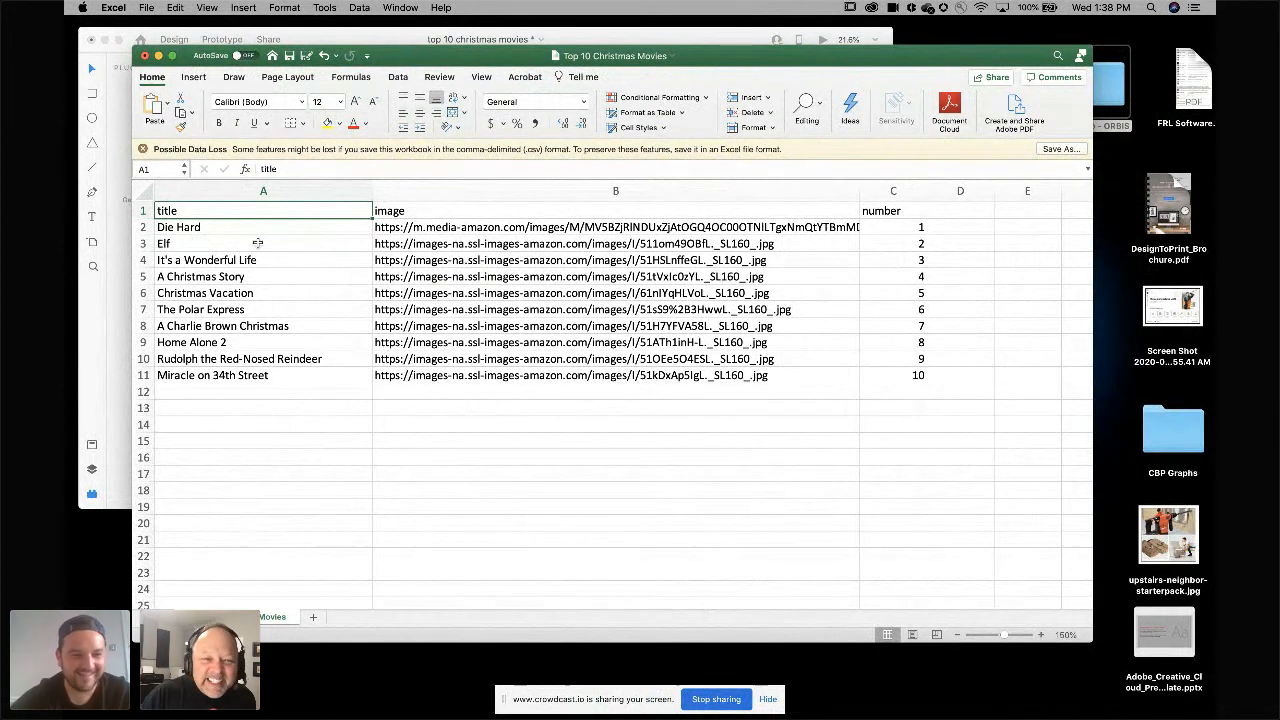
pyautogui.click(449, 228)
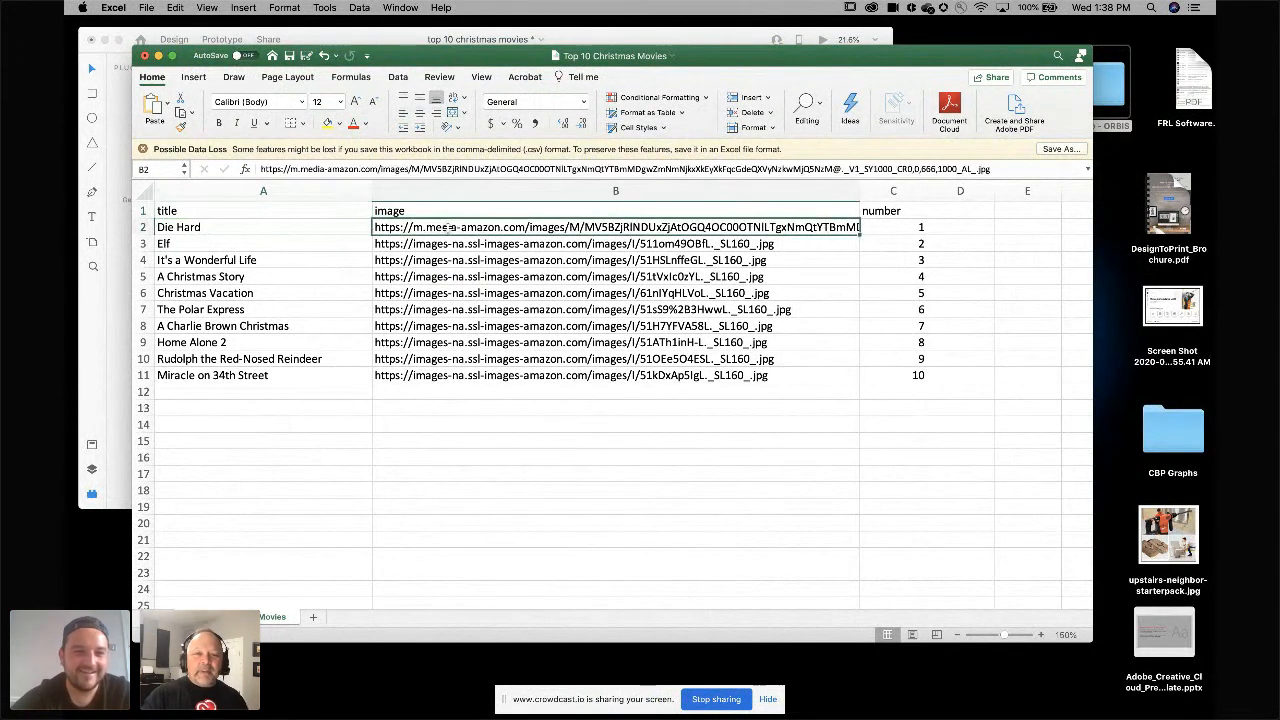
pyautogui.click(495, 245)
pyautogui.click(504, 261)
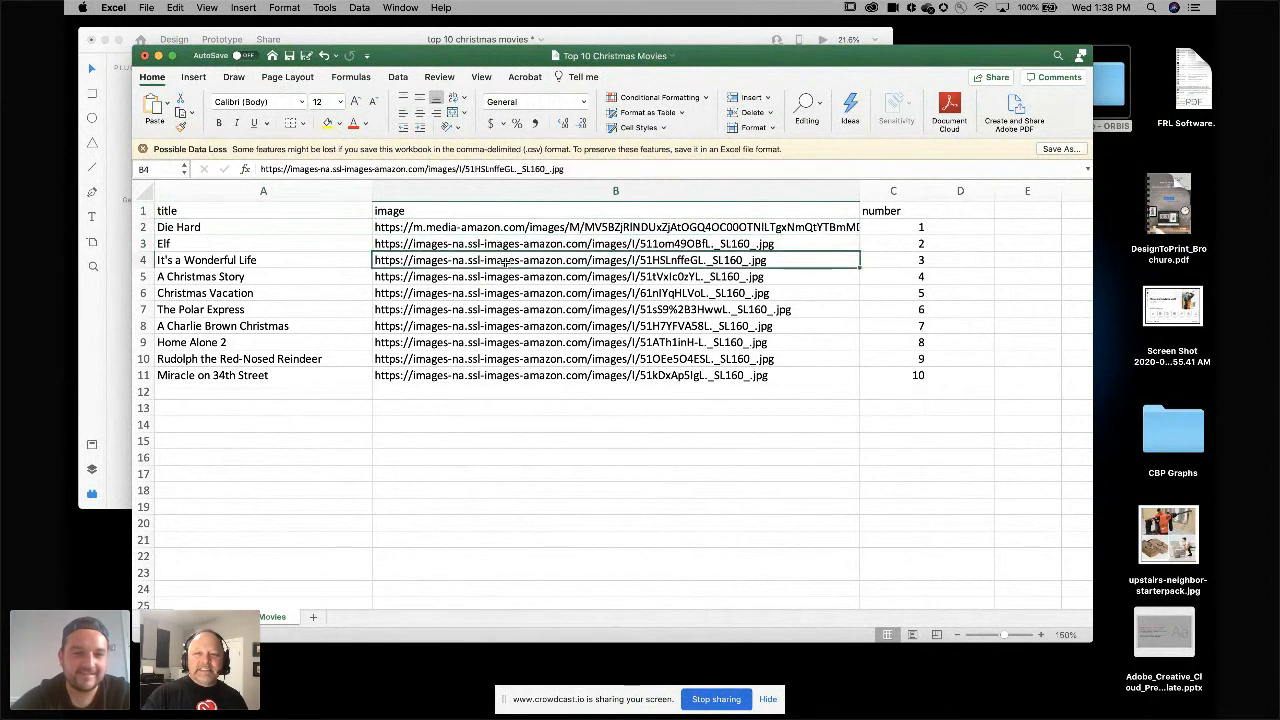
pyautogui.click(240, 247)
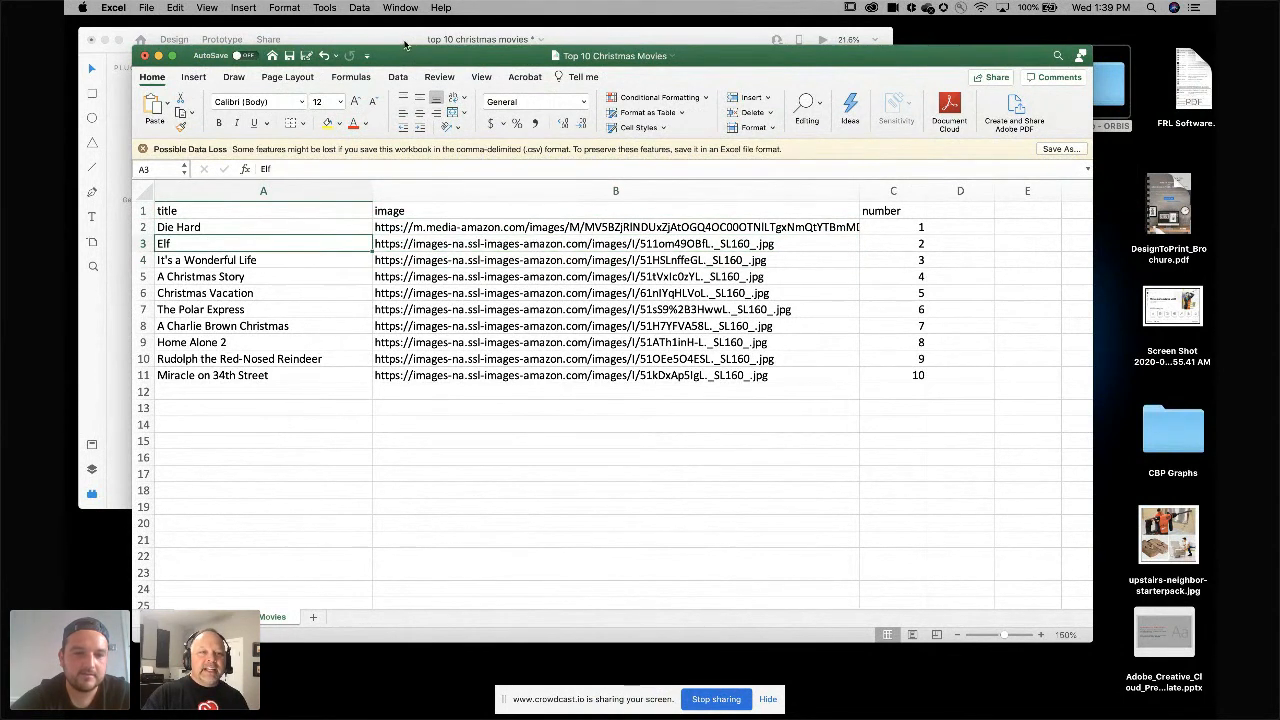
# In the top 10 christmas movies XD file, shrink the movie repeat grid to a single row and hide the plugins panel.
pyautogui.click(404, 42)
pyautogui.press('super+0')
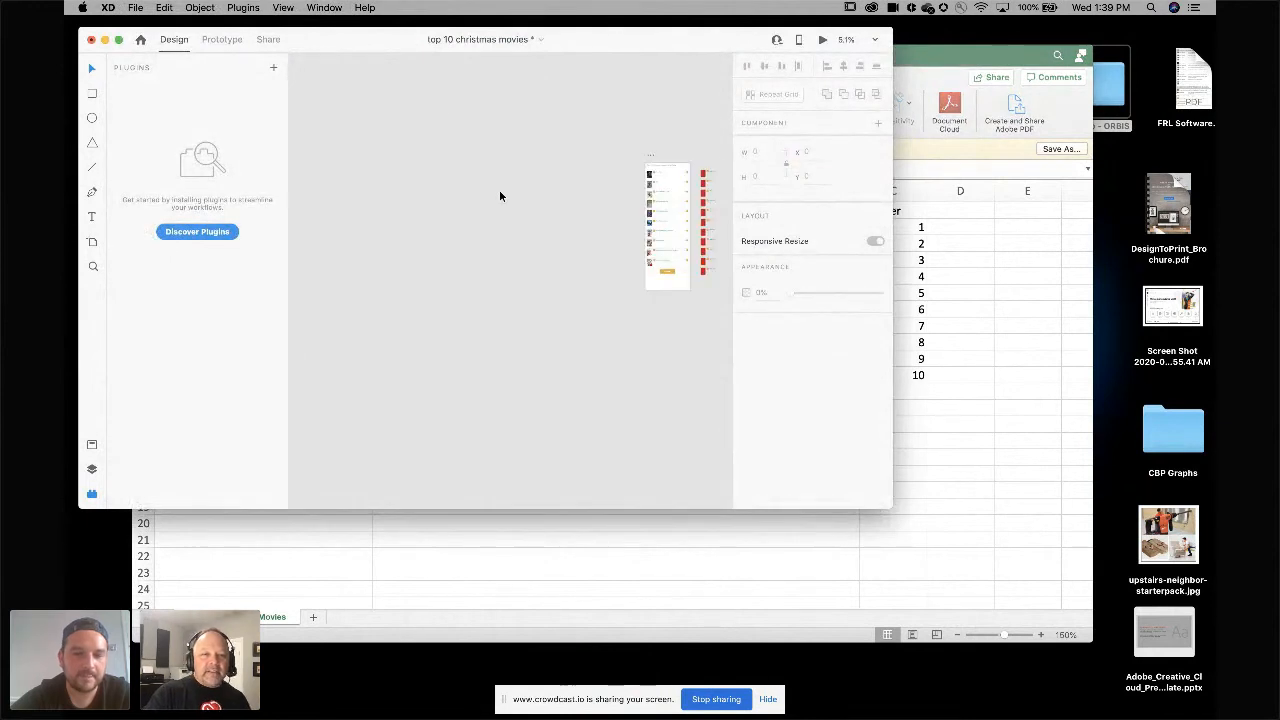
pyautogui.scroll(5, 501, 188)
pyautogui.hscroll(5, 501, 188)
pyautogui.scroll(5, 501, 188)
pyautogui.click(342, 191)
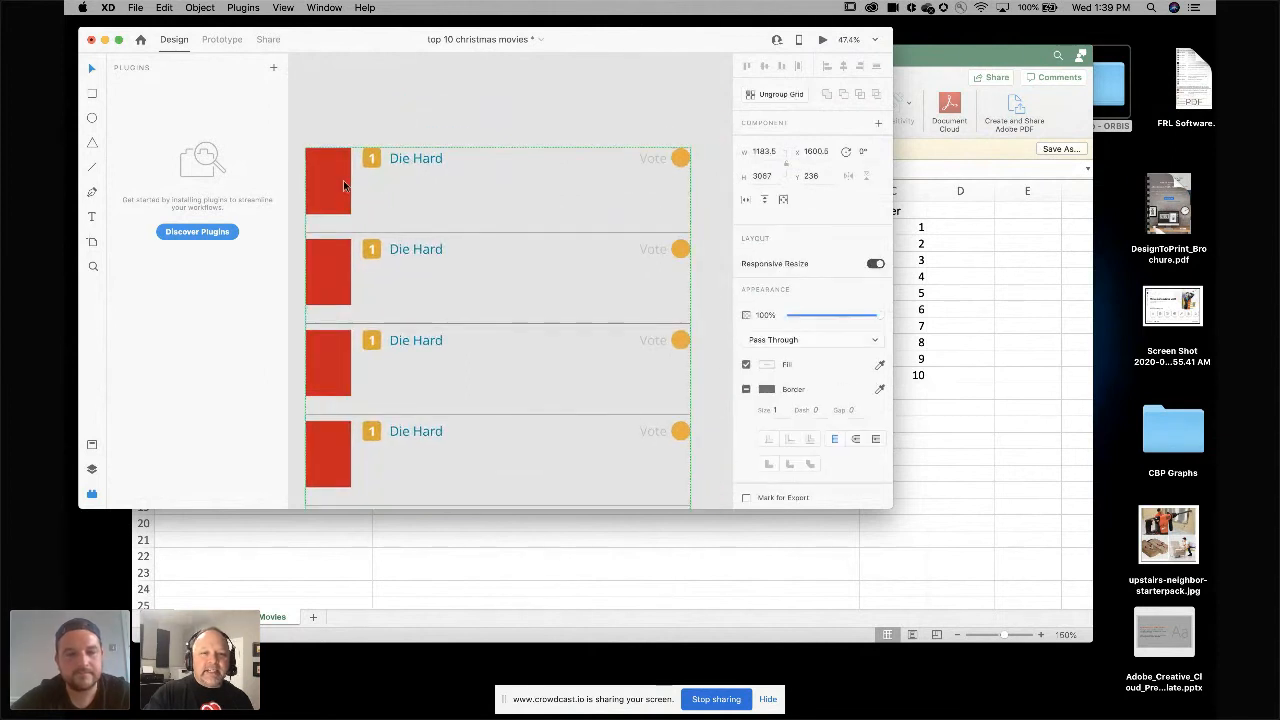
pyautogui.scroll(-4, 342, 190)
pyautogui.scroll(-5, 342, 190)
pyautogui.moveTo(404, 456); pyautogui.dragTo(402, 130)
pyautogui.press('super+3')
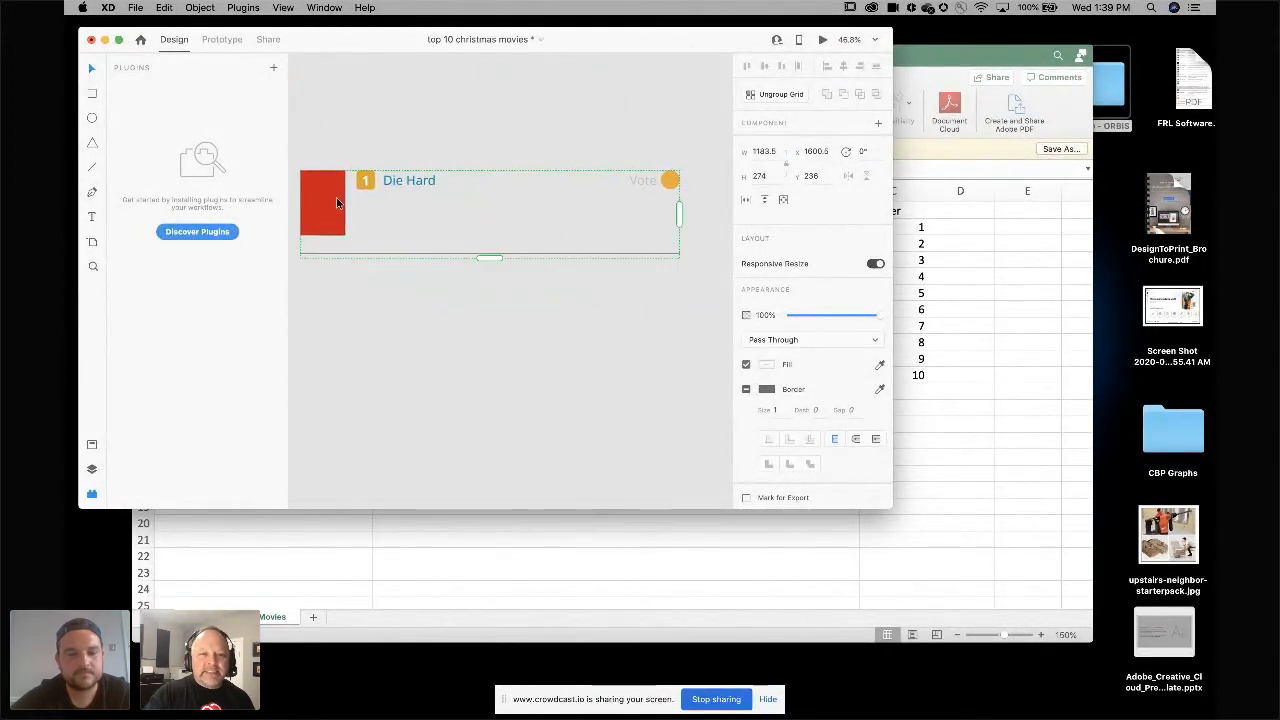
pyautogui.hscroll(-5, 613, 155)
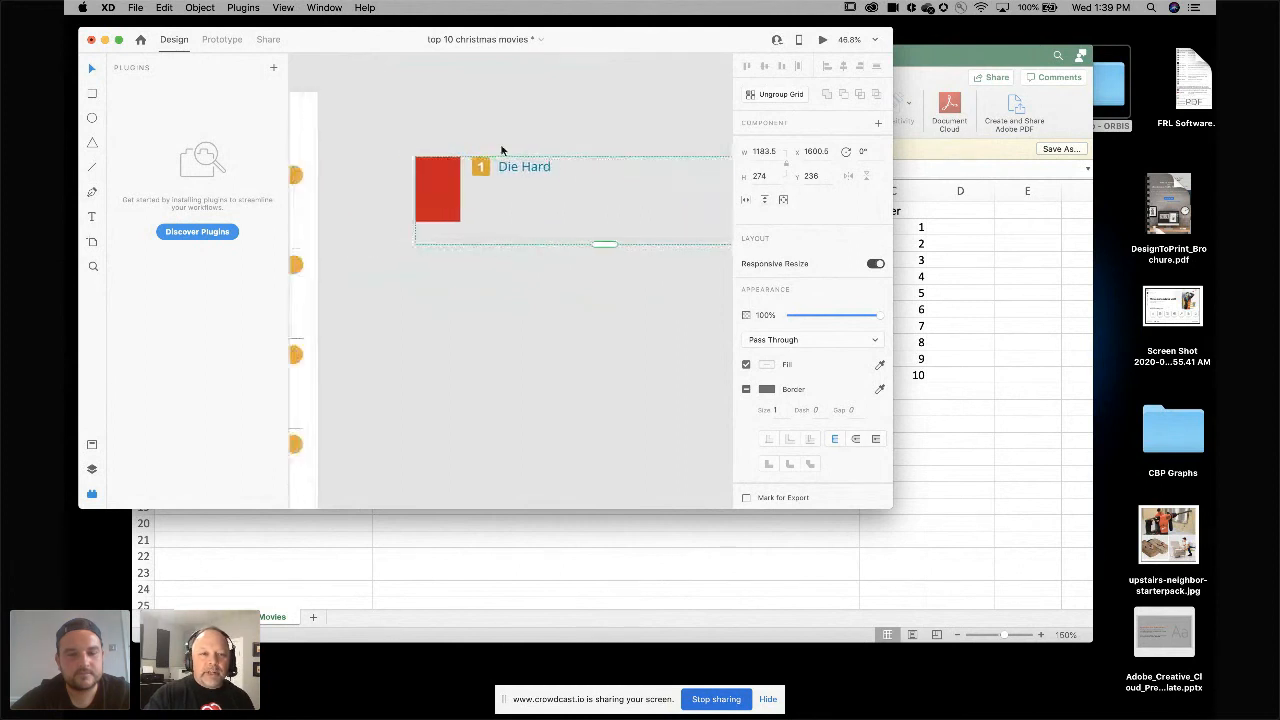
pyautogui.click(90, 496)
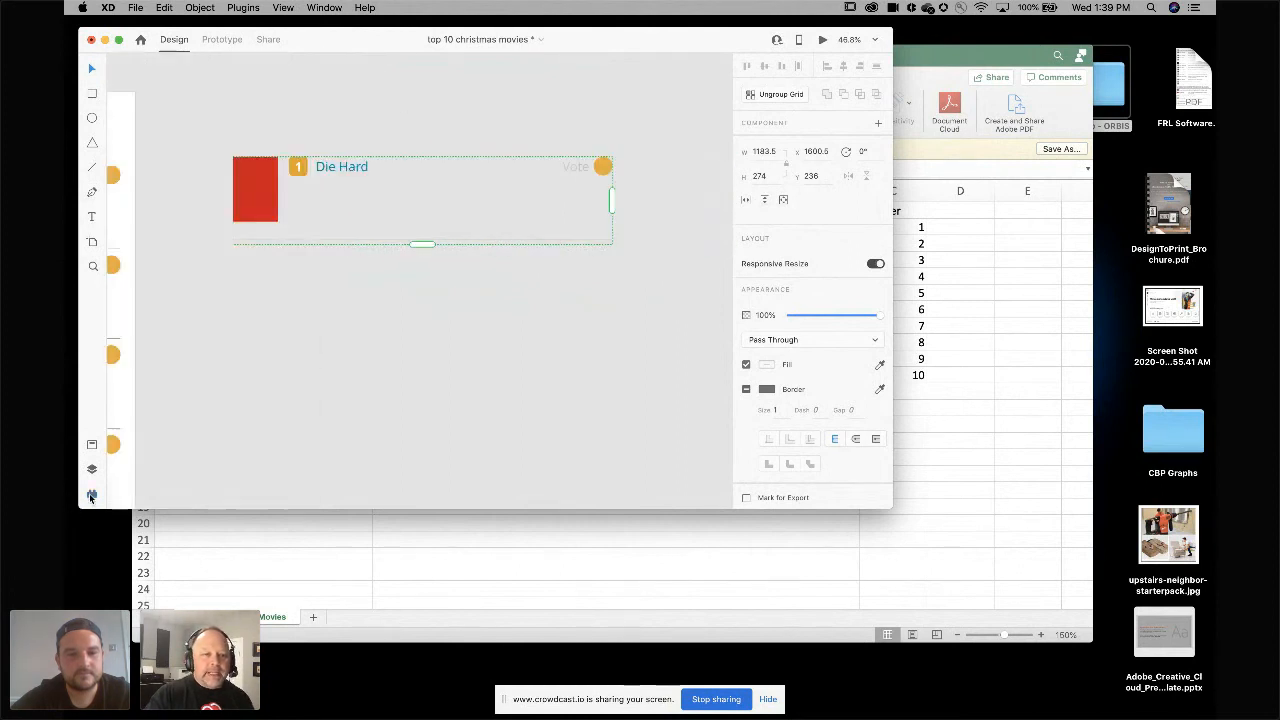
# Maximize the XD window and scroll through the Top 10 Christmas Movies artboard and the single-row grid beside it.
pyautogui.click(120, 41)
pyautogui.hscroll(-10, 270, 172)
pyautogui.scroll(6, 270, 172)
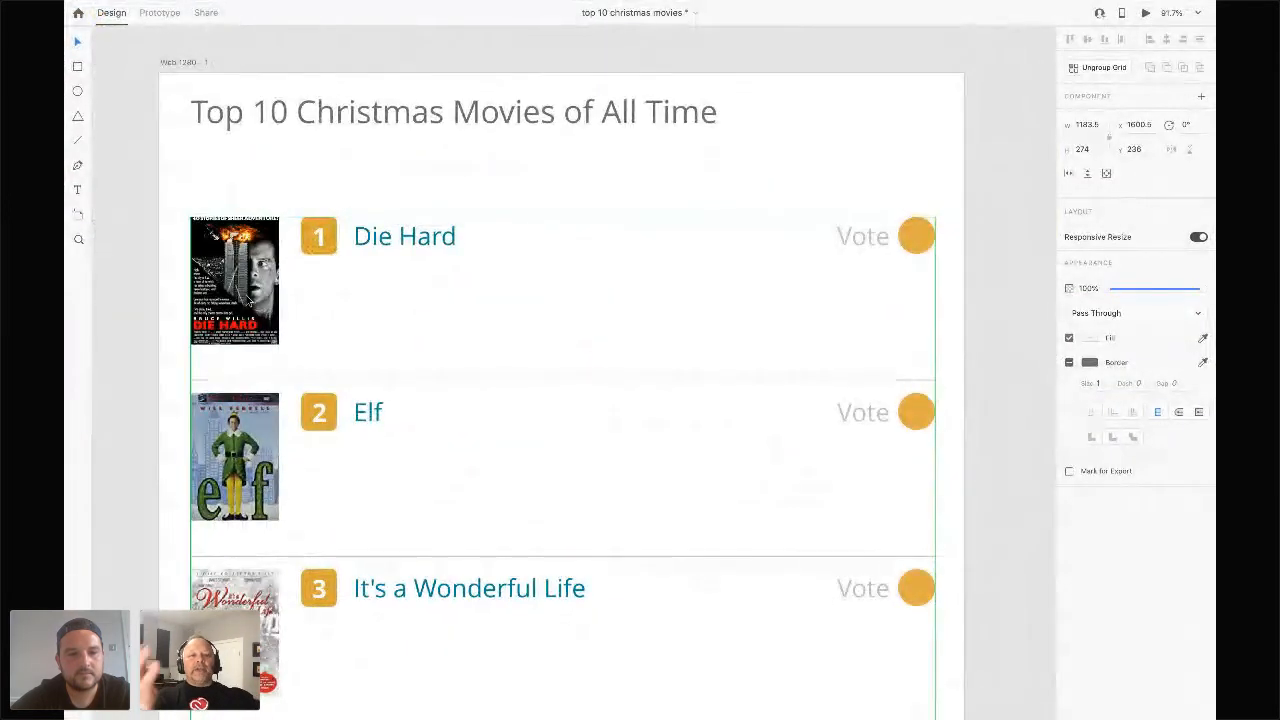
pyautogui.scroll(-3, 279, 490)
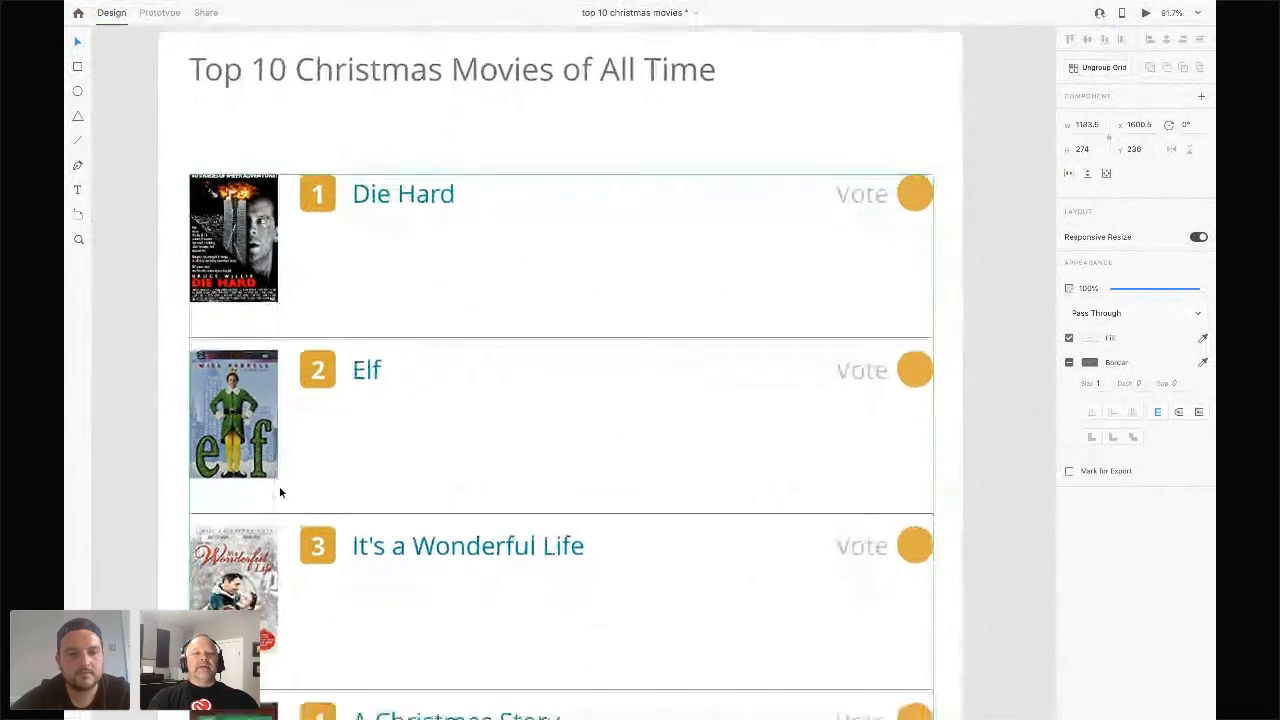
pyautogui.scroll(-5, 280, 492)
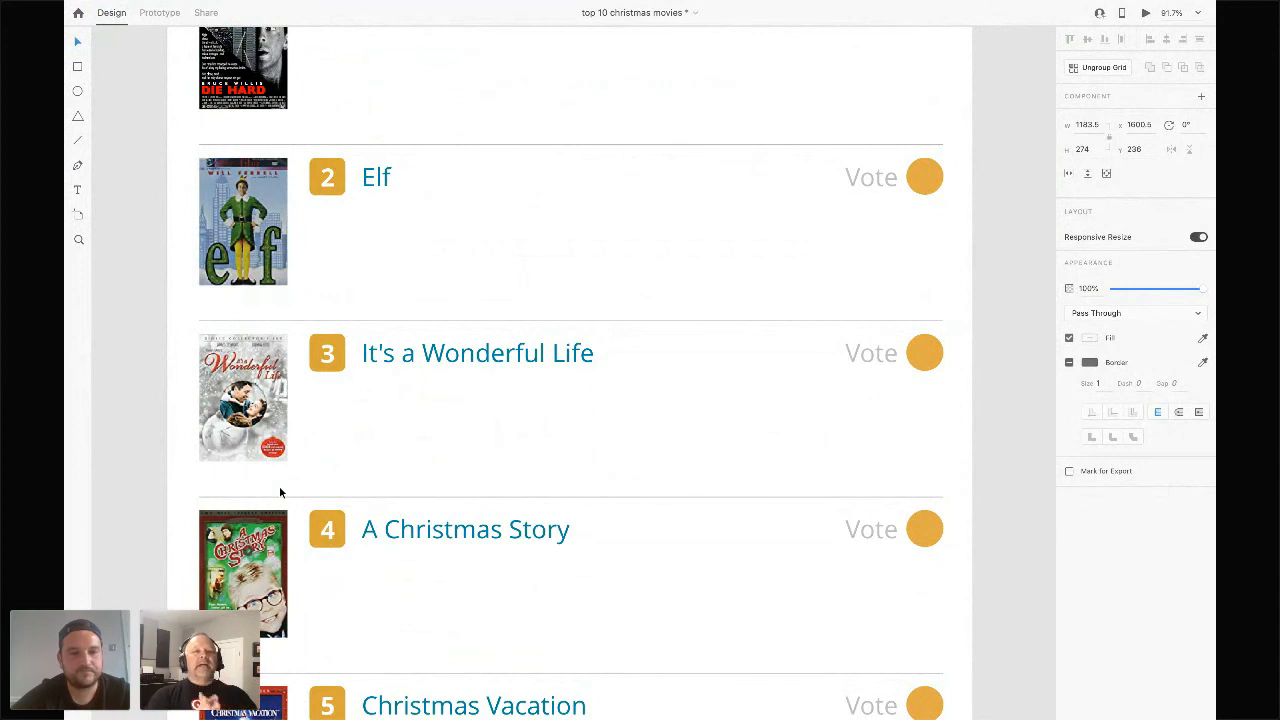
pyautogui.scroll(-15, 280, 492)
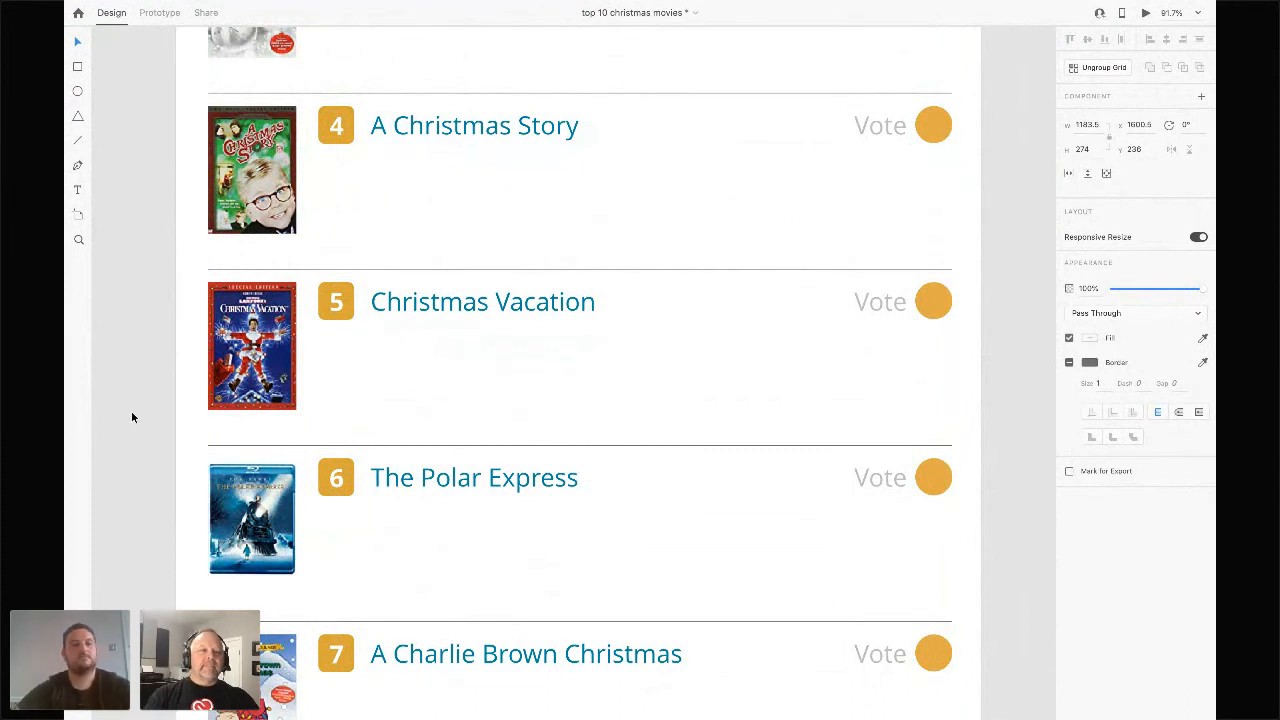
pyautogui.scroll(-5, 131, 410)
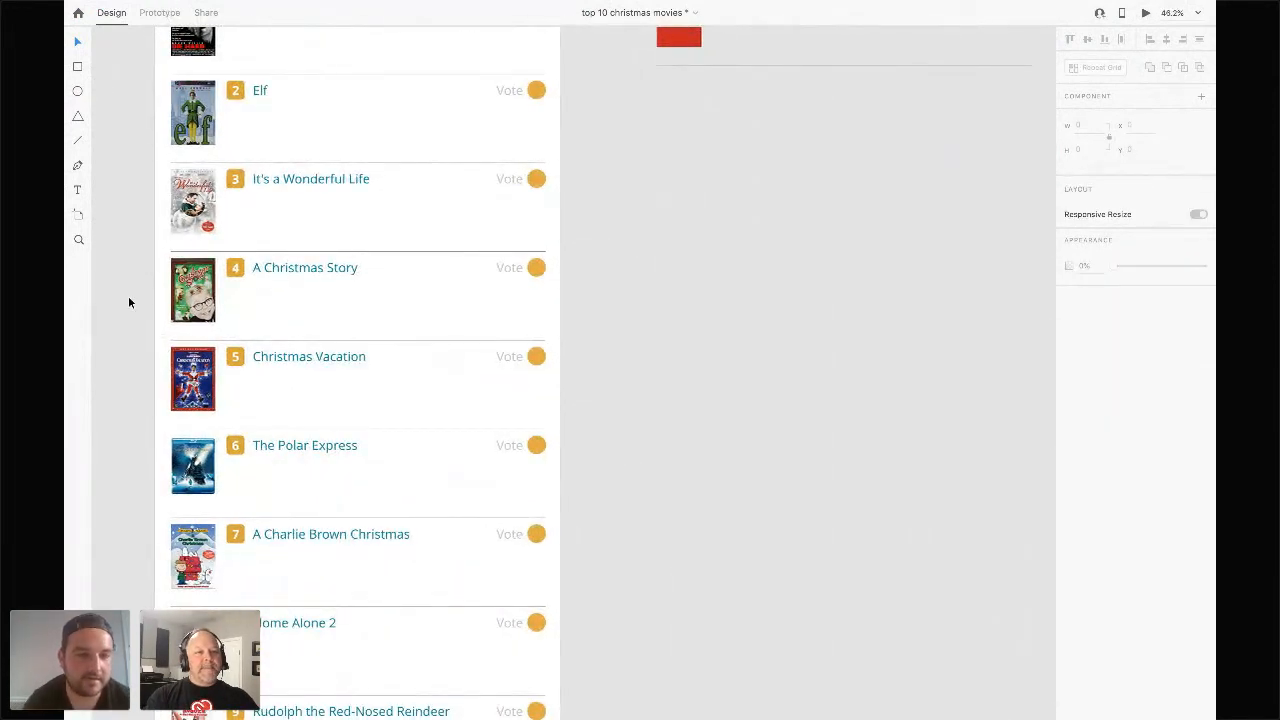
pyautogui.hscroll(-4, 129, 303)
pyautogui.scroll(3, 136, 299)
pyautogui.scroll(1, 137, 298)
pyautogui.hscroll(3, 137, 298)
pyautogui.scroll(-4, 137, 298)
pyautogui.scroll(2, 137, 298)
pyautogui.hscroll(-2, 137, 298)
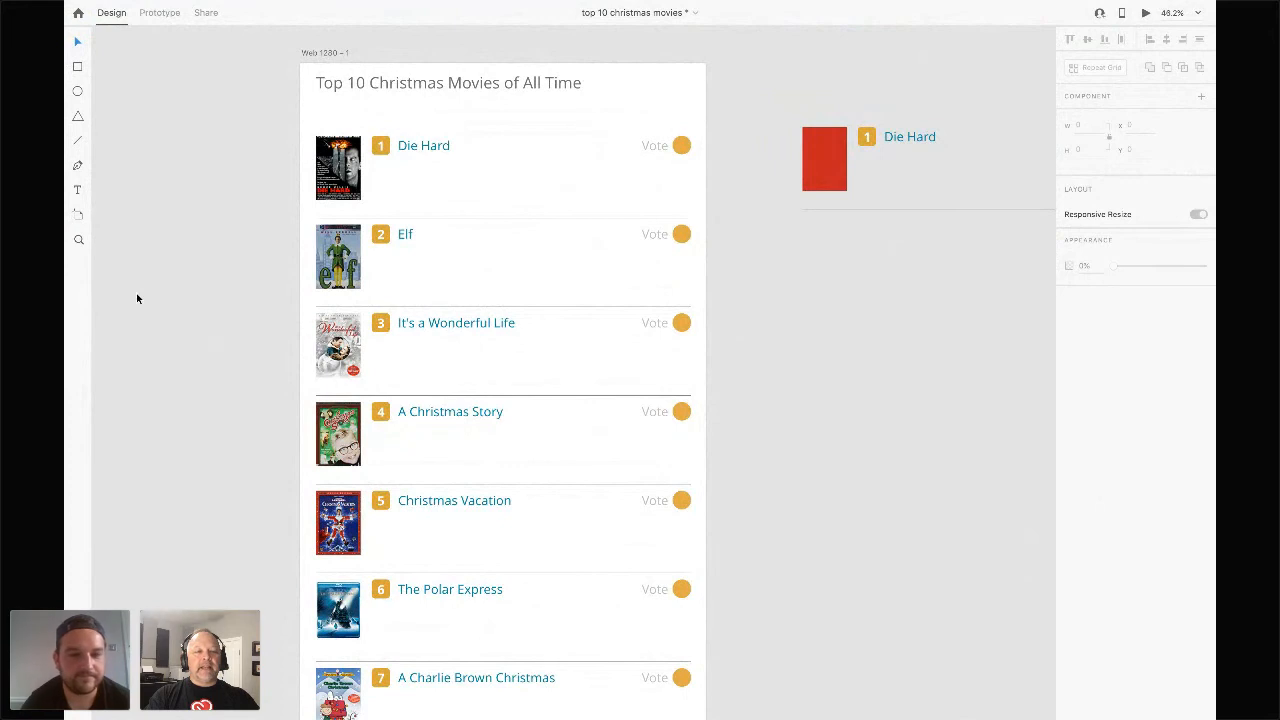
pyautogui.scroll(-2, 137, 298)
pyautogui.hscroll(-2, 137, 298)
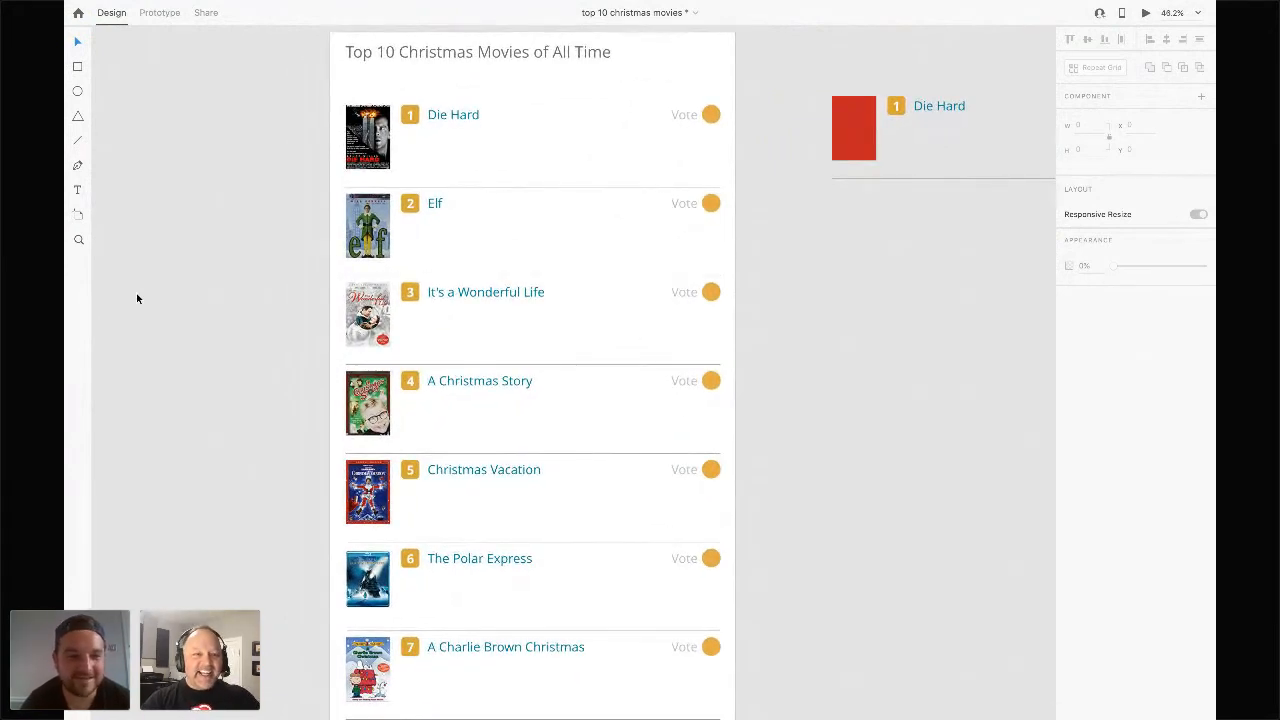
# Switch to the XD Demo - Adobe Home Page document and survey its Home page and iPad Pro artboards.
pyautogui.moveTo(137, 4)
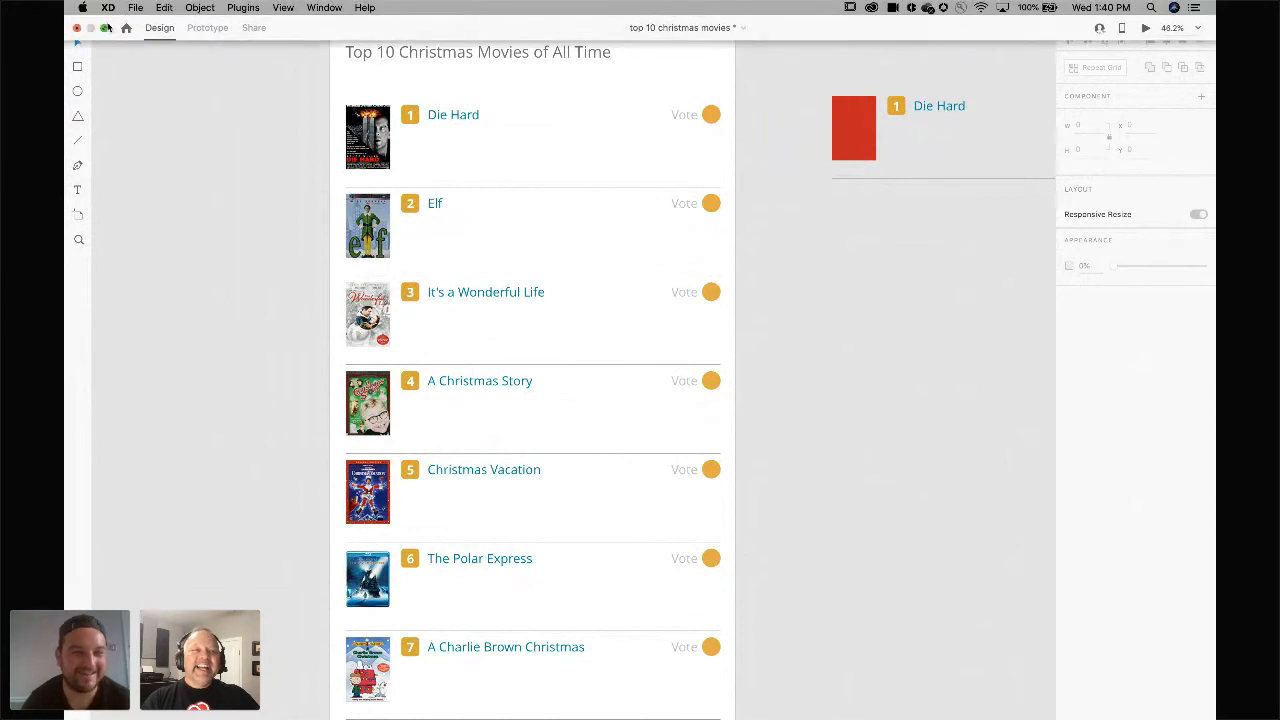
pyautogui.click(106, 28)
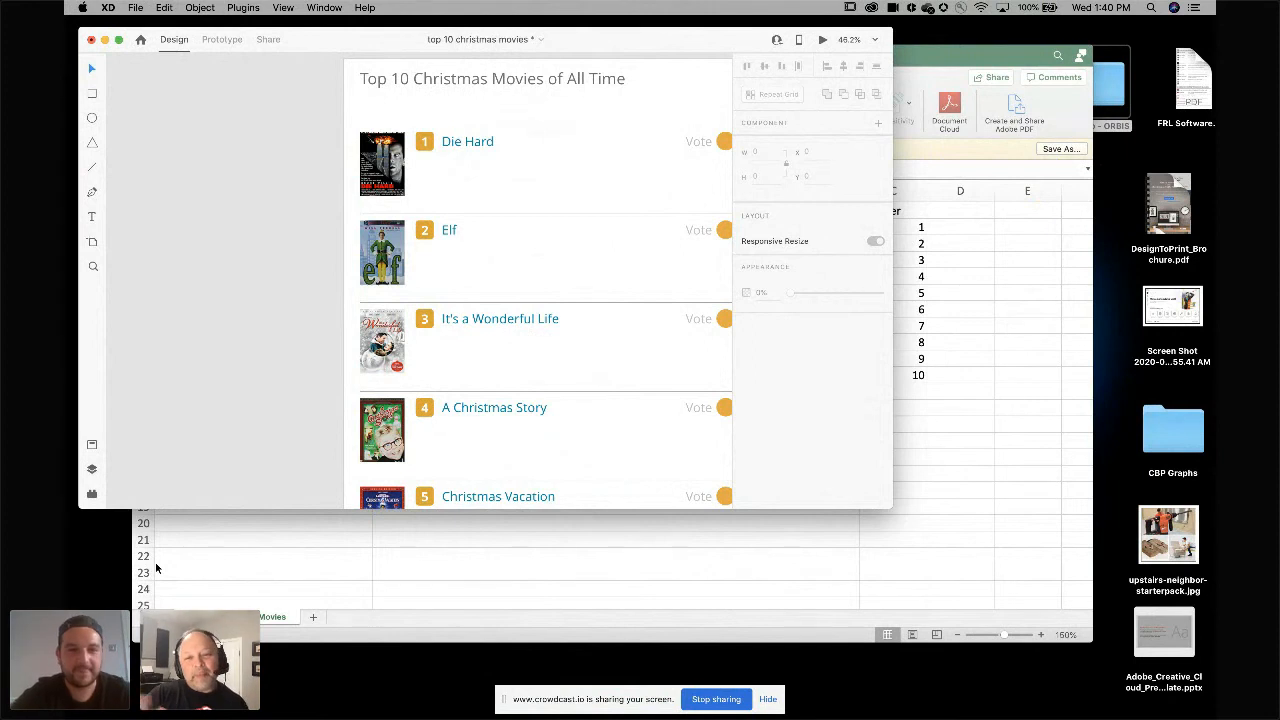
pyautogui.hotkey('ctrl', 'Left')
pyautogui.click(463, 425)
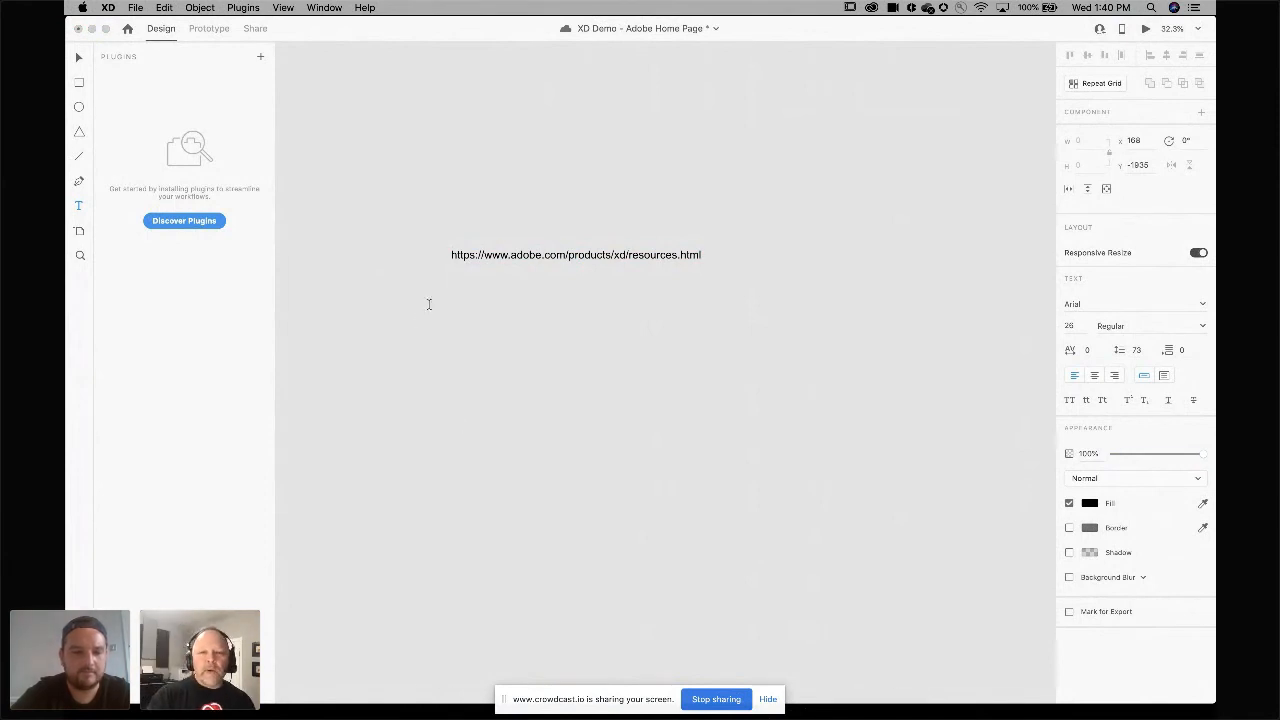
pyautogui.scroll(-3, 428, 304)
pyautogui.scroll(-5, 428, 304)
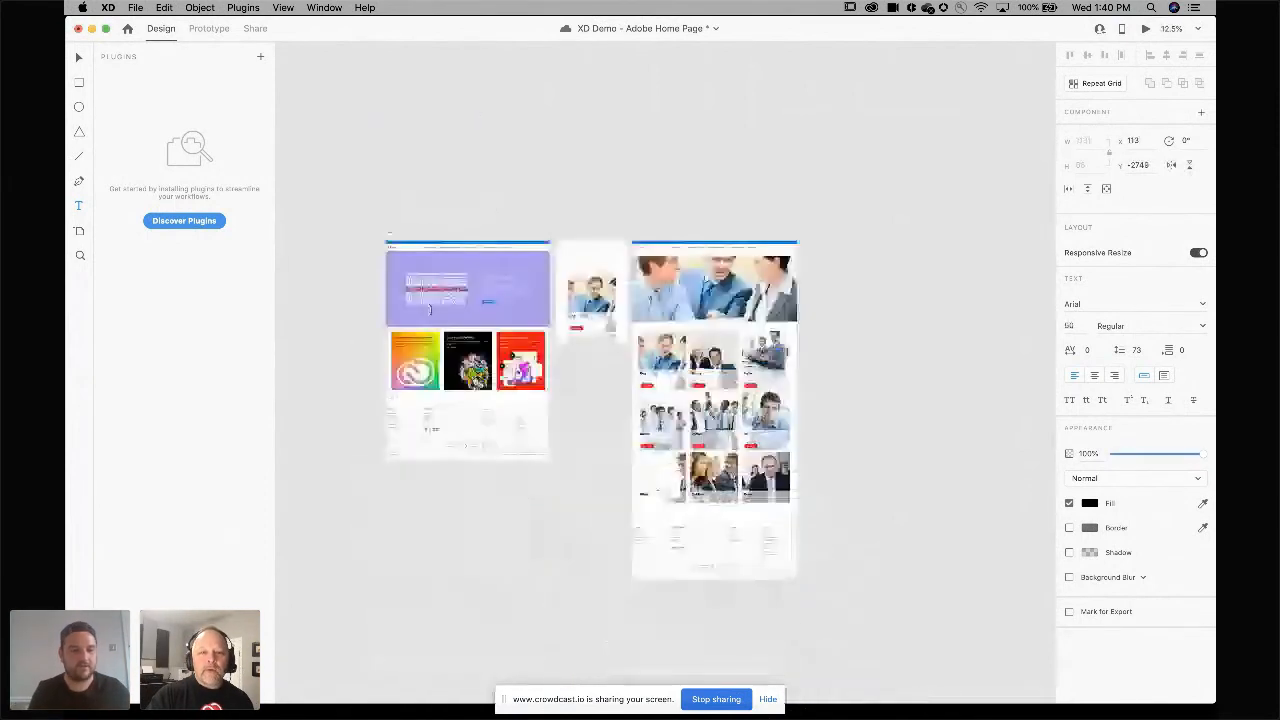
pyautogui.scroll(3, 428, 304)
pyautogui.hscroll(1, 428, 304)
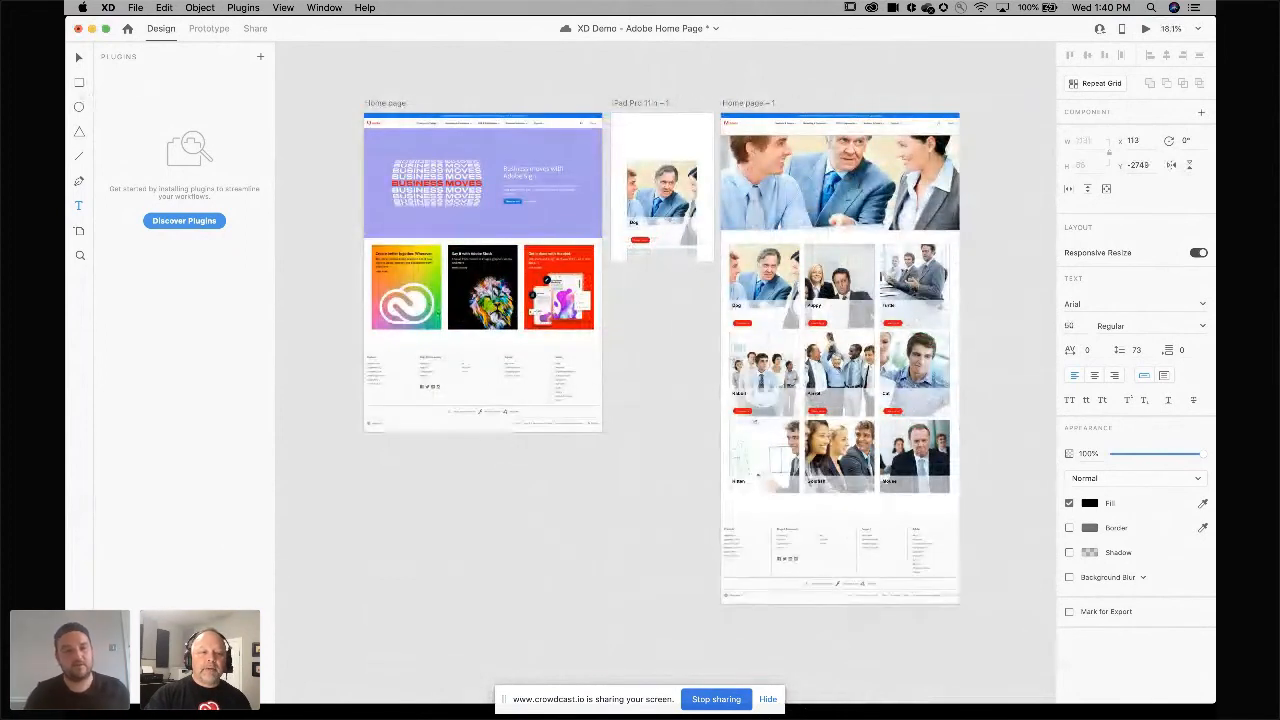
pyautogui.hscroll(3, 428, 304)
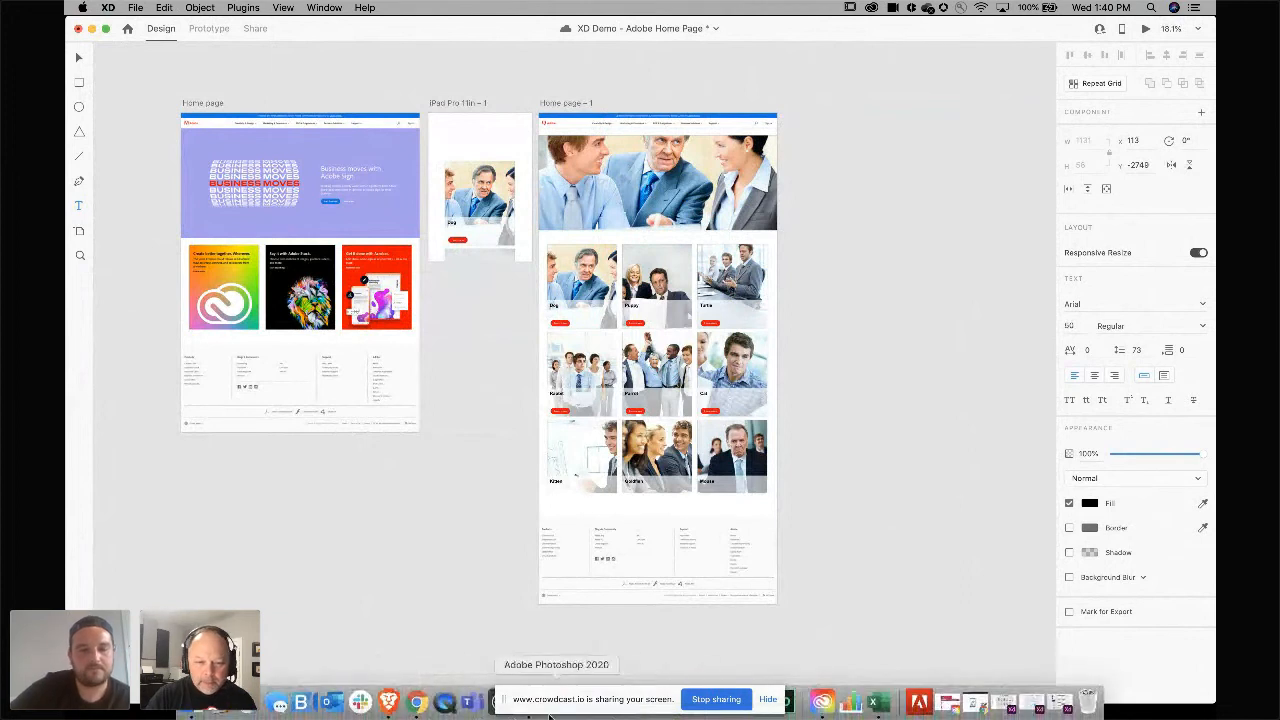
# Switch to the browser and scroll through the plugins listed on the Adobe XD resources page.
pyautogui.click(418, 703)
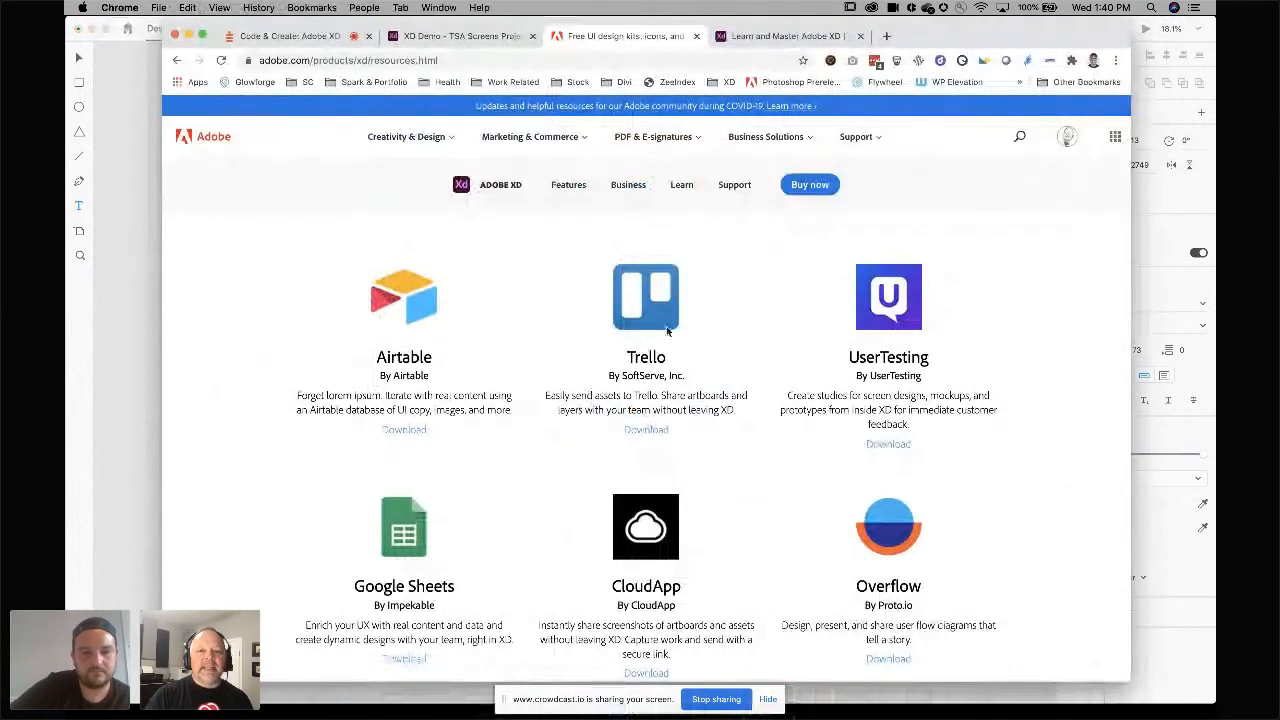
pyautogui.scroll(-5, 714, 309)
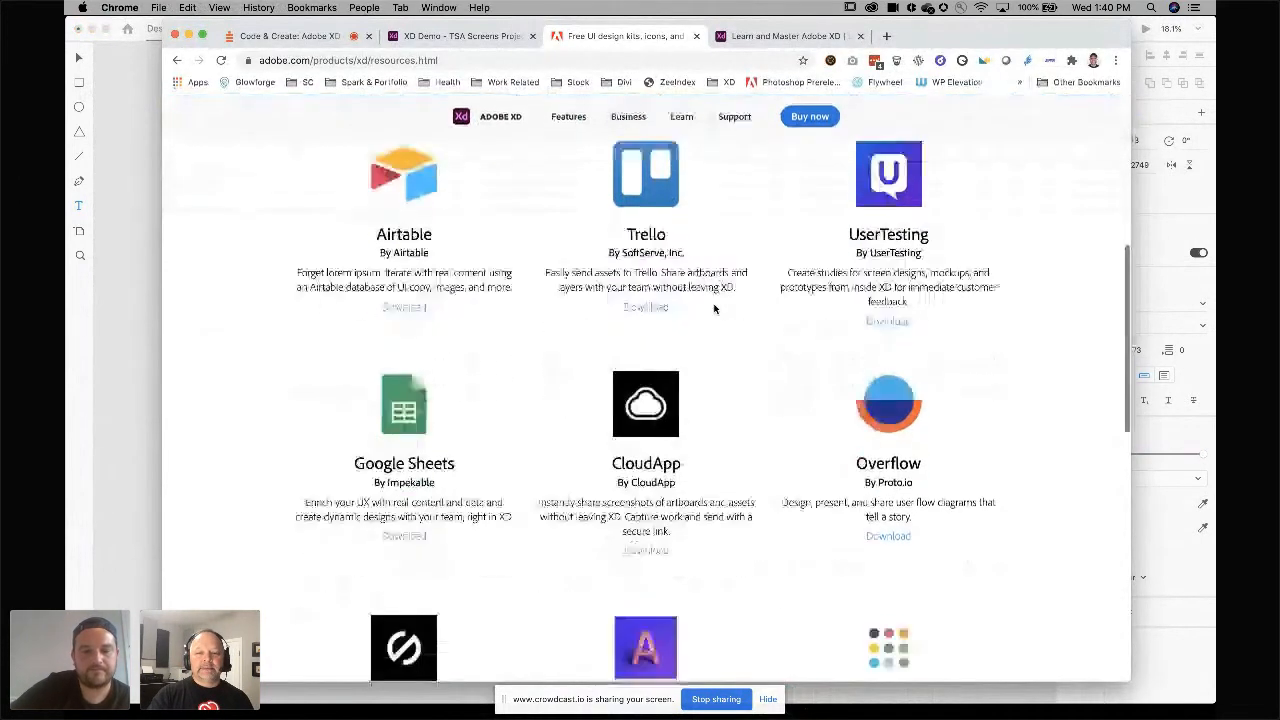
pyautogui.scroll(-5, 714, 309)
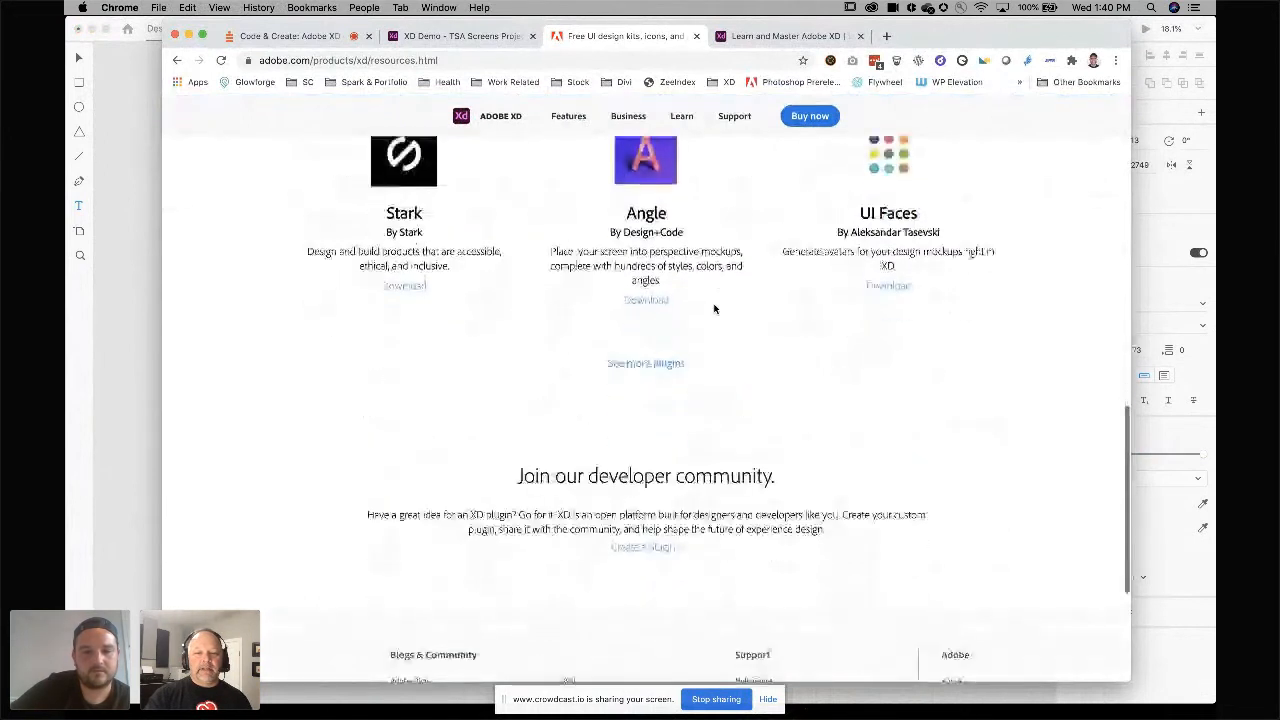
pyautogui.scroll(3, 714, 309)
pyautogui.scroll(3, 714, 309)
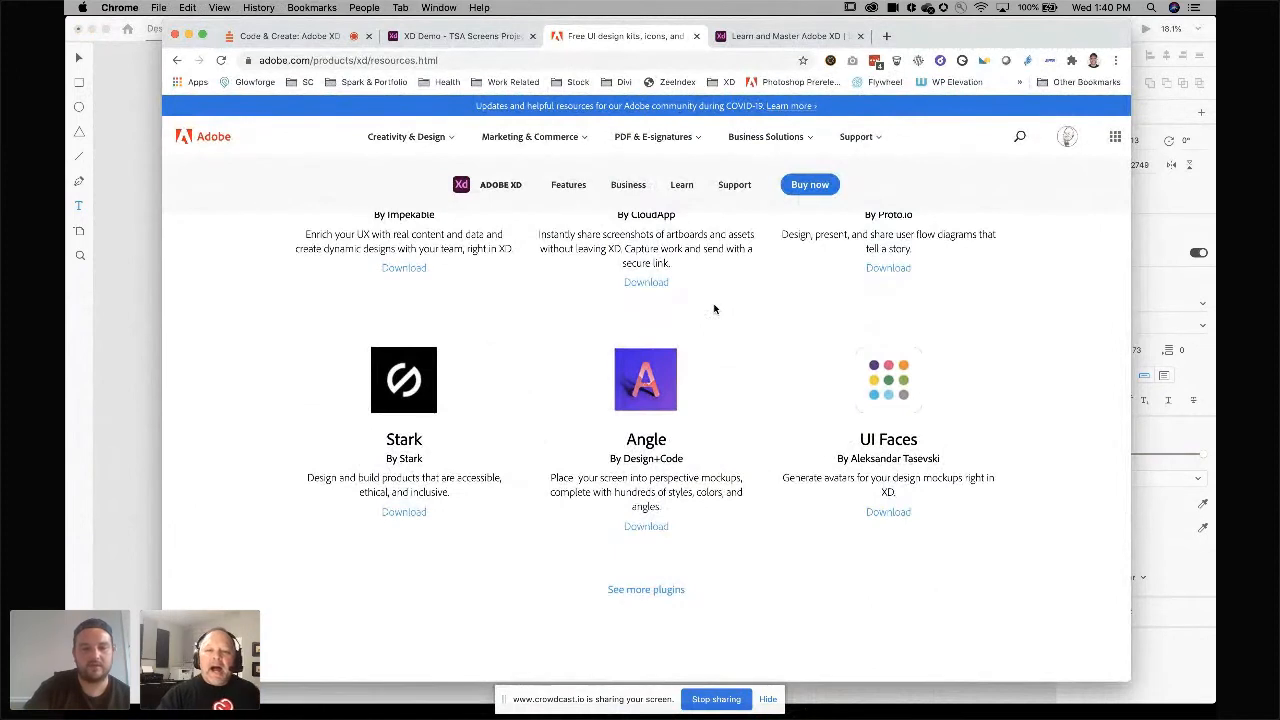
pyautogui.scroll(5, 714, 309)
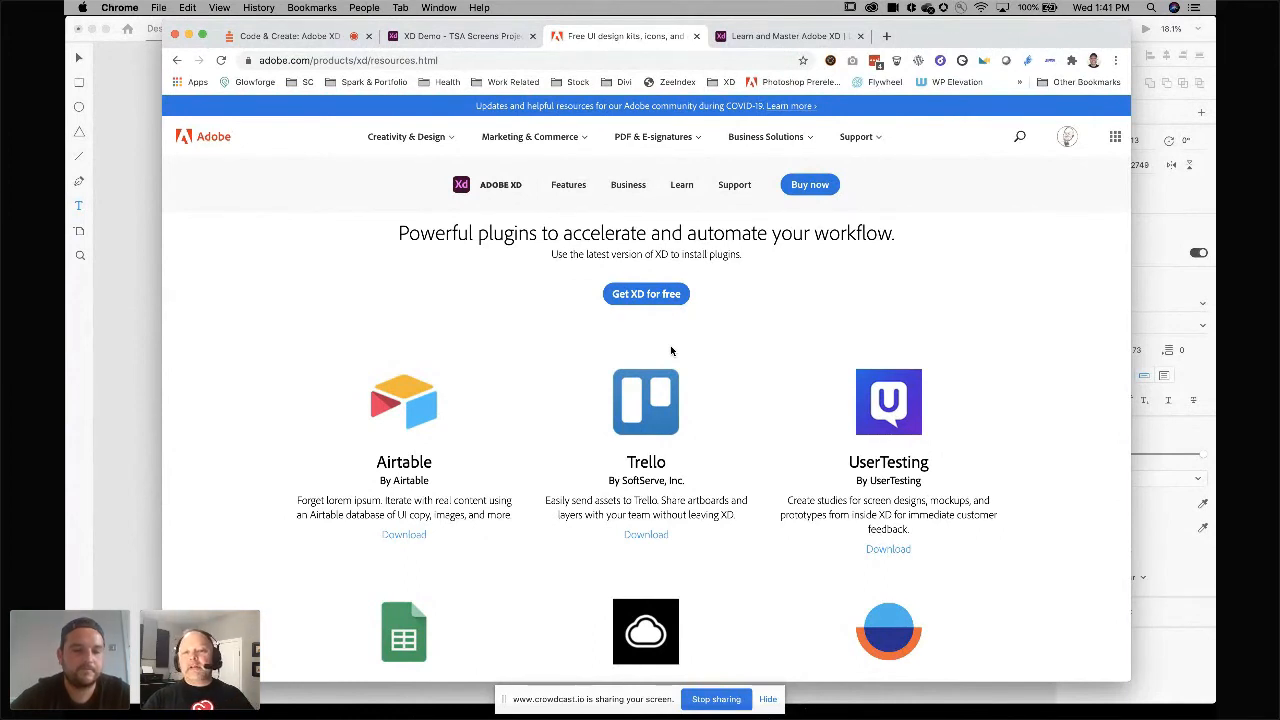
pyautogui.scroll(-5, 671, 350)
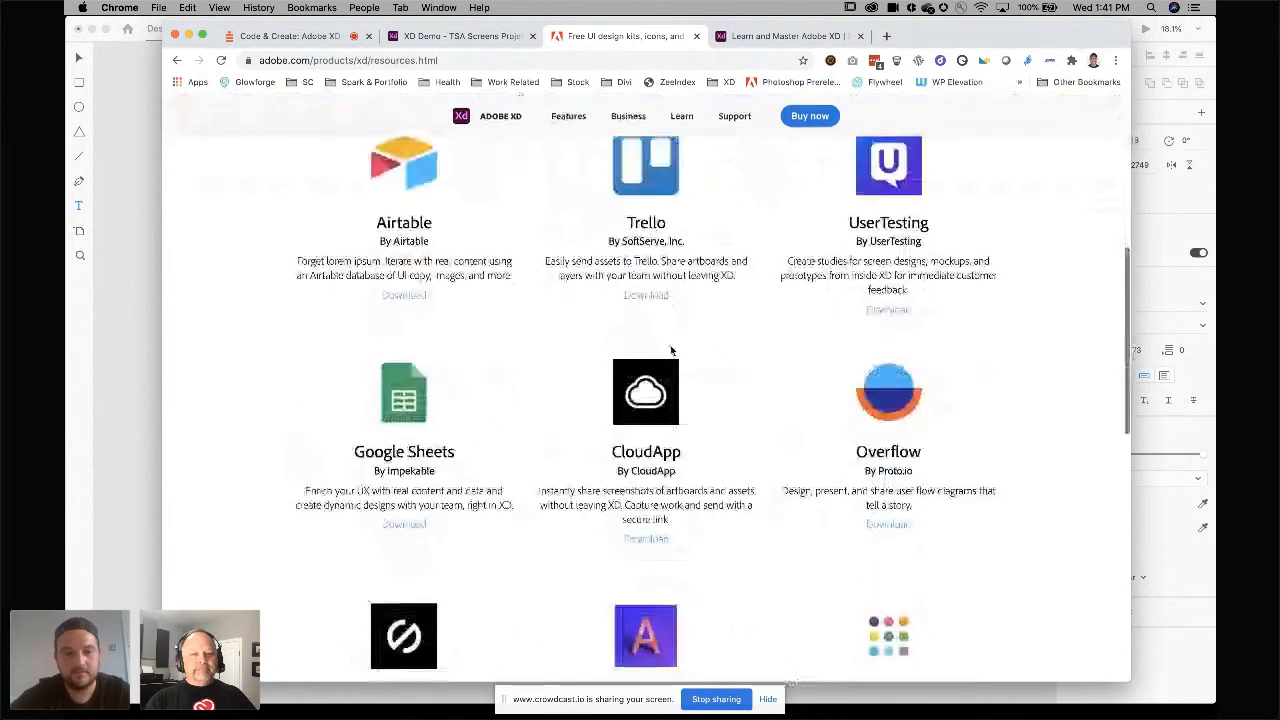
pyautogui.scroll(-2, 671, 350)
pyautogui.scroll(-3, 671, 350)
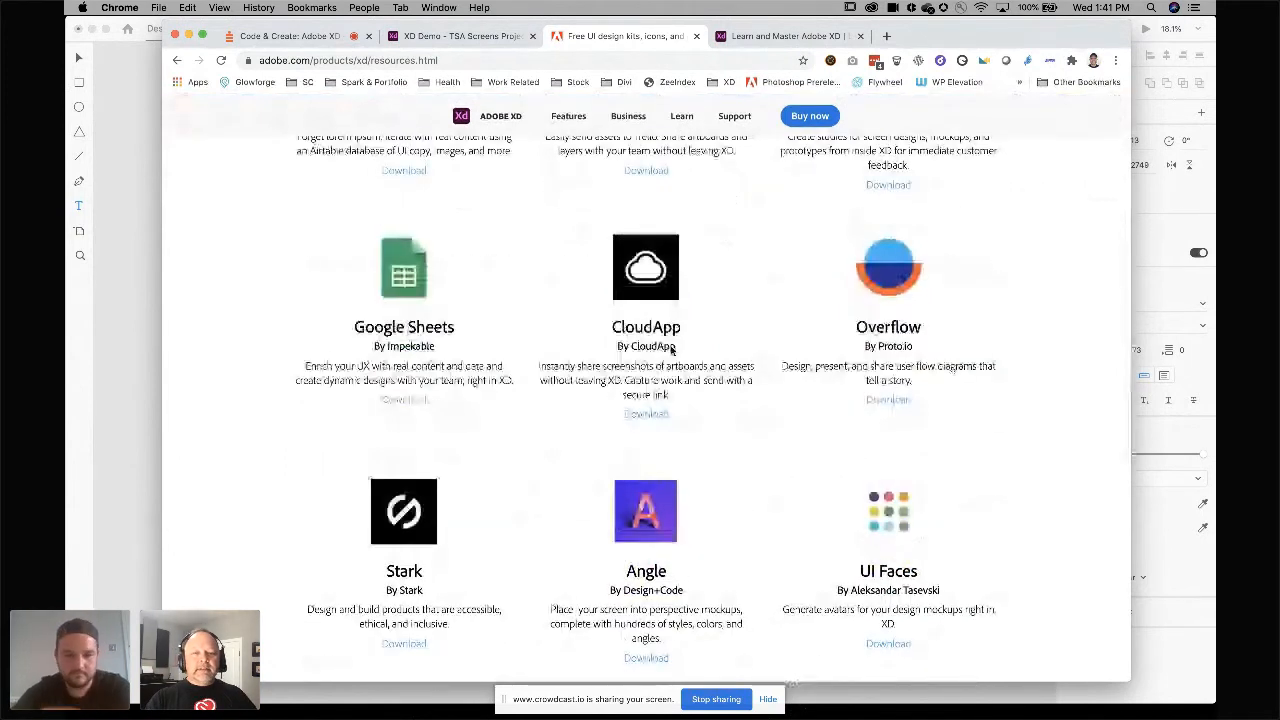
pyautogui.scroll(6, 671, 350)
pyautogui.scroll(5, 670, 345)
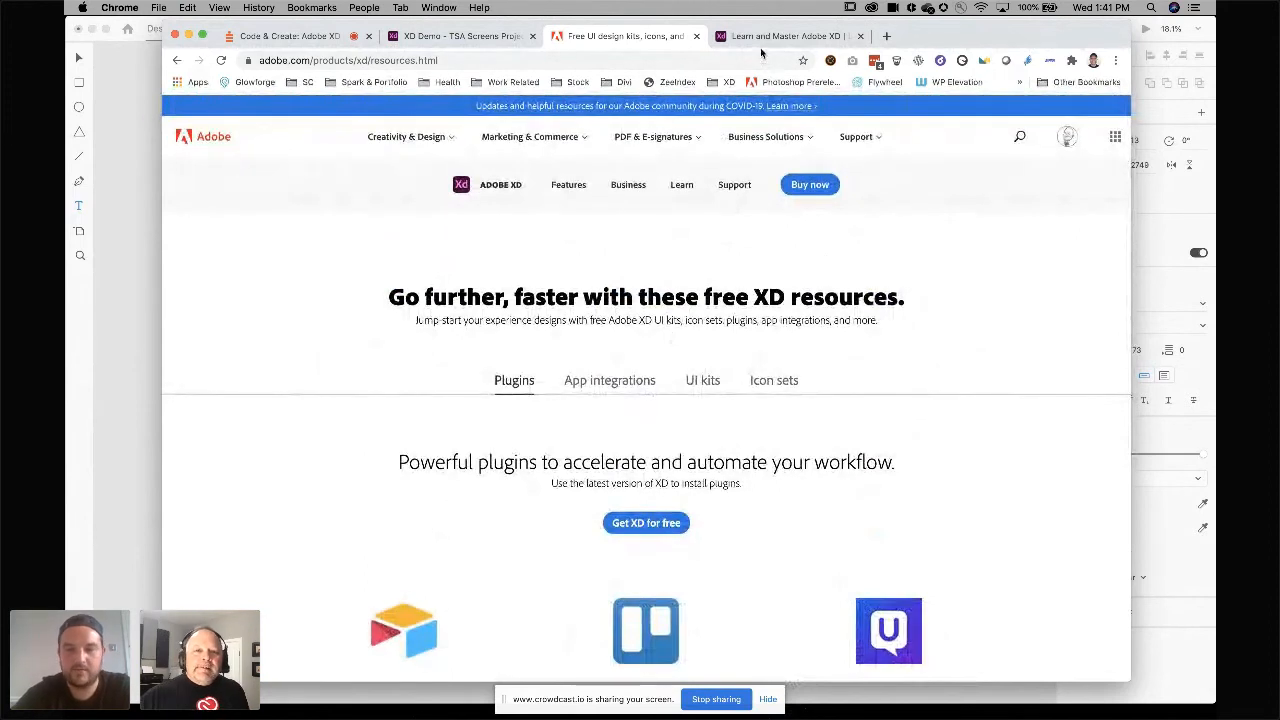
# Open the Code & Create: Adobe XD webinar tab and scroll through its Polls results.
pyautogui.click(322, 37)
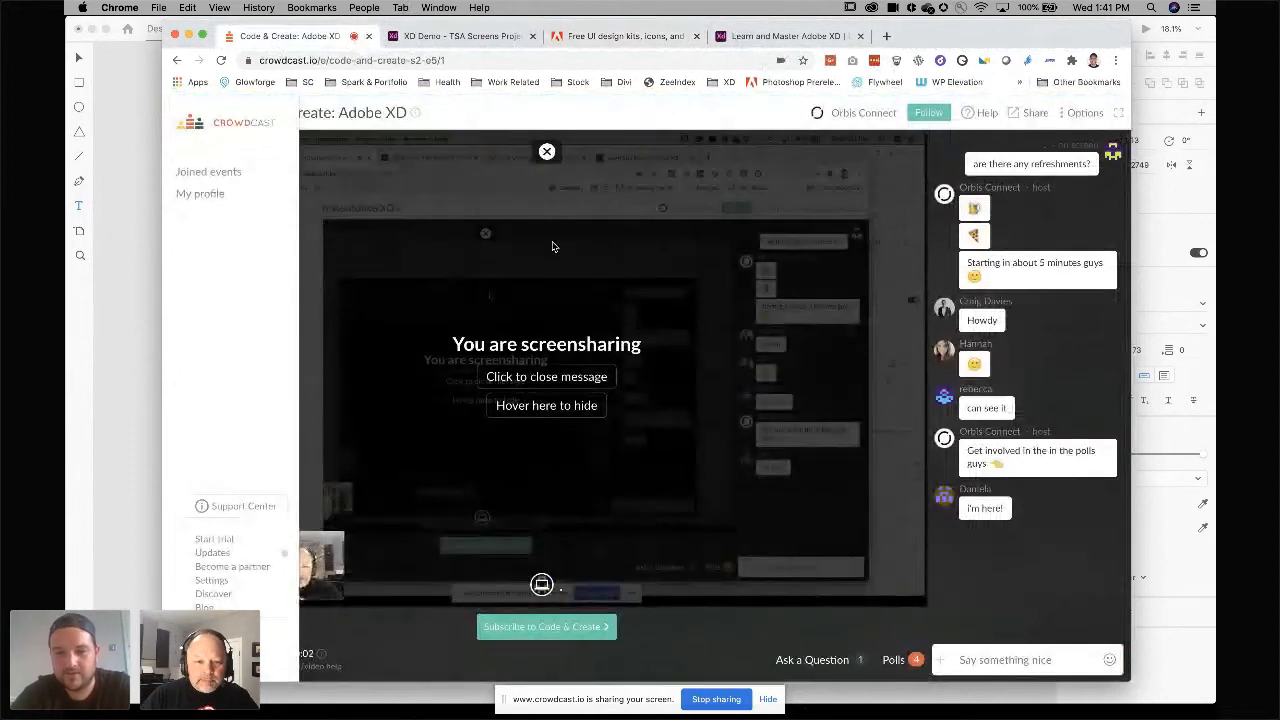
pyautogui.click(895, 660)
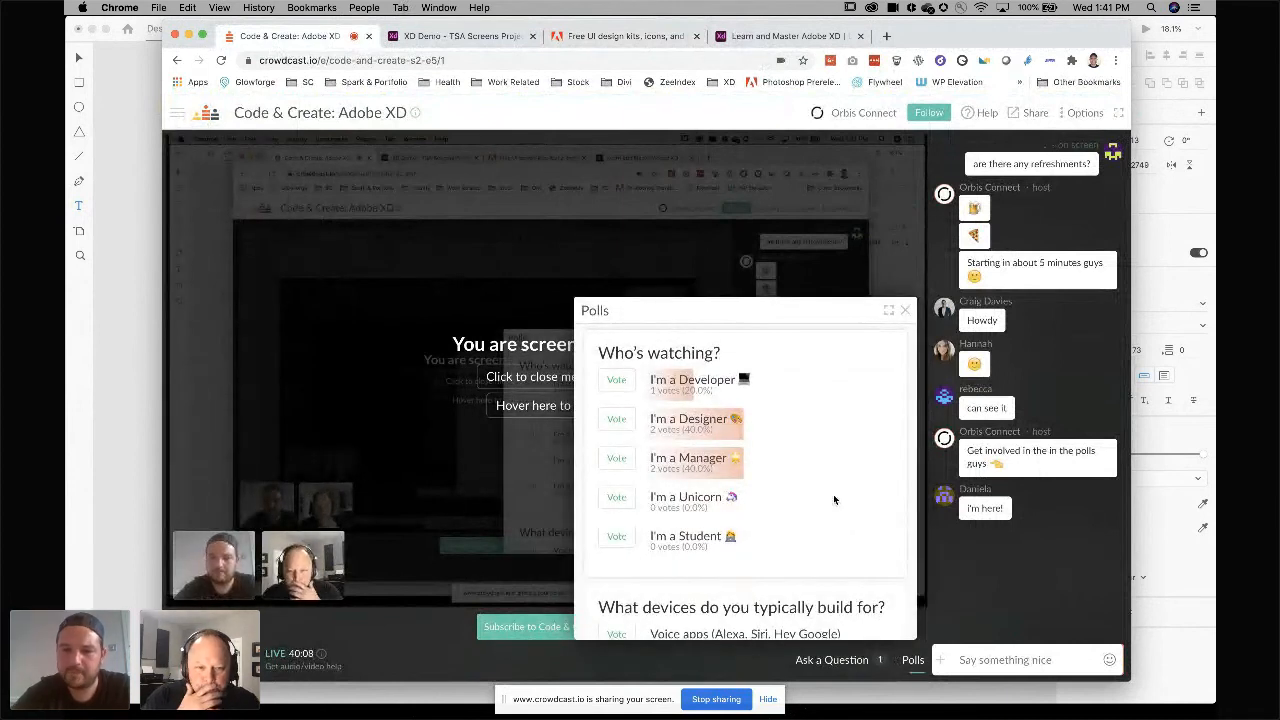
pyautogui.scroll(-5, 834, 499)
pyautogui.scroll(-6, 834, 499)
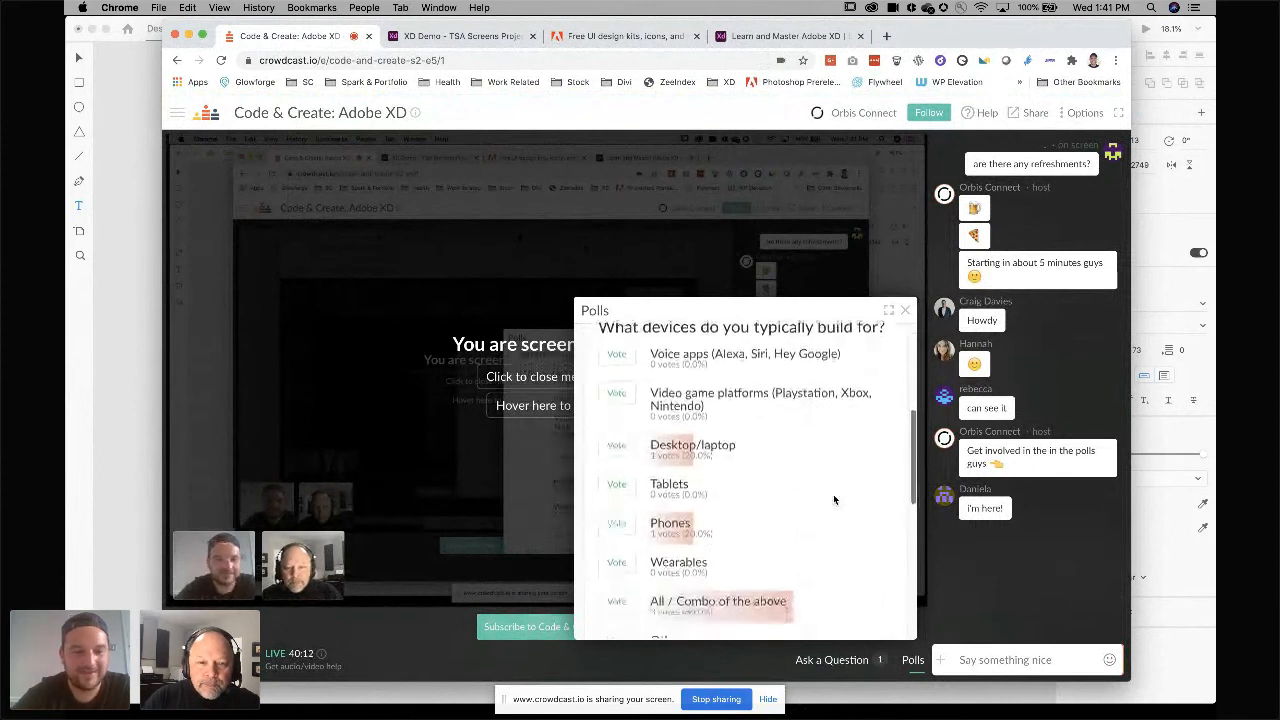
pyautogui.scroll(-1, 834, 499)
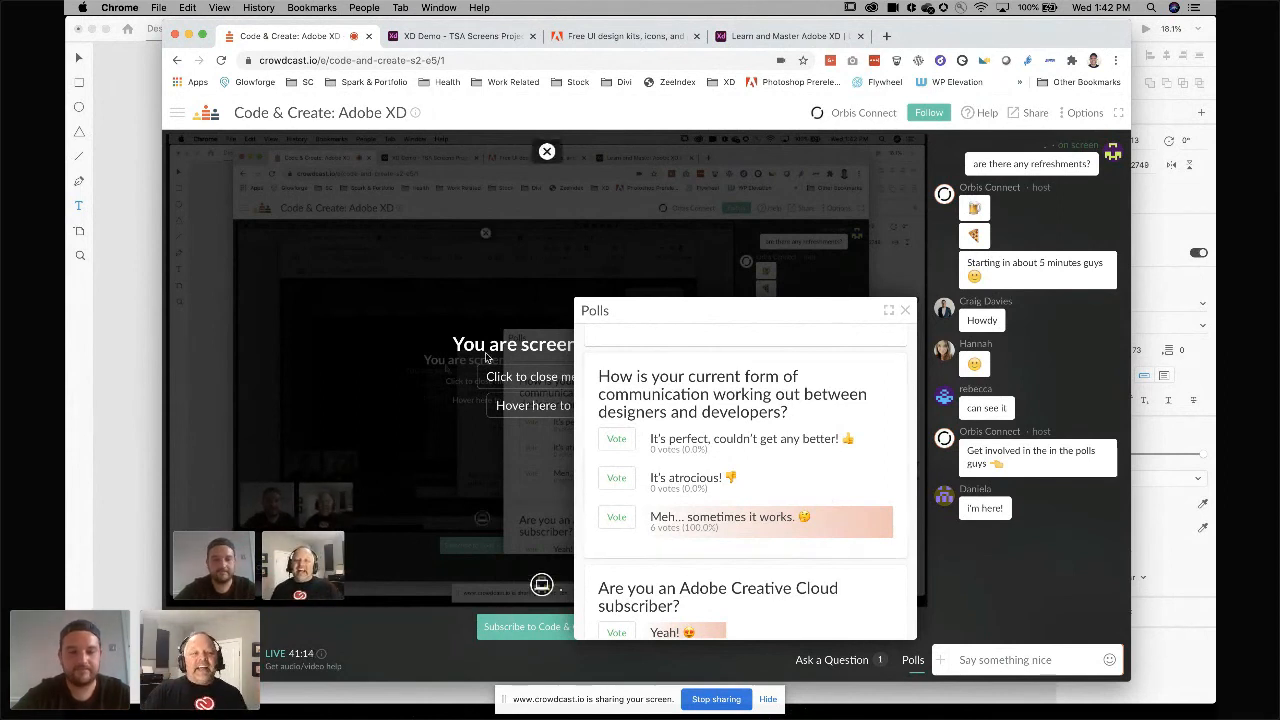
# Return to XD and zoom into the Home page and iPad Pro artboards.
pyautogui.click(134, 321)
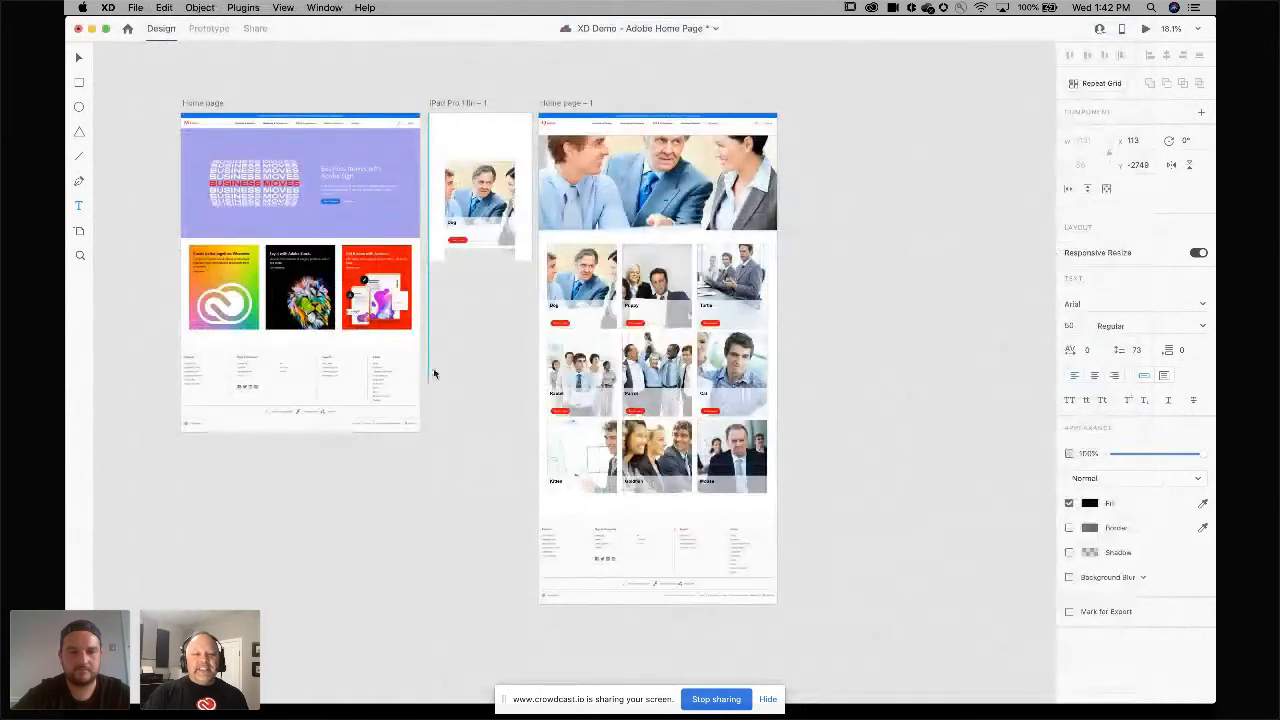
pyautogui.scroll(5, 465, 297)
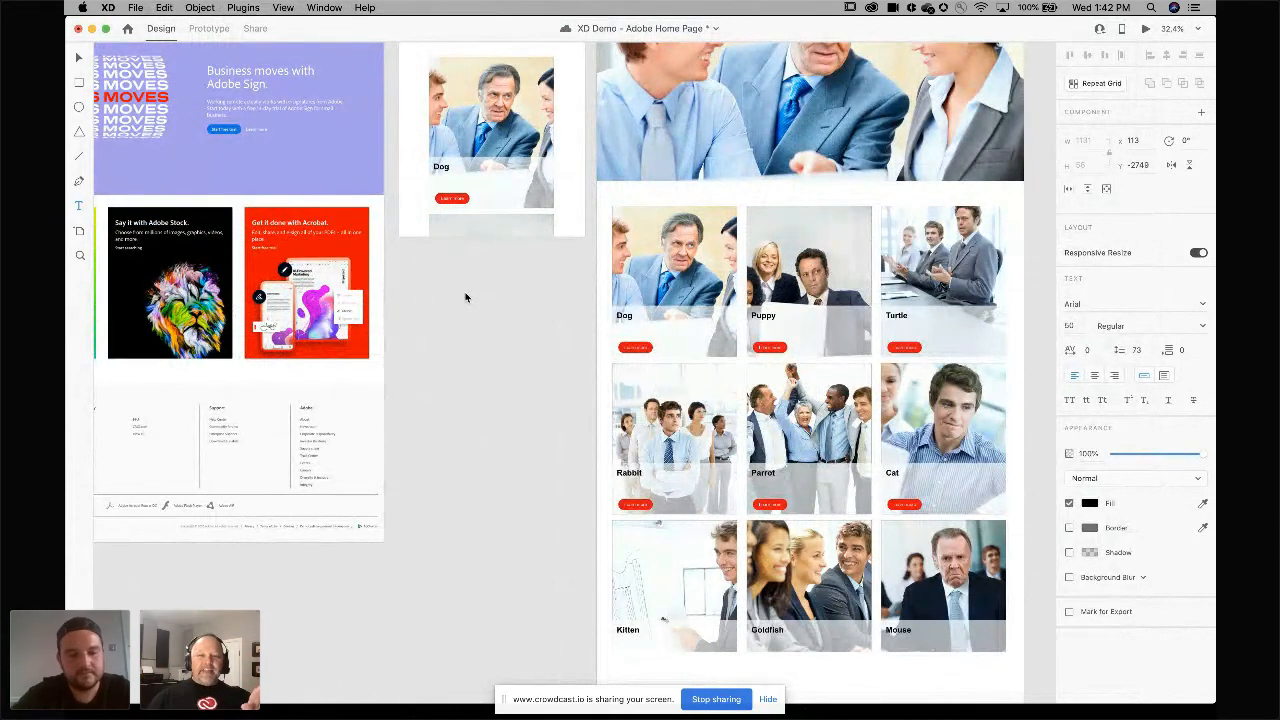
pyautogui.moveTo(613, 717)
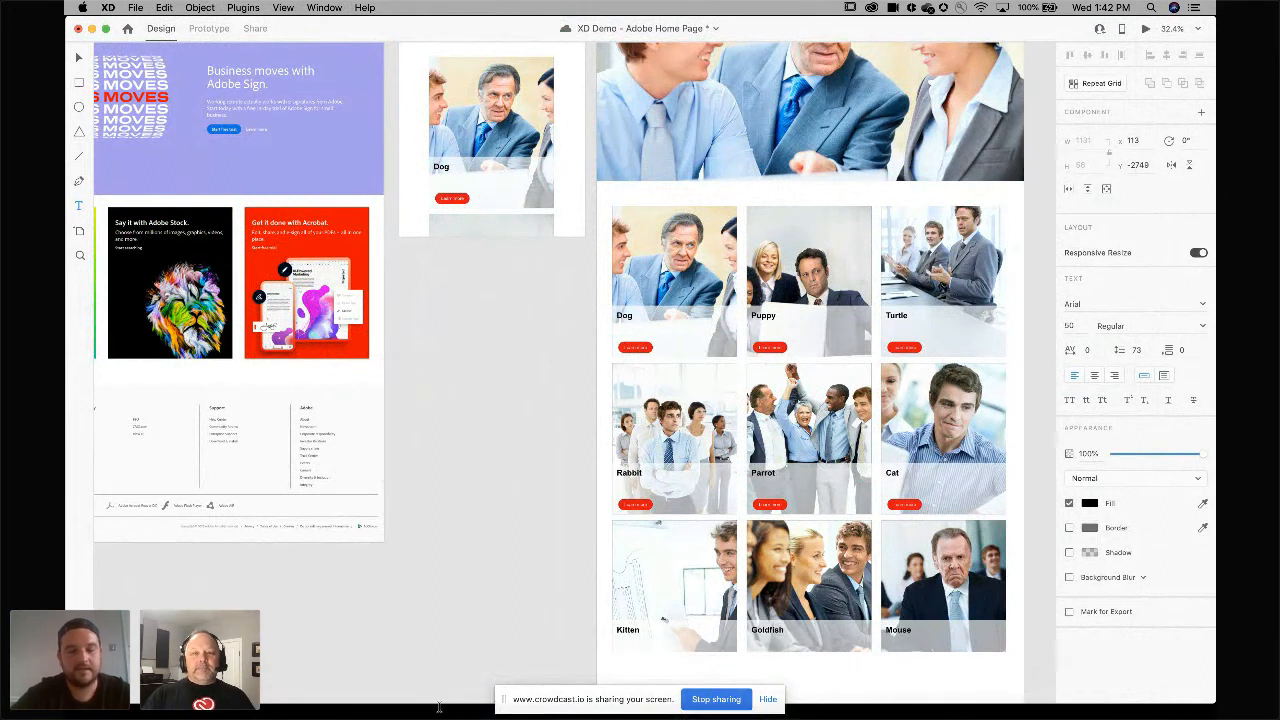
pyautogui.moveTo(460, 716)
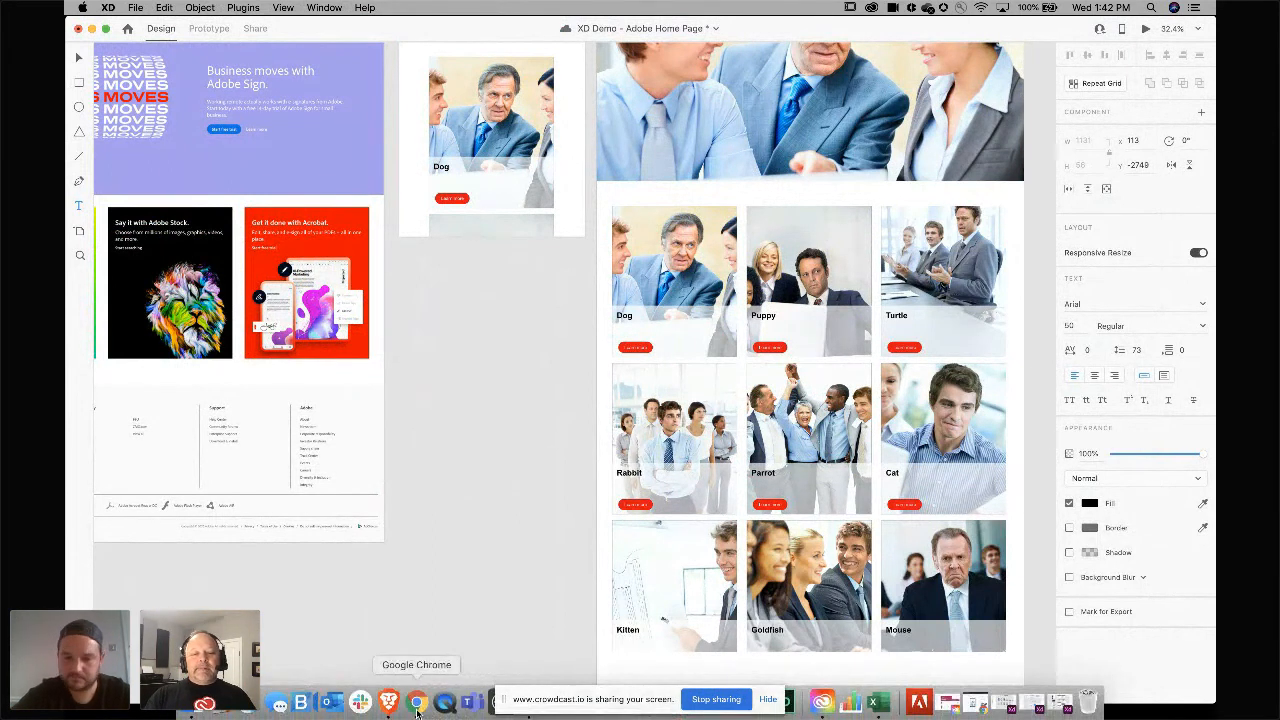
# Switch back to the webinar tab and open its Questions & Answers panel.
pyautogui.click(417, 703)
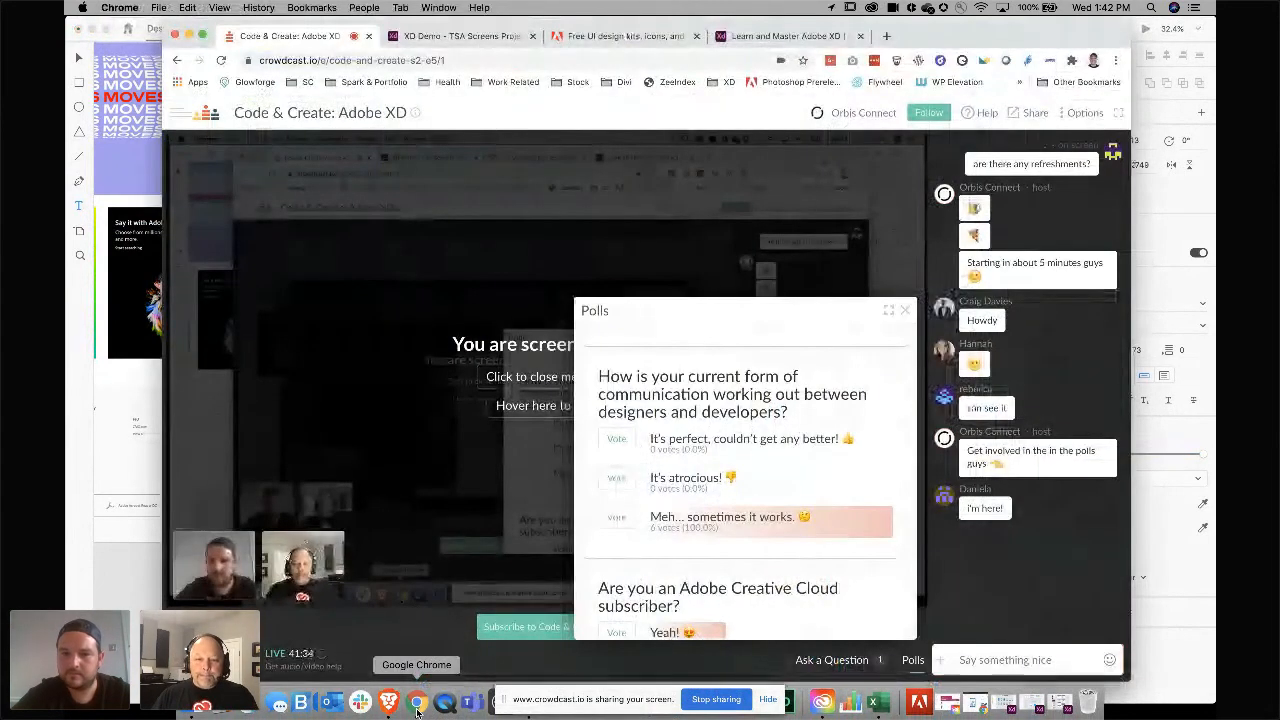
pyautogui.click(834, 660)
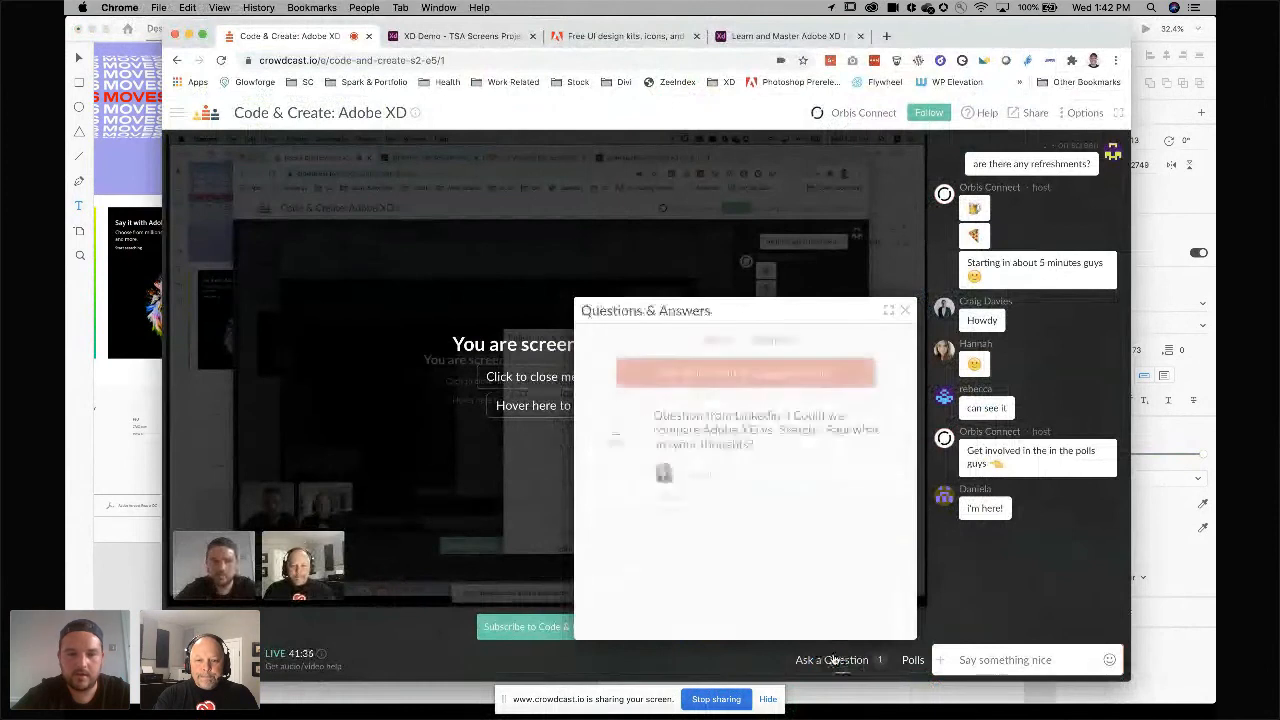